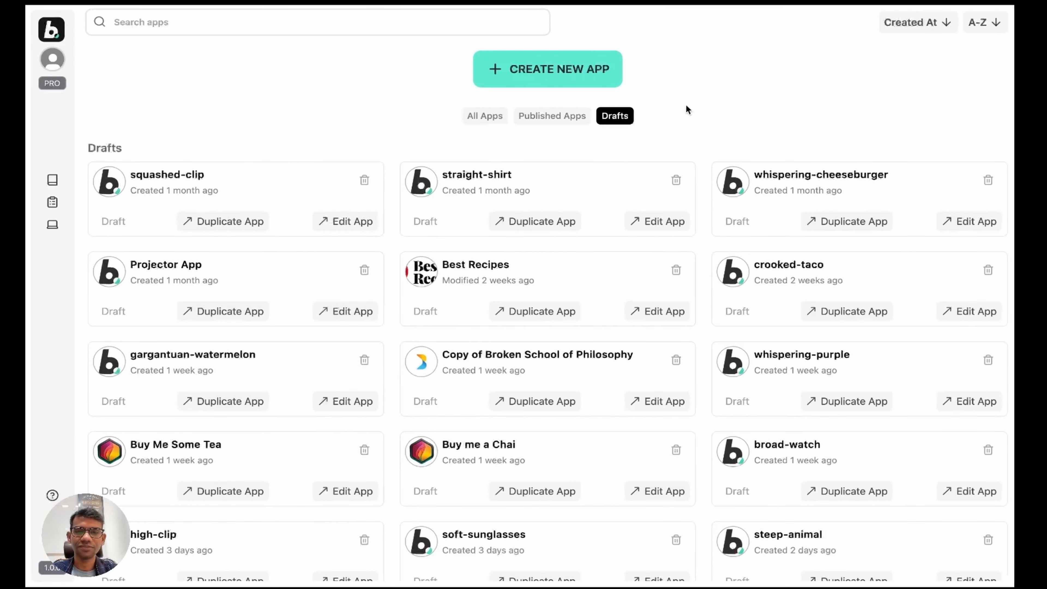
Step: Create a new draft app, which opens as 'faint-doll' with an empty start page
click(505, 71)
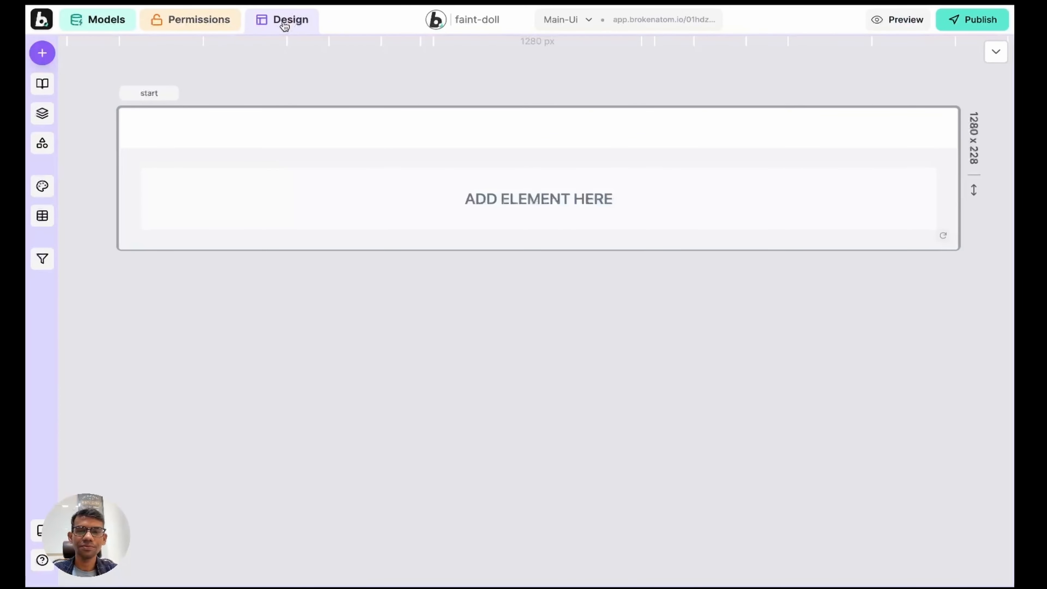
Step: Rename the app to 'Buy Me A Cahin' in App Settings
double_click(473, 25)
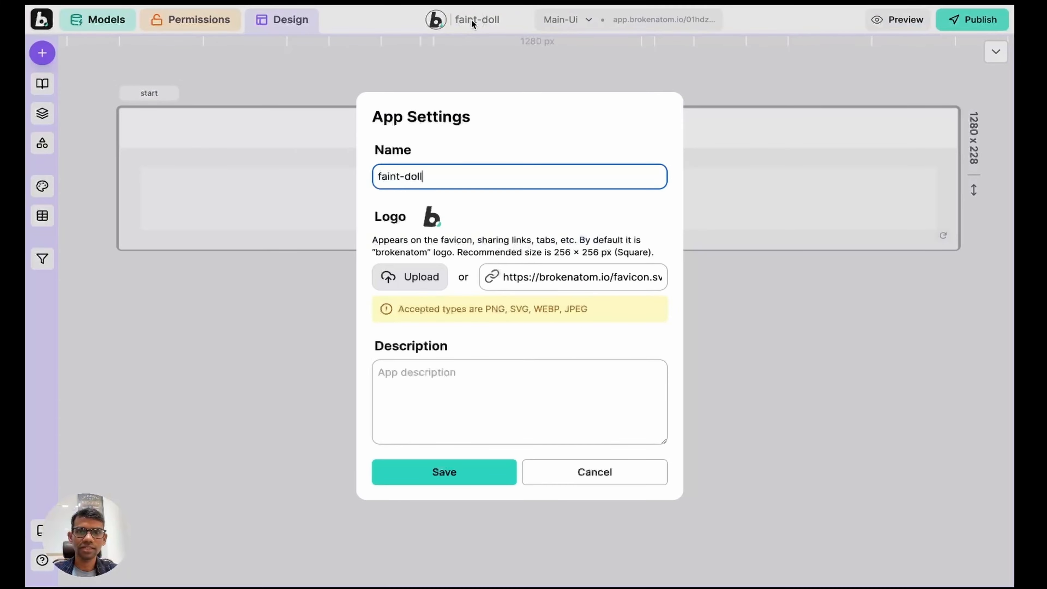
key(super+a)
key(BackSpace)
text(Buy Me )
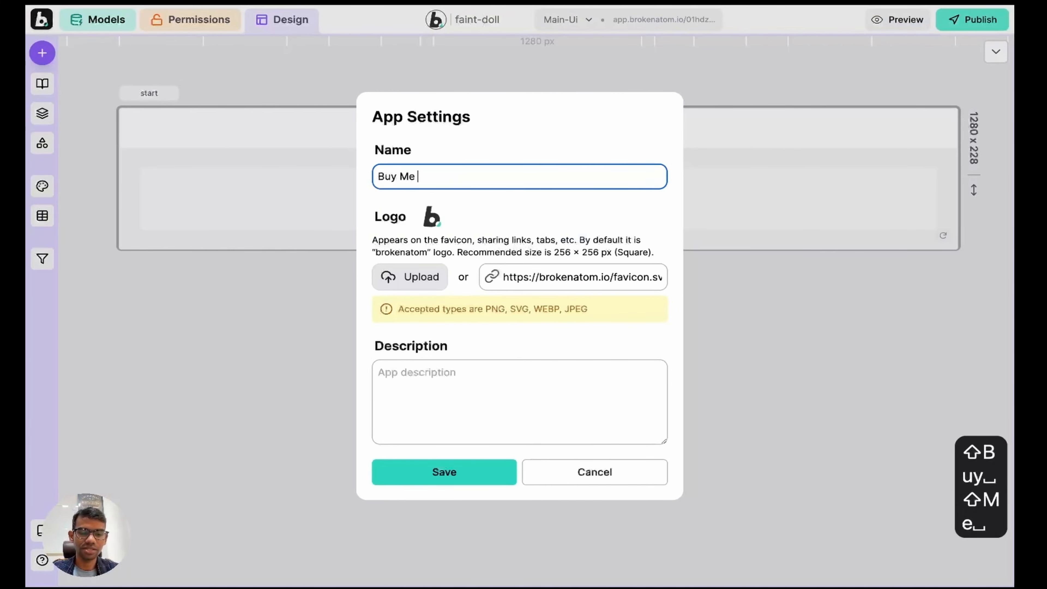
text(A Cahin)
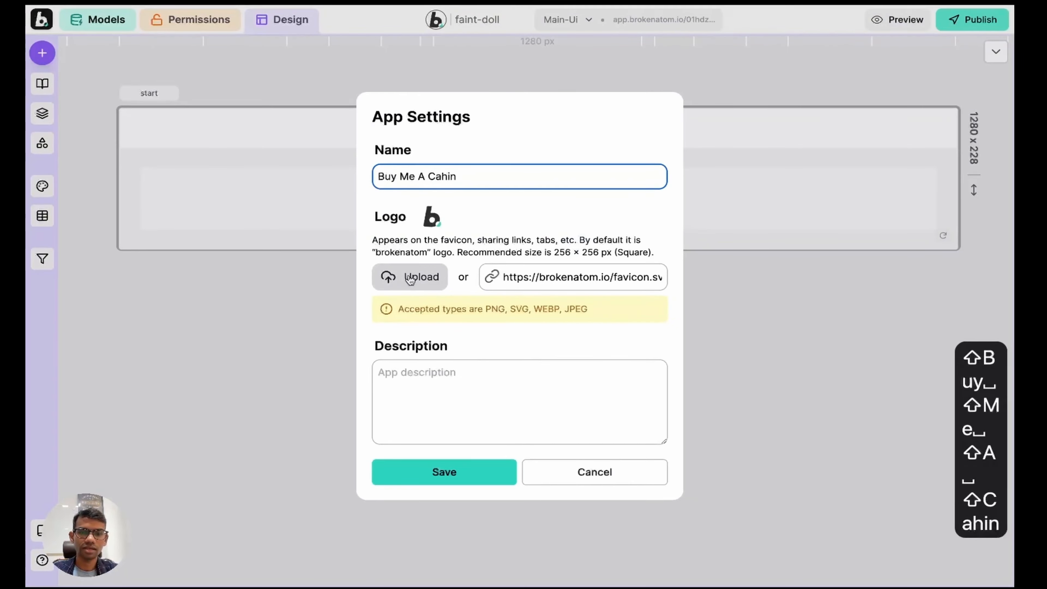
Step: Upload logo.png as the app logo
click(409, 278)
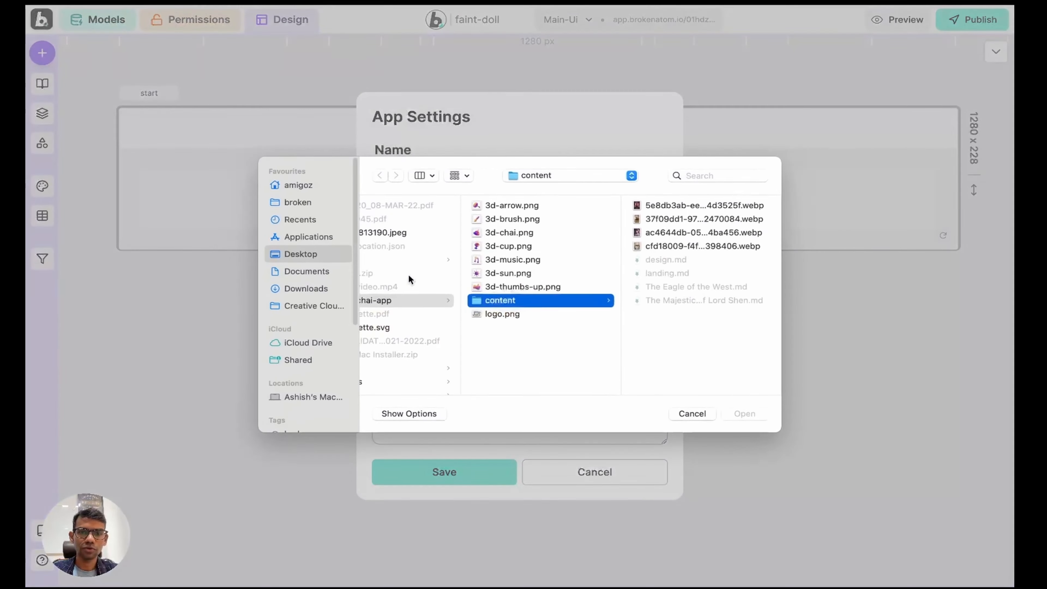
click(500, 317)
click(745, 414)
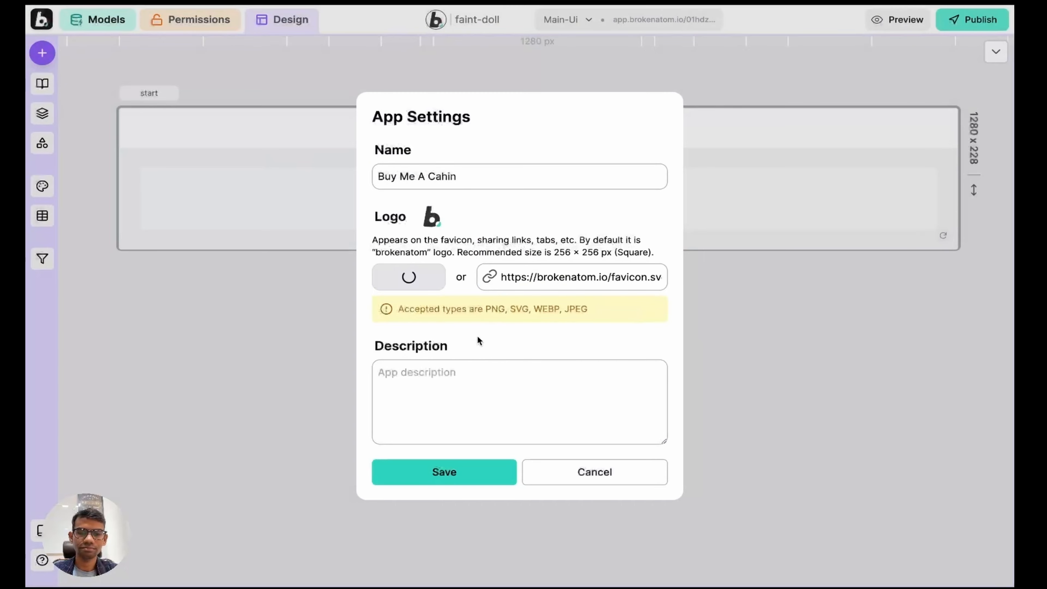
Step: Set the description to 'A platform to tip content Creator' and save the settings
click(442, 375)
text(A)
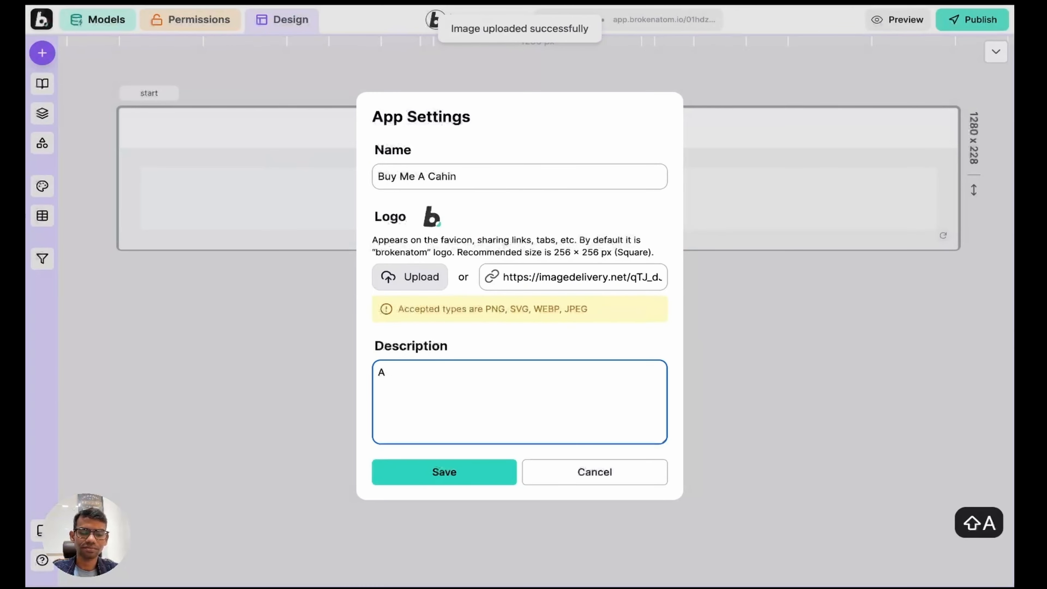
text( platform to tip )
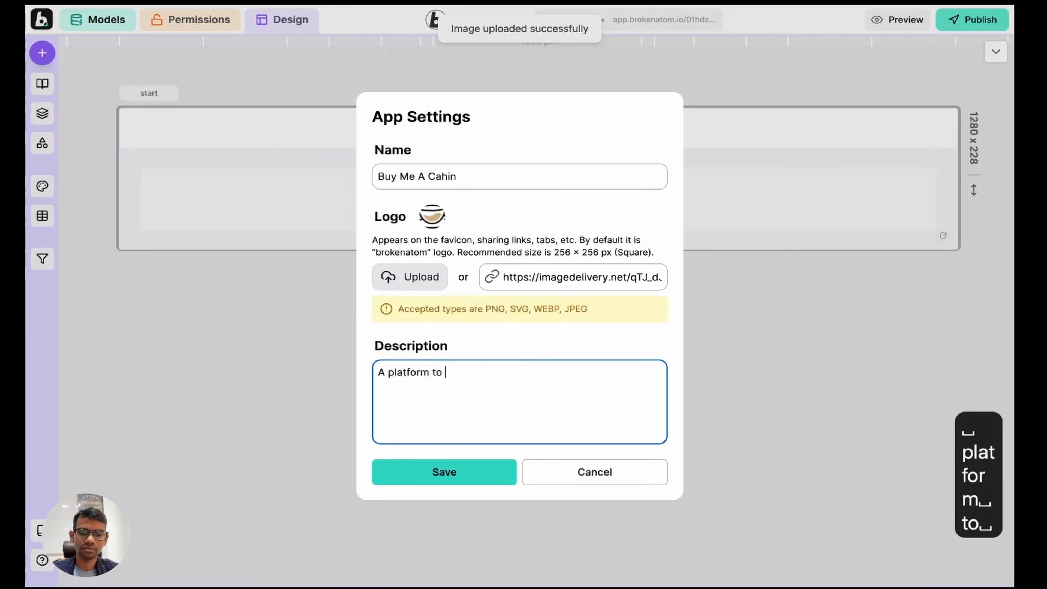
text(conten)
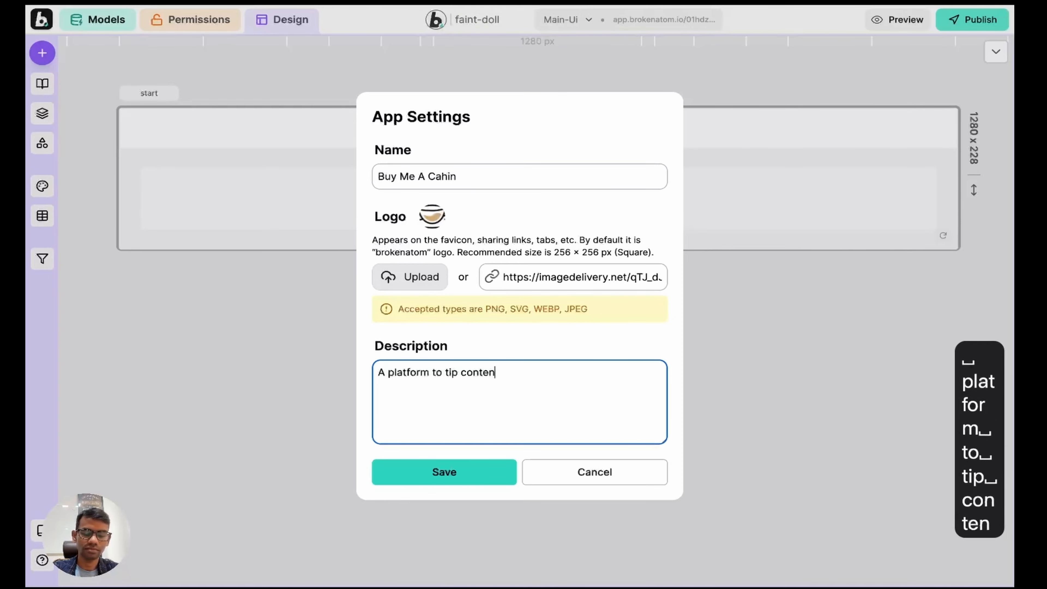
text(t Creator)
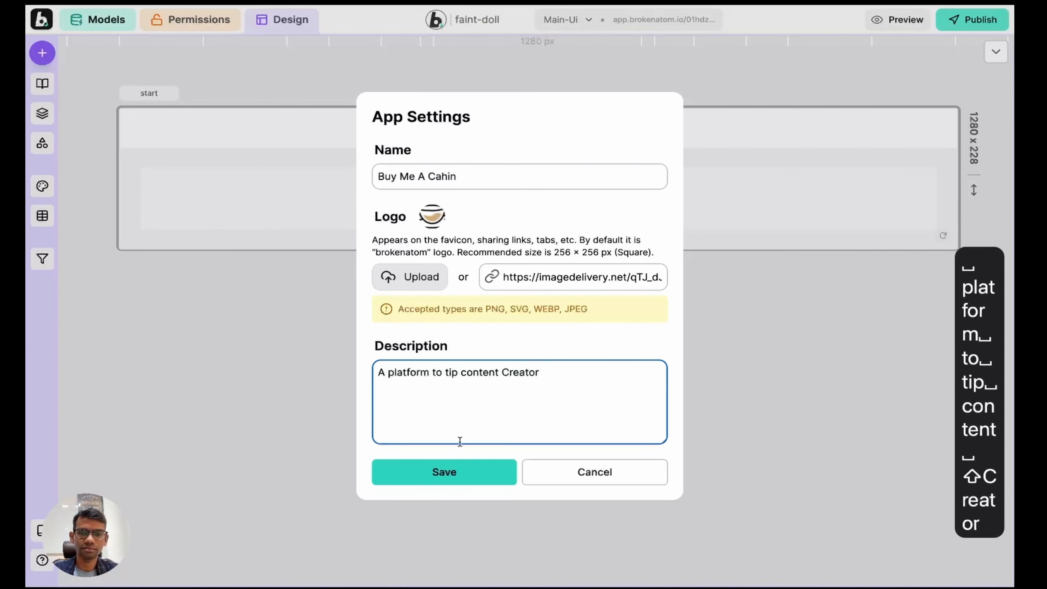
click(451, 471)
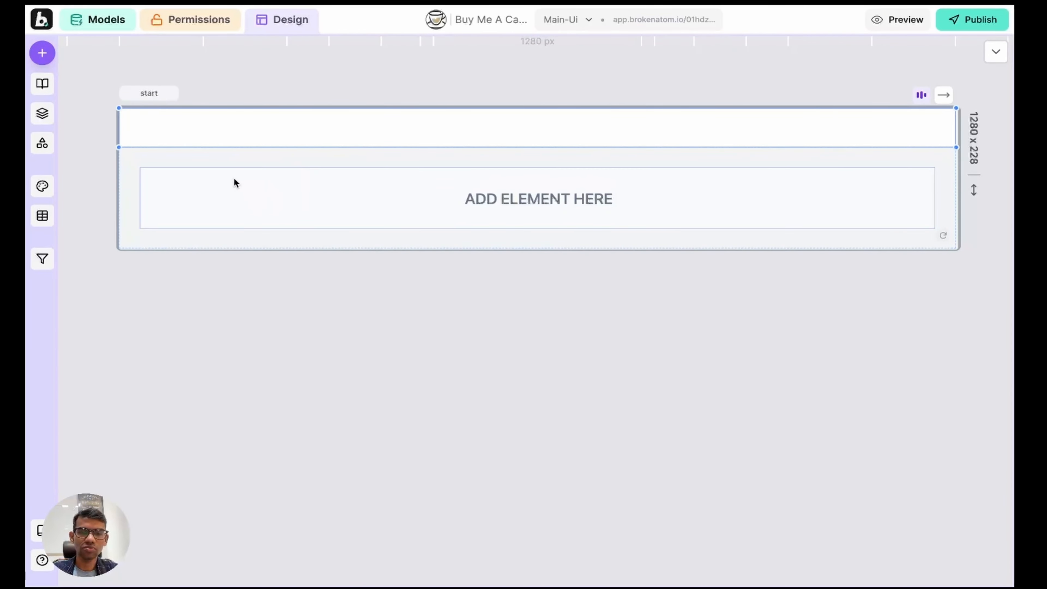
Step: Add the App Logo component, showing 'Buy Me A Chai', to the page's header row
click(273, 190)
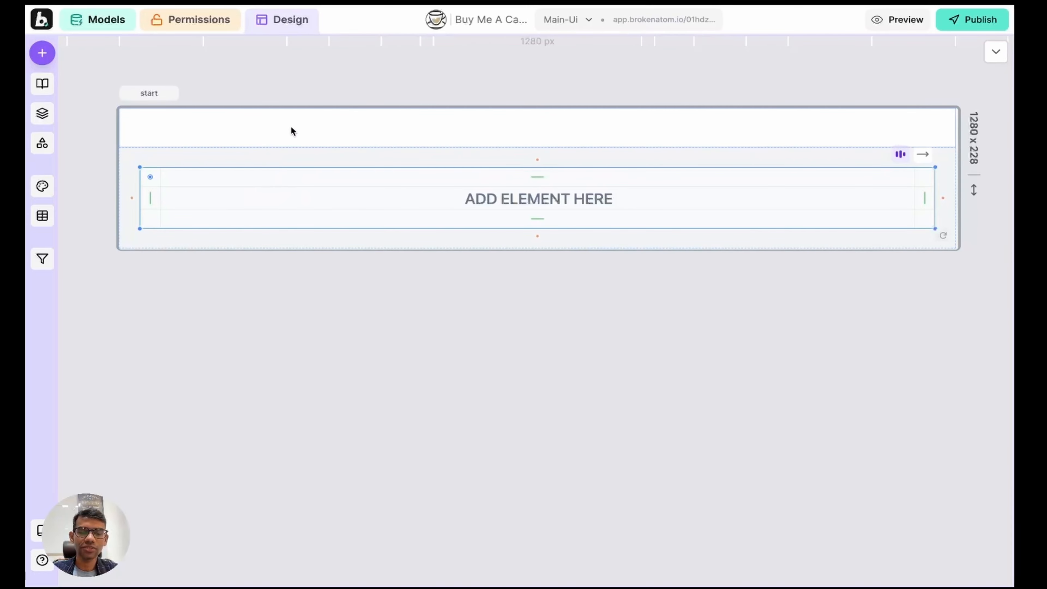
click(290, 131)
click(42, 53)
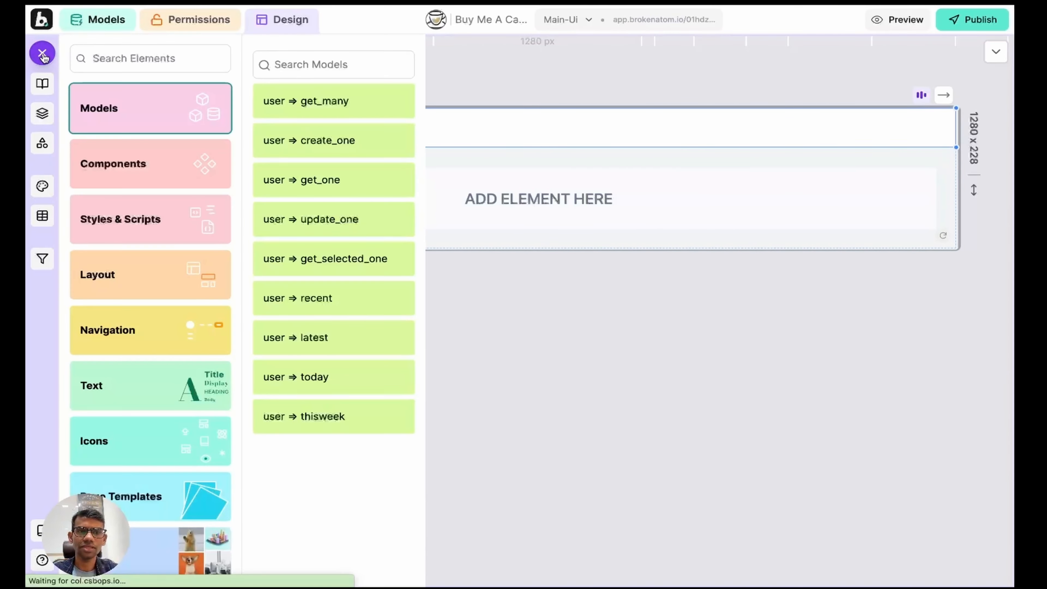
click(146, 163)
click(314, 89)
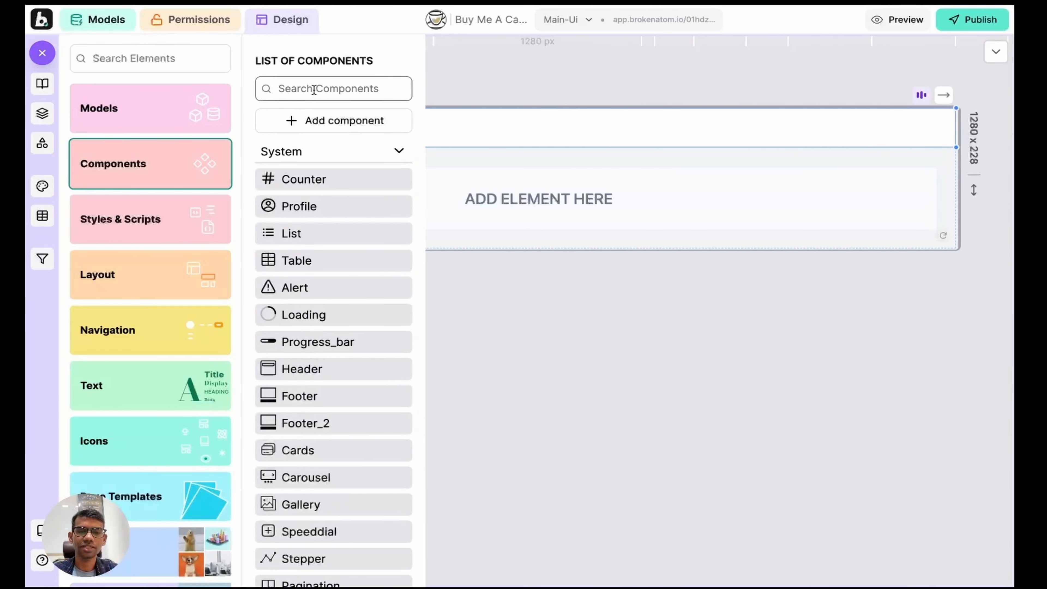
text(logo)
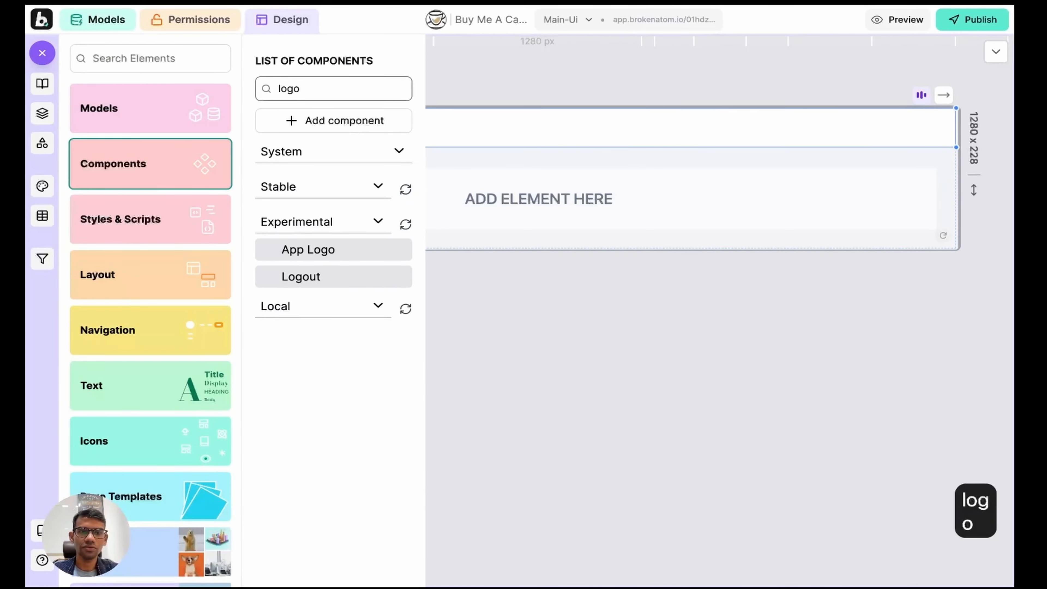
click(311, 248)
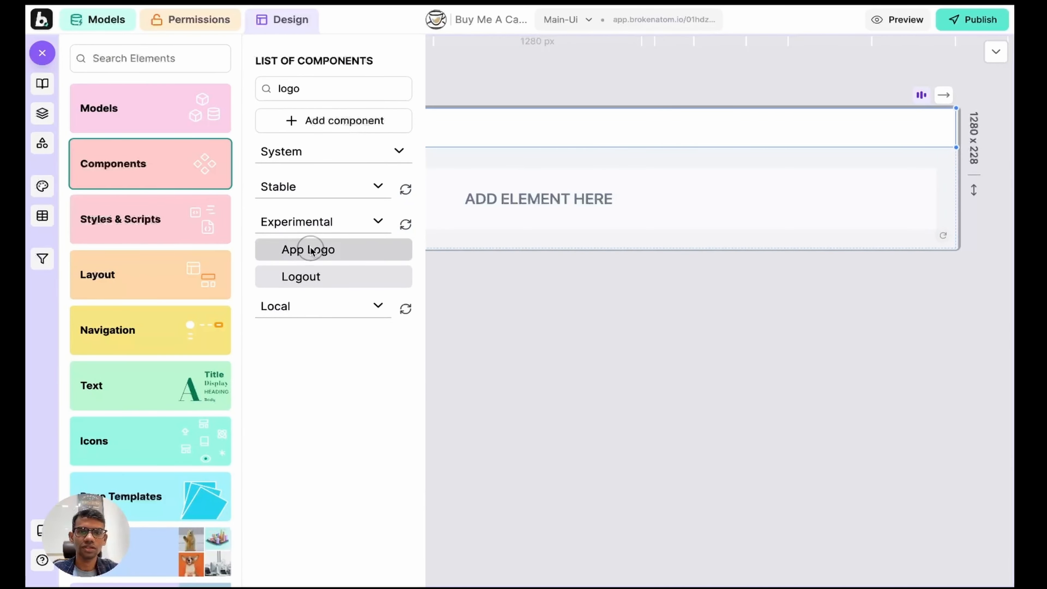
click(148, 108)
click(41, 53)
click(355, 136)
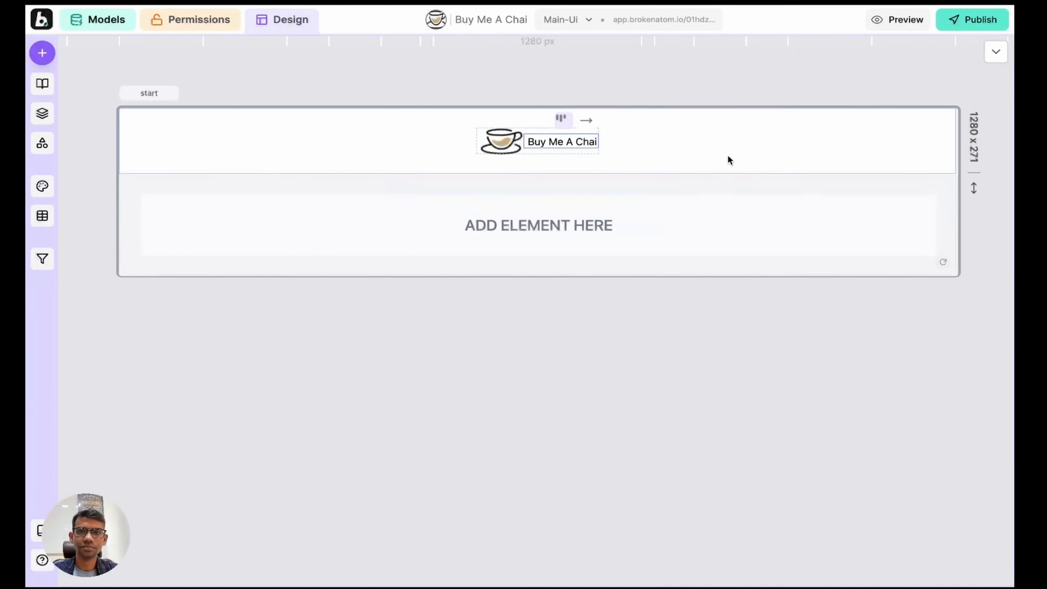
click(740, 145)
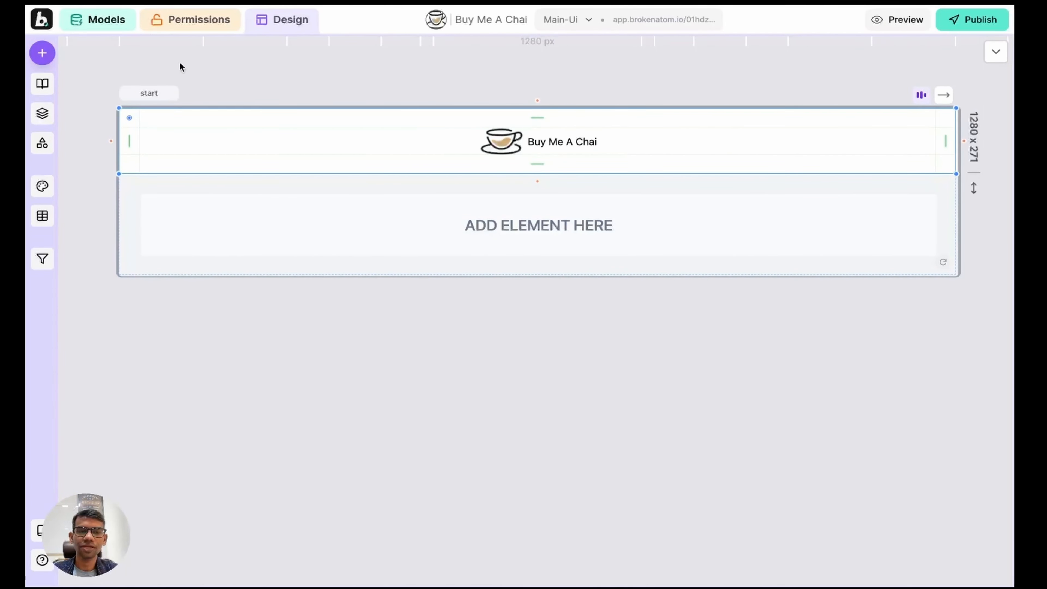
click(103, 24)
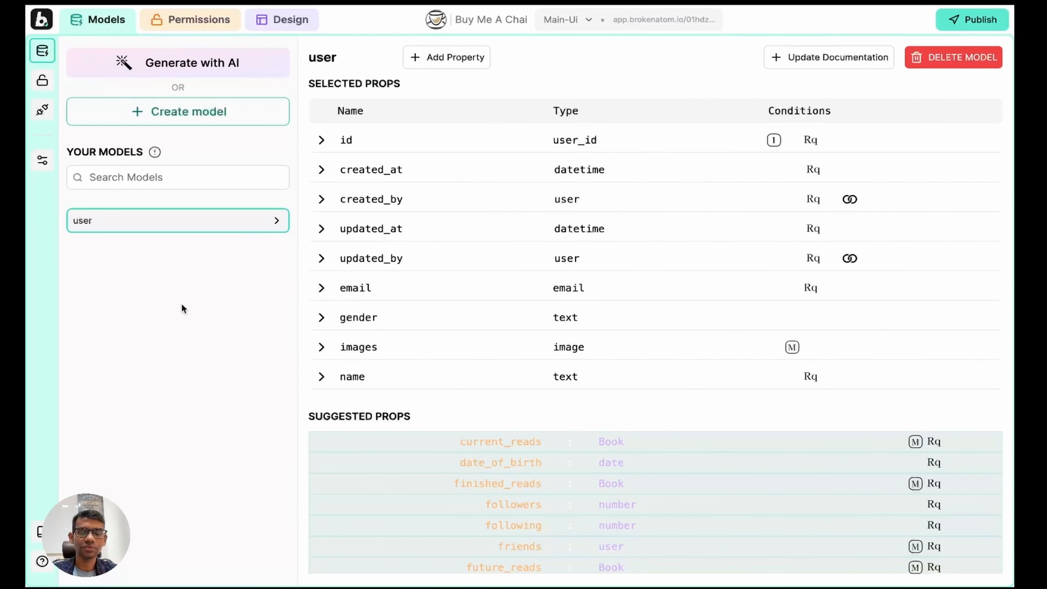
Step: Create a new data model and rename it 'content'
click(173, 112)
click(137, 254)
double_click(138, 253)
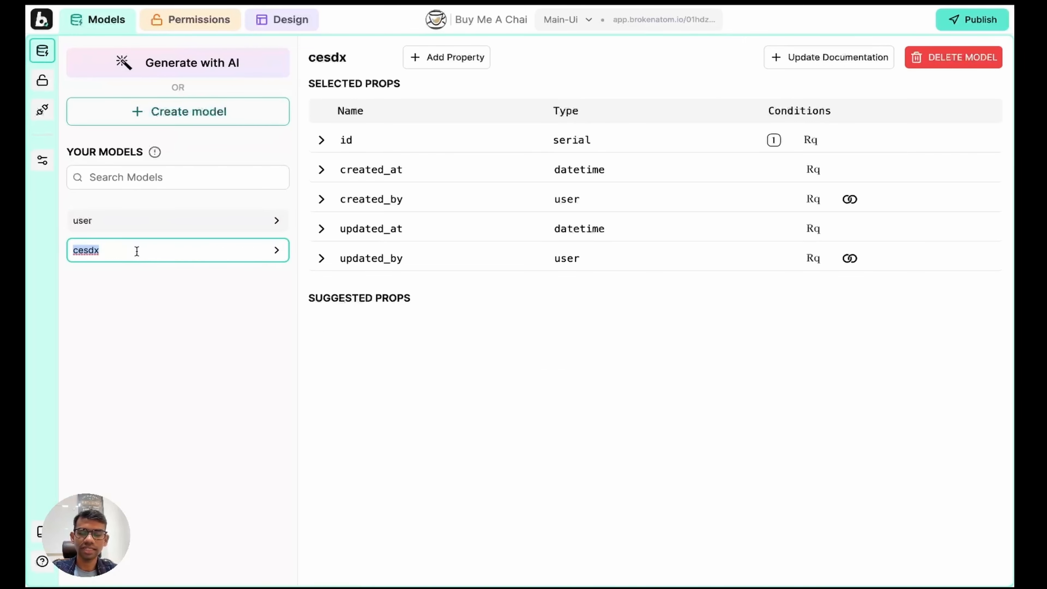
key(BackSpace)
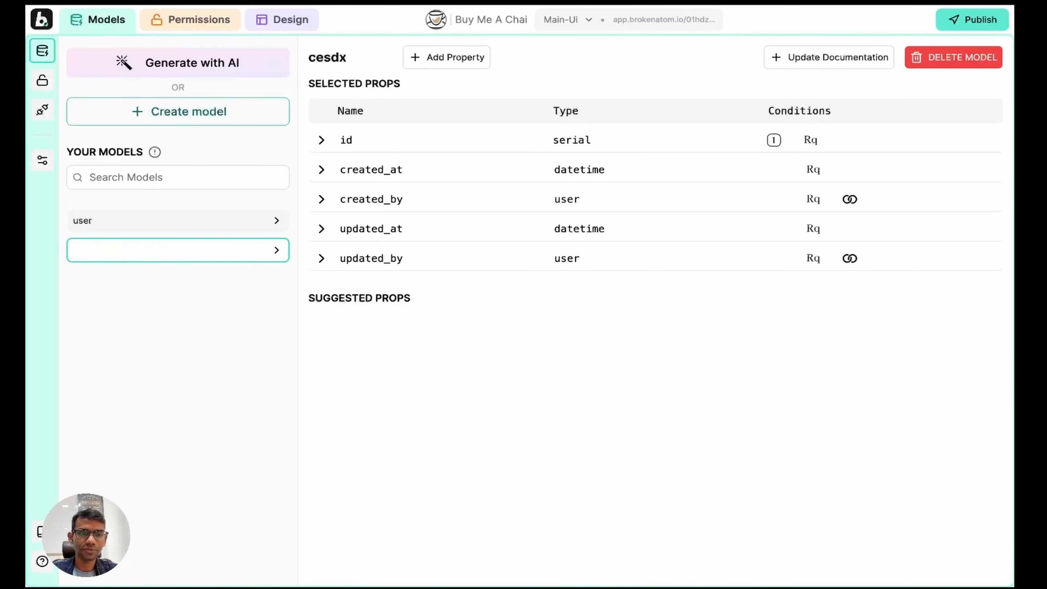
text(content)
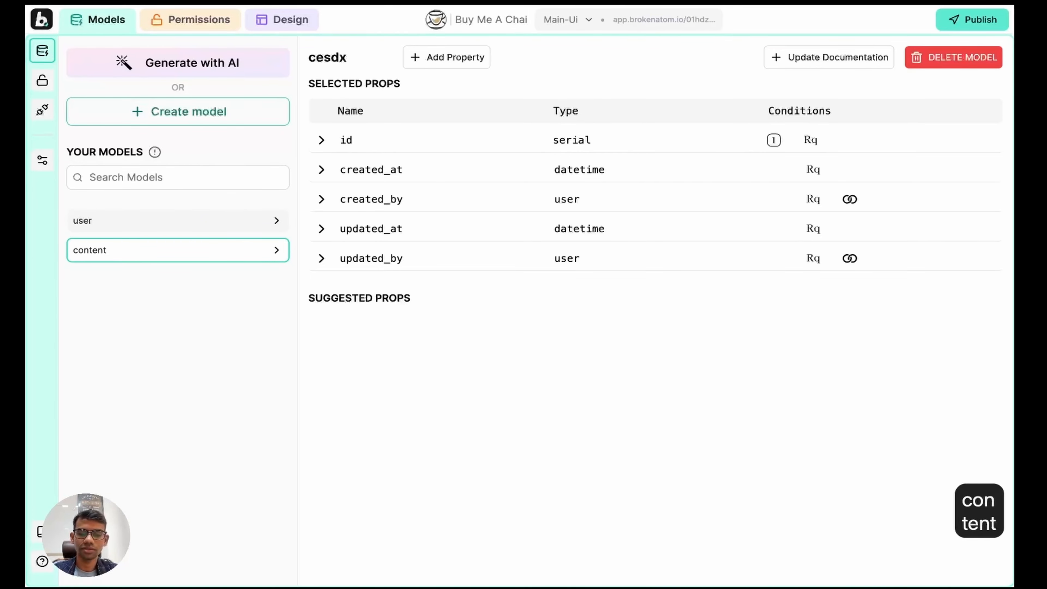
key(Return)
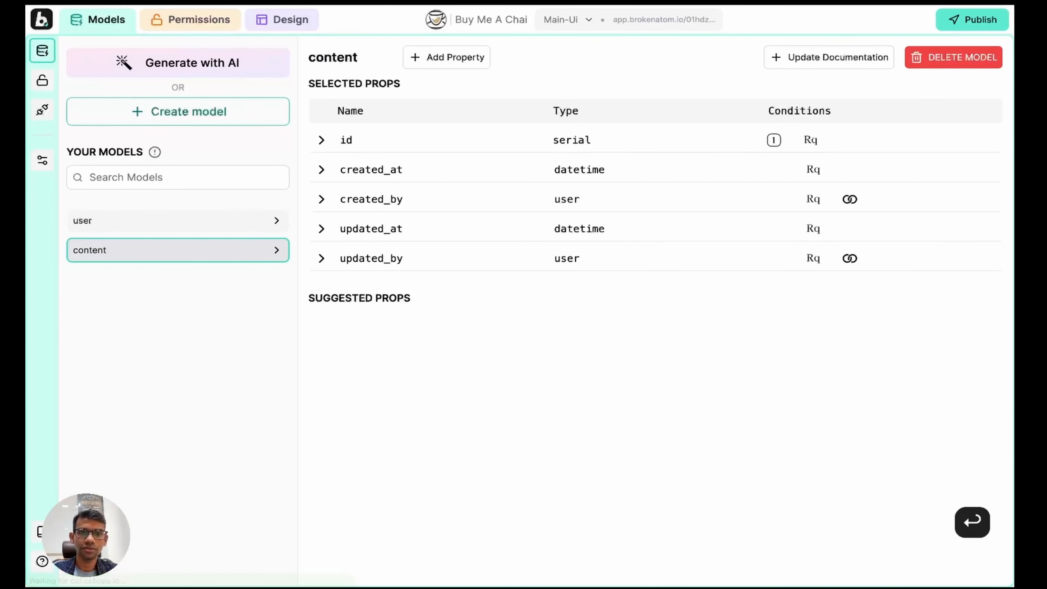
Step: Add a 'title' text property to the content model
click(450, 66)
click(412, 188)
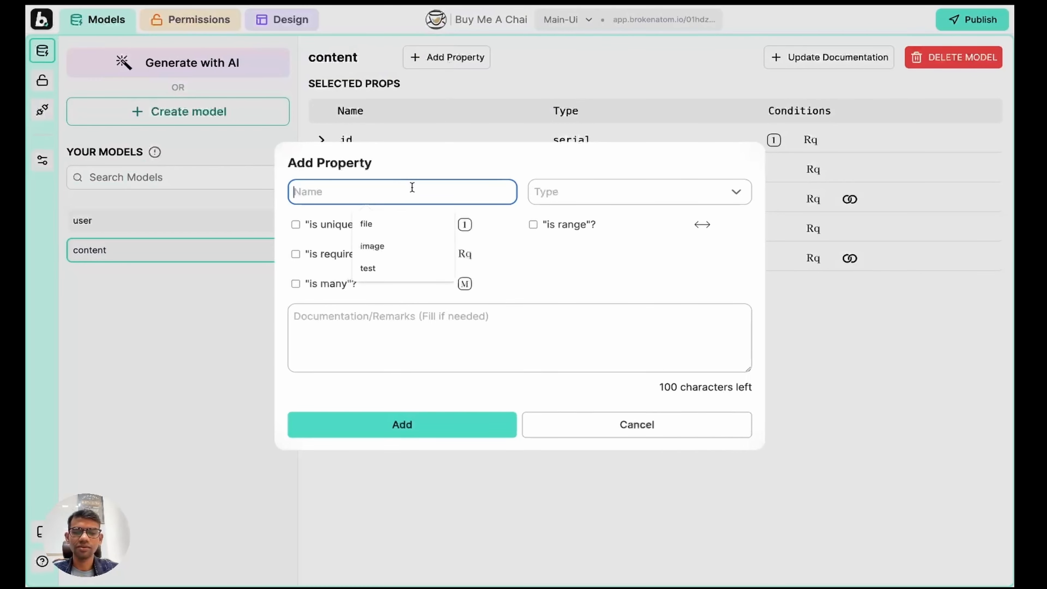
text(title)
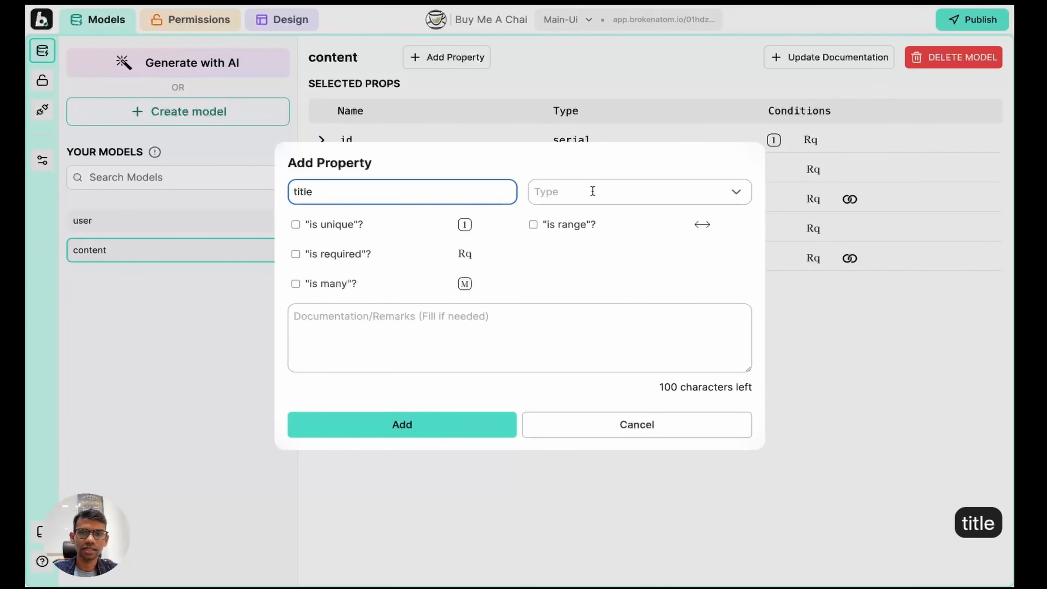
click(592, 191)
text(text)
click(591, 246)
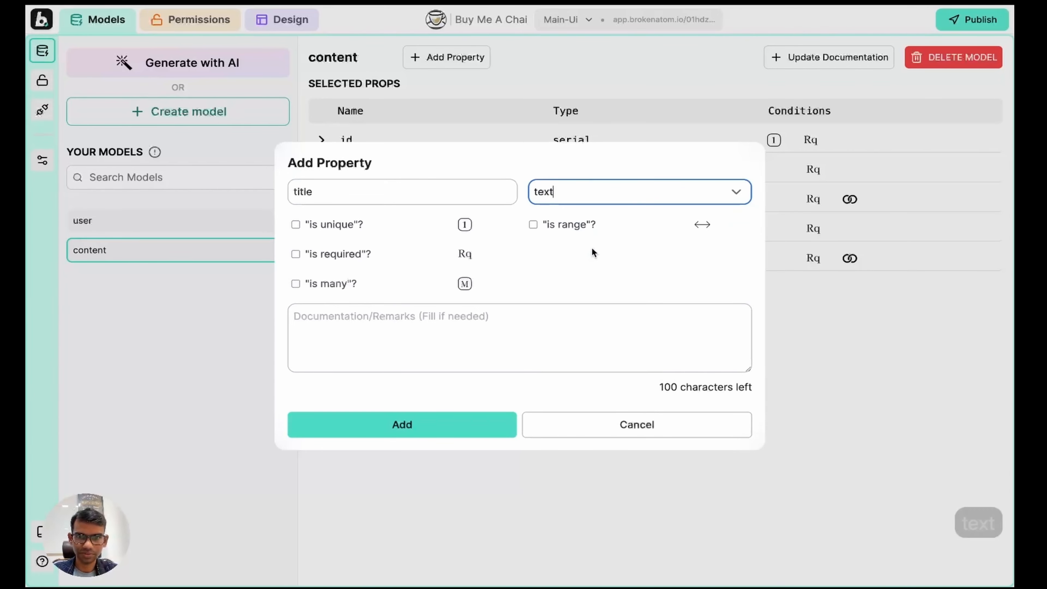
click(398, 420)
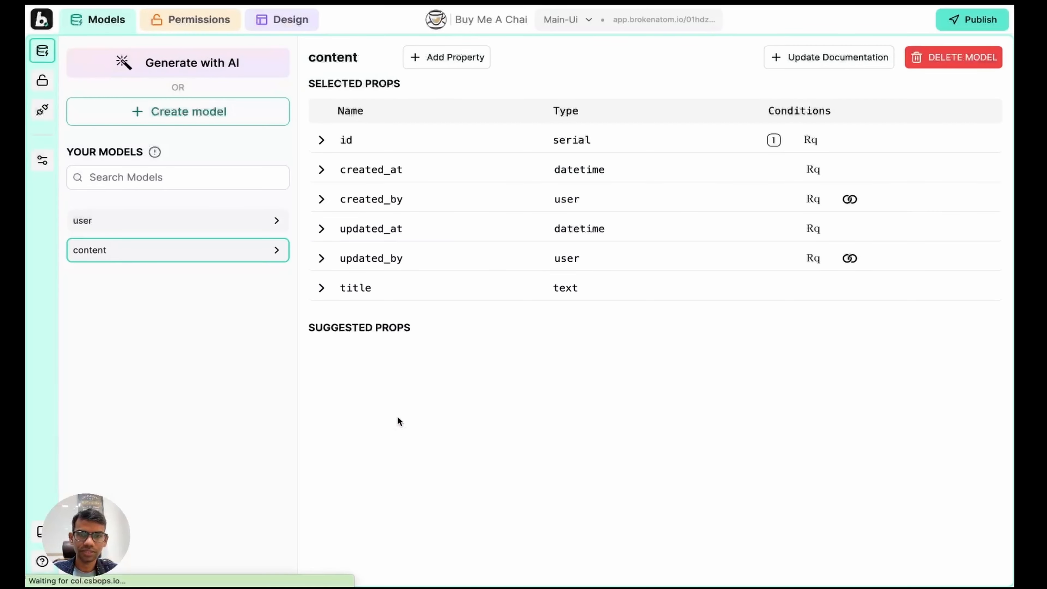
Step: Add an 'image' property of type image
click(438, 60)
click(391, 197)
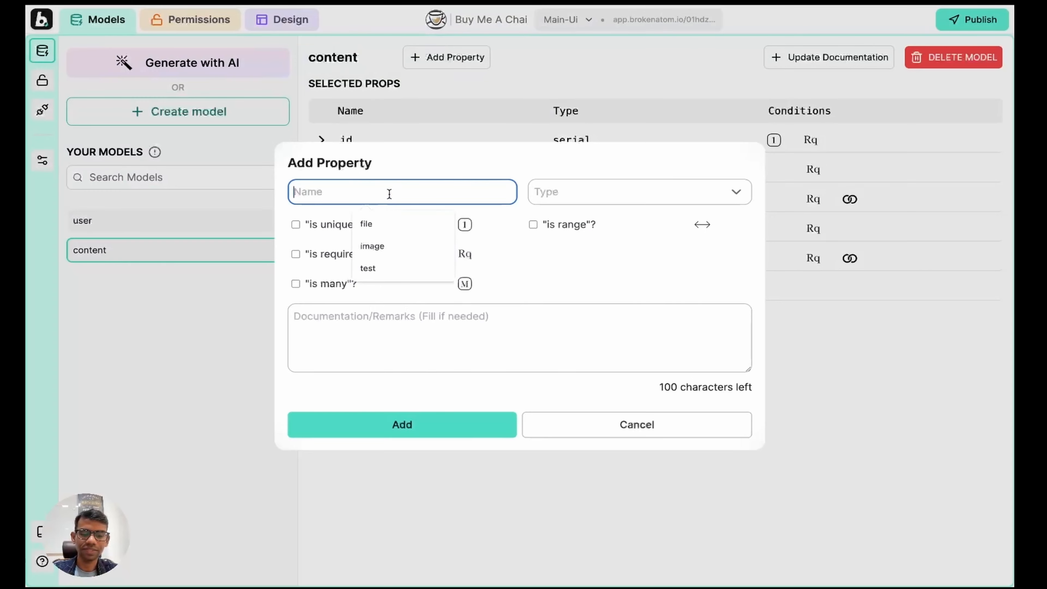
text(image)
click(631, 194)
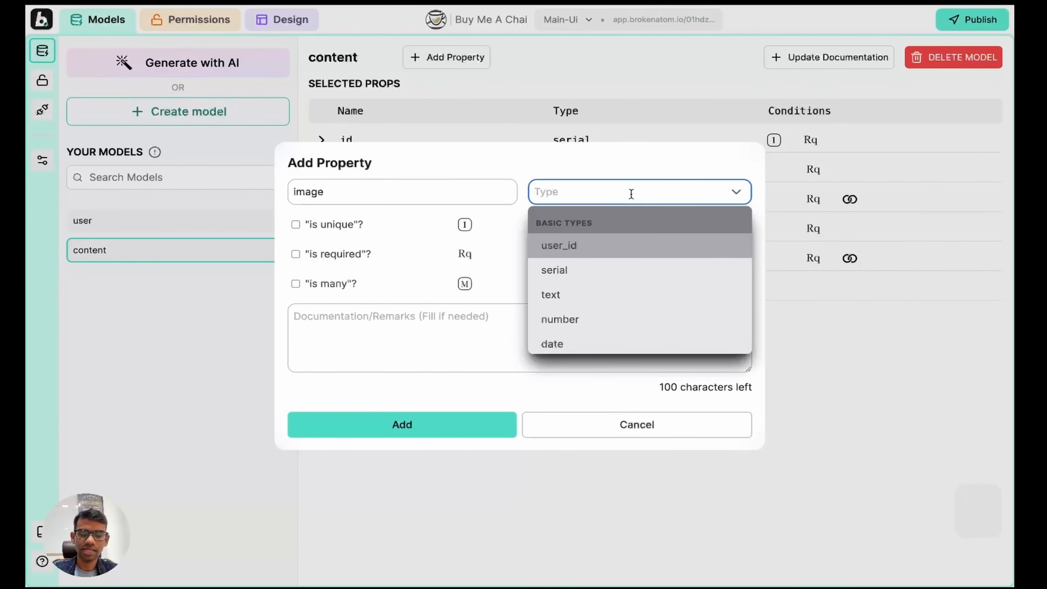
text(imag)
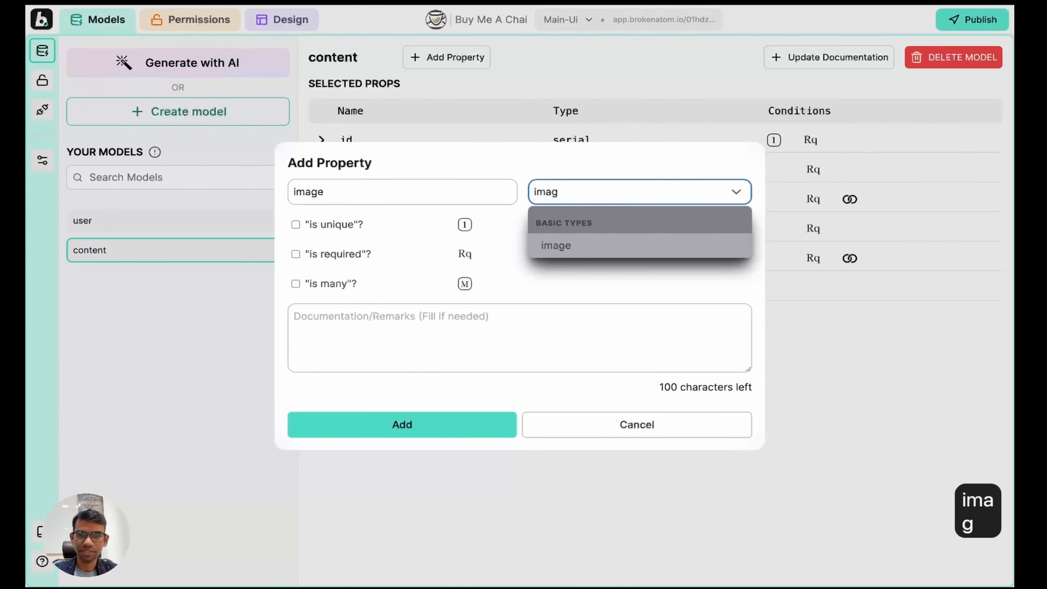
click(582, 246)
click(345, 419)
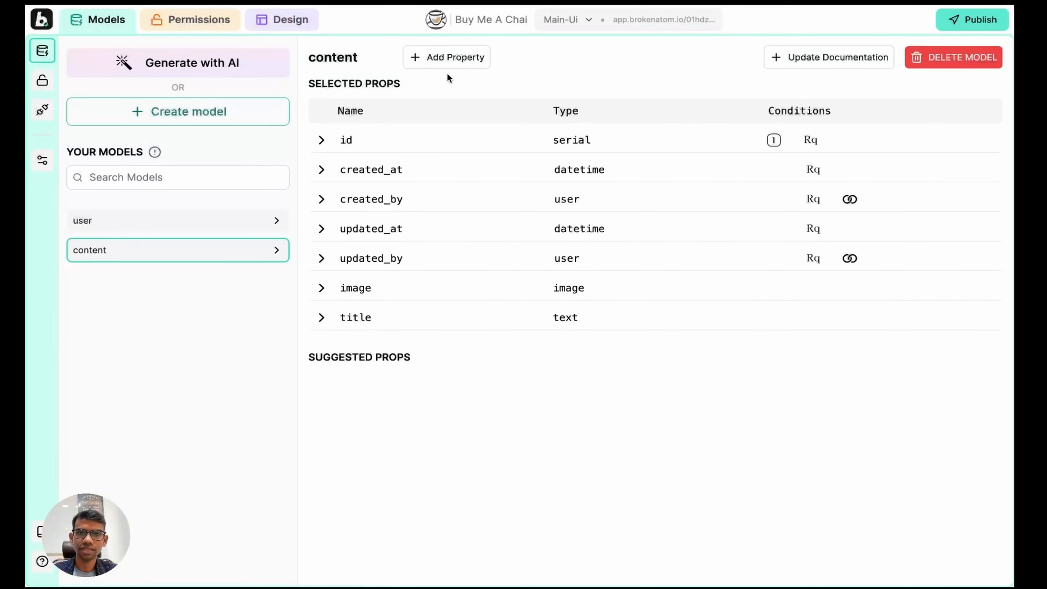
Step: Add a 'desc' property of type description
click(447, 58)
click(373, 190)
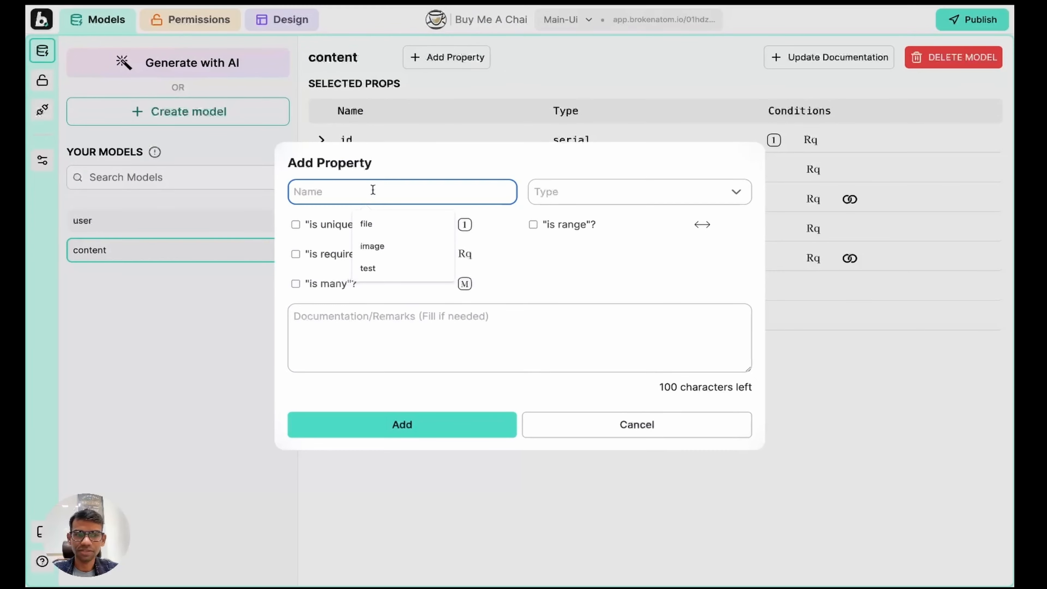
text(desc)
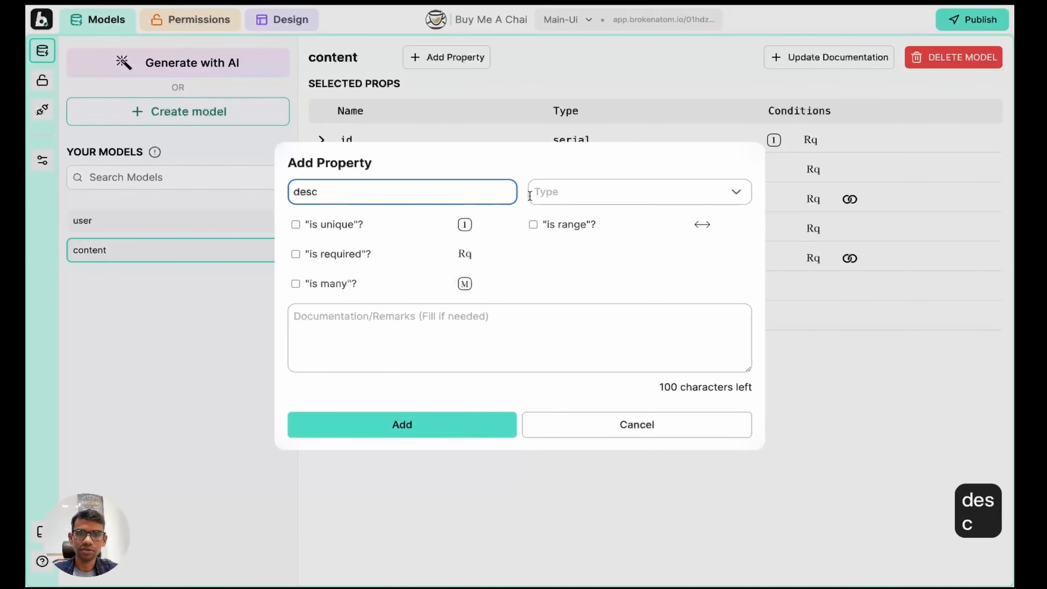
click(589, 194)
text(des)
click(554, 245)
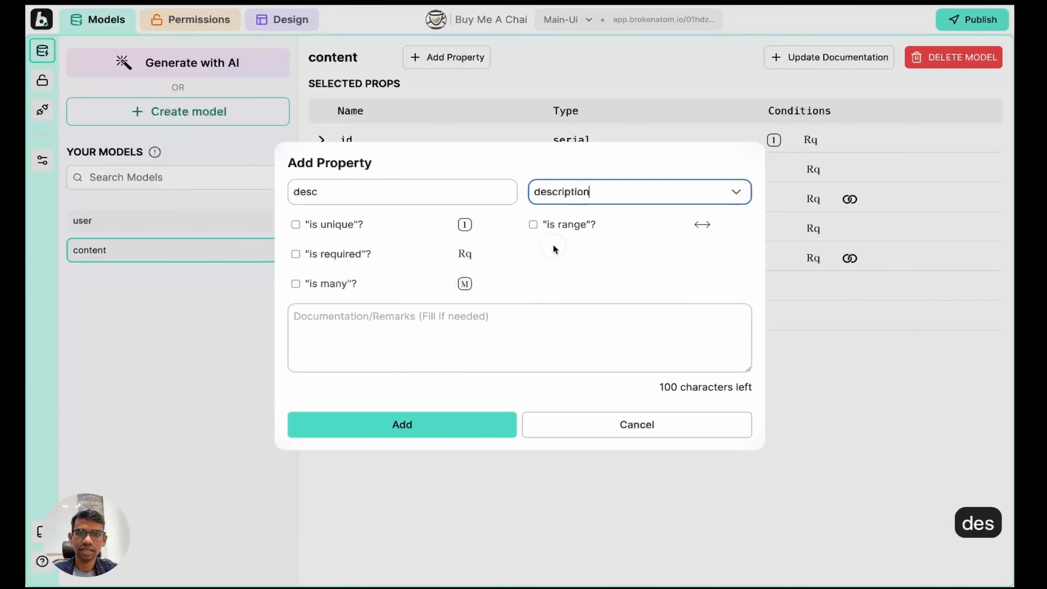
click(382, 424)
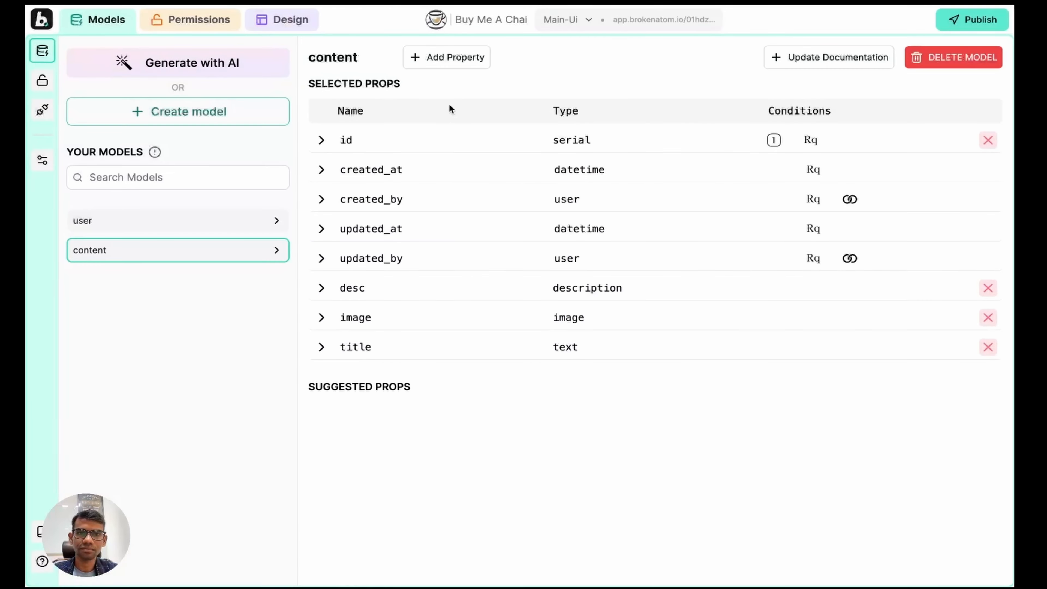
Step: Add an 'images' image property that holds many values
click(429, 57)
click(365, 191)
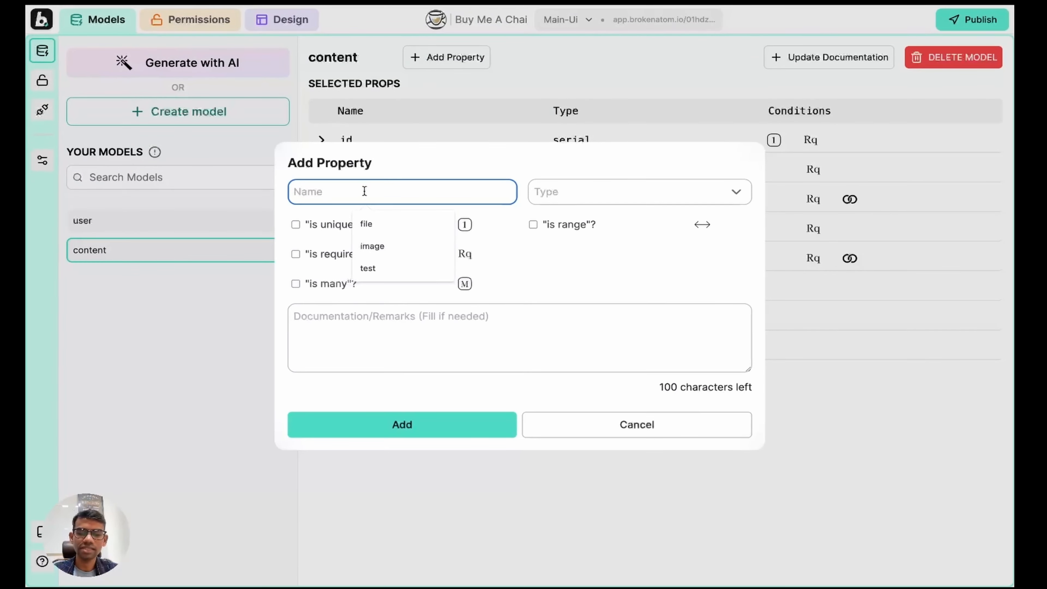
text(images)
click(568, 194)
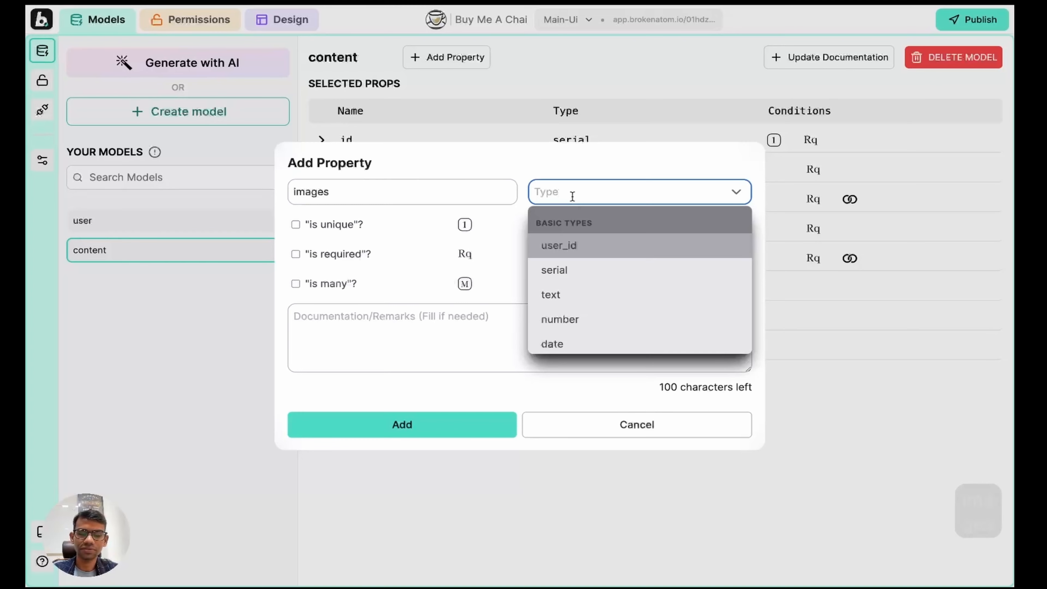
text(ima)
click(607, 247)
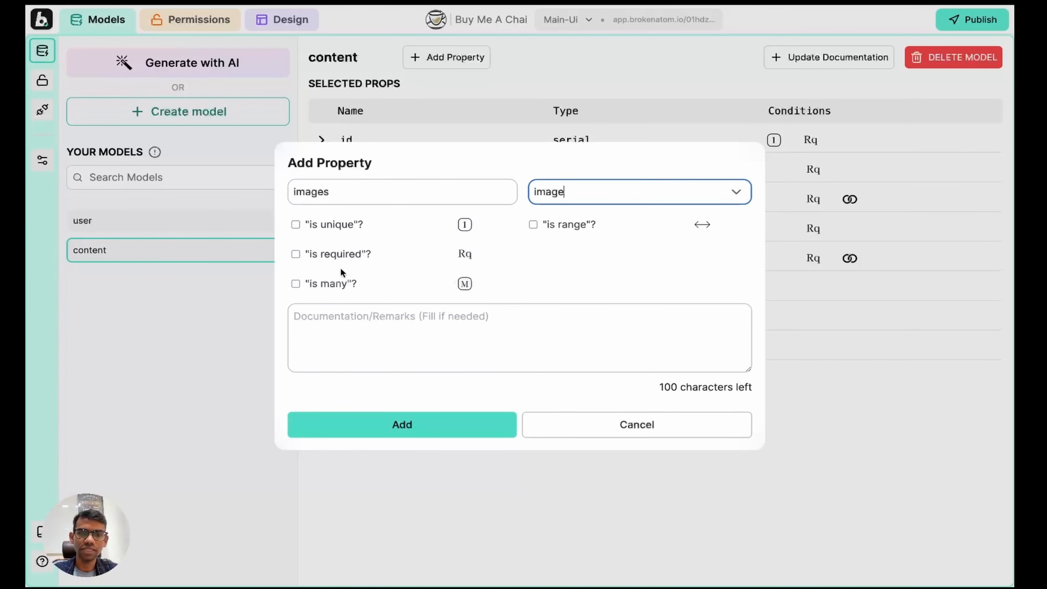
click(324, 285)
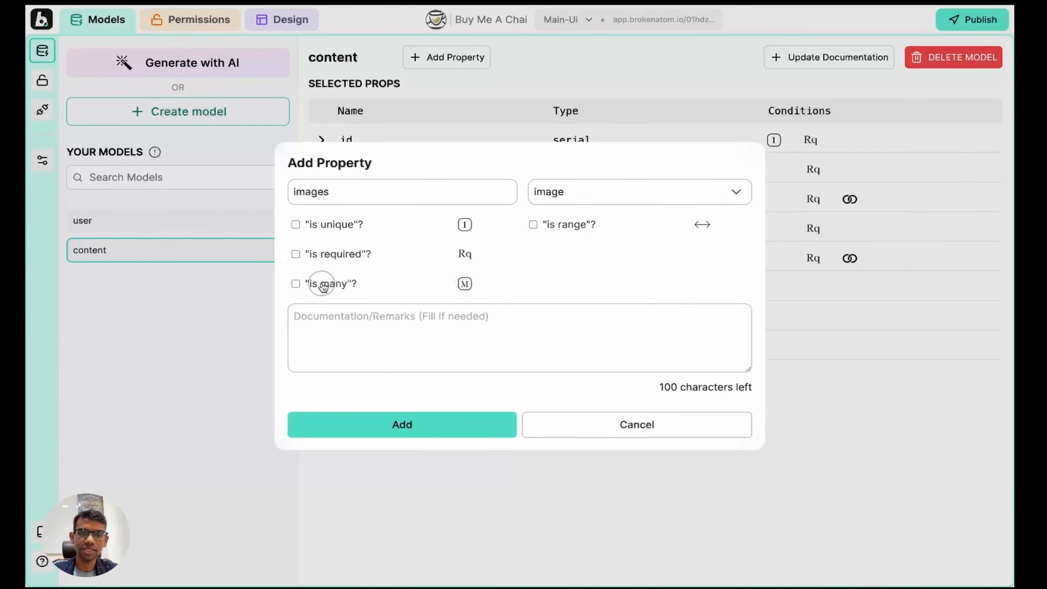
click(379, 427)
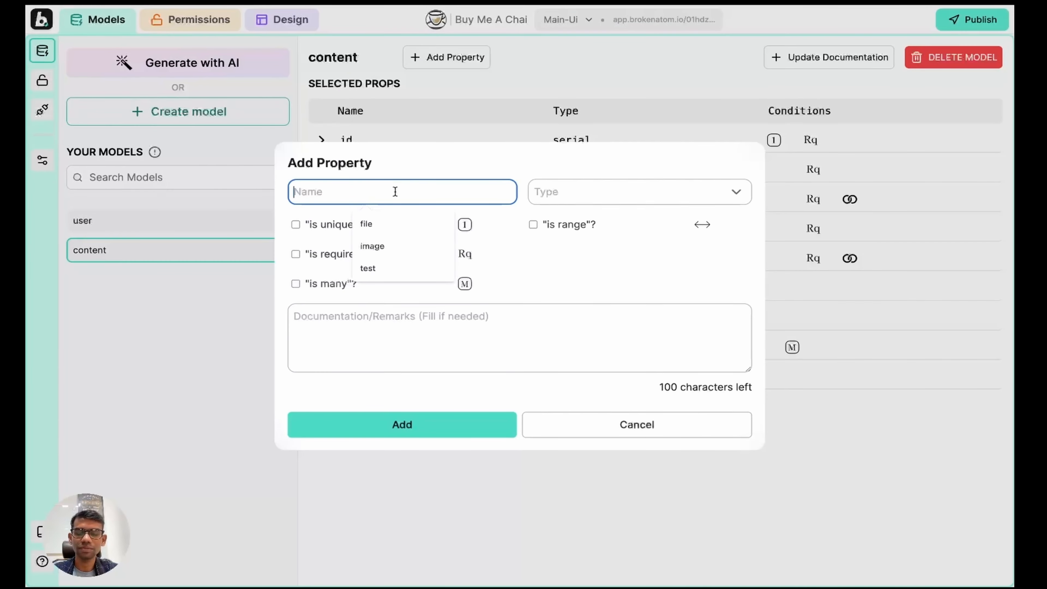
Step: Add a 'published' boolean property
text(published)
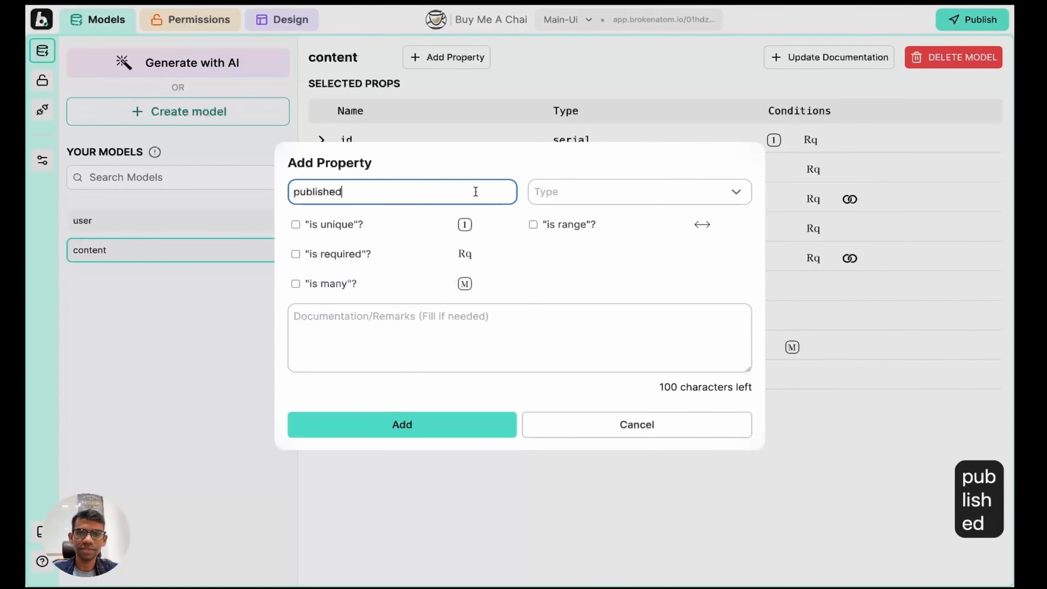
click(574, 199)
text(bo)
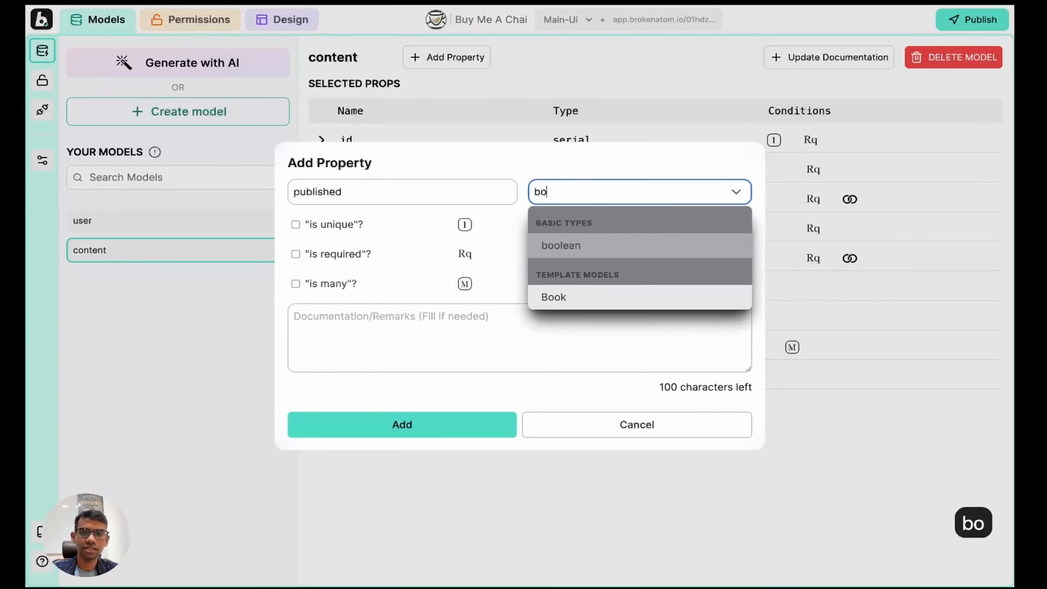
click(606, 253)
click(380, 425)
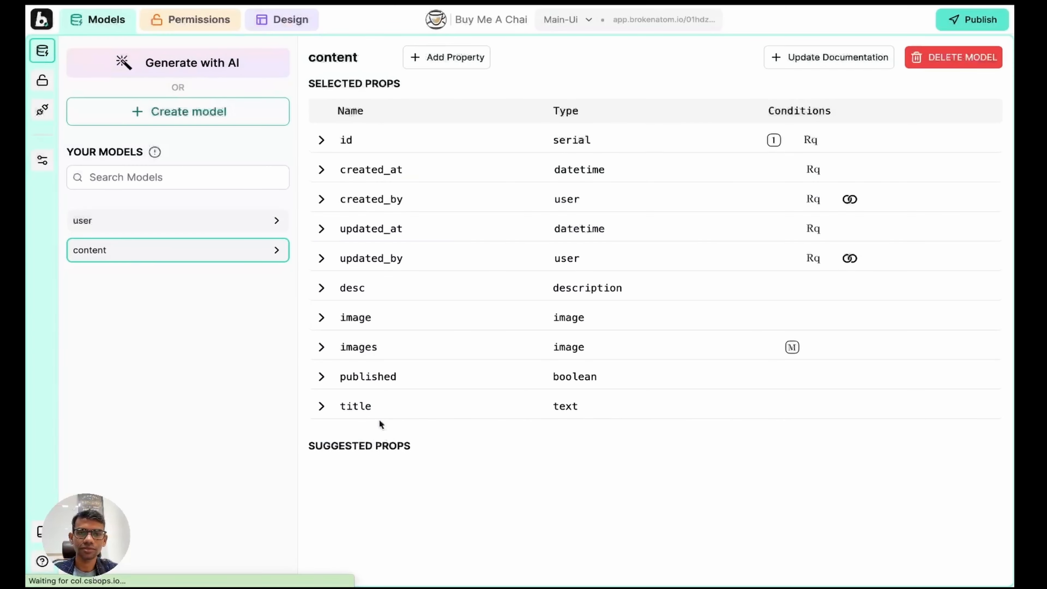
click(450, 60)
Step: Add a 'visibility' any_one_of property with options ALL and SUPPORTERS ONLY
click(397, 193)
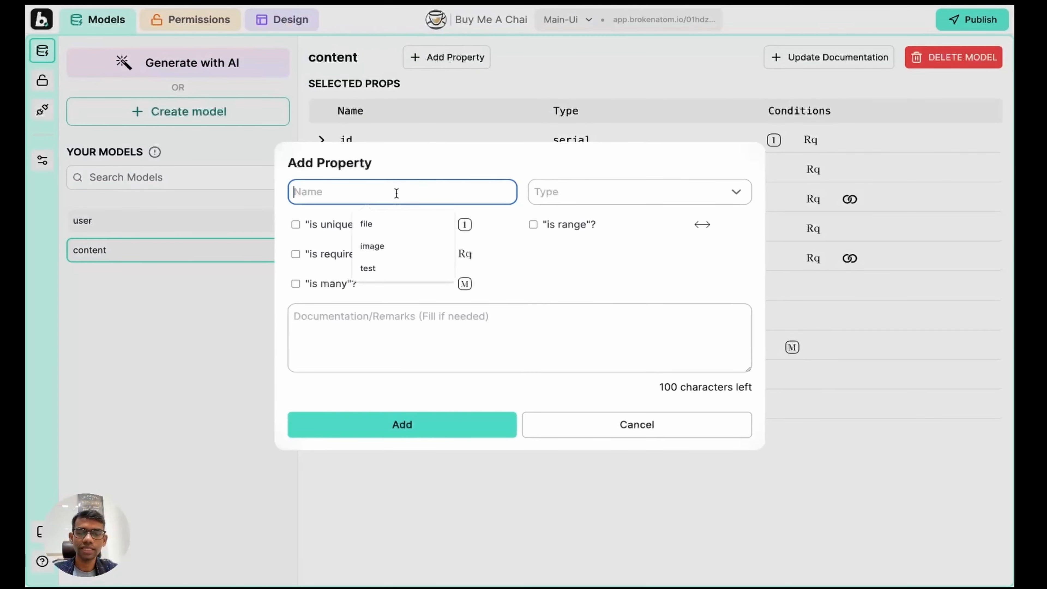
text(visi)
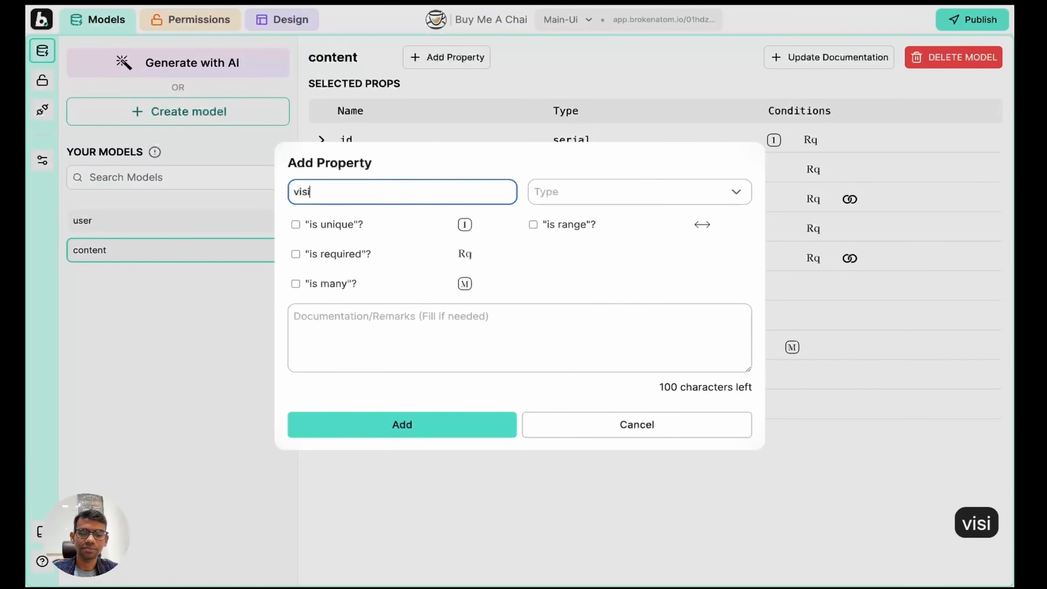
text(bility)
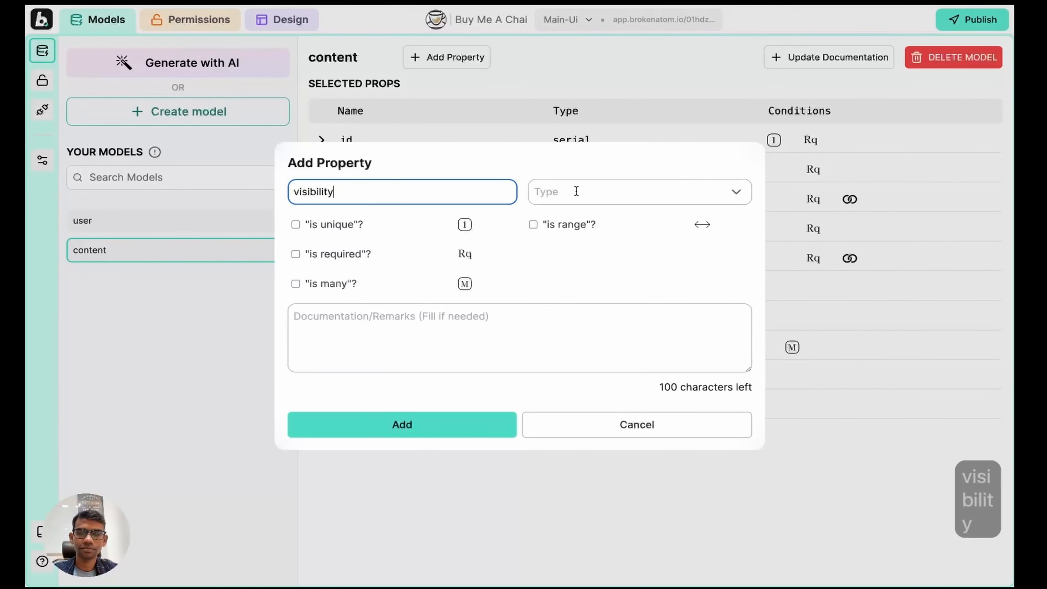
click(576, 191)
text(any)
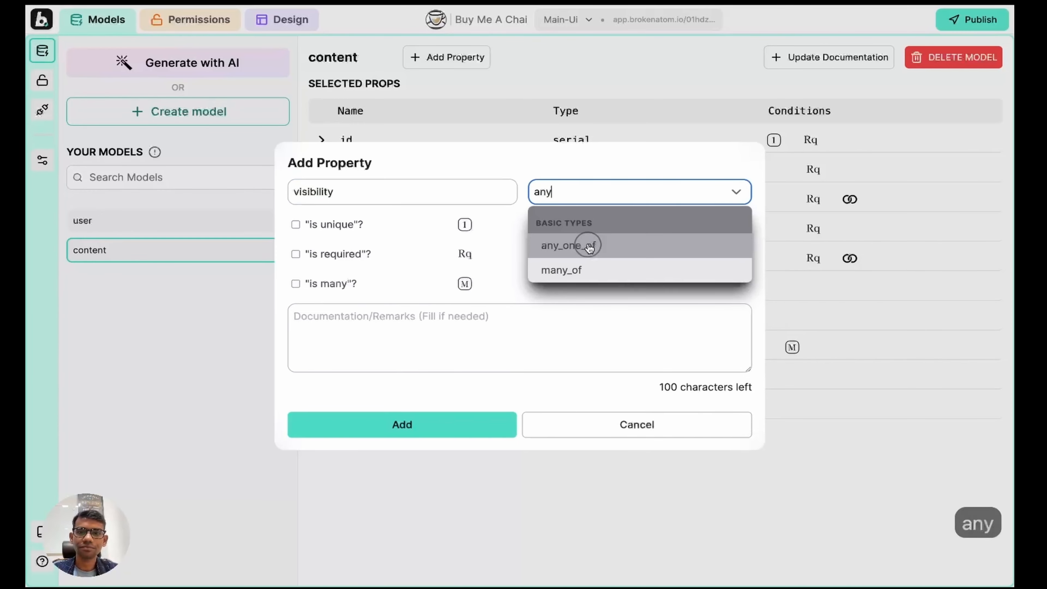
click(590, 243)
click(444, 223)
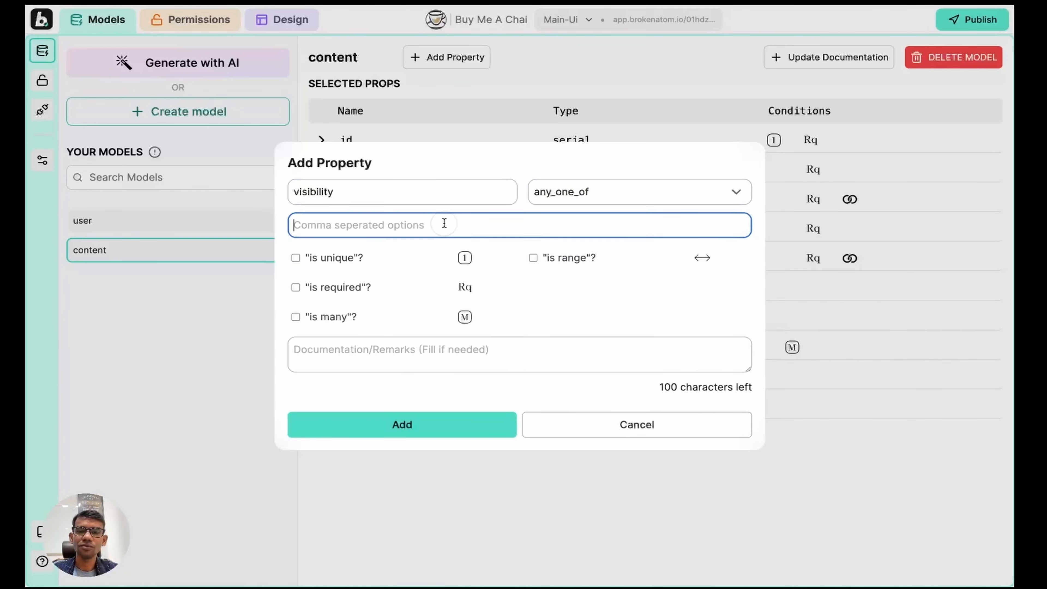
text(ALL, )
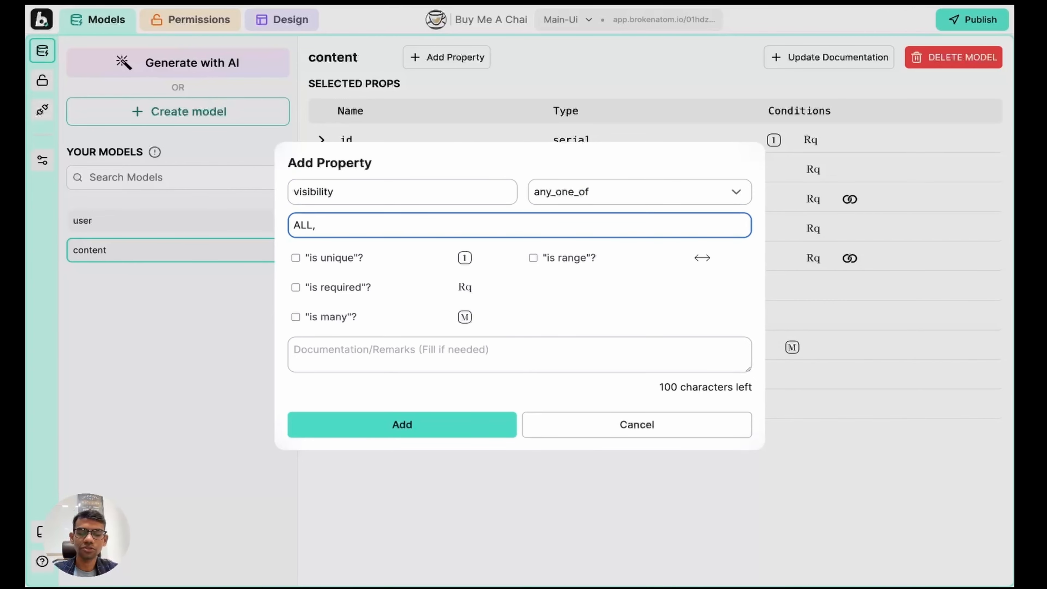
text(SUPPORT)
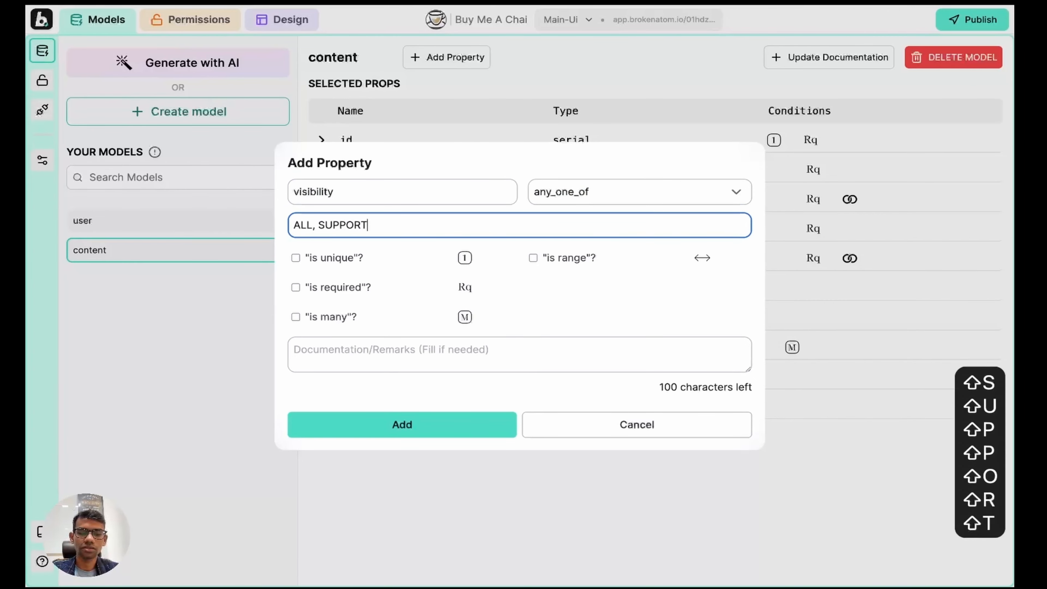
text(ERS ONLY)
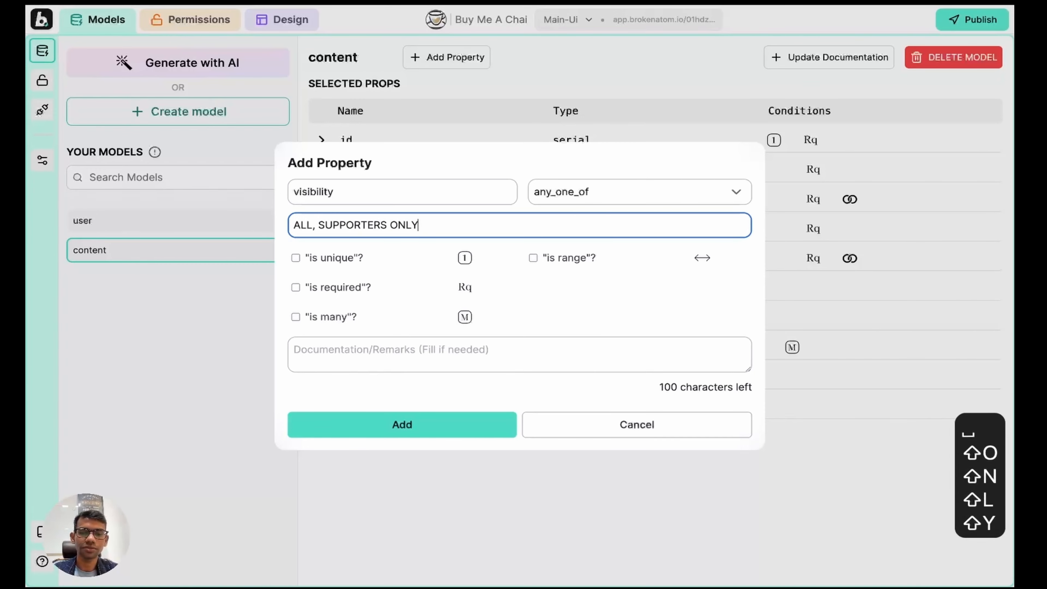
key(Return)
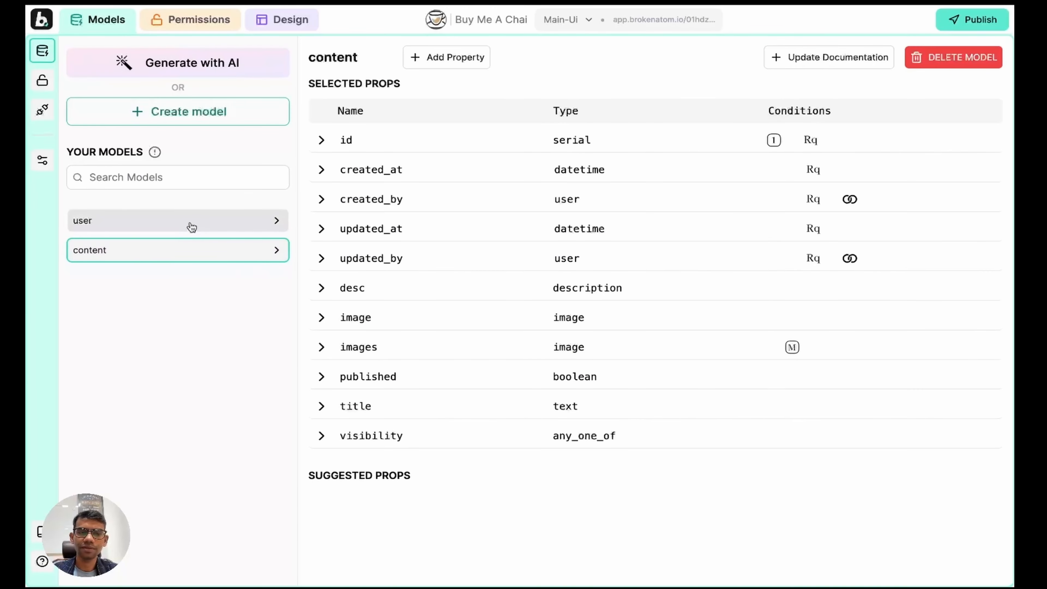
Step: On the user model, add 'category' as any_one_of with MUSICIAN, ARTIST, BLOGGER options
click(189, 223)
click(465, 59)
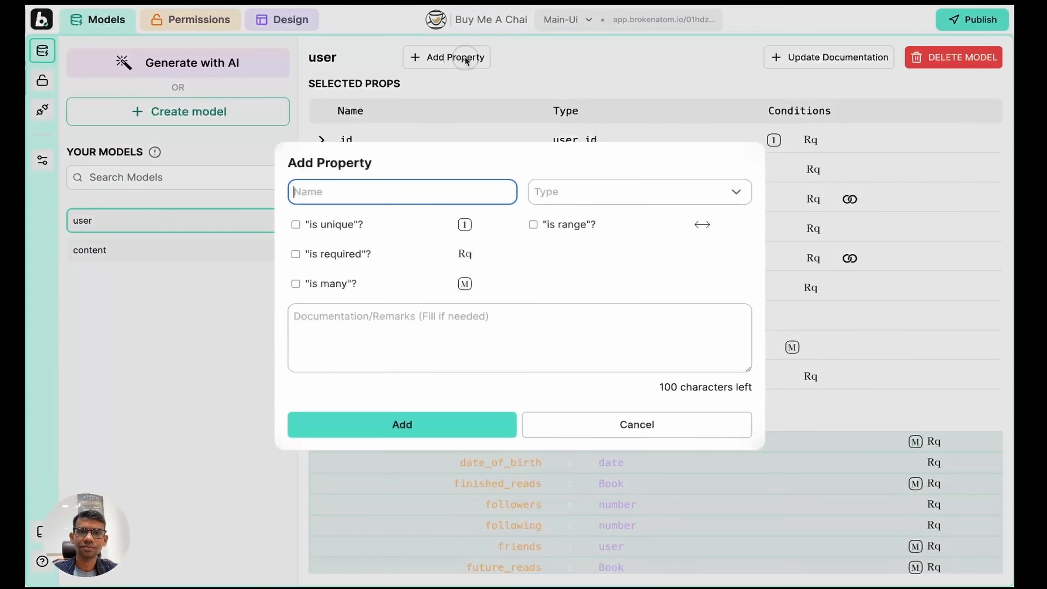
click(395, 193)
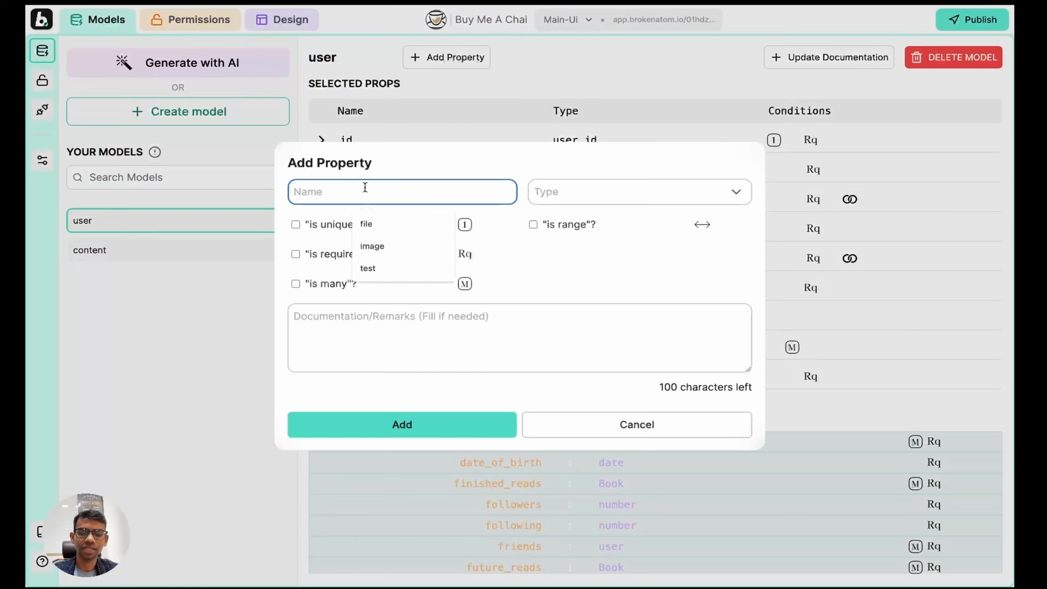
text(category)
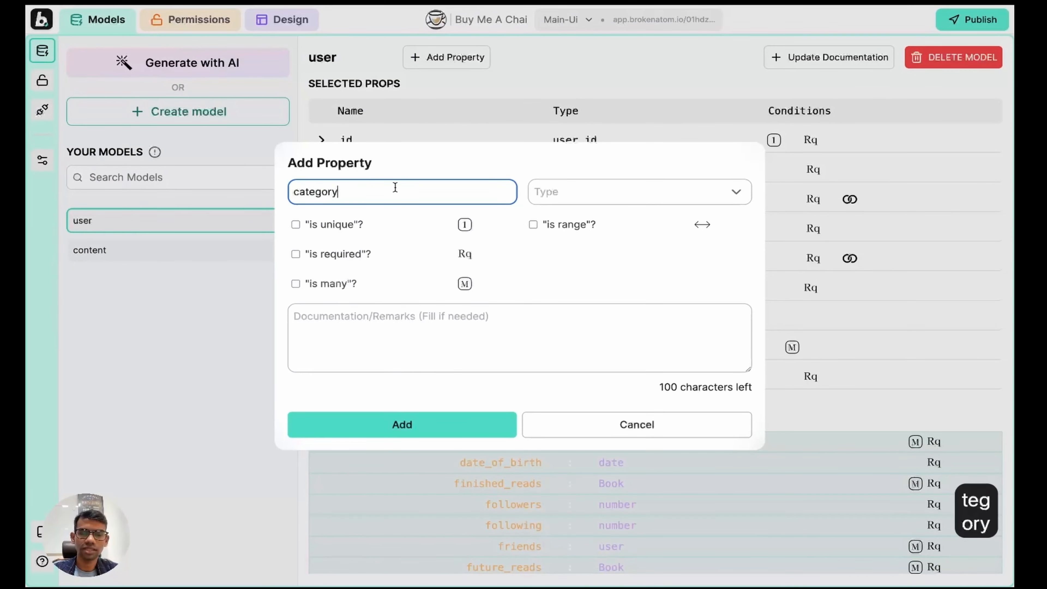
click(607, 199)
text(any)
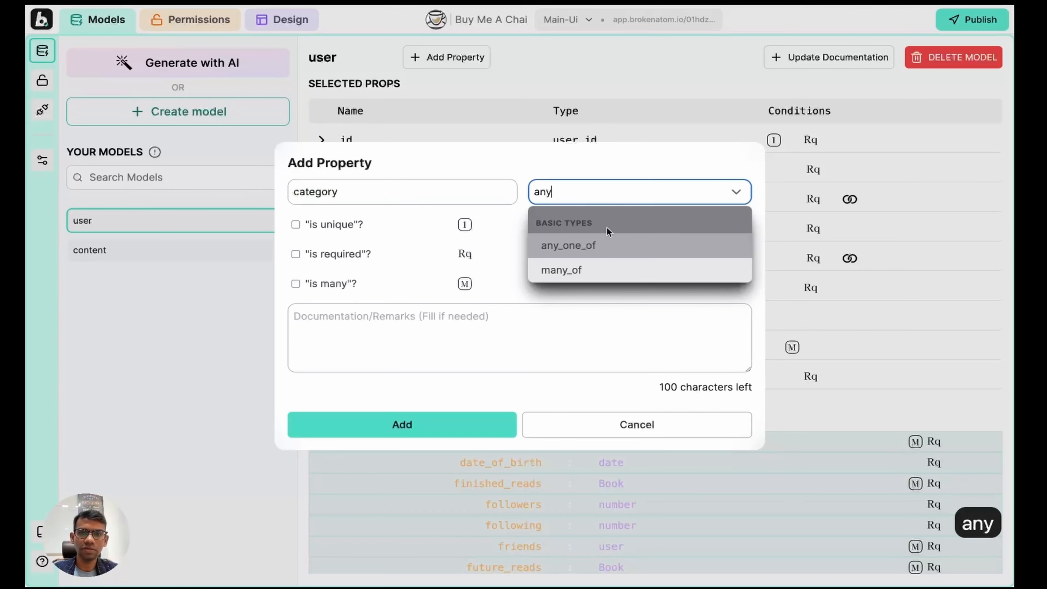
click(604, 247)
click(384, 227)
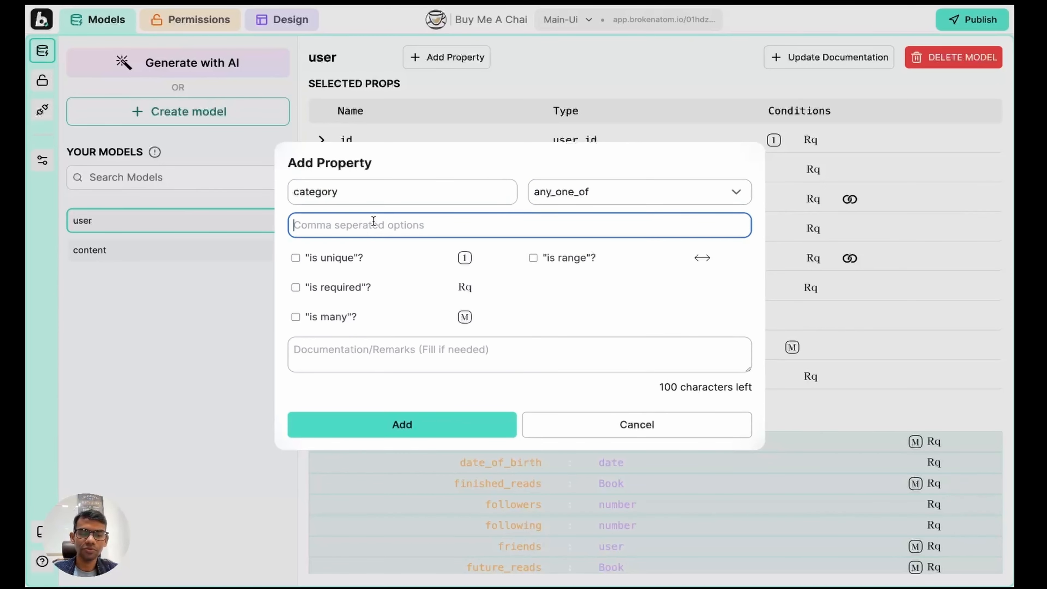
text(MUSICIAN, ARTIST, BLOGGER,)
key(BackSpace)
key(BackSpace)
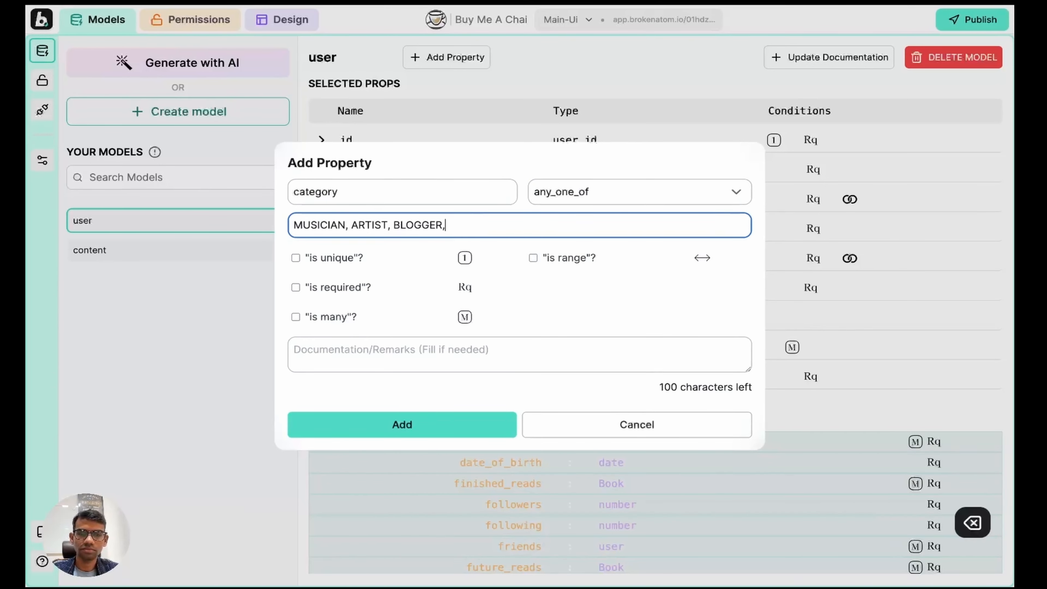
click(399, 424)
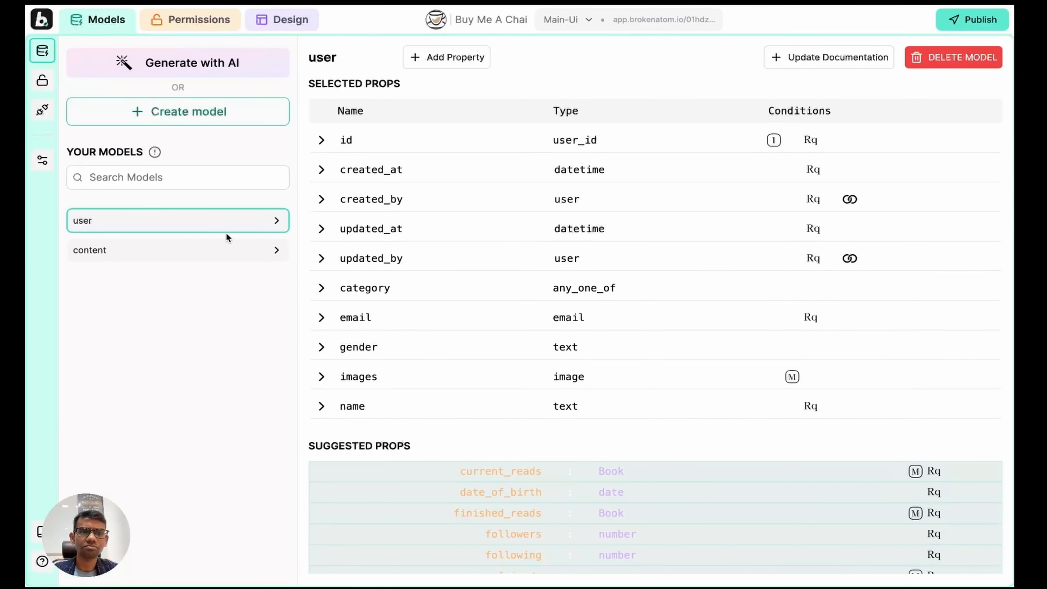
click(194, 20)
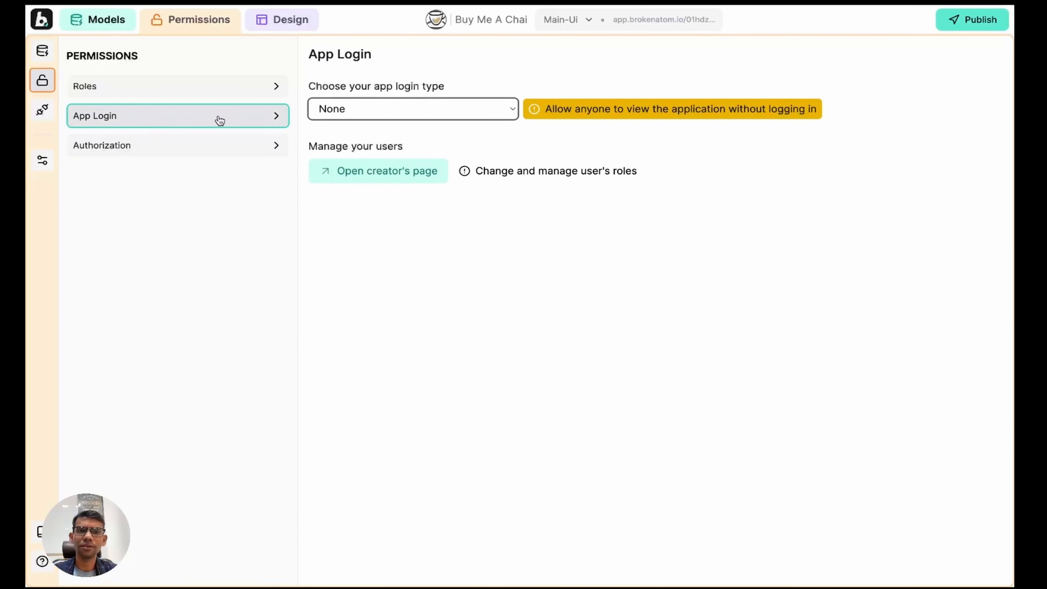
Step: Set the app login type to Public, keeping viewer as the default role
click(411, 109)
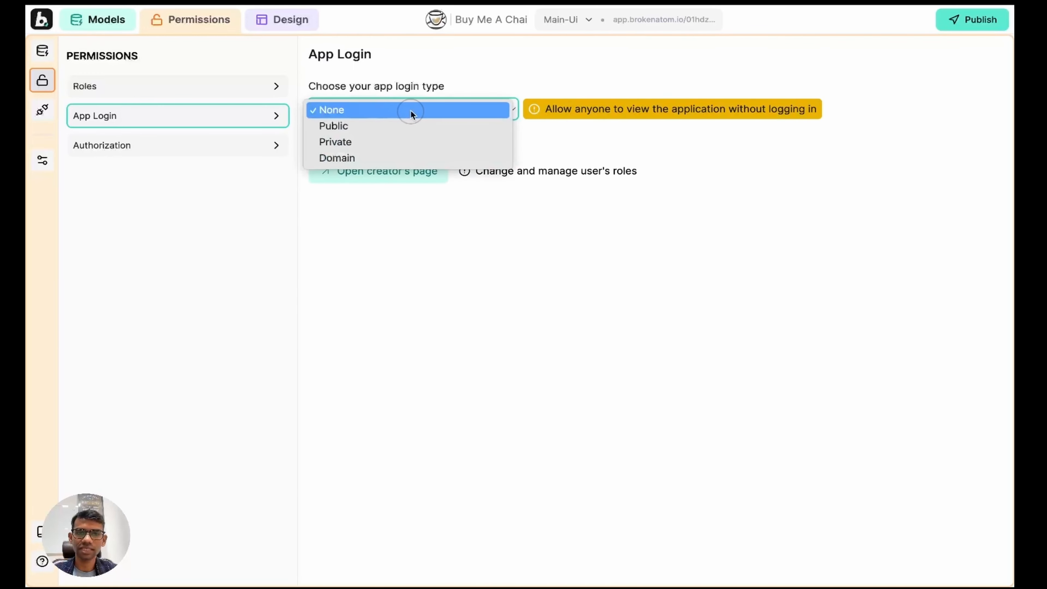
click(401, 127)
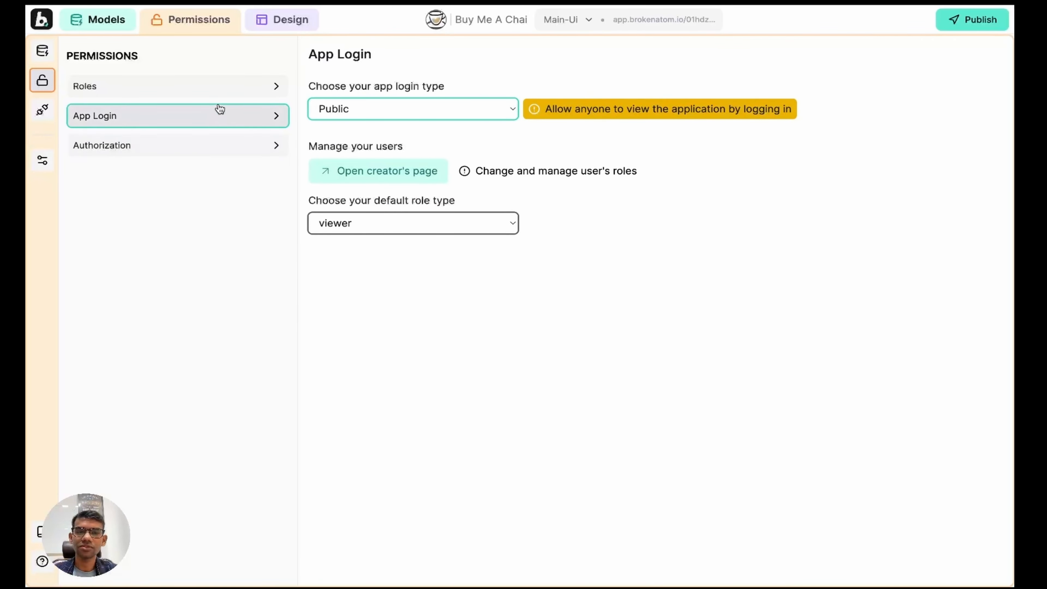
click(220, 93)
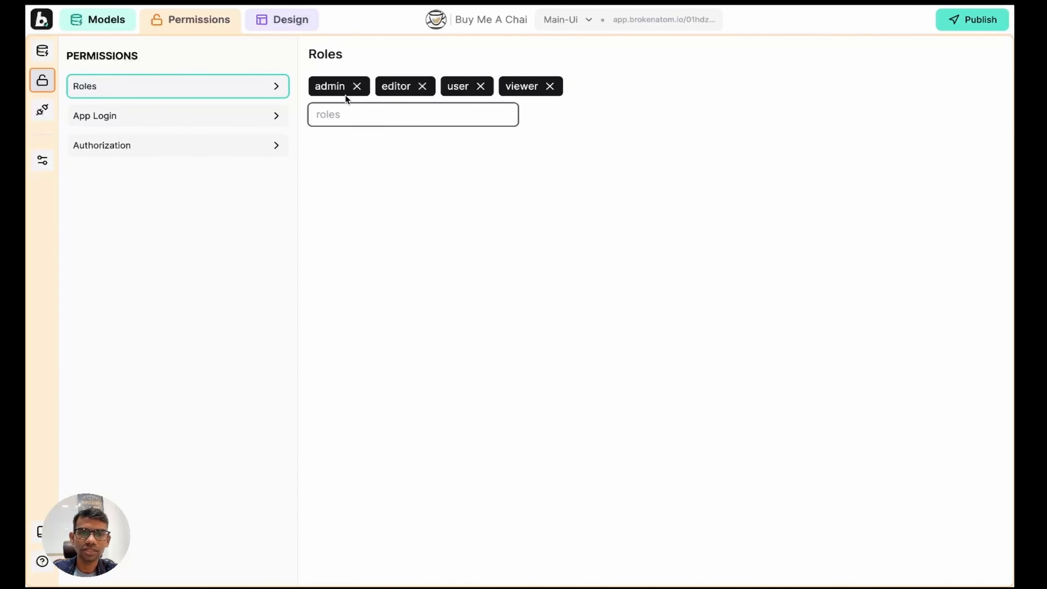
Step: Delete the editor role, leaving admin, user and viewer
click(423, 87)
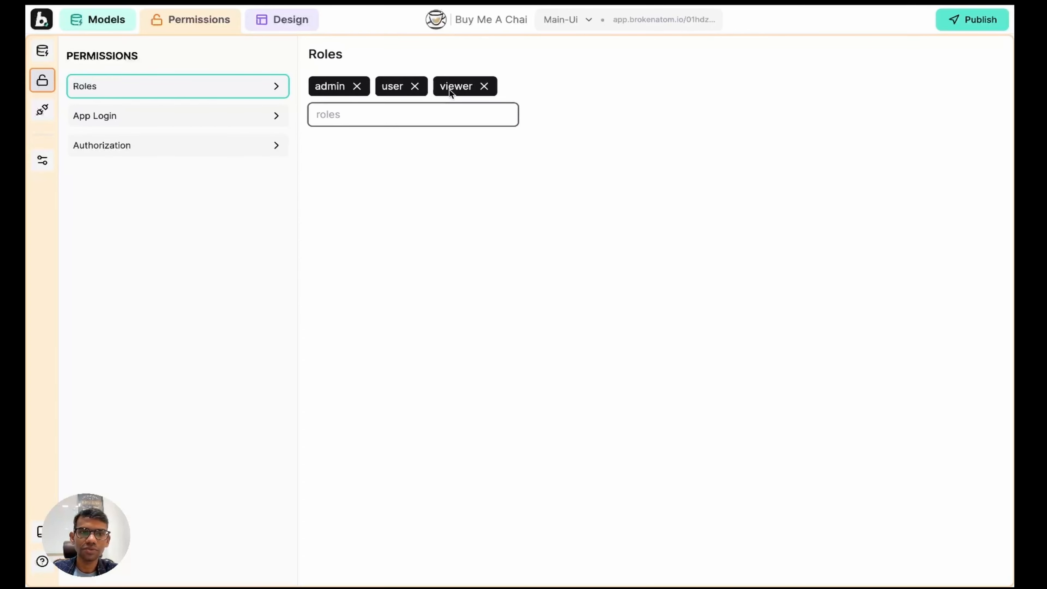
click(150, 147)
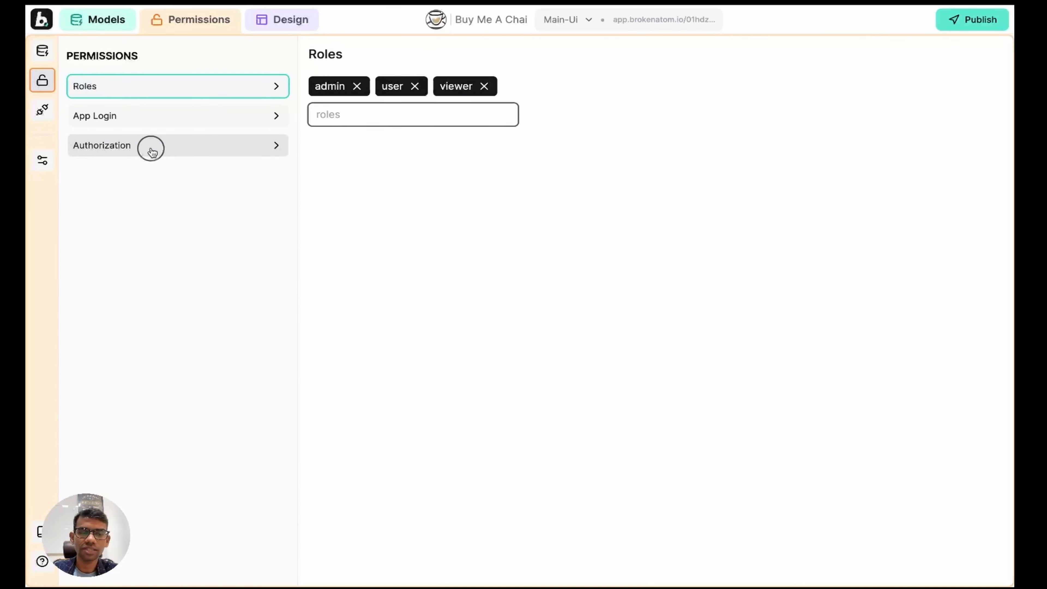
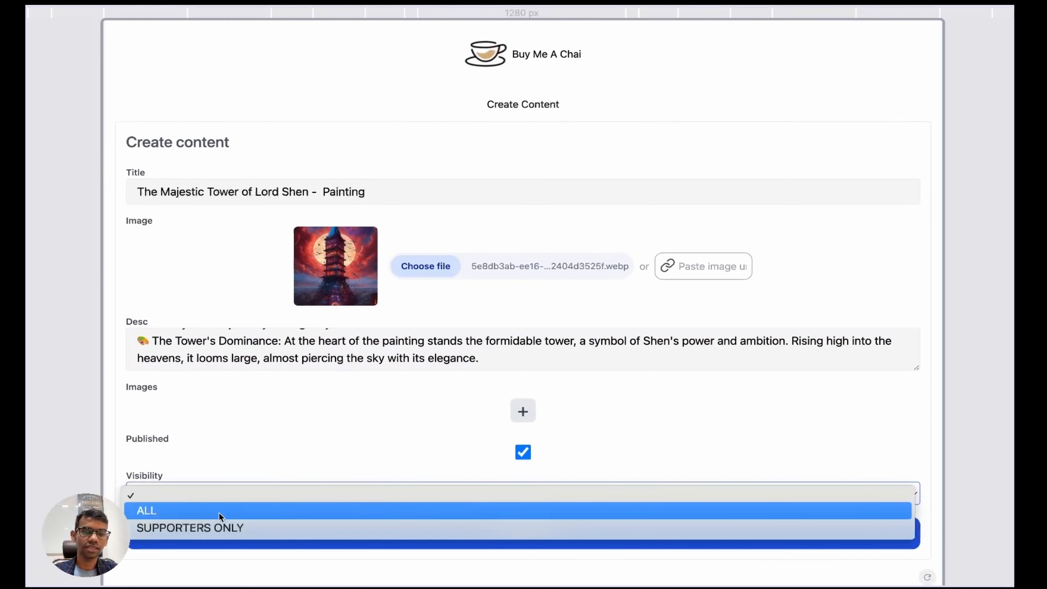
Step: Create the Majestic Tower of Lord Shen post with visibility ALL, then leave preview mode
click(219, 511)
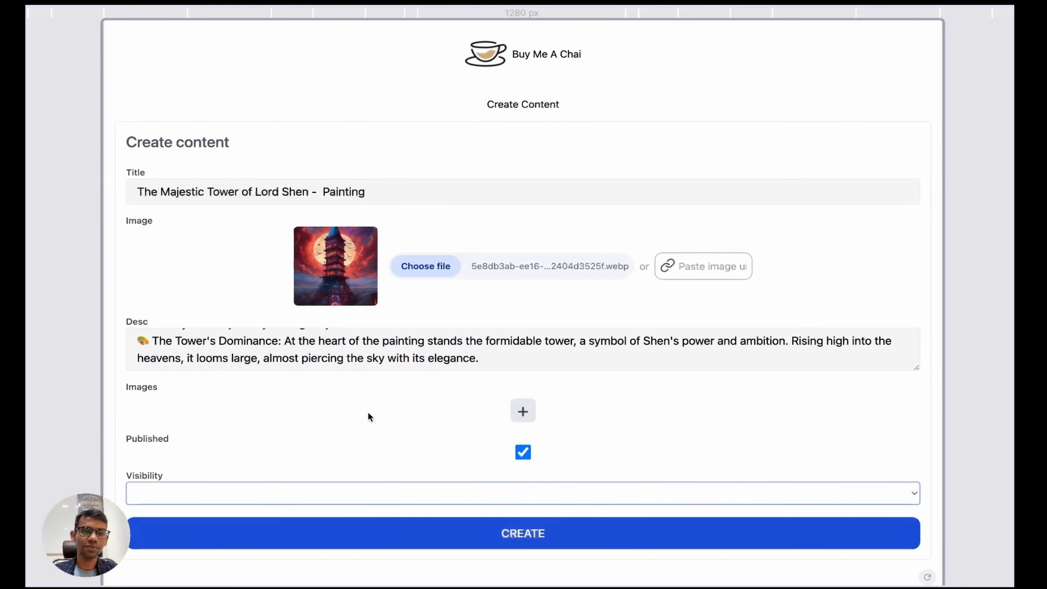
click(392, 530)
key(w)
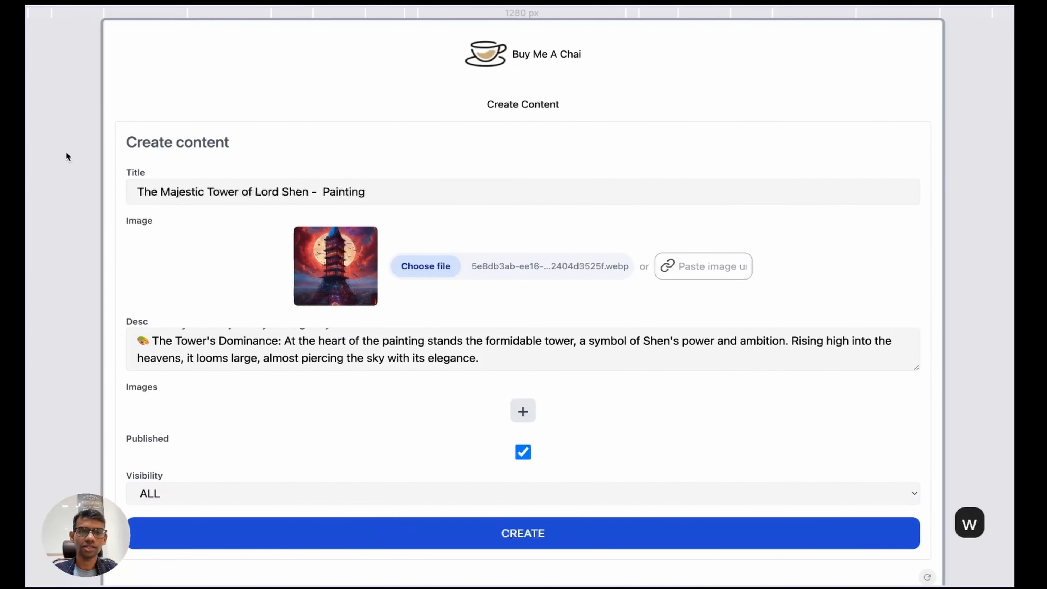
click(88, 183)
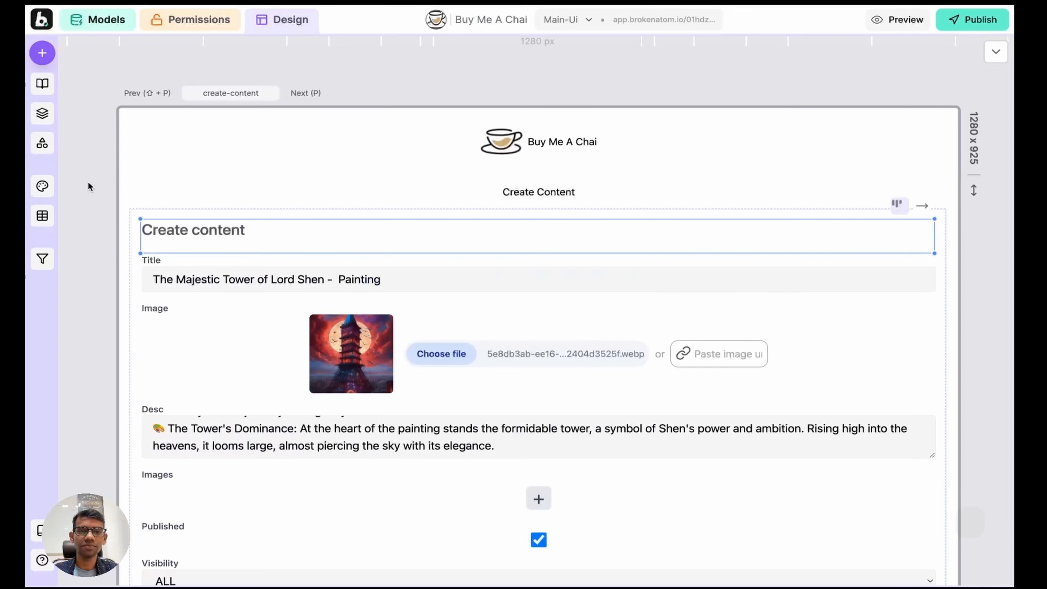
Step: On the your-contents page, add an empty element slot below the Your Content section
key(p)
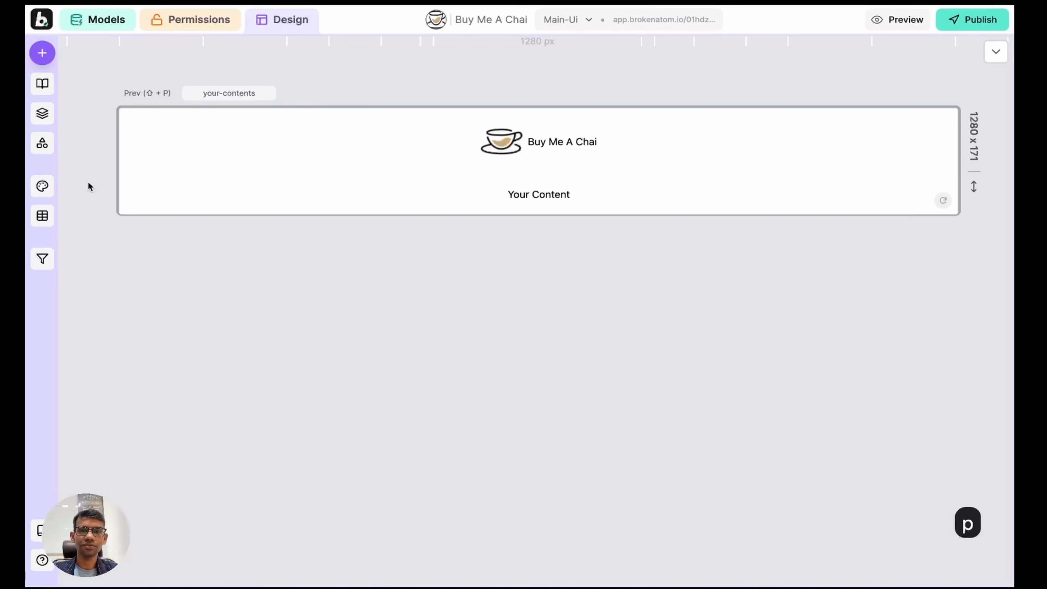
click(306, 183)
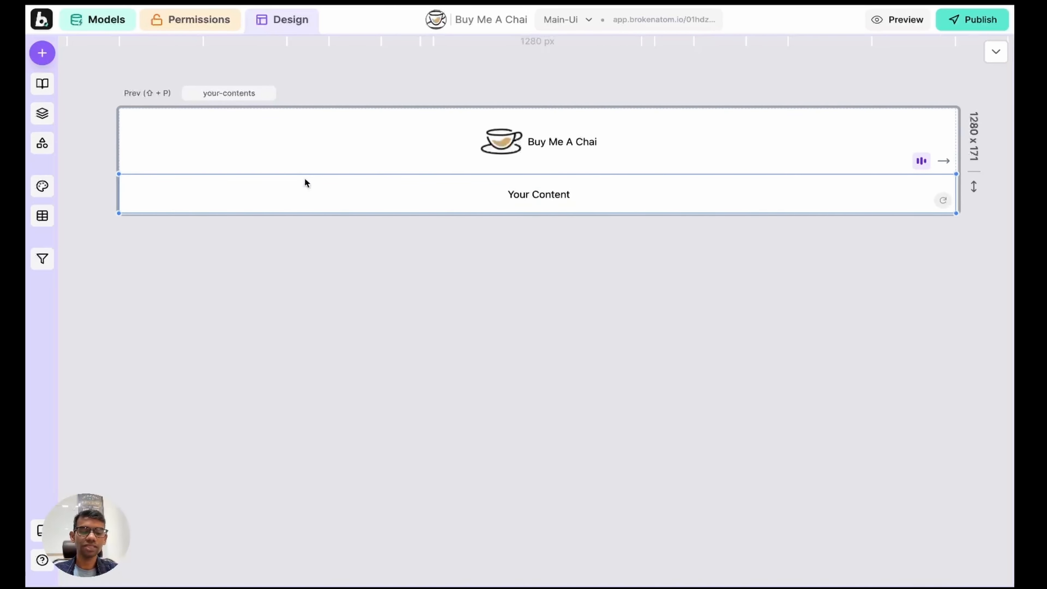
key(a)
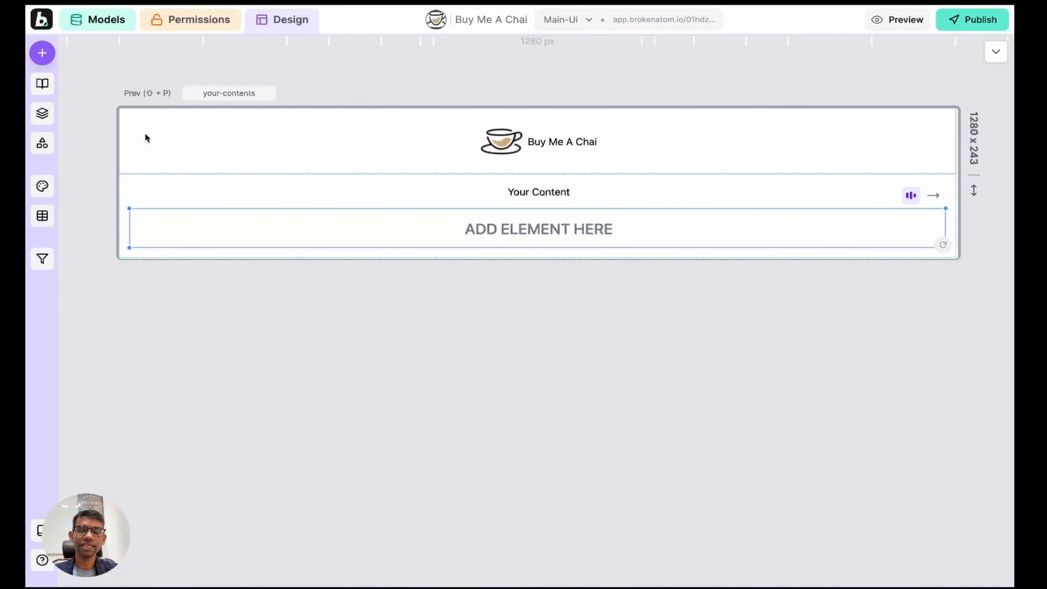
Step: Insert a content ⇒ get_many list from an Elements search for 'con', and preview it
click(44, 53)
double_click(283, 65)
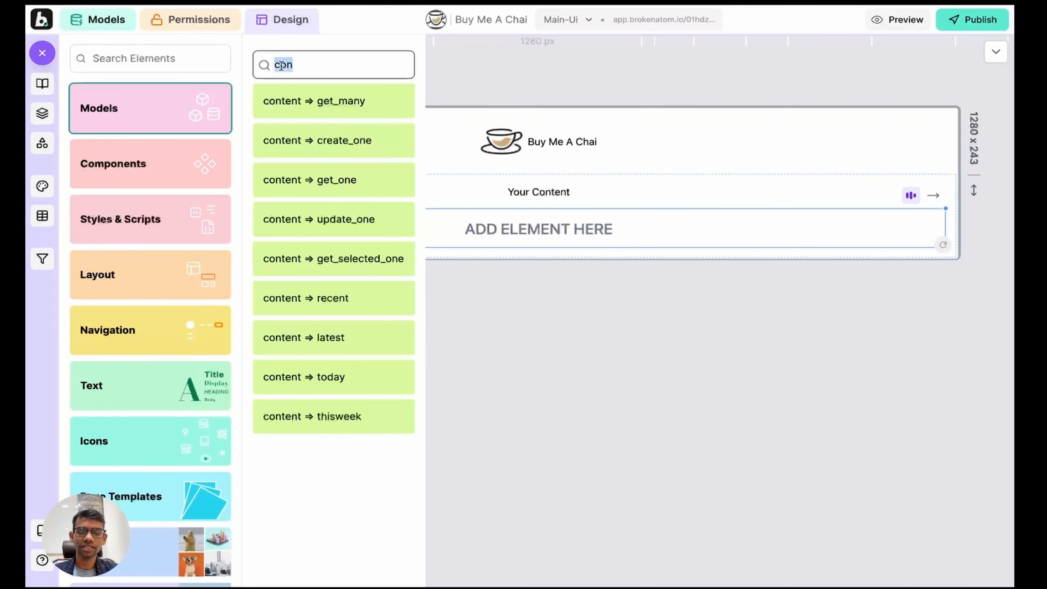
key(BackSpace)
text(cone)
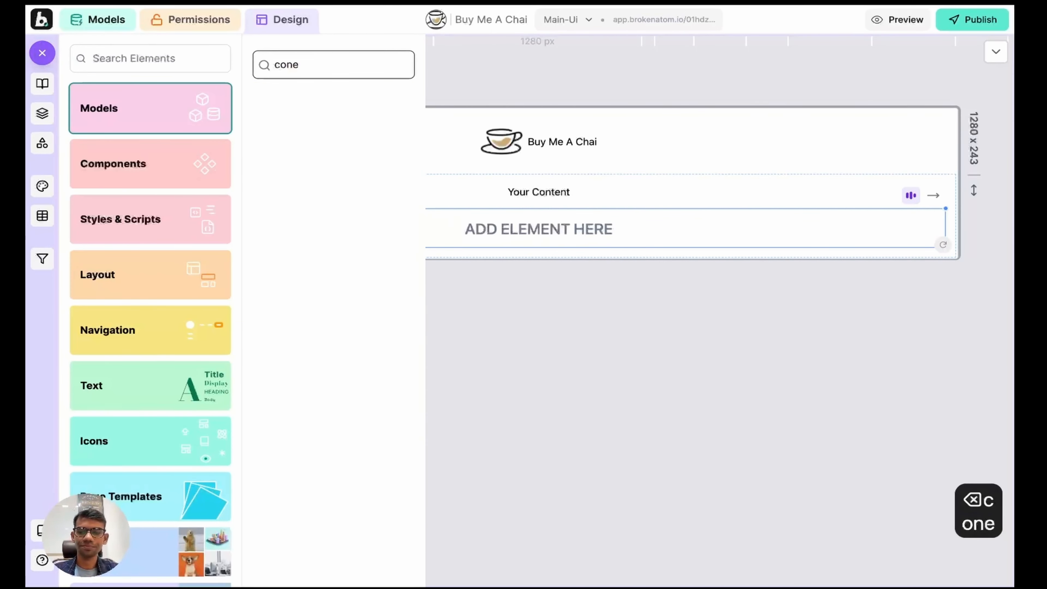
key(BackSpace)
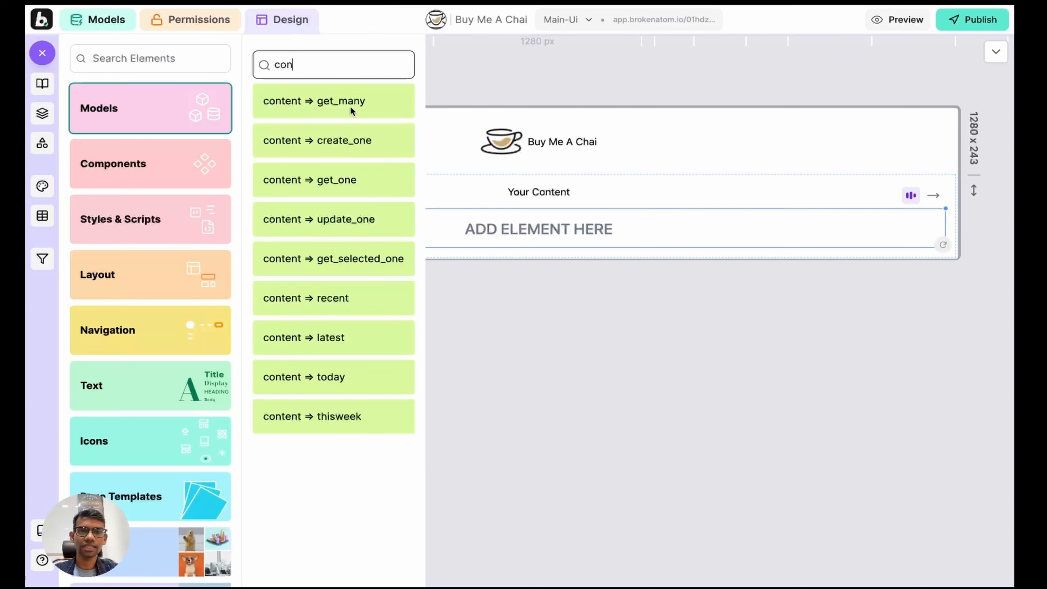
click(324, 104)
key(w)
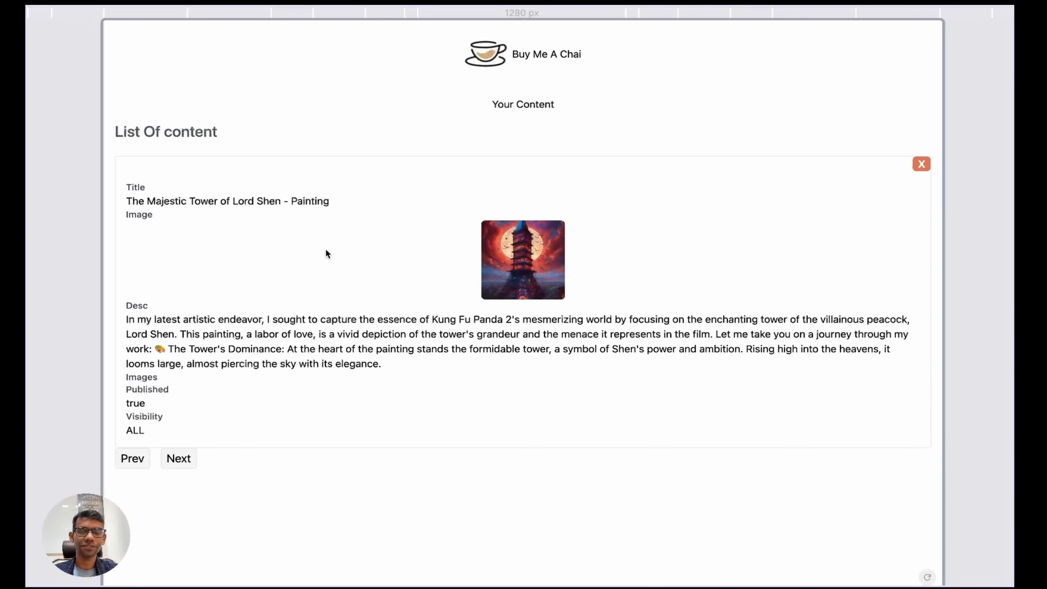
click(325, 223)
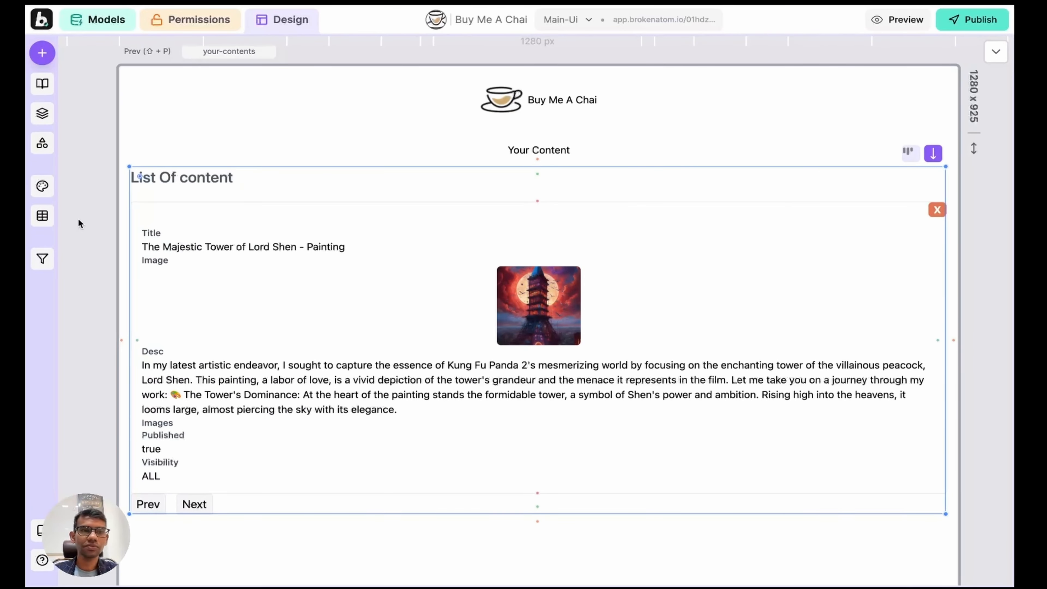
click(42, 186)
Step: Search the font catalogue for 'manro' and add Manrope to Selected Fonts
click(165, 136)
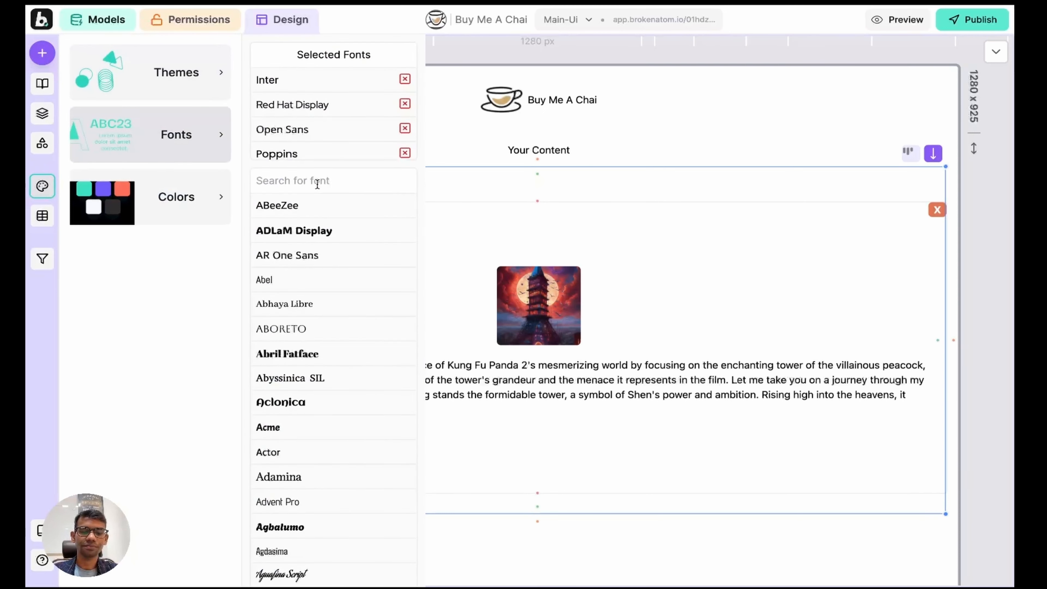
click(317, 182)
text(manro)
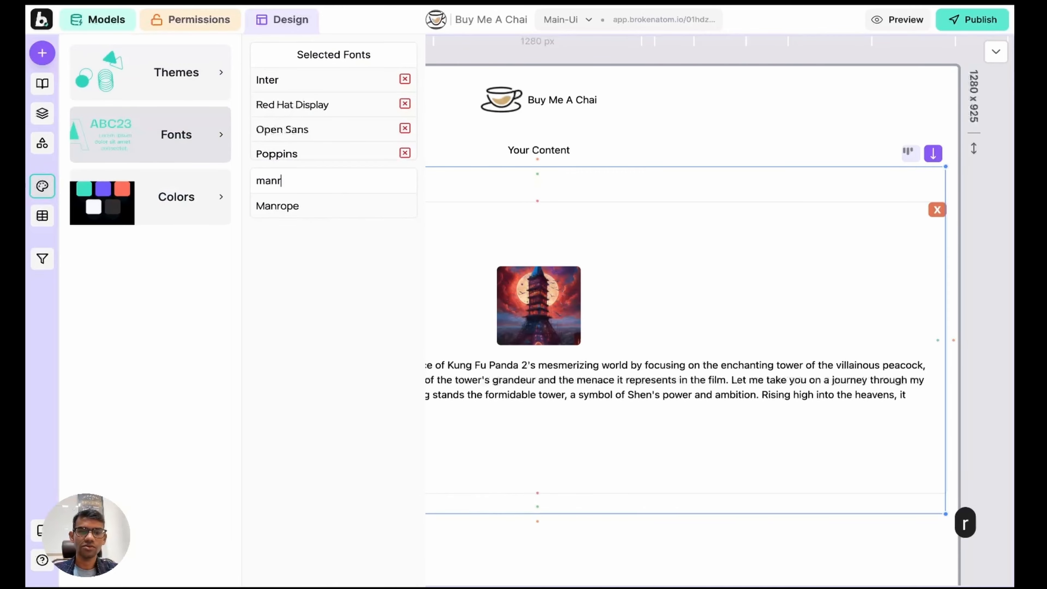
click(330, 211)
Step: In VS Code, open design.md and select the logo font name Medula One
key(ctrl+Right)
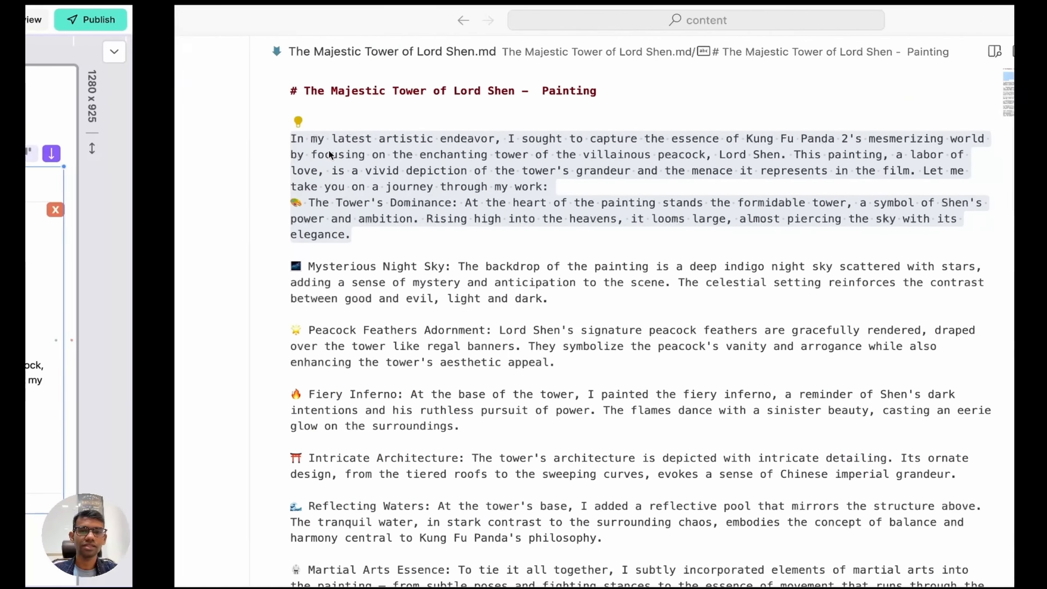
key(super+p)
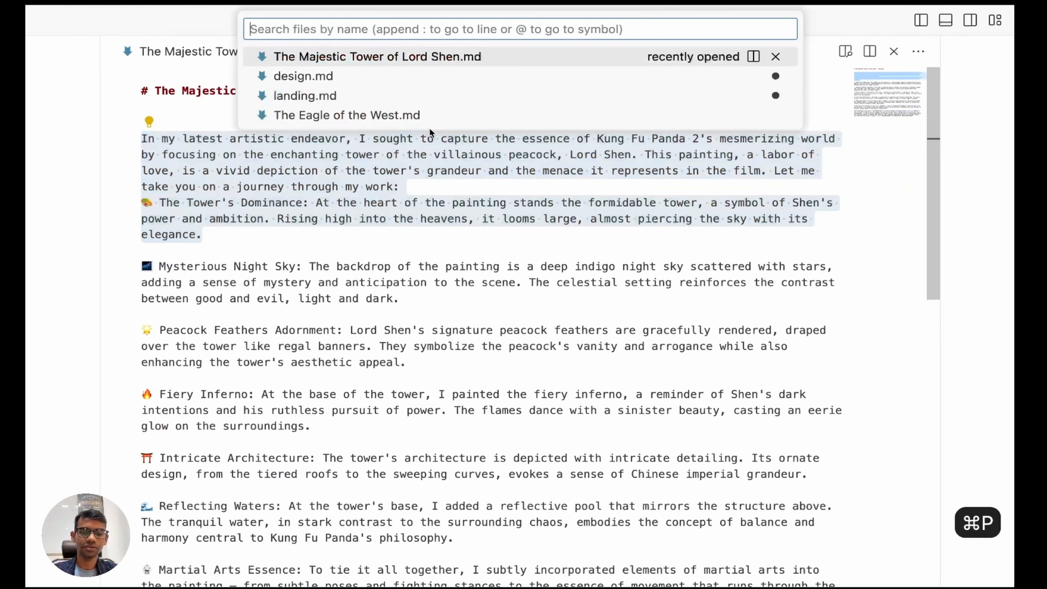
text(de)
key(Return)
click(416, 151)
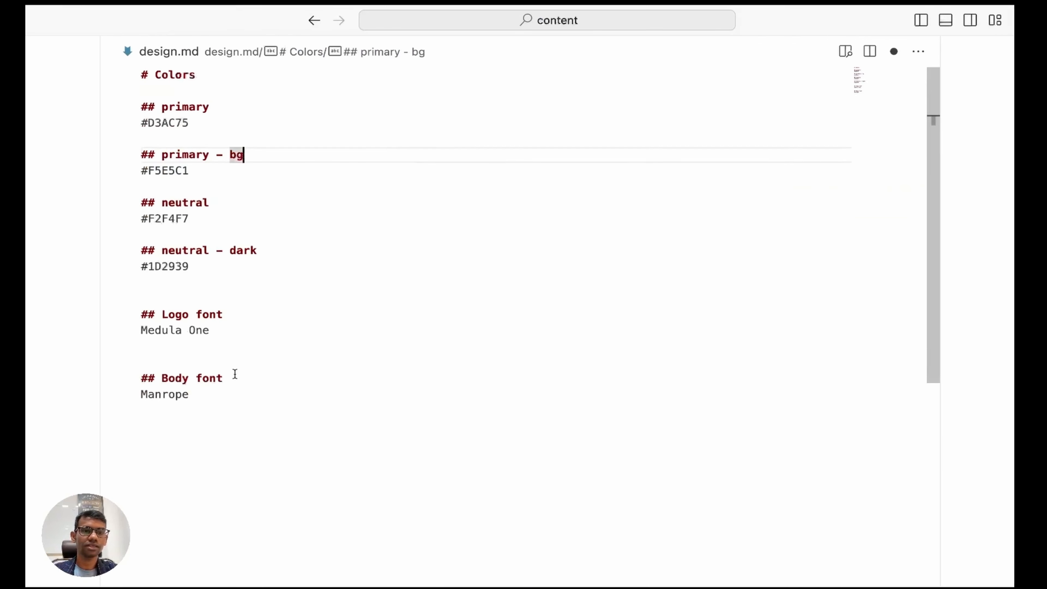
drag(227, 332, 140, 330)
key(ctrl+Left)
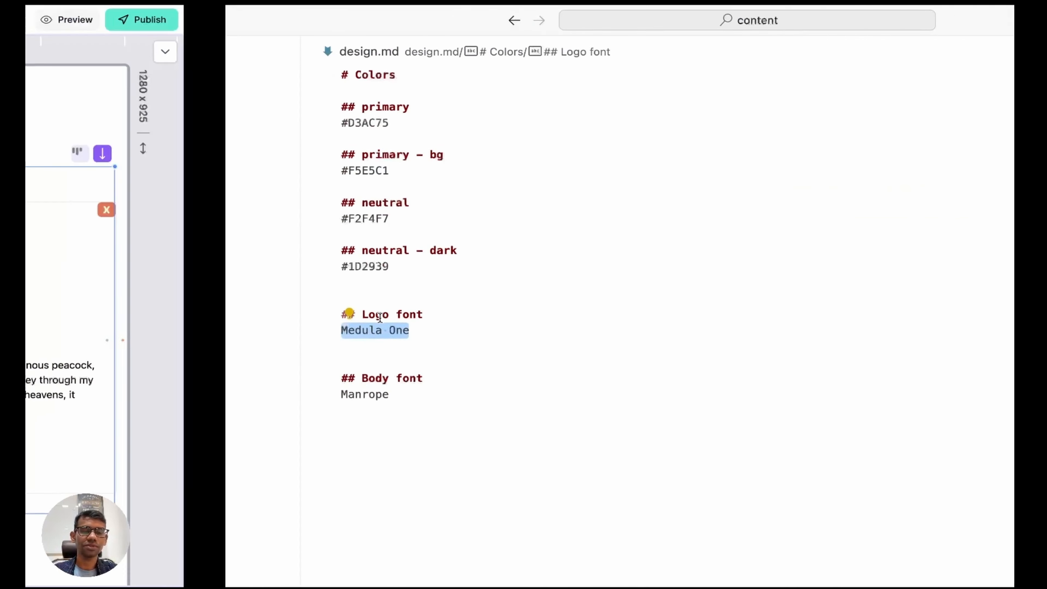
drag(297, 180, 242, 181)
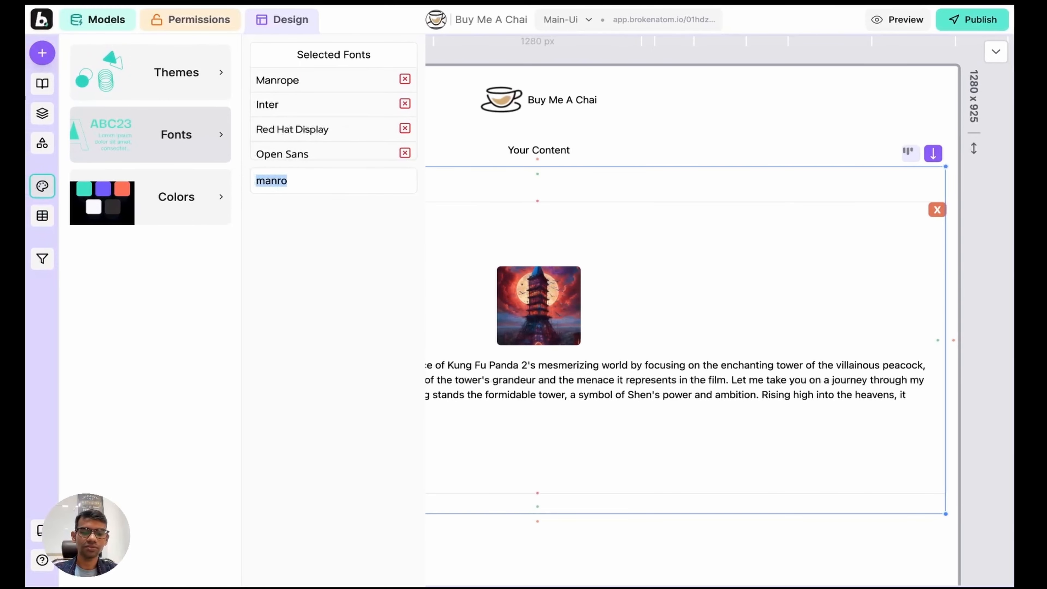
Step: Search 'med', add Medula One to Selected Fonts, and close the Design System panel
text(med)
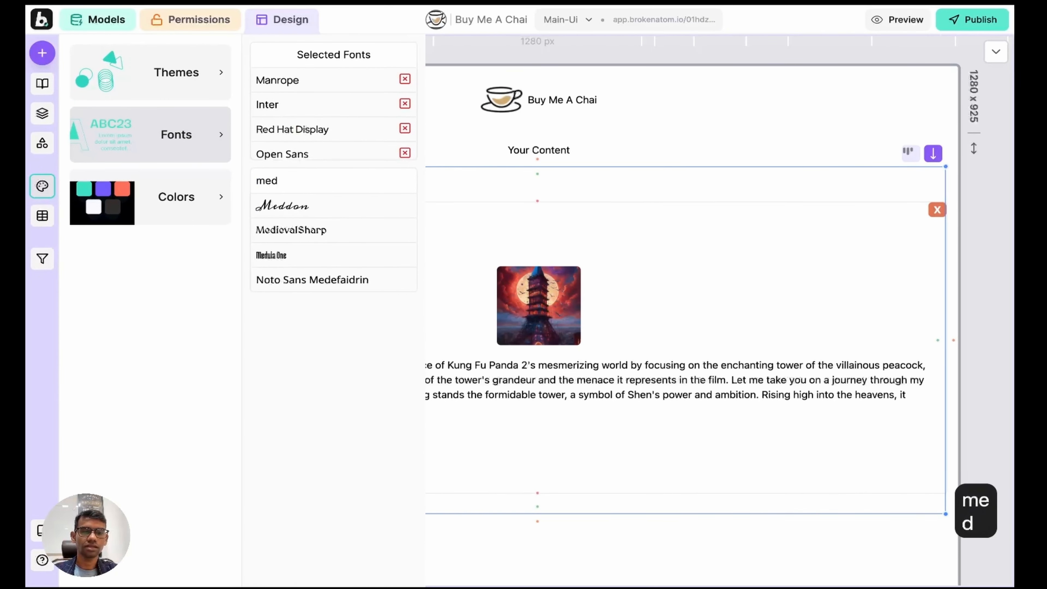
click(292, 256)
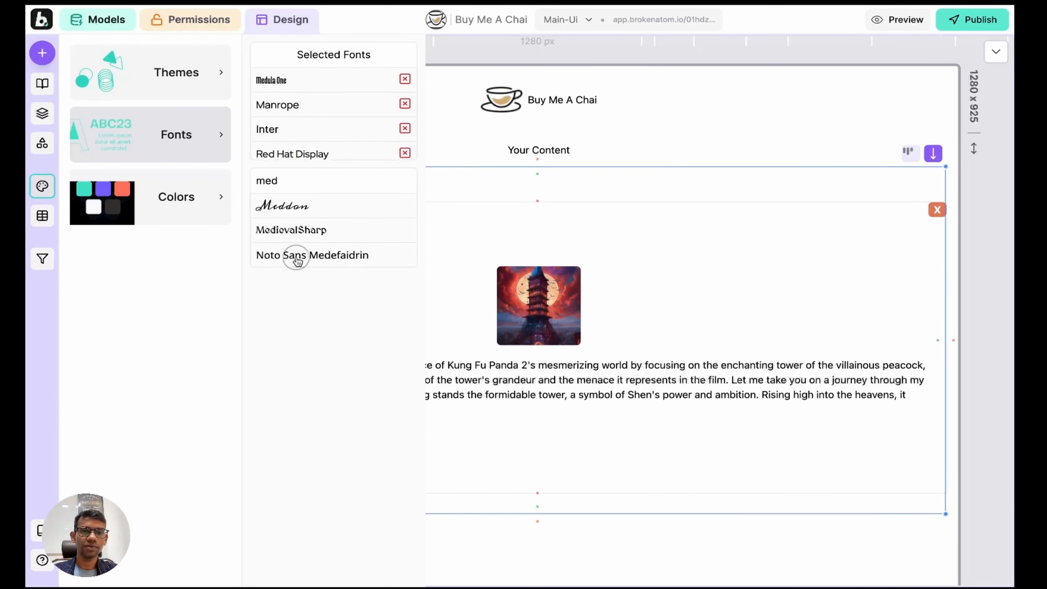
click(42, 186)
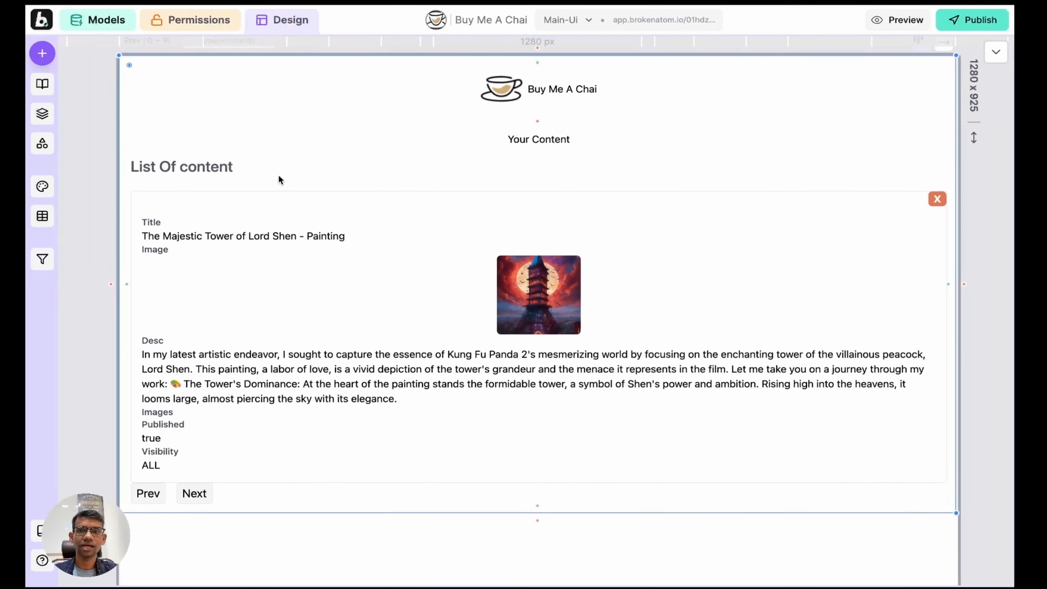
Step: Set the content list's font to Manrope
click(997, 54)
click(560, 53)
click(609, 68)
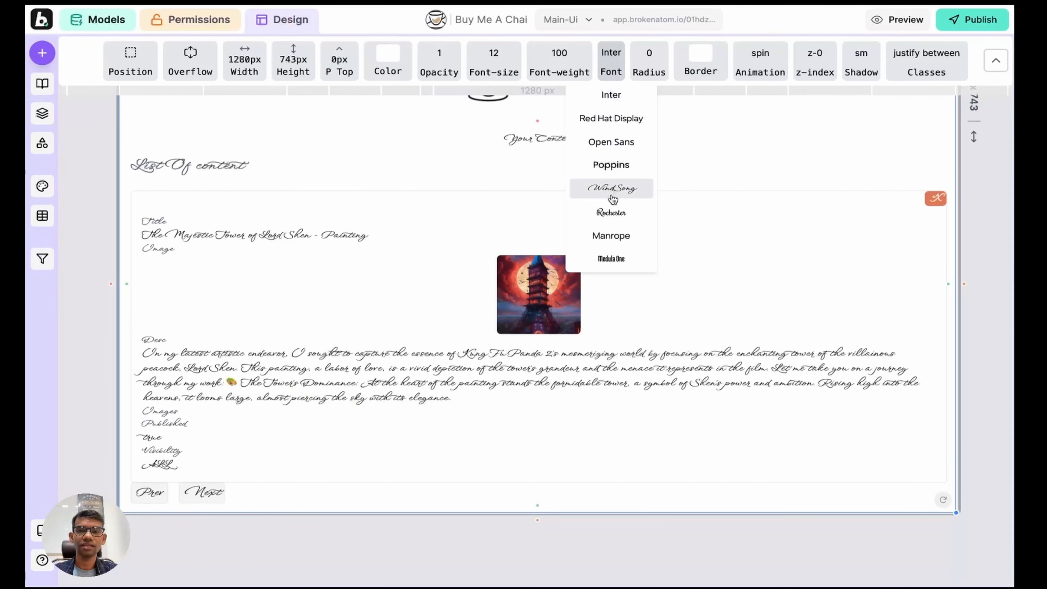
click(609, 236)
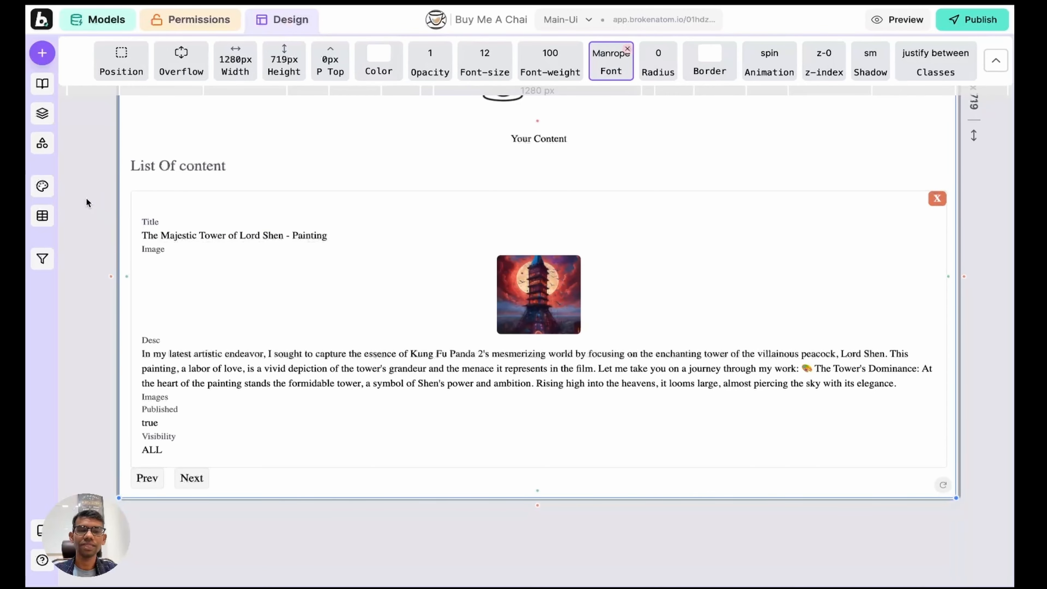
Step: Set the Buy Me A Chai logo text's font to Medula One
scroll(86, 202, up, 2)
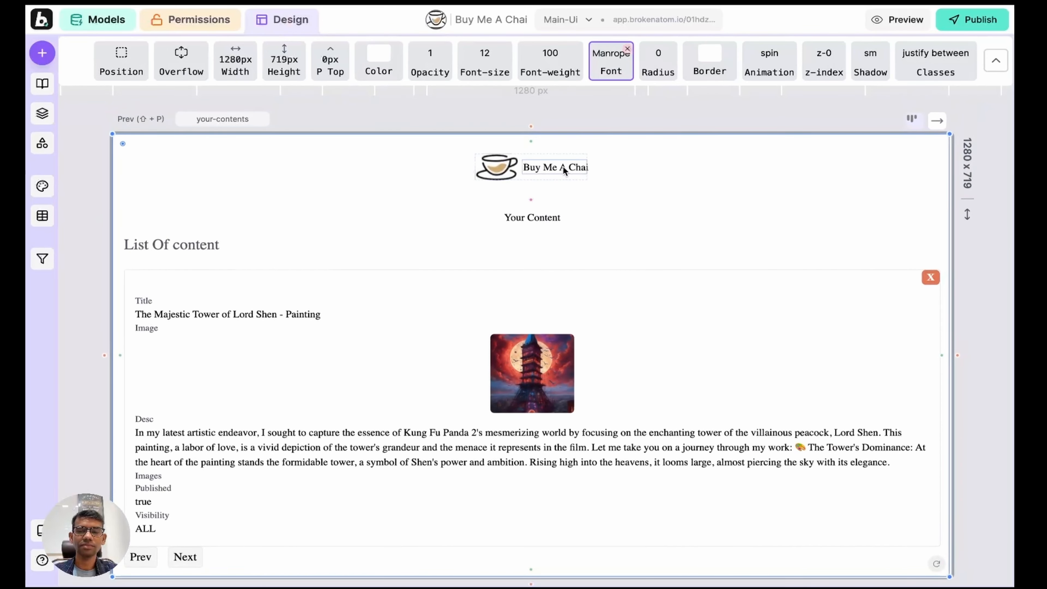
click(553, 165)
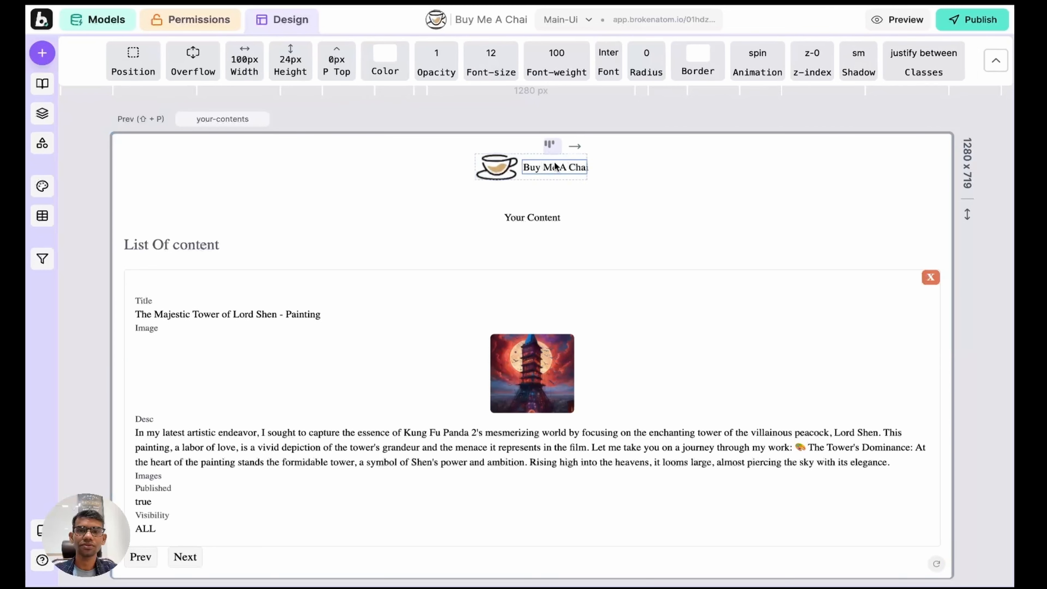
click(609, 66)
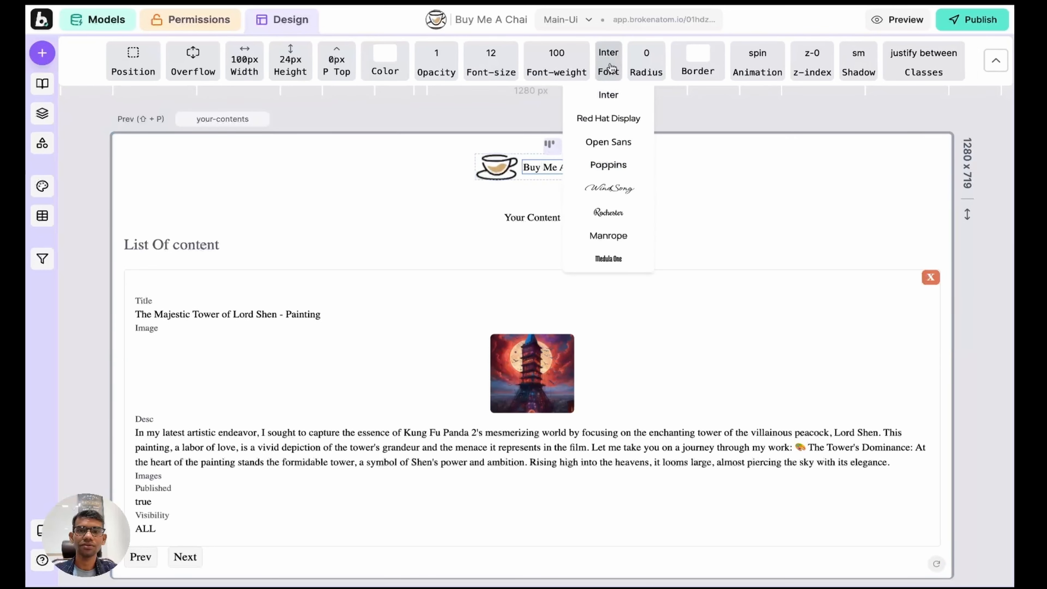
click(609, 259)
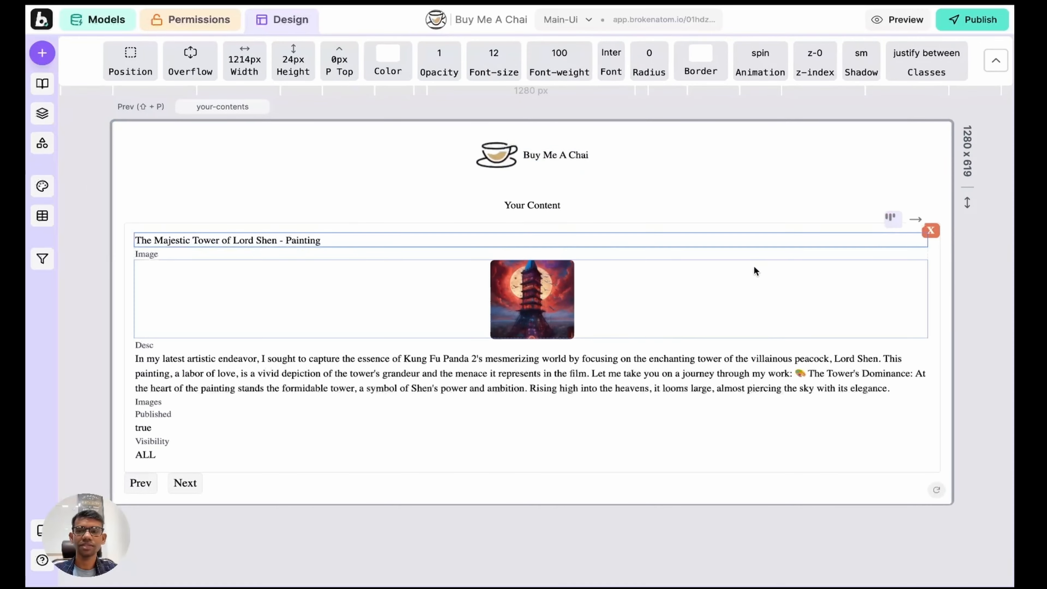
Step: Centre the post title and set its font size to 48
click(891, 222)
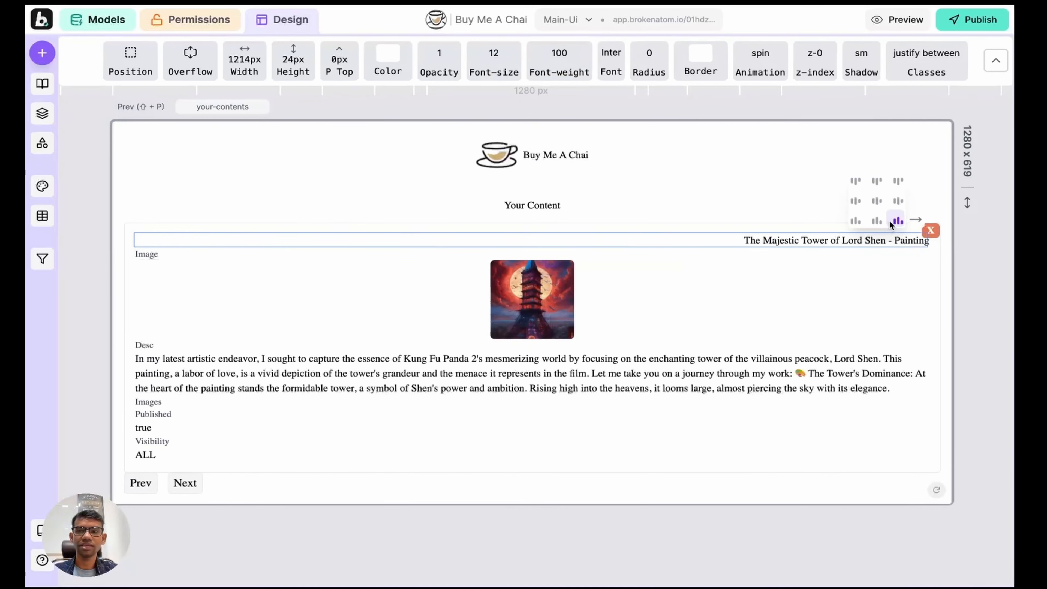
click(878, 202)
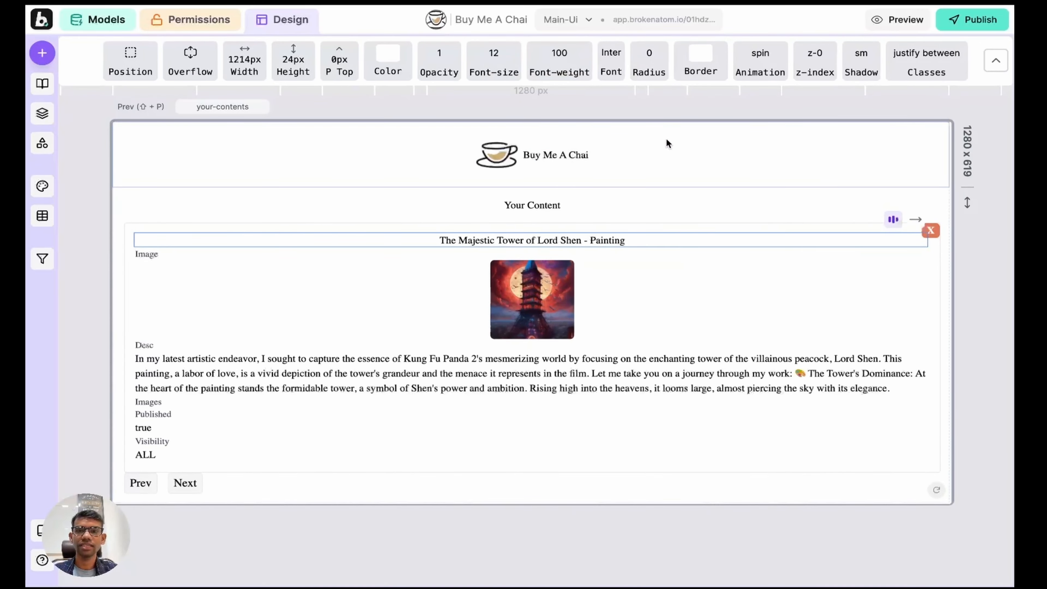
click(493, 61)
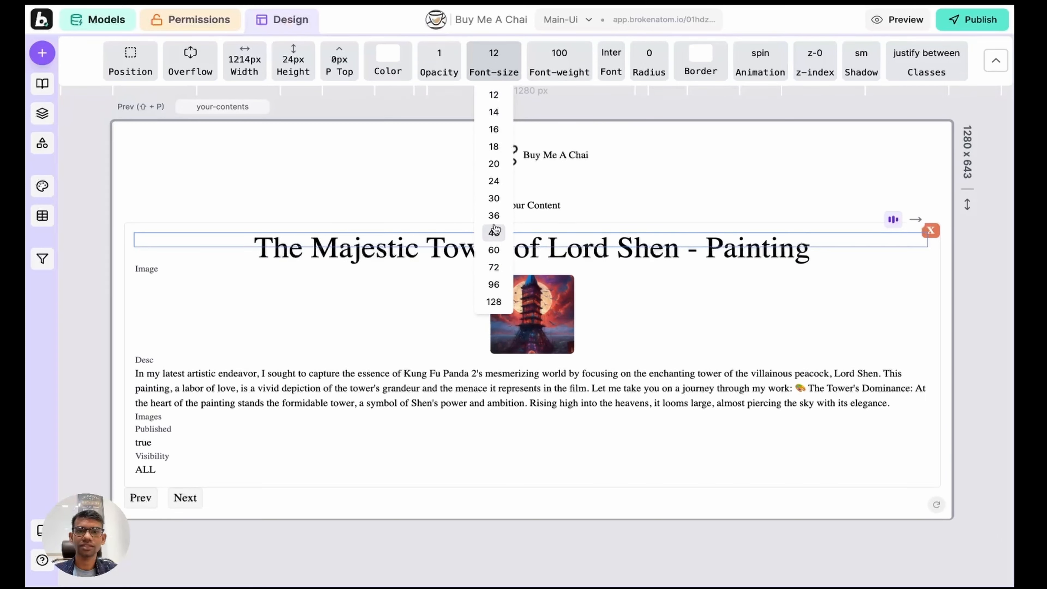
click(494, 232)
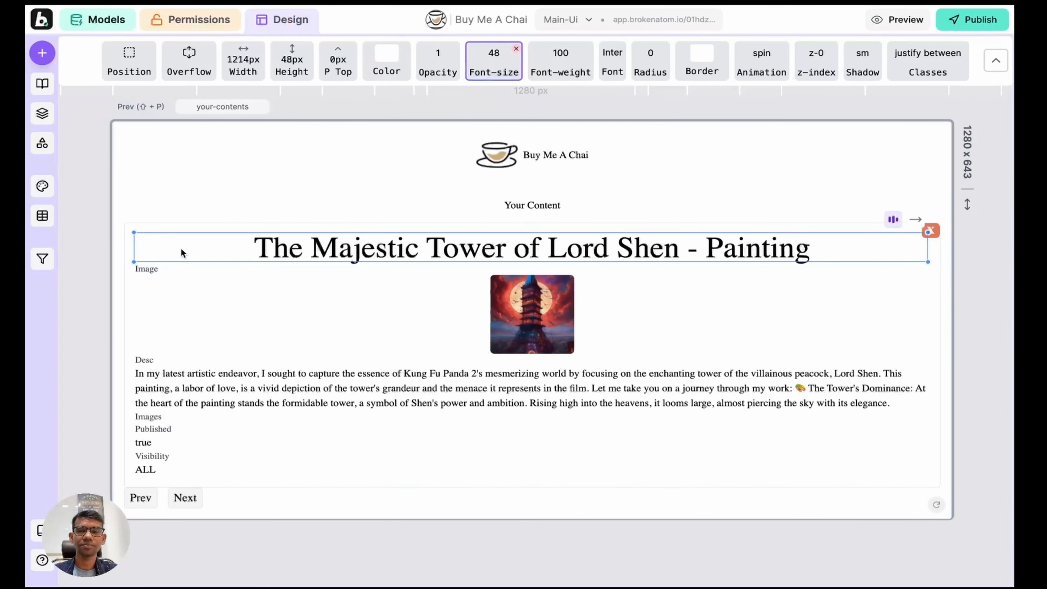
Step: Enlarge the painting image by dragging its corner handle
click(567, 326)
drag(572, 307, 732, 438)
click(742, 350)
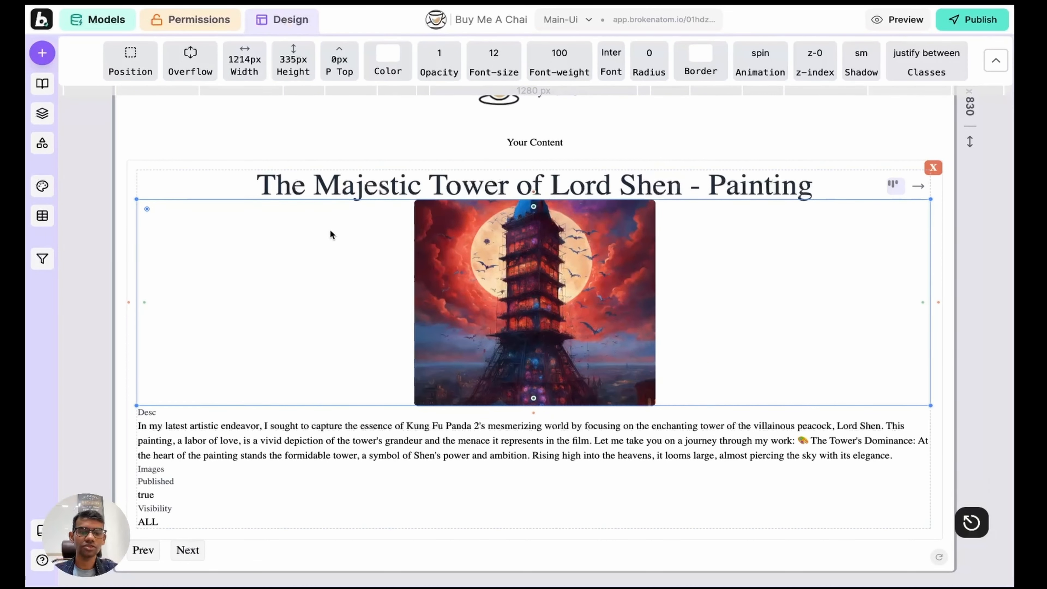
Step: Widen the gaps between the content card's fields by dragging the gap handle down
key(Escape)
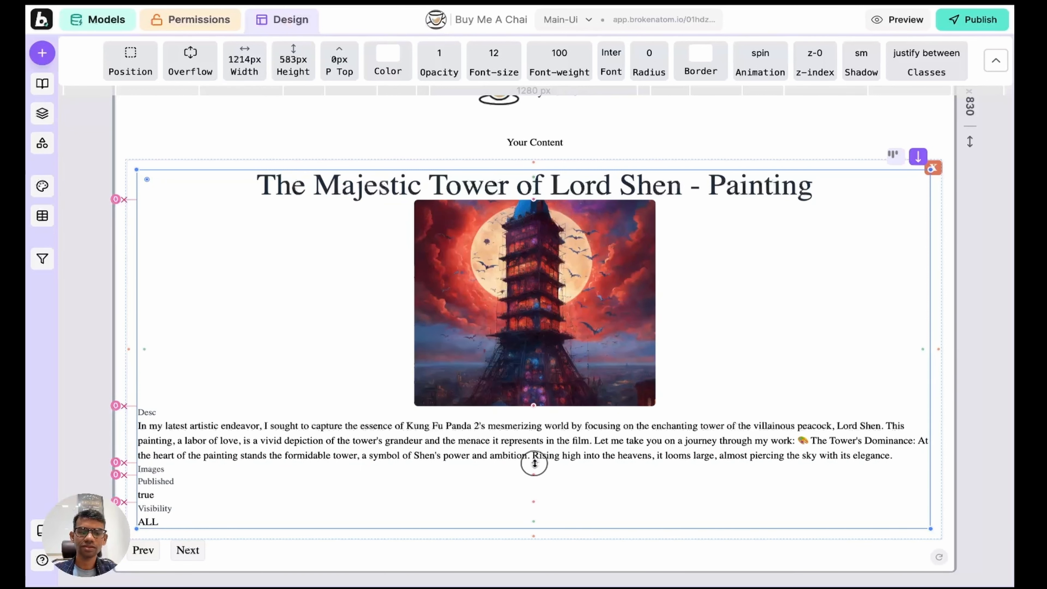
drag(535, 463, 536, 496)
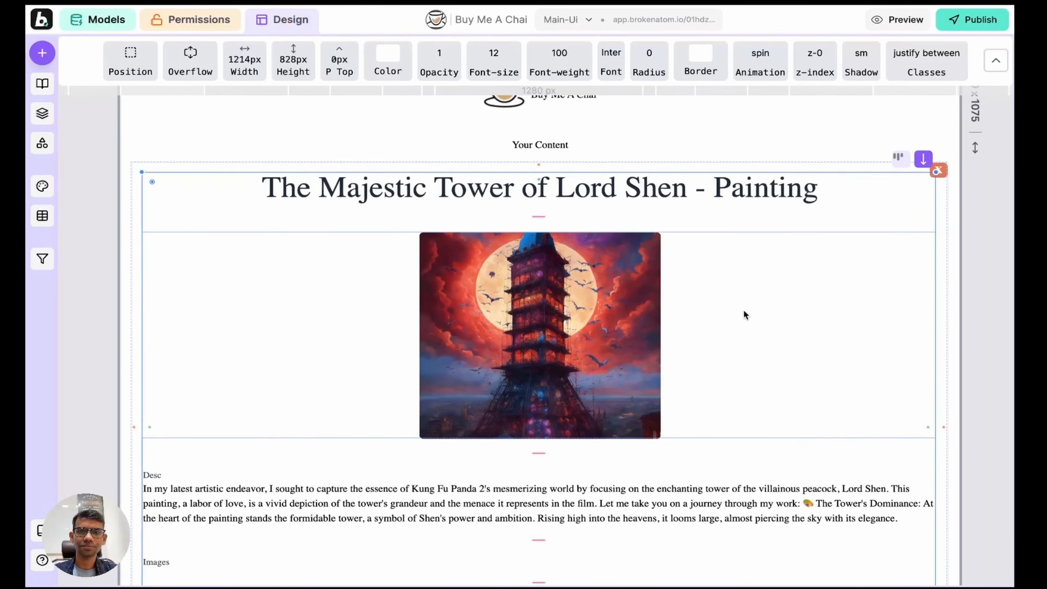
scroll(187, 312, down, 5)
click(190, 324)
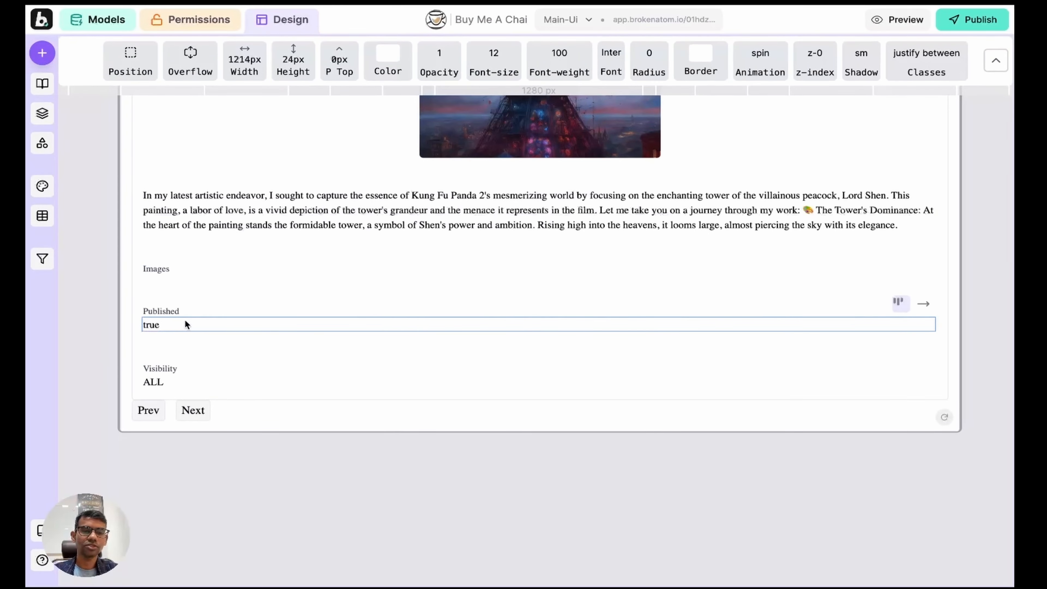
Step: Switch the DIV wrapping the Published field in Layers to a column layout
click(42, 113)
click(161, 436)
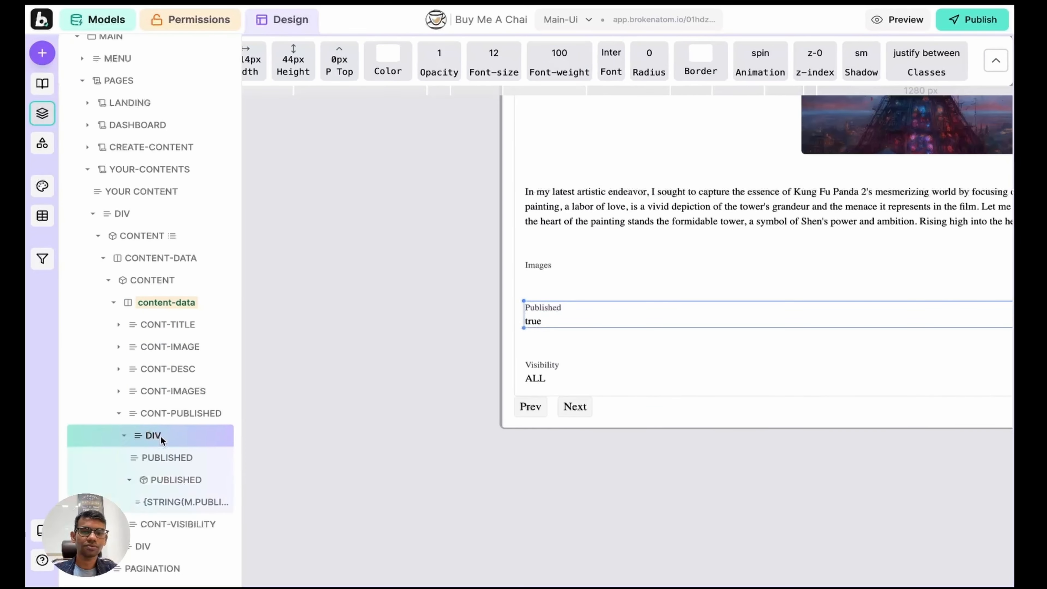
key(r)
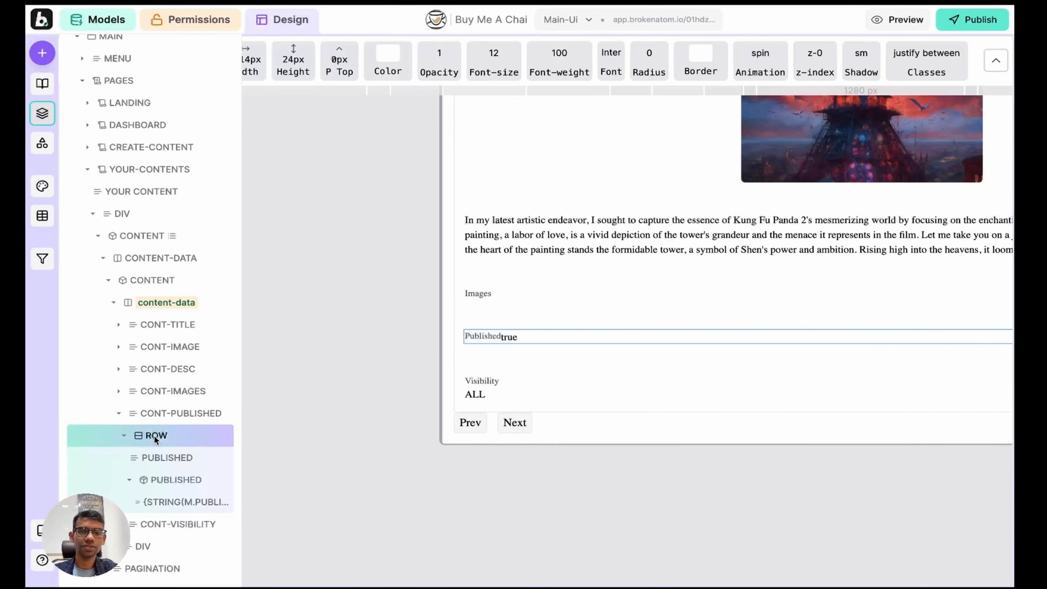
key(r)
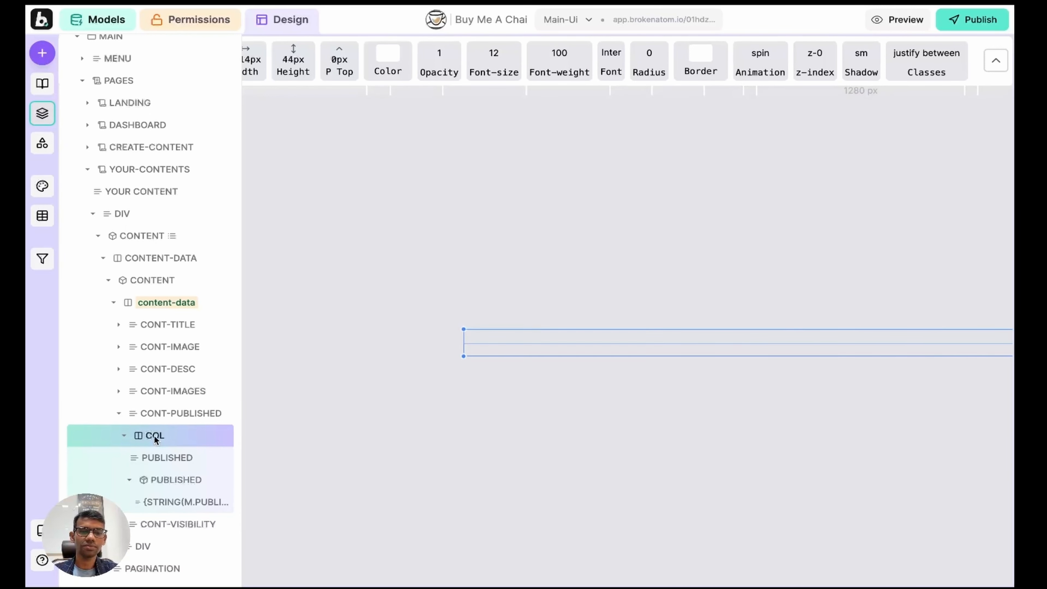
key(r)
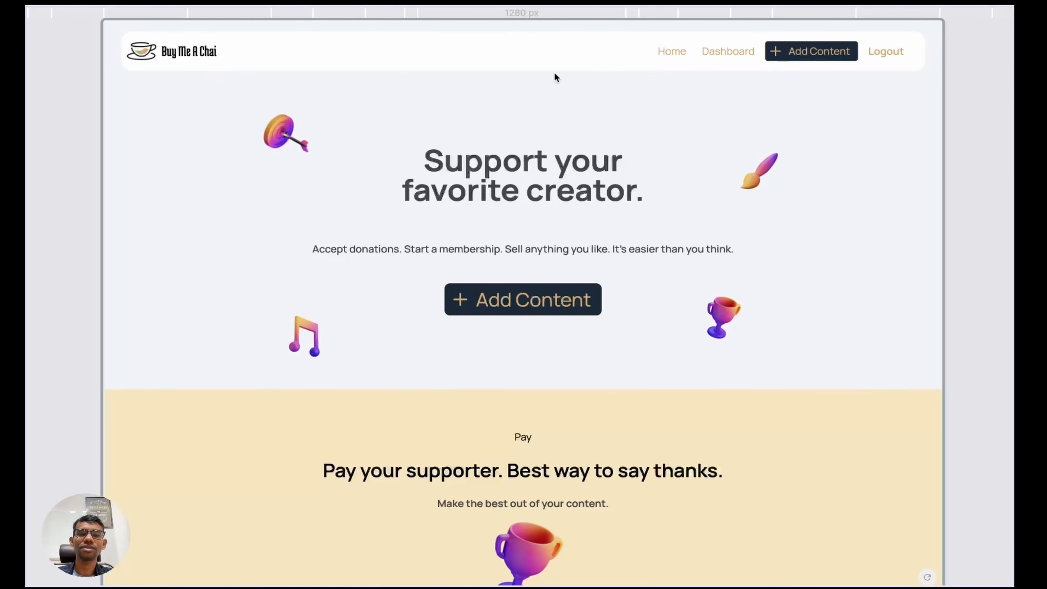
Step: Scroll down through the Buy Me A Chai landing page preview
scroll(438, 183, down, 10)
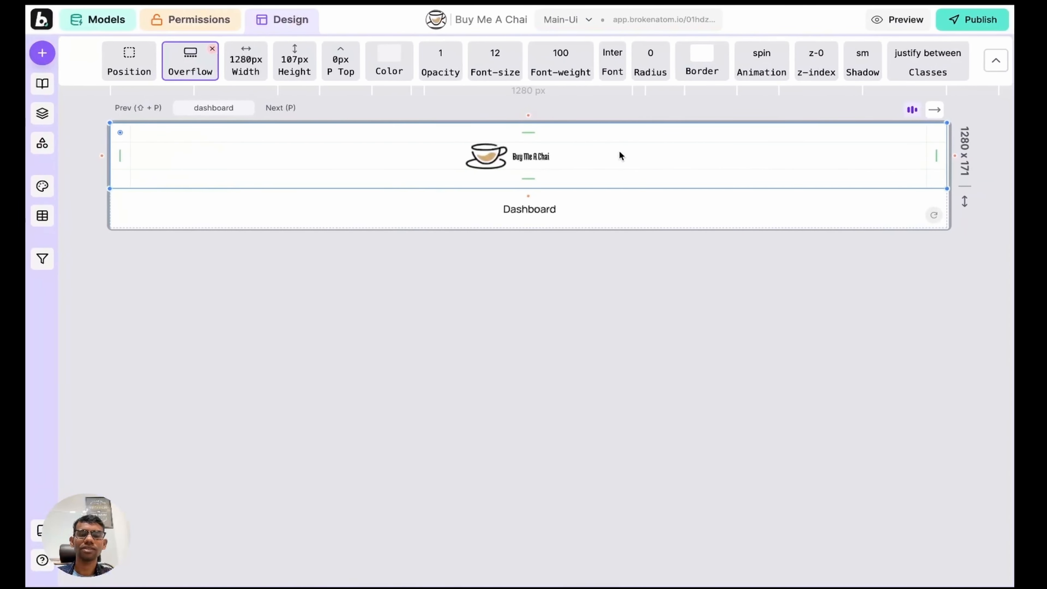
Step: Add an empty menu box to the dashboard header beside the Buy Me A Chai logo
key(a)
click(641, 154)
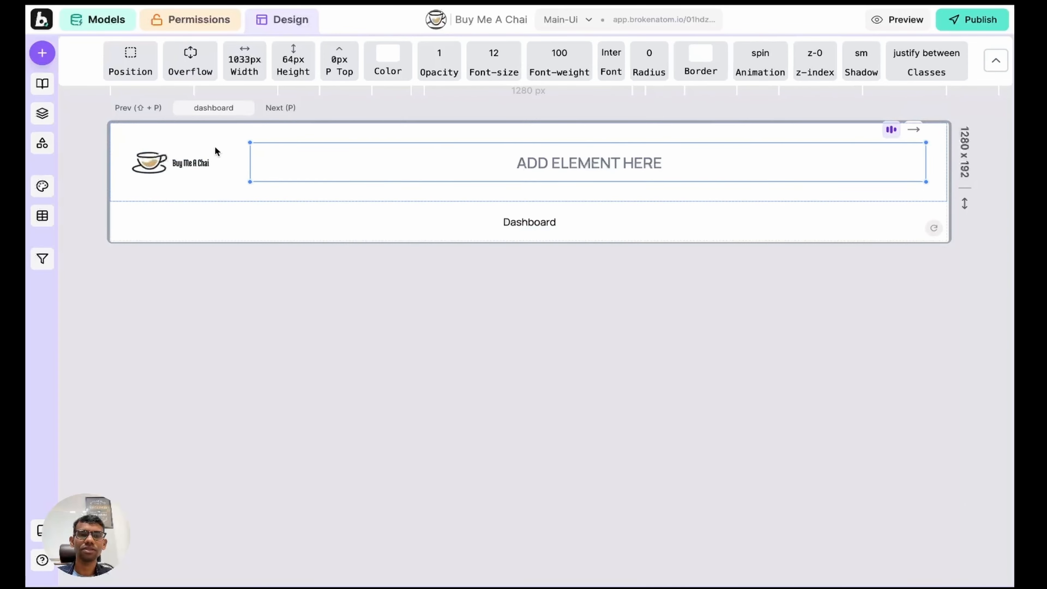
click(201, 147)
click(211, 162)
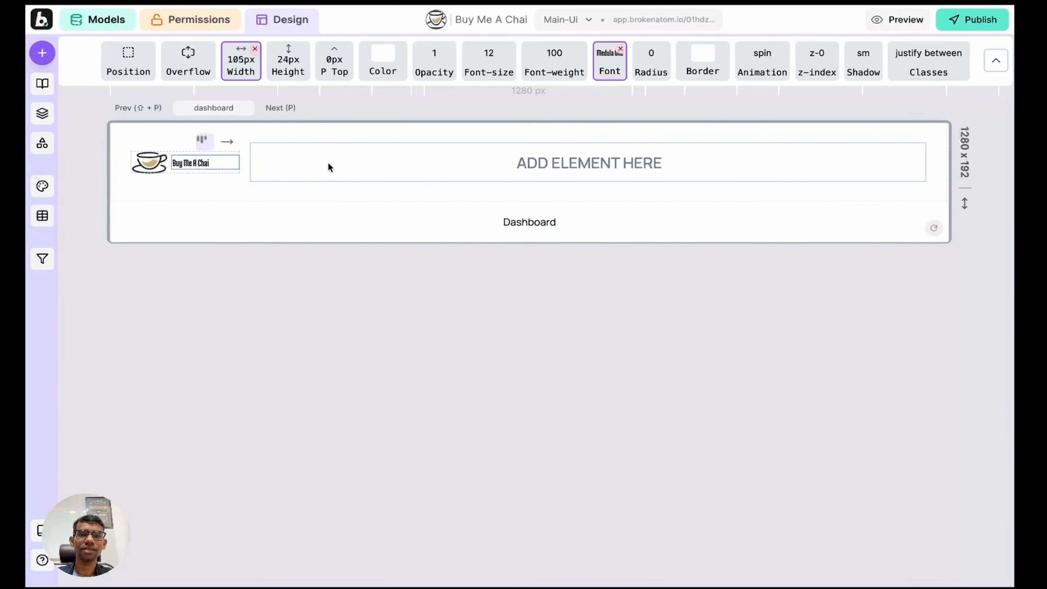
click(328, 166)
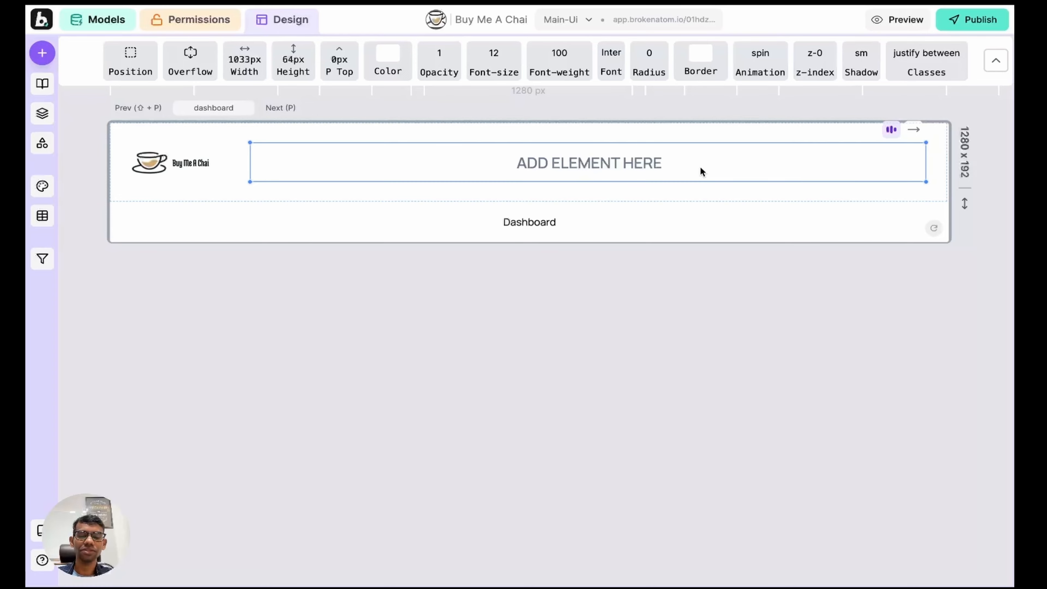
click(42, 113)
click(225, 50)
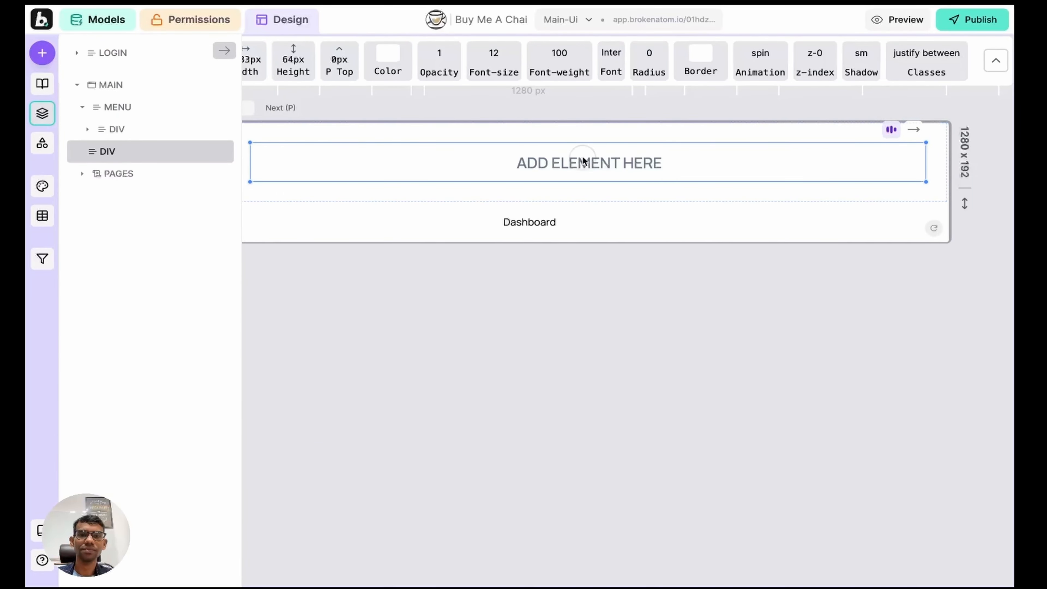
Step: Add a text item 'Dashboard' inside the menu box
key(a)
click(154, 178)
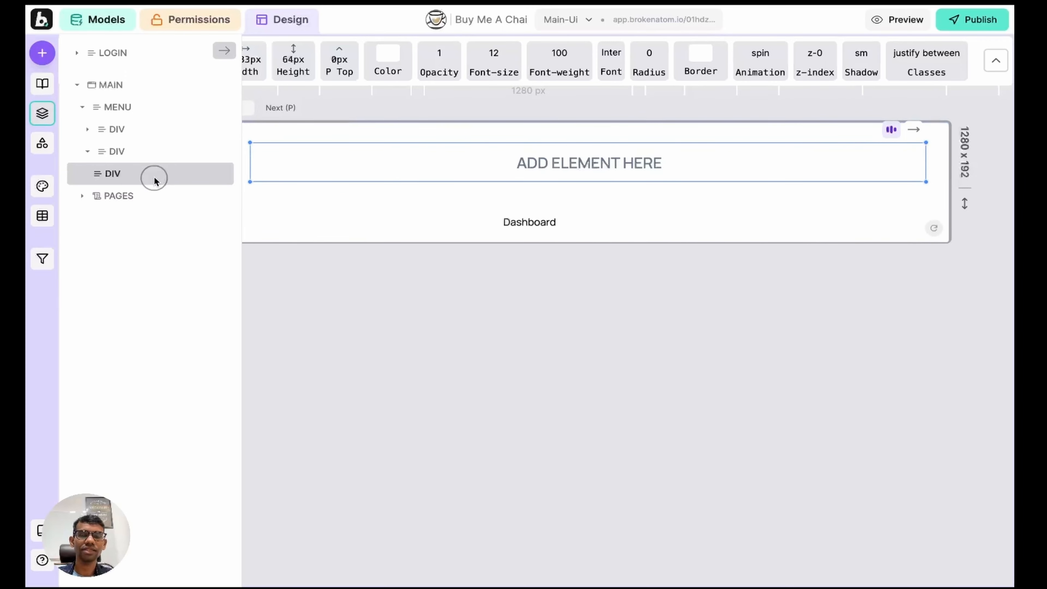
click(223, 51)
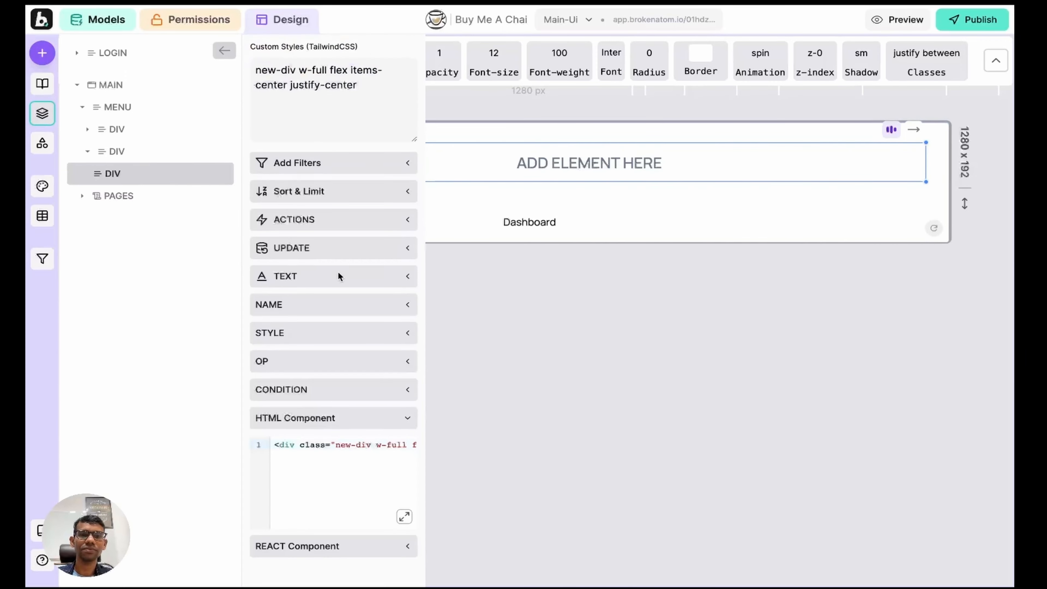
click(332, 285)
click(333, 315)
text(Da)
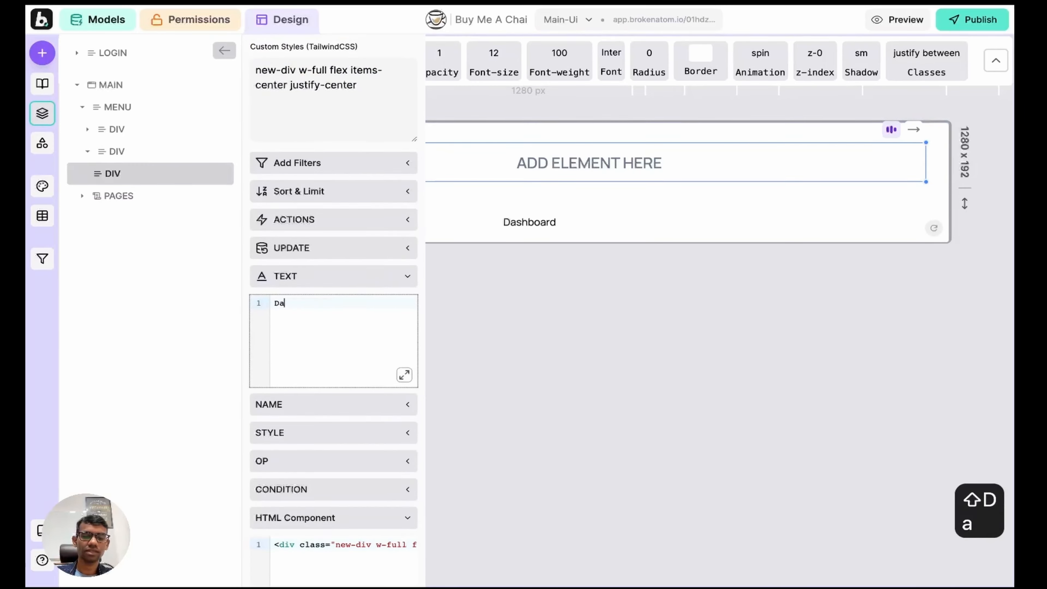
text(shboard)
key(shift+Return)
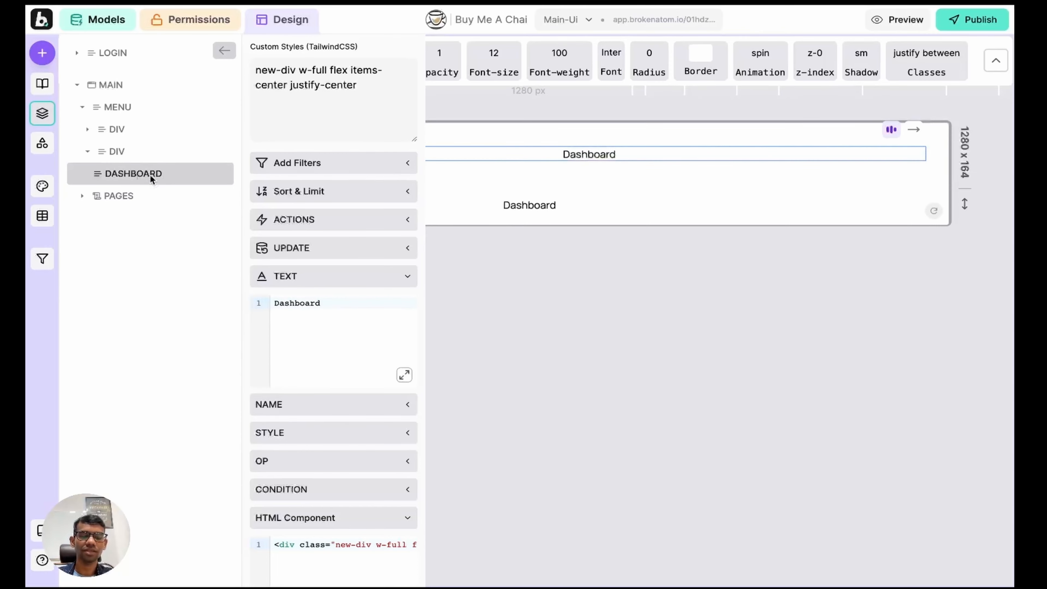
Step: Duplicate the Dashboard item and change the copy's text to 'Your Contents'
key(super+d)
click(334, 304)
key(super+a)
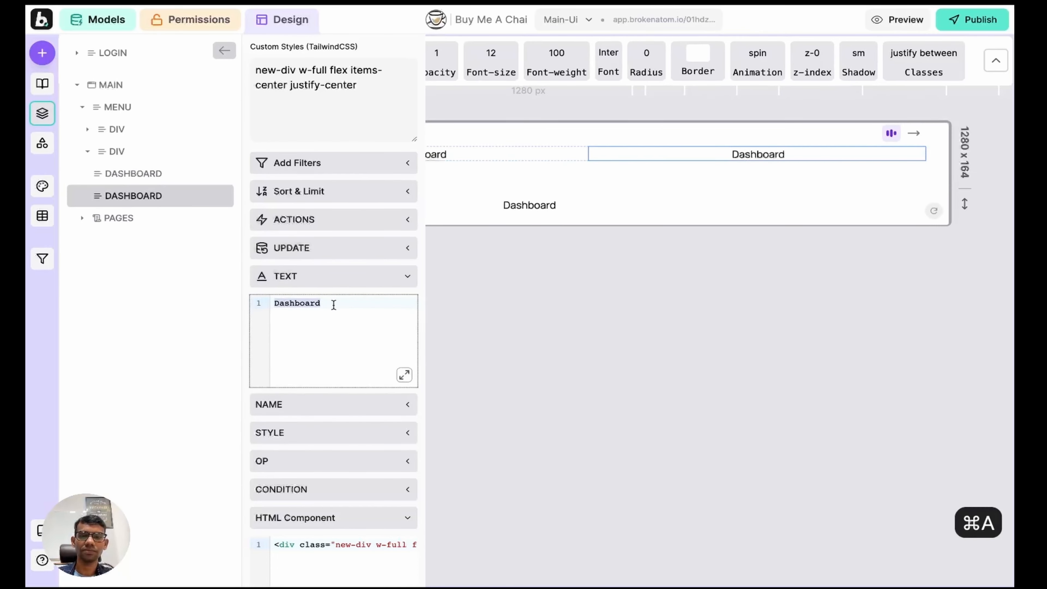
key(BackSpace)
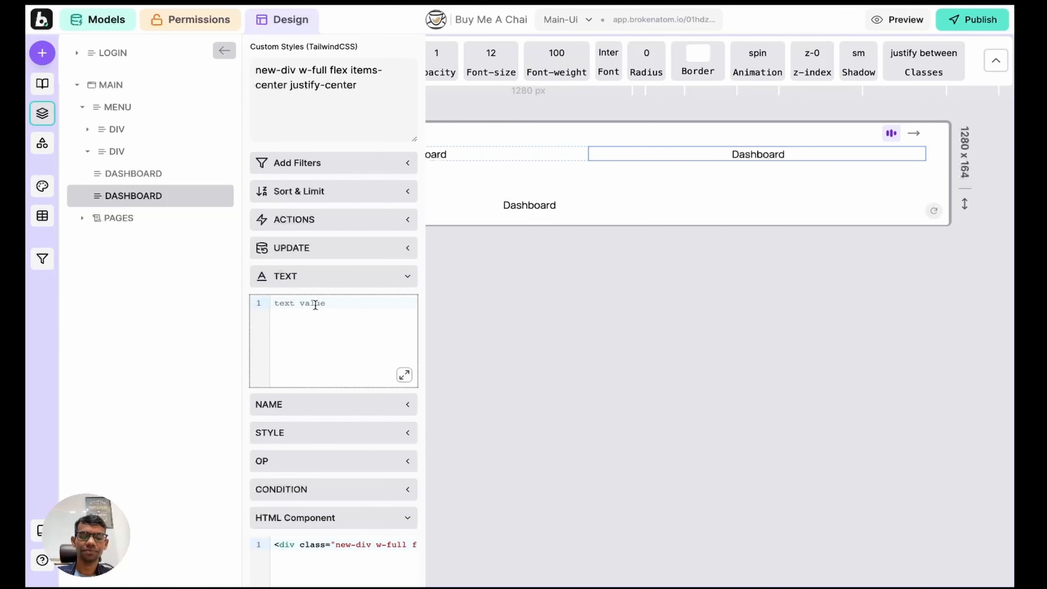
text(Your )
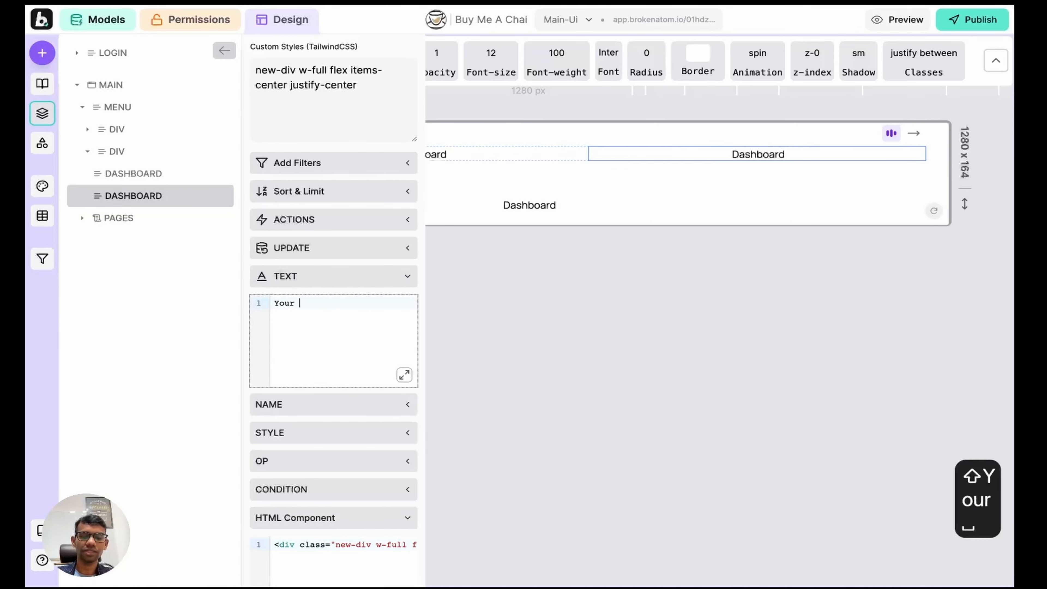
text(Content)
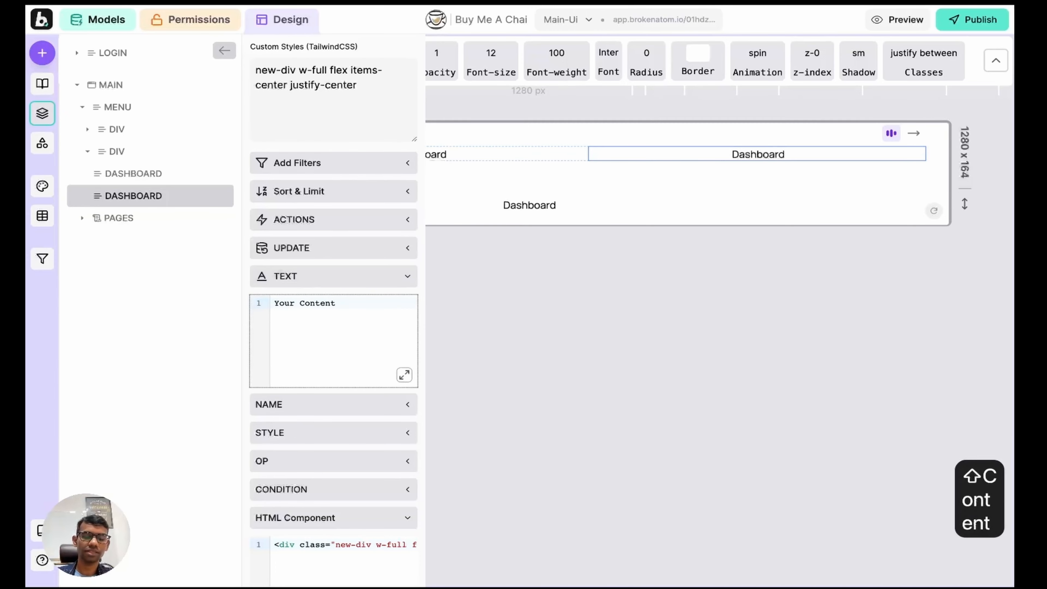
text(s)
key(shift+Return)
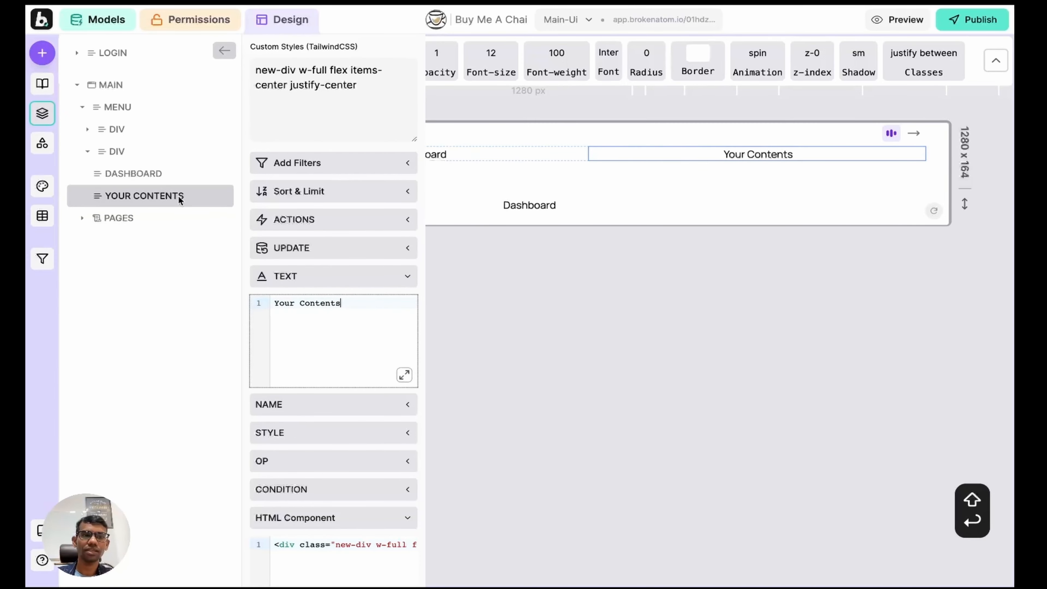
Step: Give the menu container gap-2 spacing between its items
click(140, 152)
key(a)
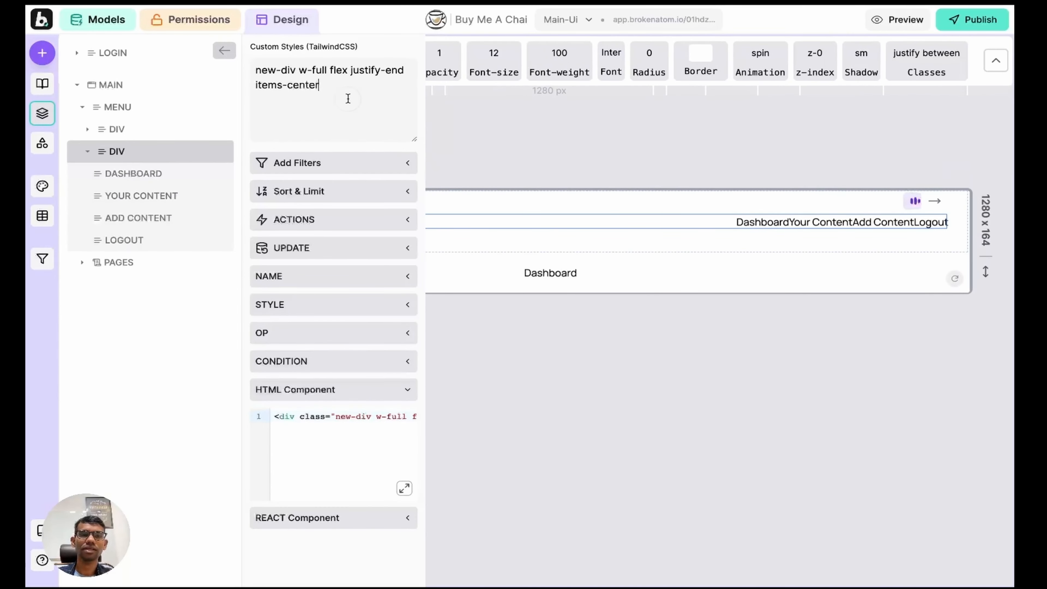
text(gap-2)
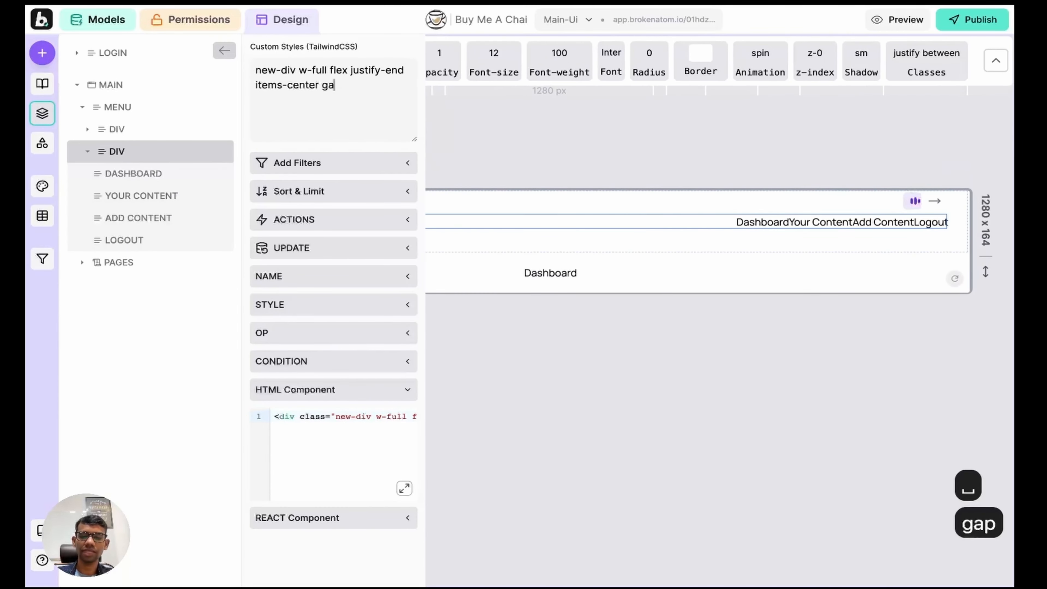
key(Return)
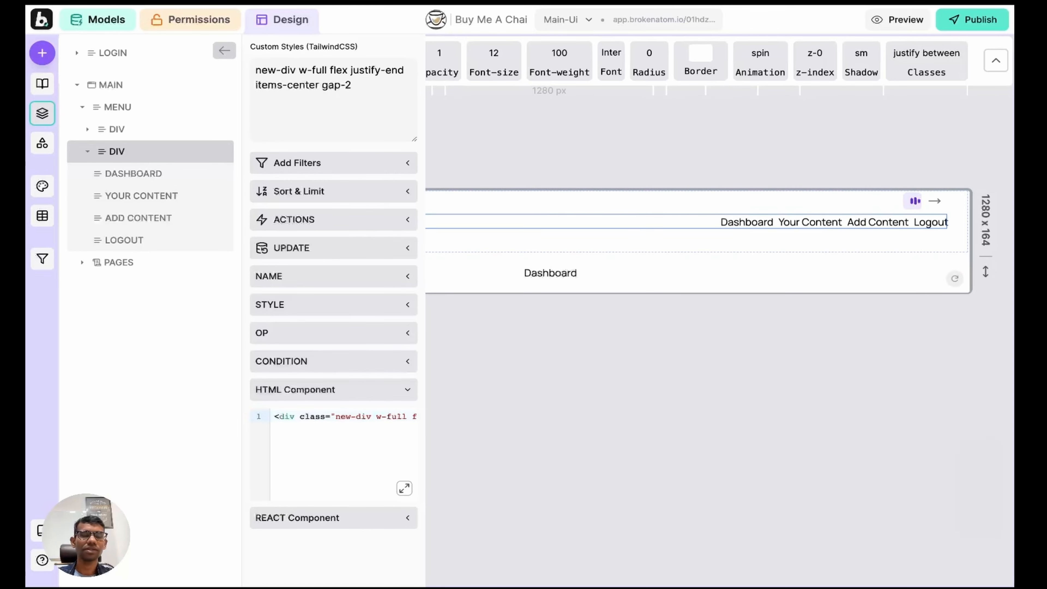
click(42, 113)
Step: Copy the primary colour #D3AC75 from design.md in VS Code, then return to Broken Atom
scroll(381, 147, right, 1)
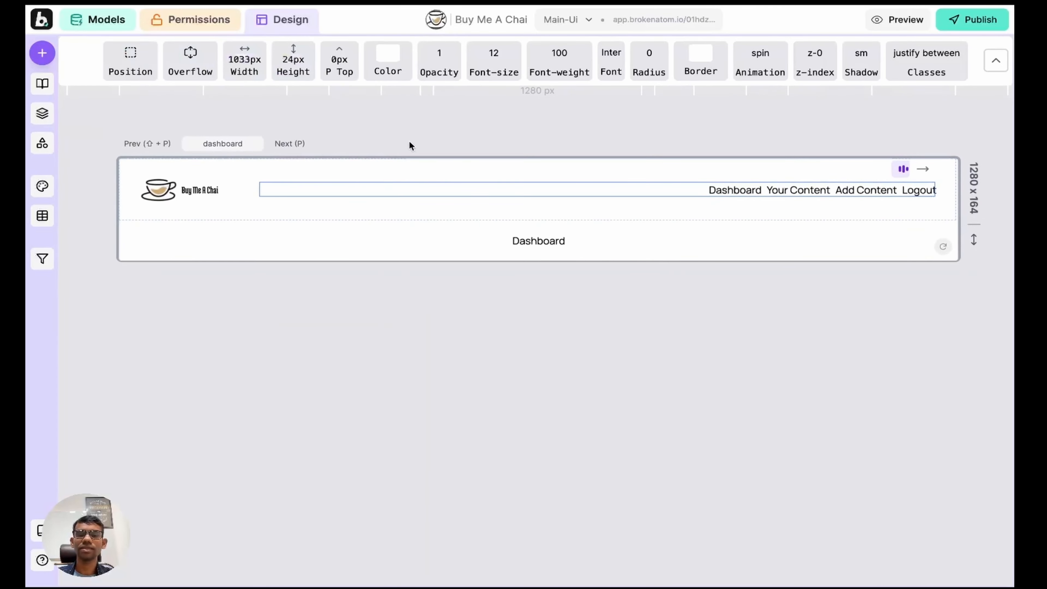
key(ctrl+Right)
click(209, 124)
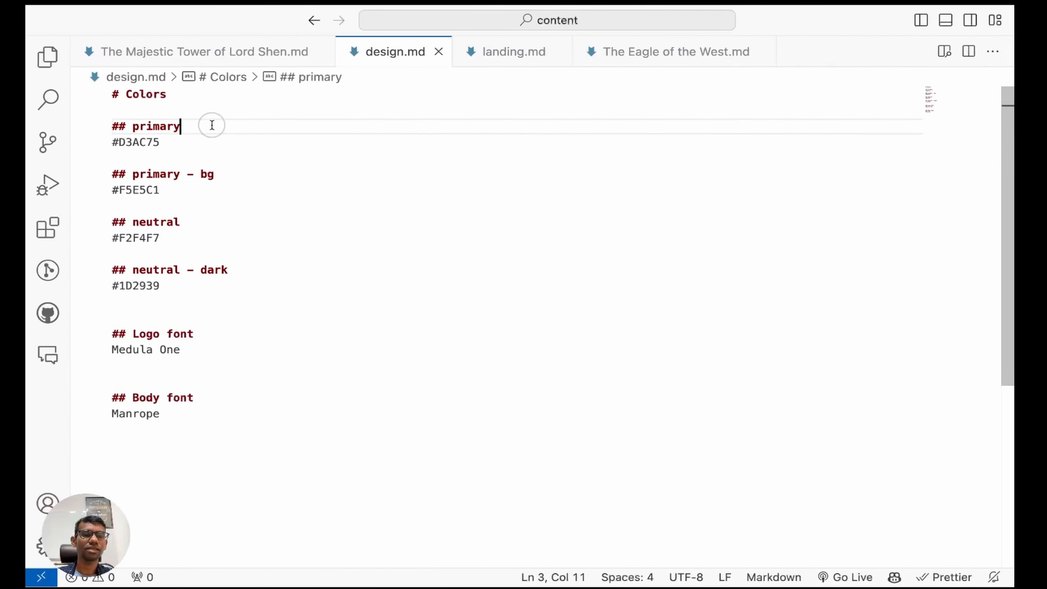
drag(163, 142, 110, 142)
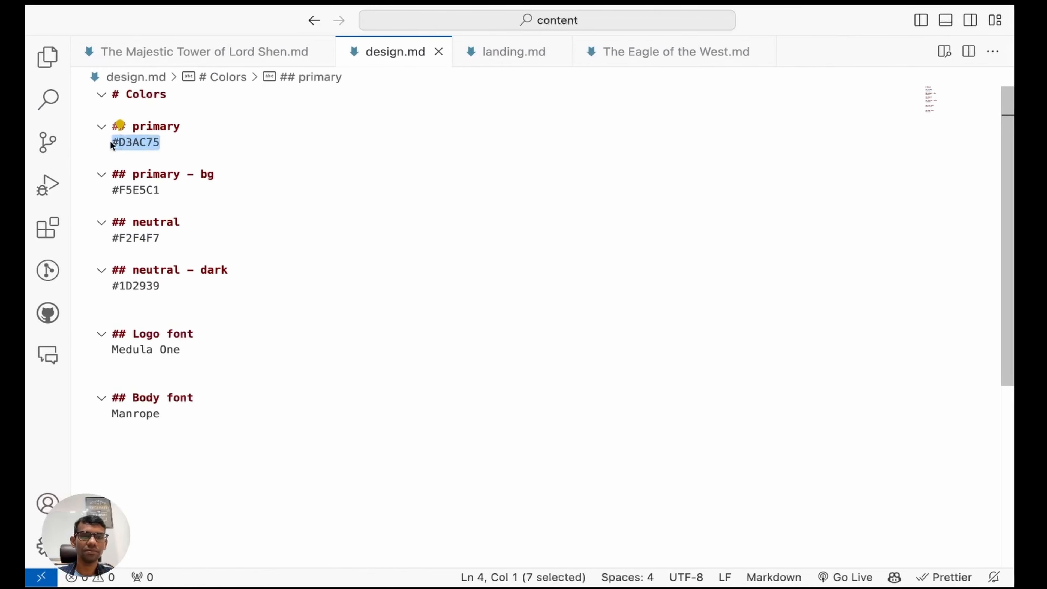
key(super+c)
key(ctrl+Left)
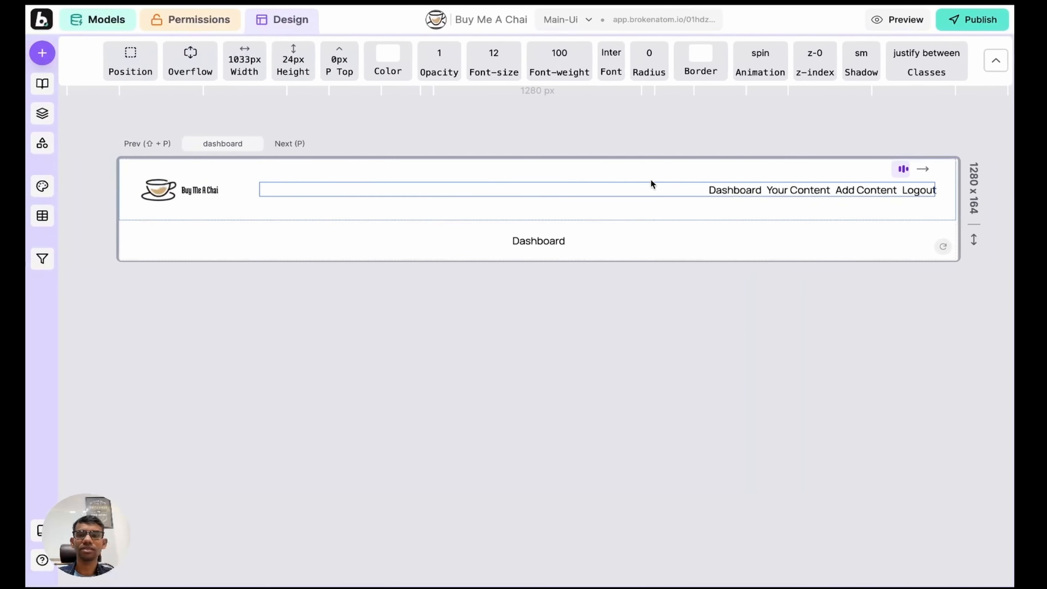
Step: Give the Dashboard nav link the custom style text-[#D3AC75] for gold text
click(392, 74)
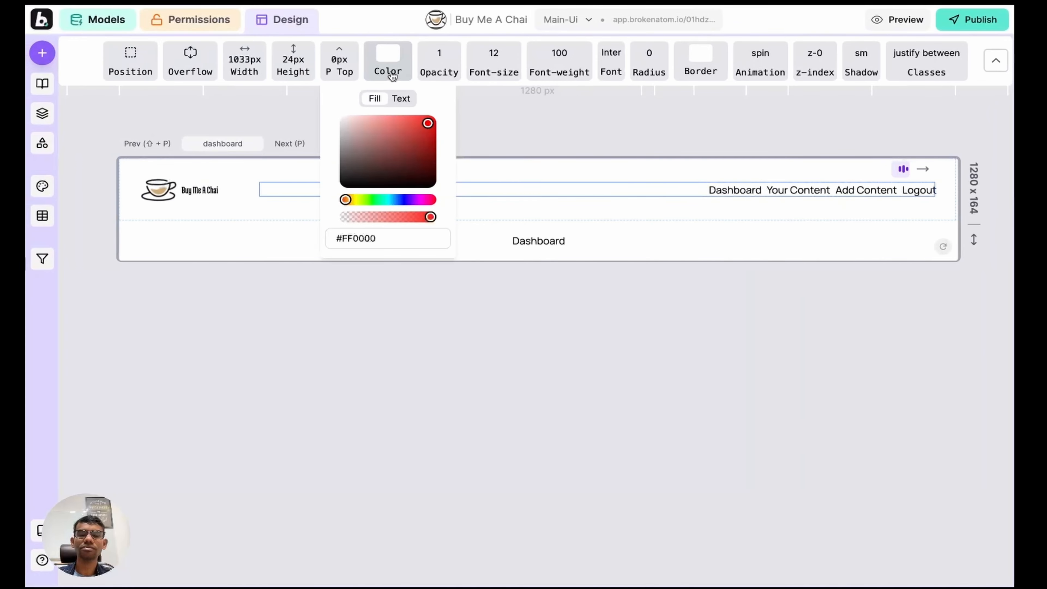
click(404, 100)
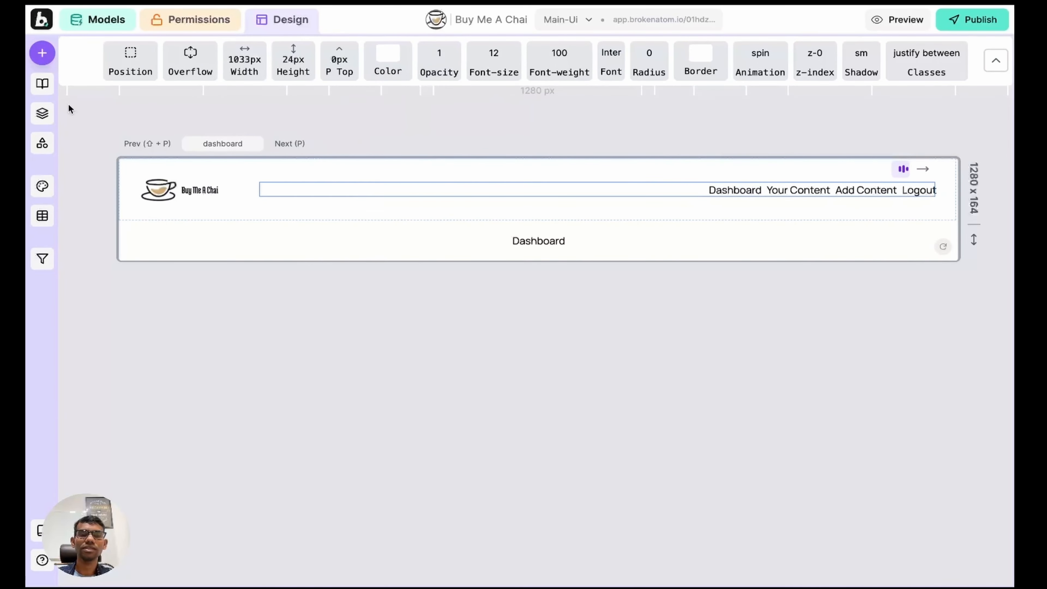
click(42, 113)
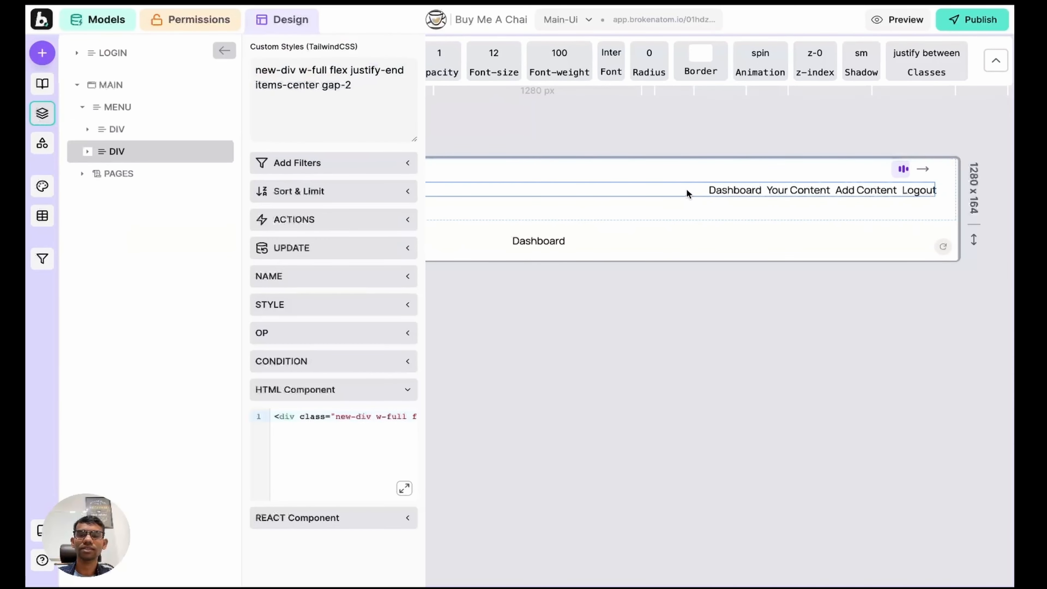
click(740, 189)
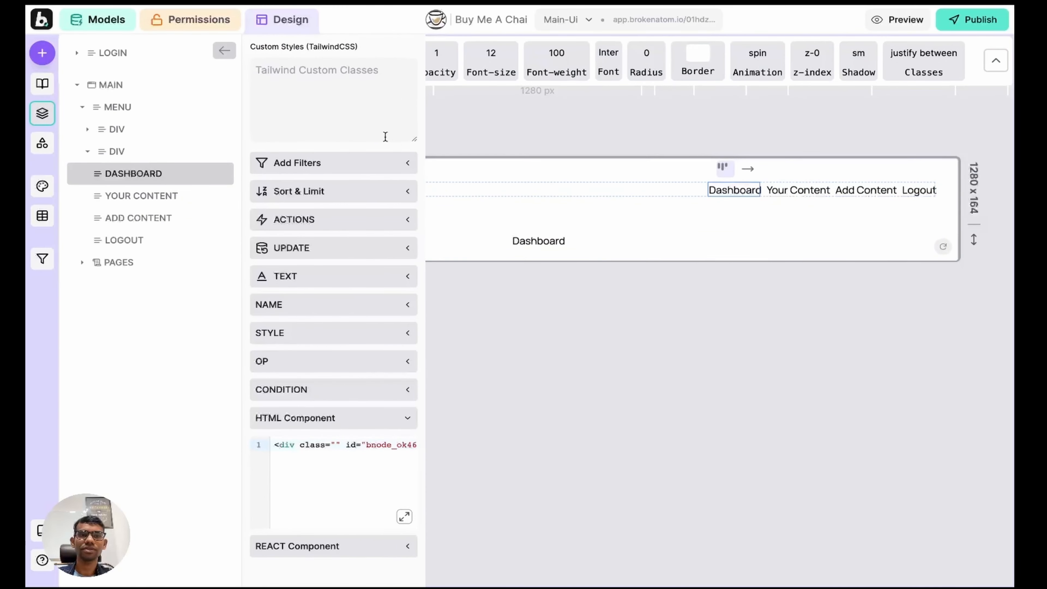
click(331, 105)
text(text-)
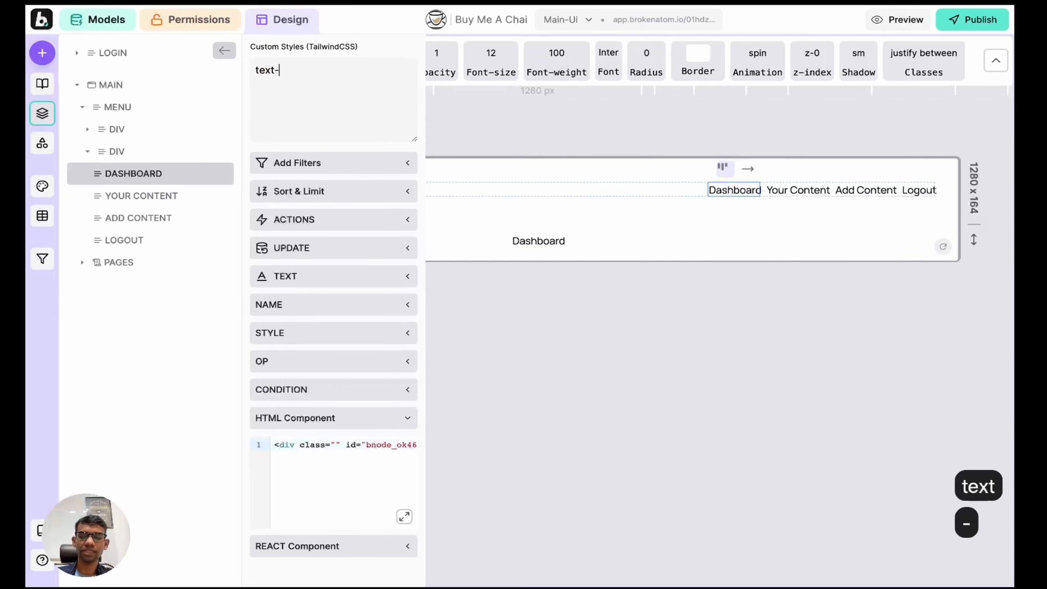
text([]#)
key(BackSpace)
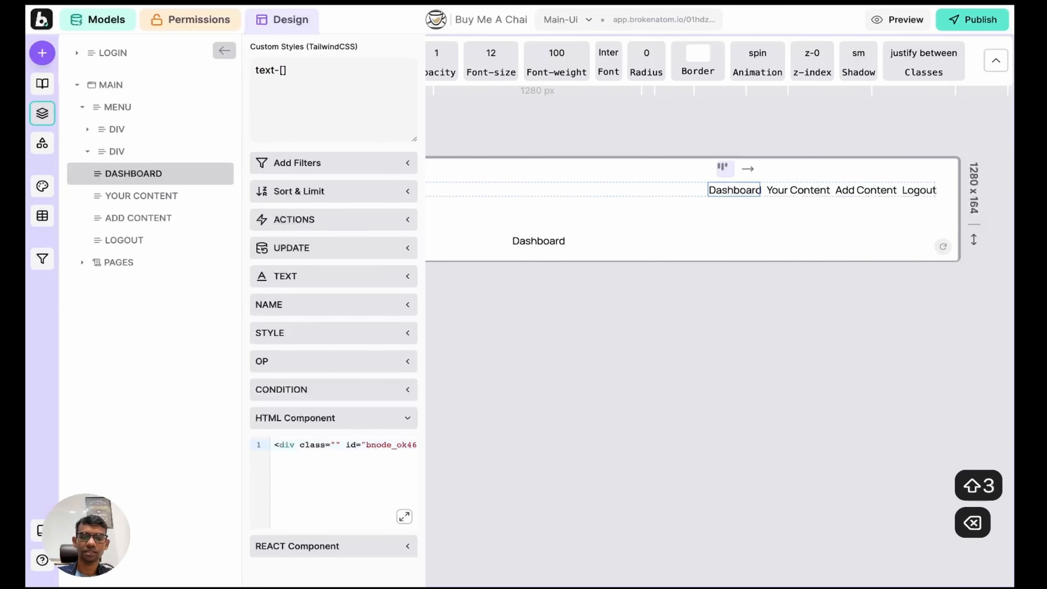
key(super+v)
Step: Copy the text-[#D3AC75] class, commit it, and check the gold nav links in preview
key(shift+super+Left)
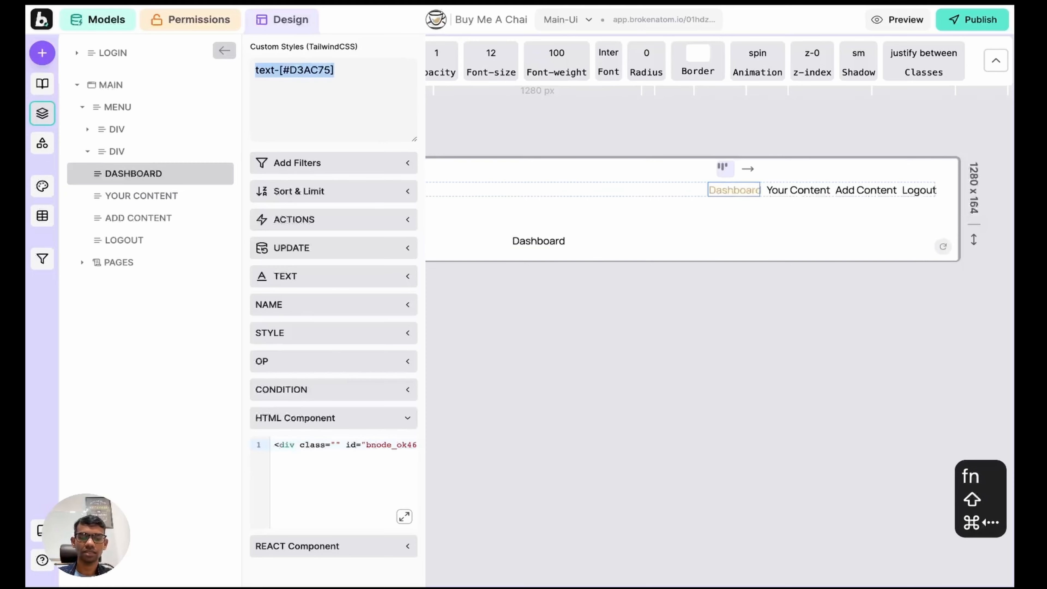
key(super+c)
key(Right)
key(shift+Return)
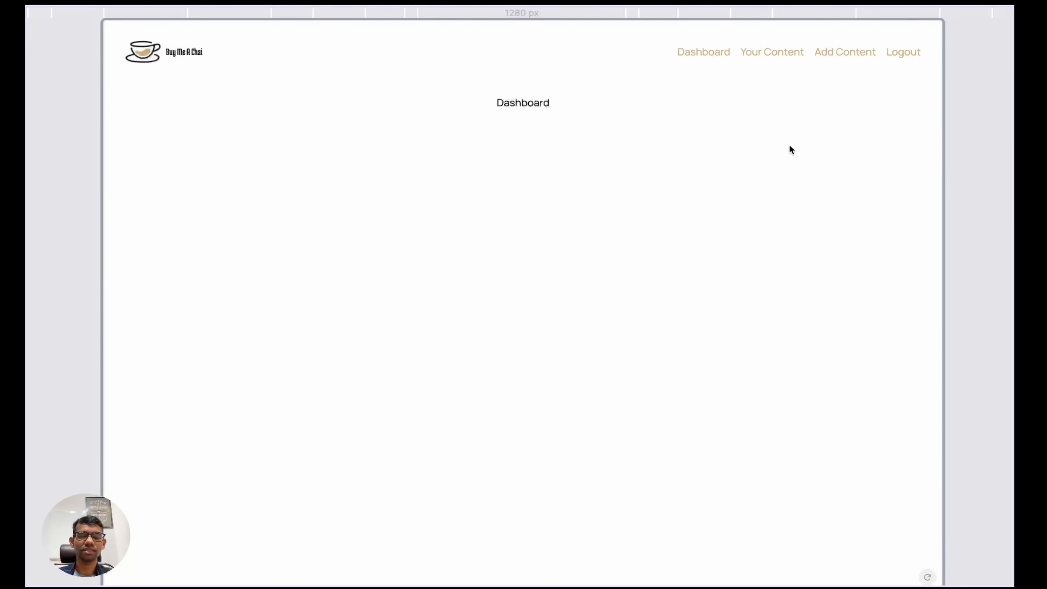
key(w)
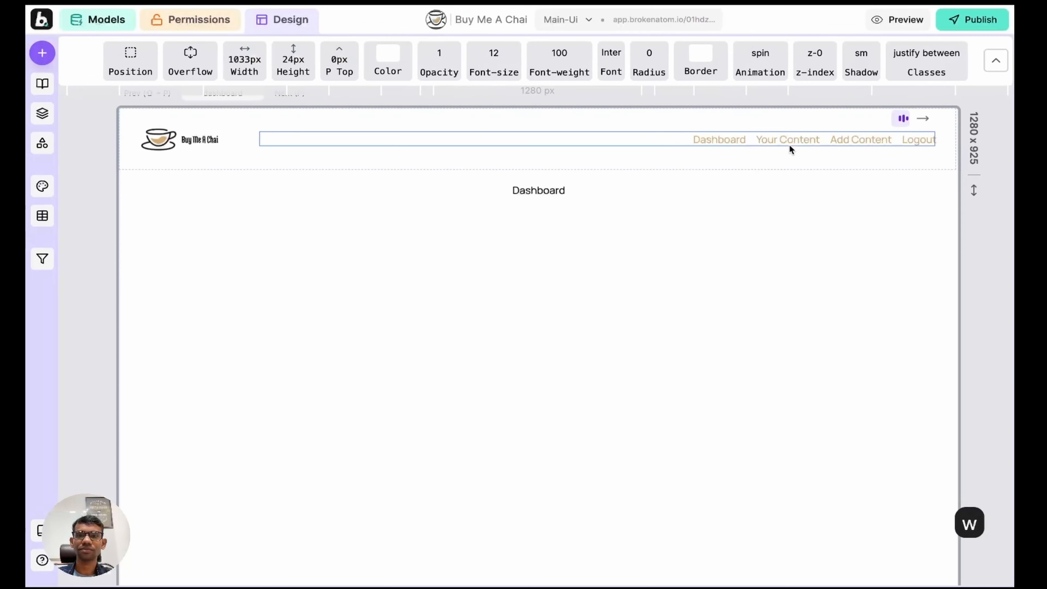
click(724, 140)
Step: Add a go-to-page action sending the Dashboard link to the dashboard page
click(42, 113)
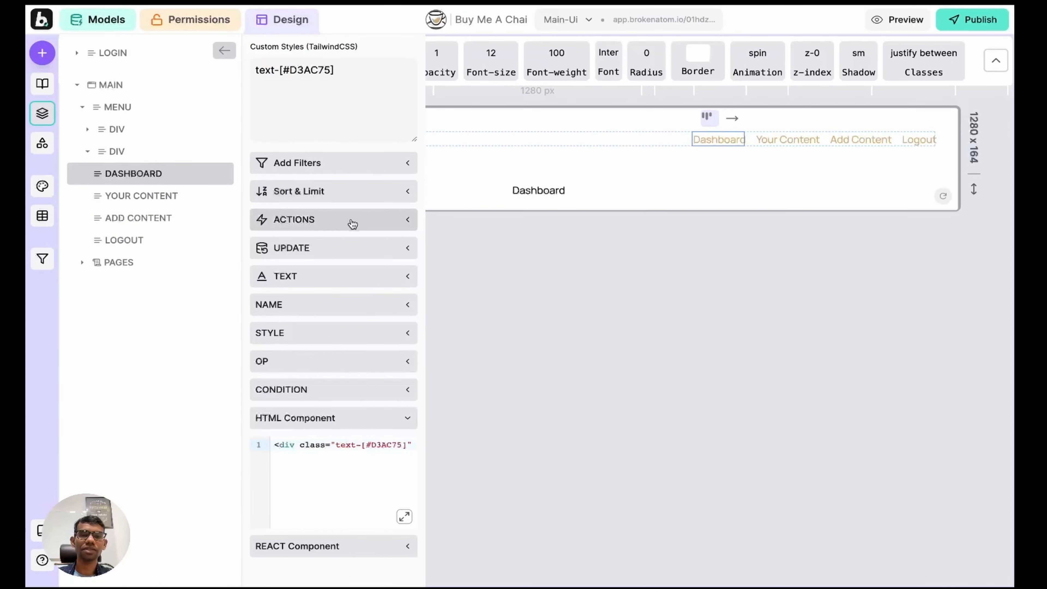
click(341, 224)
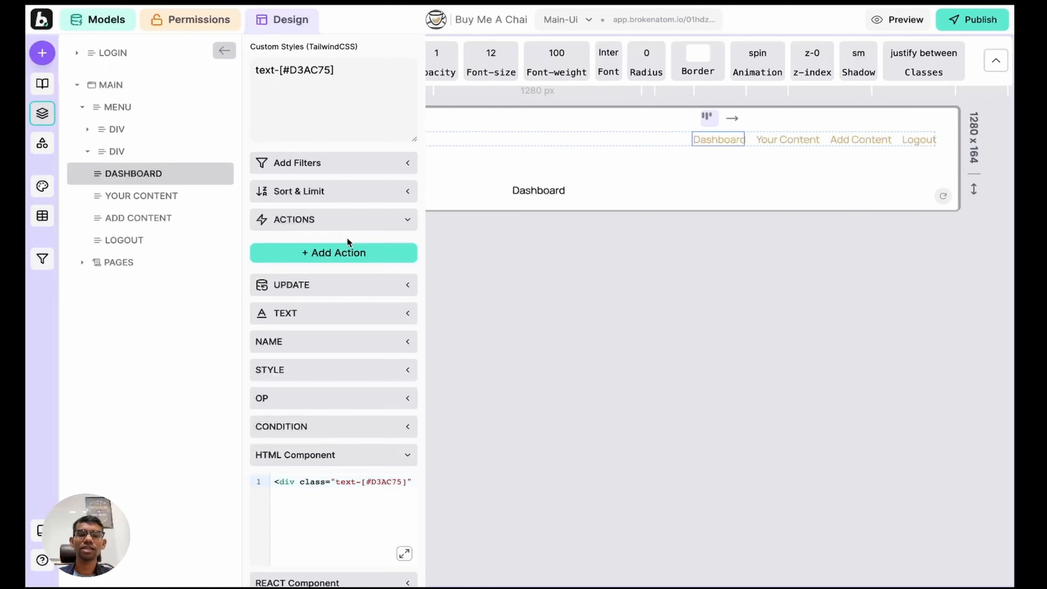
click(313, 252)
click(333, 262)
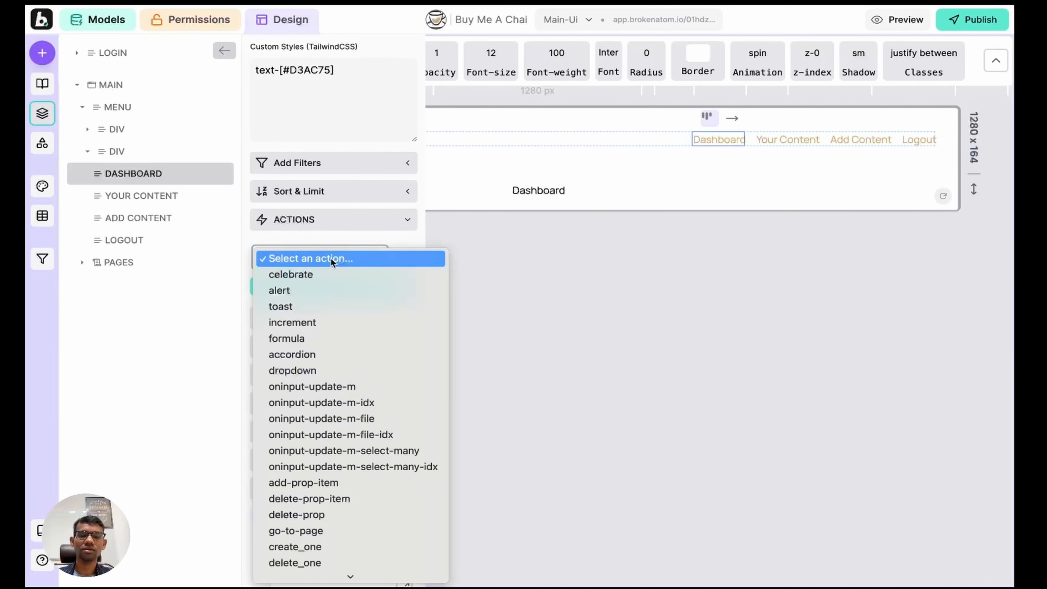
text(go)
click(334, 529)
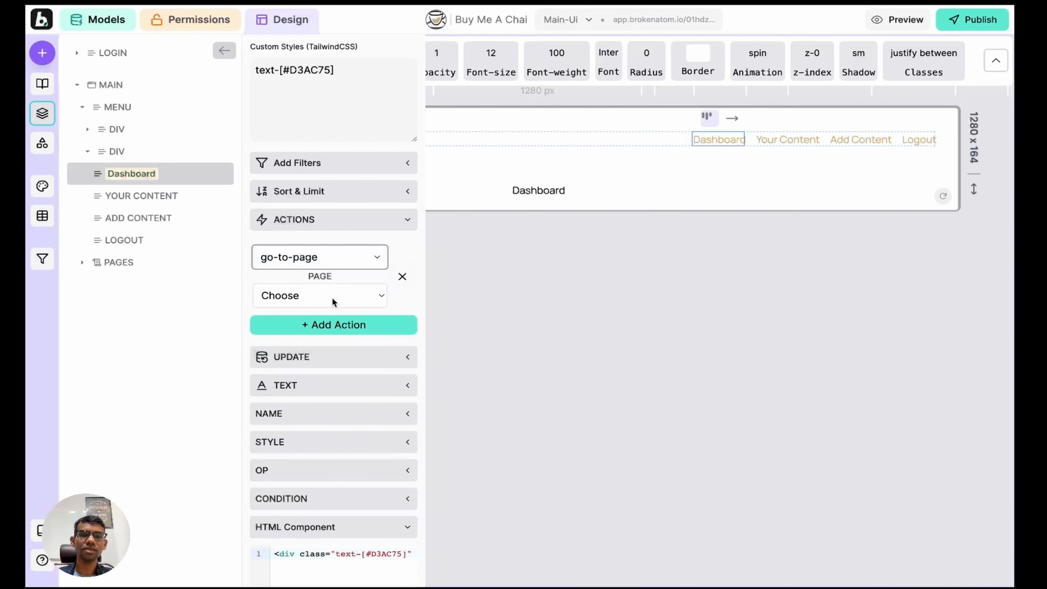
click(332, 300)
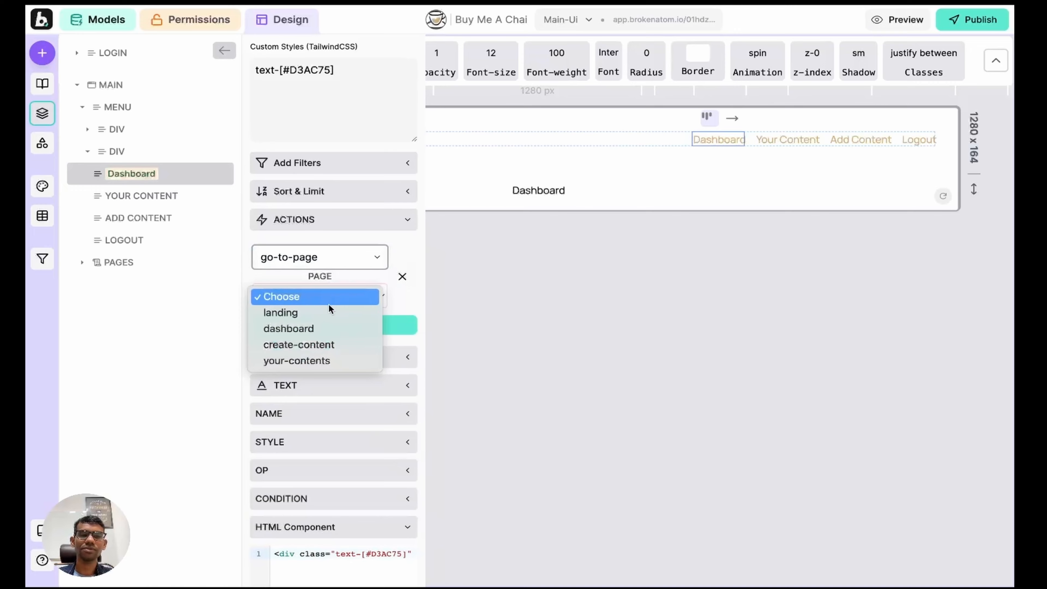
click(319, 326)
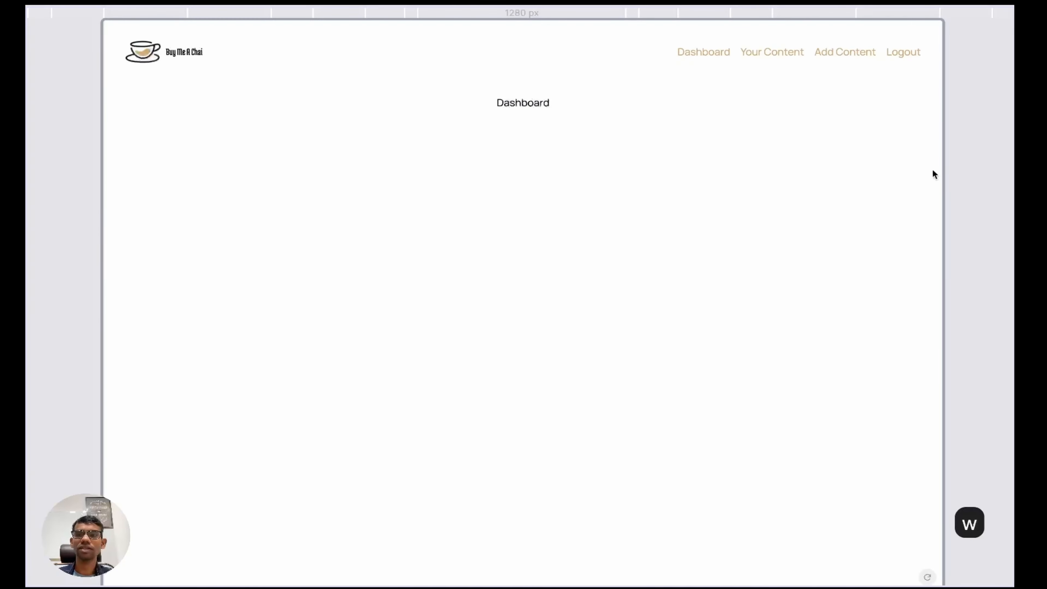
Step: Test Logout, Your Content, Add Content and Dashboard links in preview, then return to editing
click(902, 50)
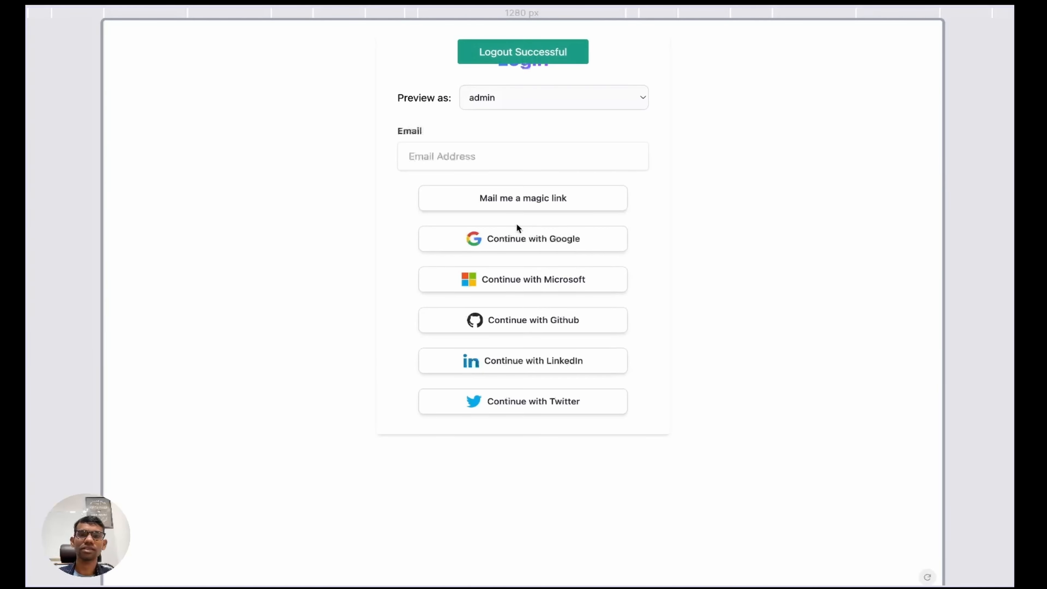
click(501, 249)
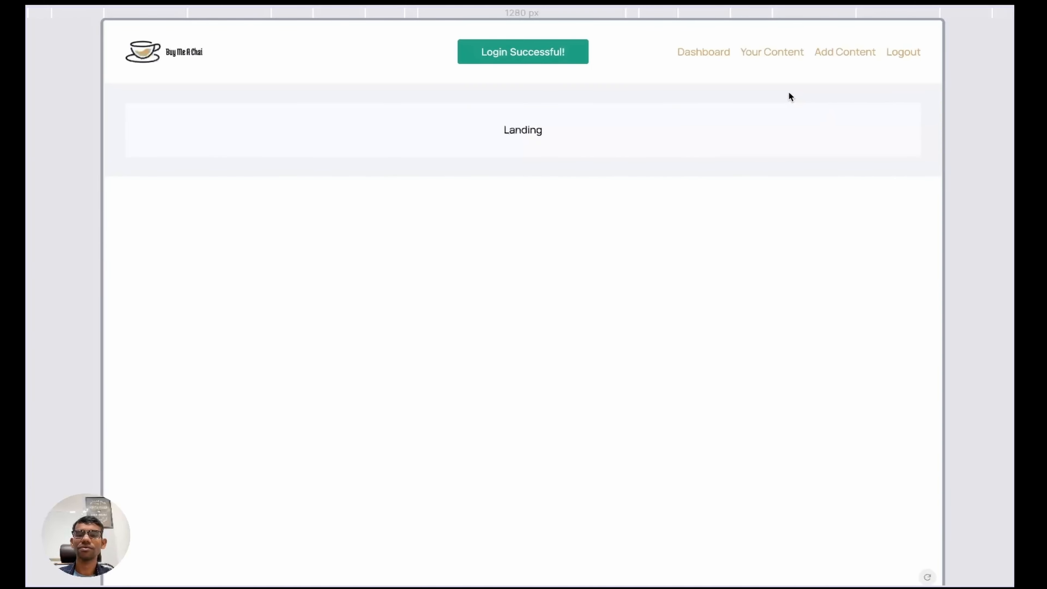
click(765, 51)
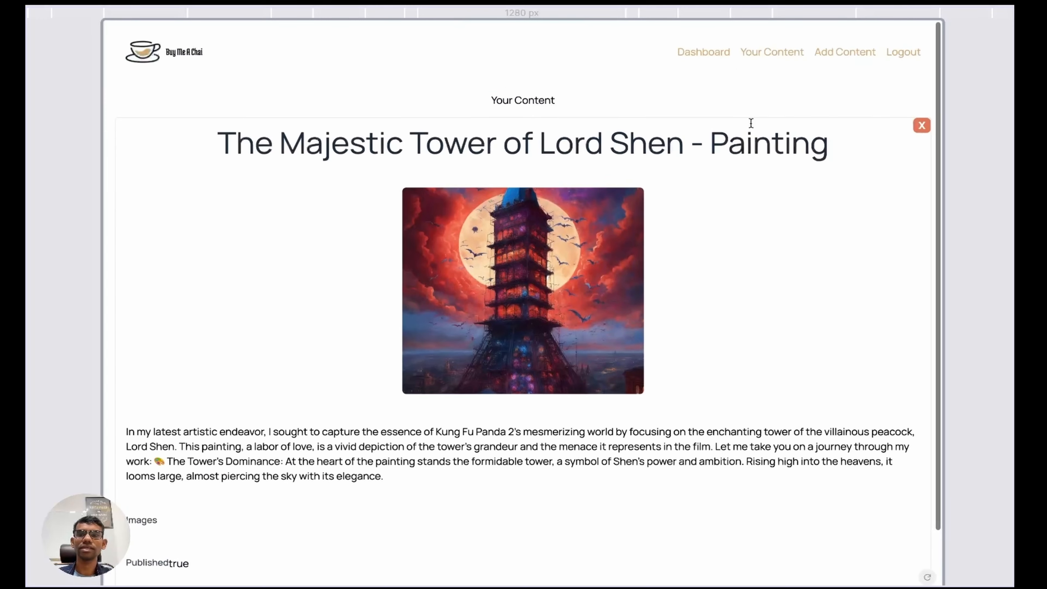
click(842, 51)
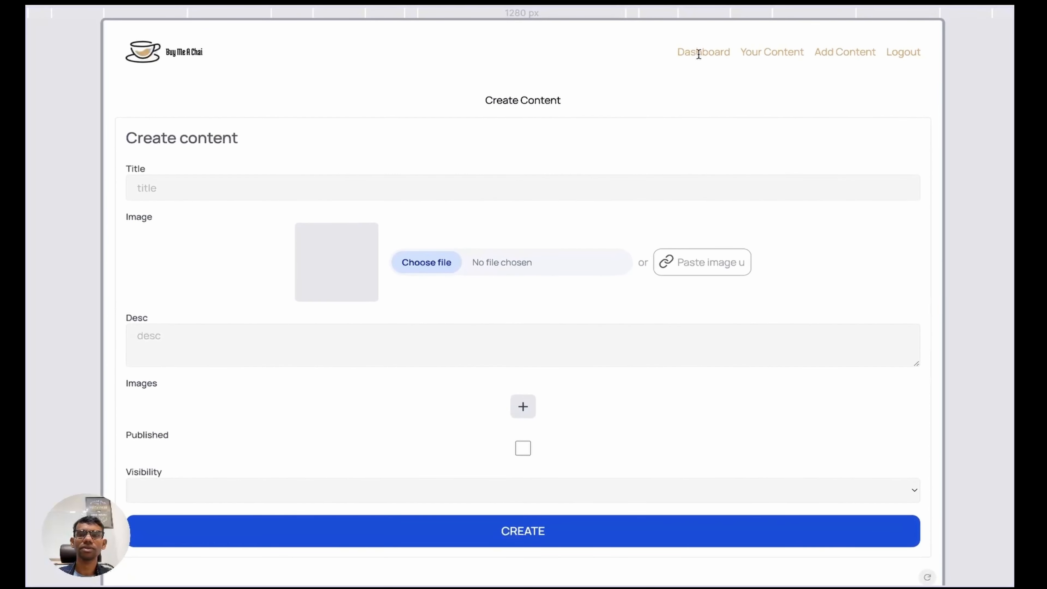
click(699, 53)
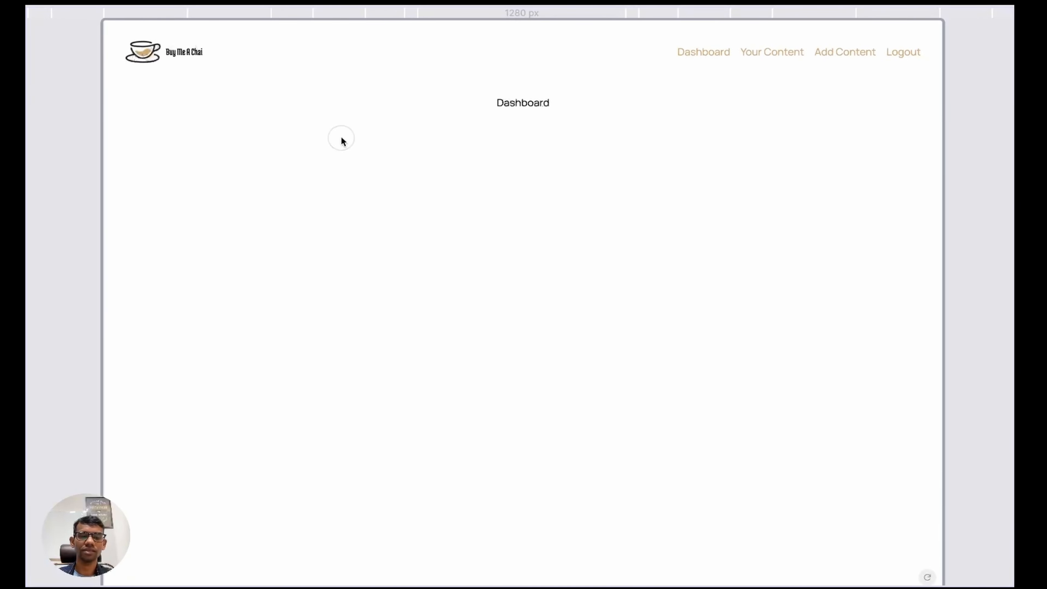
key(w)
click(158, 129)
Step: Give the whole logo container a go-to-page action targeting the landing page
key(Escape)
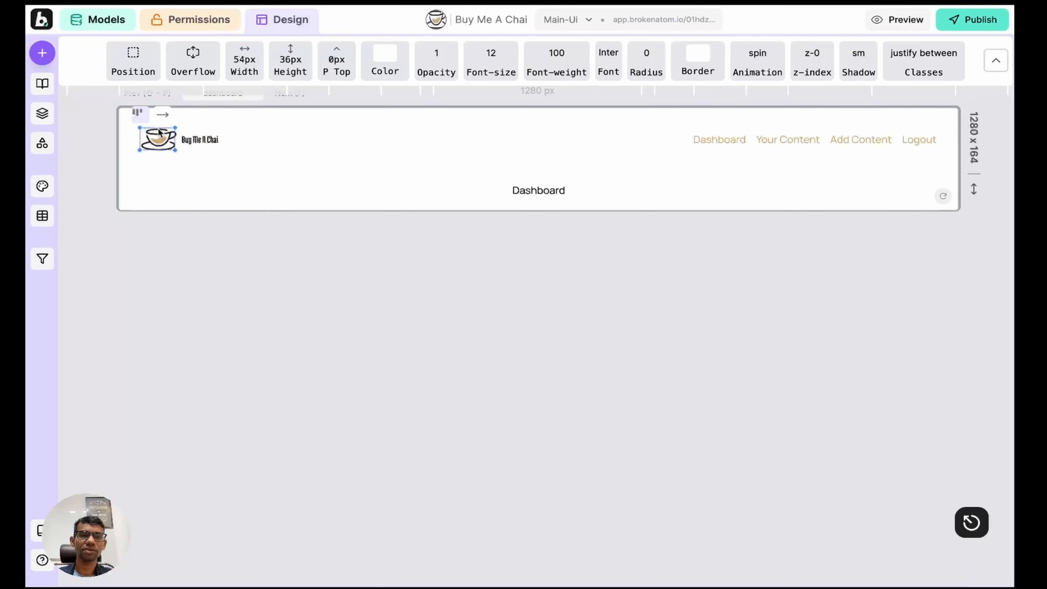
key(Escape)
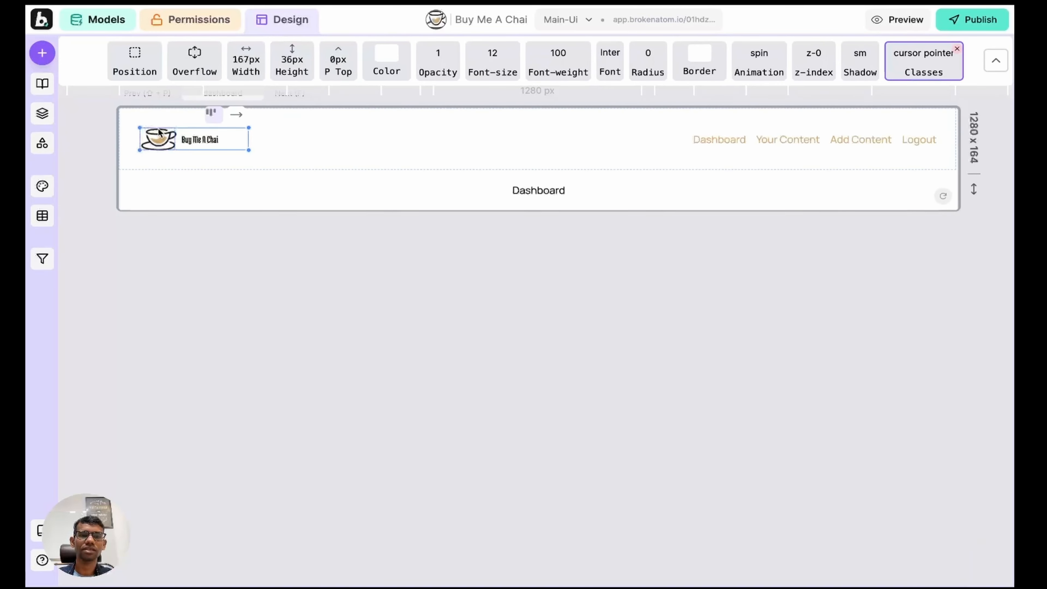
click(43, 113)
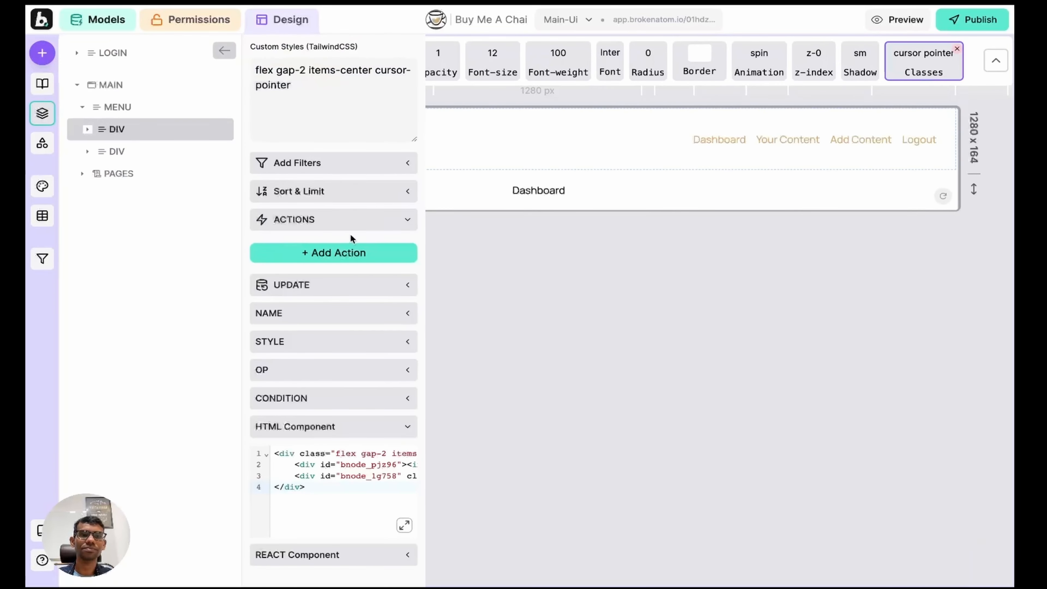
click(339, 252)
click(329, 262)
key(g)
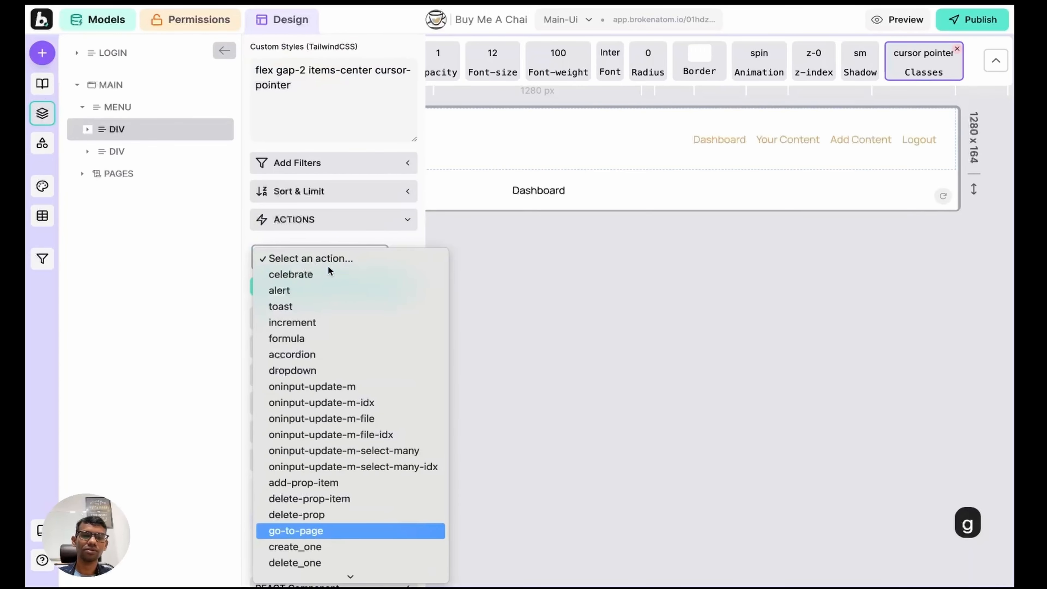
key(Return)
click(320, 292)
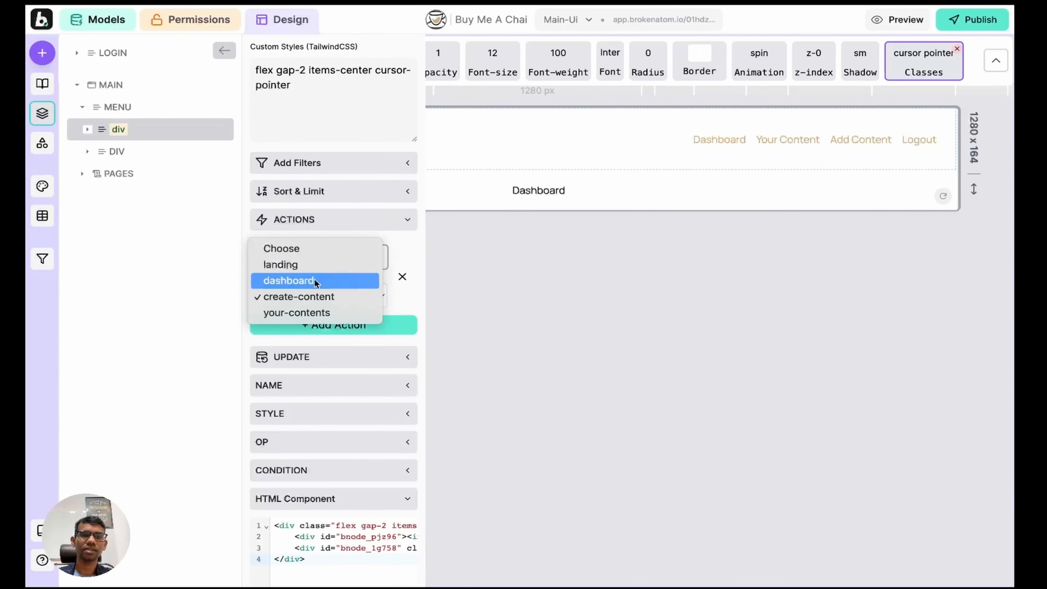
click(305, 264)
click(43, 113)
Step: Test the logo and nav links in preview, then select the header in Layers
key(w)
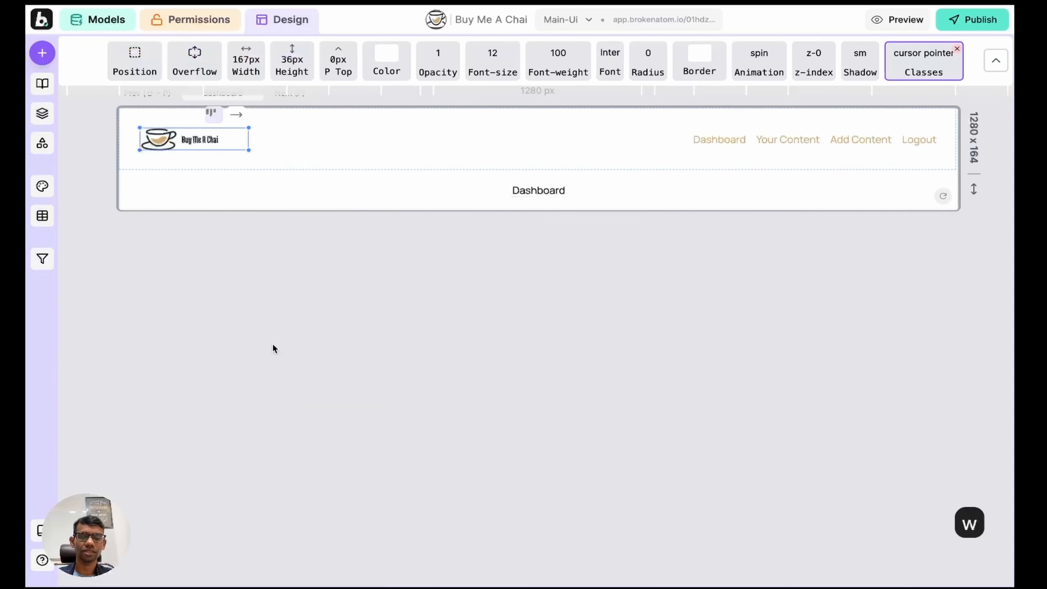
click(177, 55)
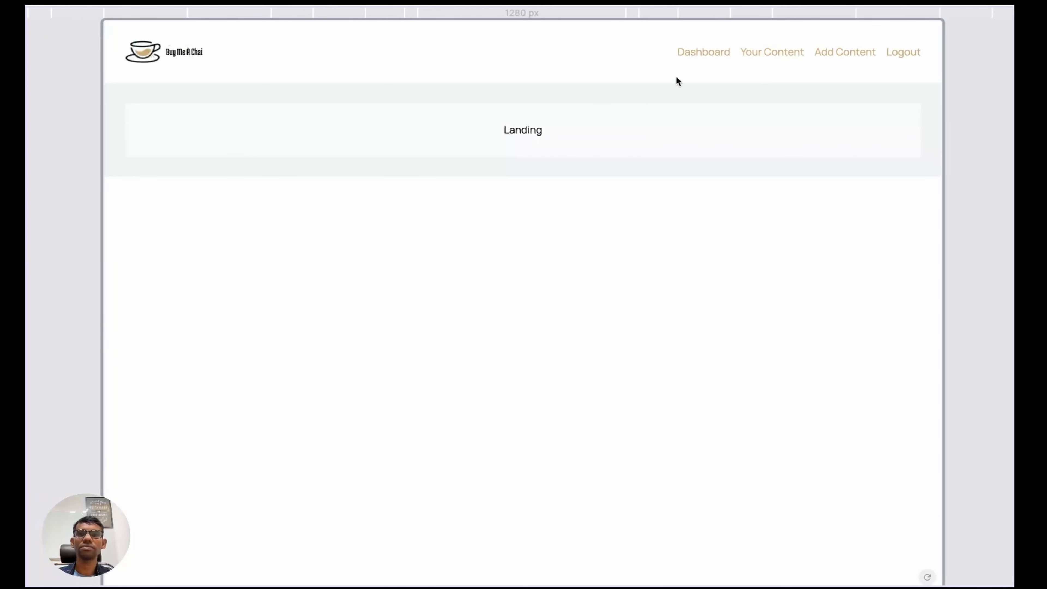
click(706, 51)
click(782, 52)
click(862, 53)
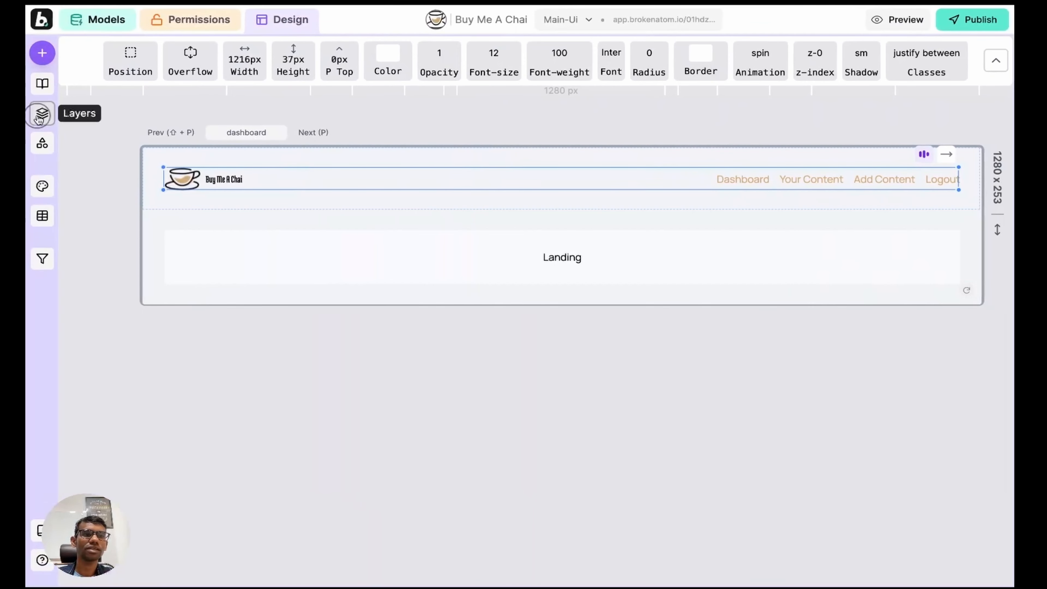
click(43, 116)
click(119, 129)
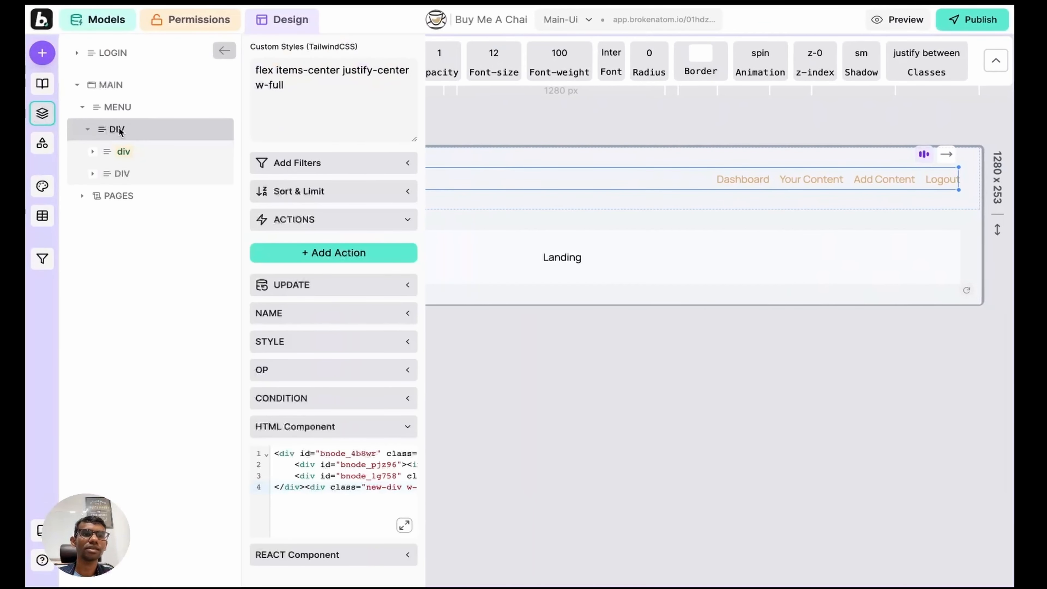
click(42, 113)
click(42, 113)
Step: Remove the bg-white class from the menu bar's custom styles
click(329, 91)
text(bg-)
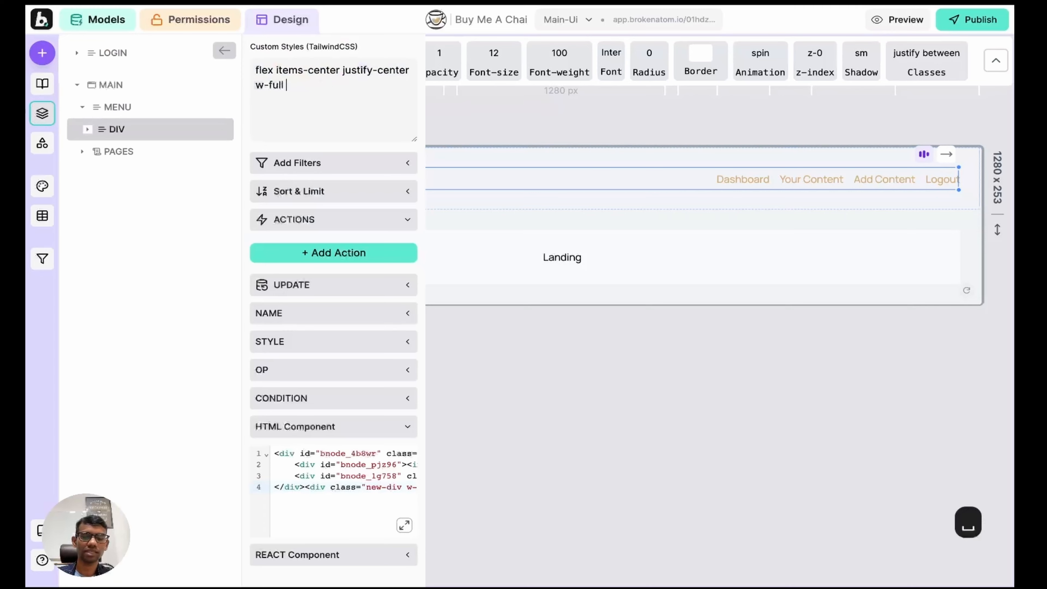
text(white)
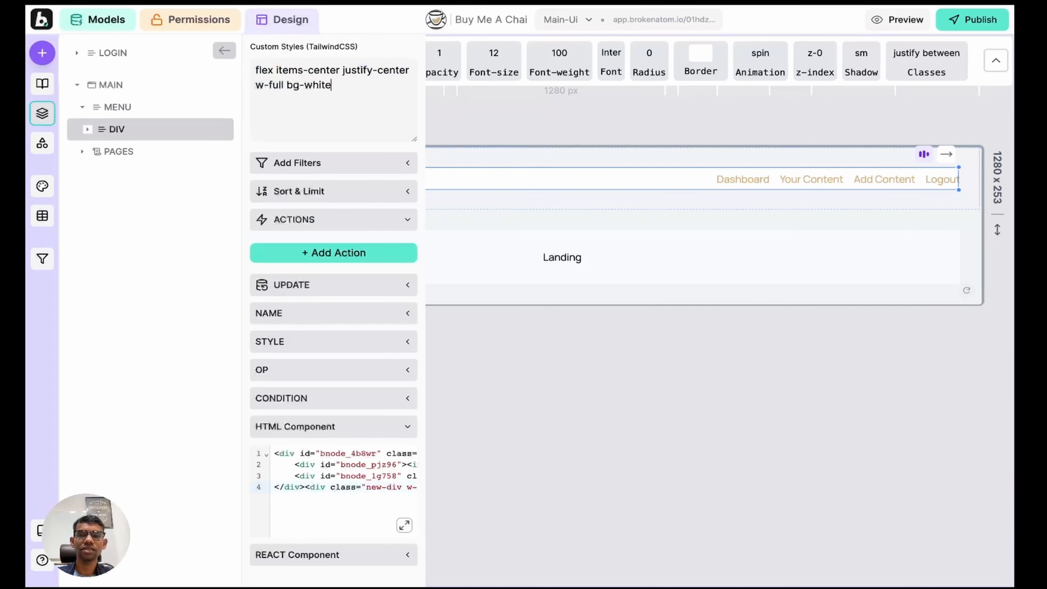
drag(332, 85, 286, 85)
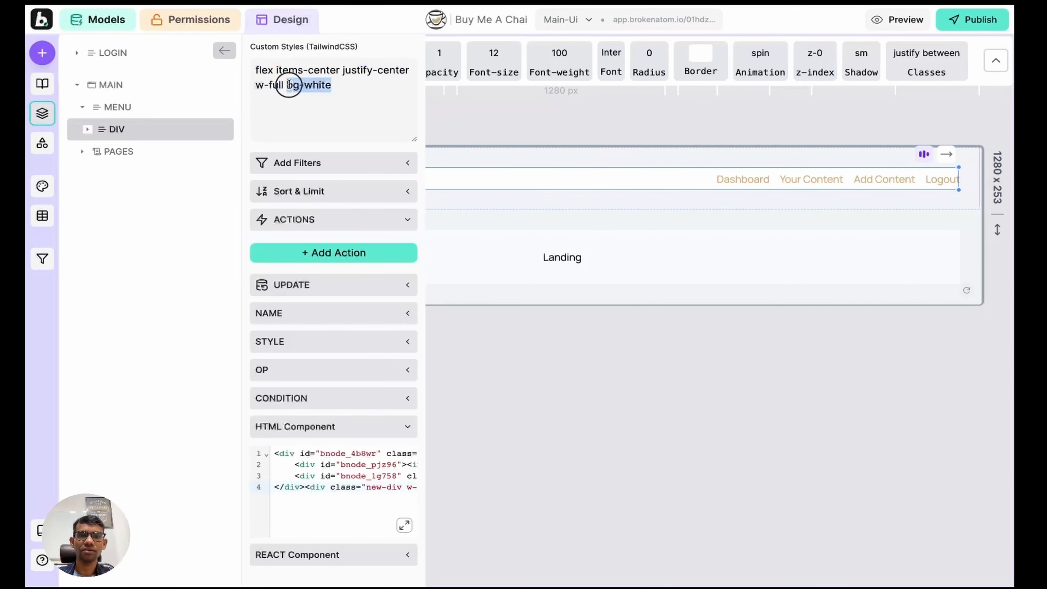
key(BackSpace)
Step: Set the menu bar's Color Fill to white #ffffff
click(41, 113)
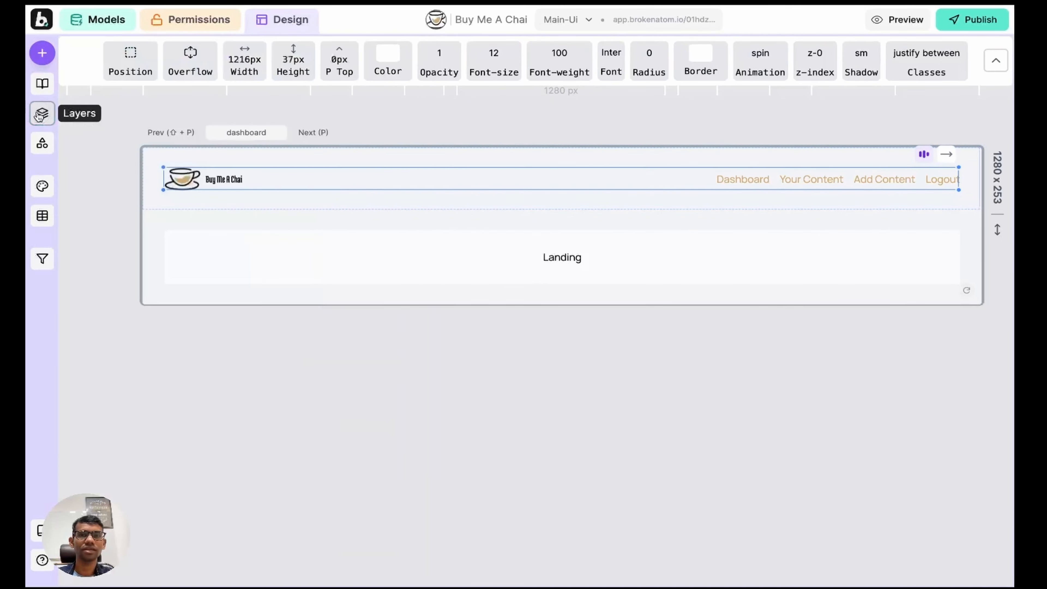
click(387, 69)
click(376, 99)
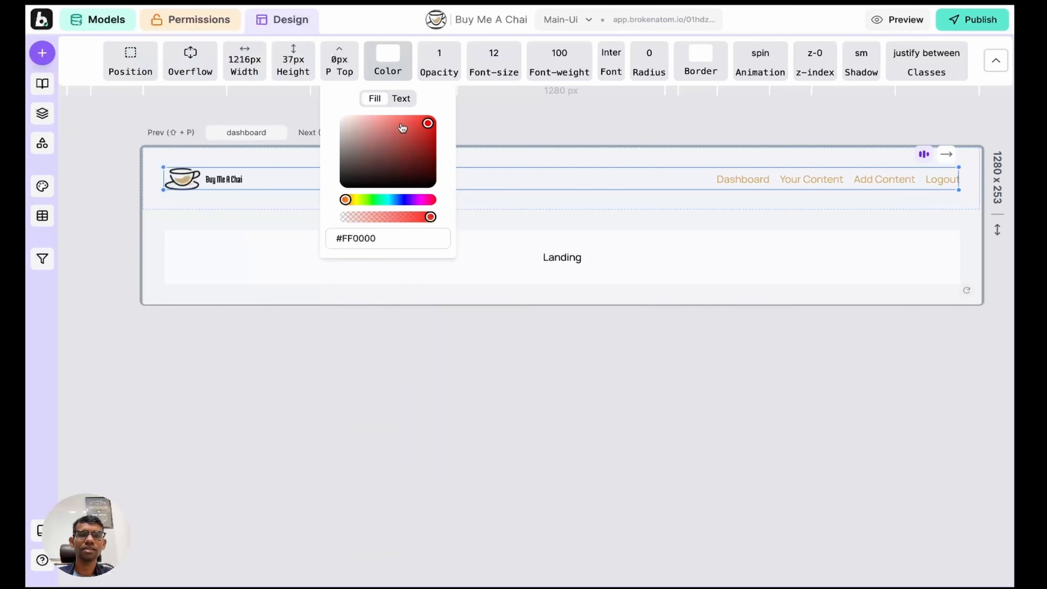
drag(413, 133, 344, 117)
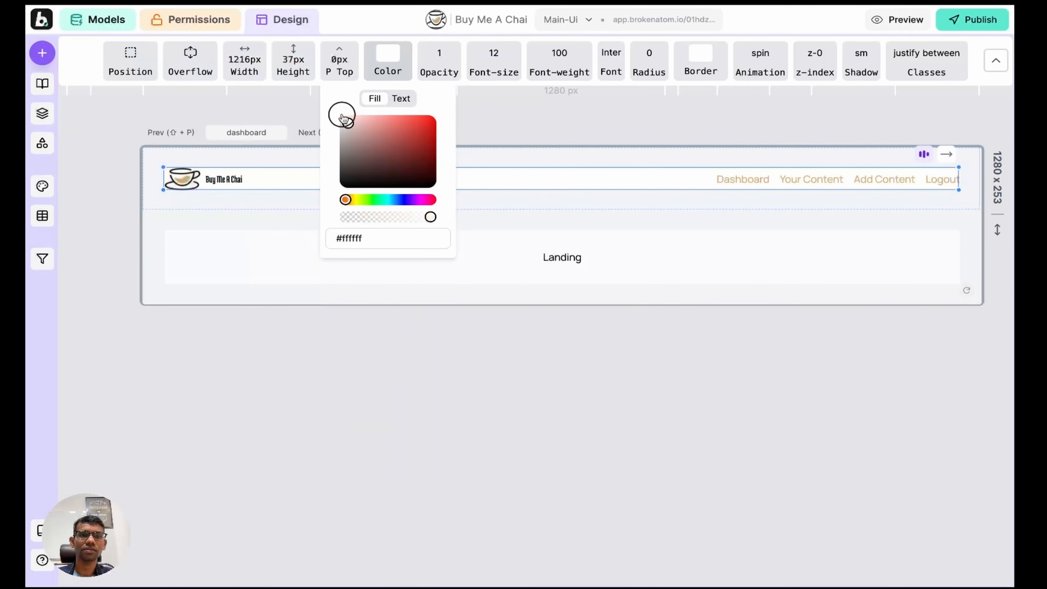
click(585, 109)
click(310, 199)
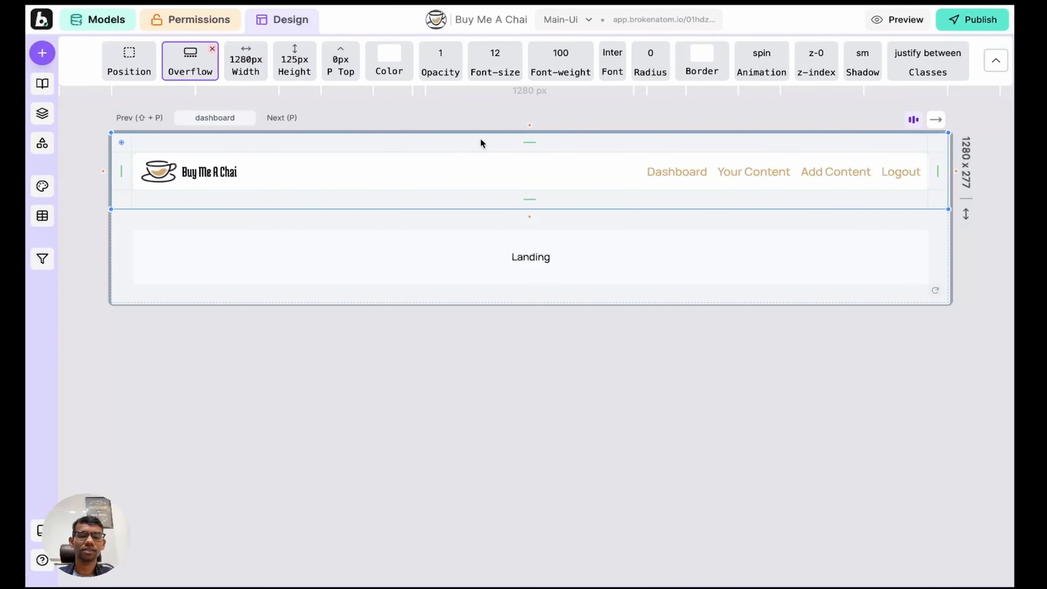
Step: Preview the app and visit the Dashboard and Your Content pages
key(w)
click(669, 60)
click(753, 58)
Step: Visit Add Content, log out, sign back in with Google, and return to the editor
click(810, 62)
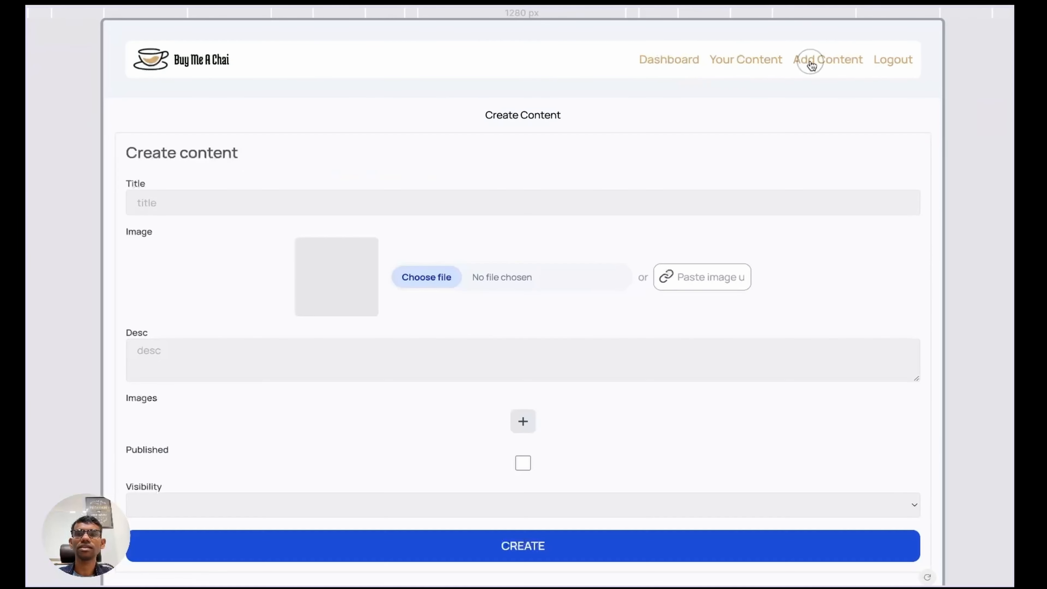
click(889, 62)
click(518, 237)
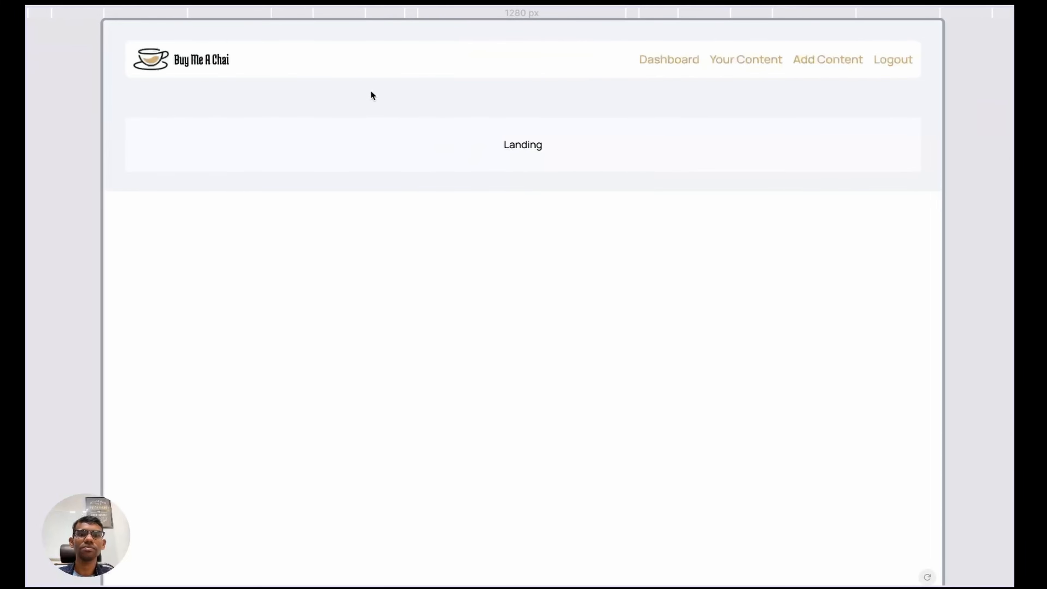
key(w)
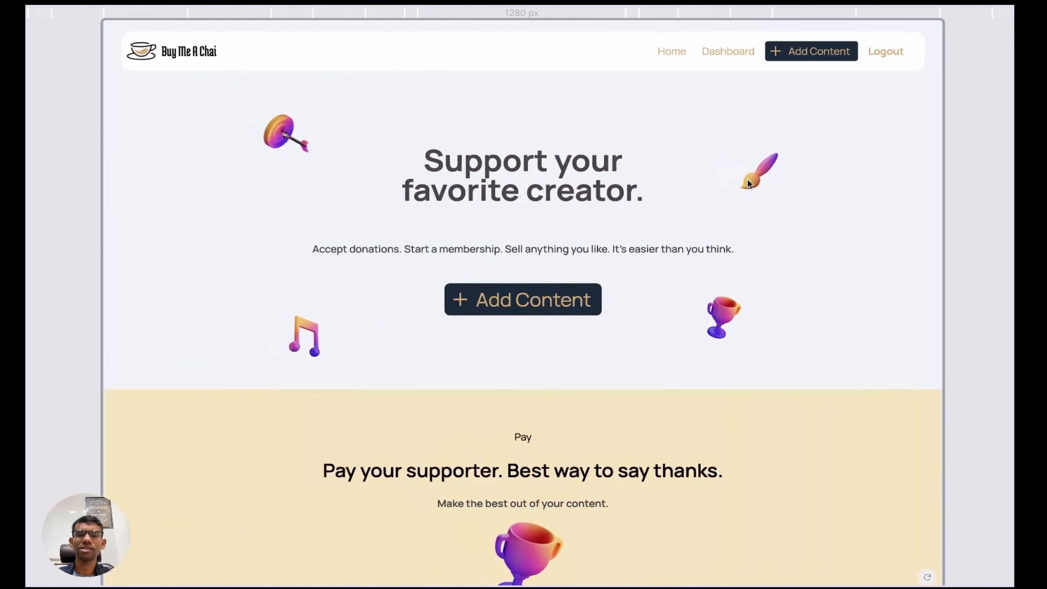
key(ctrl+Right)
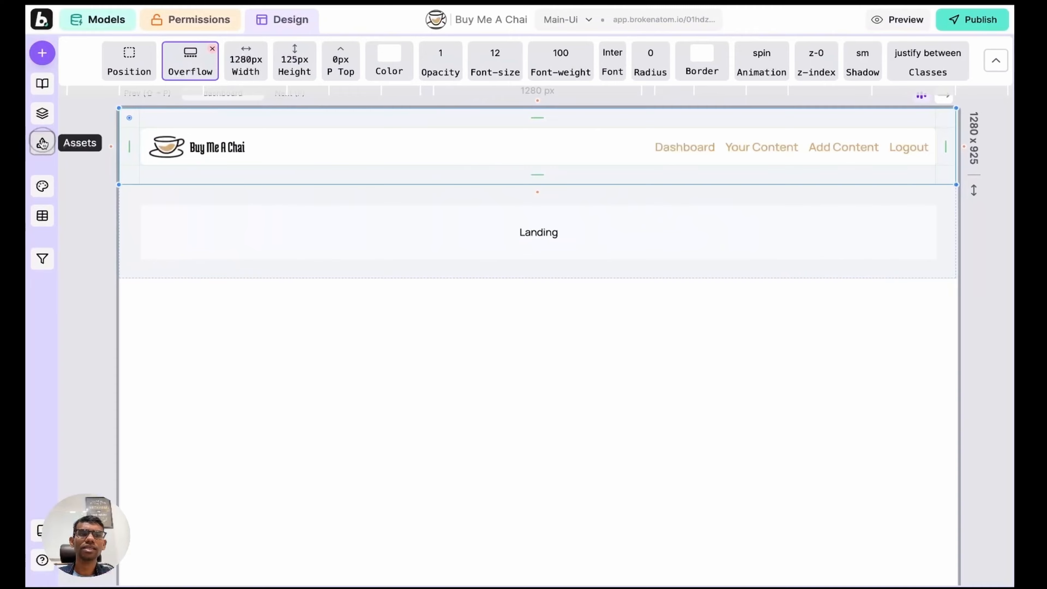
Step: Browse the uploaded file cards in the project's Assets panel
click(42, 142)
scroll(287, 314, down, 10)
scroll(320, 241, down, 5)
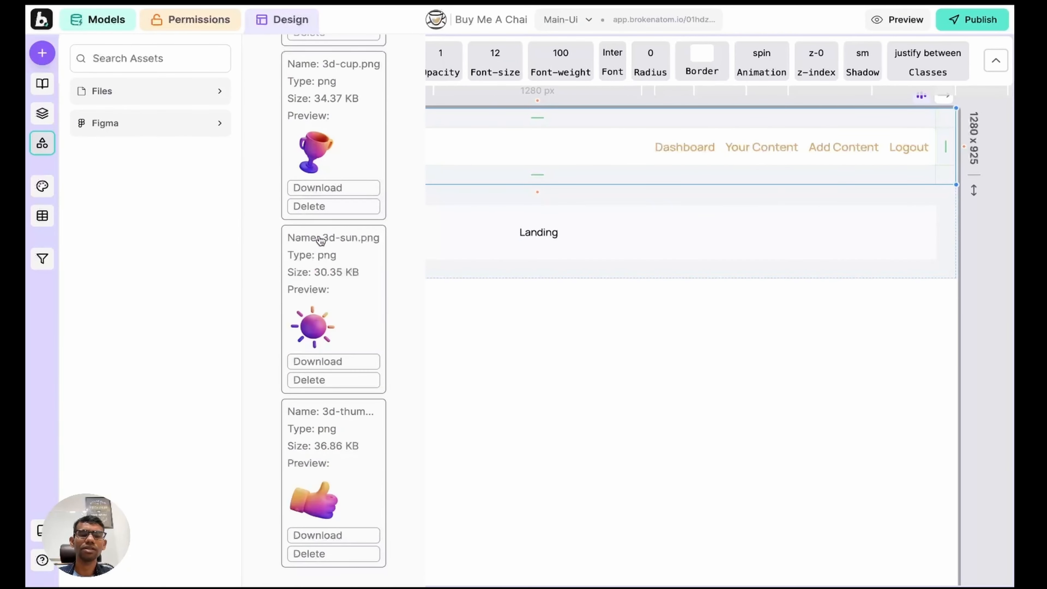
scroll(320, 240, up, 15)
scroll(321, 239, down, 4)
scroll(319, 239, down, 1)
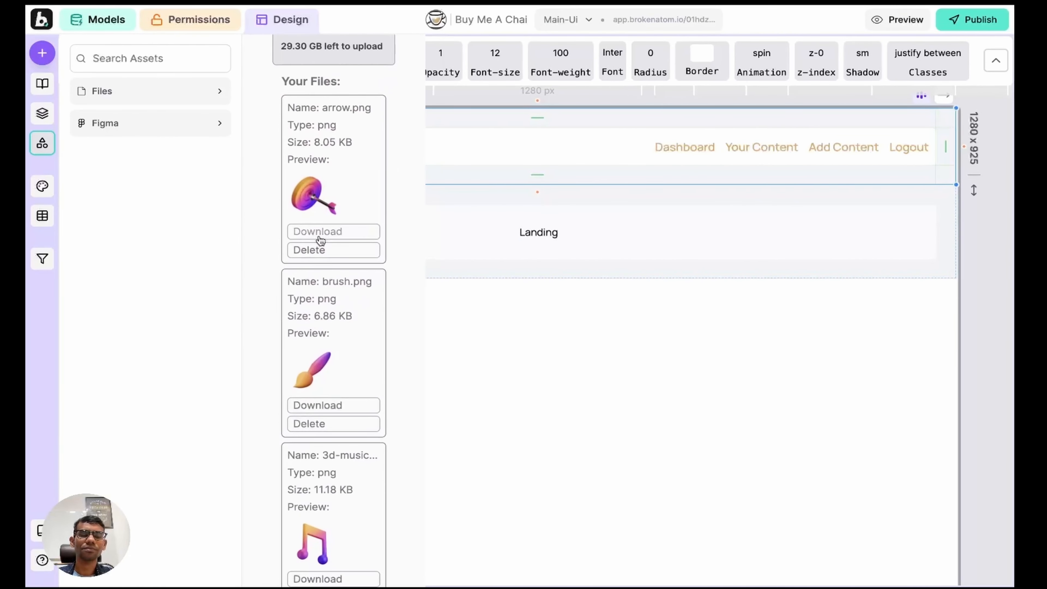
scroll(336, 204, up, 1)
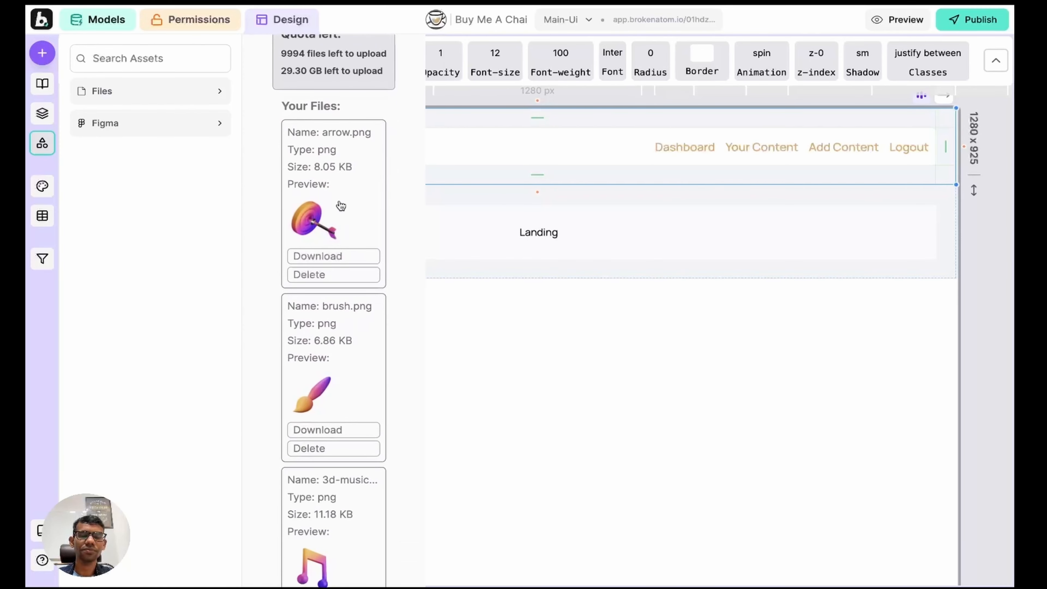
scroll(339, 206, up, 5)
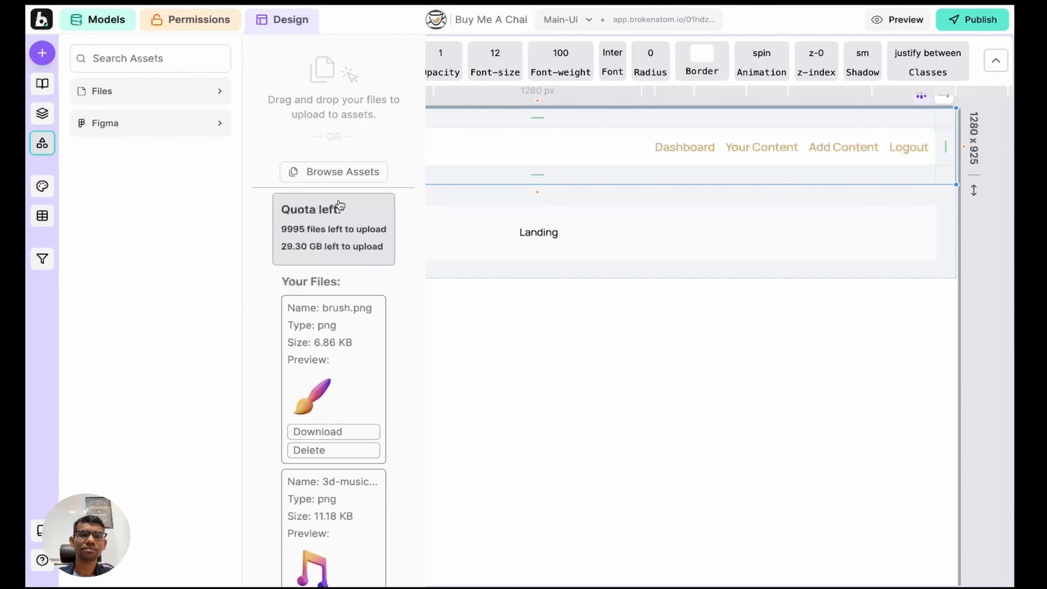
Step: Step through the 3D PNG images via Browse Assets, then view the reference landing page
click(339, 173)
click(500, 235)
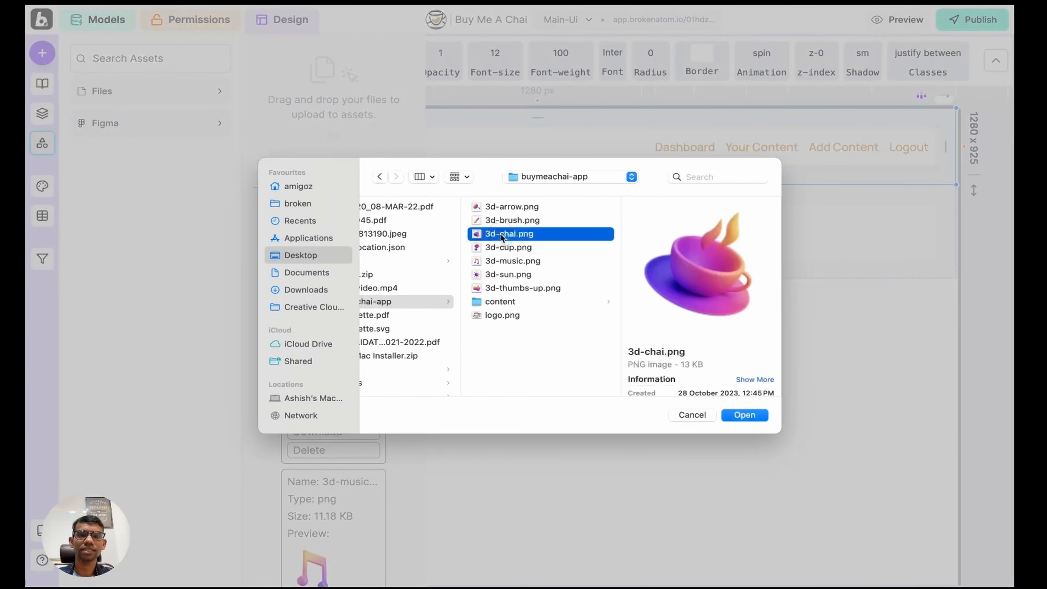
key(Down)
key(Down)
key(Down)
key(Up)
key(Up)
key(Up)
key(Up)
key(Up)
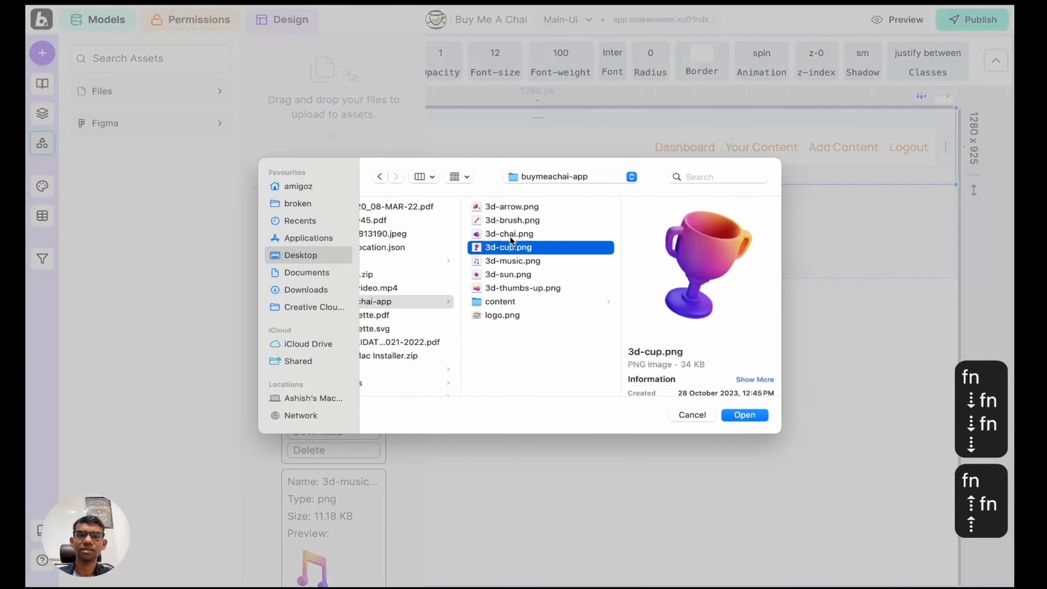
click(748, 416)
scroll(320, 291, down, 15)
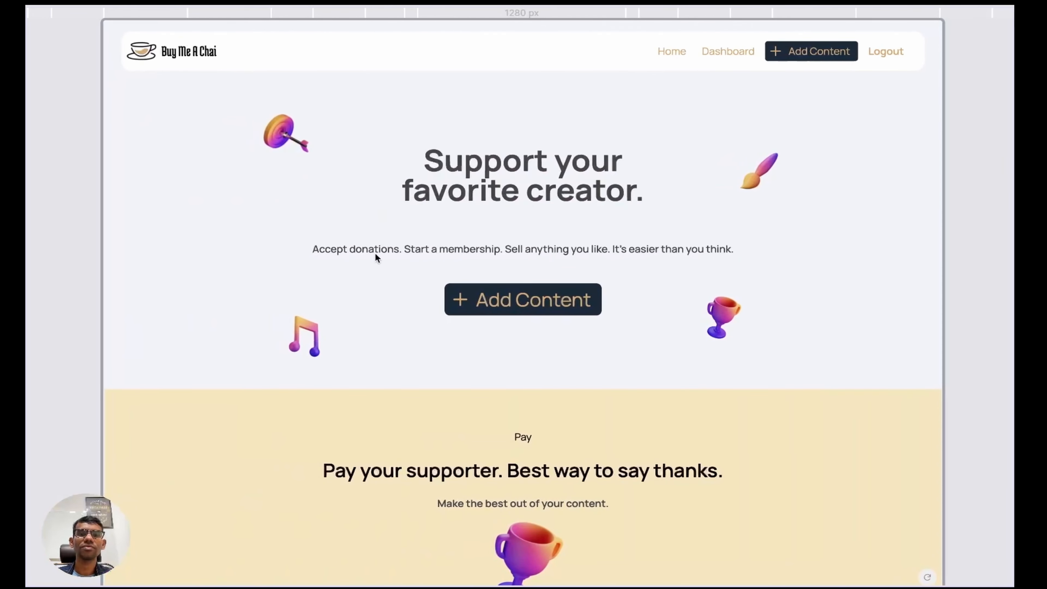
Step: Copy the 'Accept donations…' subtitle sentence from the reference page
drag(314, 249, 746, 249)
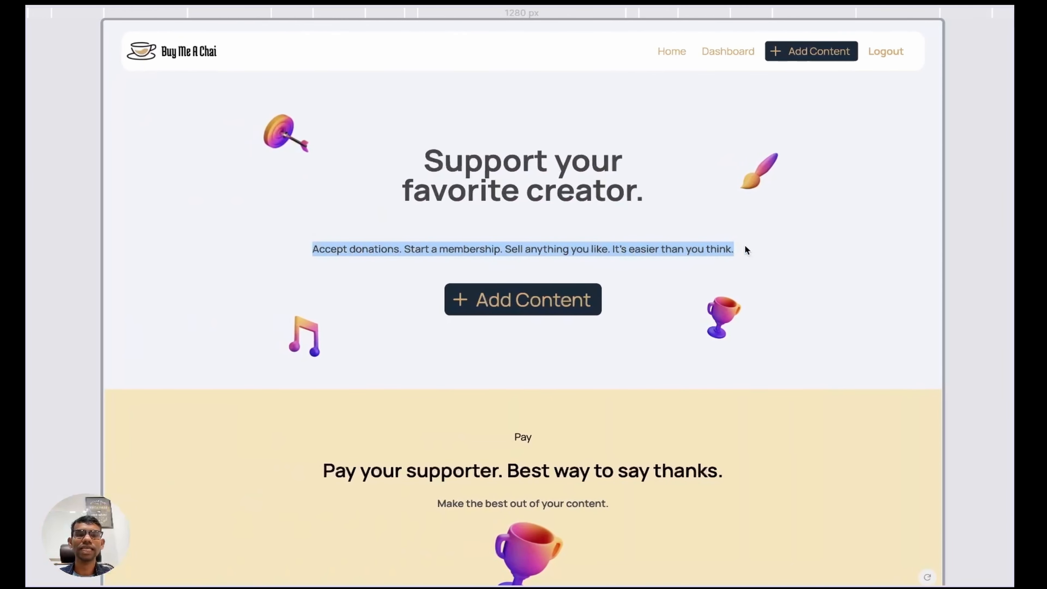
key(super+c)
key(ctrl+Right)
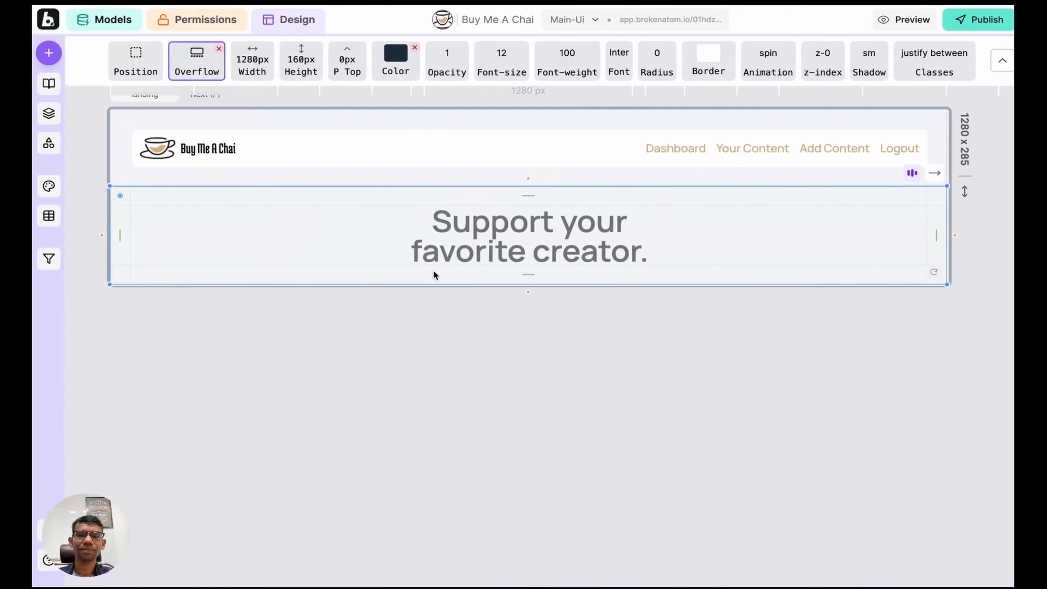
Step: Stack the hero vertically, paste the subtitle under the heading, and widen the spacing
key(a)
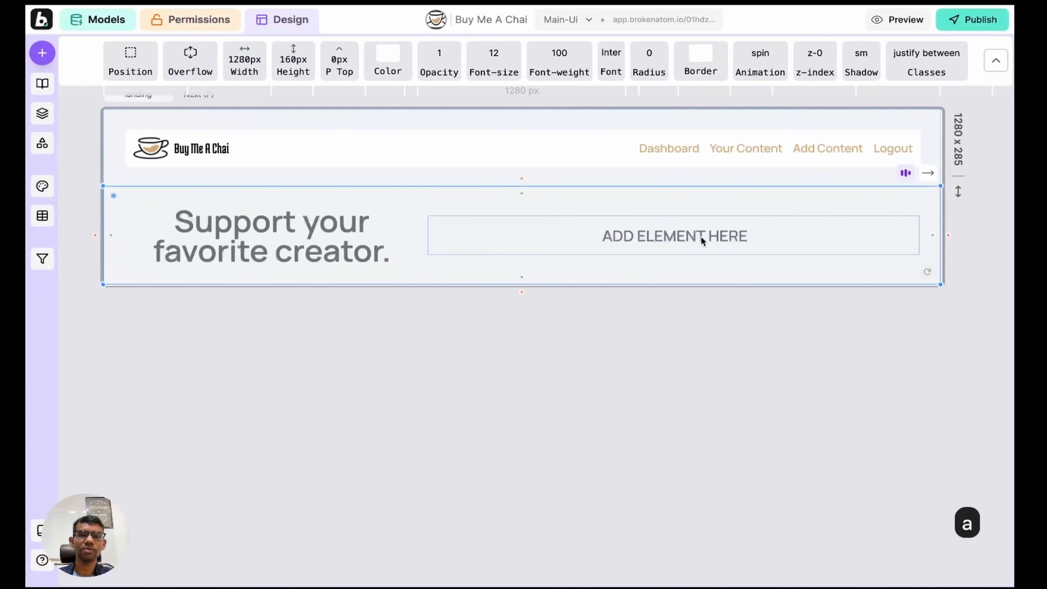
click(652, 218)
key(Escape)
key(r)
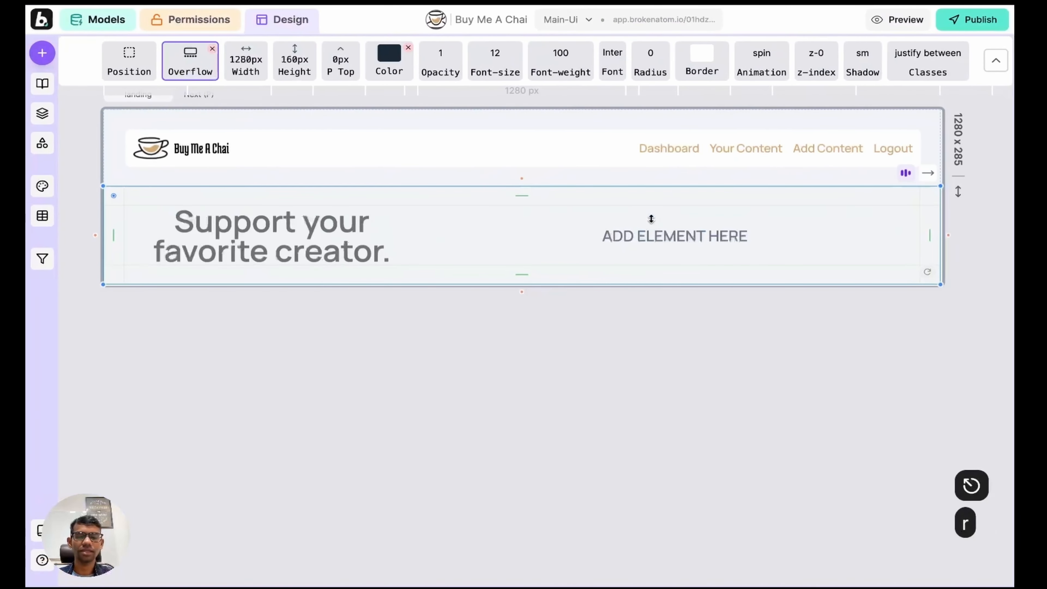
click(456, 300)
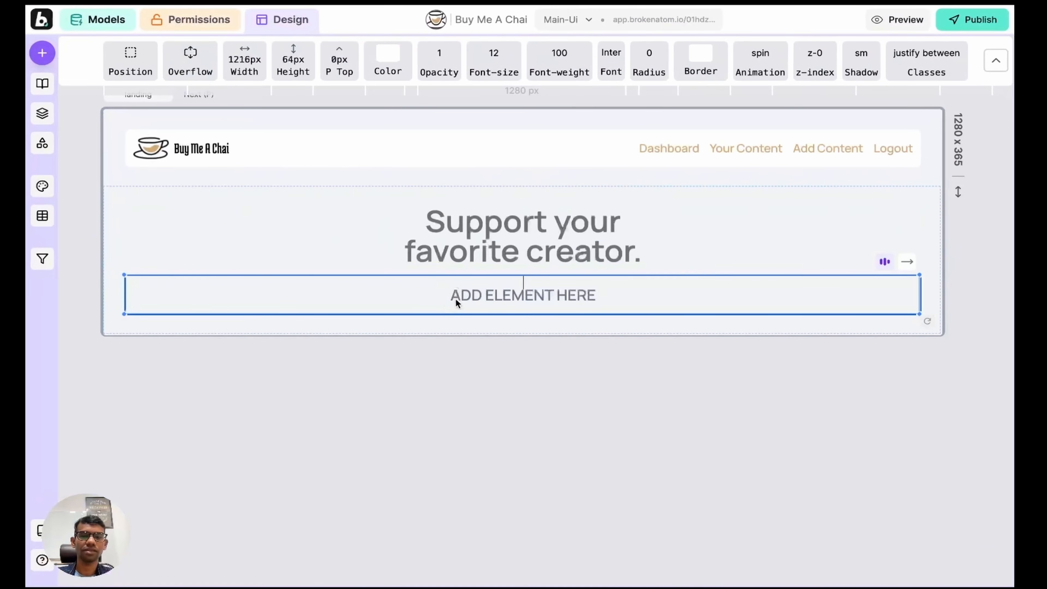
key(super+v)
key(Return)
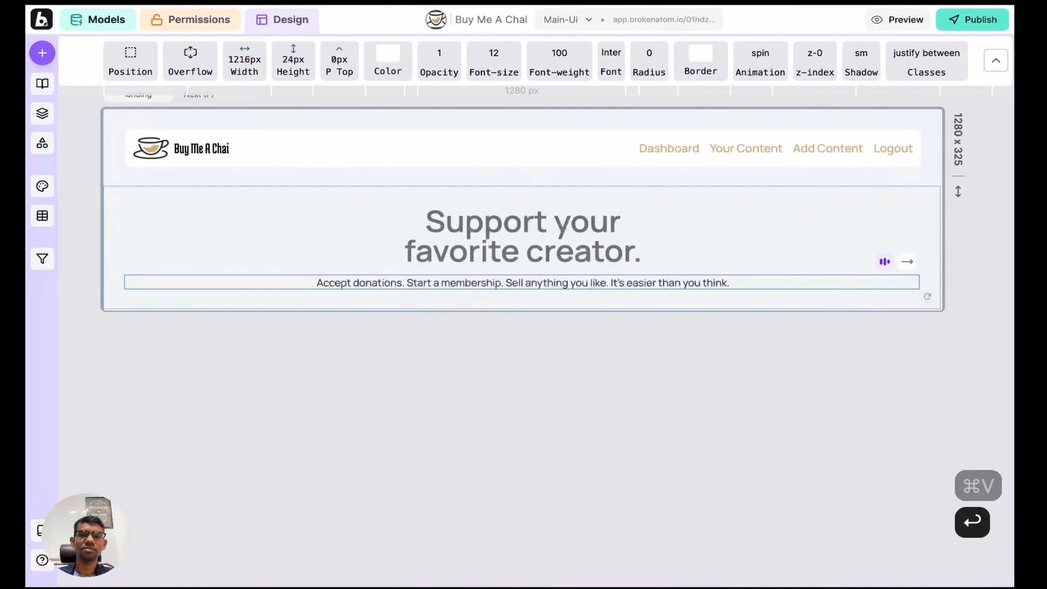
click(693, 228)
drag(522, 267, 519, 292)
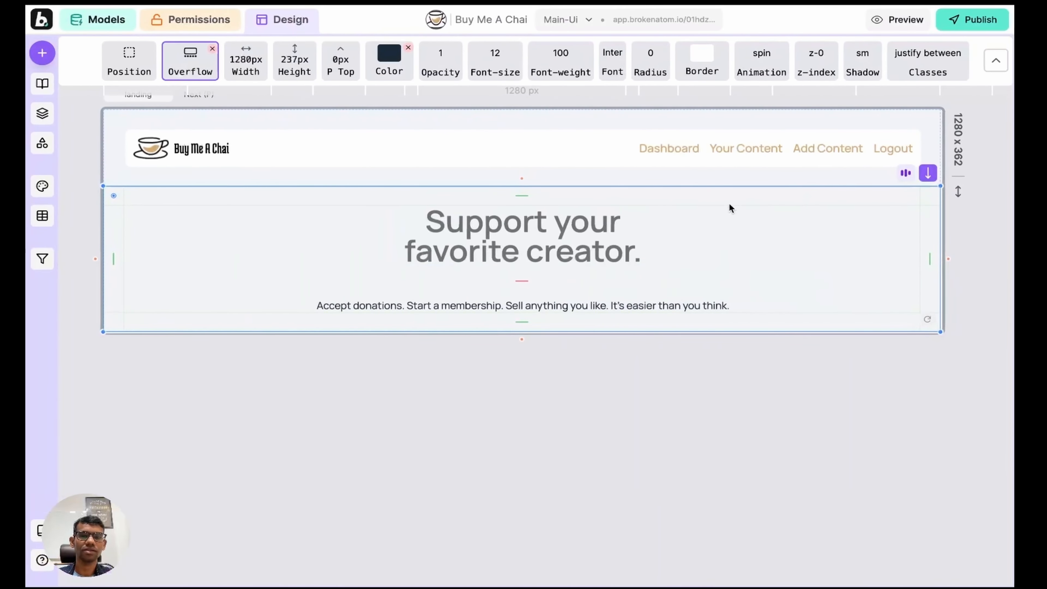
Step: Add a new hero element reading 'ADD CONTENT'
key(a)
click(488, 359)
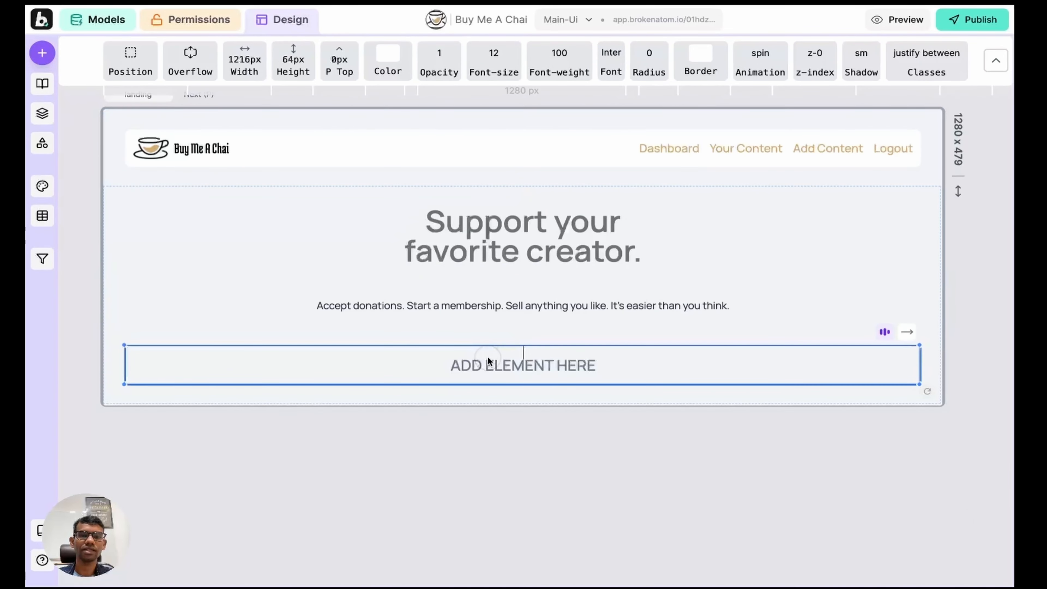
key(super+a)
text(A)
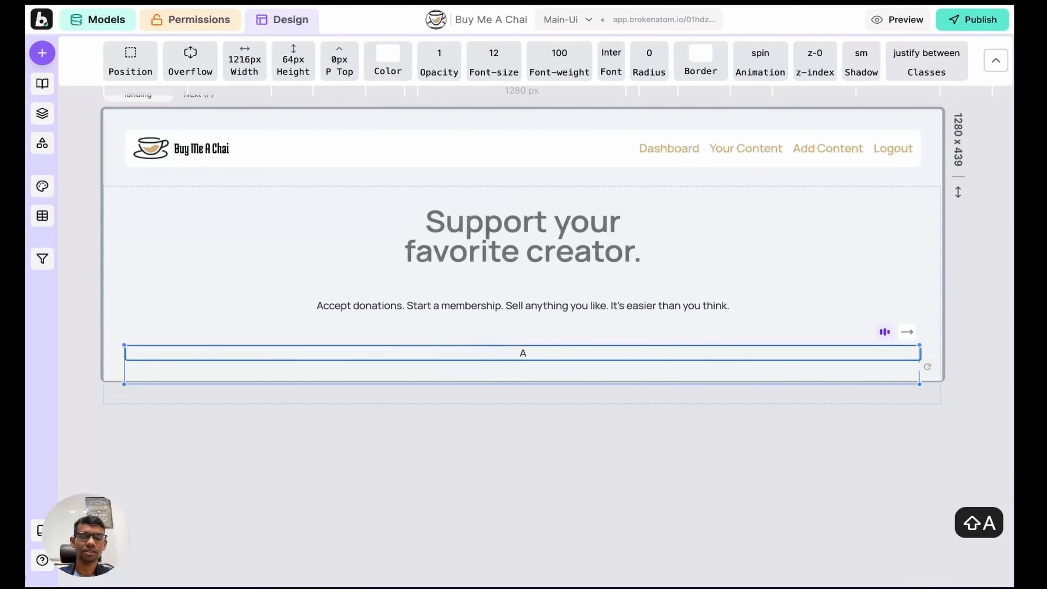
text(DD CONTENT)
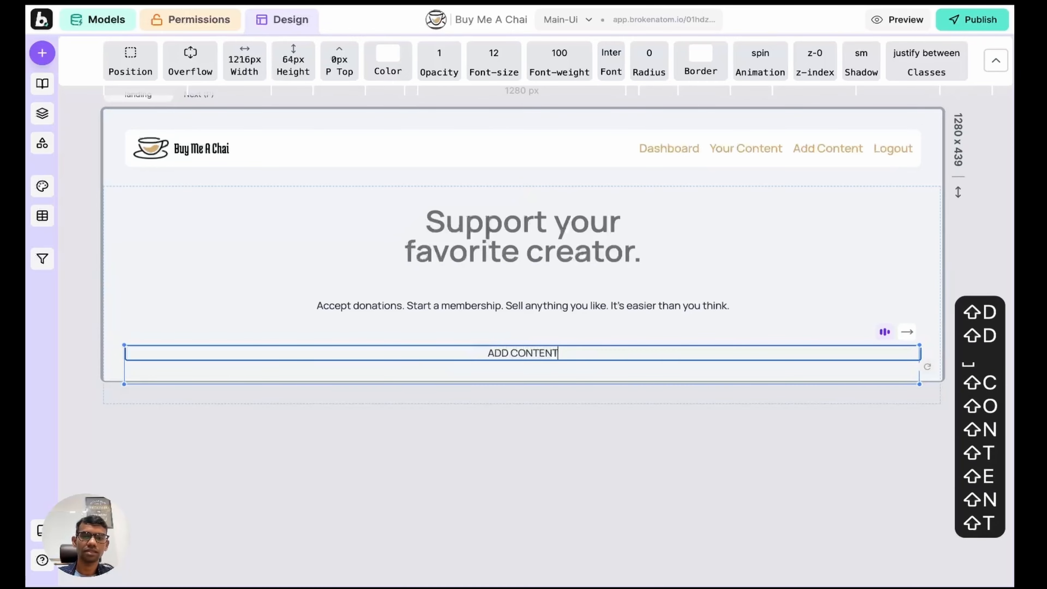
key(Return)
Step: Relabel the bar '+ ADD CONTENT' and bring up #D3AC75 in design.md
click(637, 330)
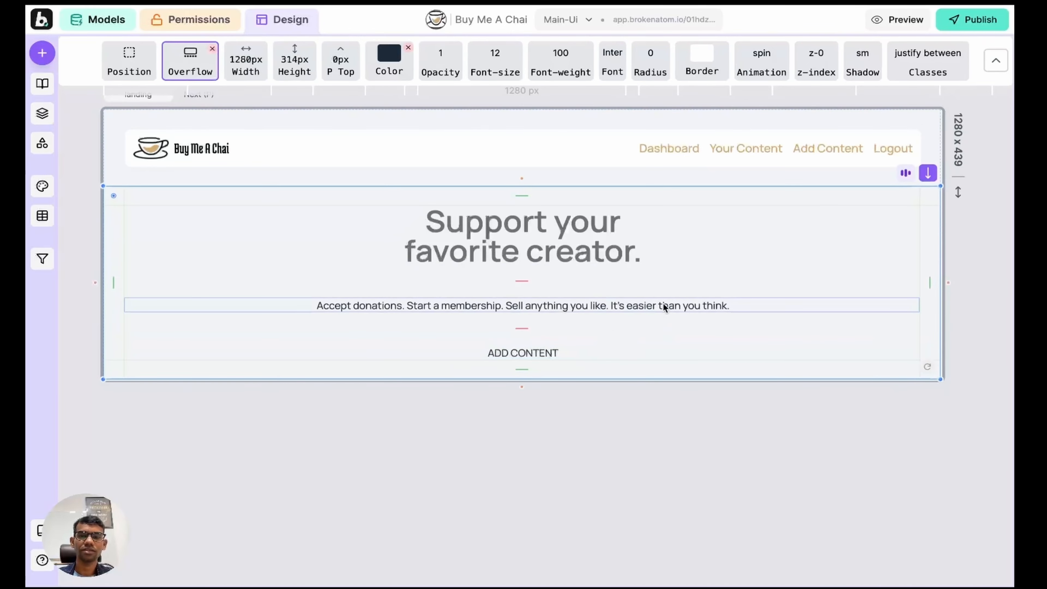
scroll(618, 305, down, 1)
click(591, 305)
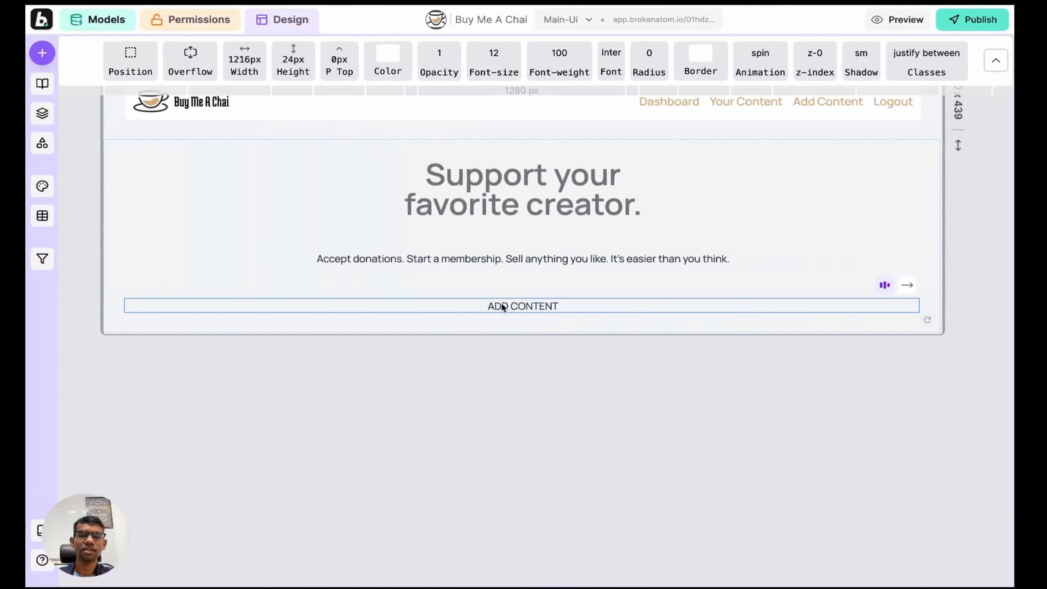
double_click(551, 306)
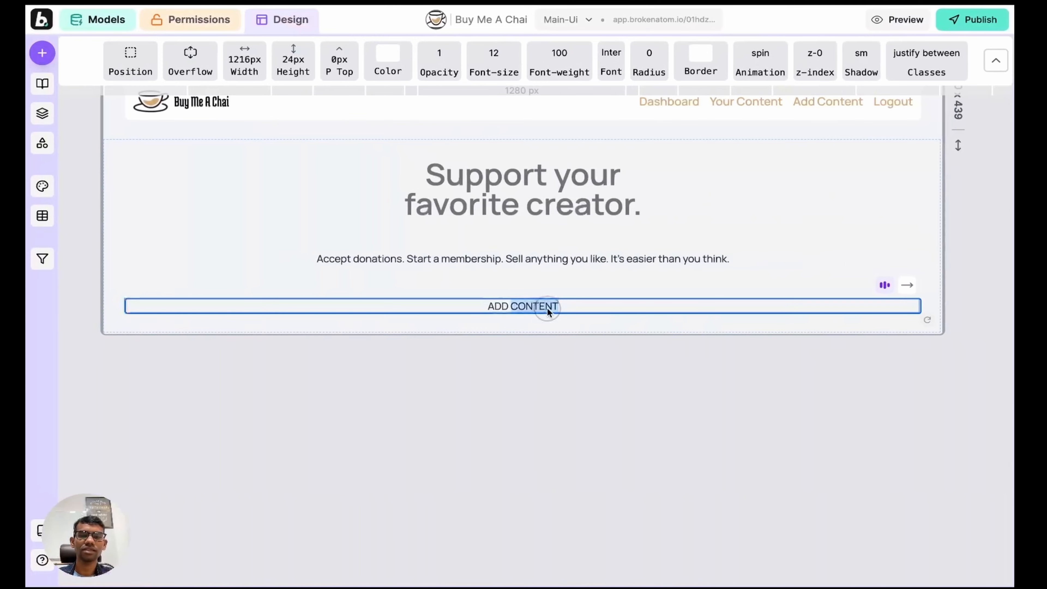
key(Home)
key(super+Home)
text(+)
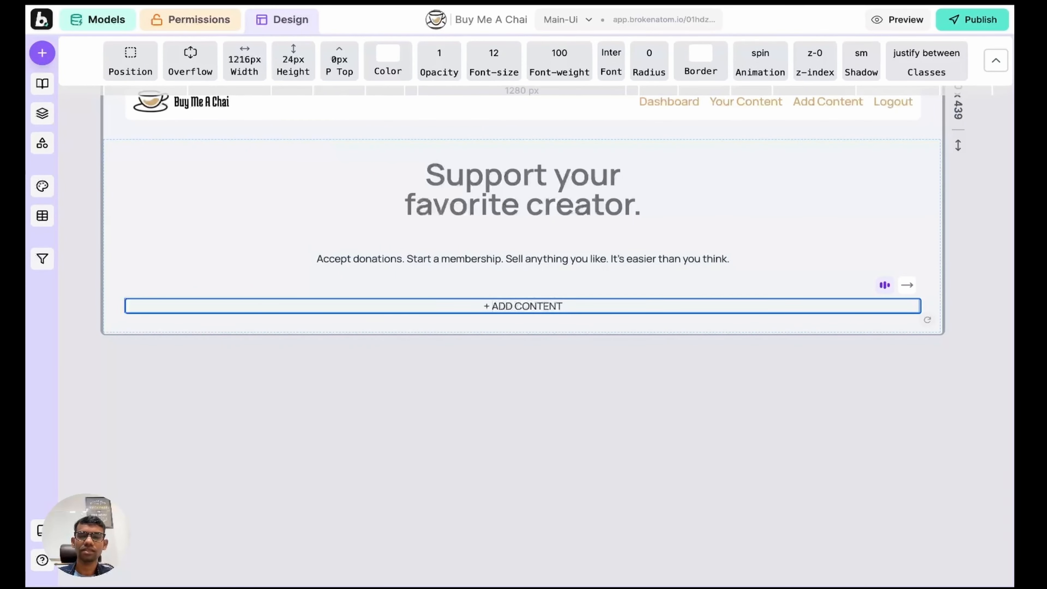
key(Return)
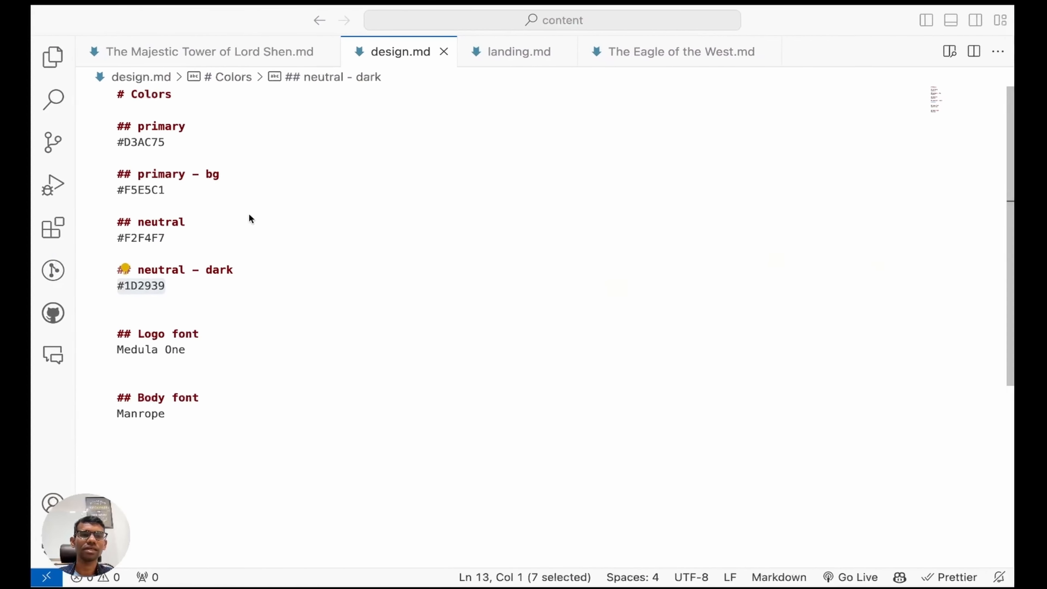
click(170, 142)
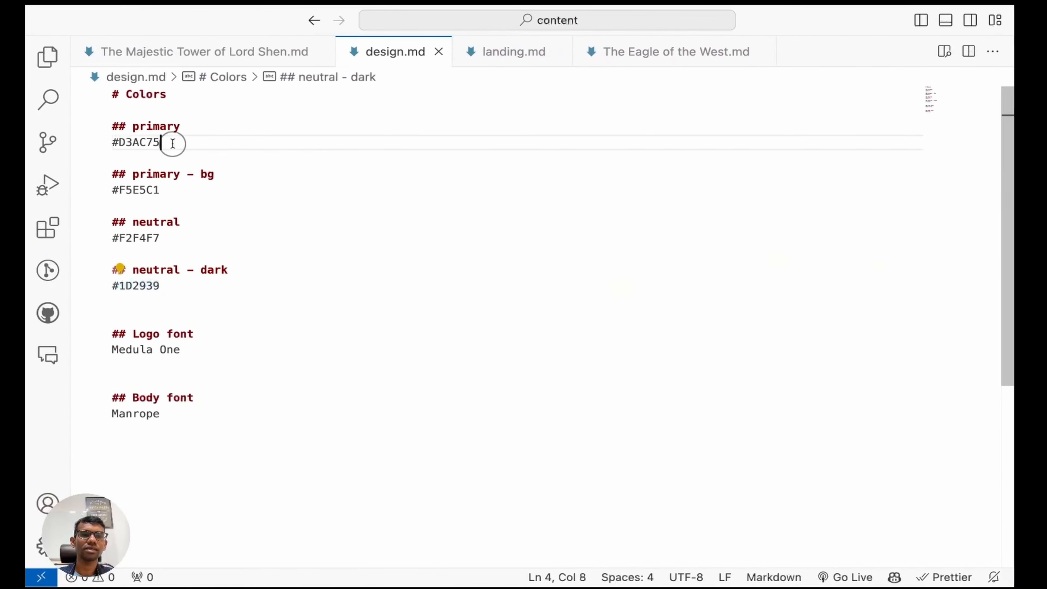
Step: Add the gold text-[#D3AC75] class to the + ADD CONTENT bar's custom styles
shift+click(113, 141)
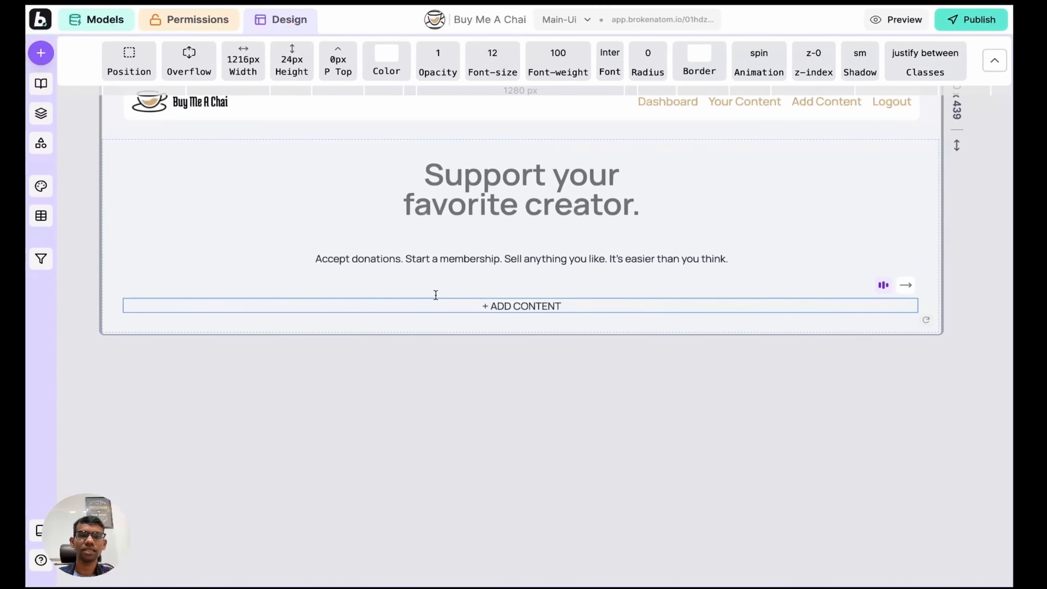
click(41, 113)
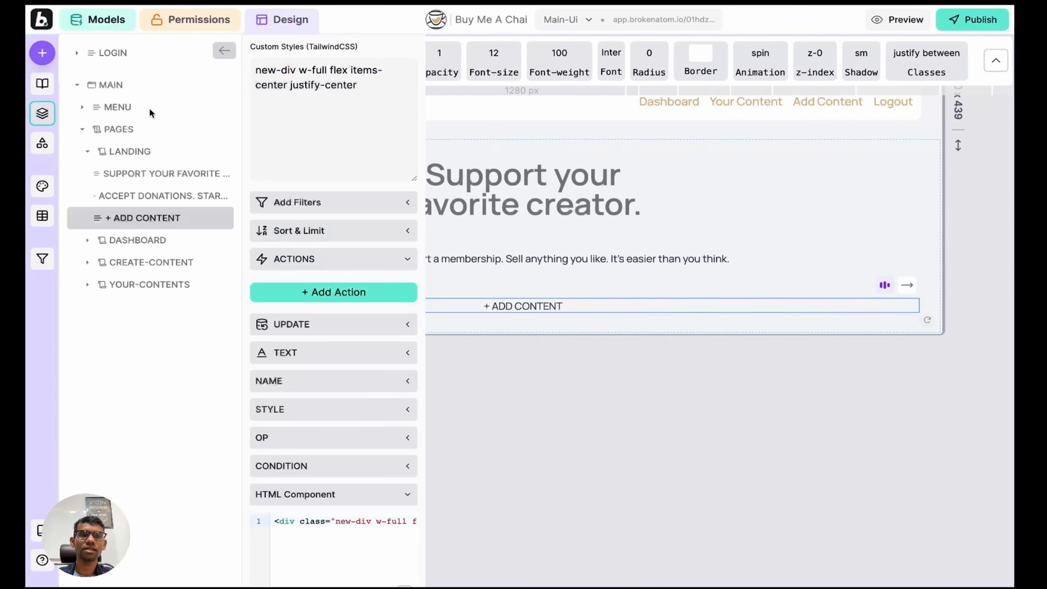
text([])
key(Left)
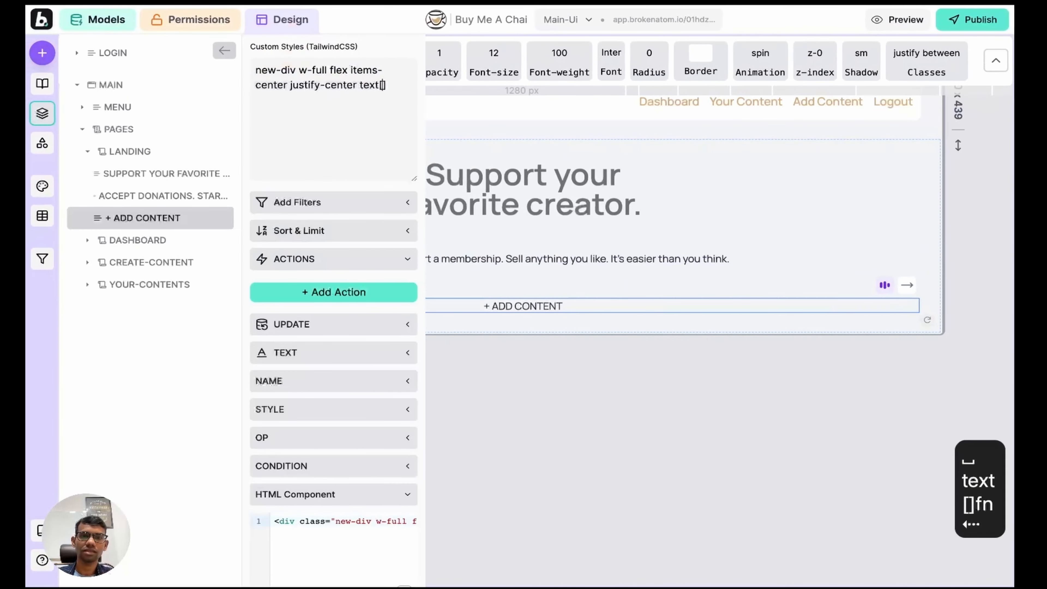
key(BackSpace)
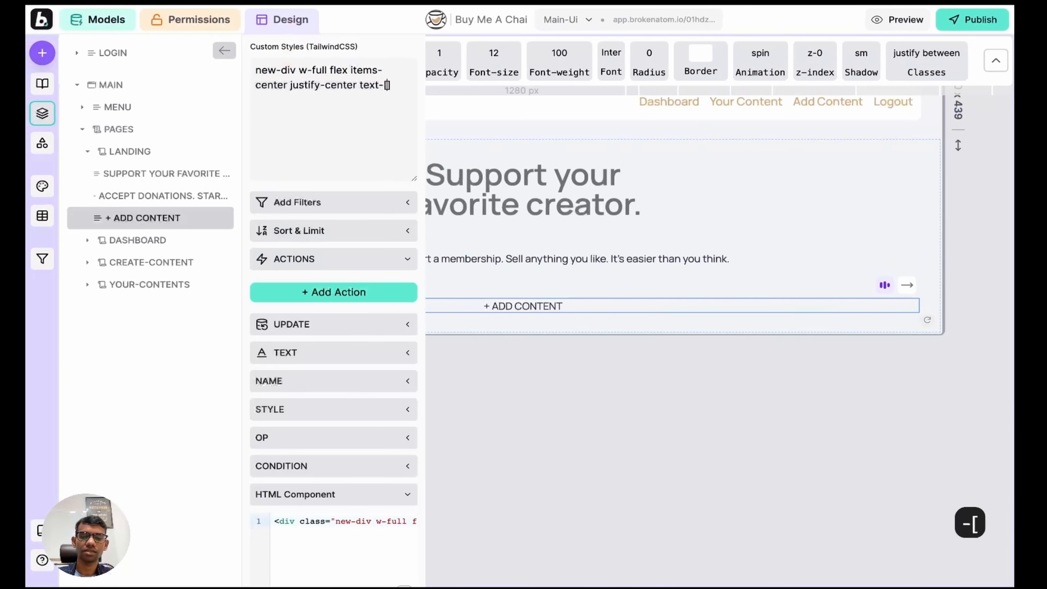
key(End)
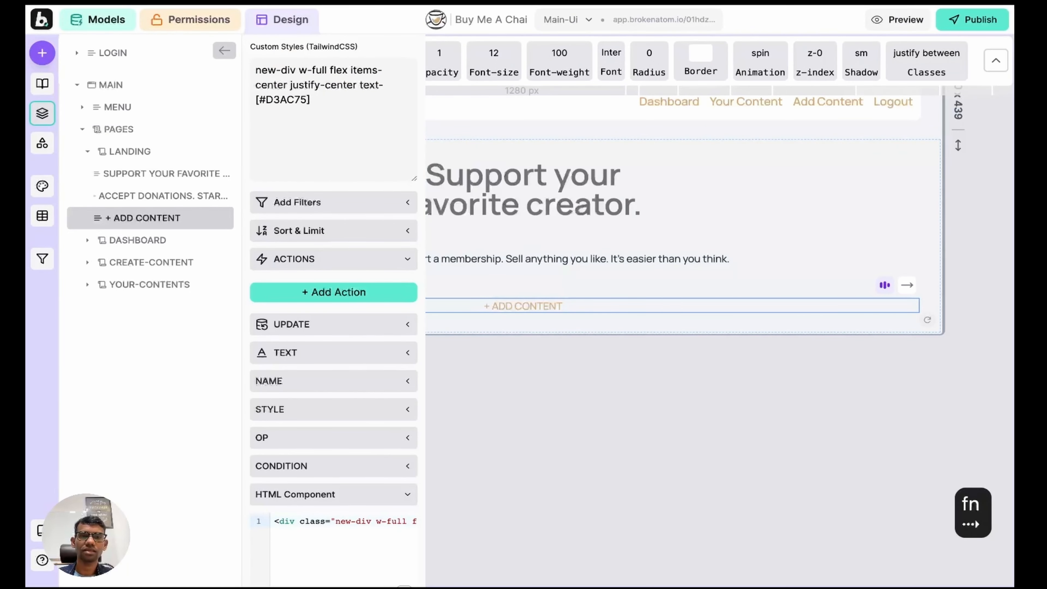
key(shift+Return)
Step: Copy #1D2939 from design.md and append bg-[#1D2939] p-2 rounded w-fit
key(super+Tab)
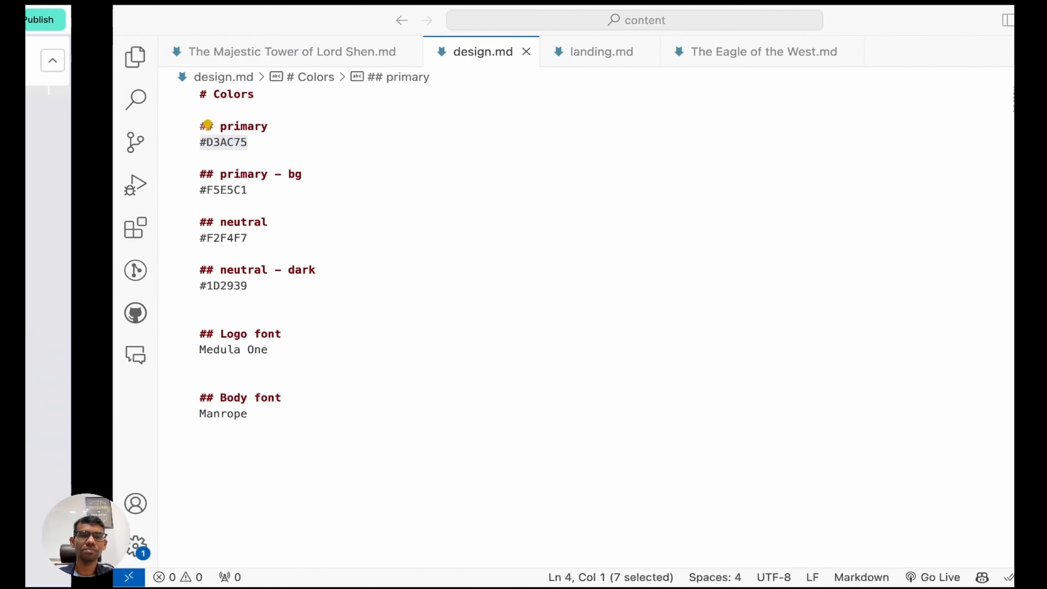
key(Right)
click(201, 187)
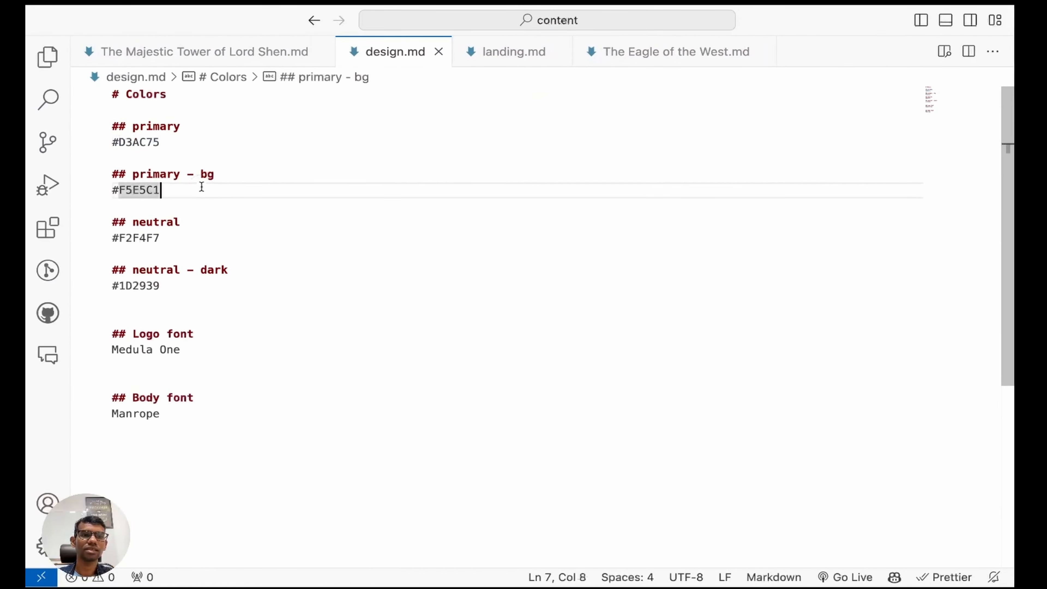
click(205, 289)
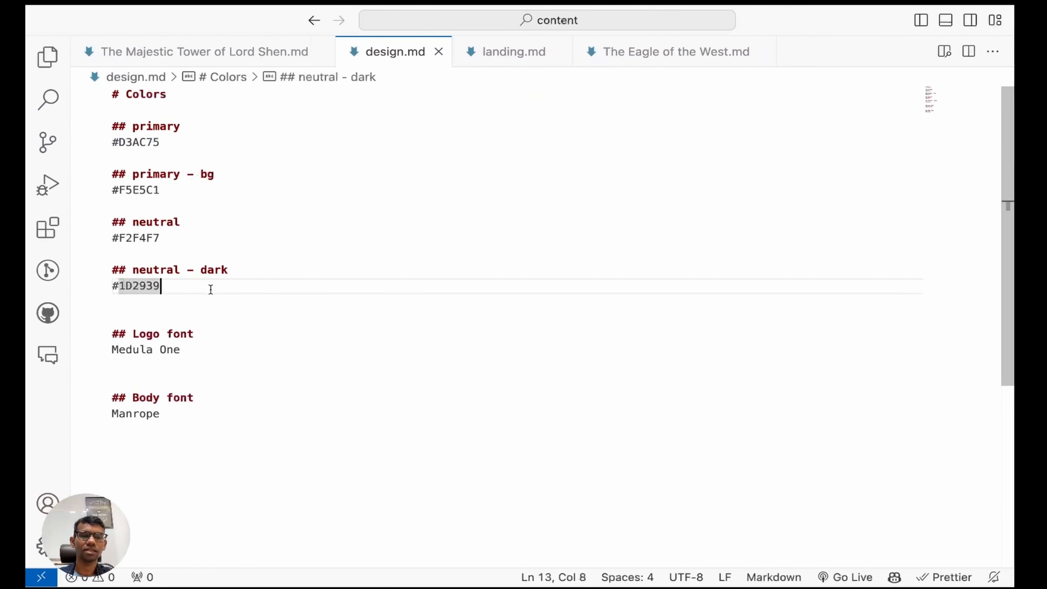
key(shift+super+Left)
key(super+c)
key(super+Tab)
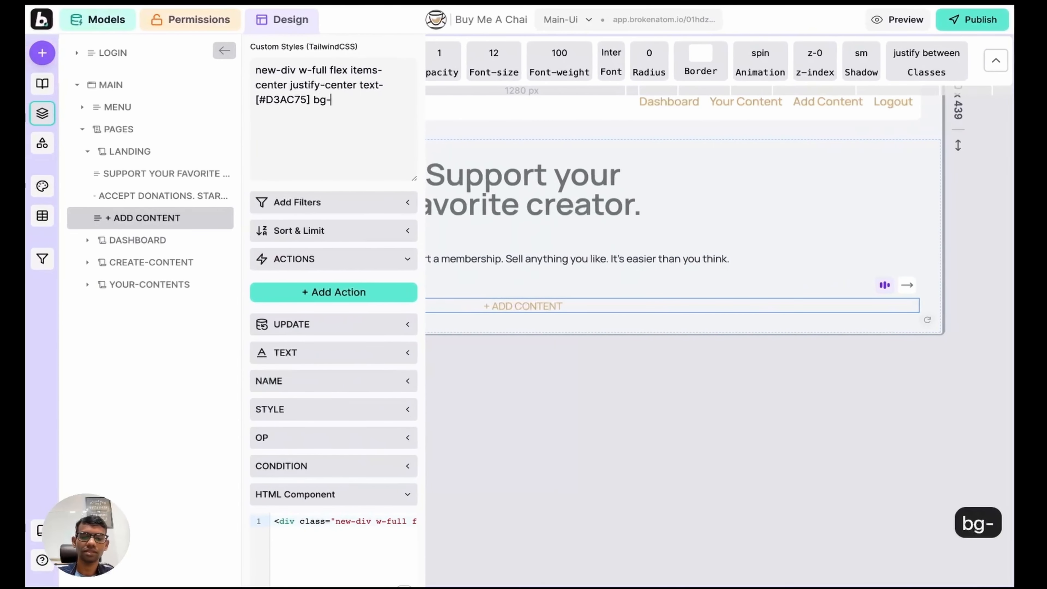
text([)
key(super+v)
text(])
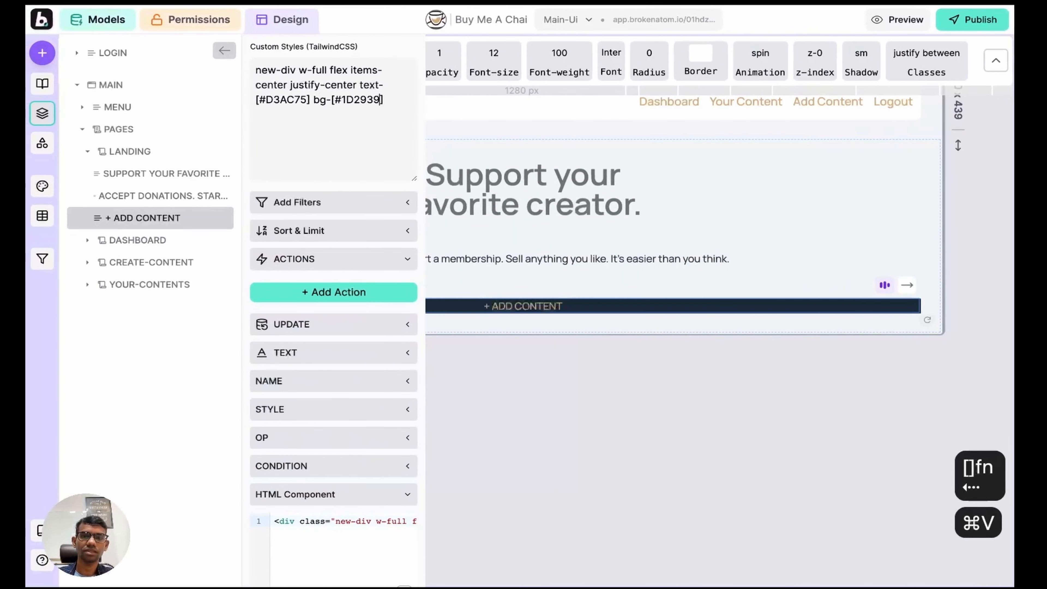
text( p)
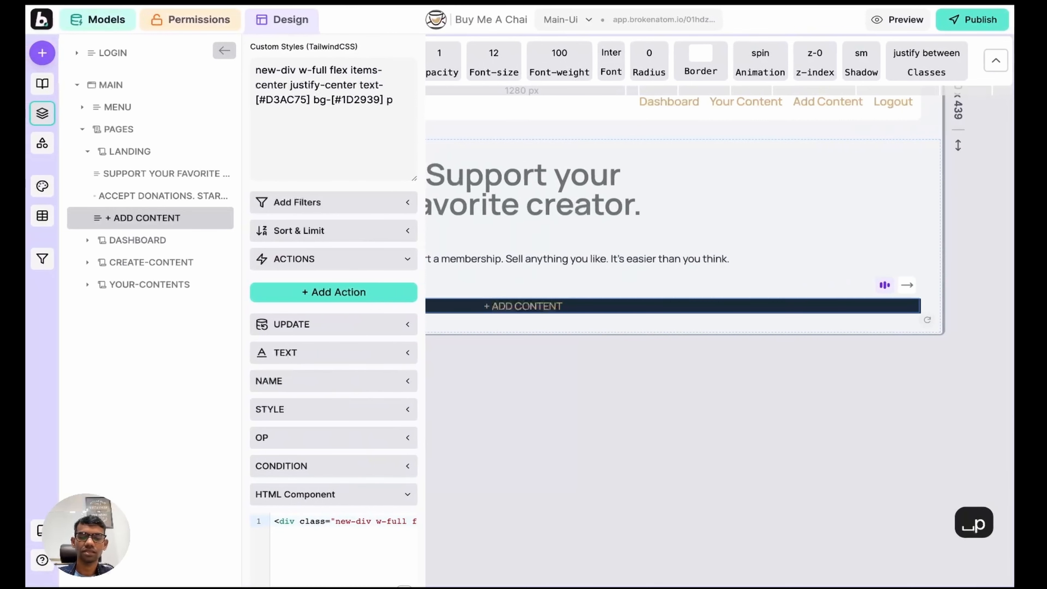
text(-2 )
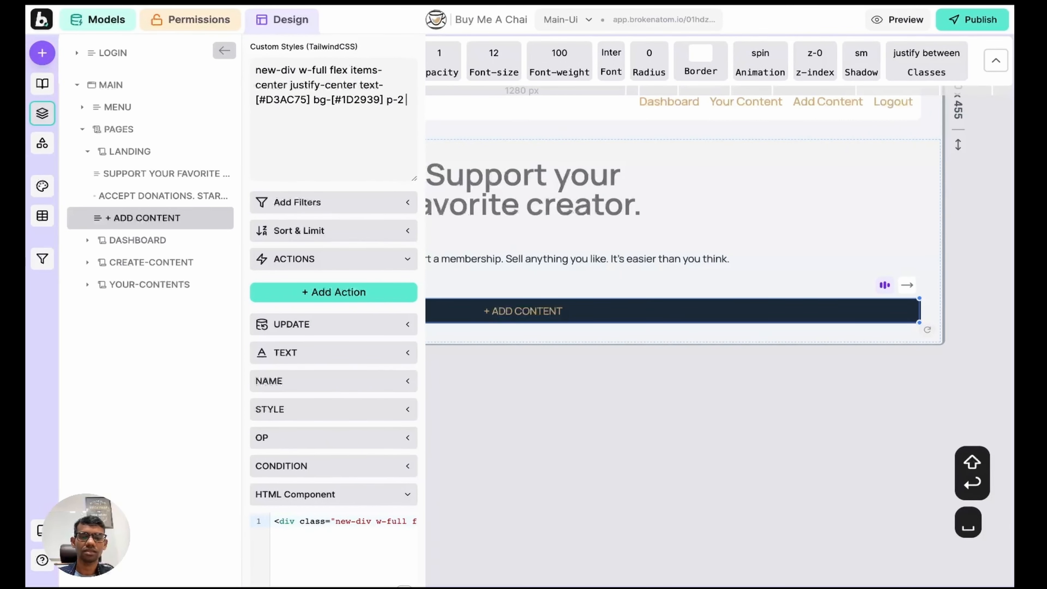
text(rounded )
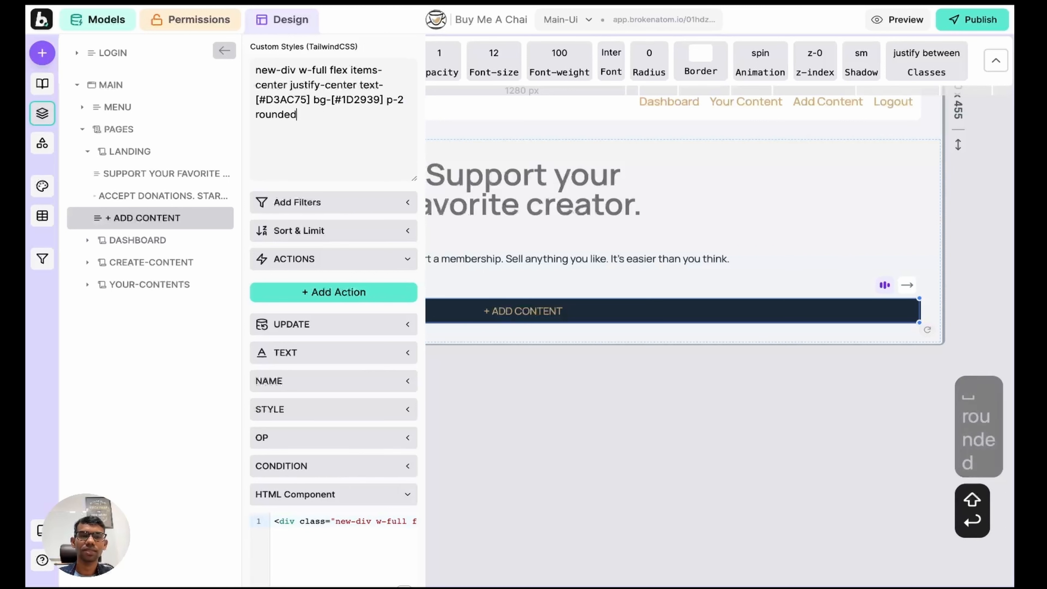
text(w-fi)
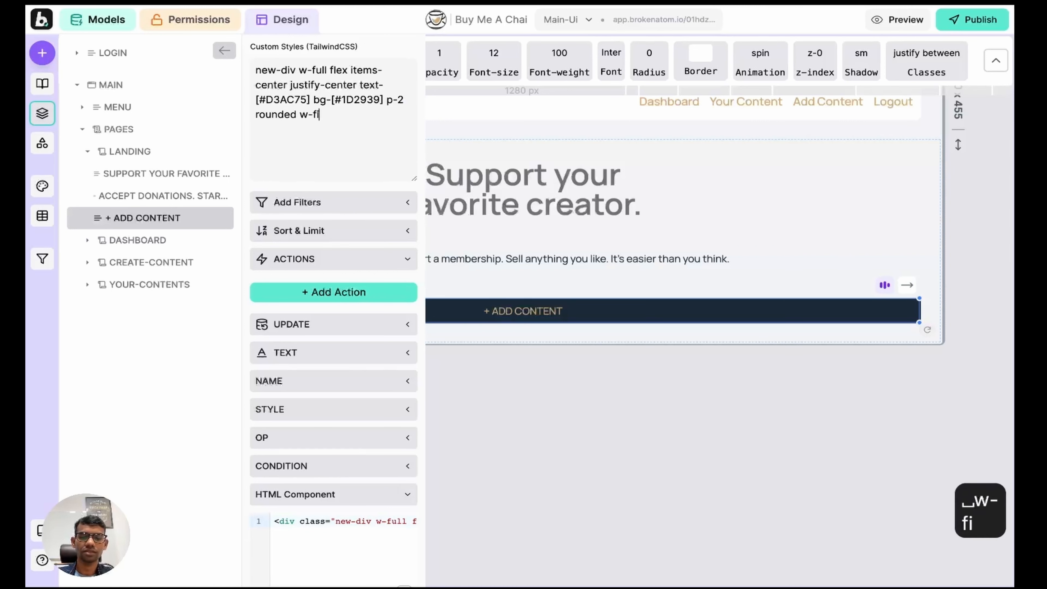
text(t)
key(shift+Return)
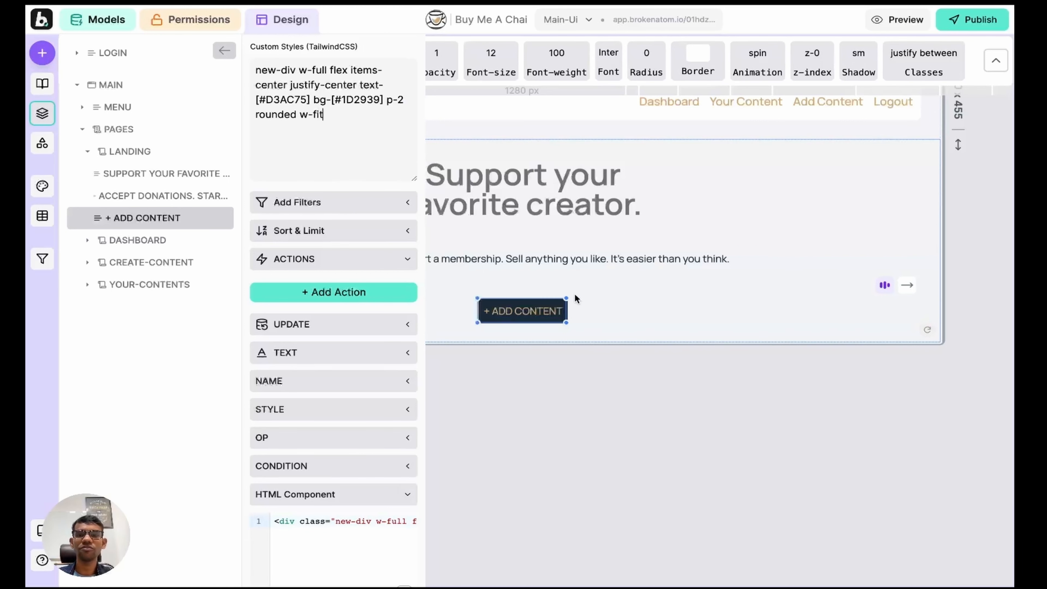
Step: Compare the hero with the reference design and select the Add Content button's label
click(48, 112)
click(346, 293)
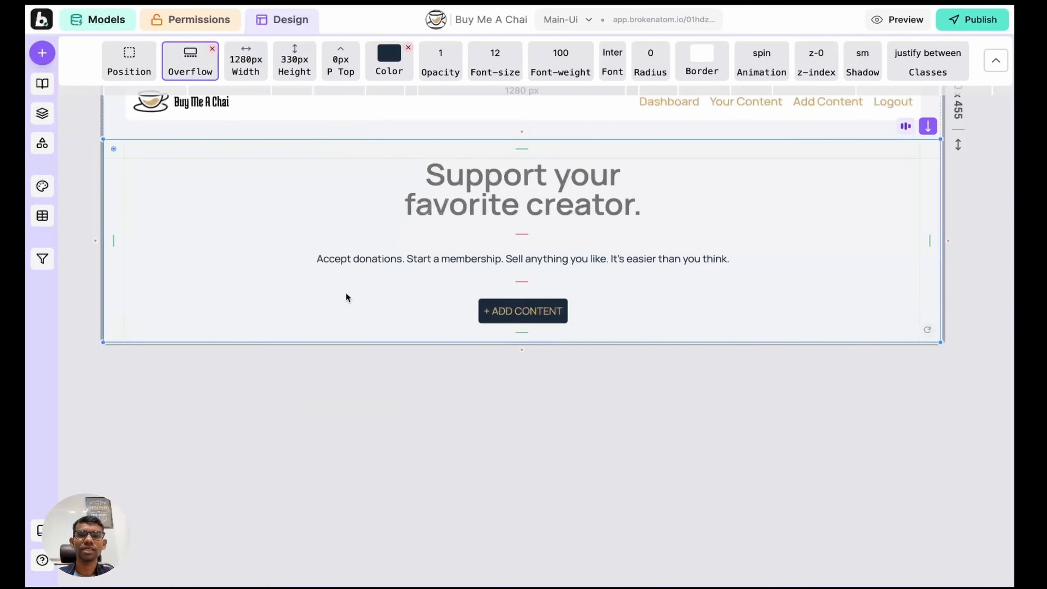
key(ctrl+Left)
key(ctrl+Right)
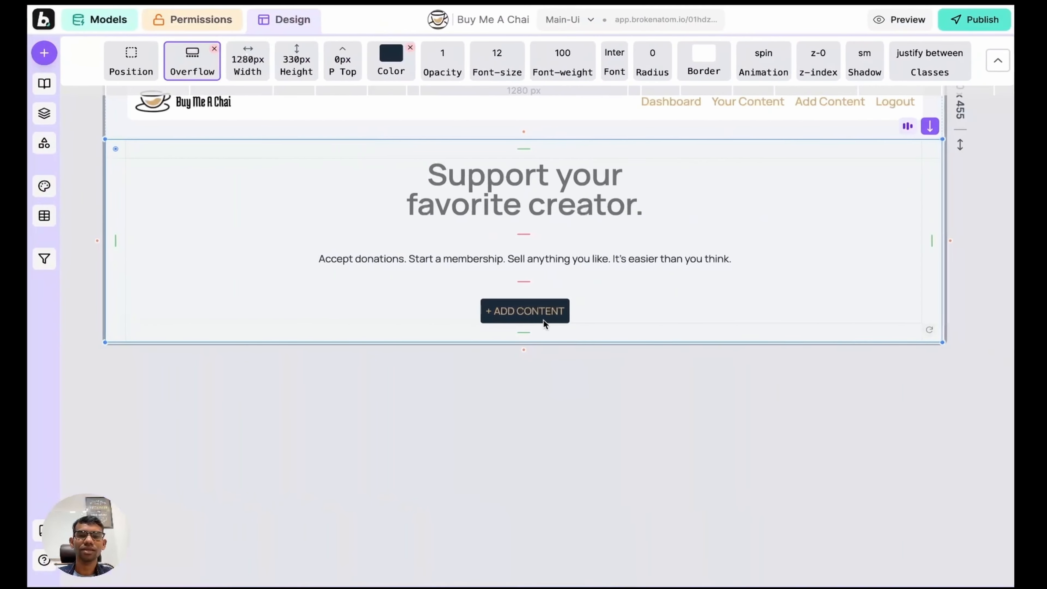
key(ctrl+Left)
key(ctrl+Right)
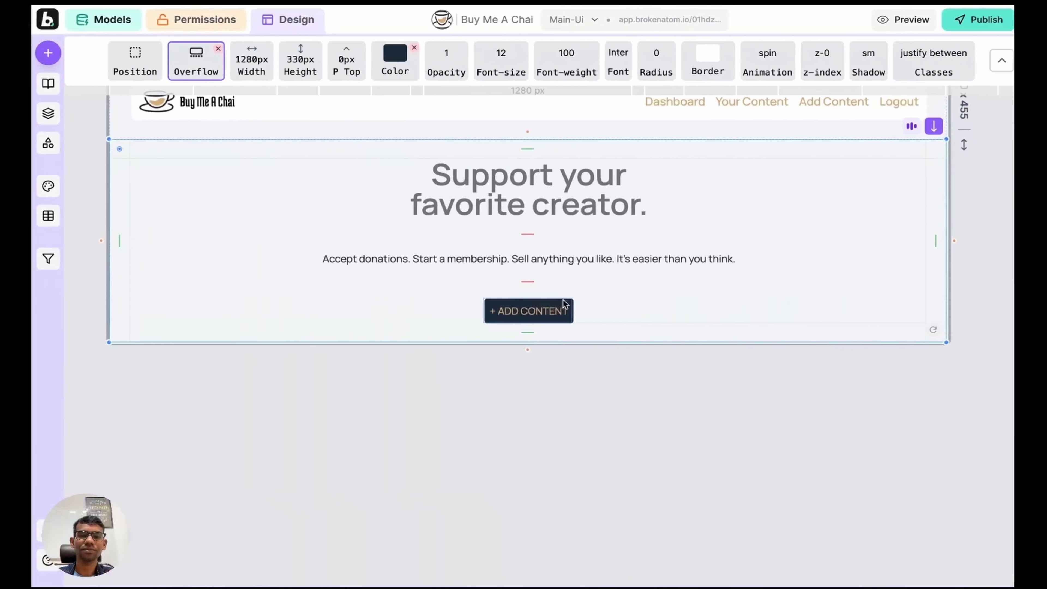
click(521, 311)
key(super+a)
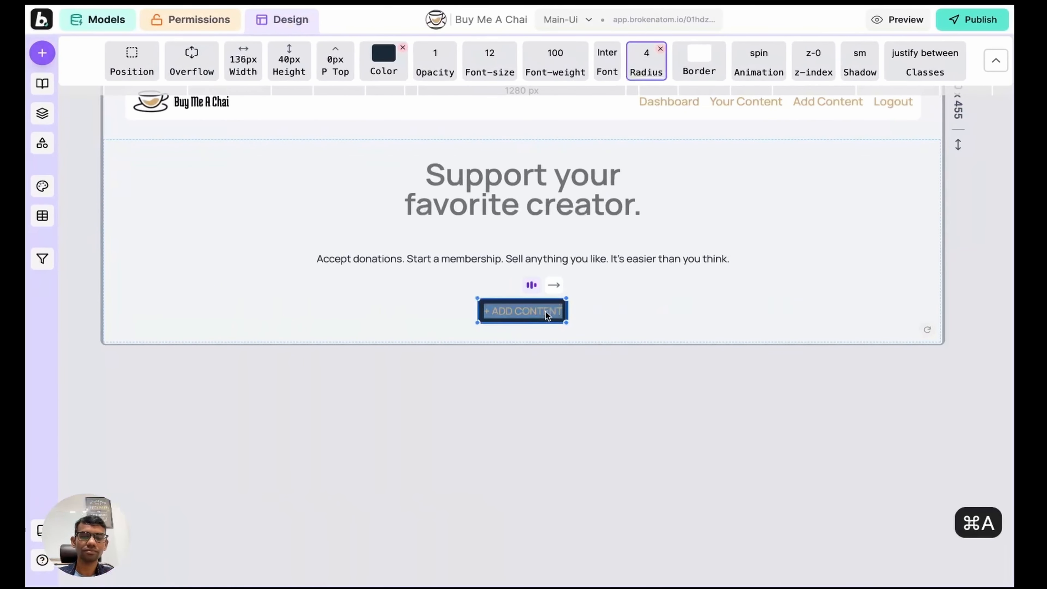
Step: Relabel the hero button '+ Add Content' with font weight 700 and font size 30
text(+ Add C)
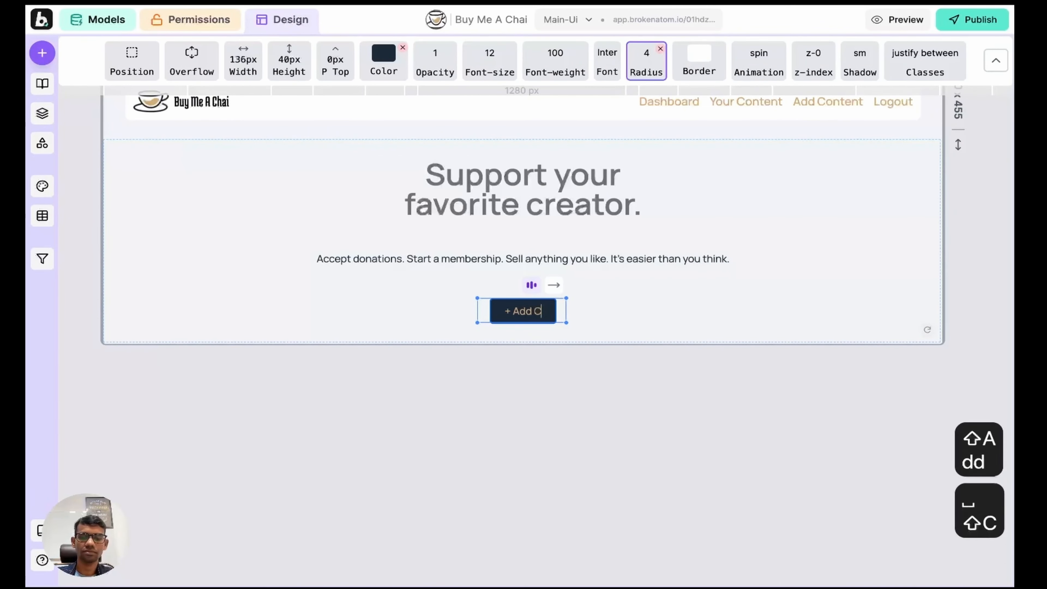
text(ontent)
key(Return)
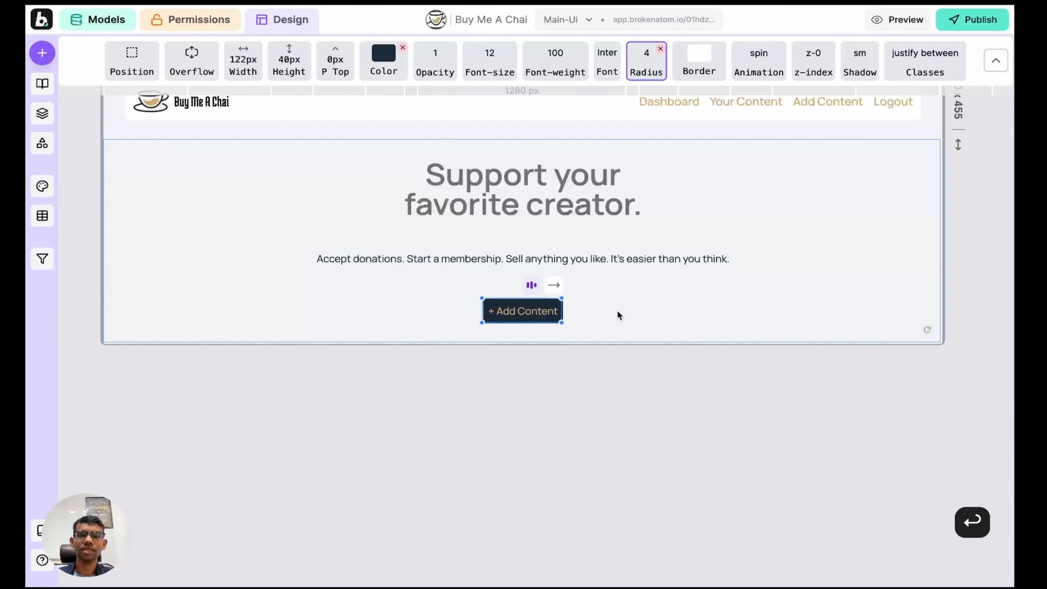
mouse_move(557, 56)
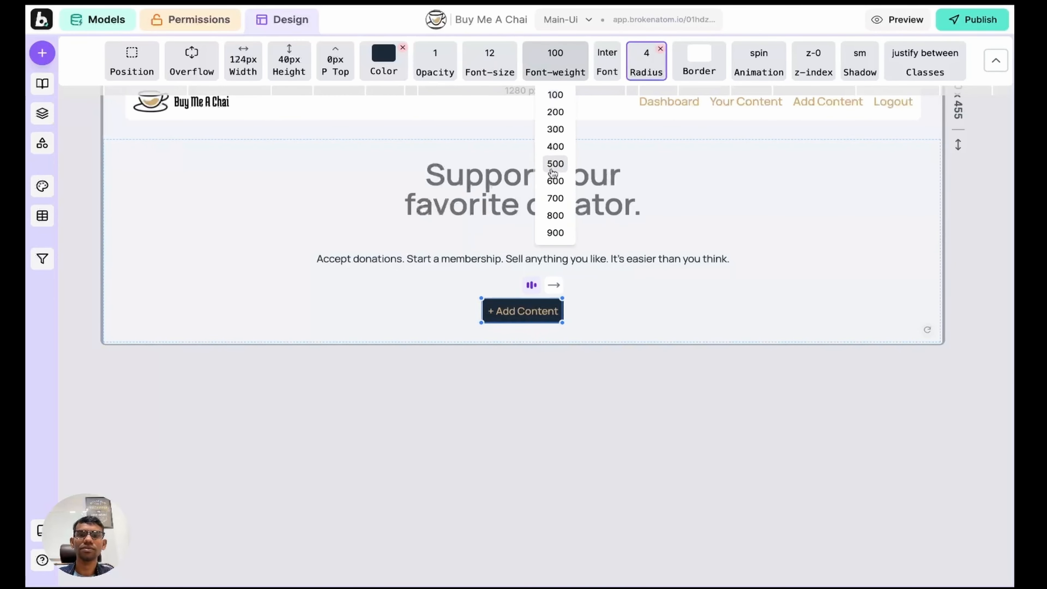
click(555, 198)
mouse_move(491, 62)
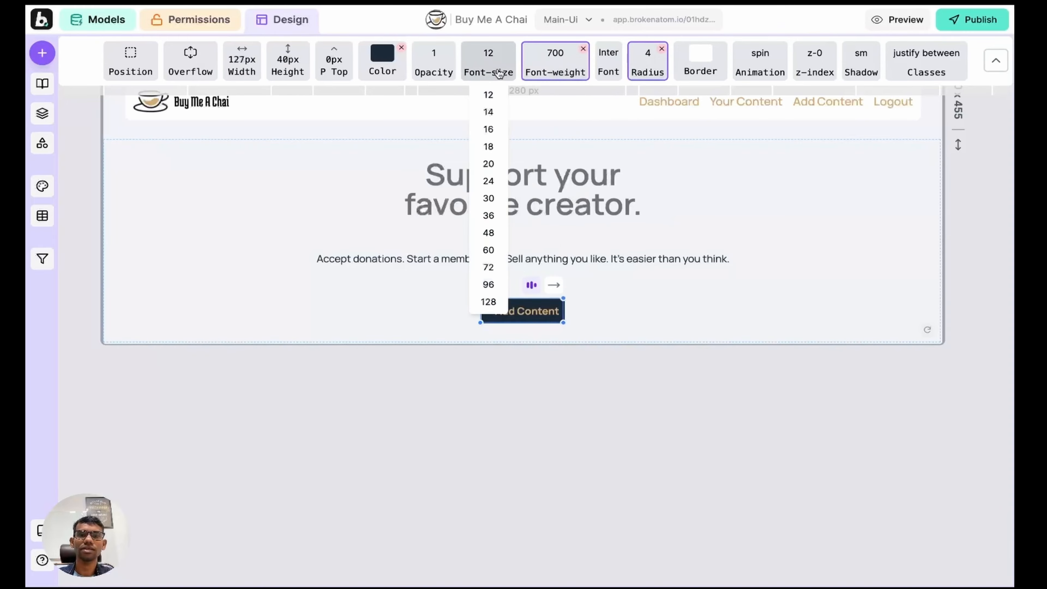
click(489, 198)
click(678, 207)
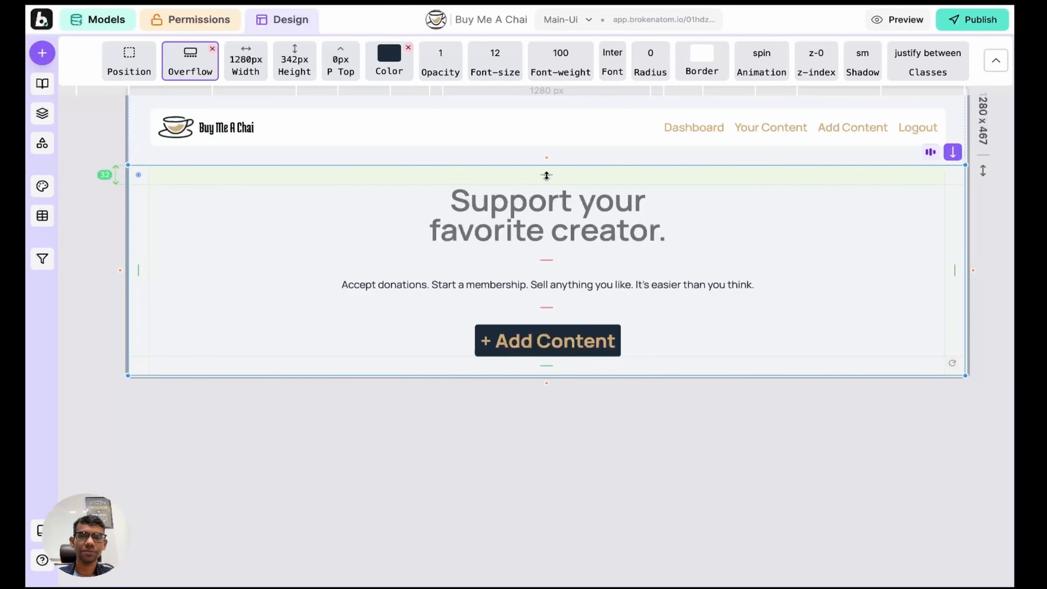
Step: Give the hero section 120px top padding, then browse the asset library down to the 3d-arrow image
drag(546, 176, 535, 230)
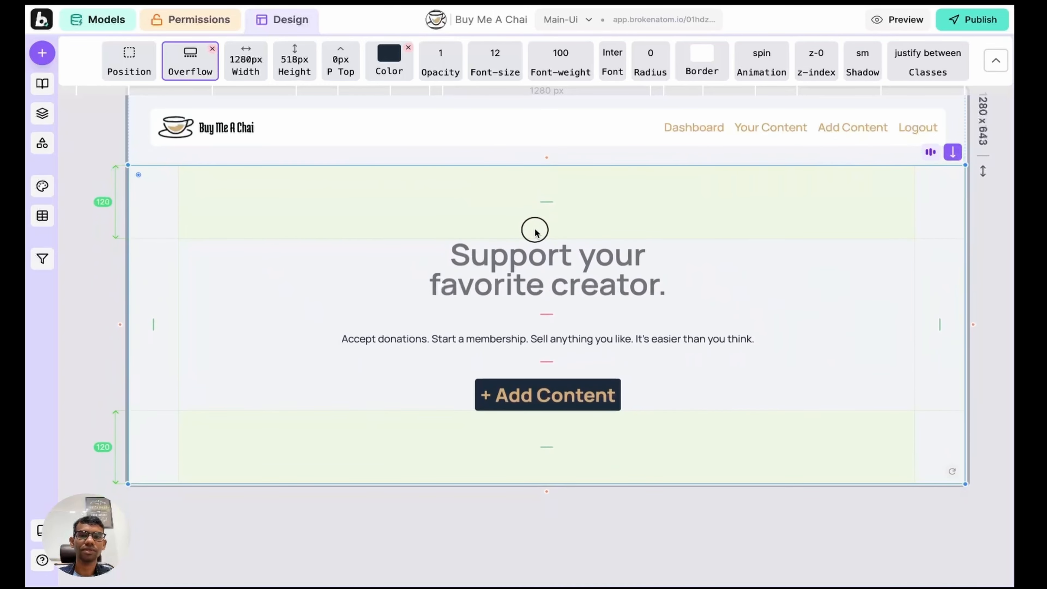
scroll(595, 192, down, 3)
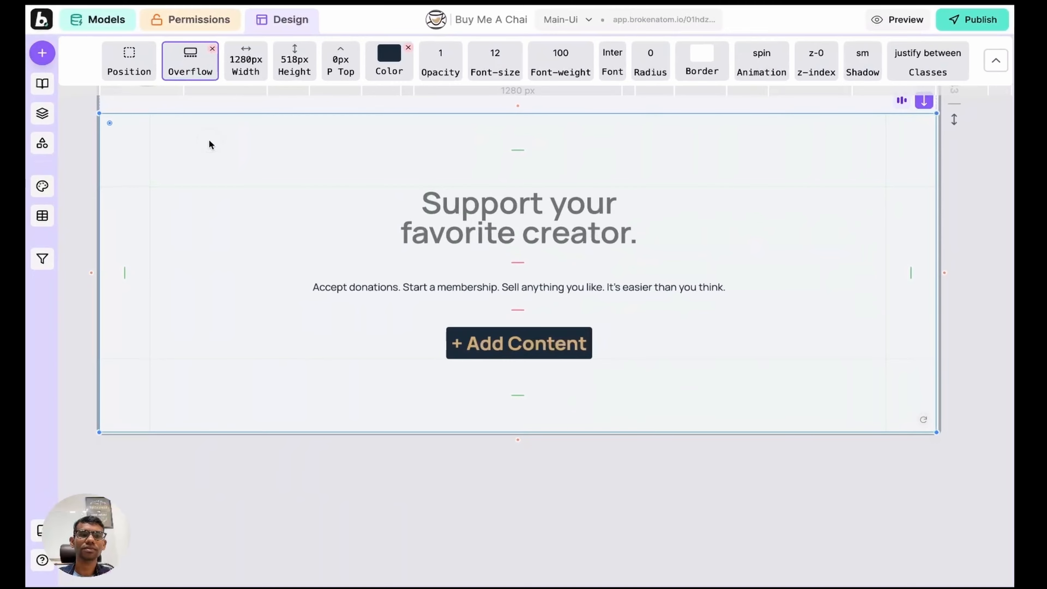
click(209, 141)
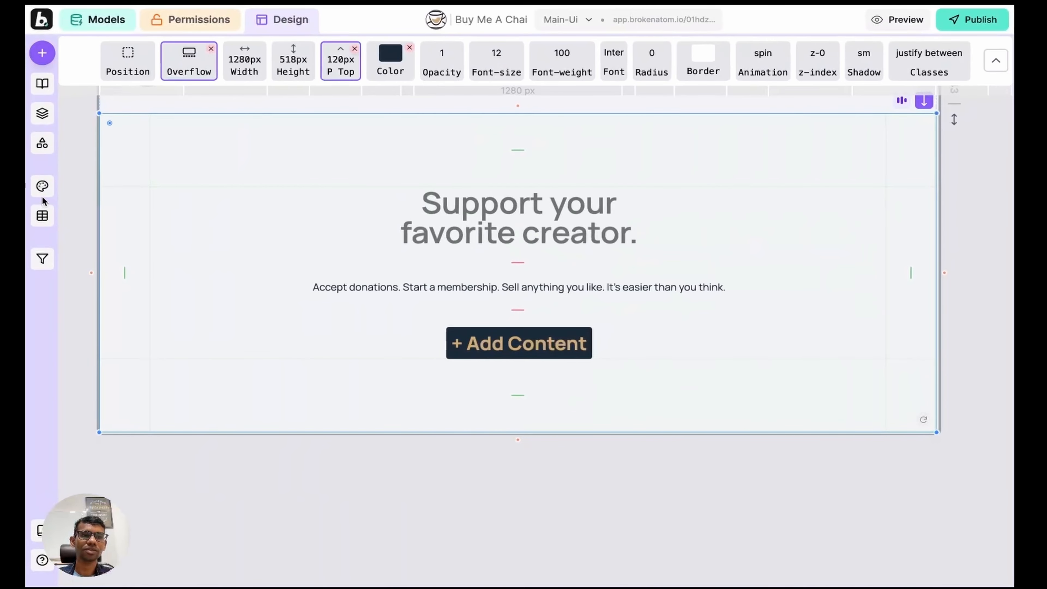
click(43, 144)
scroll(330, 369, down, 10)
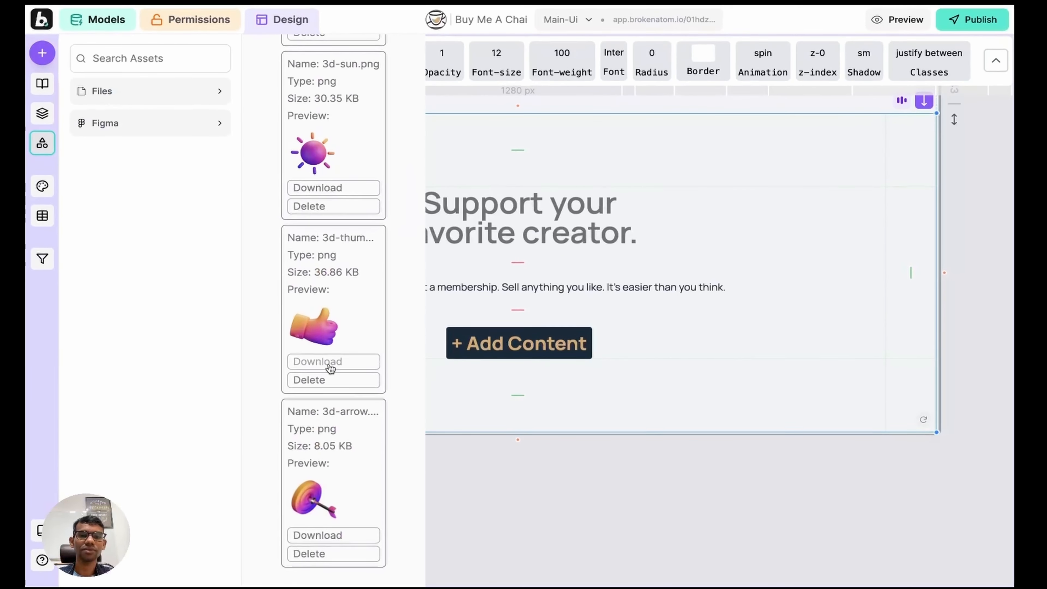
Step: Add the dartboard arrow image to the hero and size it 160 × 160 px
drag(326, 499, 474, 407)
click(42, 143)
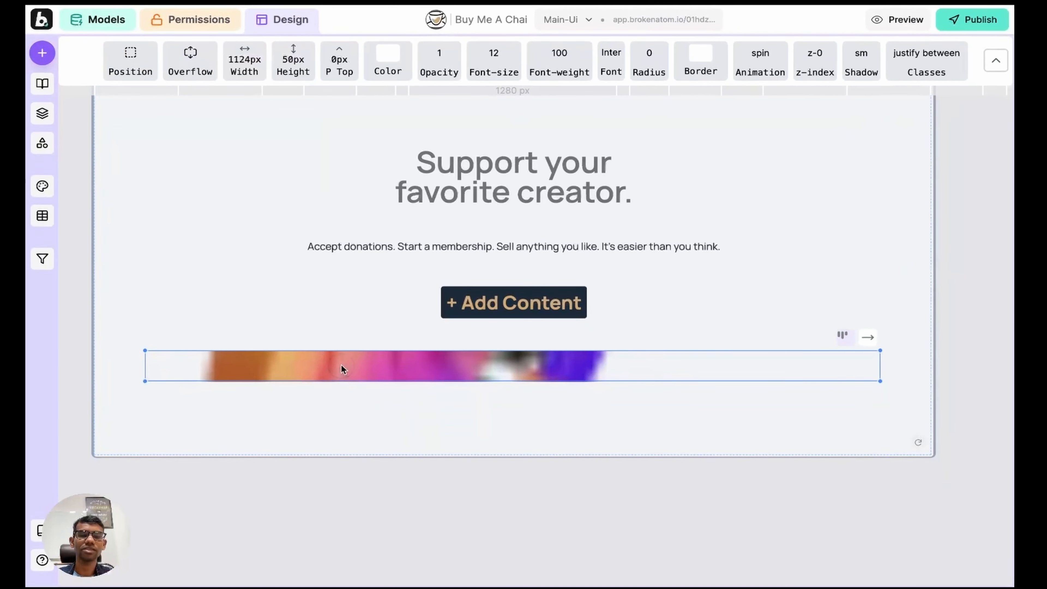
click(245, 62)
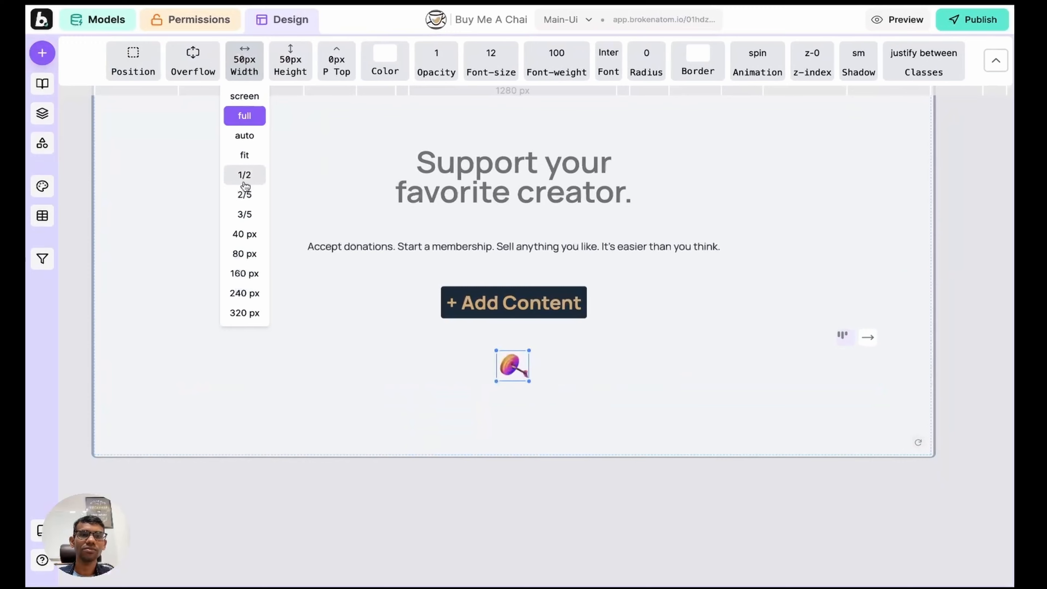
click(243, 271)
click(291, 61)
click(290, 272)
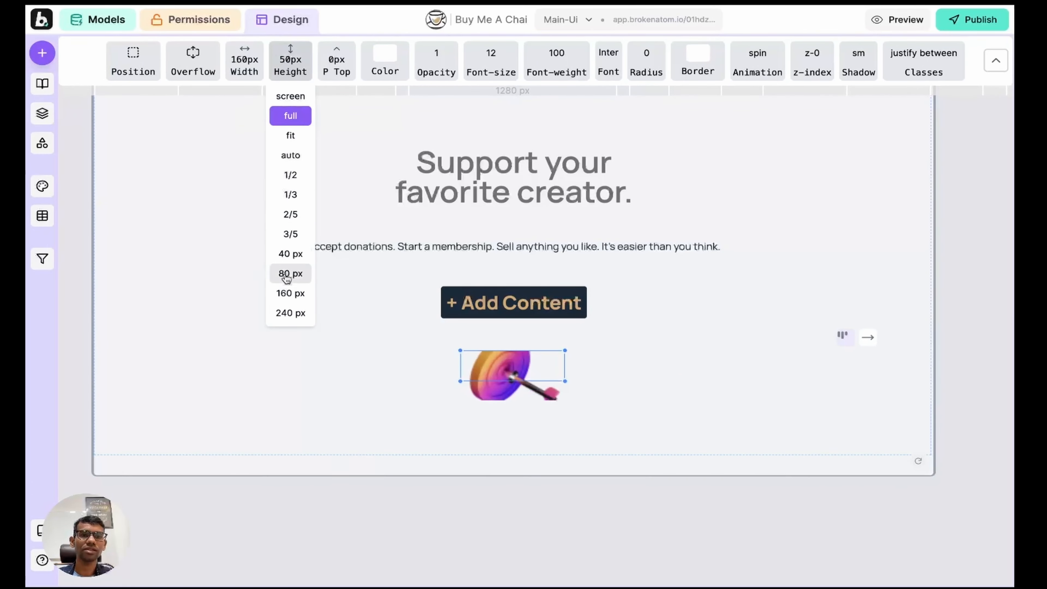
Step: Set the dartboard image's position to Absolute so it floats over the heading
click(314, 338)
click(506, 387)
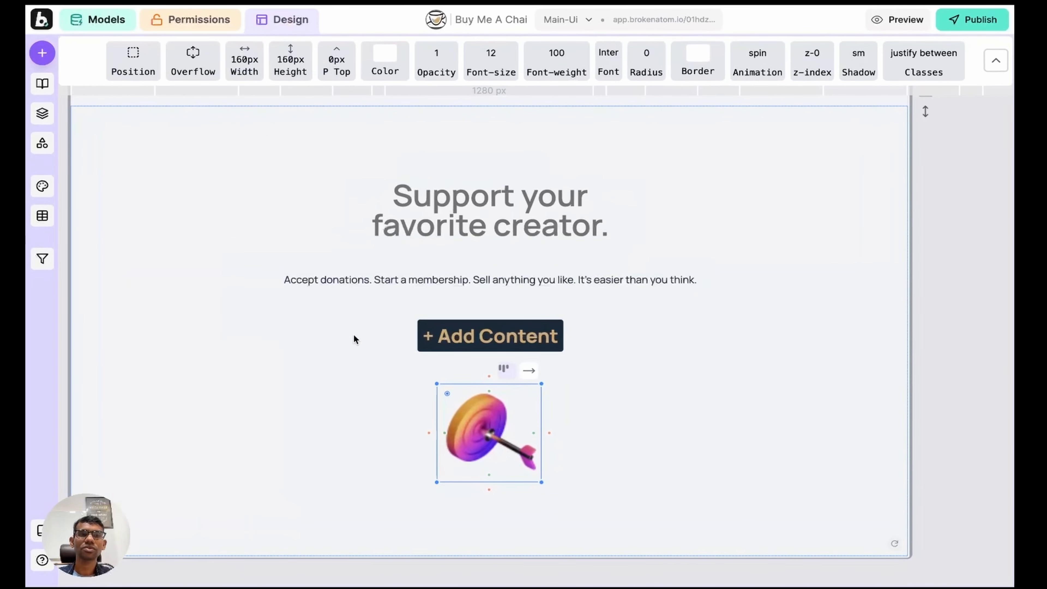
scroll(354, 335, down, 2)
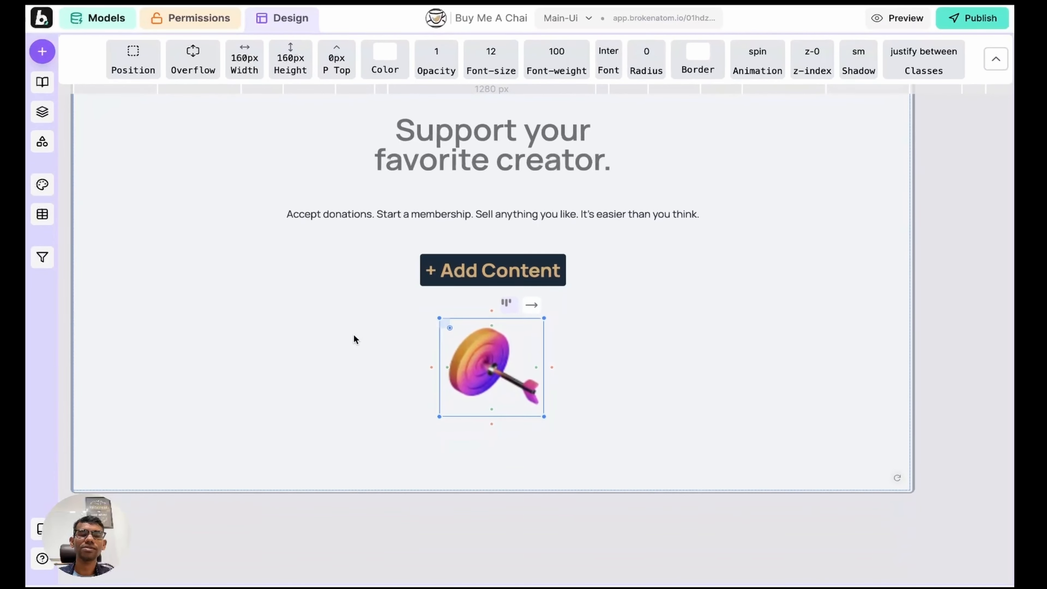
click(133, 62)
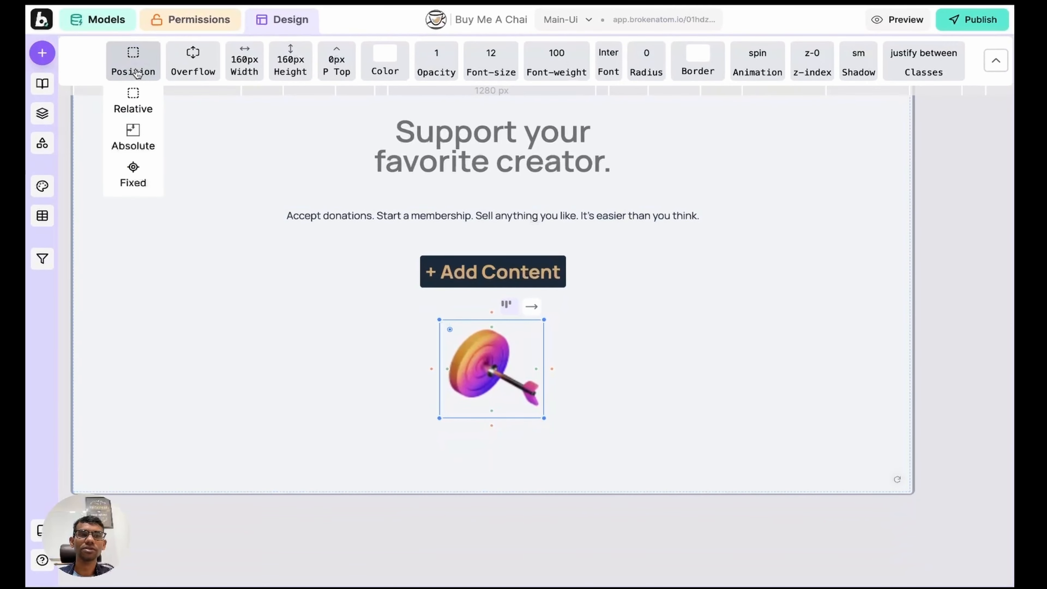
click(136, 139)
scroll(263, 202, up, 3)
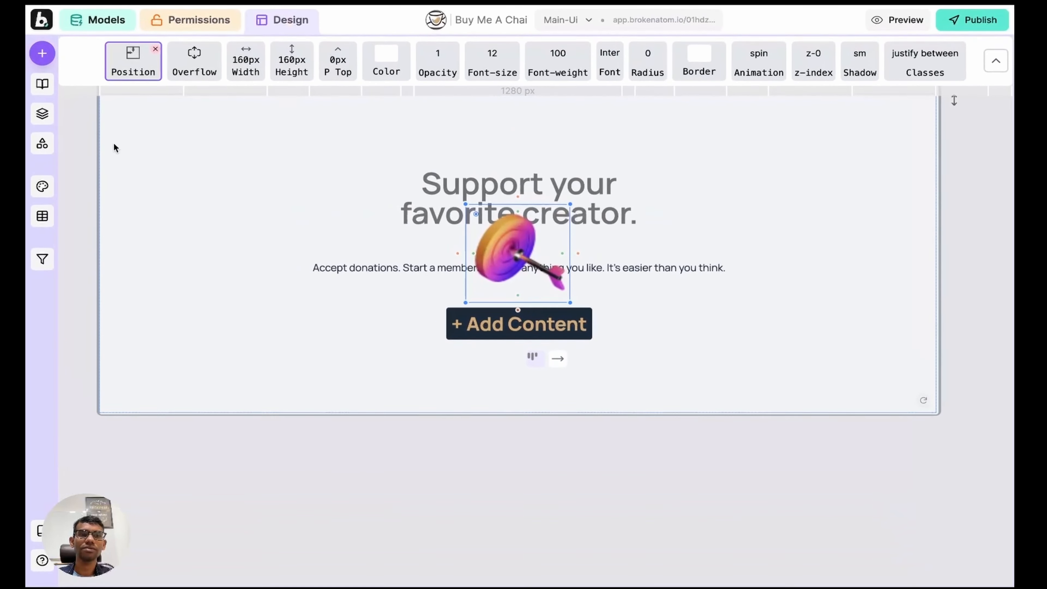
click(245, 151)
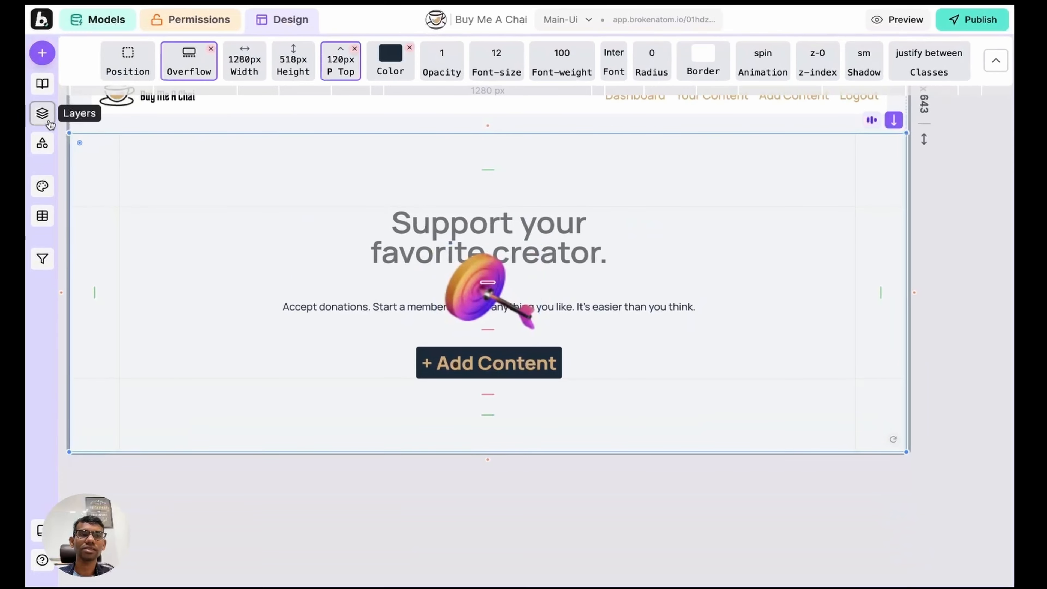
Step: Append 'relative' to the hero section's Custom Styles
click(43, 113)
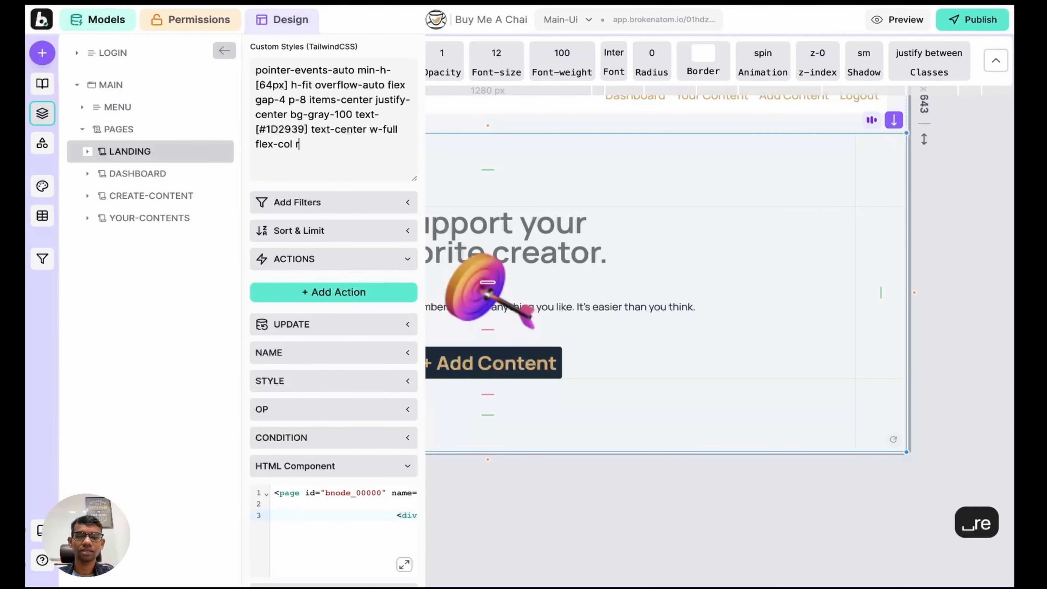
text(elative)
key(shift+Return)
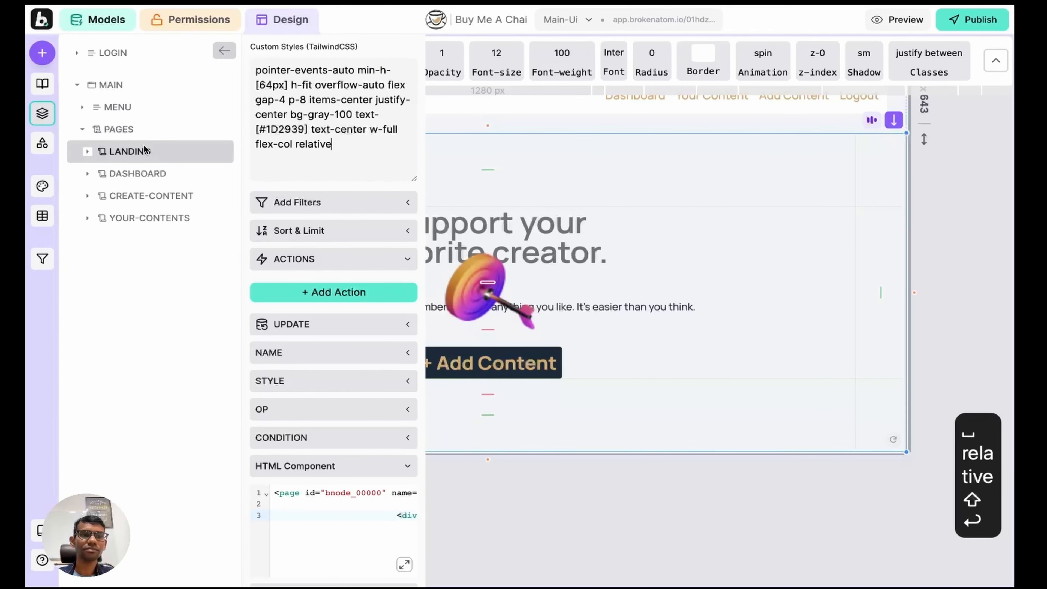
click(43, 114)
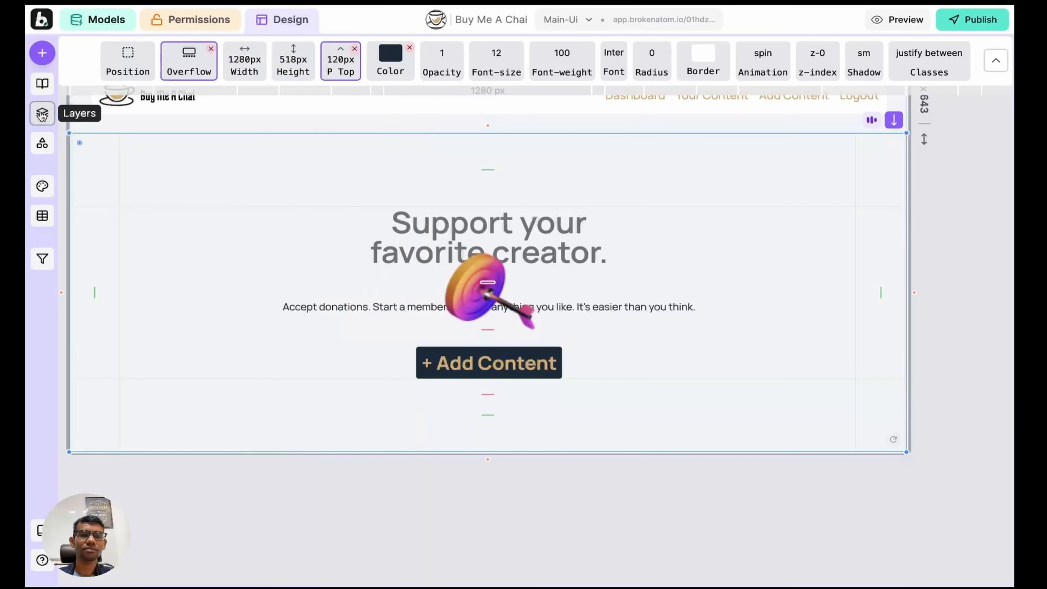
Step: Select the dartboard image and bring up its custom styles in Layers
click(465, 264)
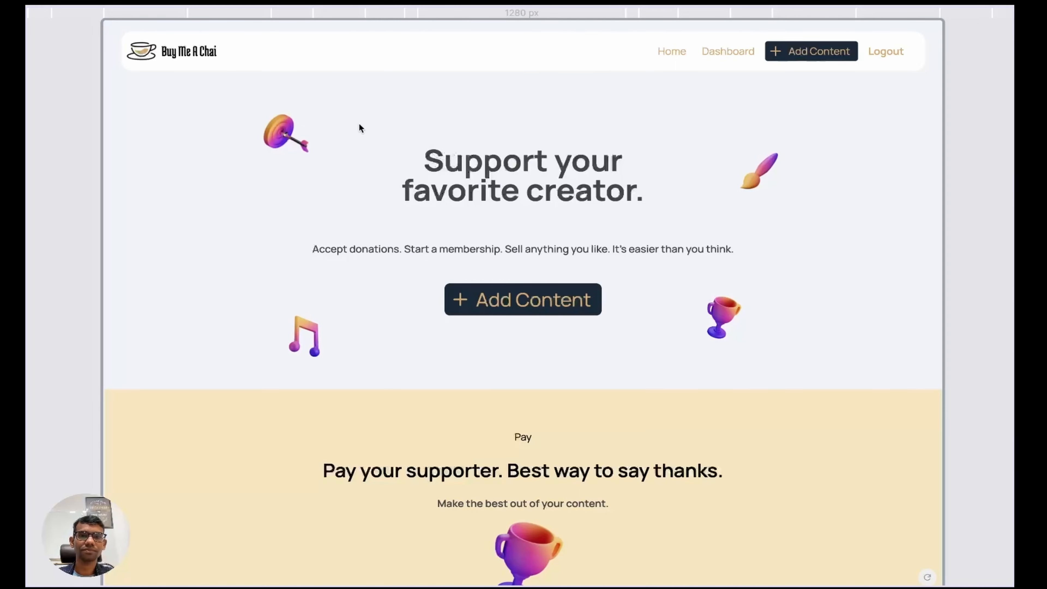
click(297, 223)
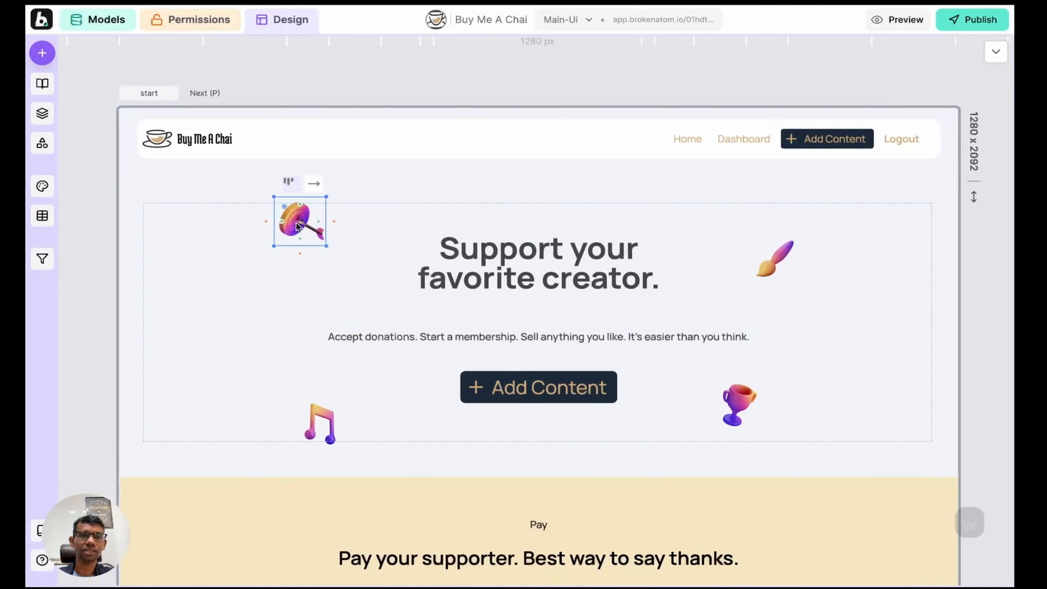
click(41, 113)
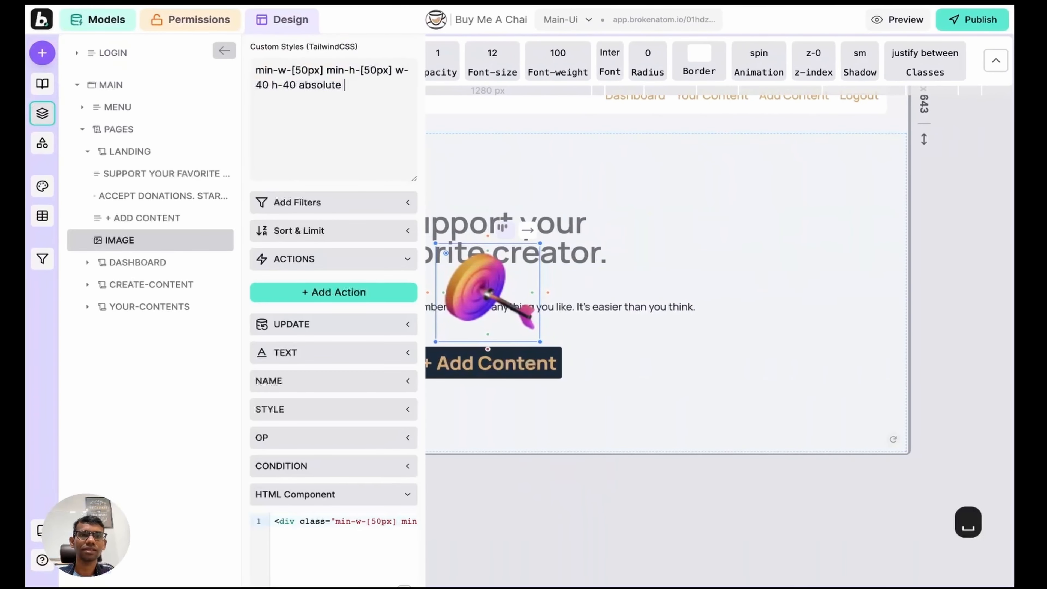
Step: Add left-[200px] top-[-10px] to the image styles and shrink w-40 h-40 to w-20 h-20
text(eft-[200px] top-[-10px])
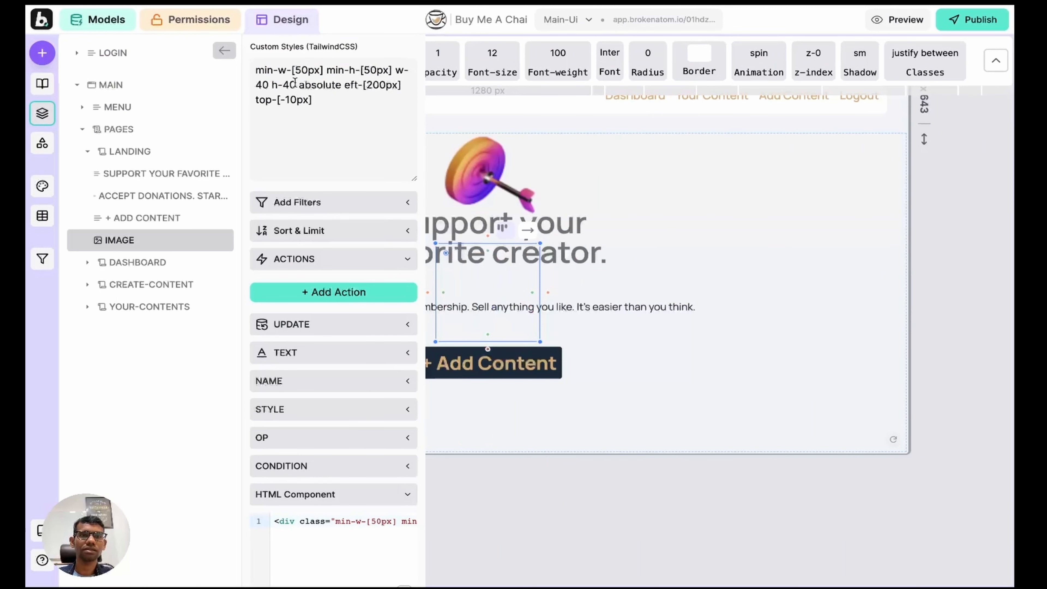
key(BackSpace)
key(BackSpace)
text(20)
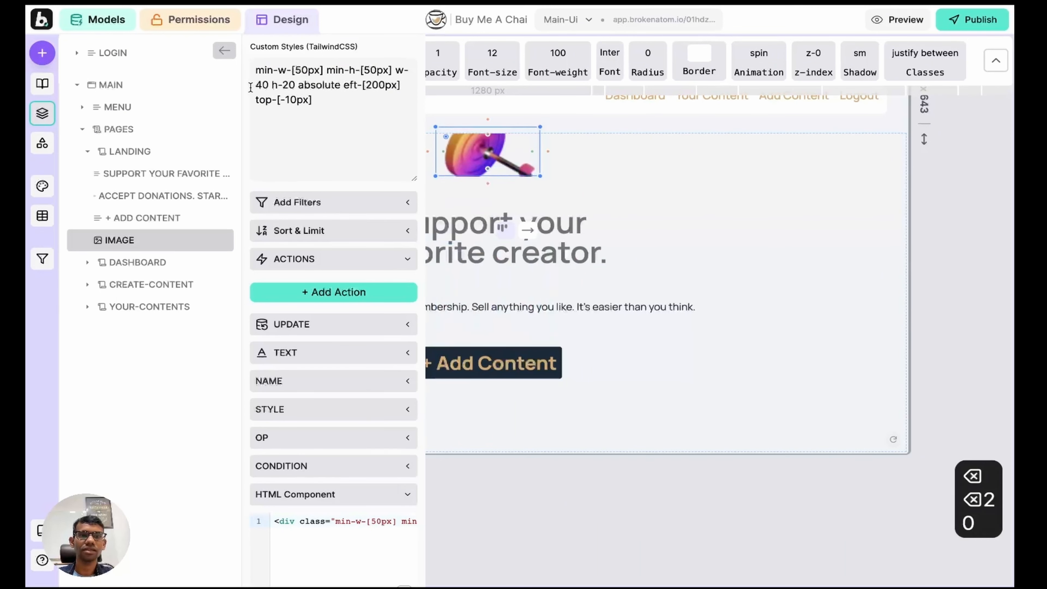
click(267, 85)
key(BackSpace)
key(BackSpace)
text(2)
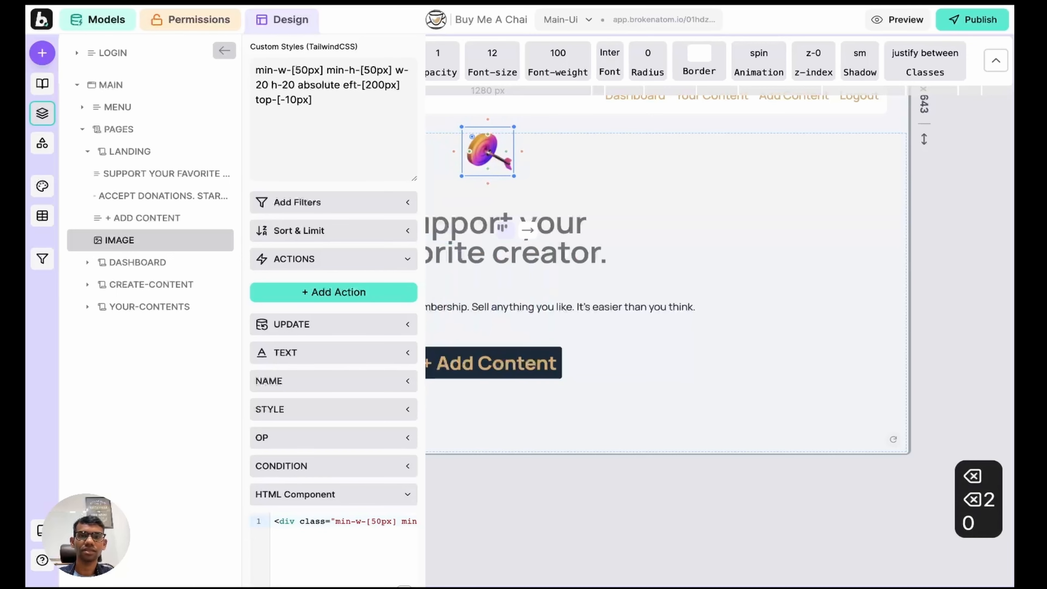
key(shift+Return)
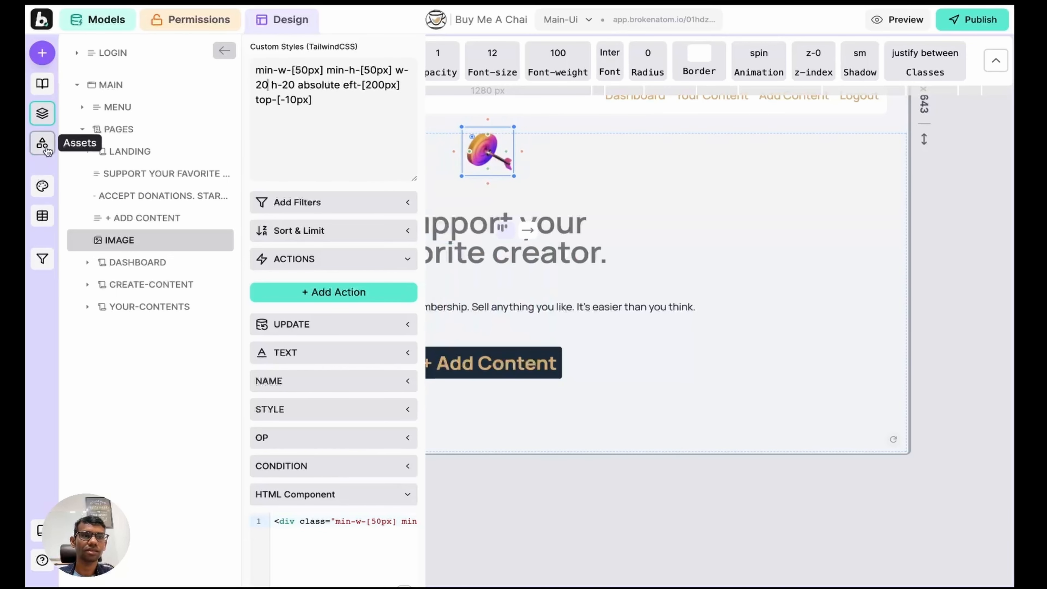
Step: Correct the misspelled left-[200px] offset in the dartboard image's Custom Styles
click(42, 113)
click(214, 234)
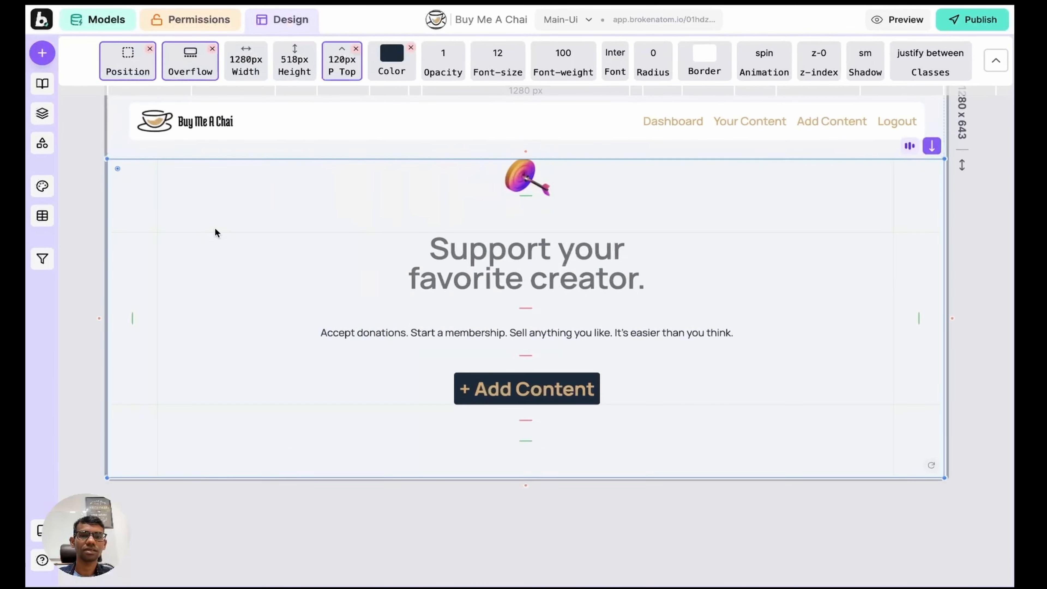
click(508, 186)
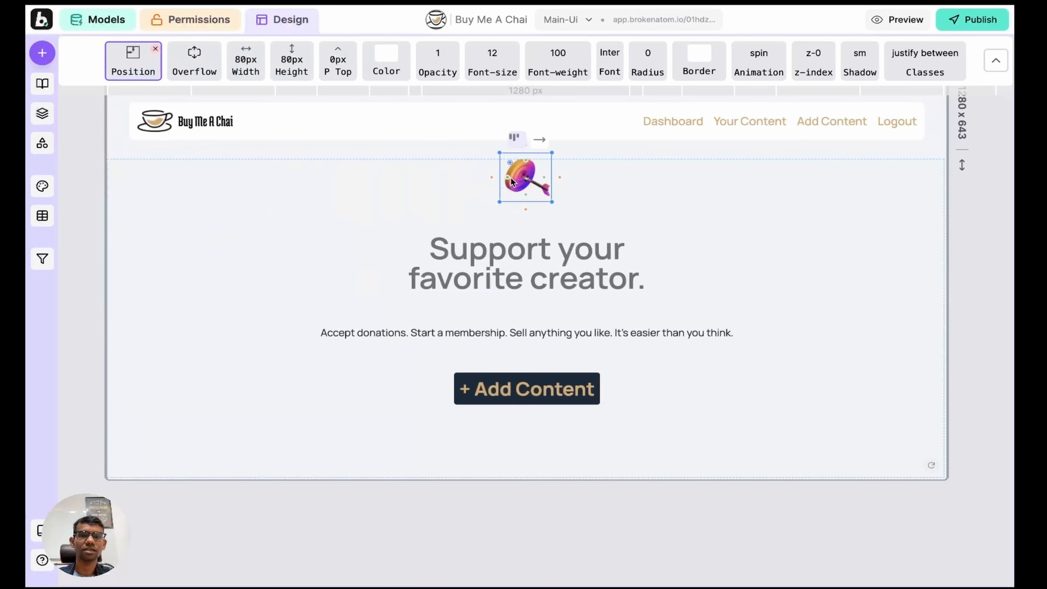
click(42, 114)
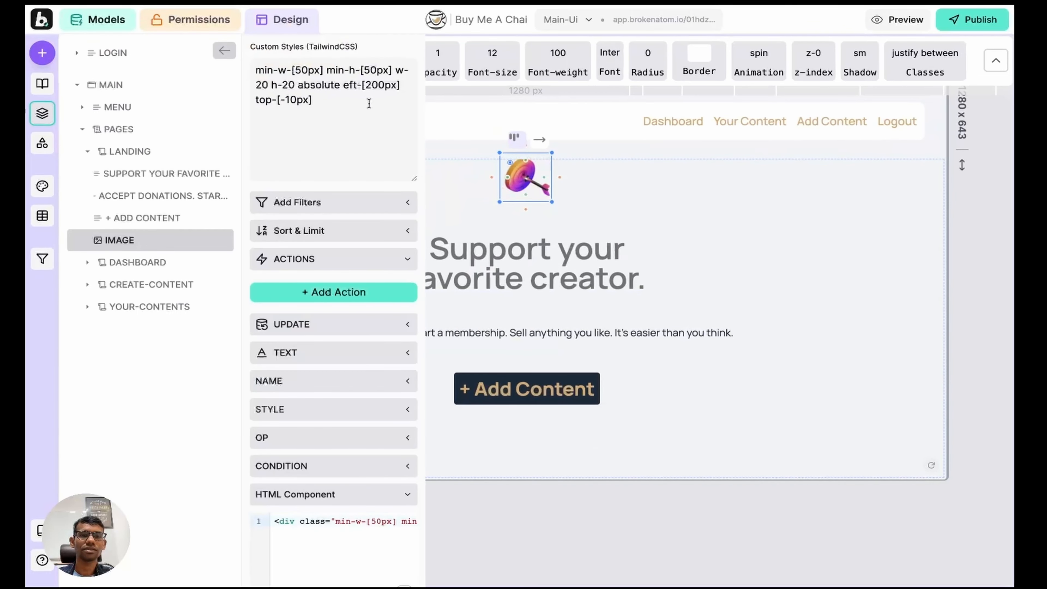
click(346, 86)
key(shift+Return)
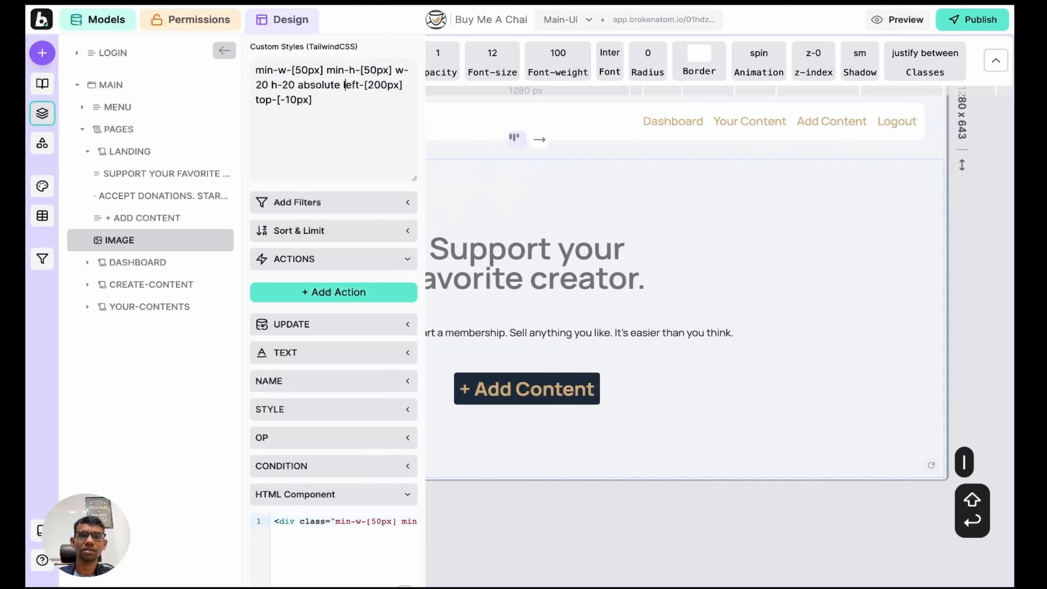
click(42, 114)
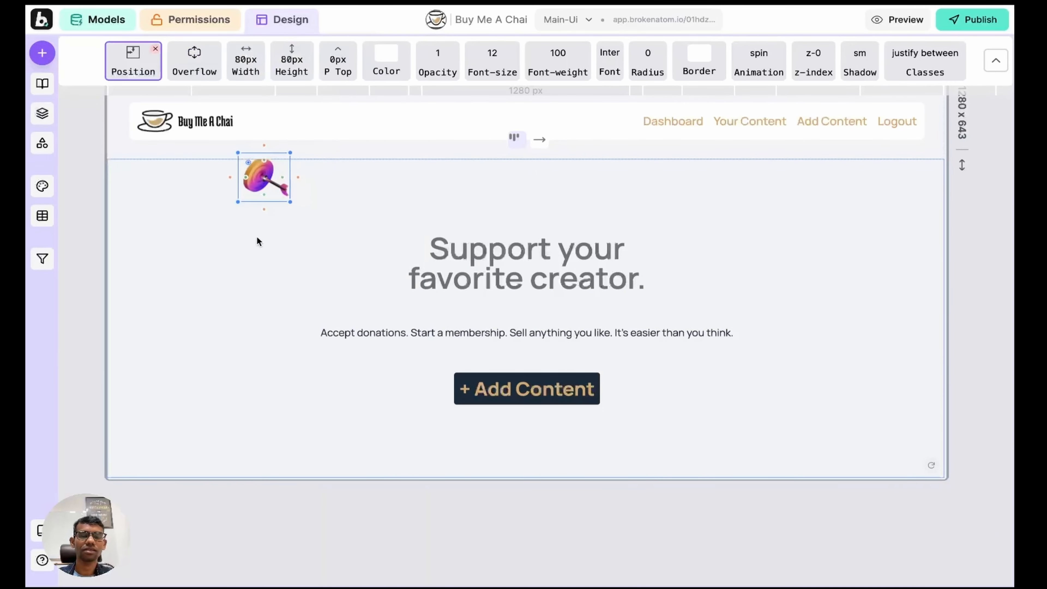
Step: Browse the asset library of uploaded images such as brush.png
click(41, 145)
scroll(579, 228, left, 3)
scroll(579, 228, down, 2)
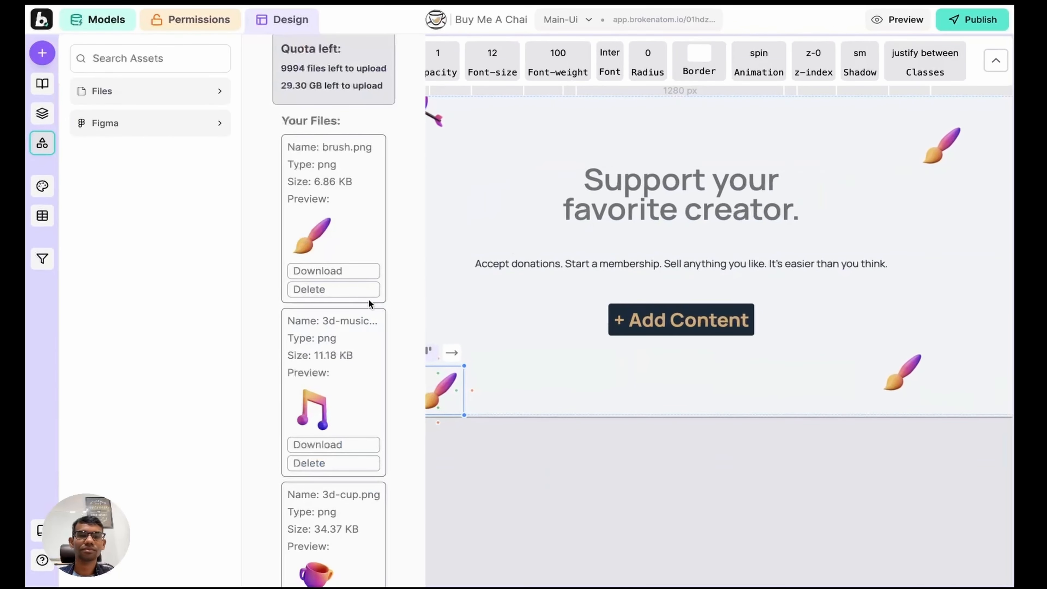
Step: Swap the selected hero images for the music note and cup assets
click(313, 417)
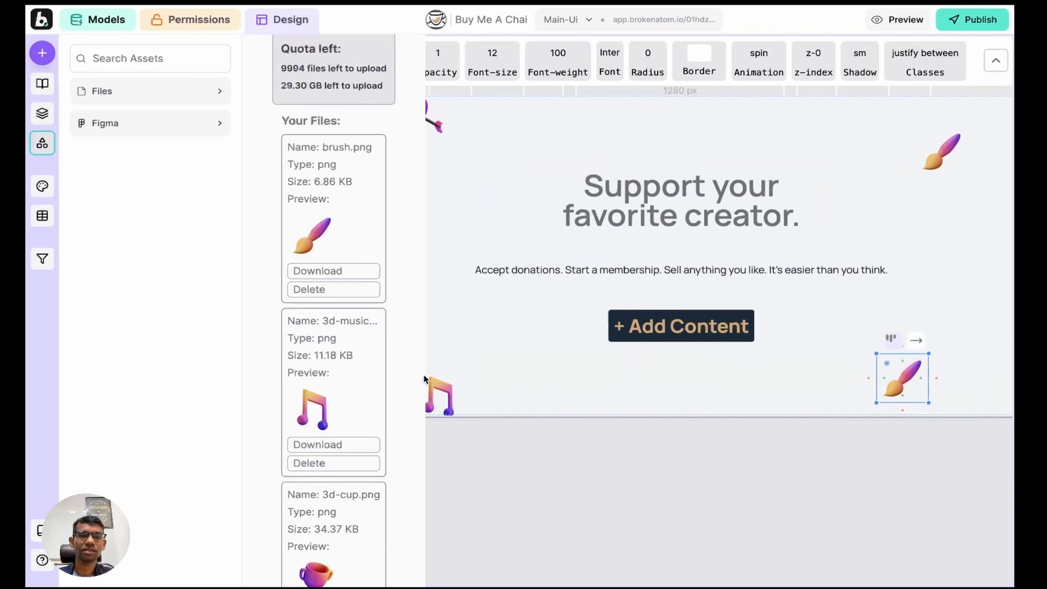
scroll(319, 387, down, 5)
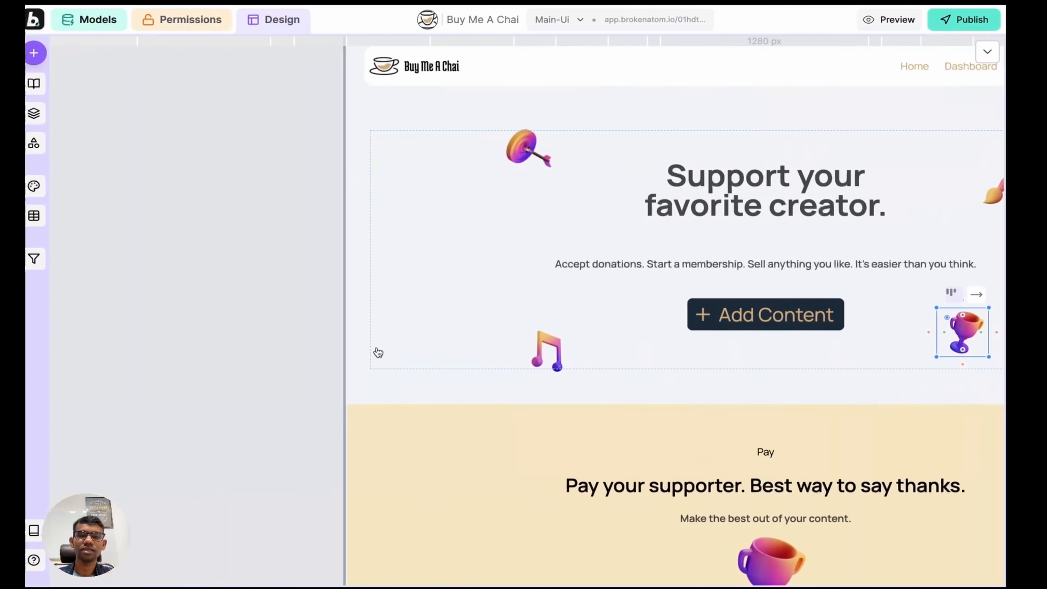
click(222, 304)
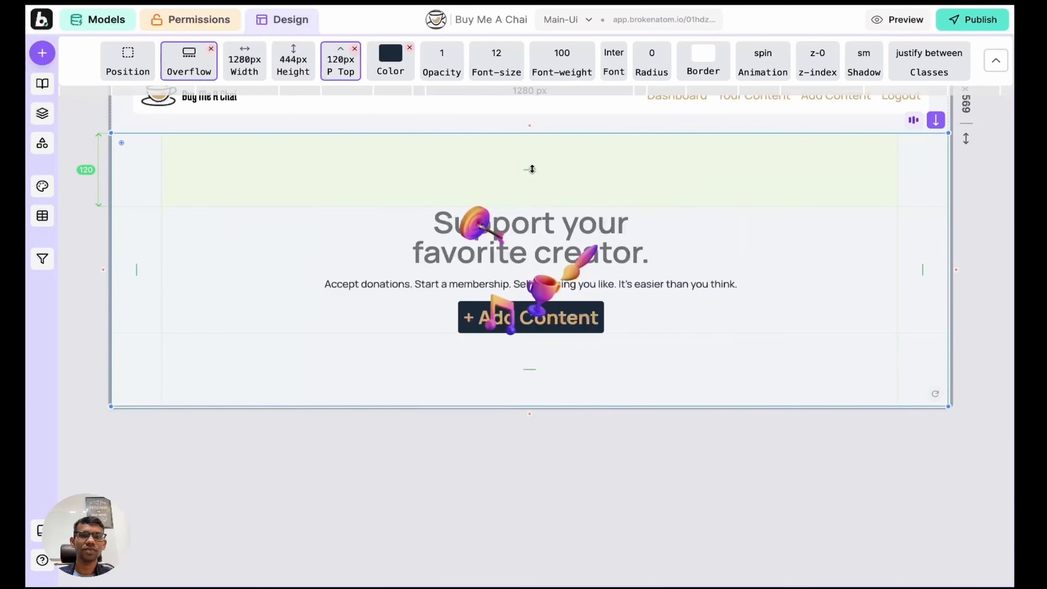
Step: Increase the hero's inner content container padding to 72
drag(530, 168, 528, 133)
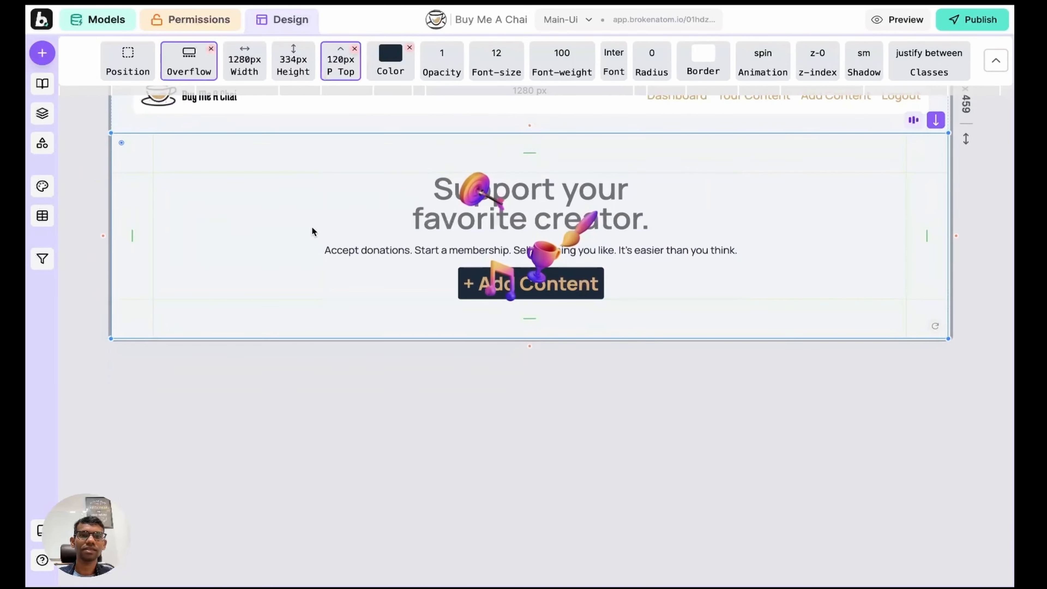
click(346, 197)
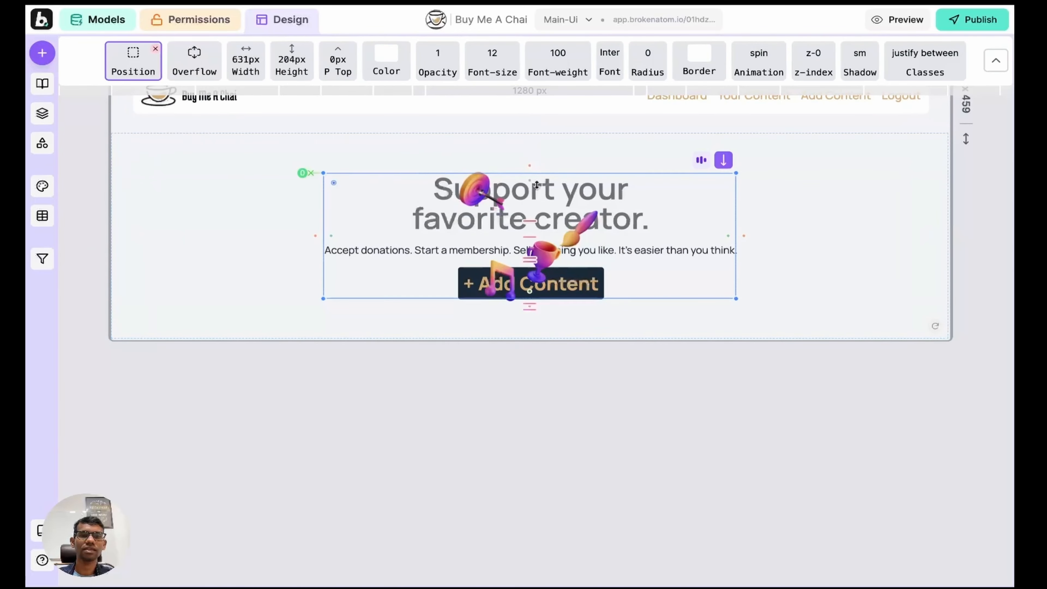
drag(529, 182, 531, 254)
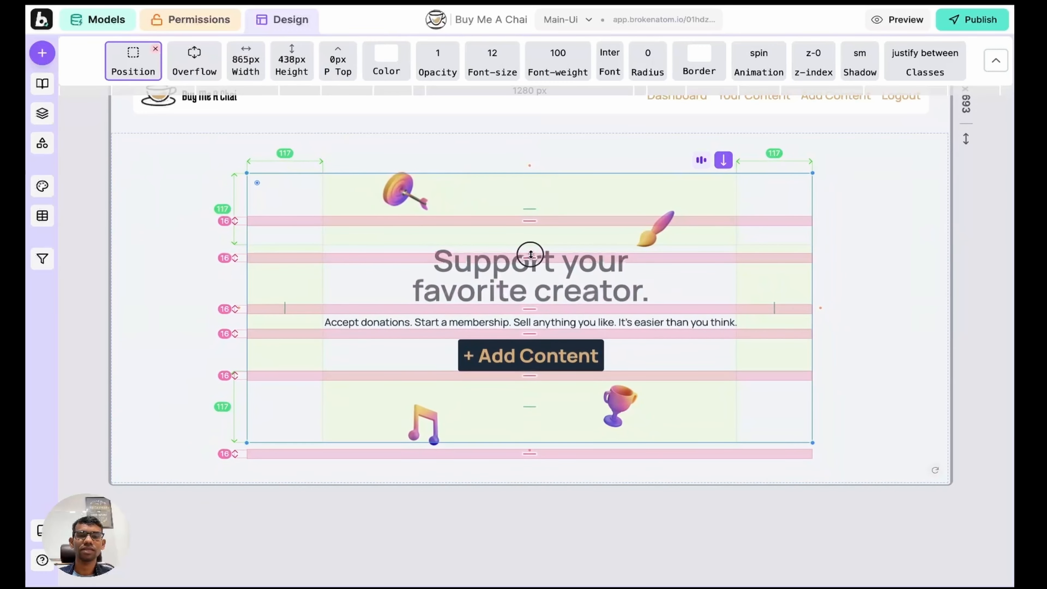
Step: Grow the hero column's row gap from 16 to 46 between heading, tagline and button
scroll(496, 148, down, 1)
scroll(496, 148, right, 1)
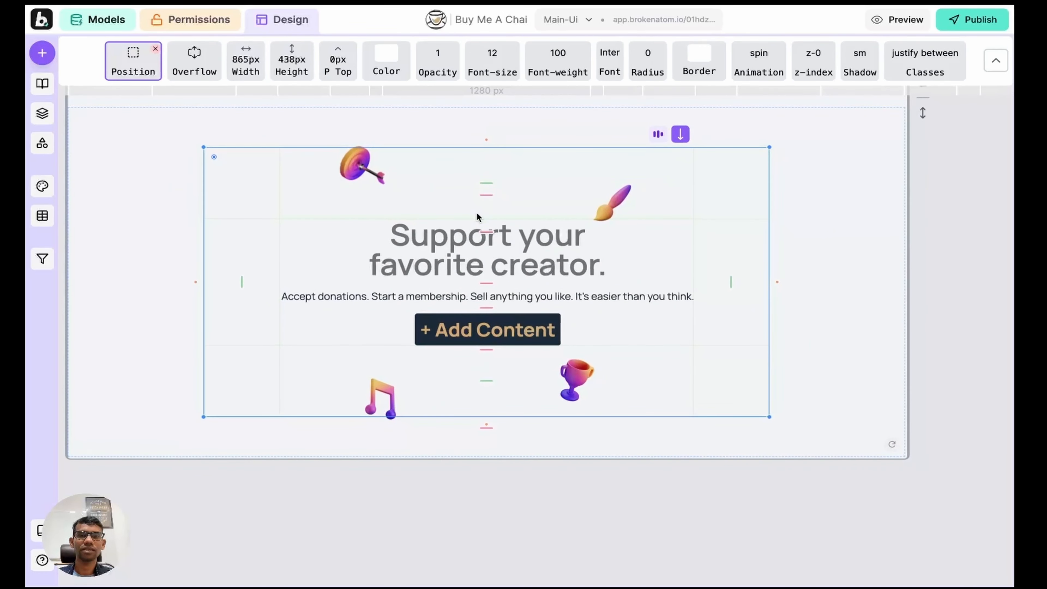
drag(487, 195, 487, 214)
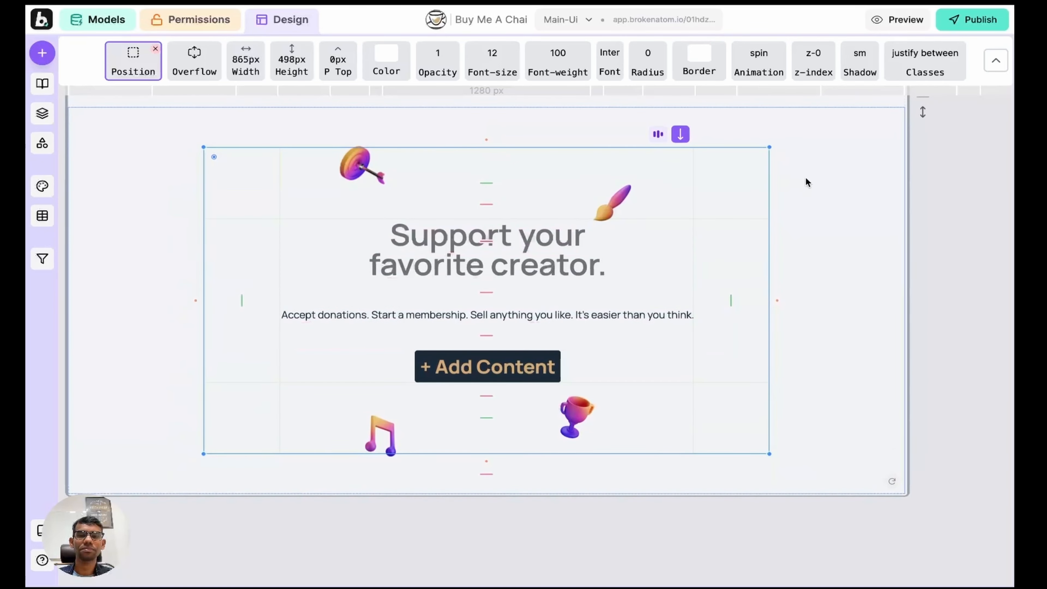
click(809, 180)
Step: Give the + Add Content button a go-to-page action targeting the create-content page
click(525, 330)
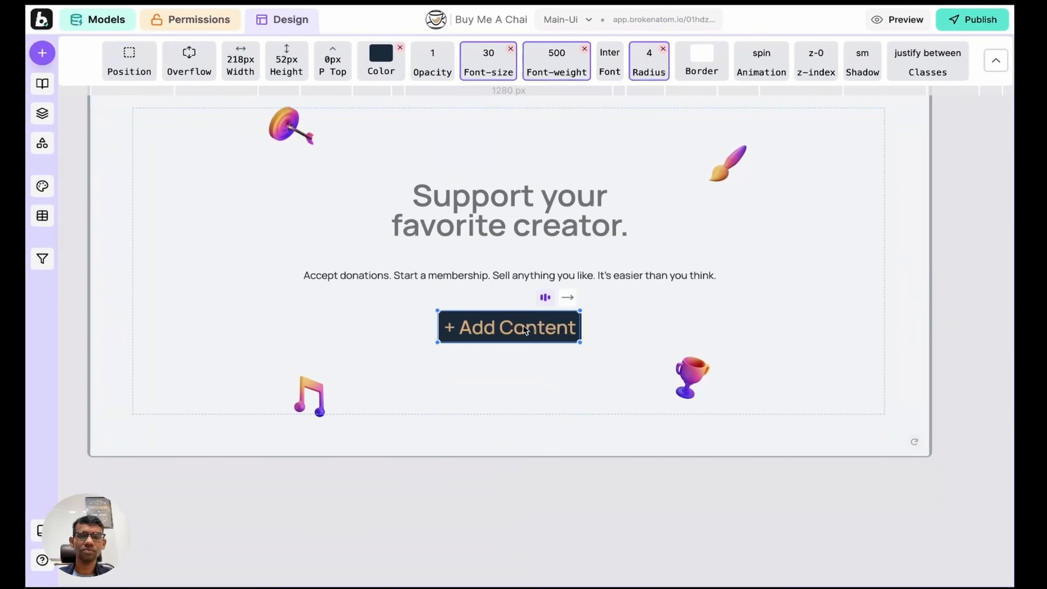
click(43, 113)
click(322, 291)
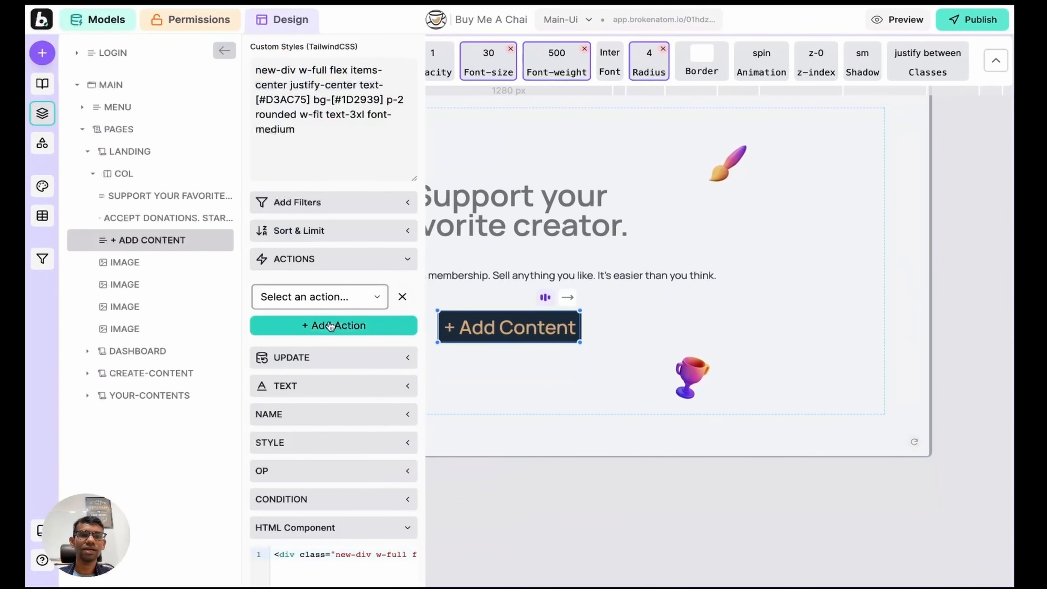
click(326, 298)
key(g)
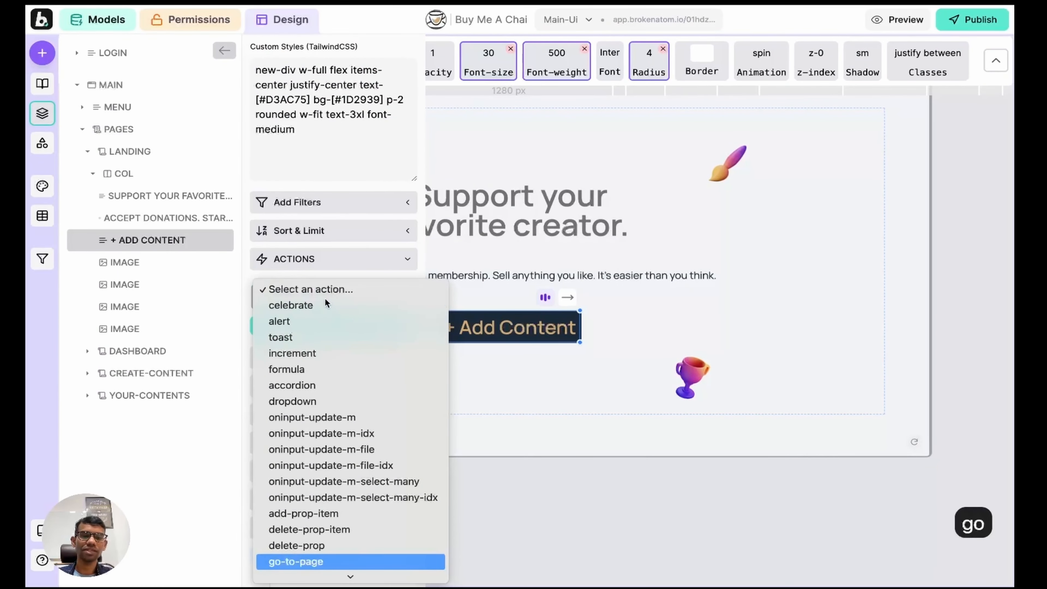
key(Return)
click(314, 339)
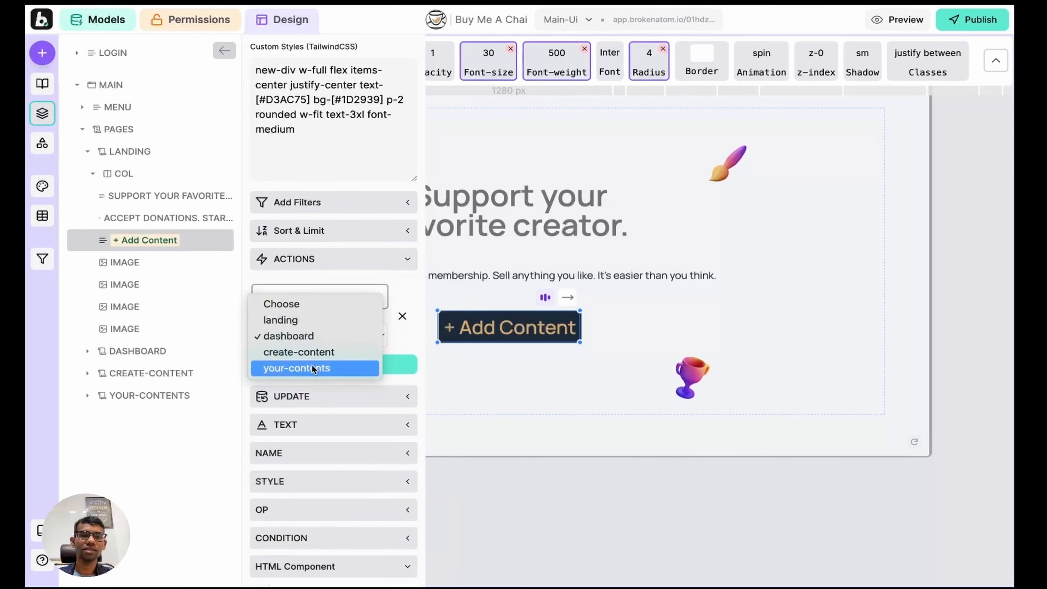
click(315, 354)
click(42, 113)
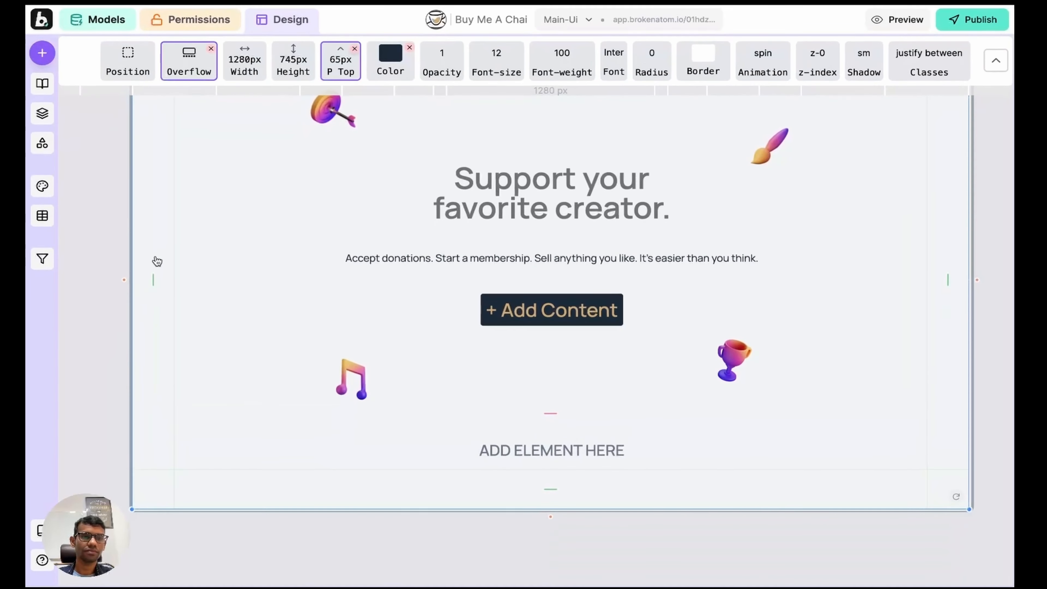
Step: Narrow the hero's side padding and select the ADD ELEMENT HERE row below it
drag(153, 278, 84, 273)
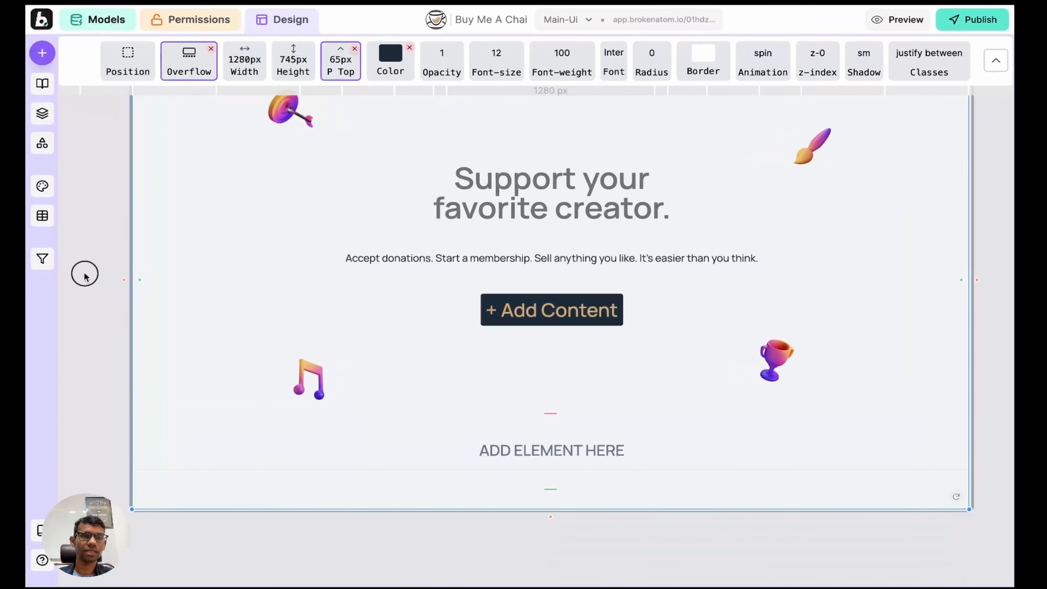
scroll(333, 252, down, 3)
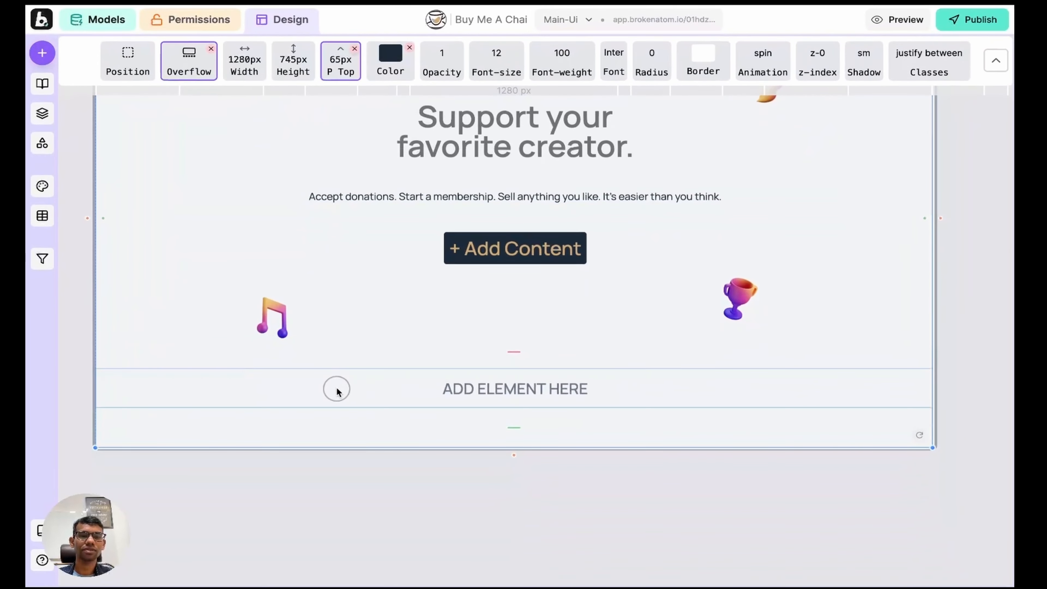
click(334, 388)
Step: Copy the primary background colour #F5E5C1 from design.md in VS Code
scroll(352, 257, down, 1)
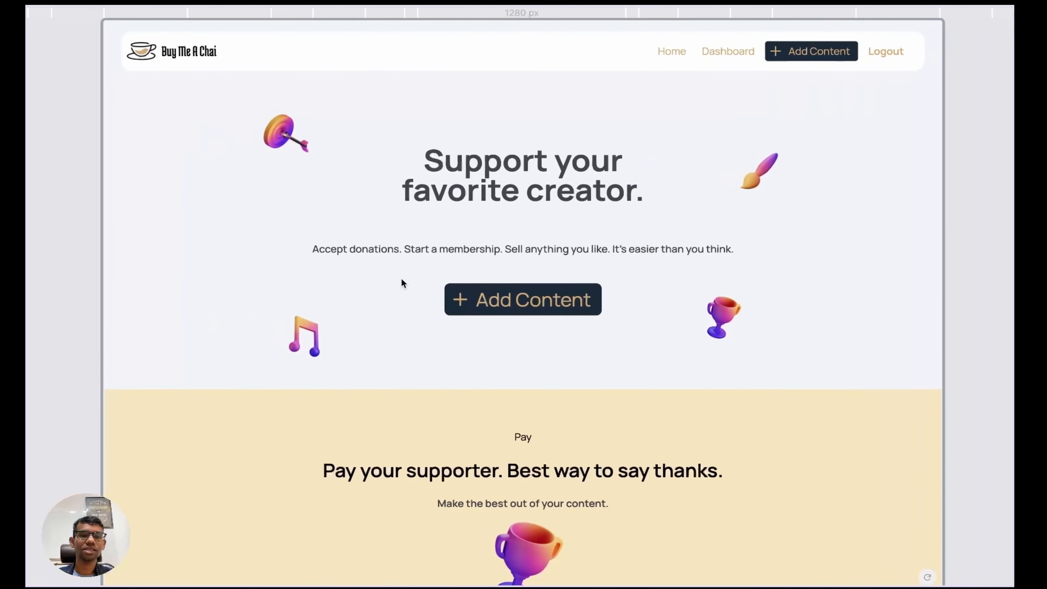
scroll(282, 330, down, 5)
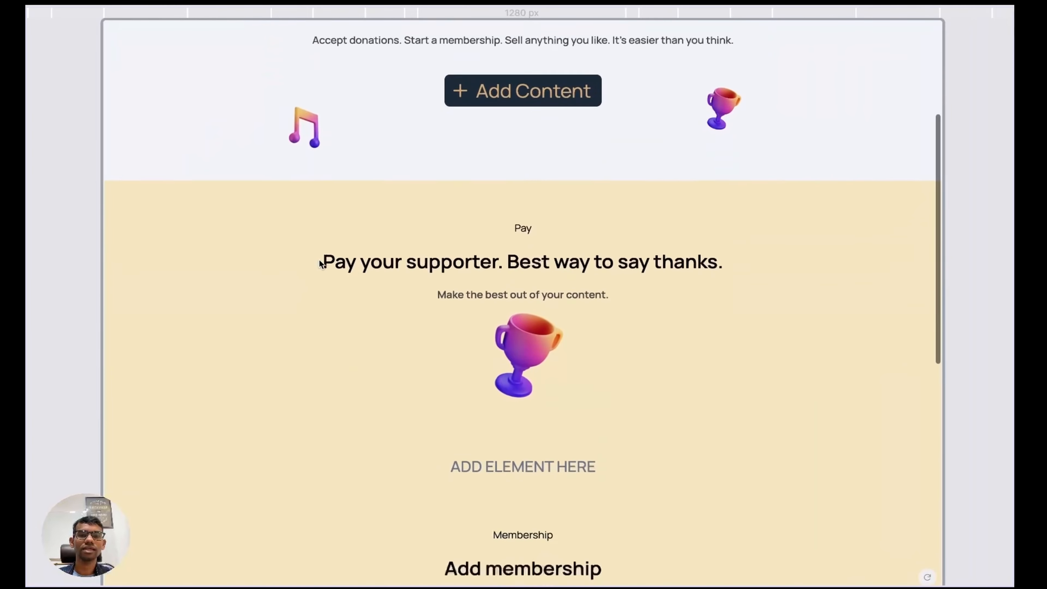
scroll(305, 206, down, 3)
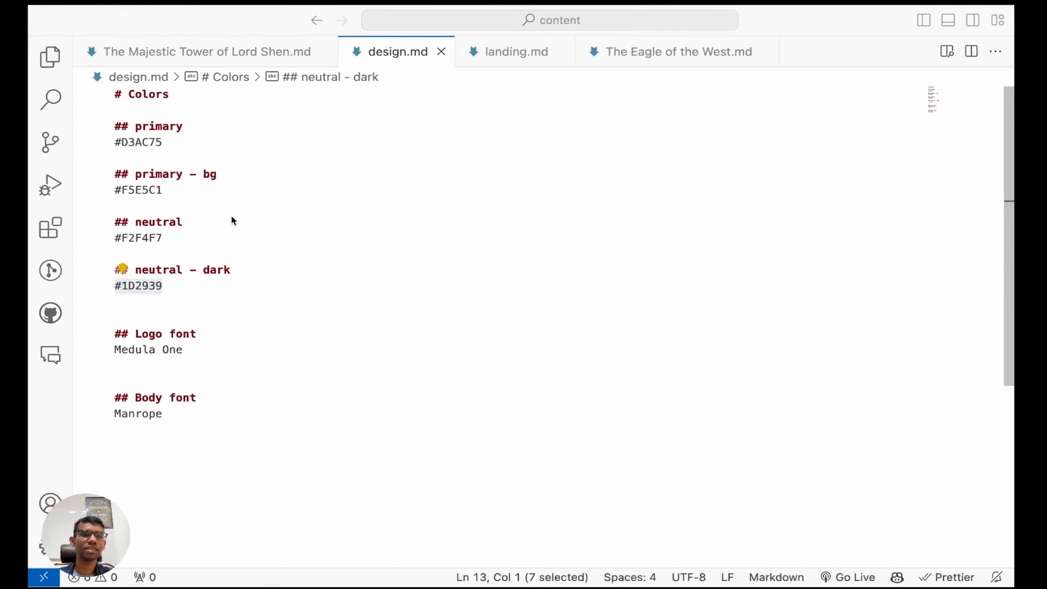
click(214, 193)
key(shift+super+Left)
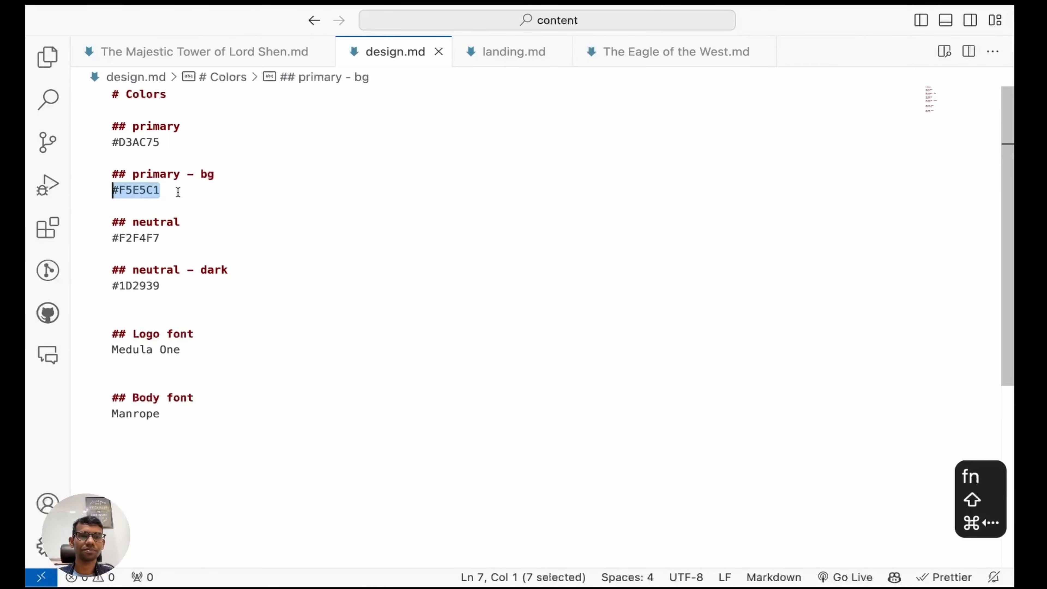
key(super+c)
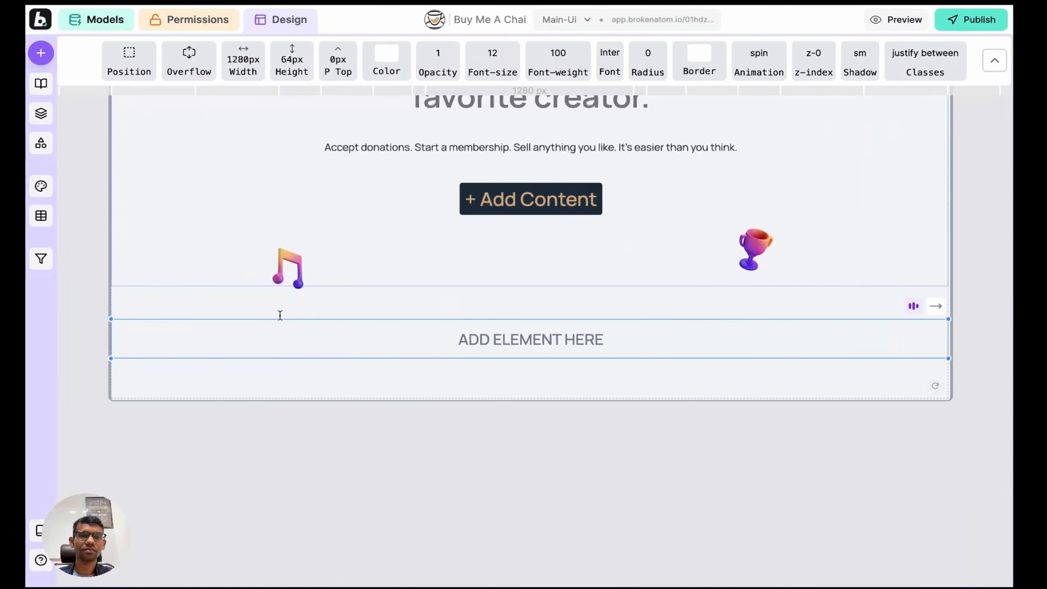
Step: Add bg-[#F5E5C1] to the new strip's Custom Styles for a pale yellow background
click(42, 113)
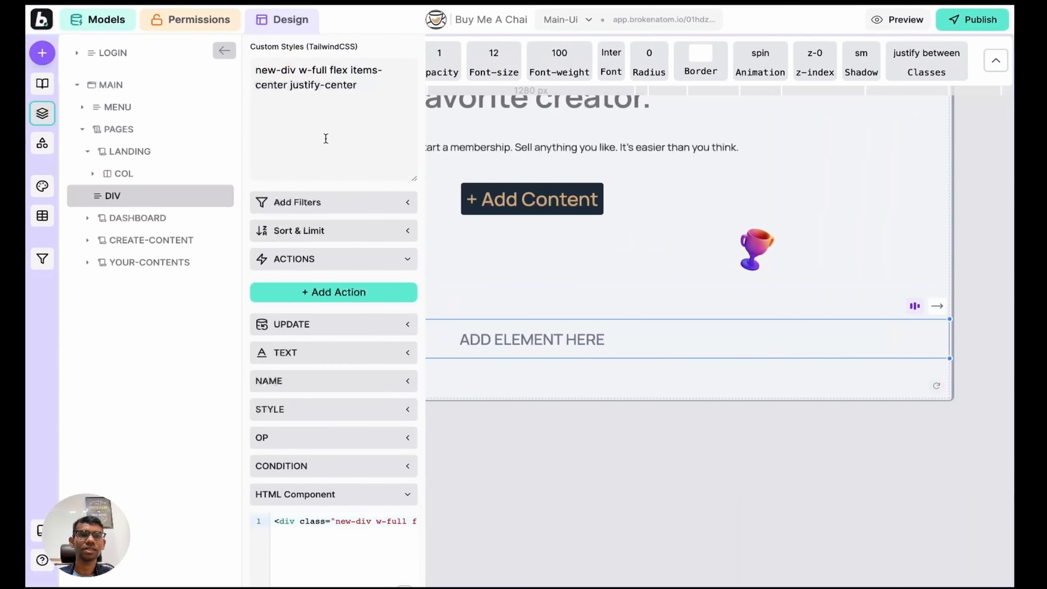
text(bg)
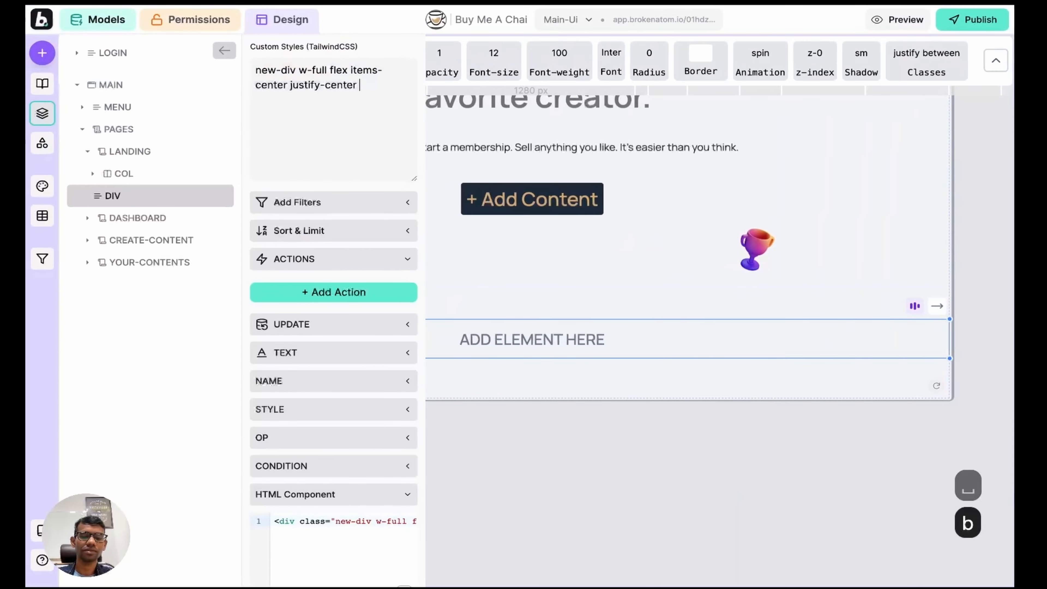
text(-)
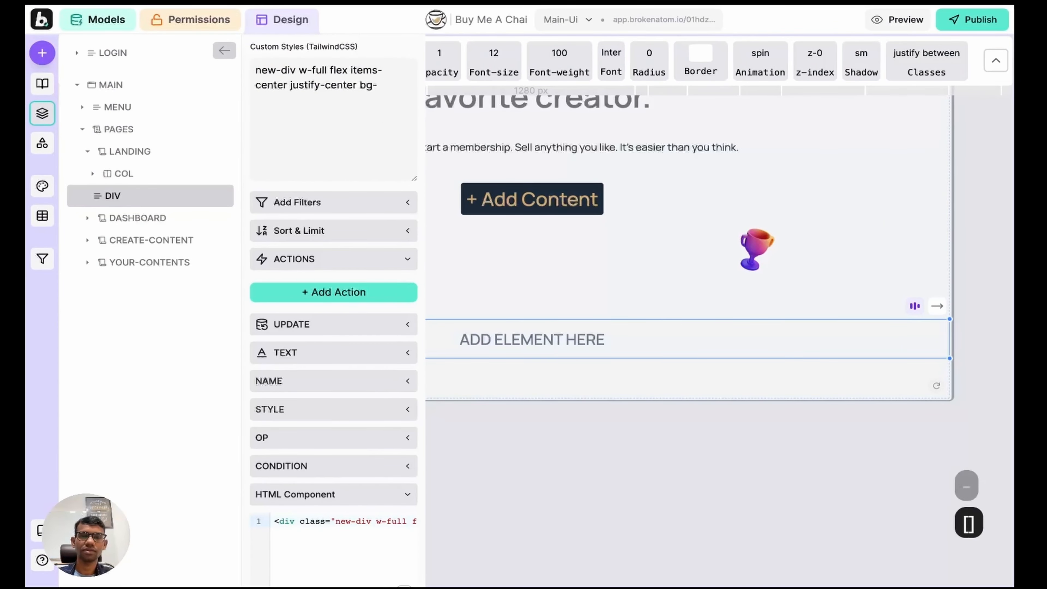
text([)
key(super+v)
key(Return)
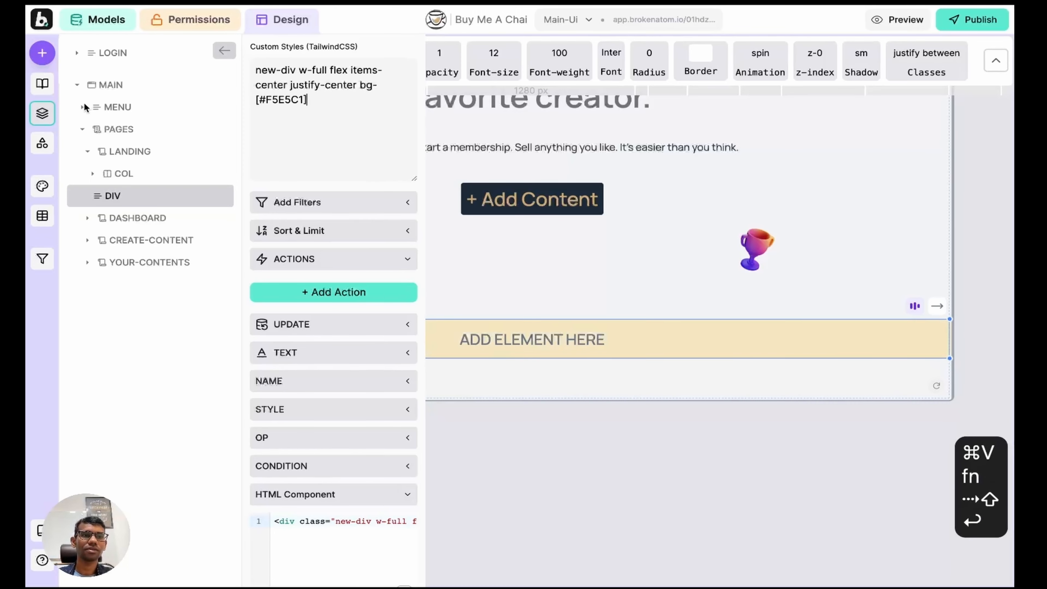
click(42, 113)
click(448, 327)
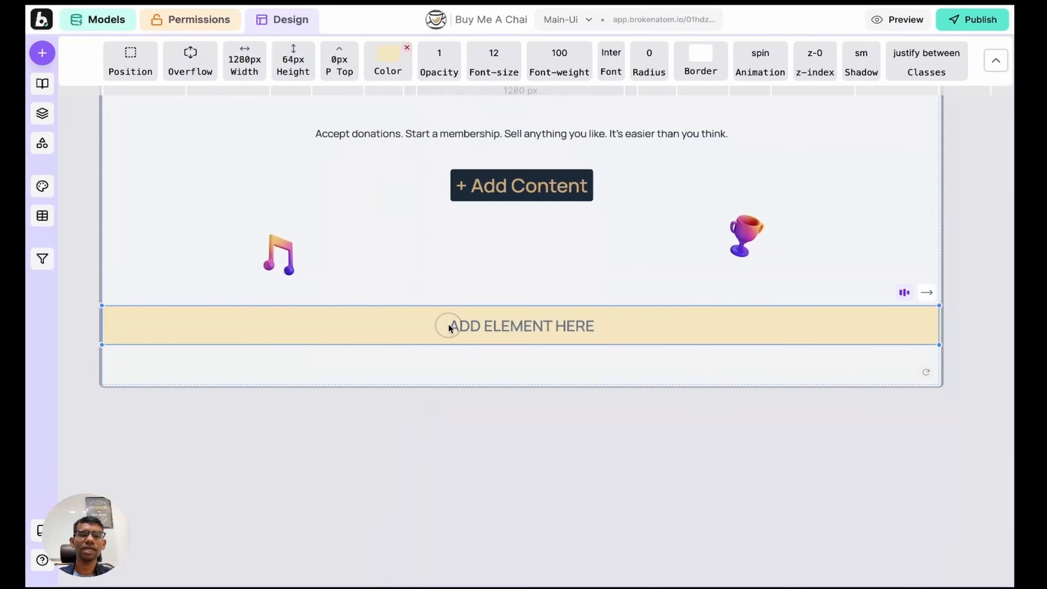
click(42, 114)
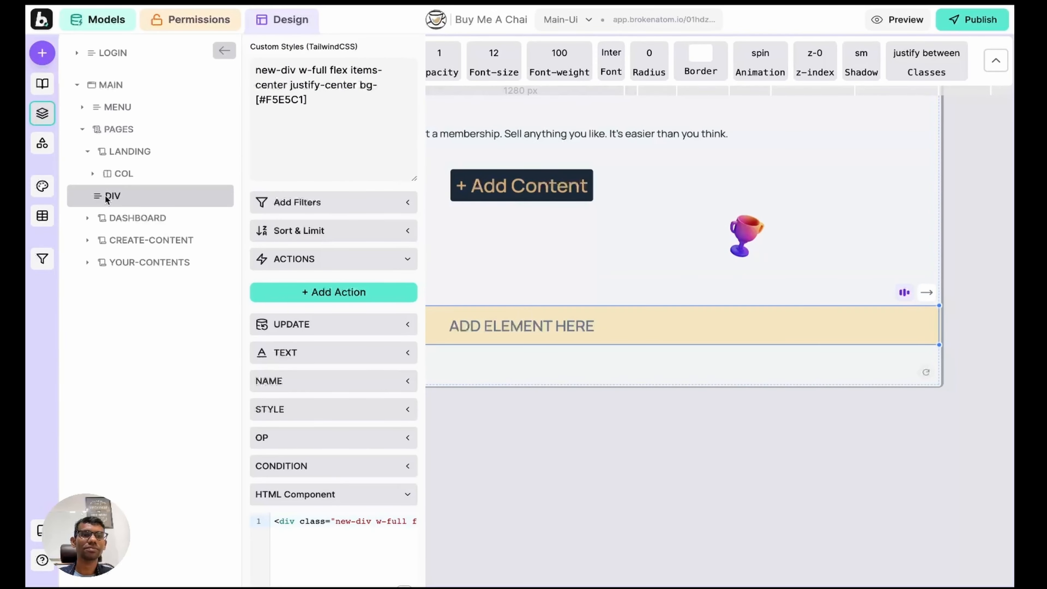
Step: Rename the hero column layer COL to 'Hero'
click(126, 174)
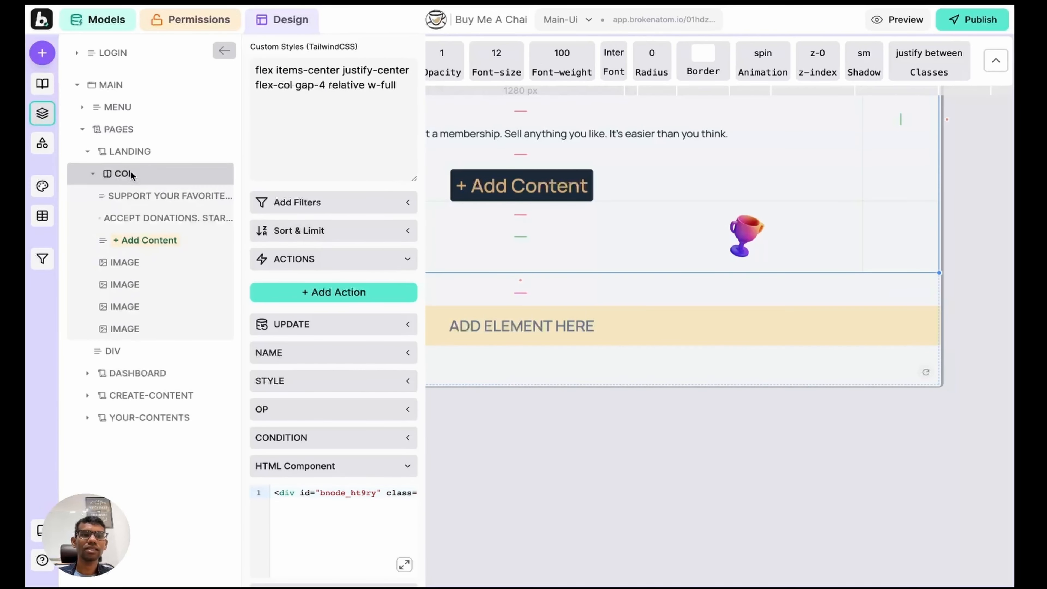
click(307, 353)
click(309, 391)
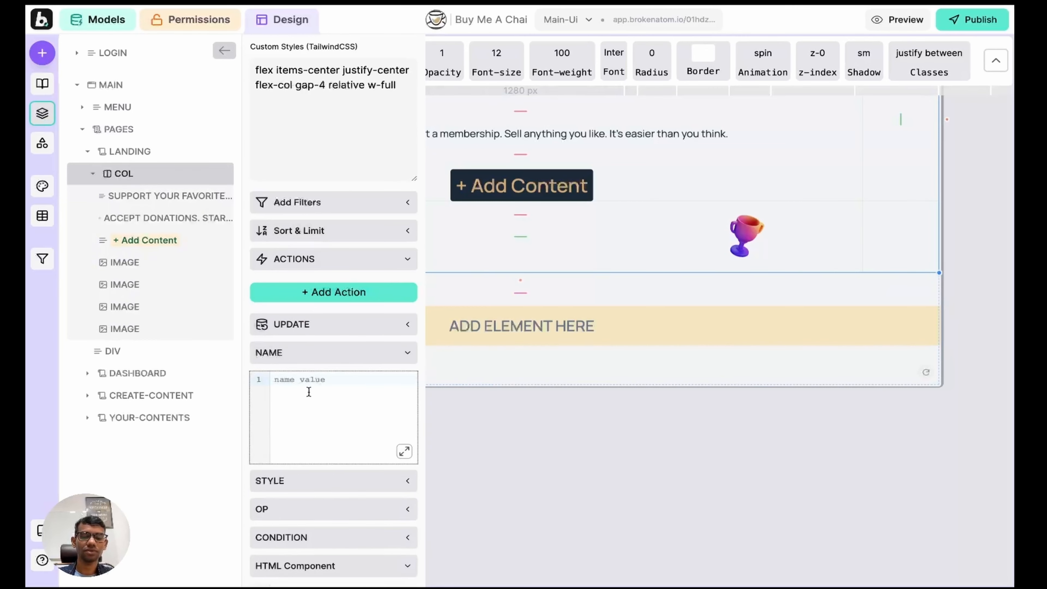
text(Hero)
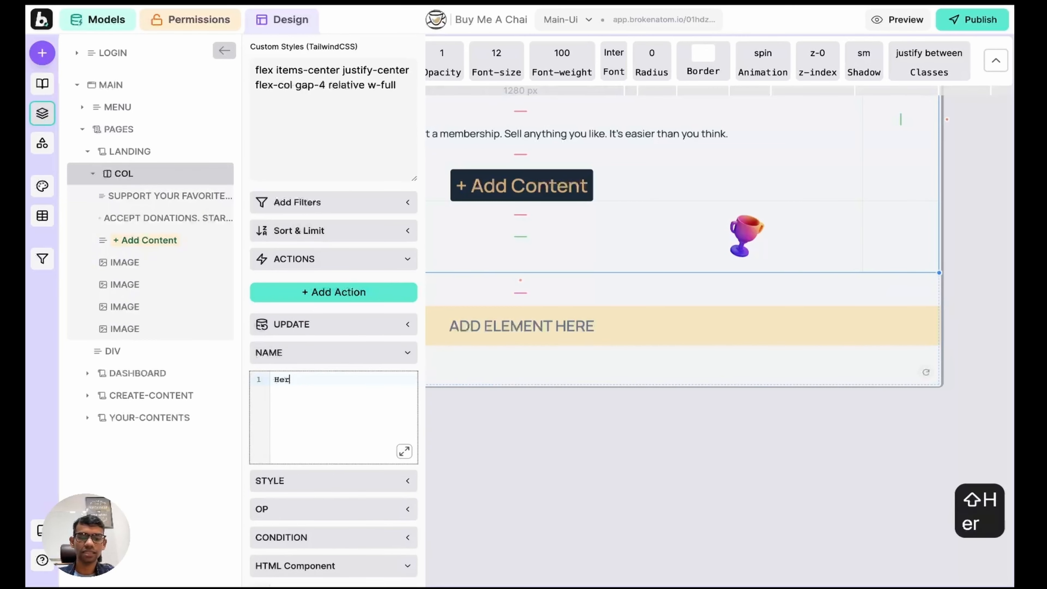
key(Return)
Step: Rename the yellow strip's DIV layer to 'Pay' and add a child element inside it
click(93, 173)
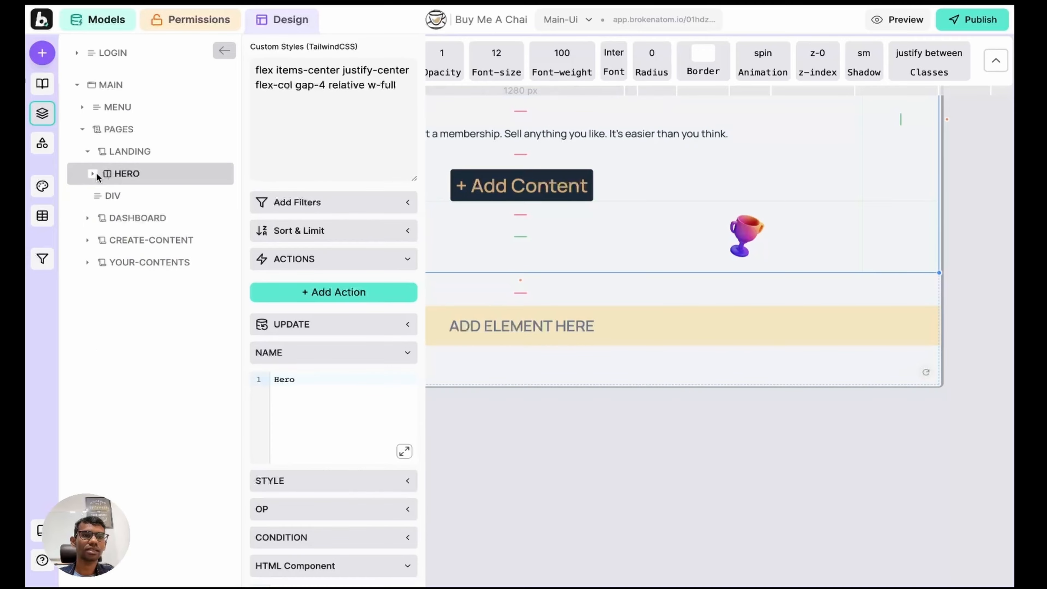
click(130, 196)
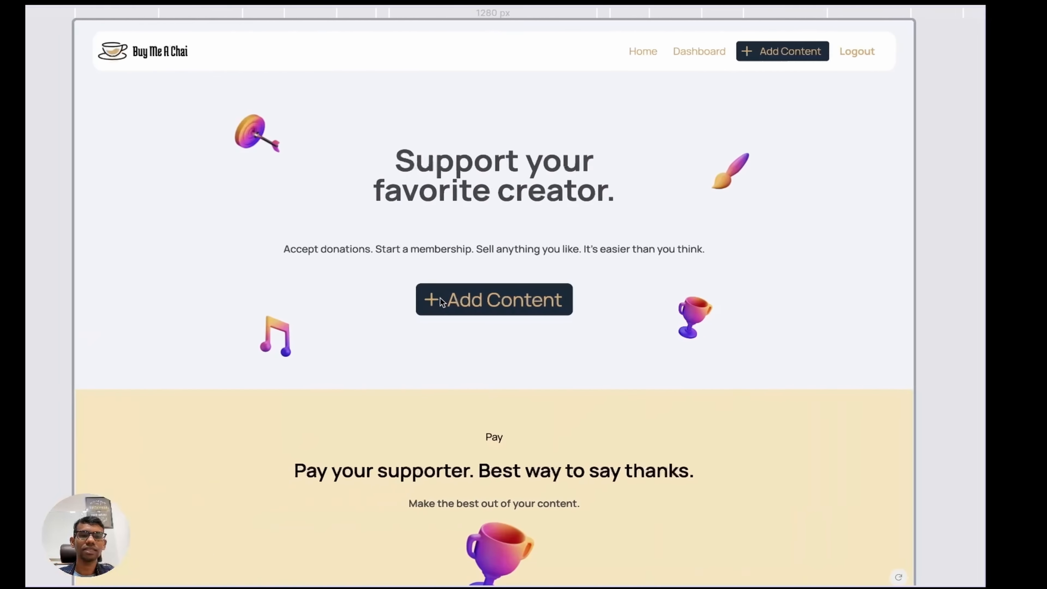
scroll(441, 300, left, 1)
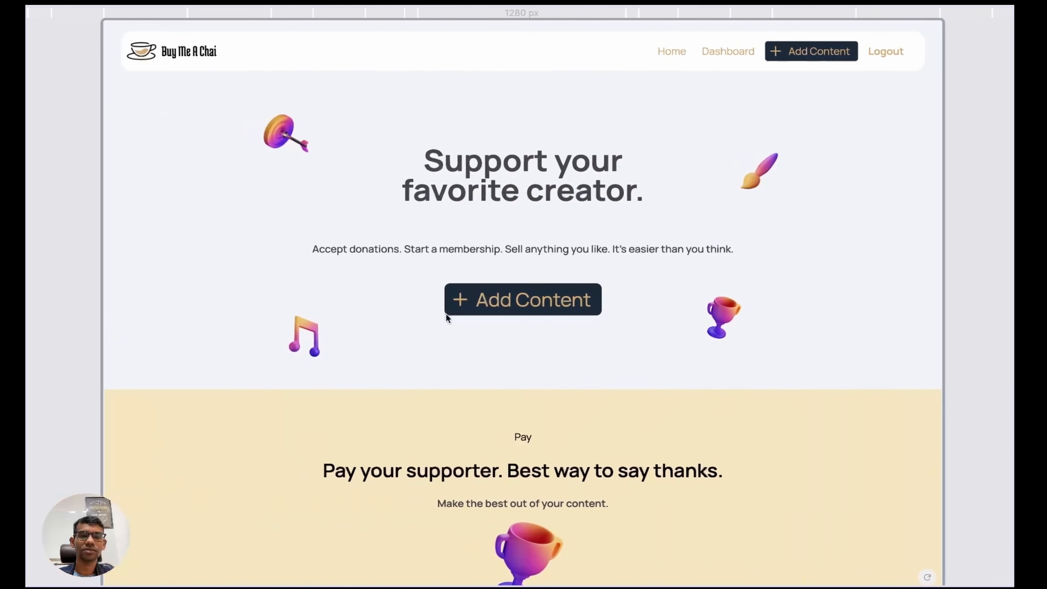
scroll(445, 314, down, 4)
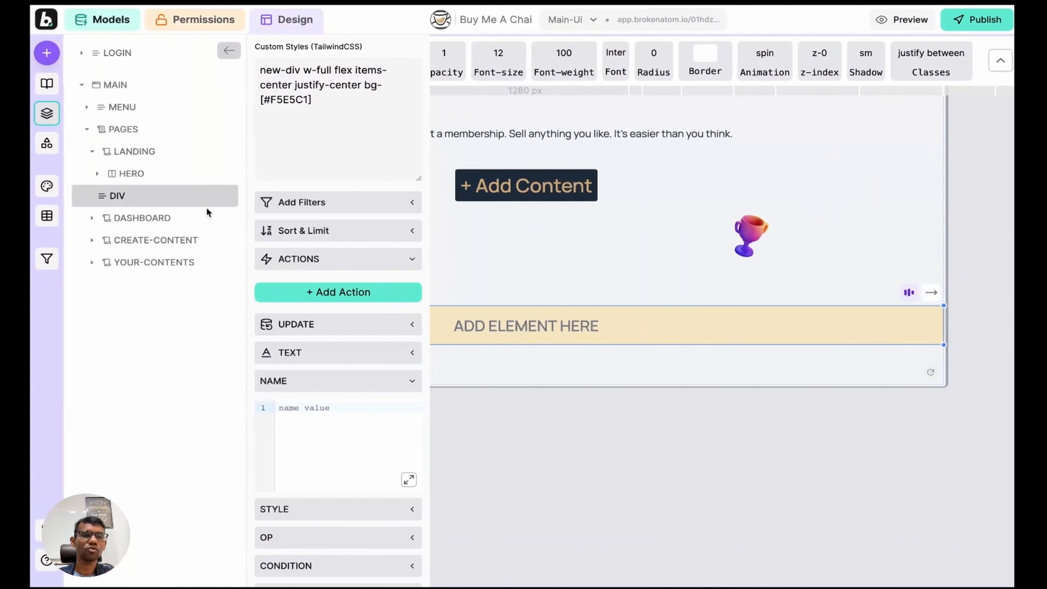
click(291, 425)
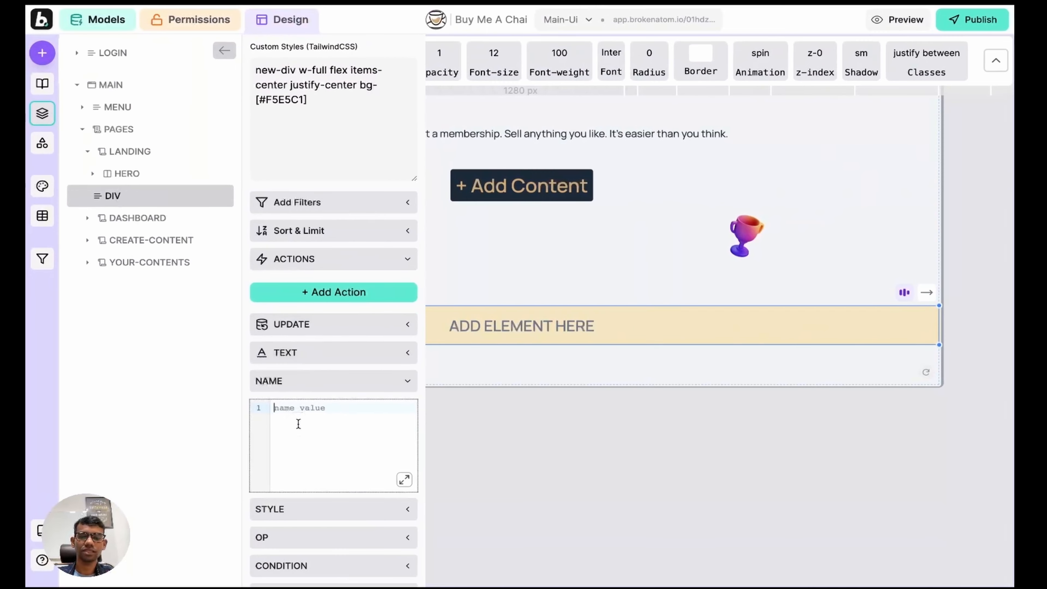
text(Pay)
key(shift+Return)
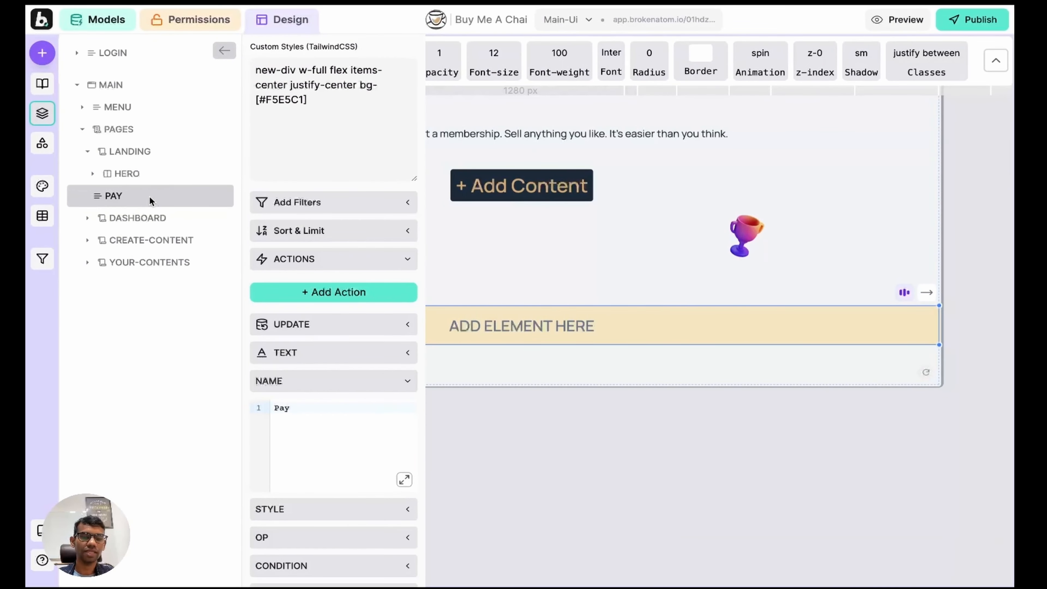
key(a)
click(42, 113)
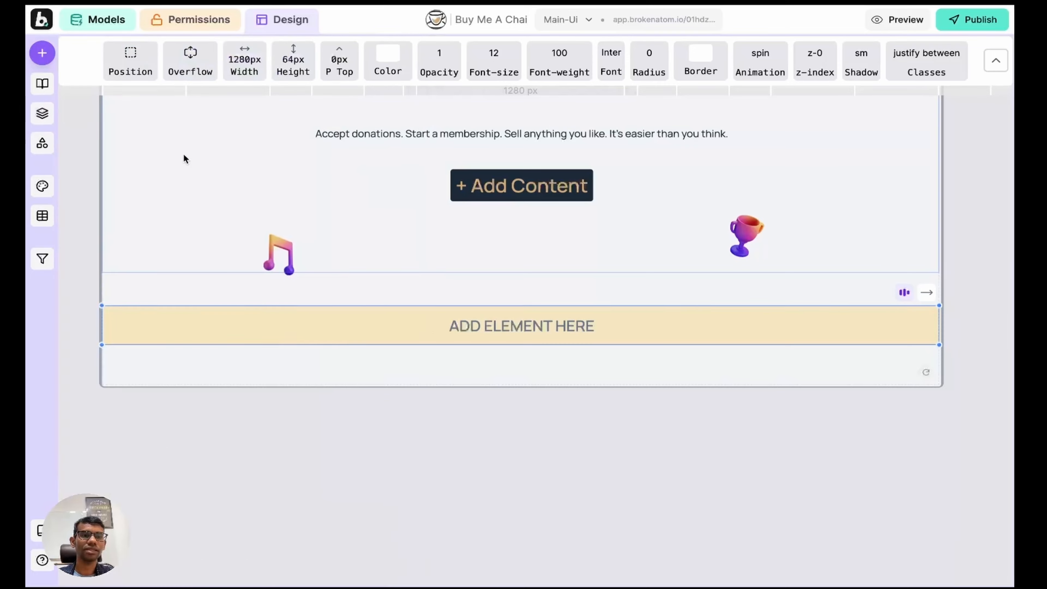
Step: Copy the preview's Pay heading and type 'Pay' into the empty row
scroll(512, 294, down, 1)
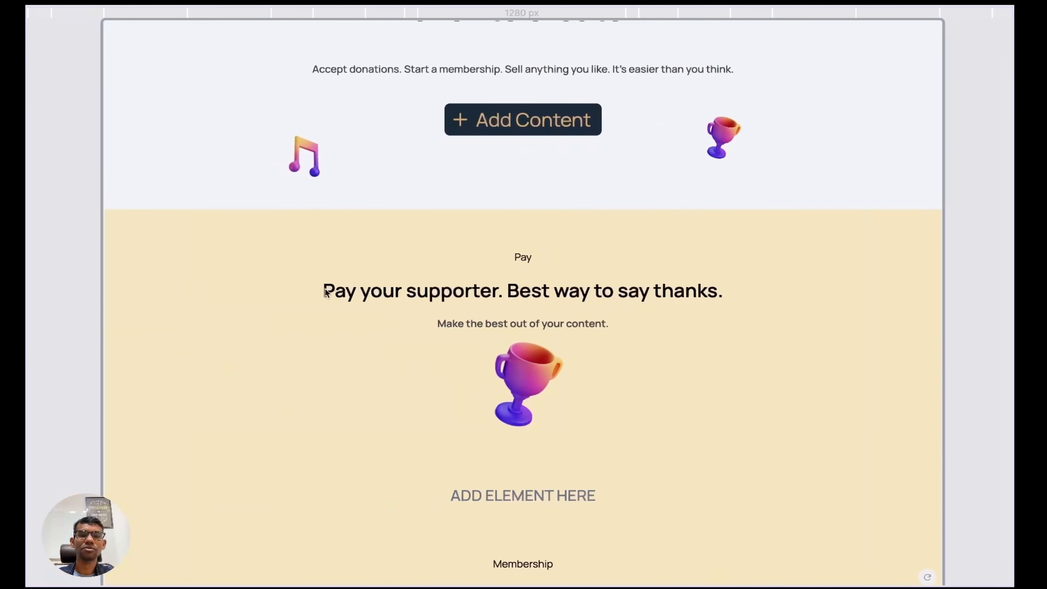
drag(322, 295, 731, 294)
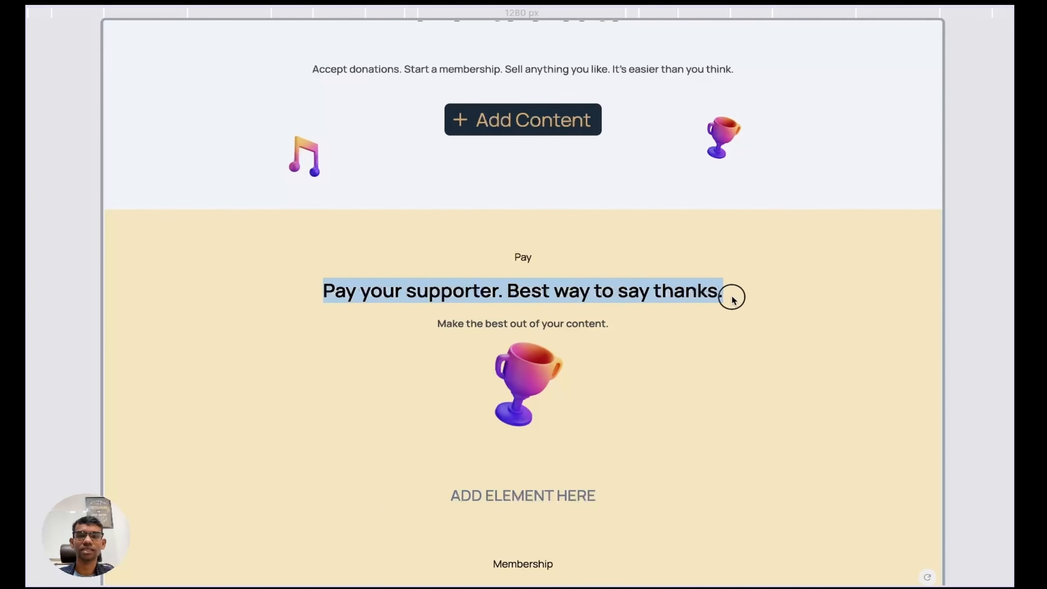
key(super+c)
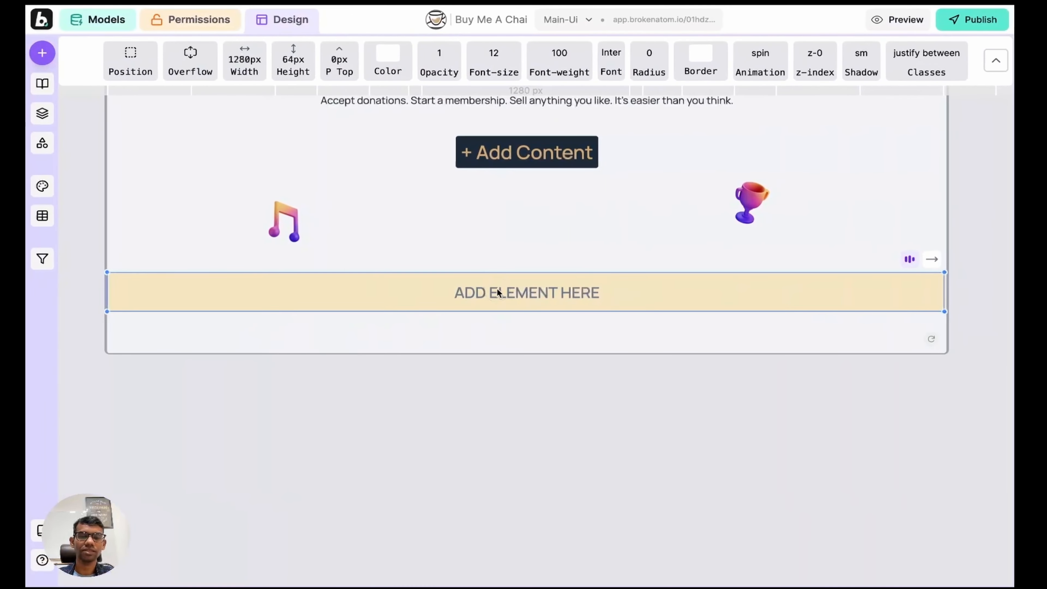
click(509, 286)
text(Pay)
key(Return)
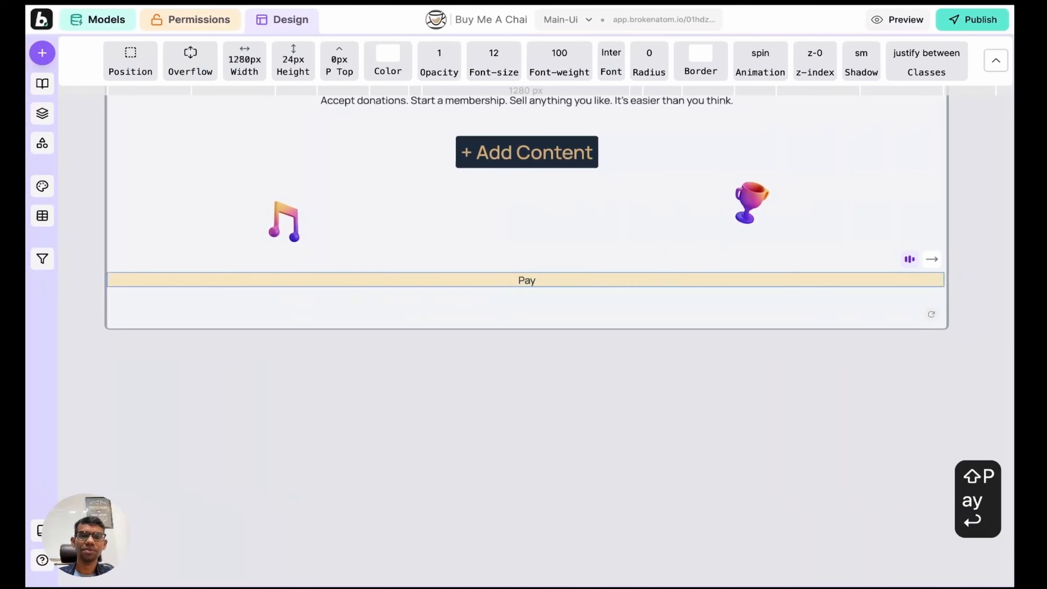
Step: Add a column beside 'Pay' holding the pasted 'Pay your supporter. Best way to say thanks.' heading
key(Left)
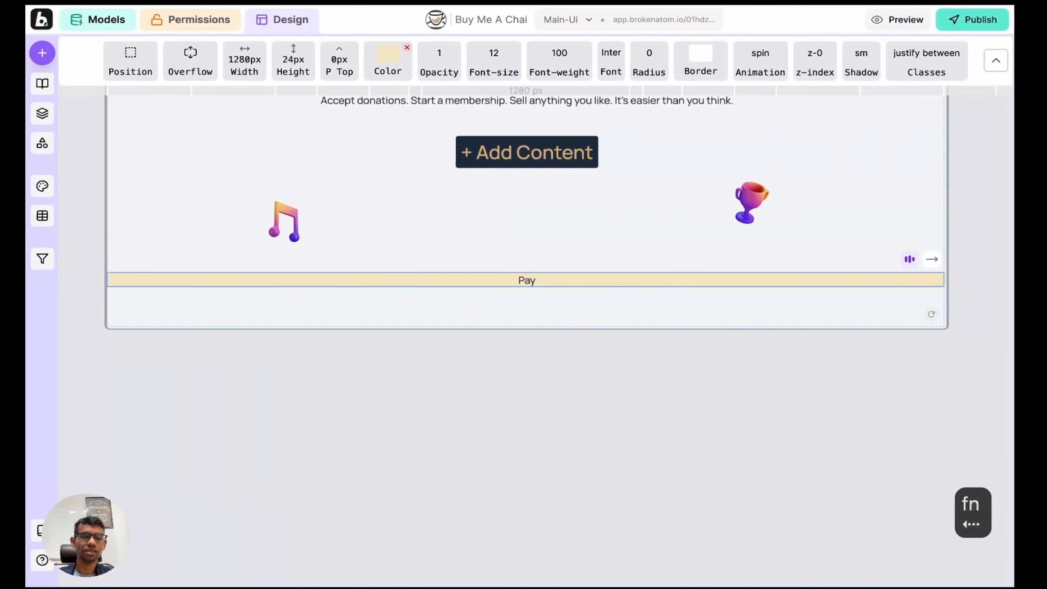
key(a)
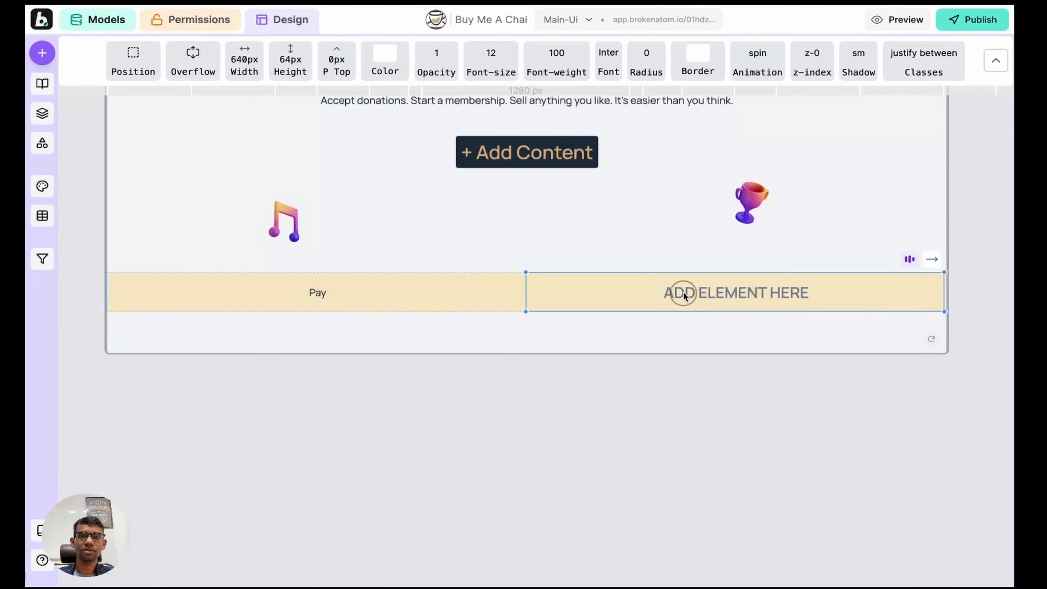
click(684, 294)
key(super+v)
key(Return)
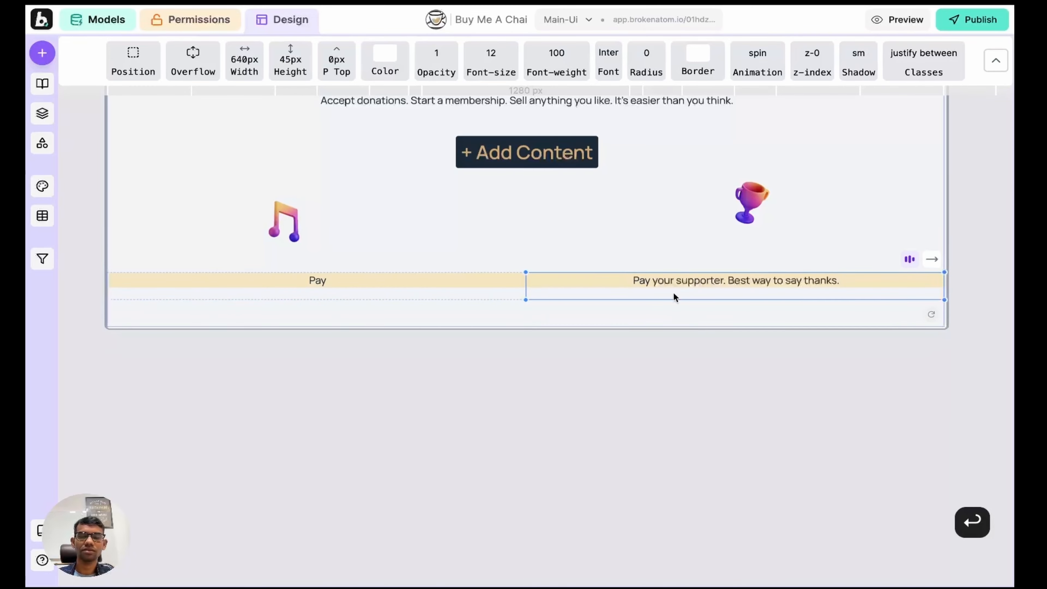
key(Escape)
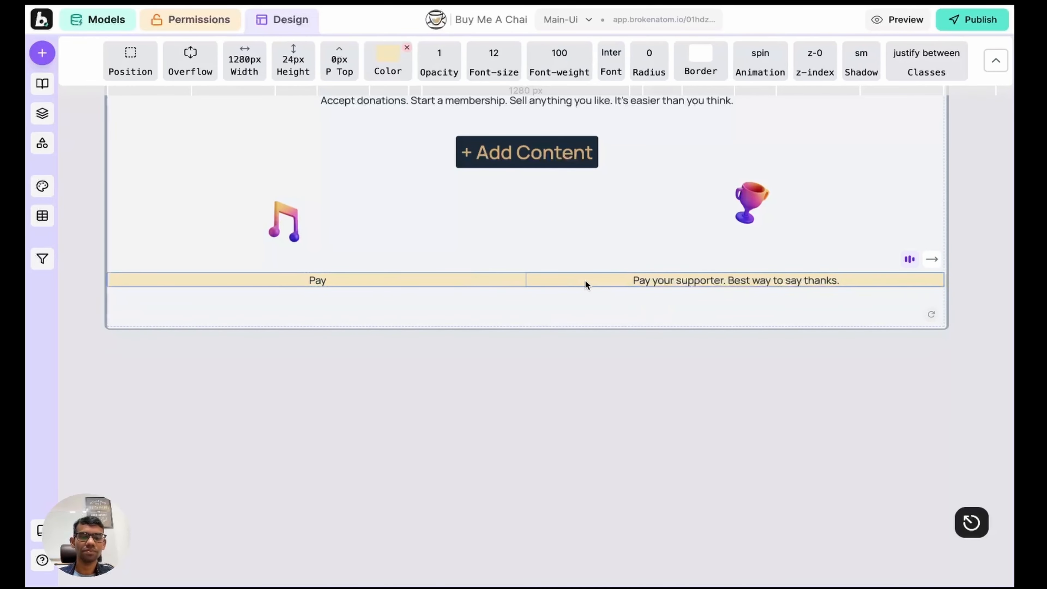
Step: Stack the Pay texts vertically and add 'Make the best out of your content.' below them
click(631, 293)
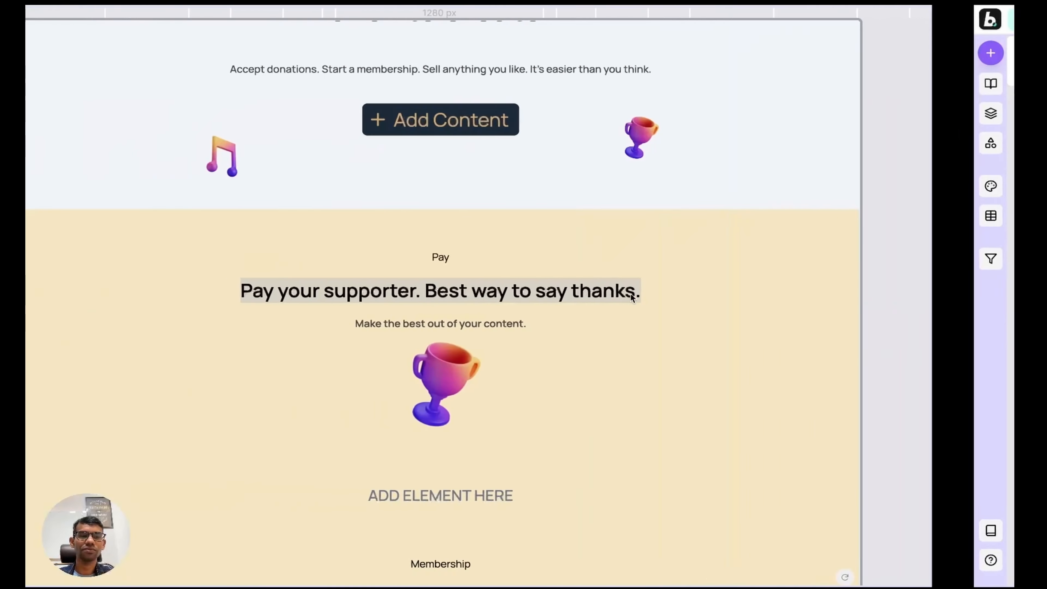
scroll(381, 306, down, 1)
drag(437, 302, 608, 304)
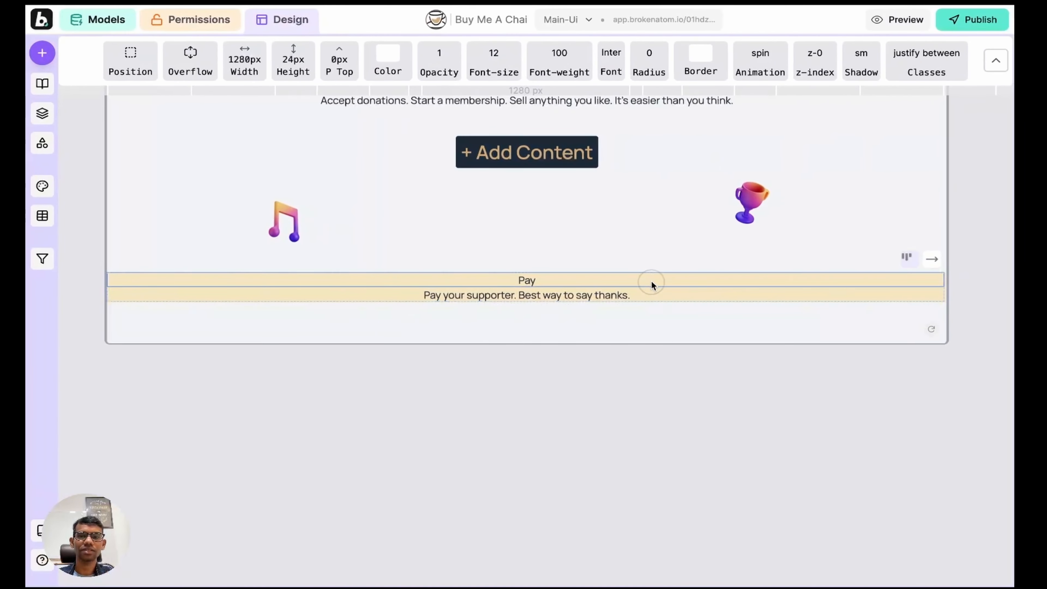
click(652, 284)
key(a)
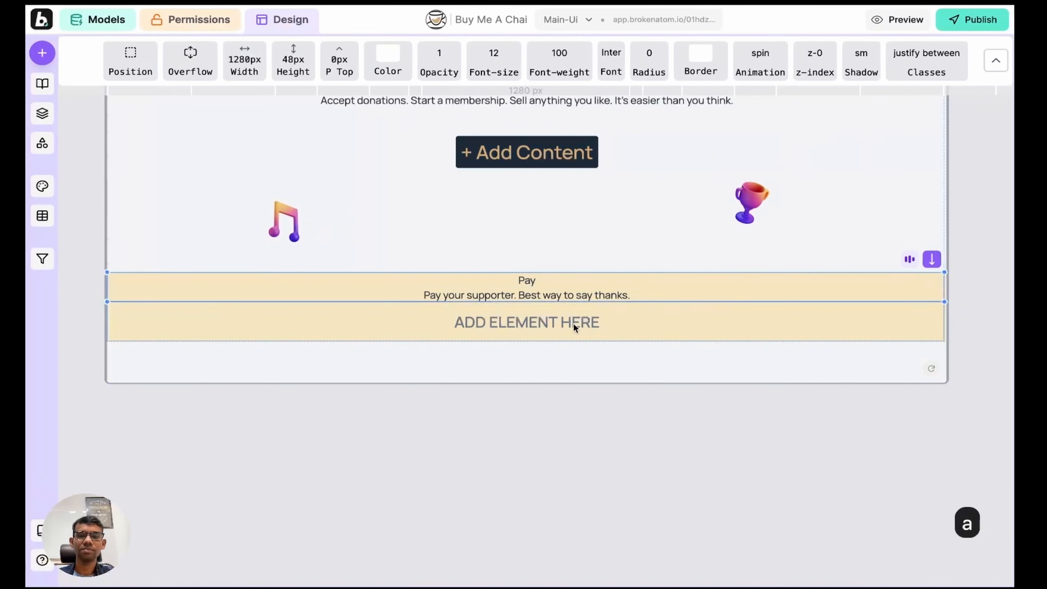
click(542, 328)
key(super+v)
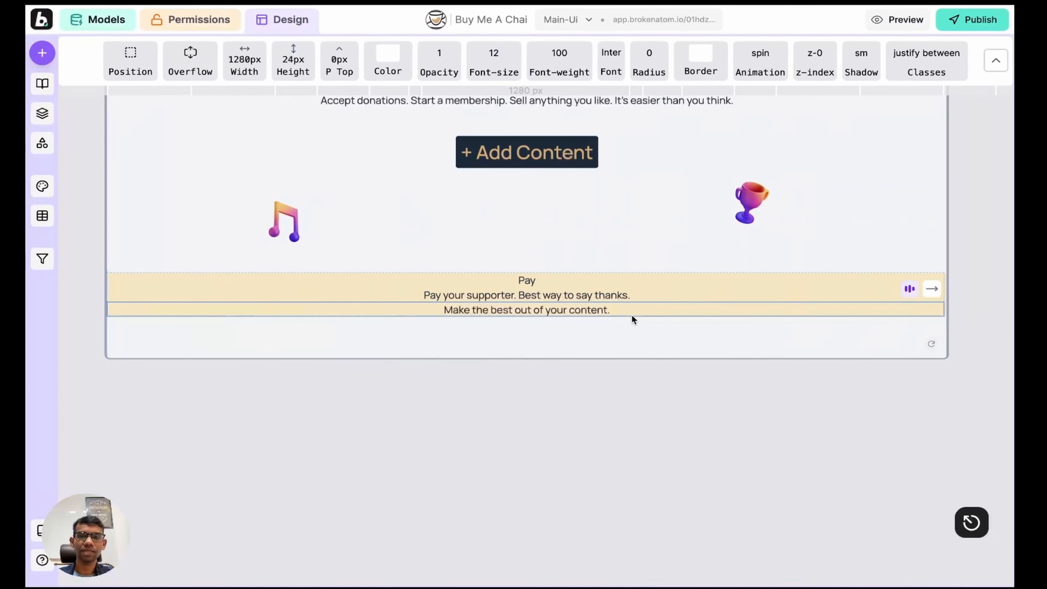
Step: Add a new empty row below the Pay texts and bring up the asset library
key(Escape)
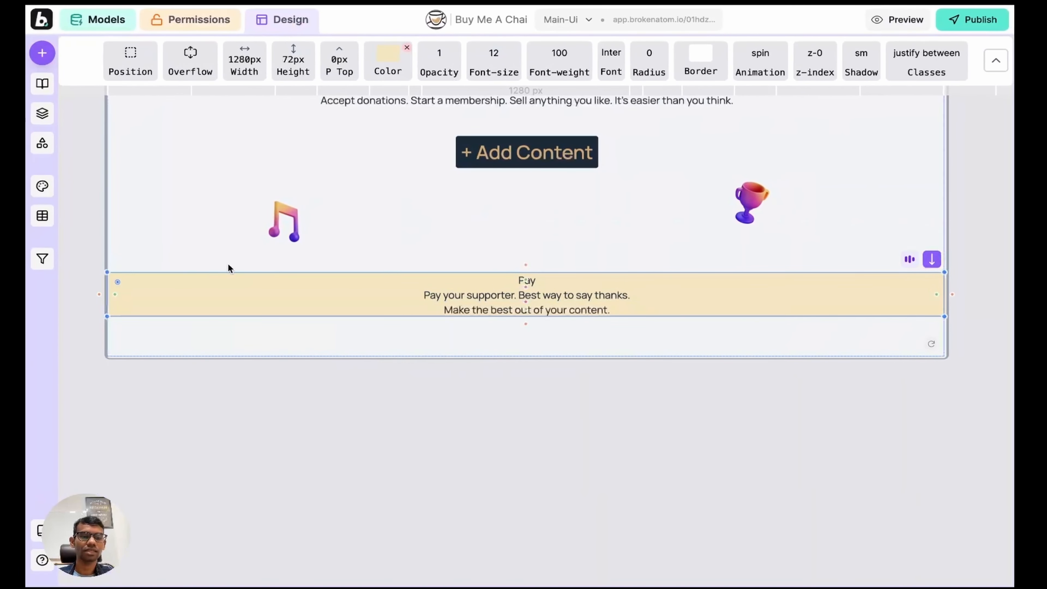
key(a)
click(260, 334)
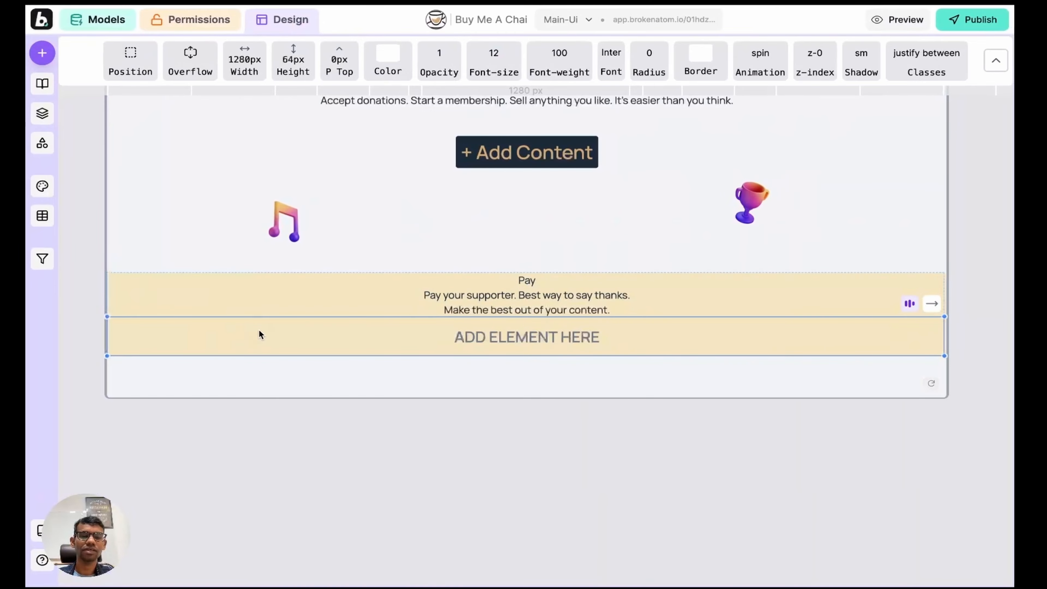
click(42, 143)
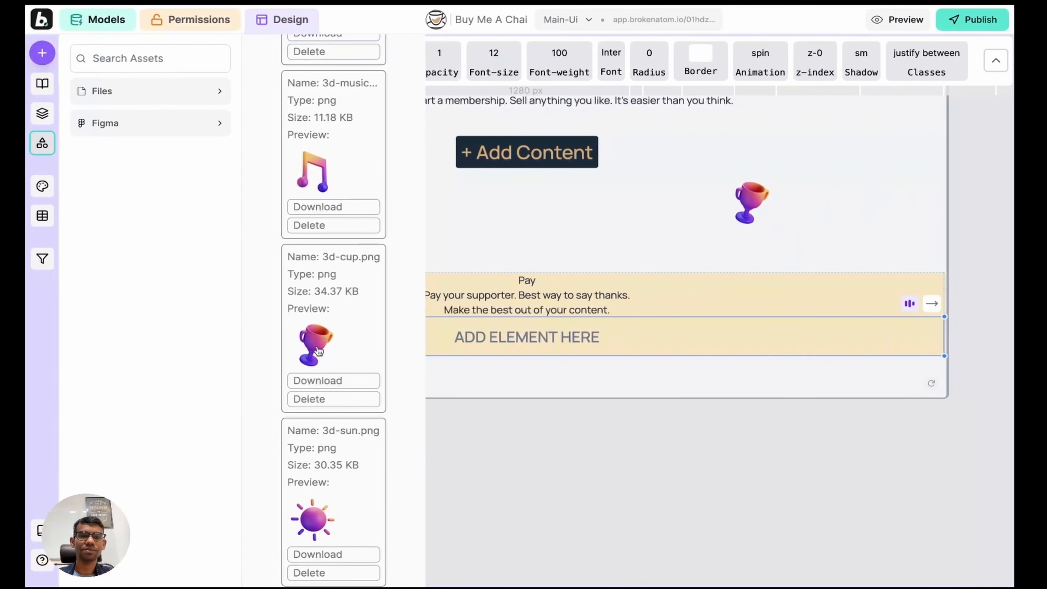
Step: Place 3d-cup.png in the empty row, 80 px wide with a taller height preset
click(318, 348)
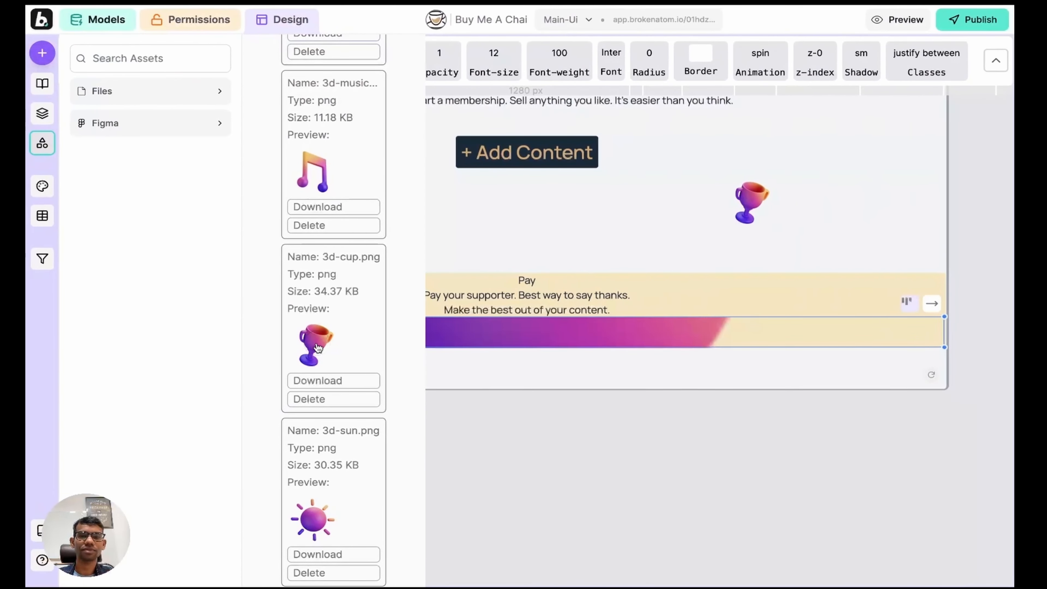
click(42, 143)
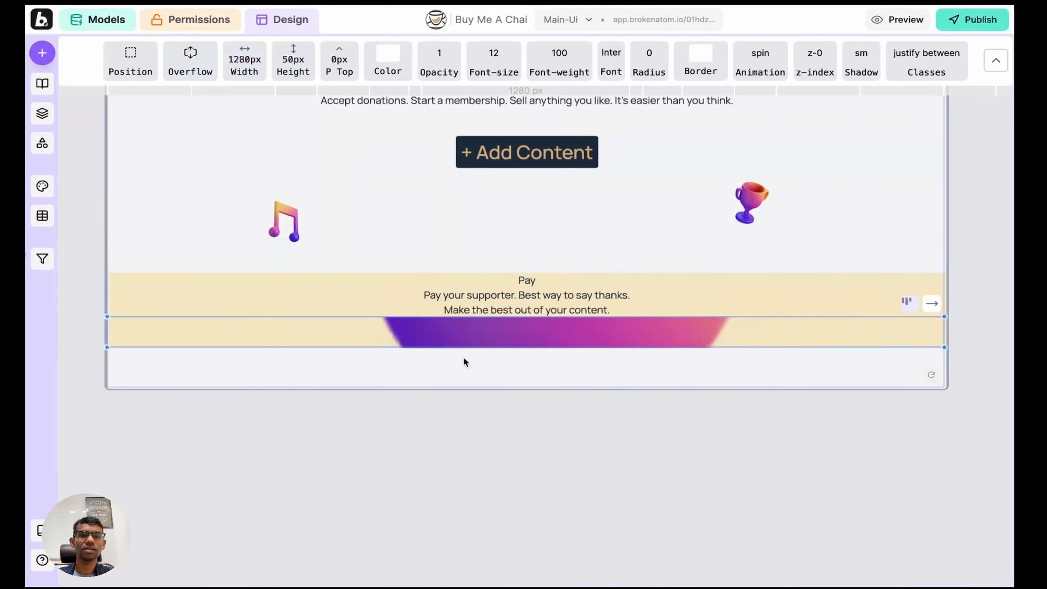
click(245, 62)
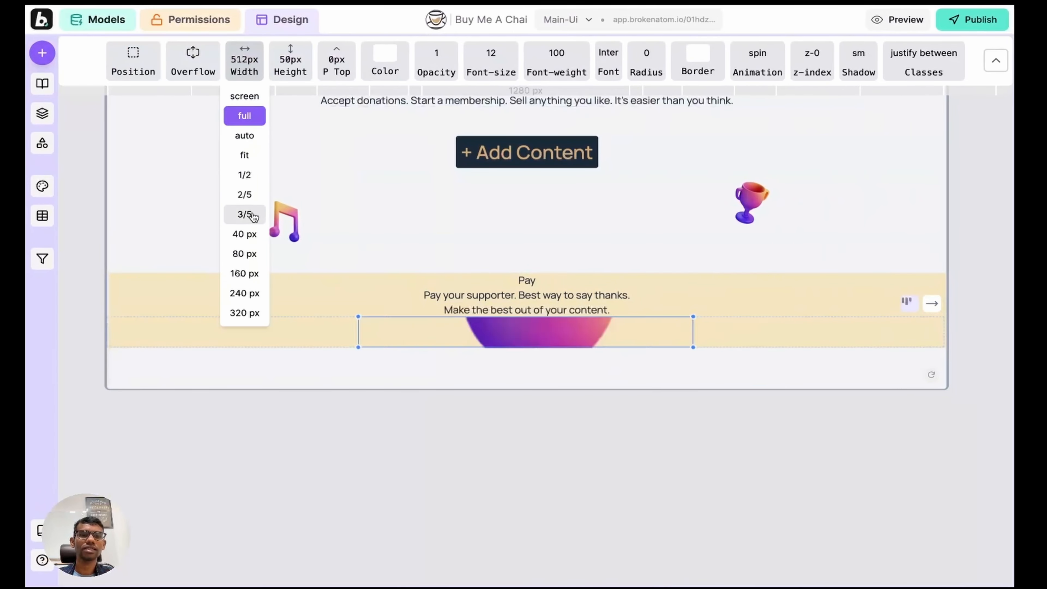
click(250, 257)
click(290, 61)
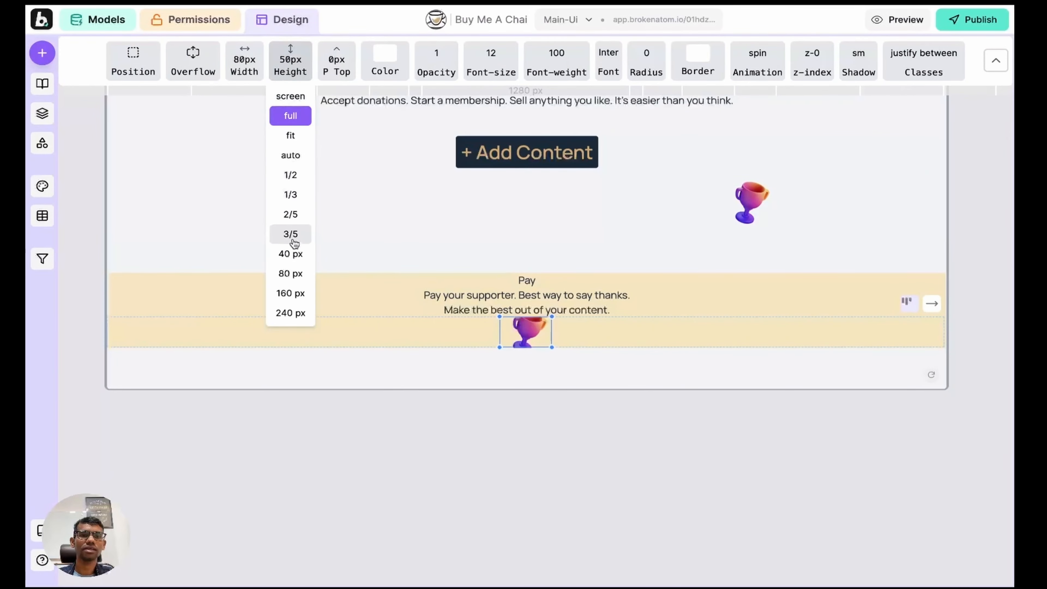
click(292, 253)
Step: Widen the spacing between the Pay section's rows
click(664, 327)
key(Escape)
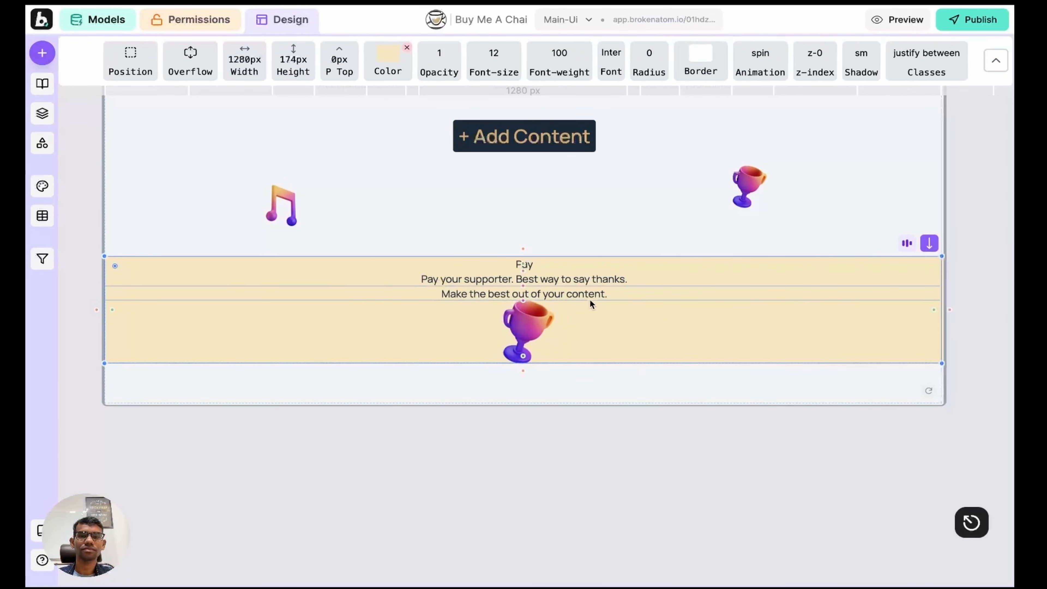
drag(524, 284, 524, 314)
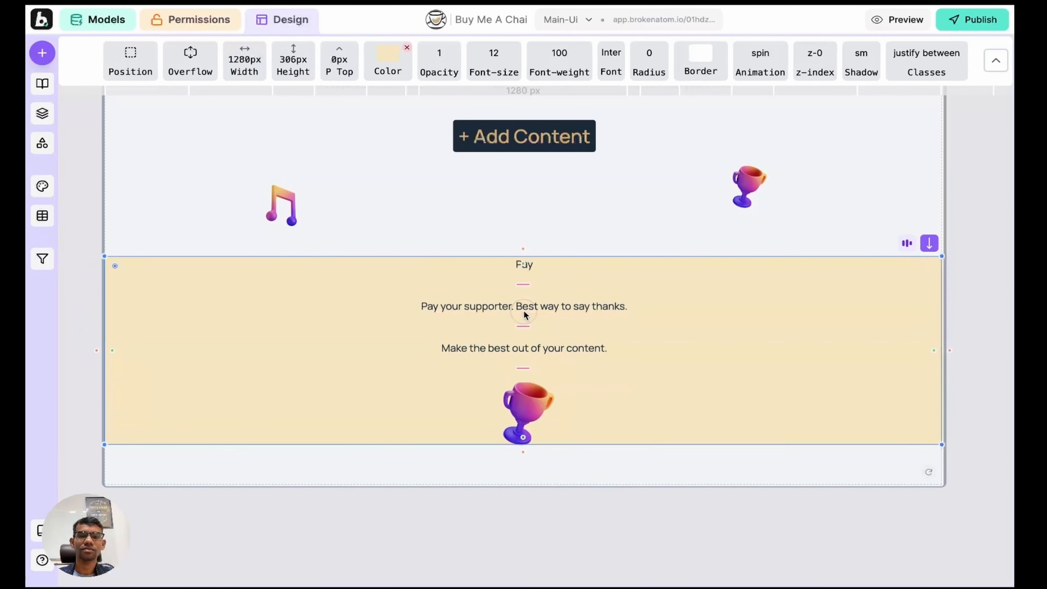
scroll(585, 237, down, 2)
click(537, 247)
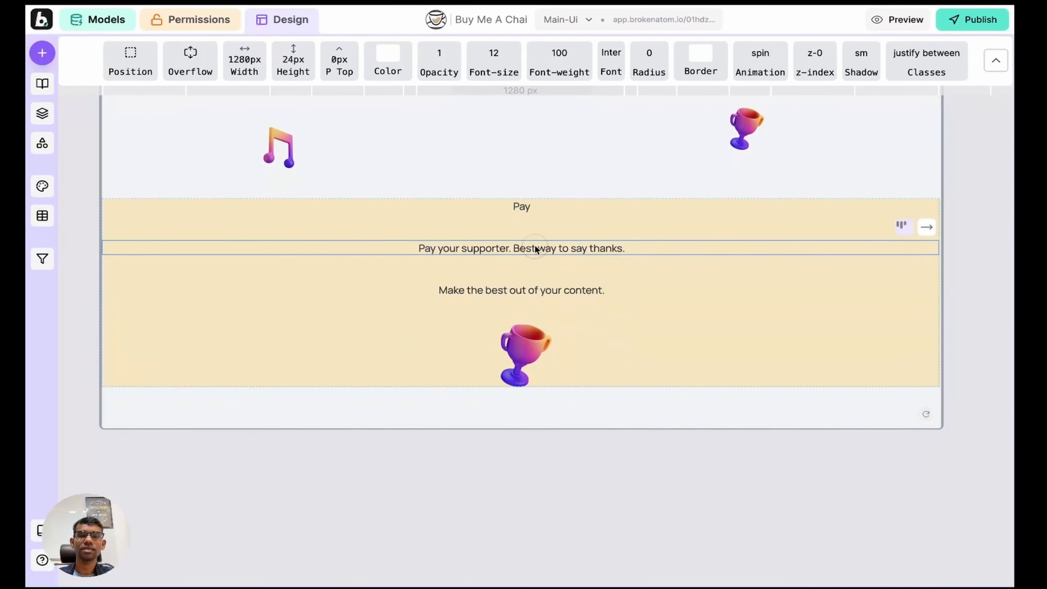
Step: Set the Pay heading to font size 36 and font weight 400
click(482, 78)
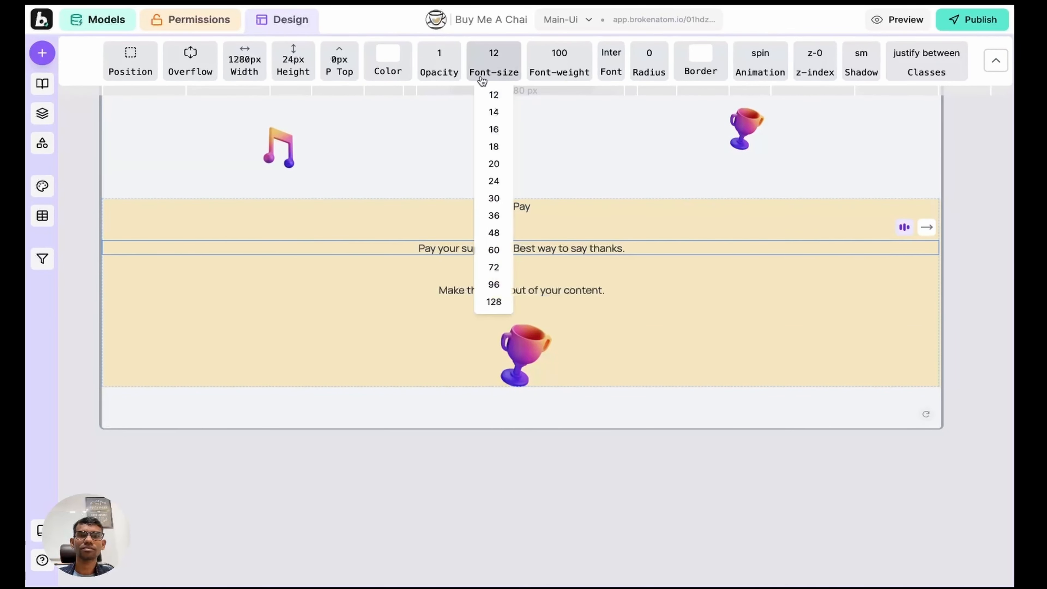
click(493, 216)
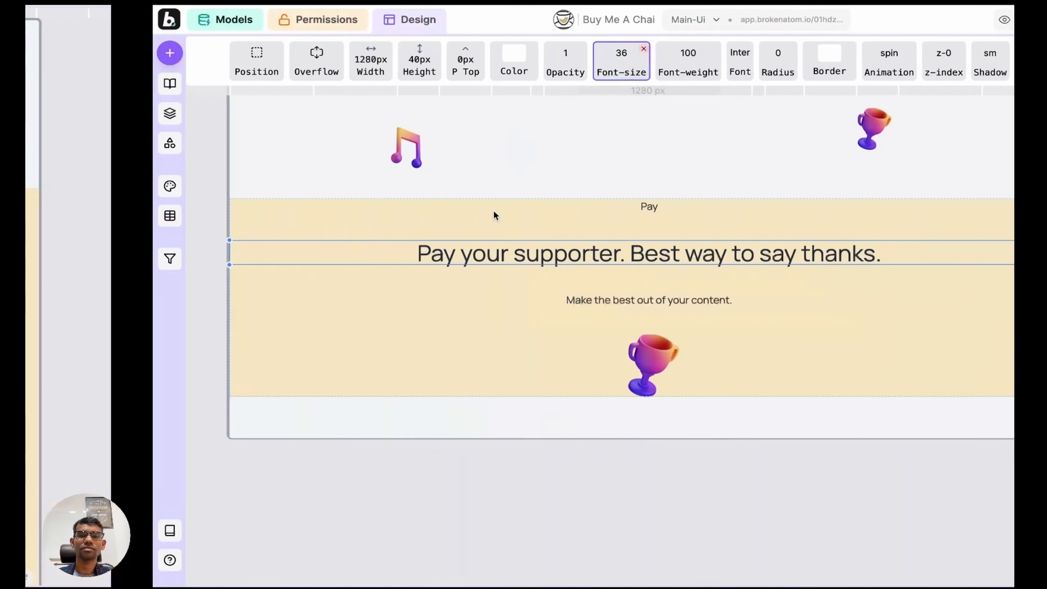
click(561, 62)
click(556, 156)
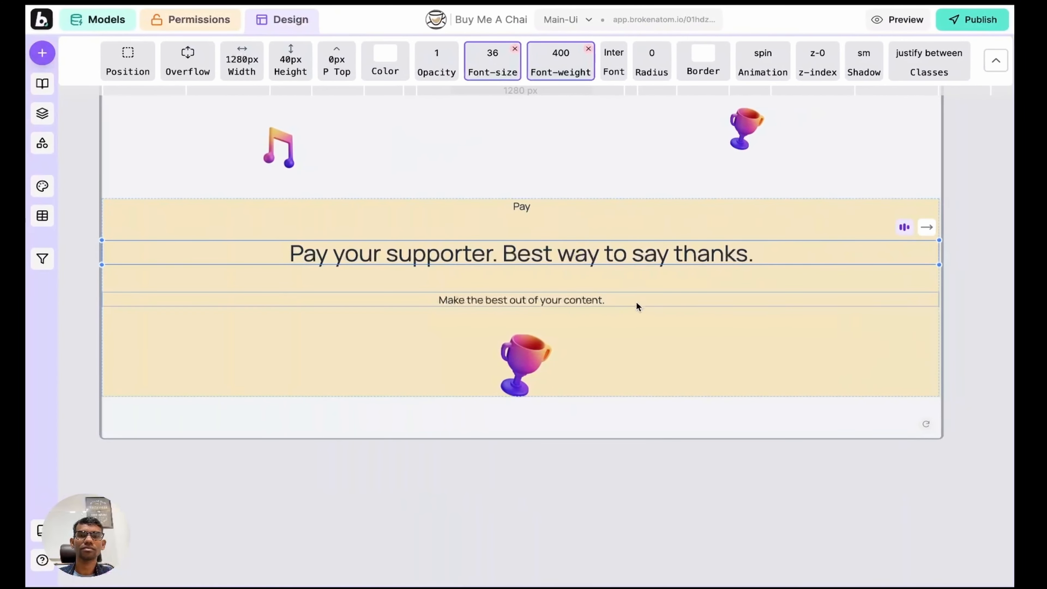
Step: Tighten the spacing between the Pay section's rows
click(571, 299)
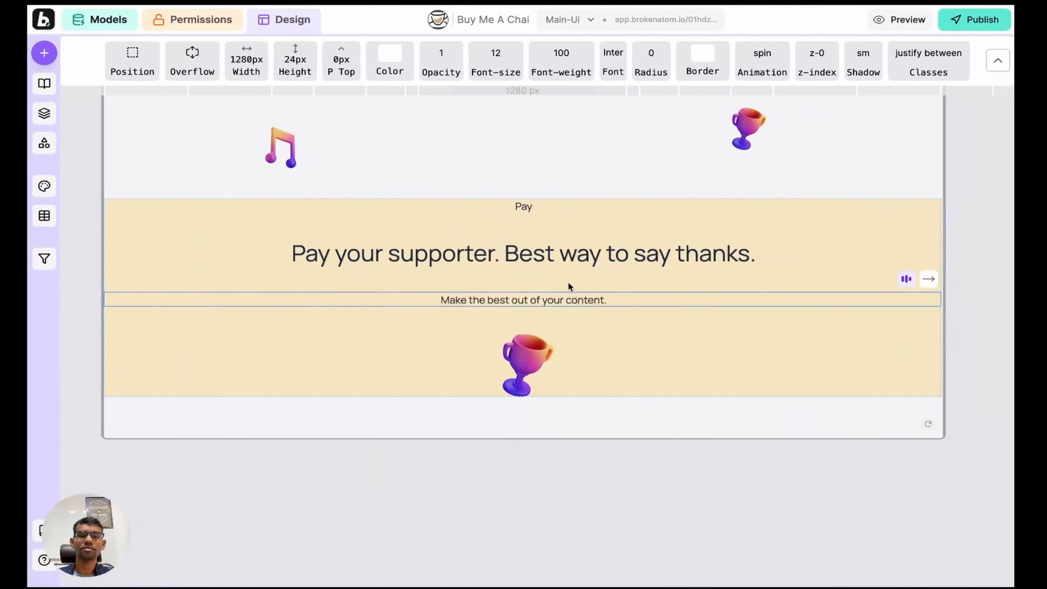
click(568, 281)
key(ctrl+Left)
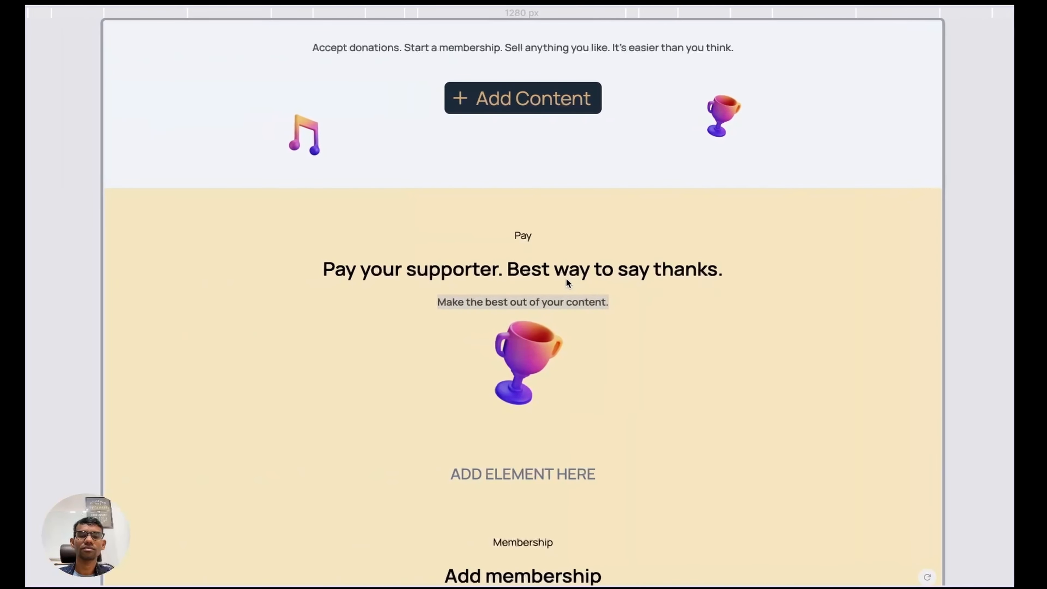
key(ctrl+Right)
click(543, 278)
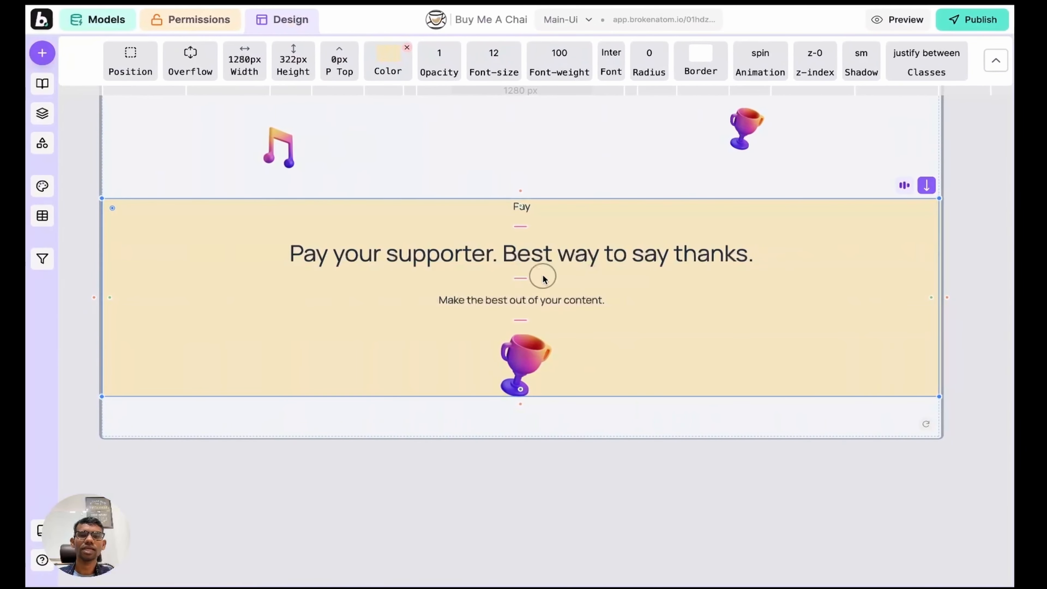
drag(520, 278, 519, 269)
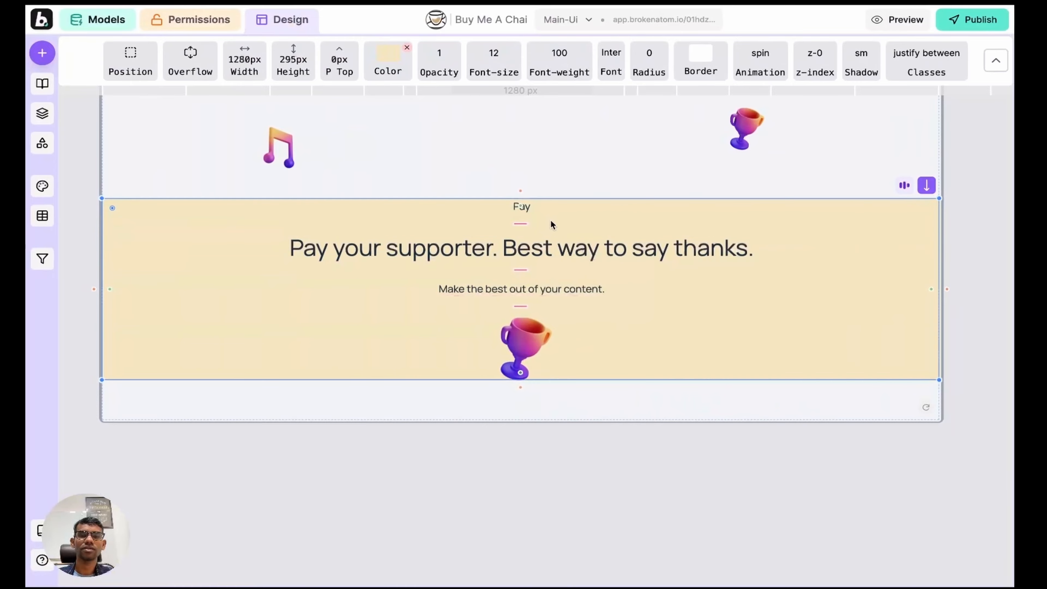
Step: Check the Pay section in preview, then enlarge its top padding to 78px
key(ctrl+Left)
scroll(528, 263, down, 1)
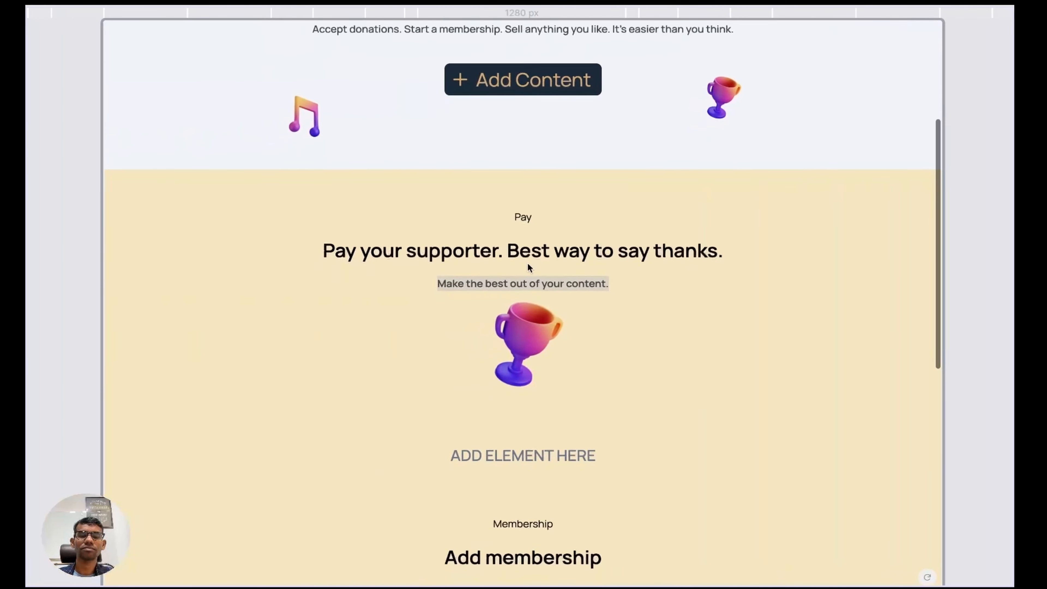
scroll(528, 263, down, 3)
click(512, 301)
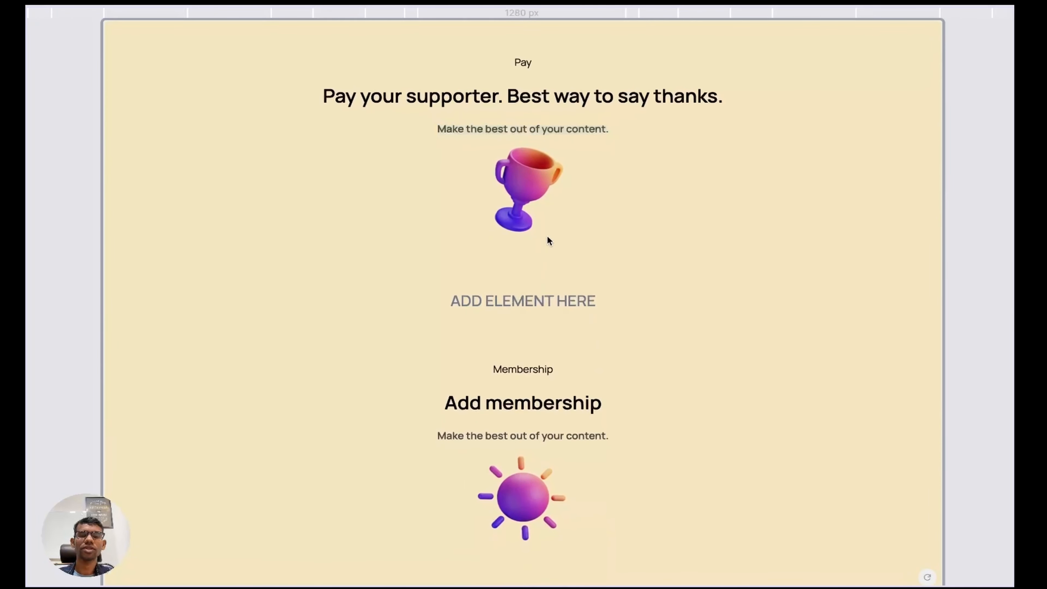
scroll(548, 237, up, 3)
scroll(547, 237, down, 3)
scroll(547, 237, down, 1)
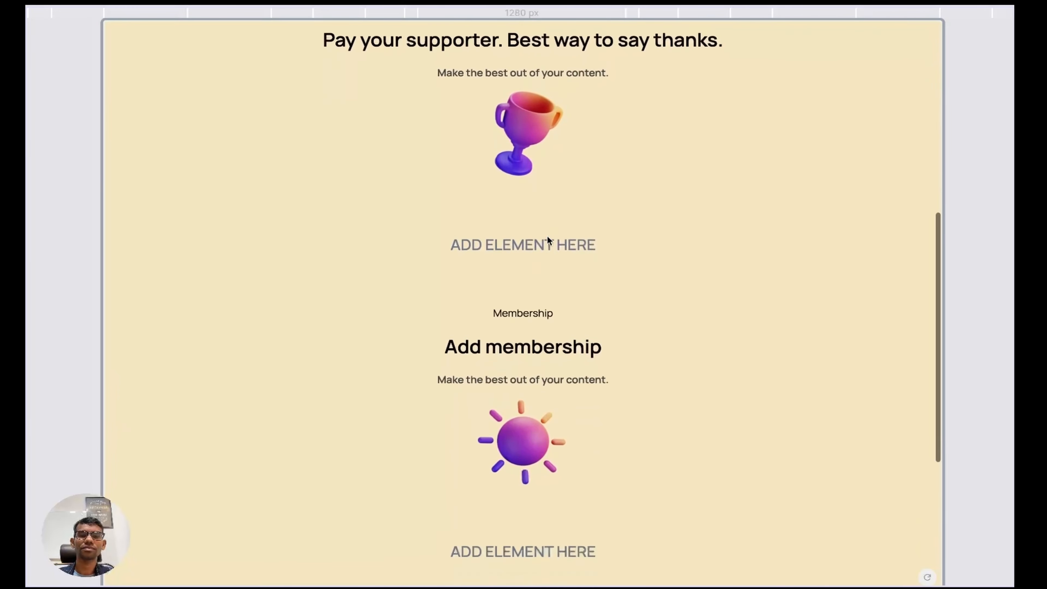
scroll(547, 239, down, 2)
key(ctrl+Right)
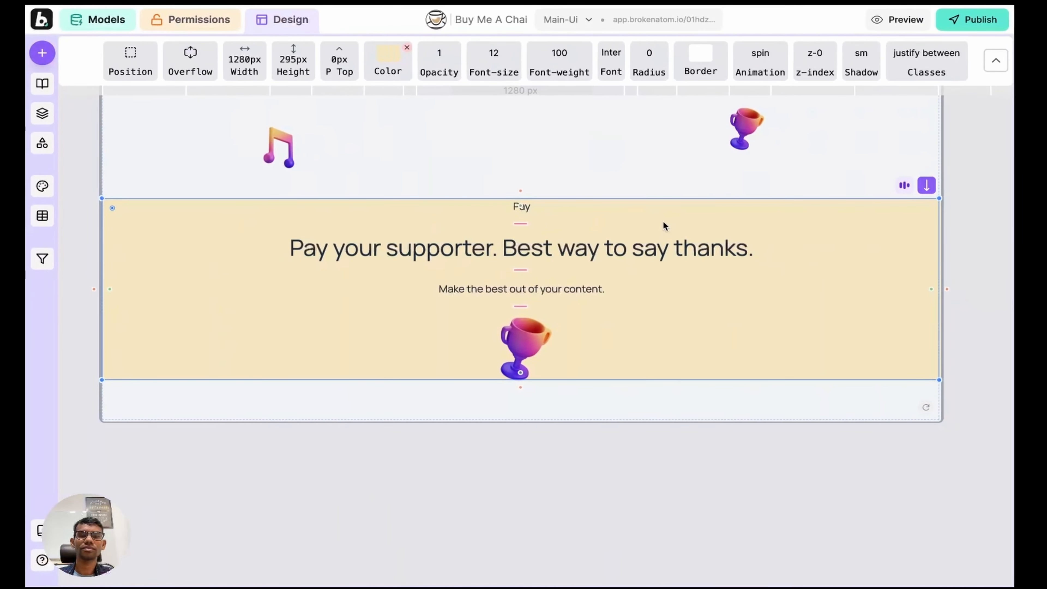
drag(519, 206, 519, 256)
scroll(652, 232, down, 3)
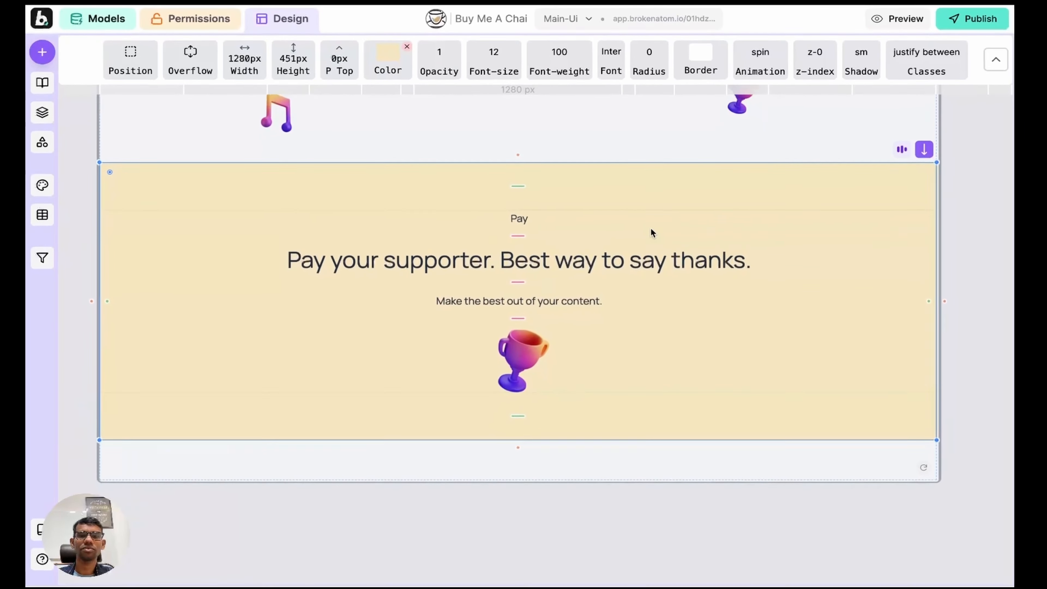
Step: Duplicate the Pay section and name the copy 'Membership'
click(42, 113)
click(123, 196)
key(d)
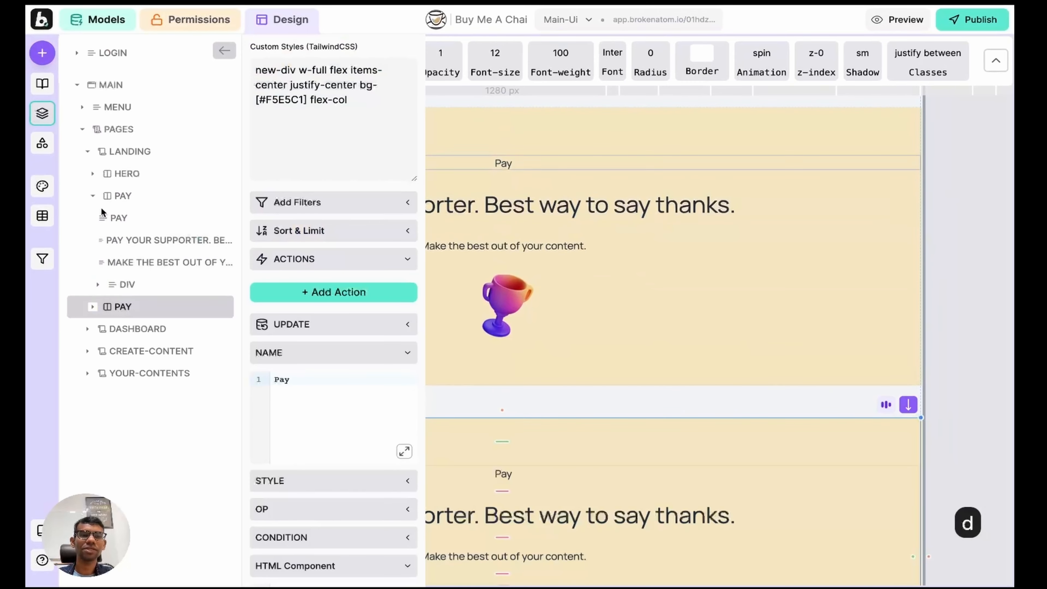
click(93, 196)
click(299, 380)
key(super+a)
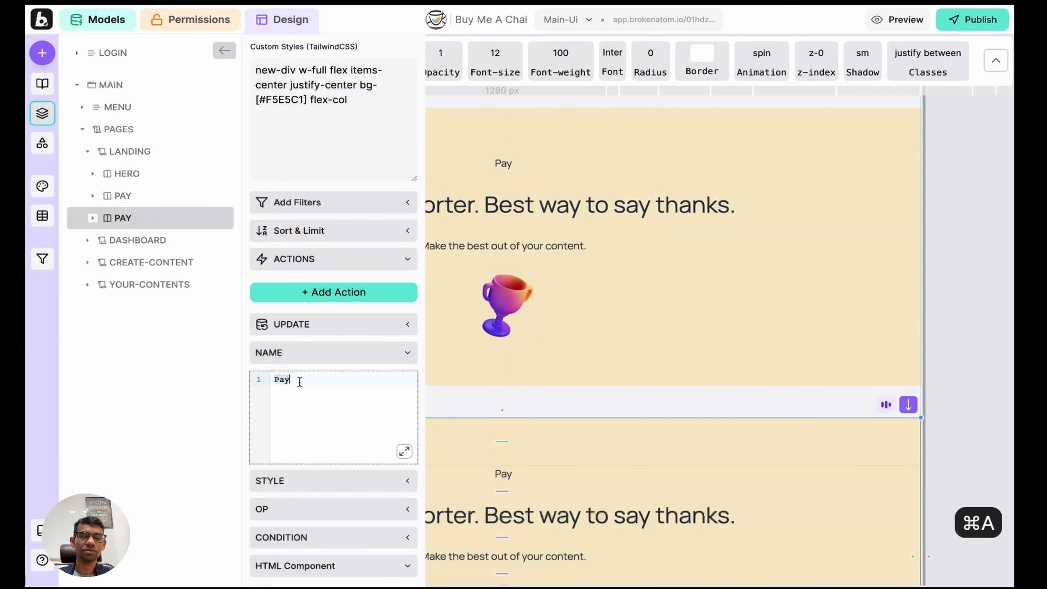
text(Membersh)
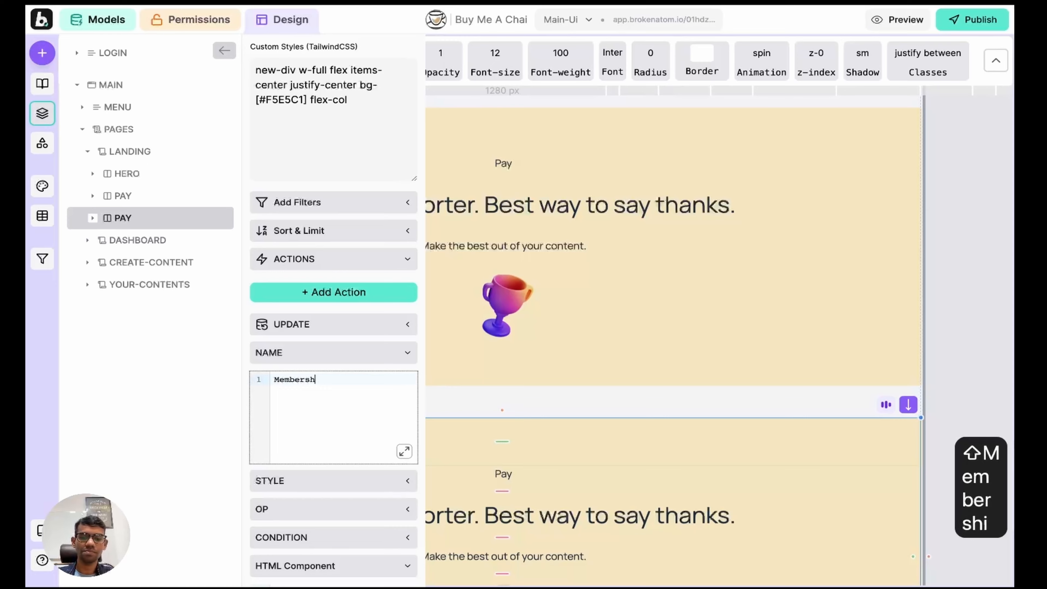
text(ip)
key(shift+Return)
Step: Change the copied section's label text from 'Pay' to 'Membership'
click(92, 218)
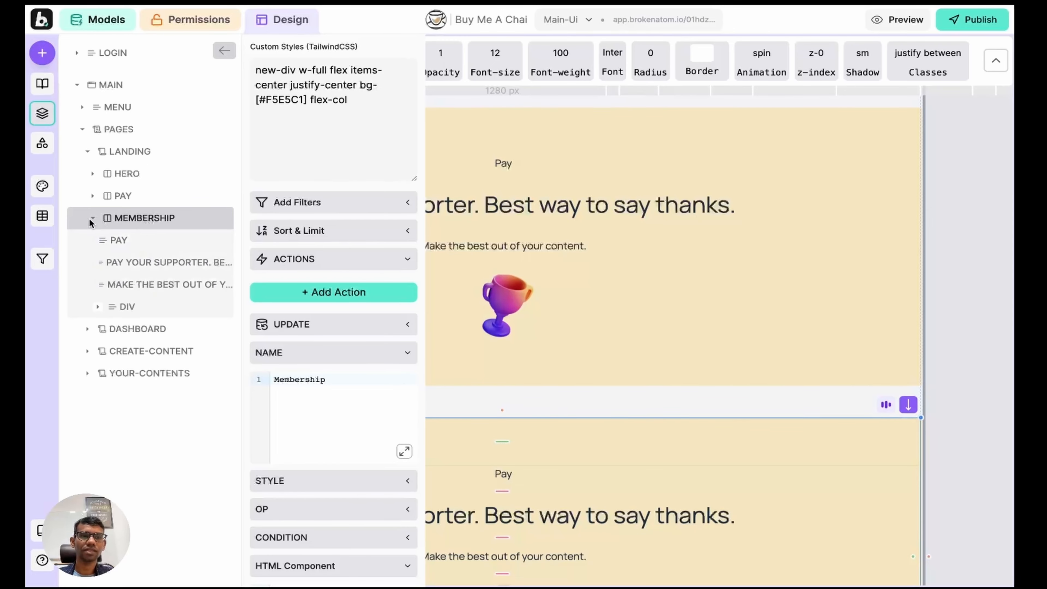
click(124, 240)
click(311, 380)
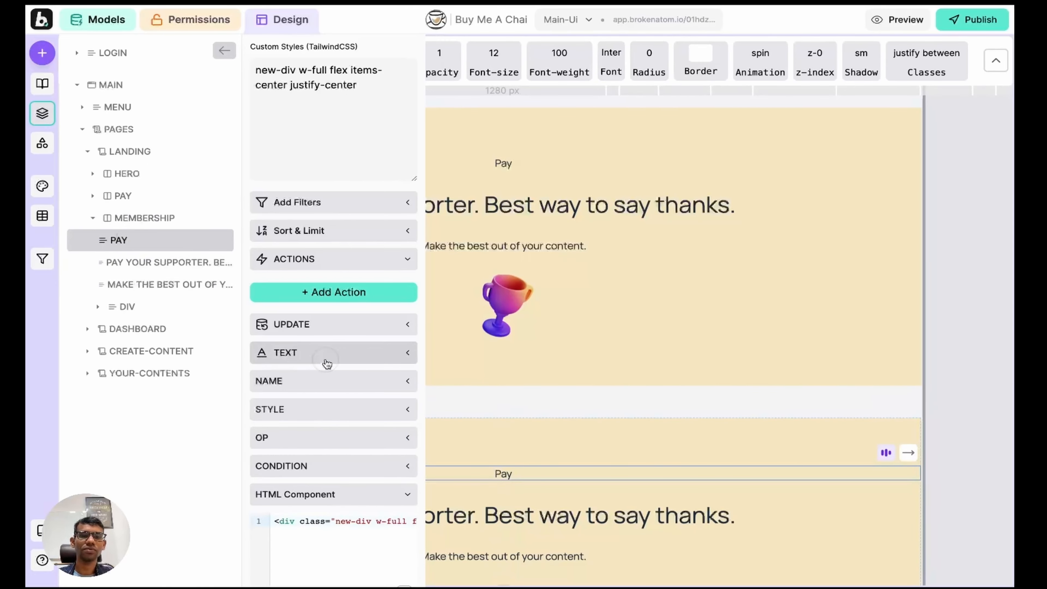
click(327, 353)
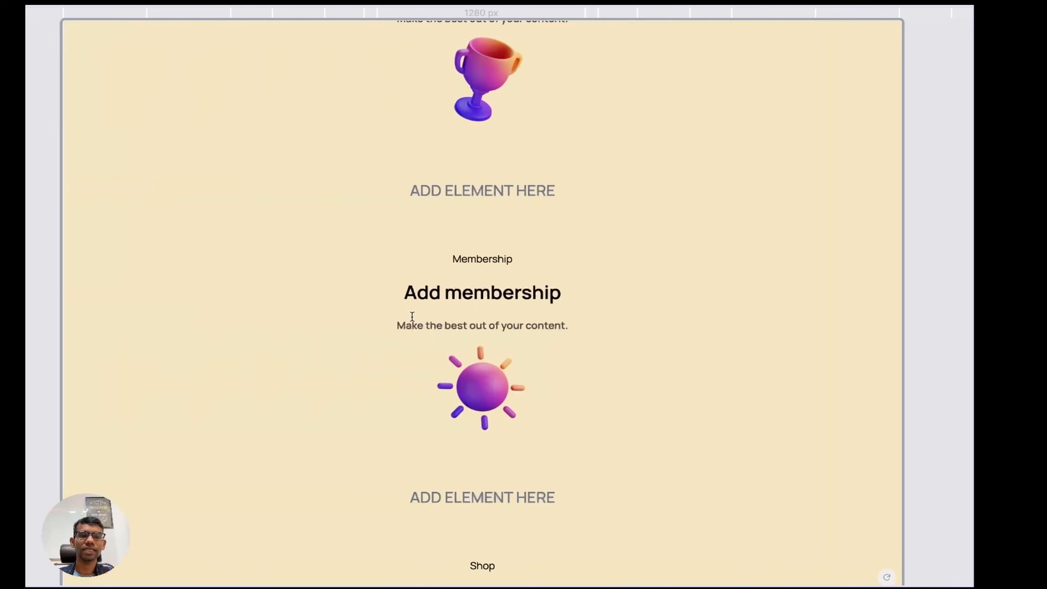
scroll(469, 274, down, 1)
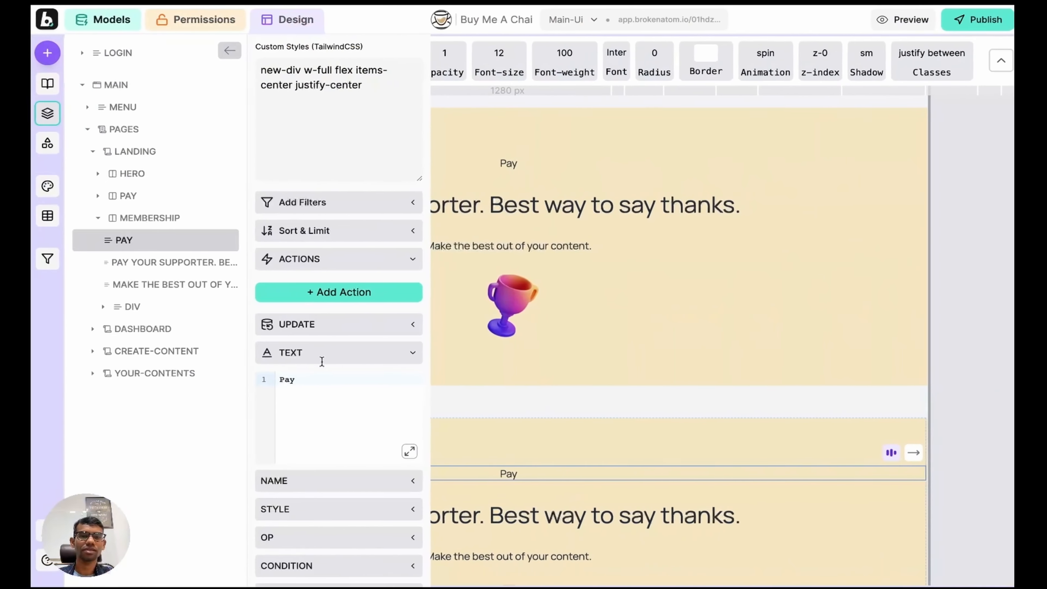
click(306, 376)
key(super+a)
text(Membership)
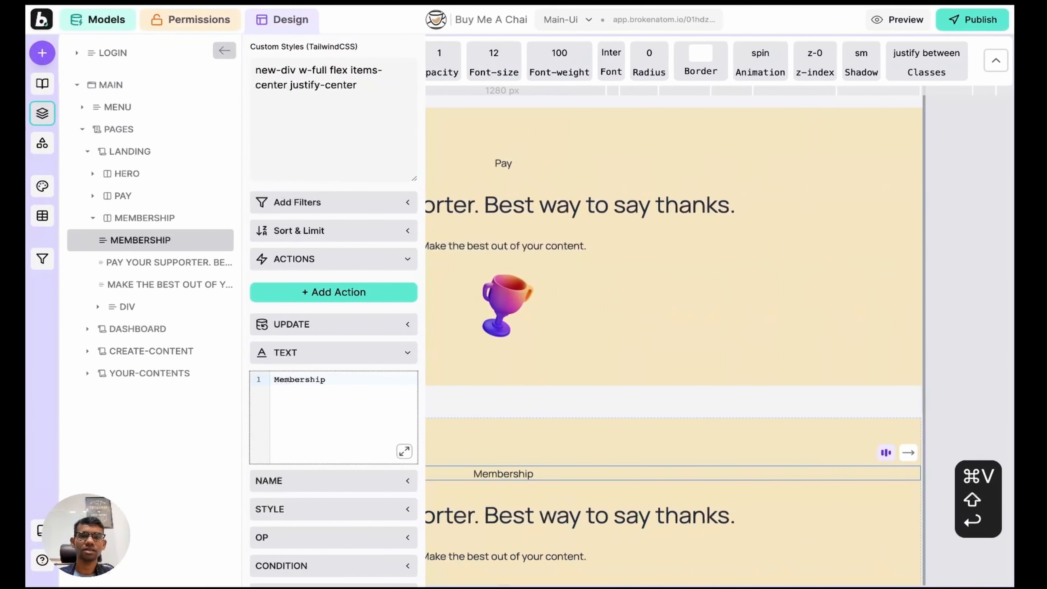
scroll(521, 371, down, 5)
Step: Replace the Membership section's heading with 'Add membership'
click(522, 218)
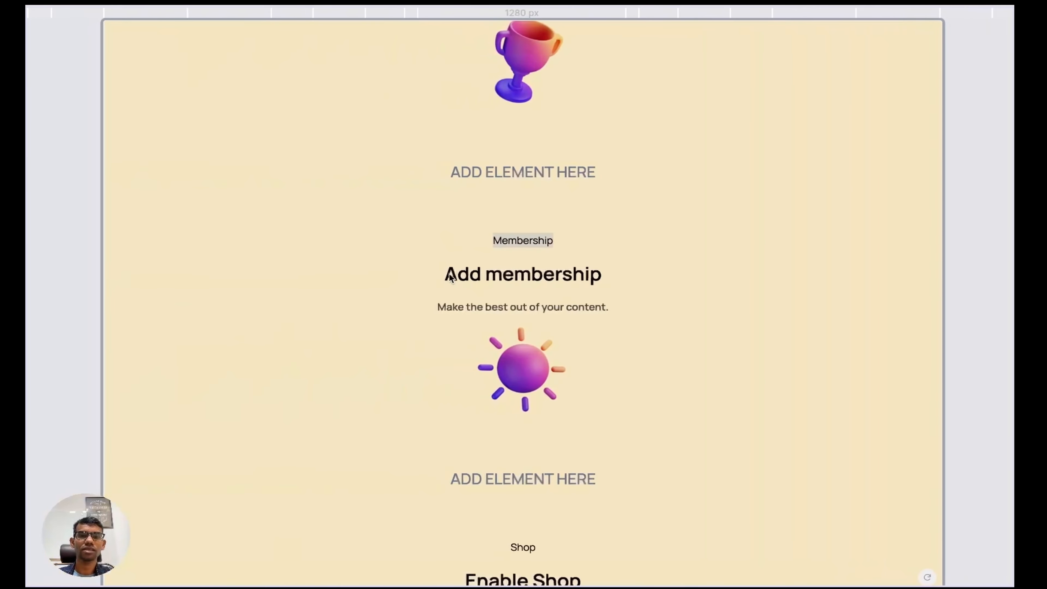
drag(450, 276, 603, 283)
key(super+c)
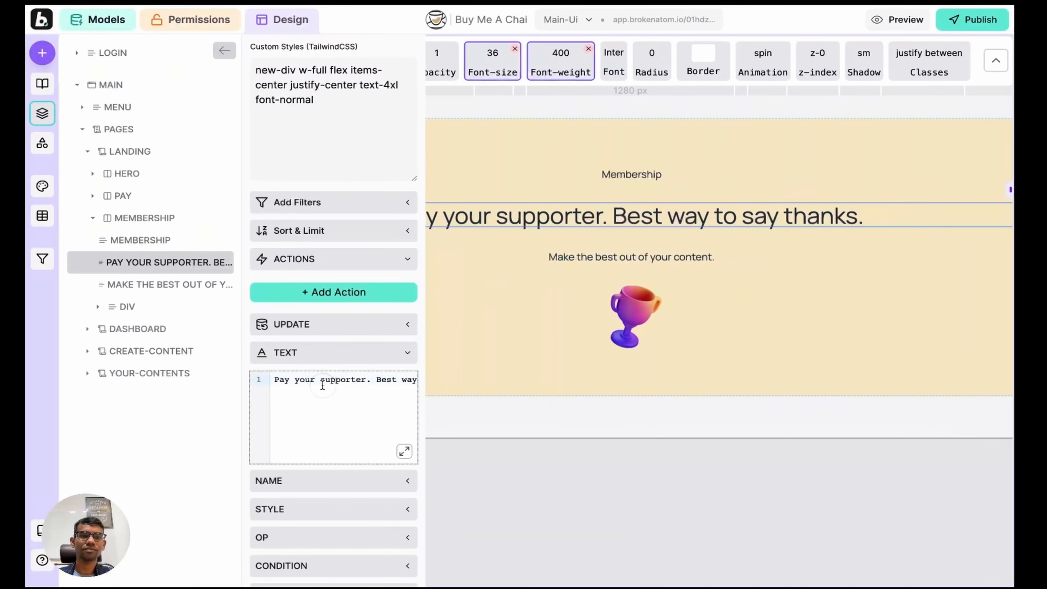
key(super+a)
key(super+v)
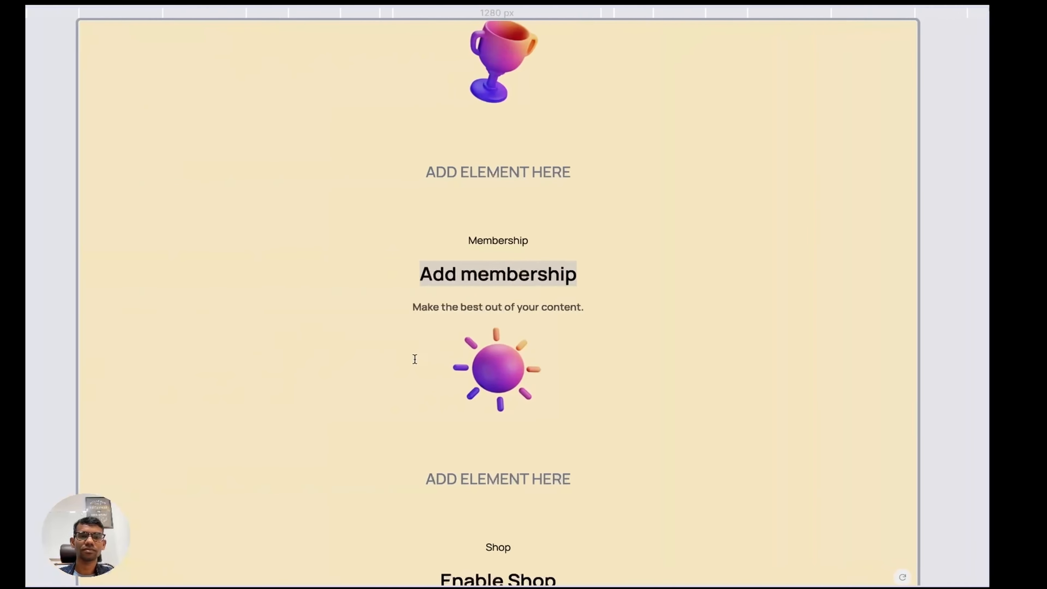
Step: Paste the subtitle text into the Membership subtitle and select the section's image layer
double_click(528, 307)
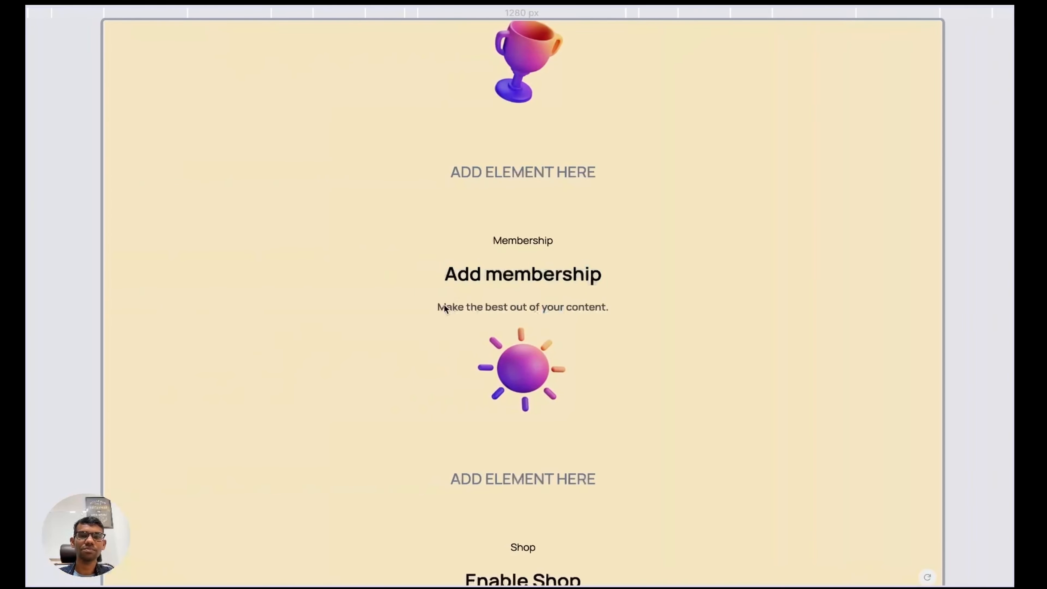
drag(445, 308, 613, 310)
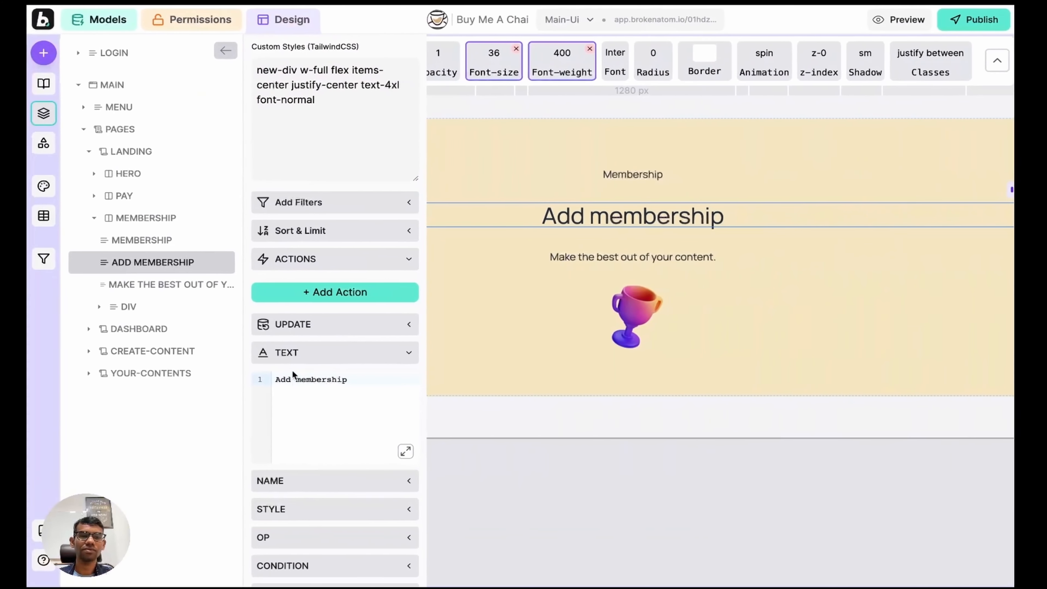
click(165, 284)
click(310, 392)
key(super+a)
key(super+v)
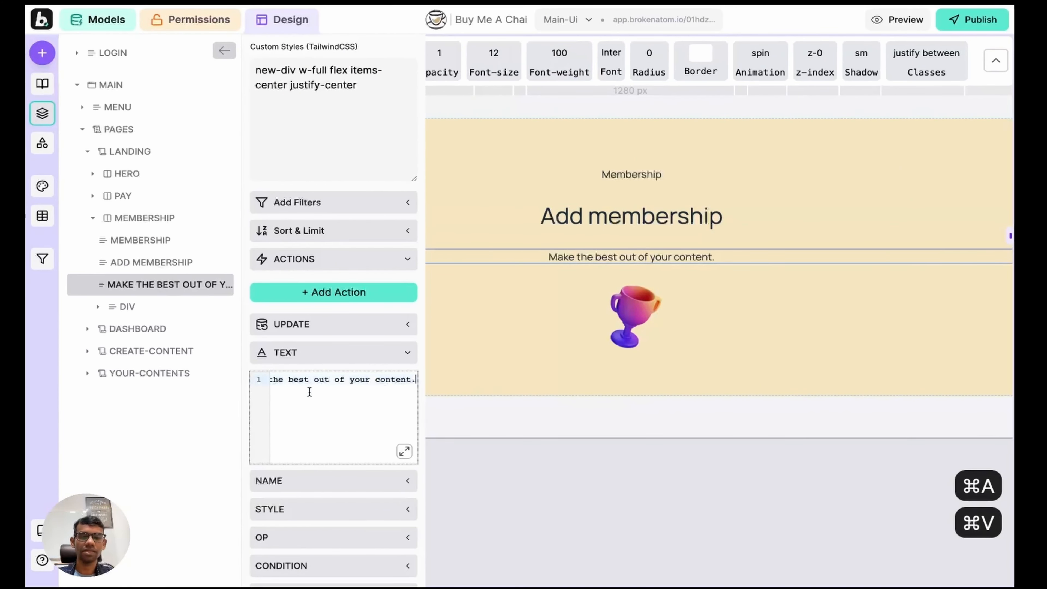
key(shift+Return)
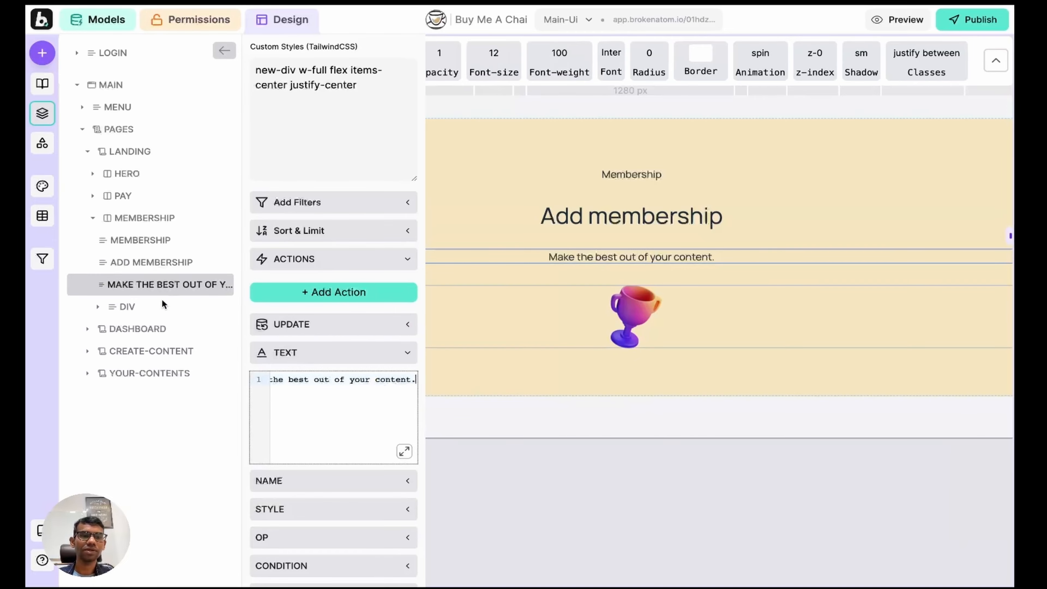
click(128, 307)
click(151, 334)
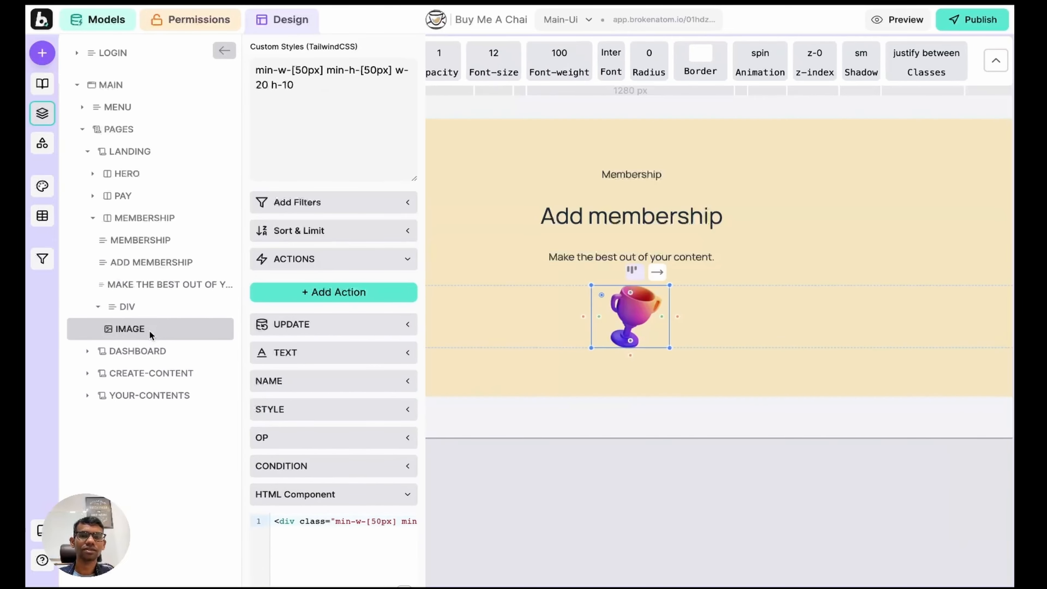
Step: Swap the Membership image from the cup to 3d-sun.png
click(42, 144)
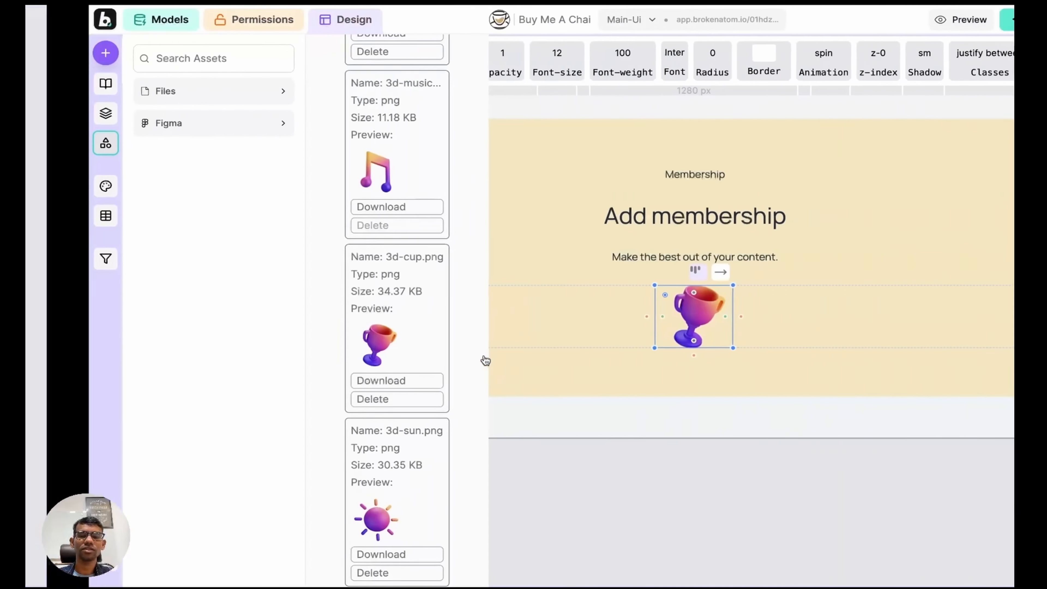
click(312, 521)
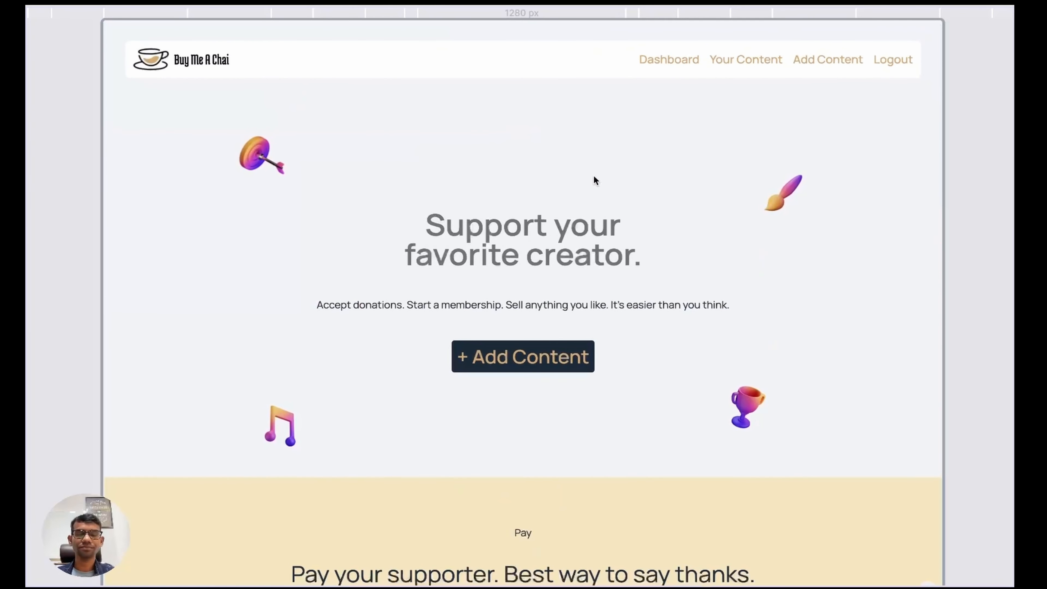
Step: In preview, visit the Dashboard, Your Content and Add Content pages, then return to the landing page
click(669, 65)
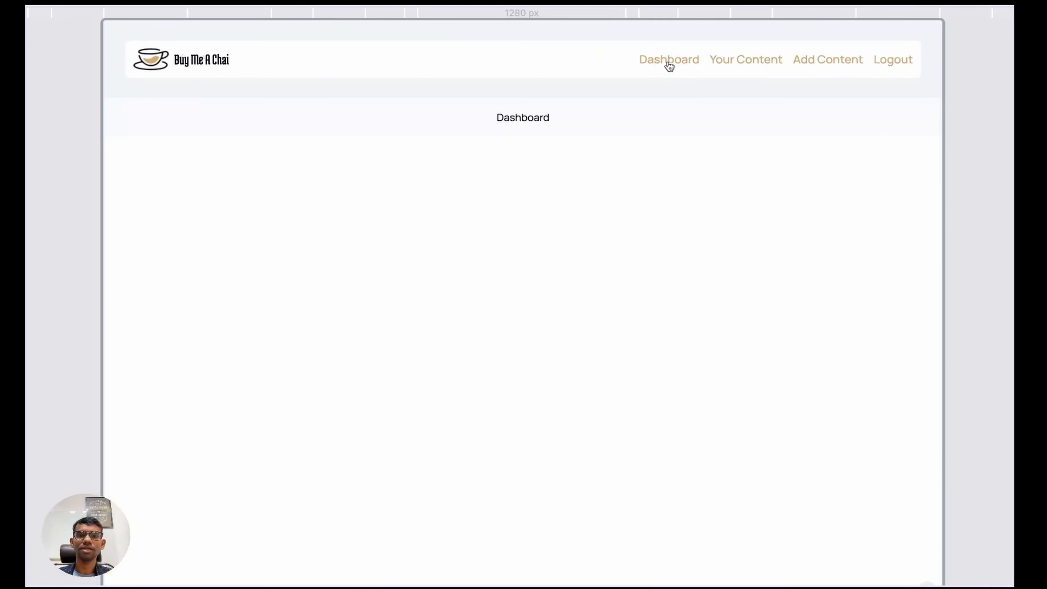
click(753, 66)
click(811, 57)
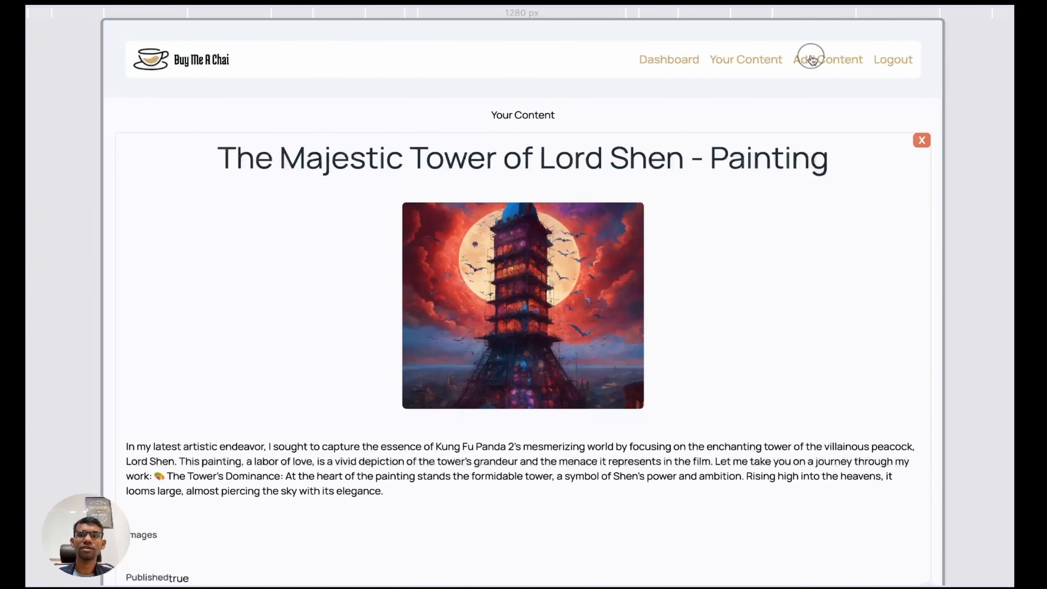
click(670, 63)
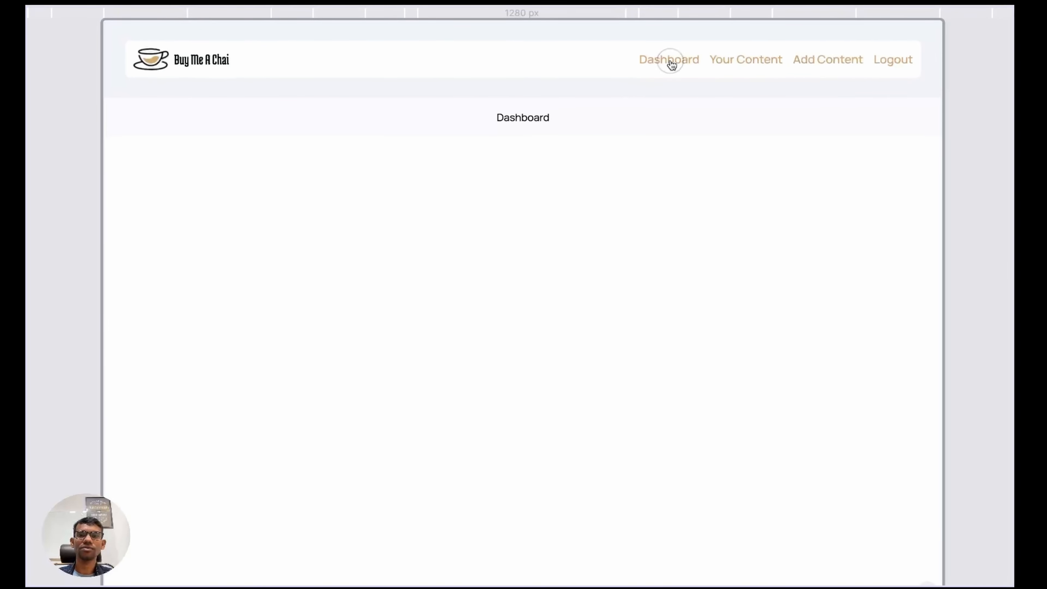
click(260, 79)
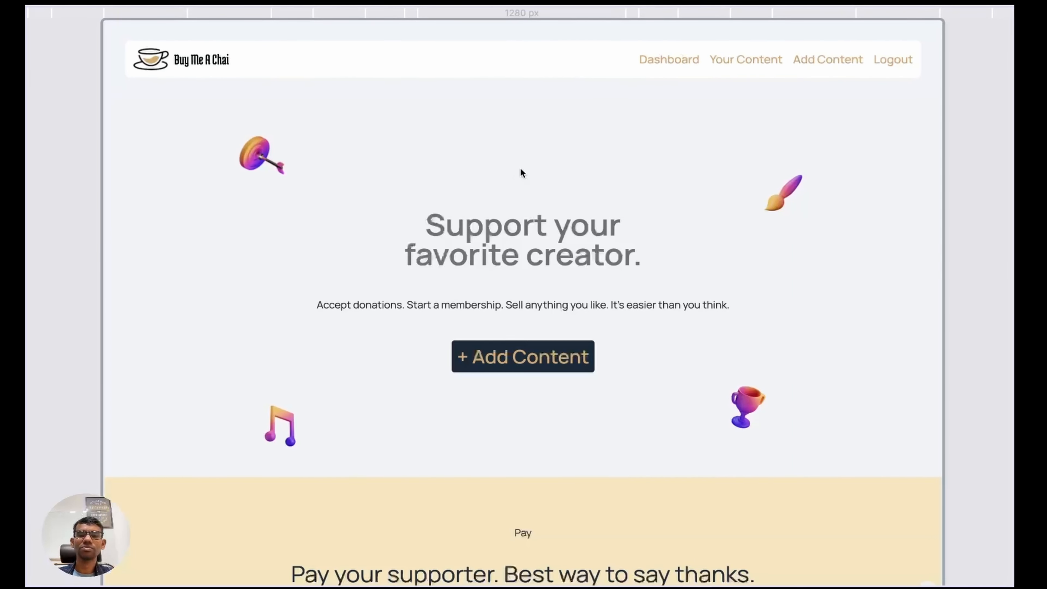
Step: Leave the preview and publish the Buy Me A Chai app
key(Escape)
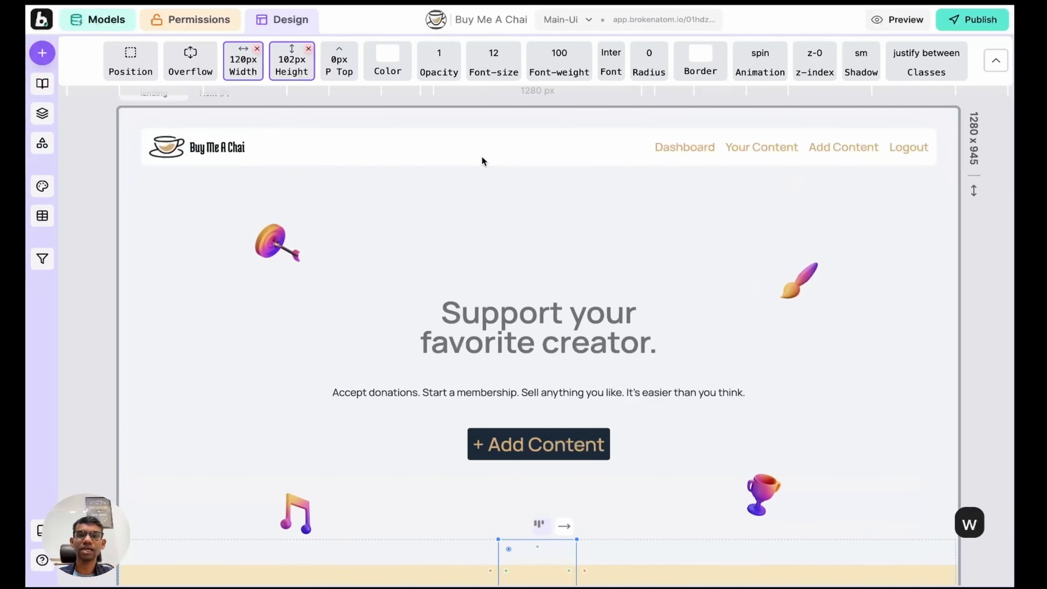
click(994, 66)
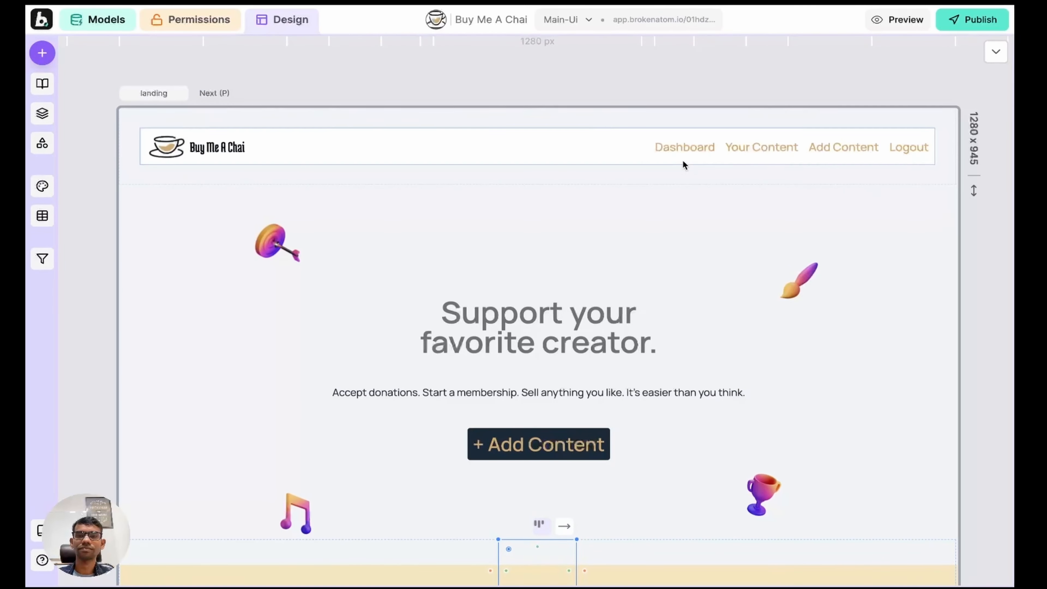
scroll(683, 164, down, 2)
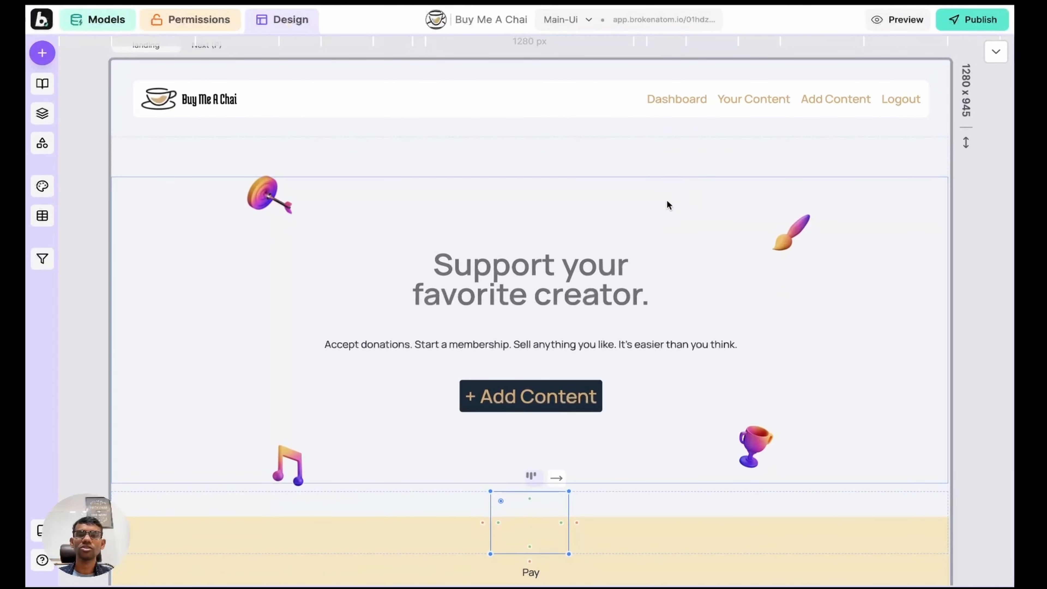
click(968, 21)
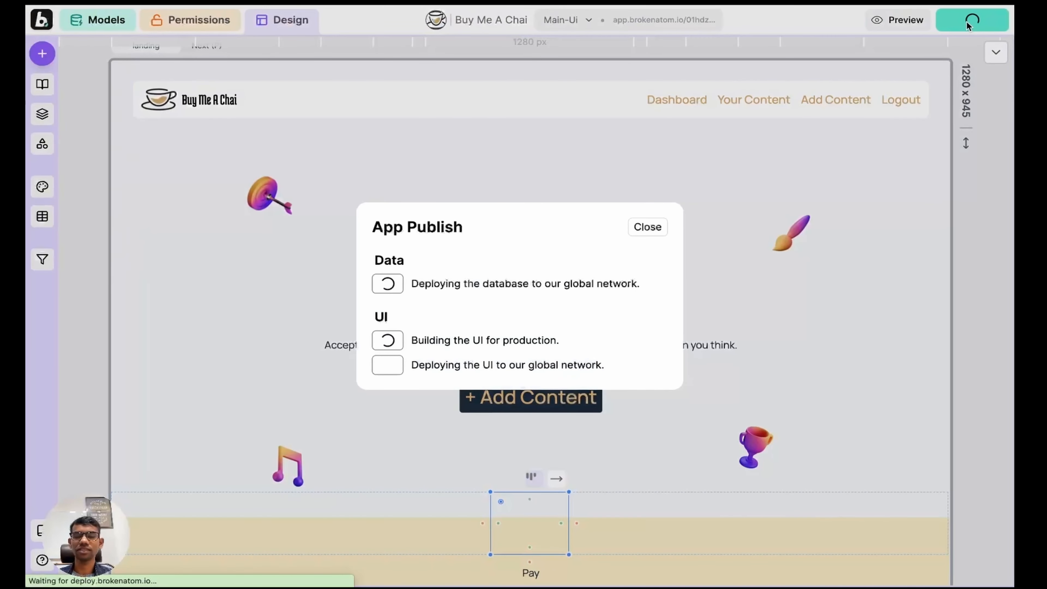
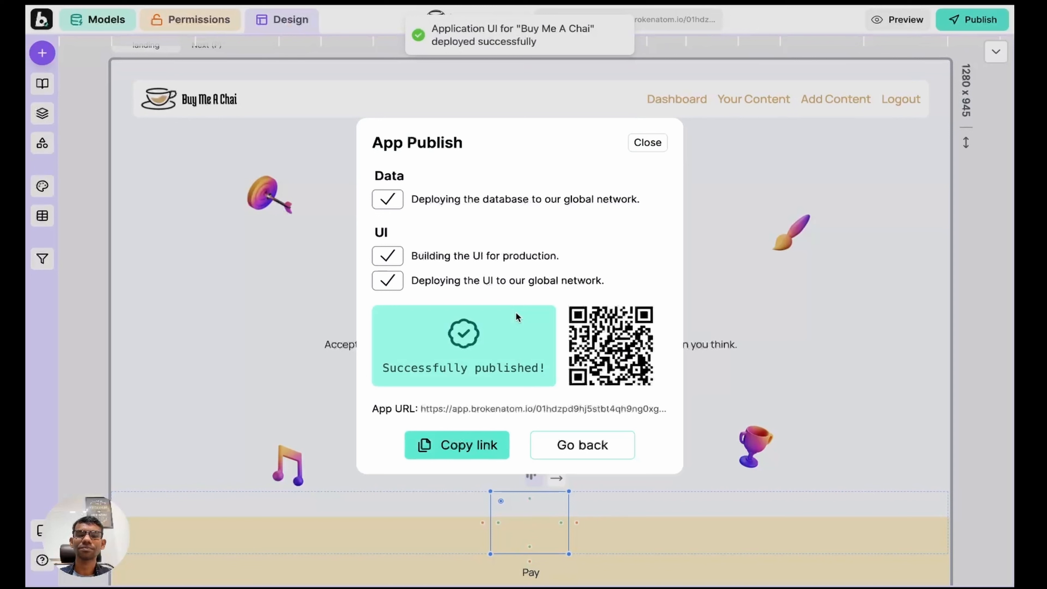
Step: Open the published Buy Me A Chai link in a new browser tab
click(457, 445)
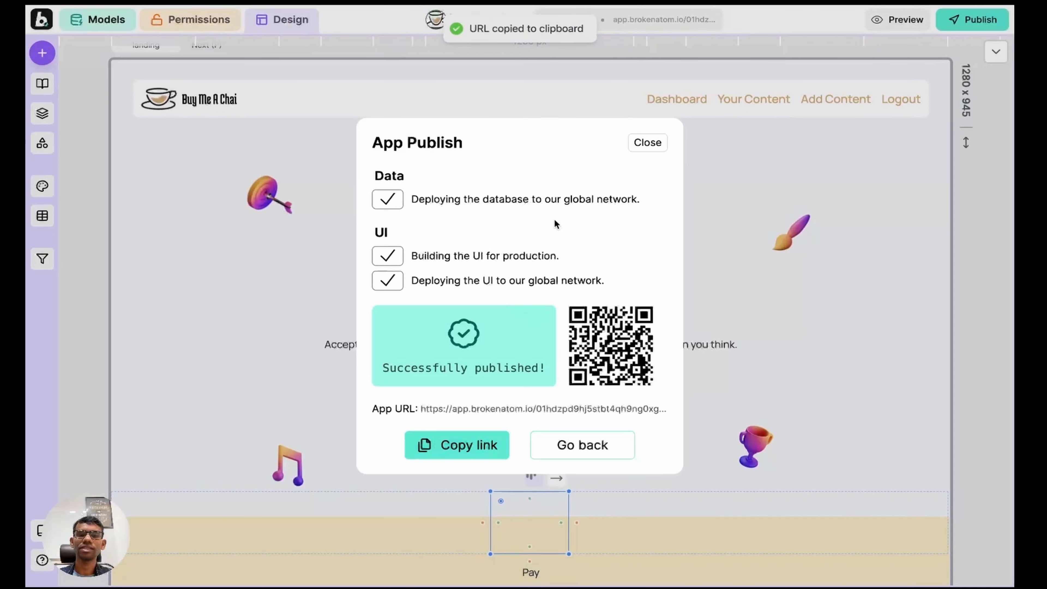
key(super+t)
key(super+v)
key(Return)
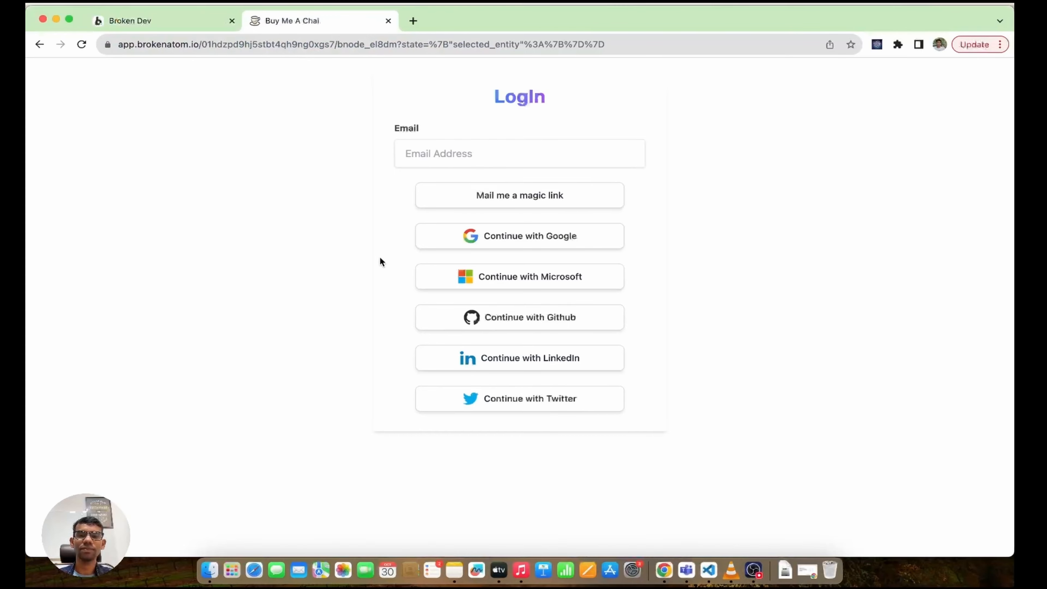
Step: Sign in to the live app with Google, then return to the builder
click(515, 235)
click(457, 285)
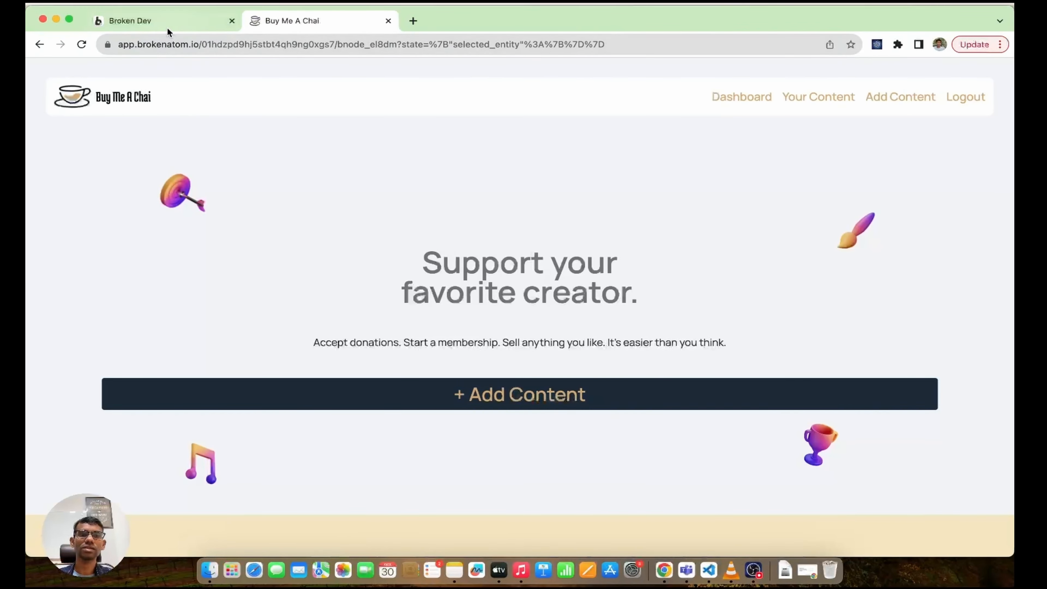
click(167, 28)
Step: Review the App Login, Roles and Authorization permission settings unchanged, then view the live landing page
click(184, 76)
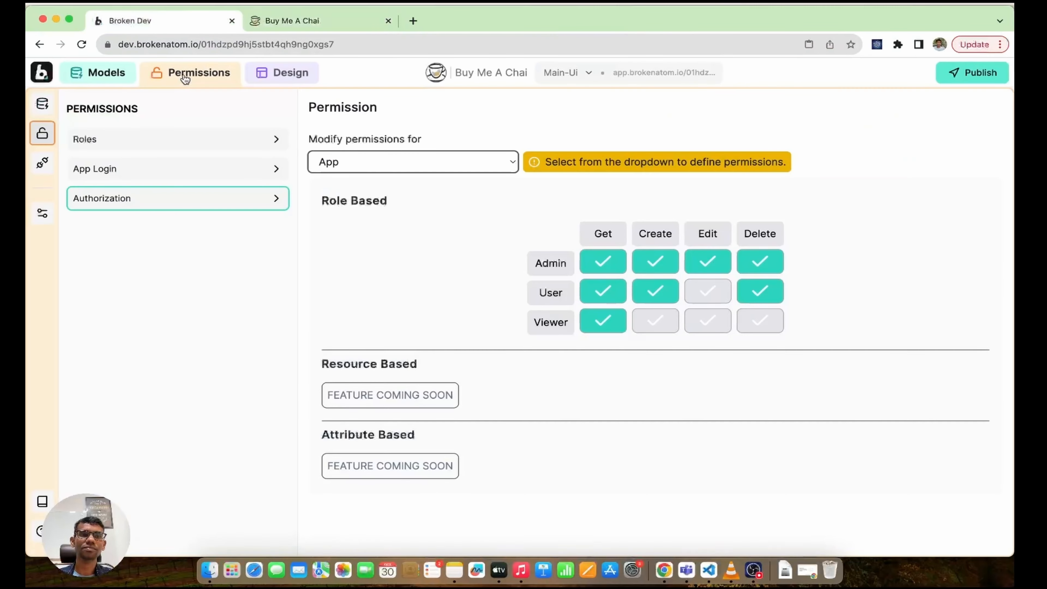
click(178, 174)
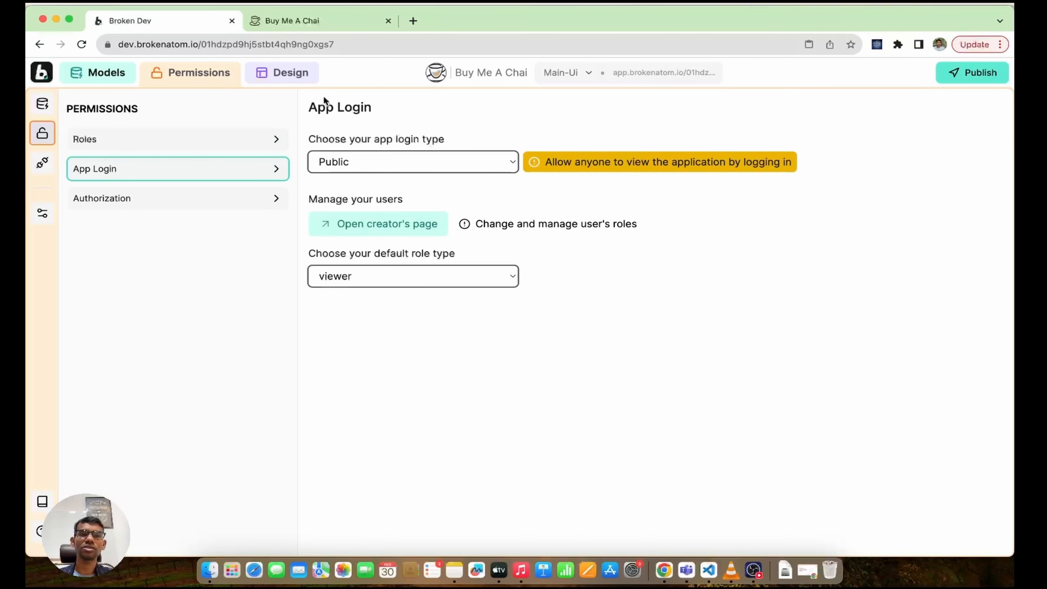
click(312, 22)
click(175, 21)
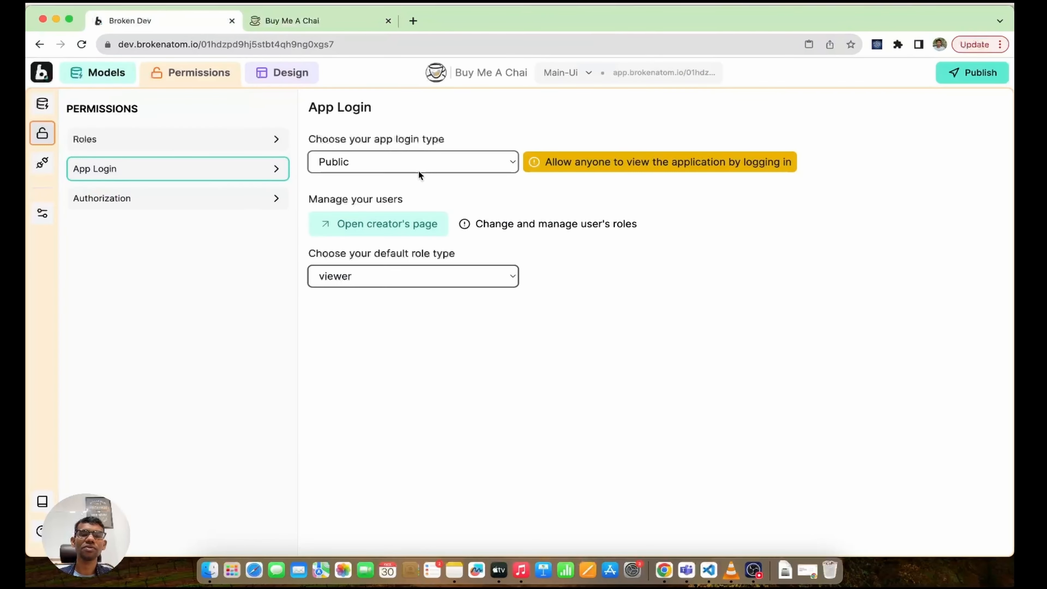
click(198, 142)
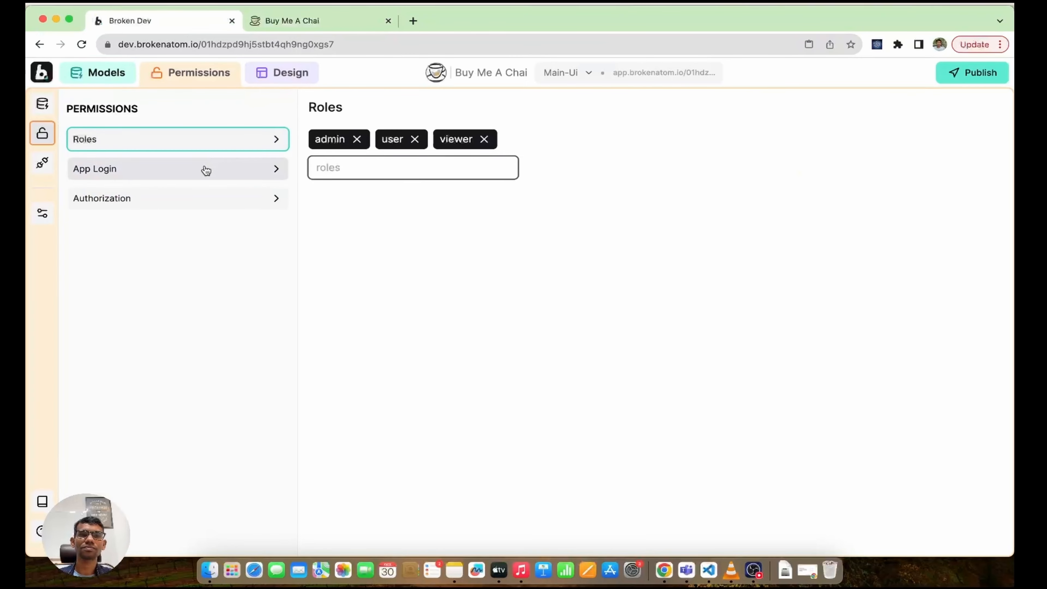
click(202, 198)
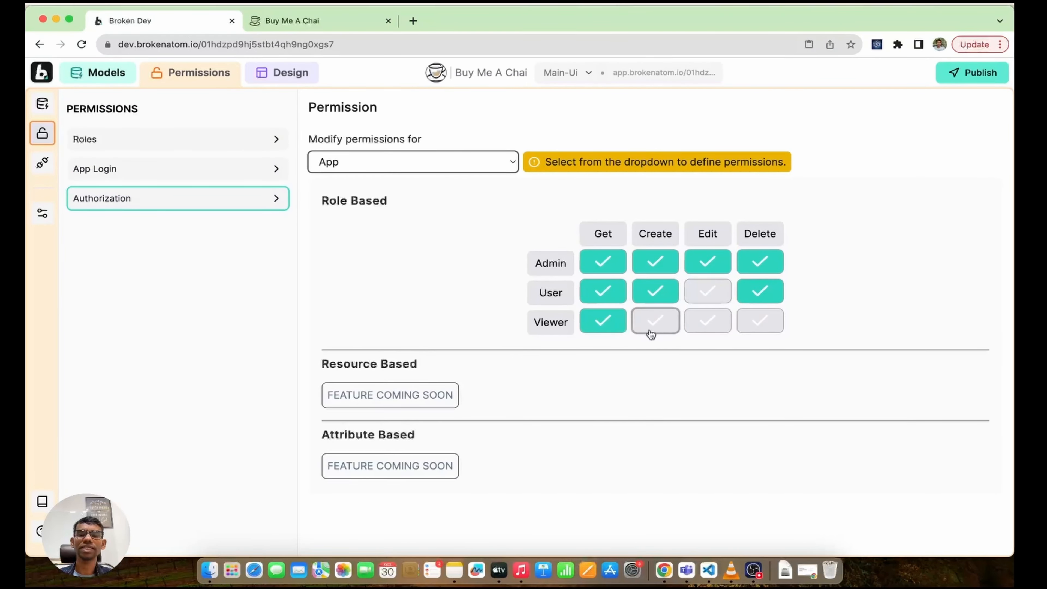
click(313, 21)
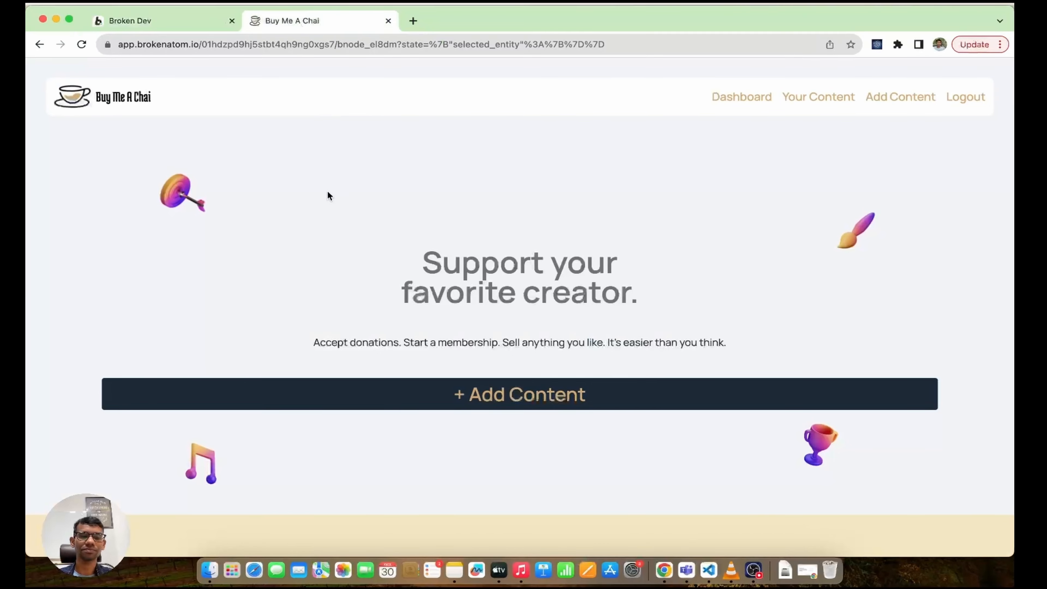
Step: Scroll the landing page, visit the empty Your Content page, and bring up the Lord Shen markdown notes
scroll(415, 277, down, 15)
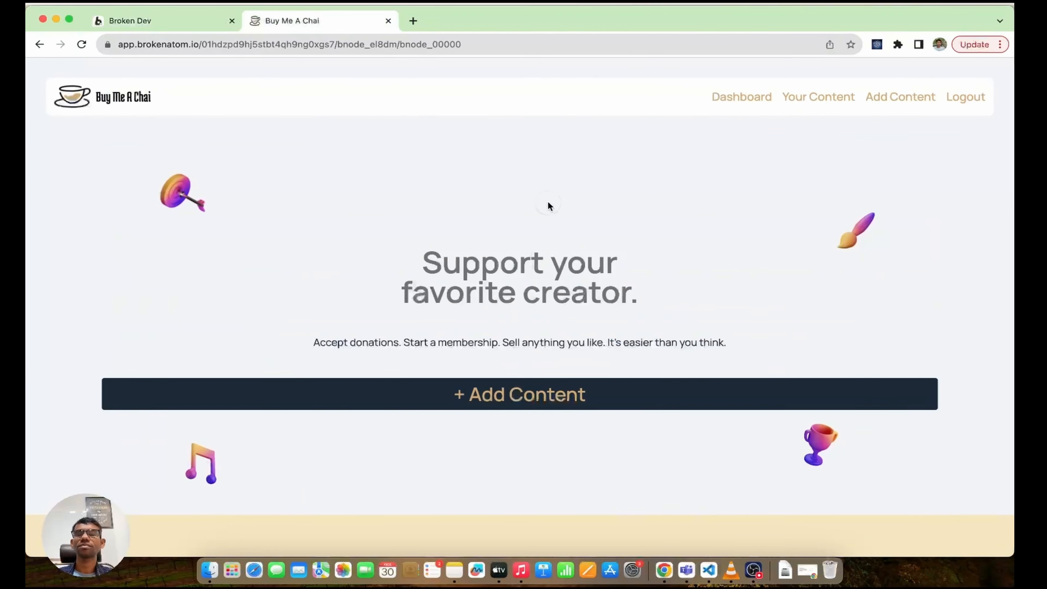
scroll(510, 225, down, 18)
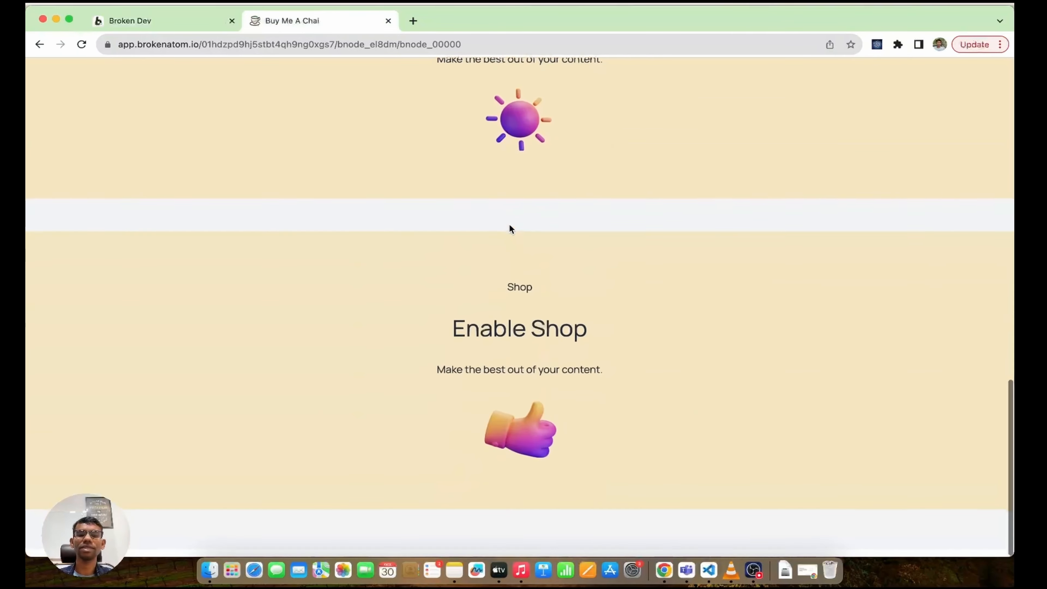
scroll(509, 225, up, 20)
click(817, 97)
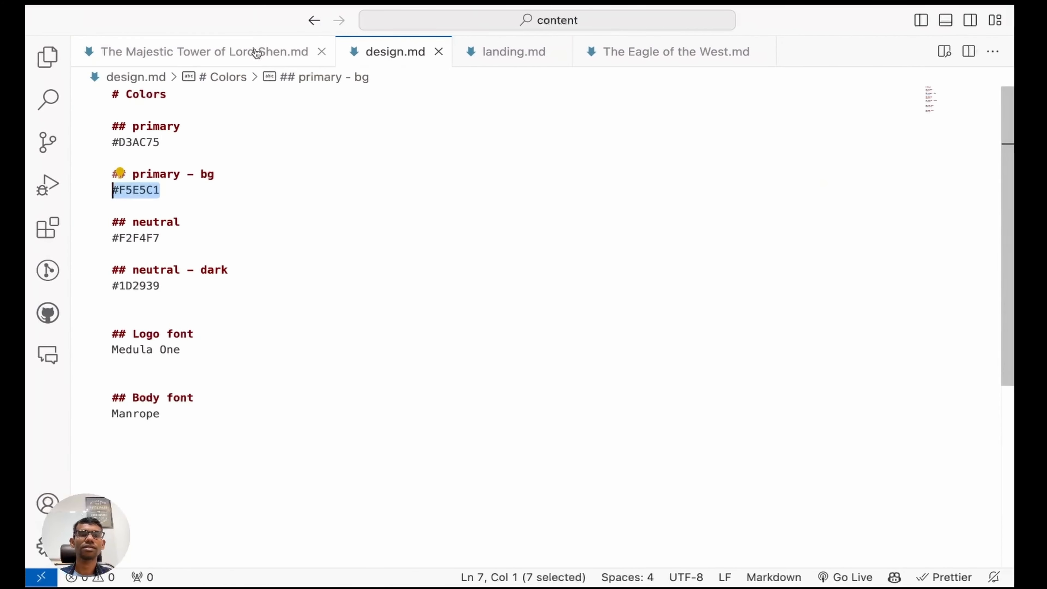
click(252, 49)
Step: Copy the notes' heading 'The Majestic Tower of Lord Shen - Painting' into the content title
click(450, 105)
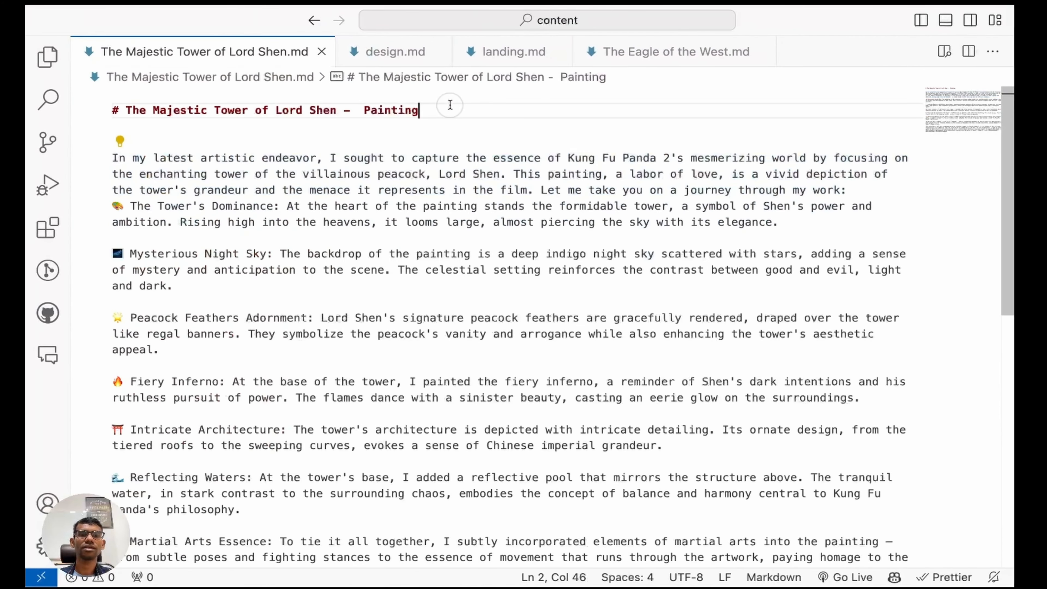
double_click(391, 110)
shift+click(126, 110)
key(super+c)
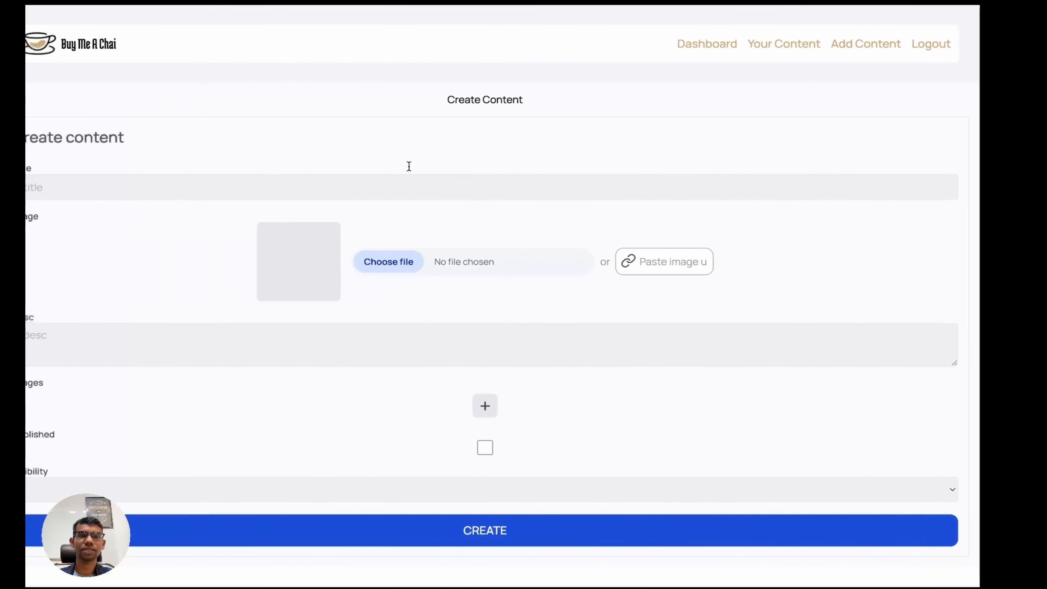
click(222, 188)
key(super+v)
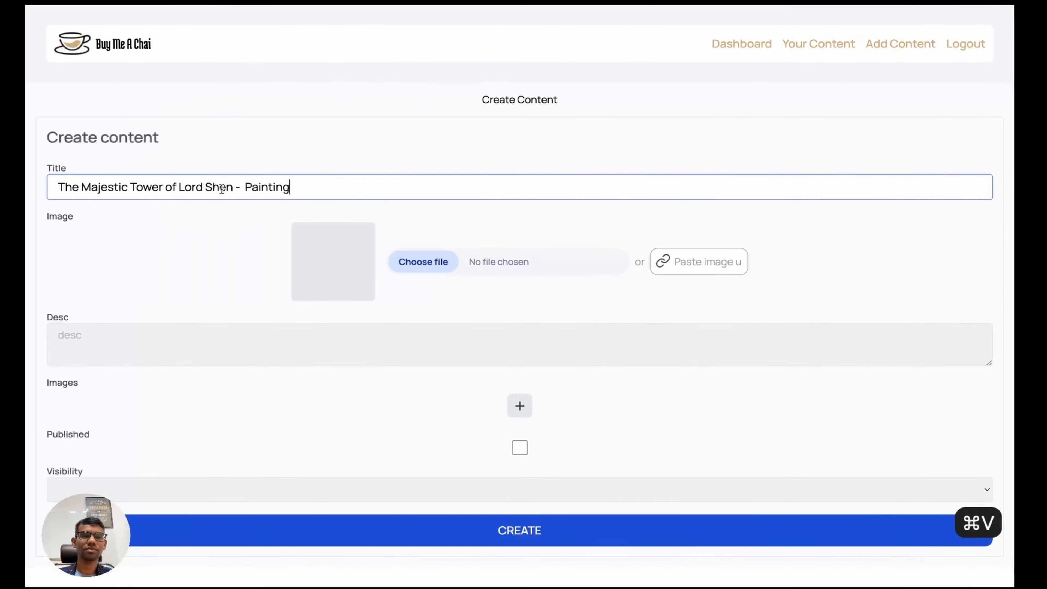
Step: Attach the tower painting webp image to the new content
click(476, 252)
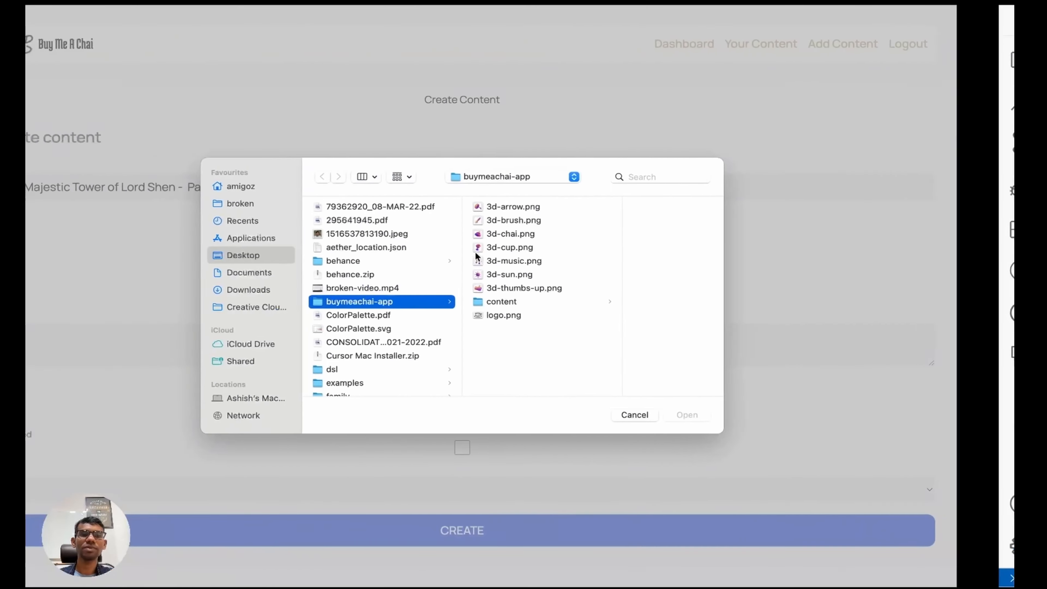
click(684, 414)
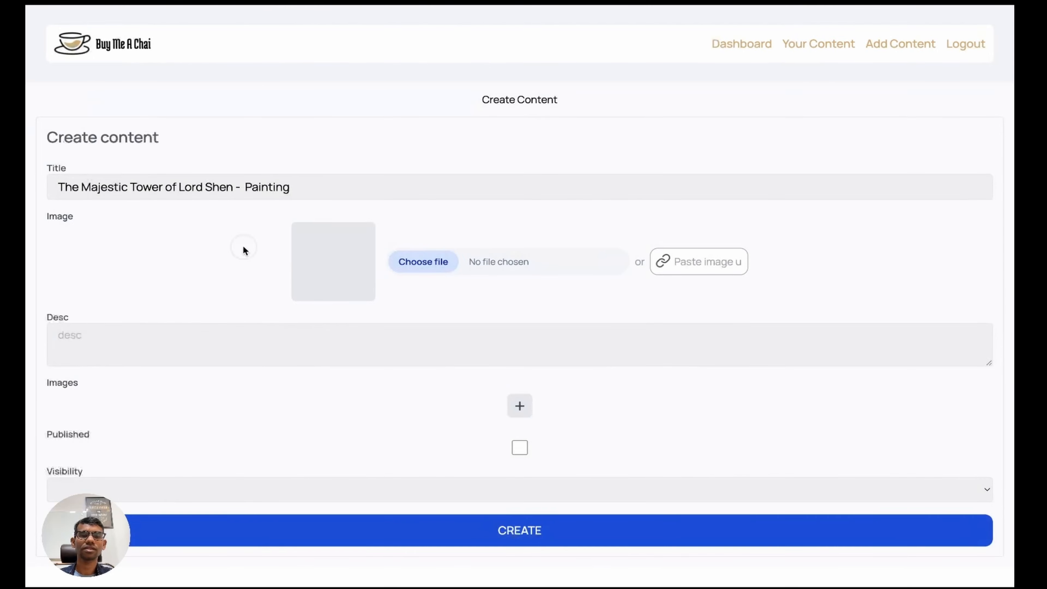
key(ctrl+Right)
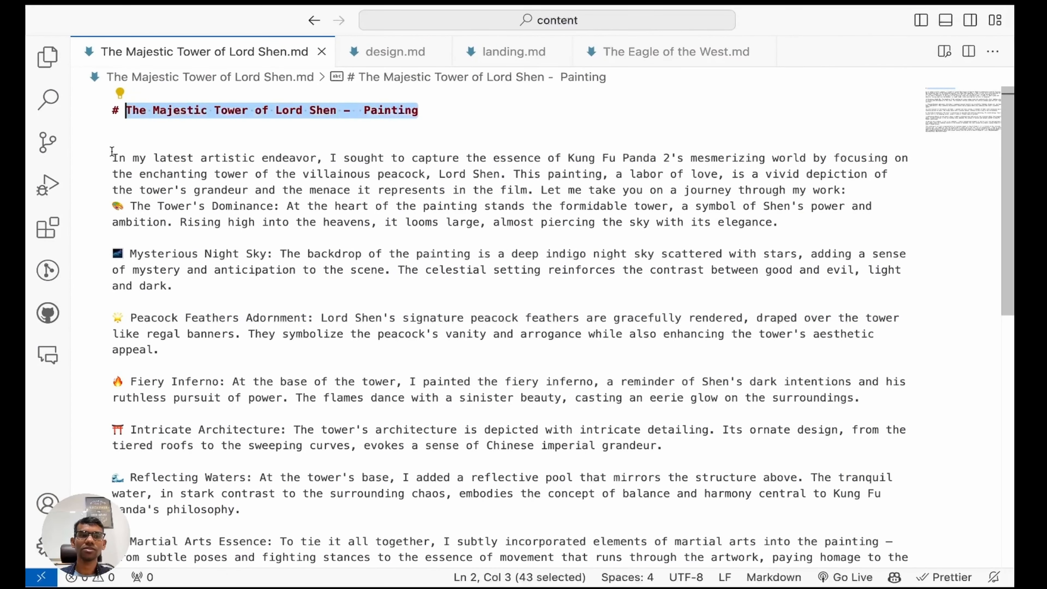
key(ctrl+Left)
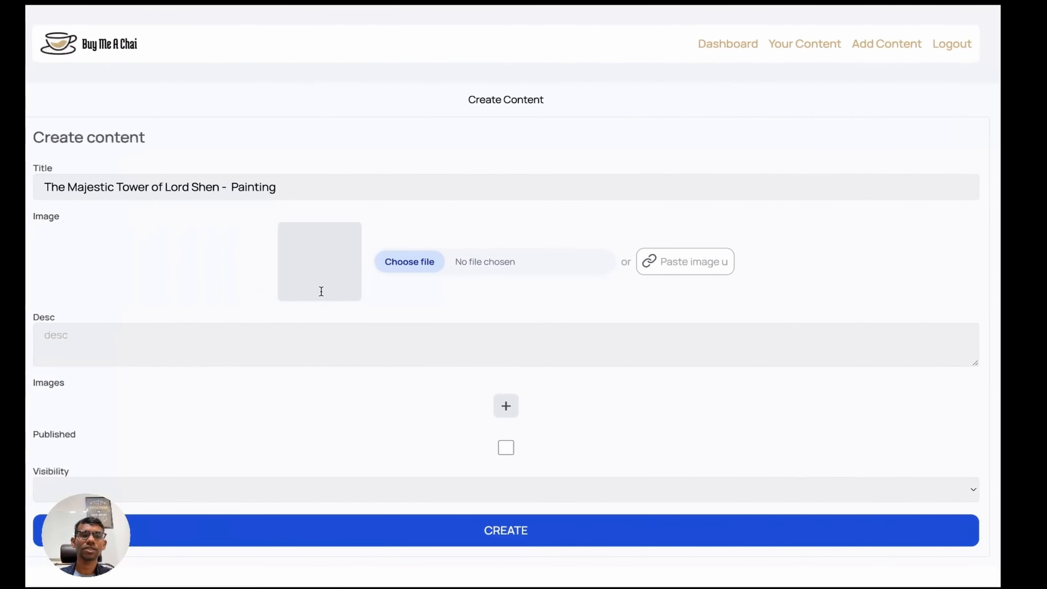
click(431, 263)
click(551, 298)
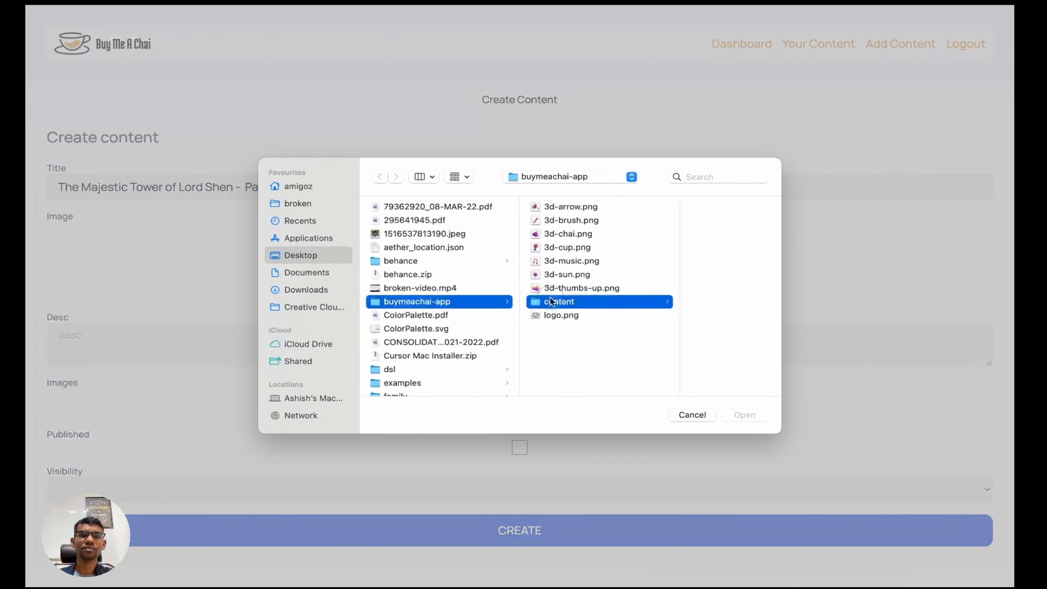
double_click(683, 204)
Step: Copy the notes' first paragraph into the content description
click(140, 334)
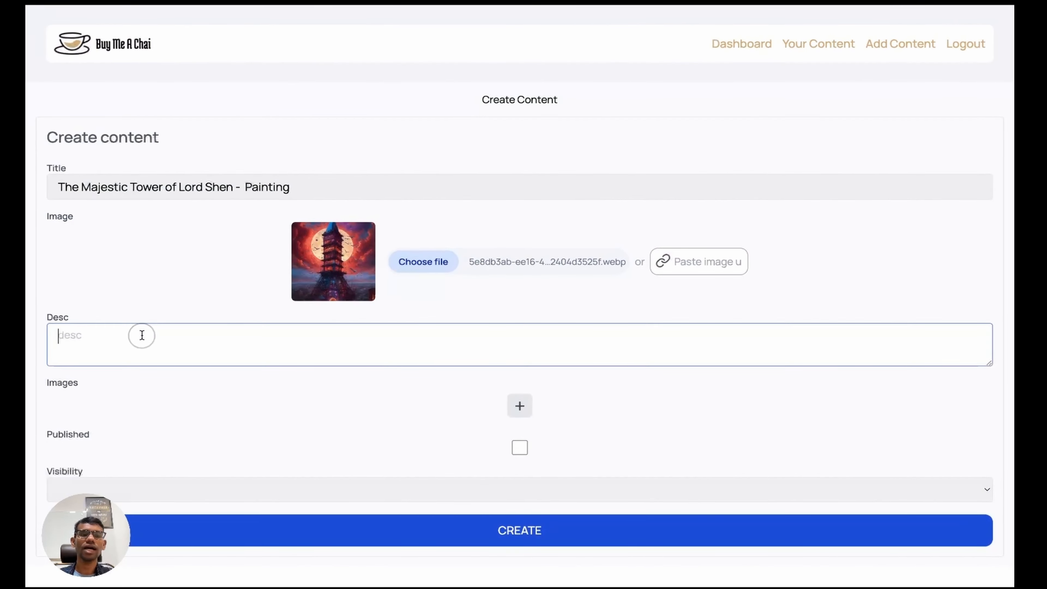
key(ctrl+Right)
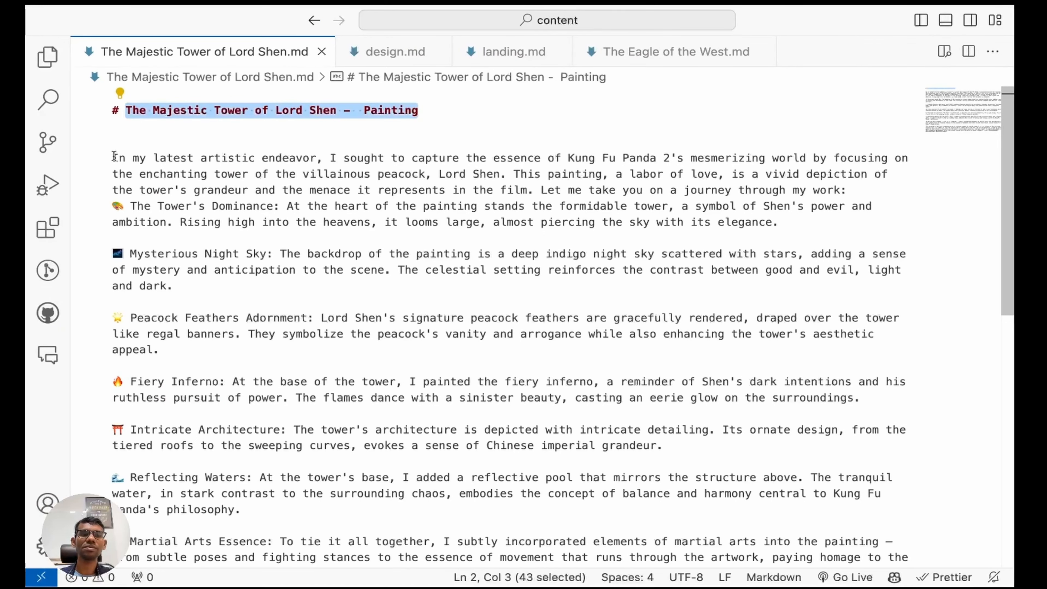
click(113, 158)
shift+click(826, 224)
key(super+c)
key(ctrl+Left)
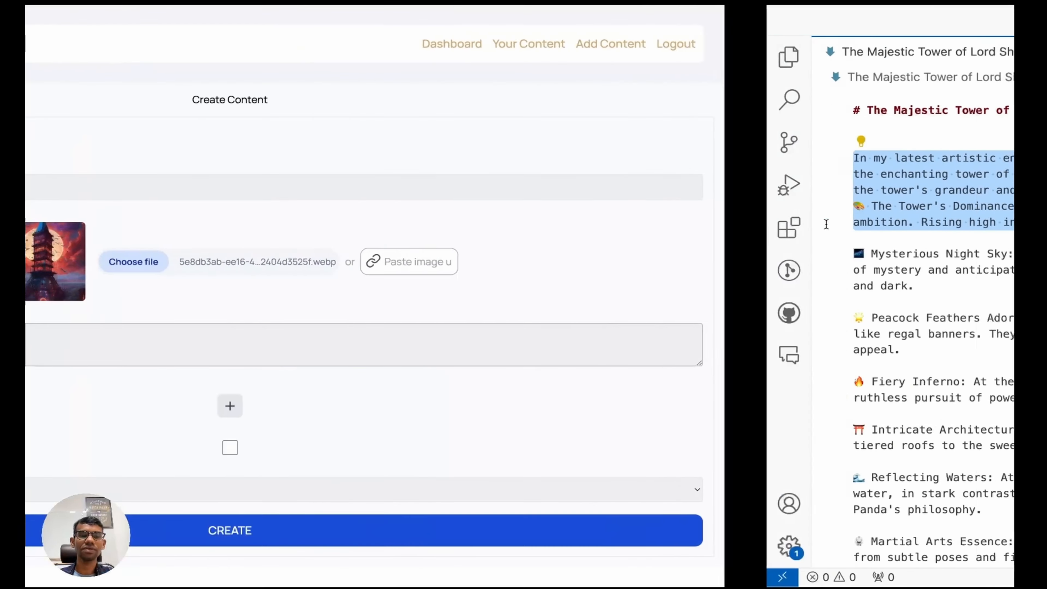
key(super+v)
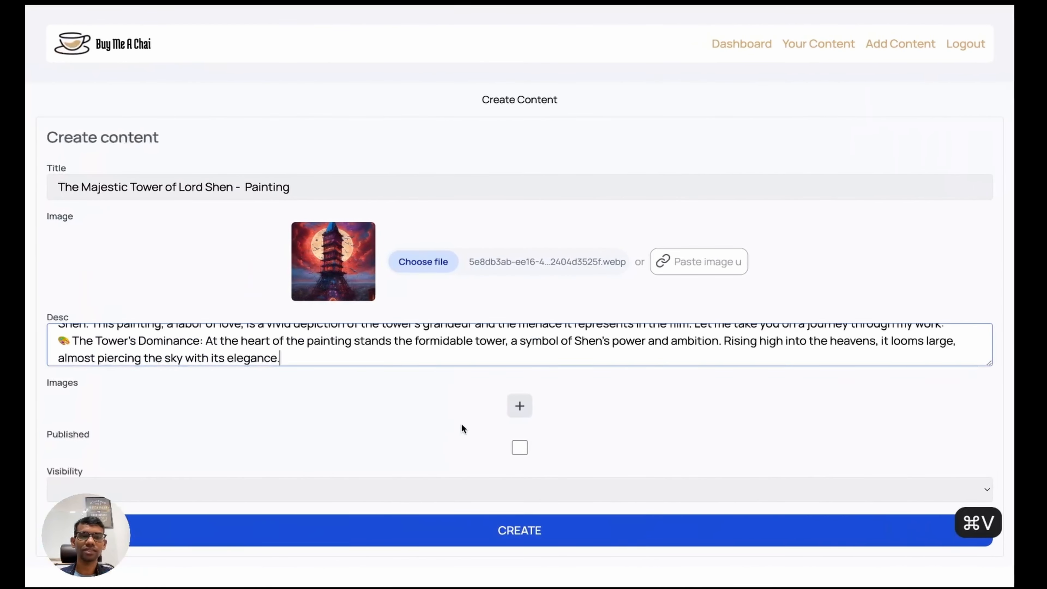
Step: Tick Published, set visibility to ALL, and create the content item
click(520, 448)
click(442, 490)
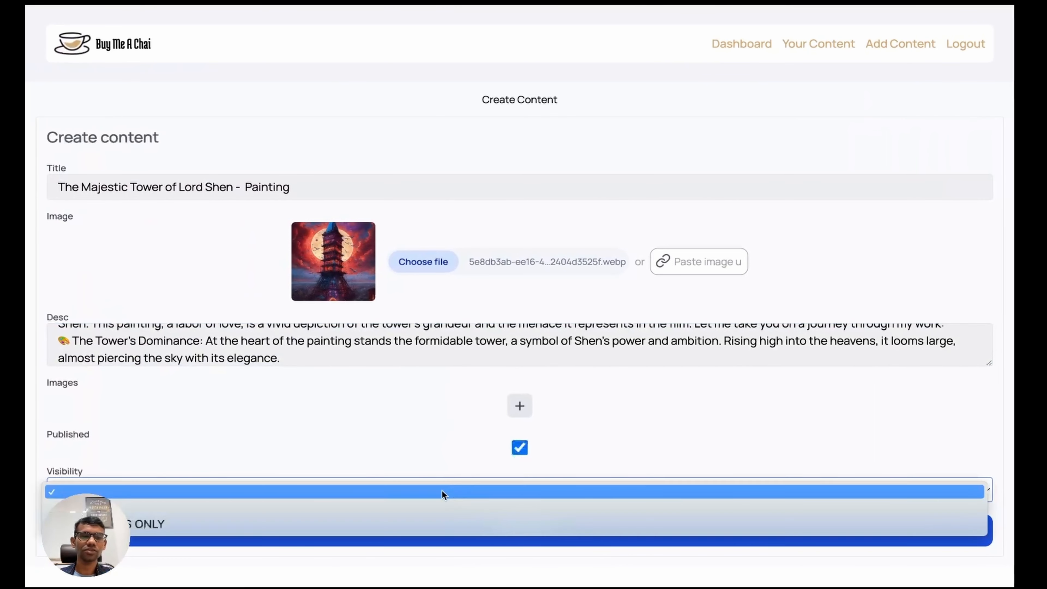
click(293, 511)
click(356, 527)
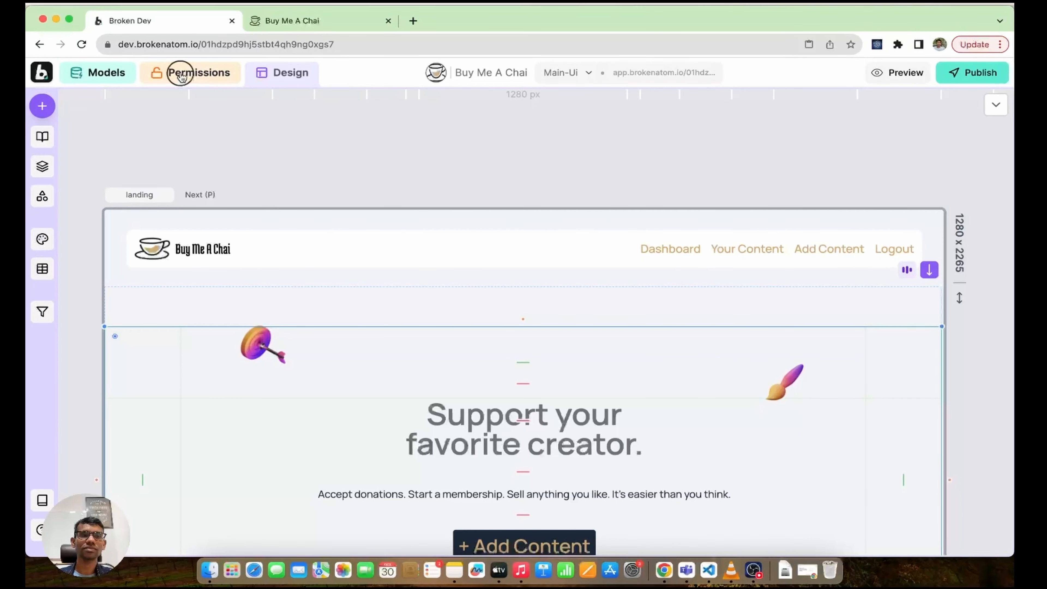
click(182, 74)
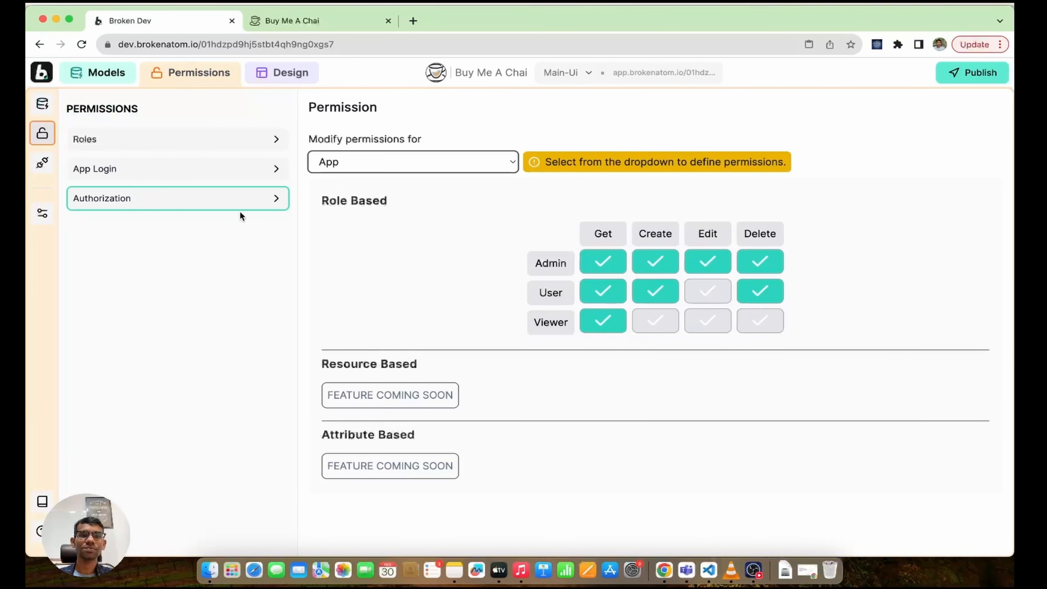
Step: Open the Creators Page and filter users by the Buy Me A Chai app
click(176, 169)
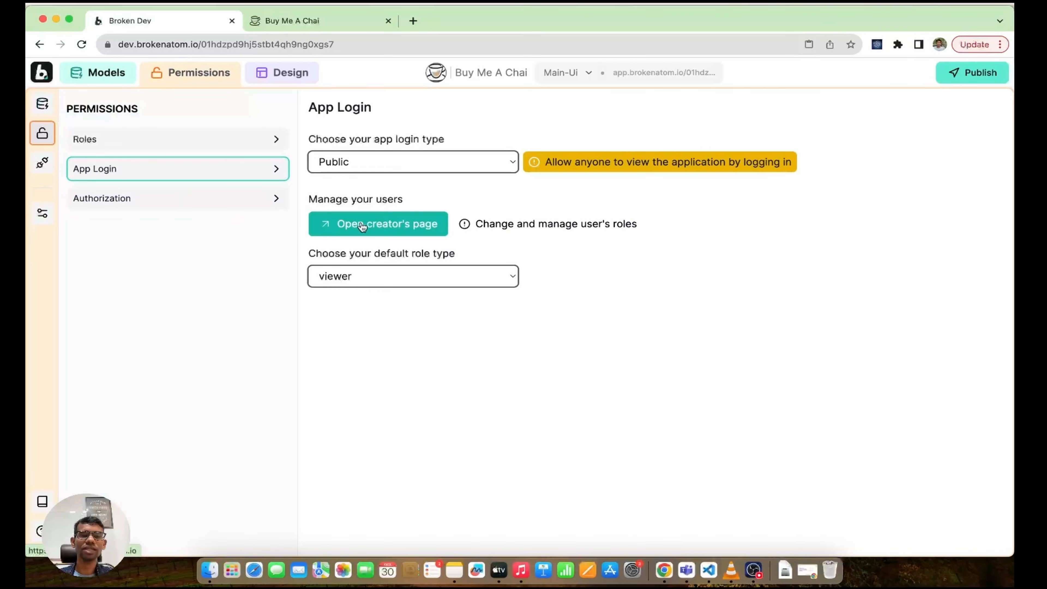
click(347, 225)
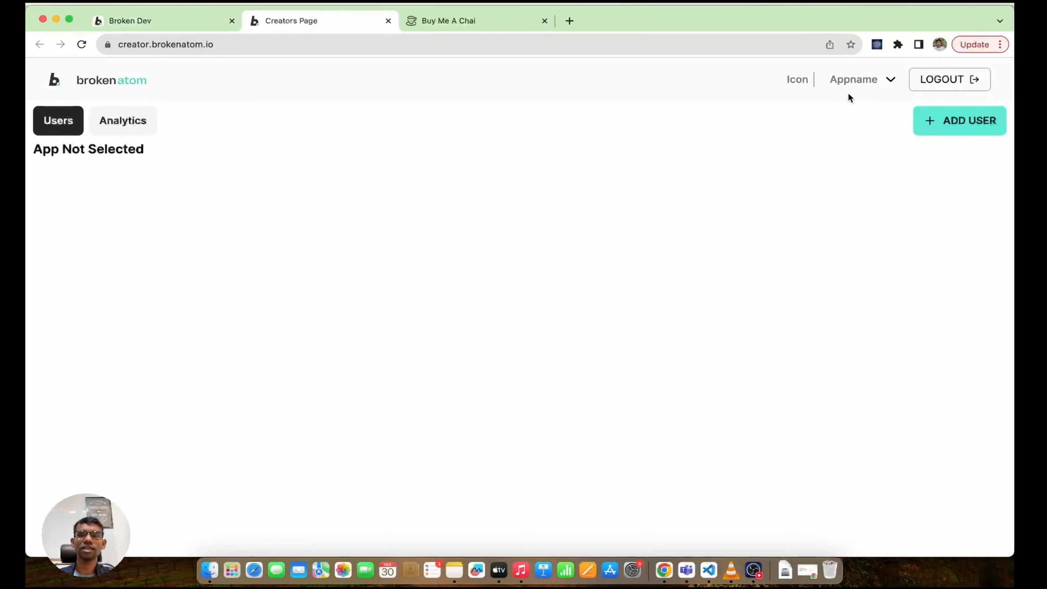
click(853, 81)
click(784, 234)
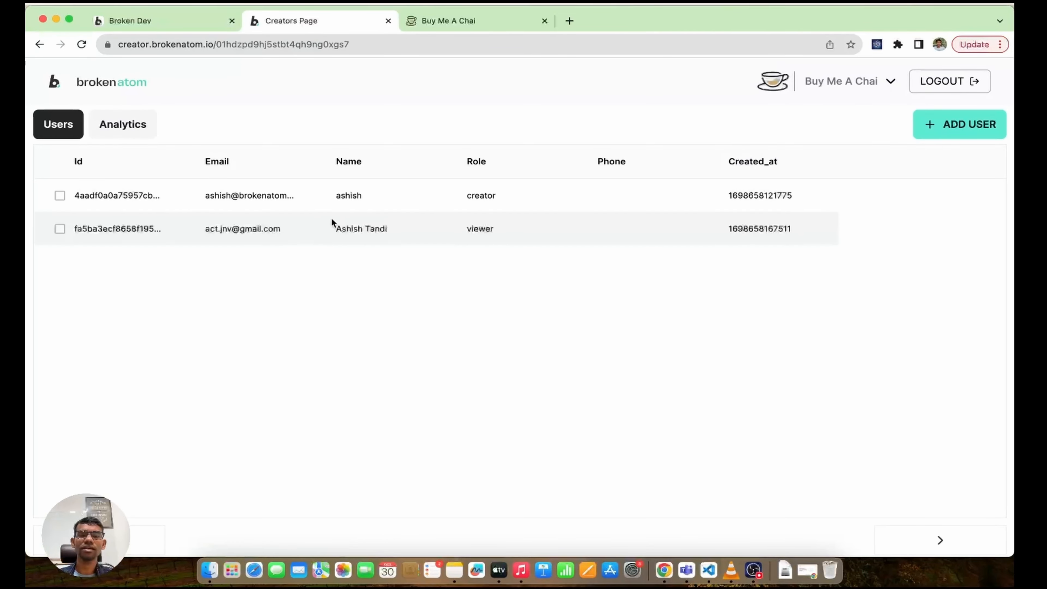
Step: Change the second user's role from viewer to user and update it
click(383, 228)
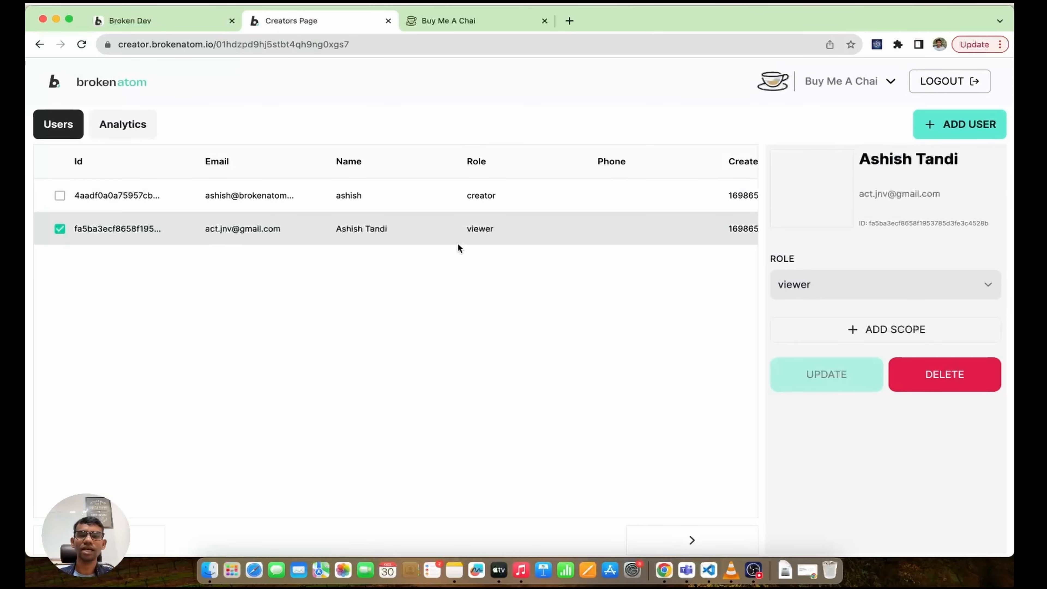
click(898, 284)
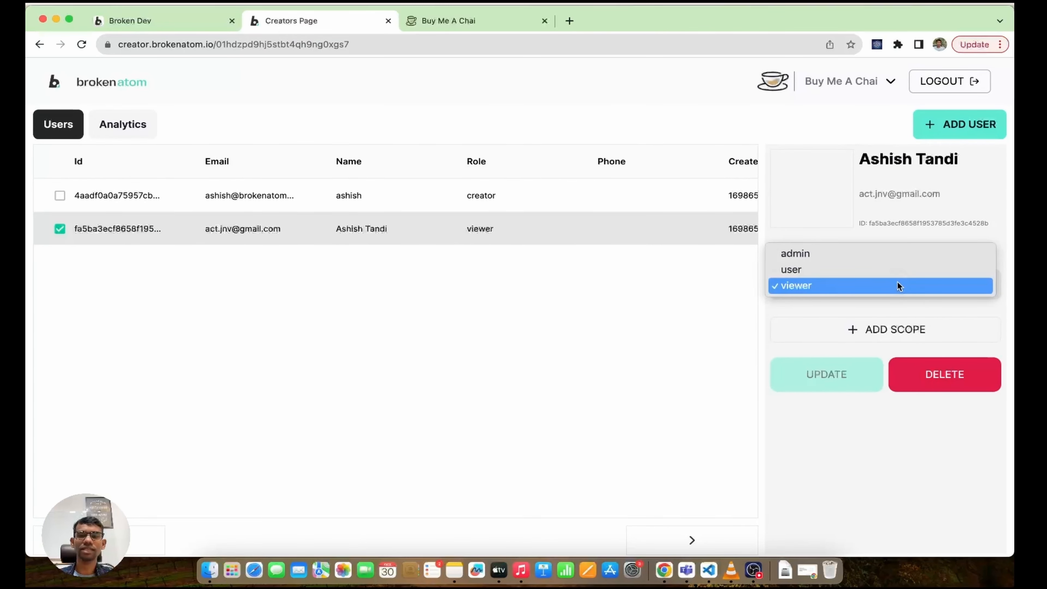
click(839, 254)
click(837, 280)
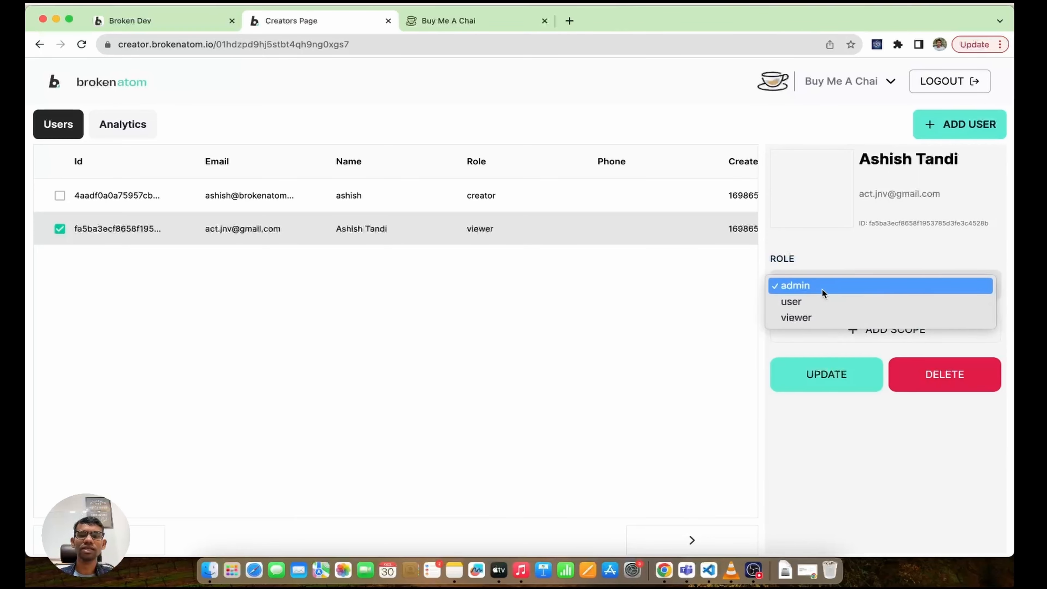
click(822, 288)
click(816, 378)
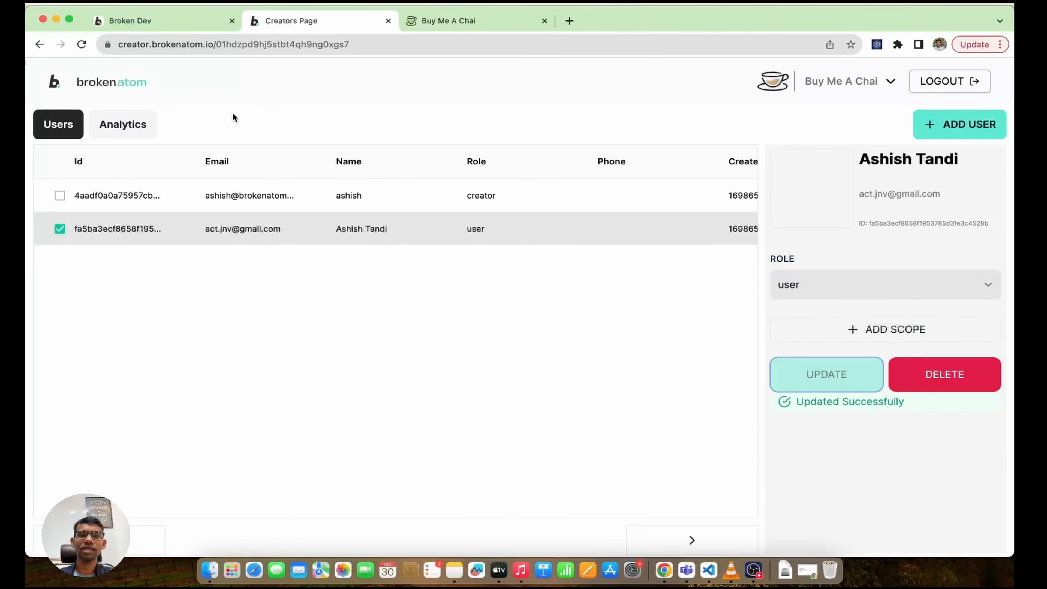
Step: Review the app's roles and permission matrix, close the user panel, and view the live app
click(191, 26)
click(138, 143)
click(152, 201)
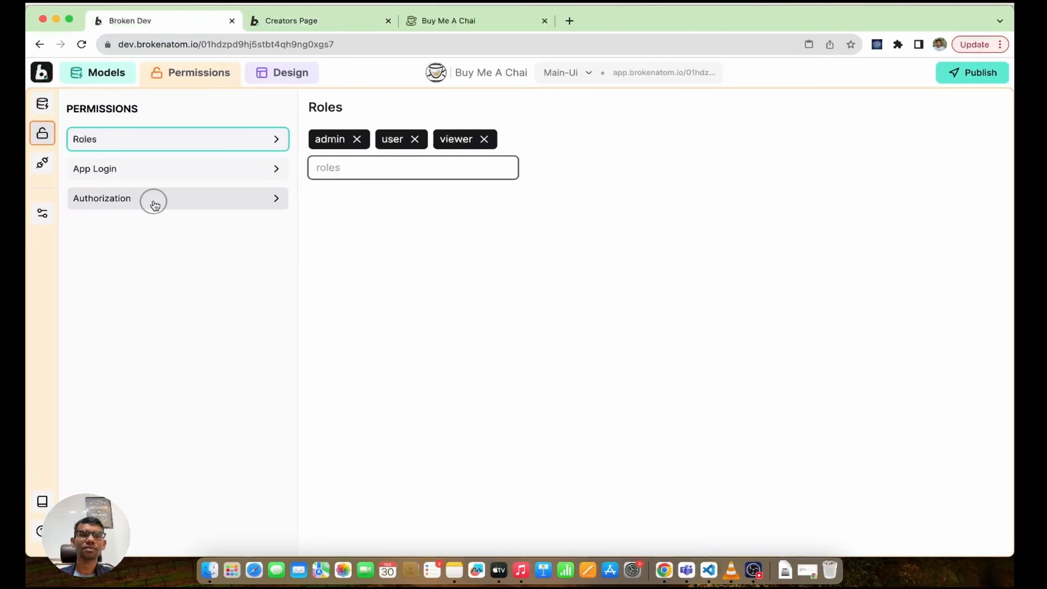
click(339, 22)
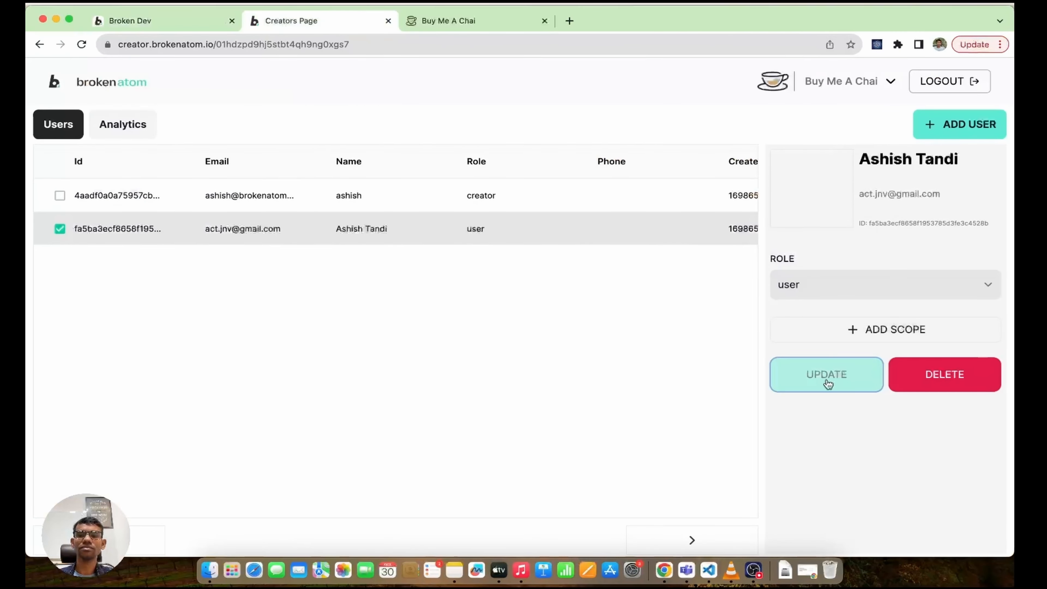
click(374, 229)
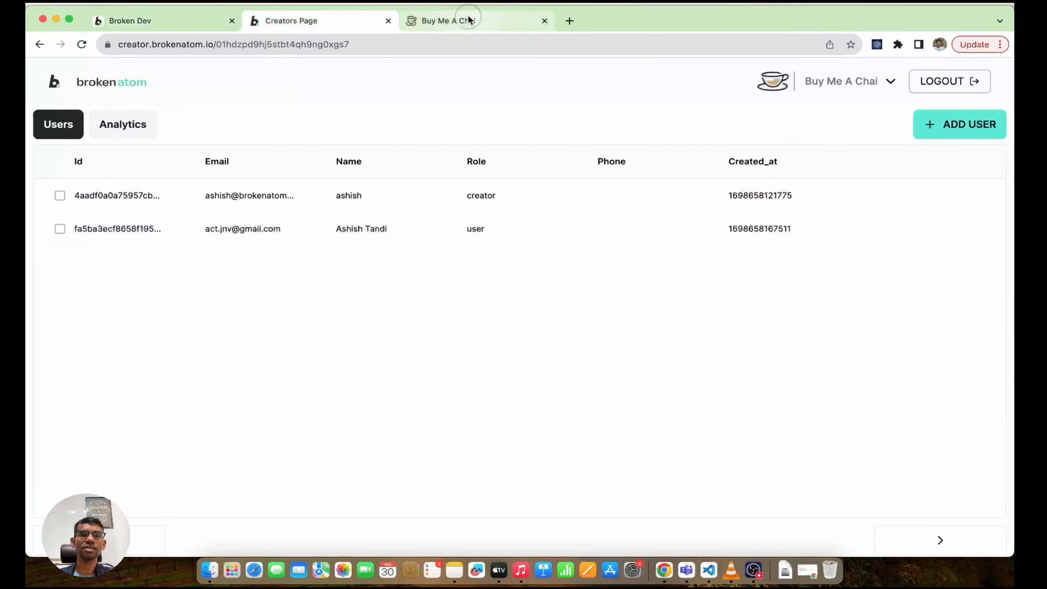
click(467, 20)
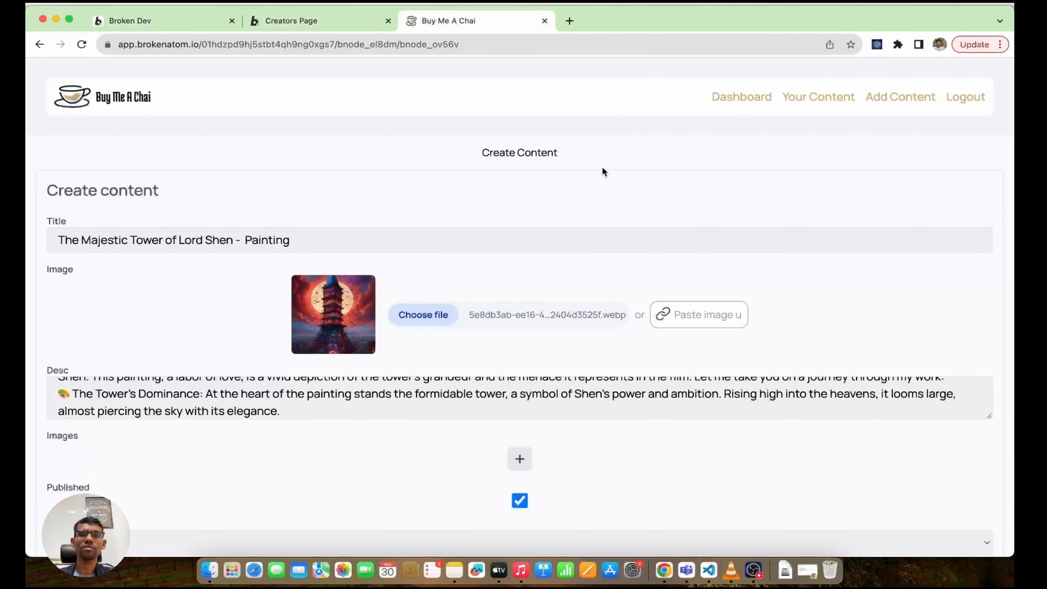
Step: Log out and back in with Google, then find the Lord Shen painting post under Your Content
click(966, 99)
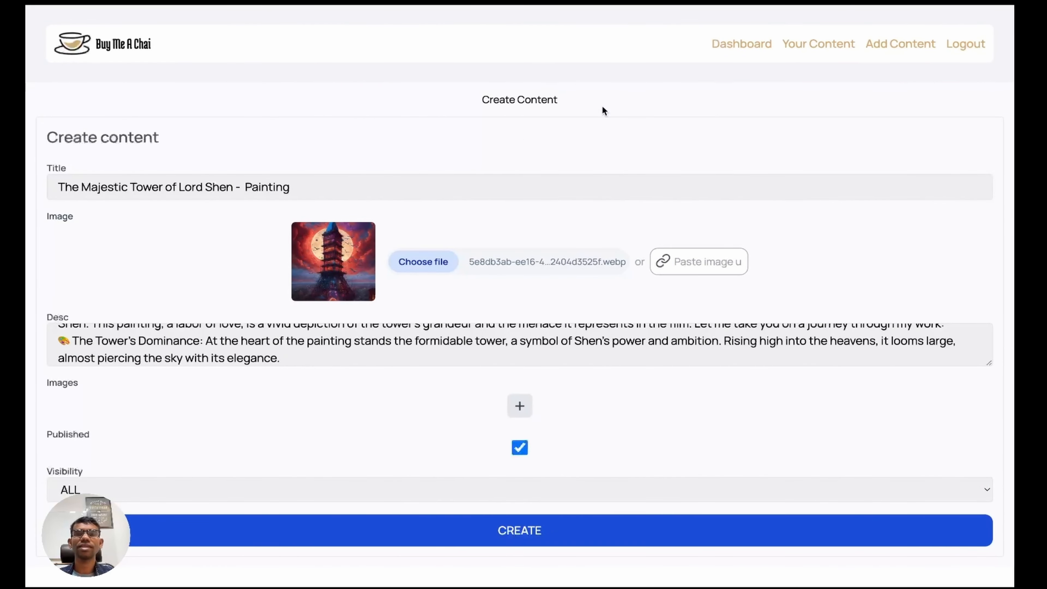
click(822, 45)
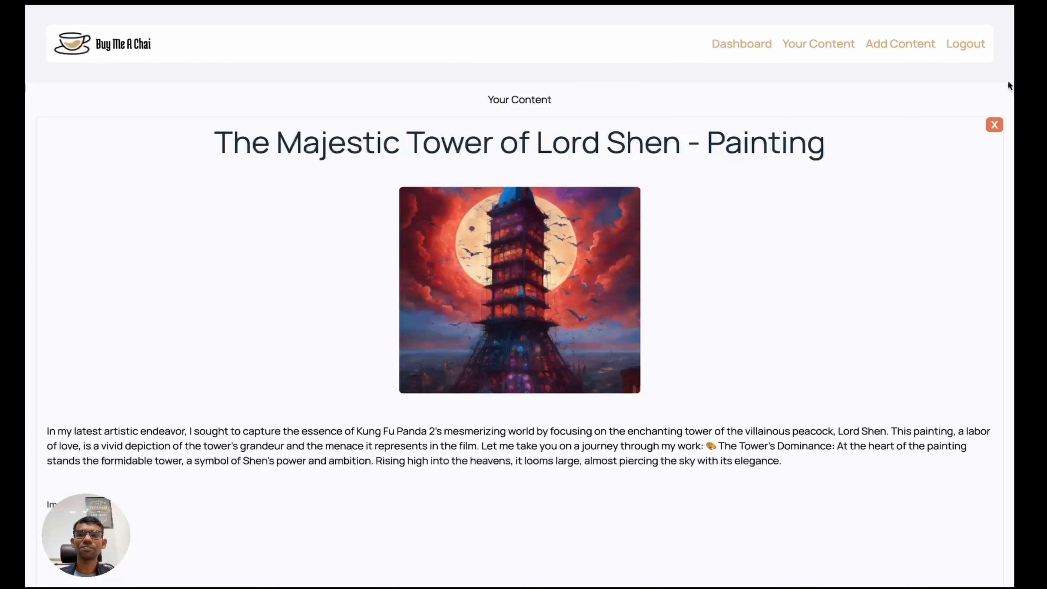
click(964, 45)
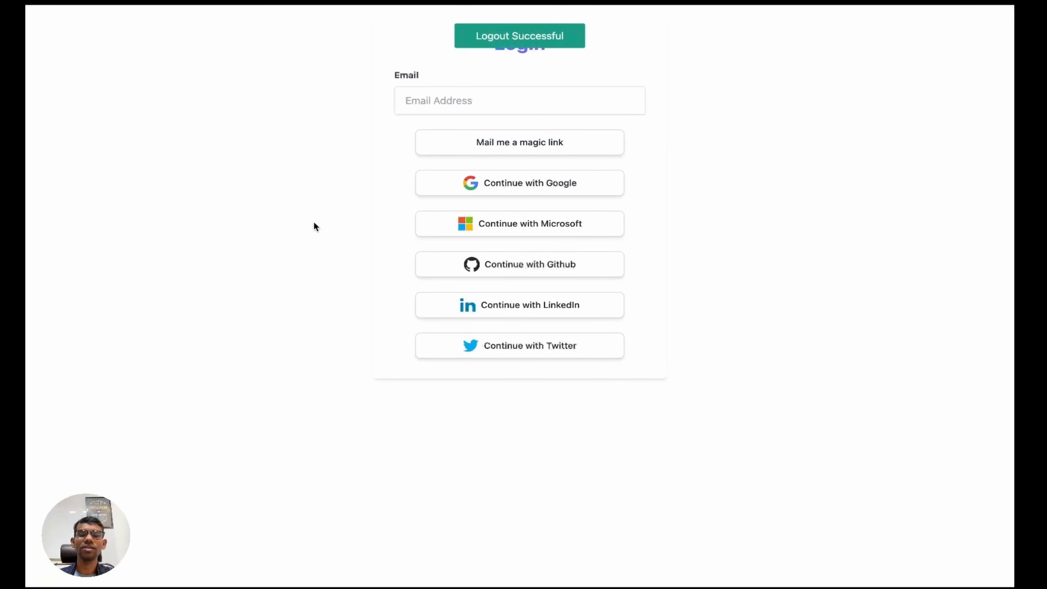
click(540, 192)
click(485, 307)
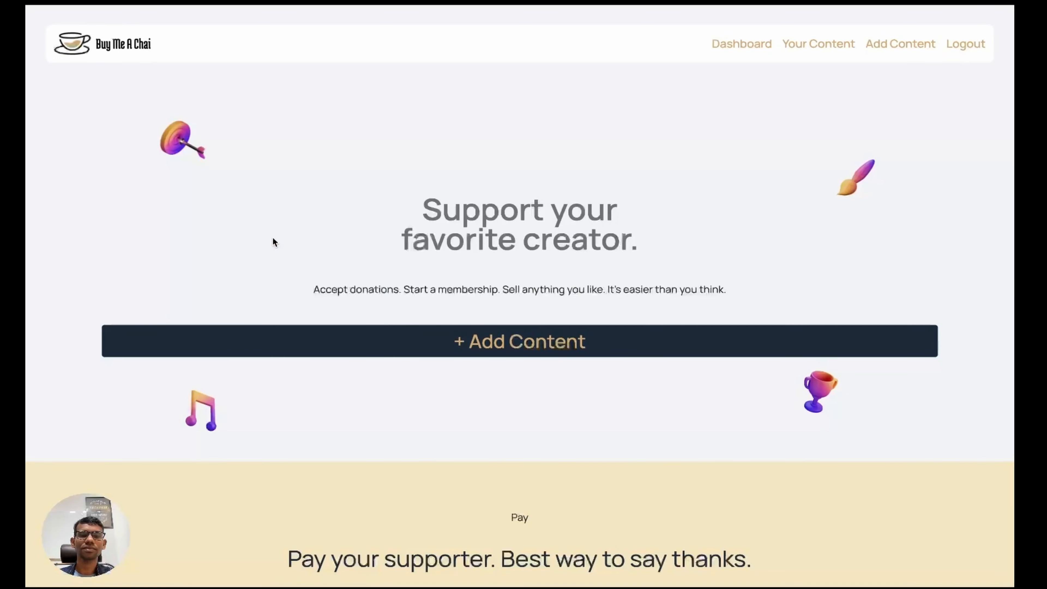
scroll(273, 241, down, 8)
scroll(582, 248, up, 9)
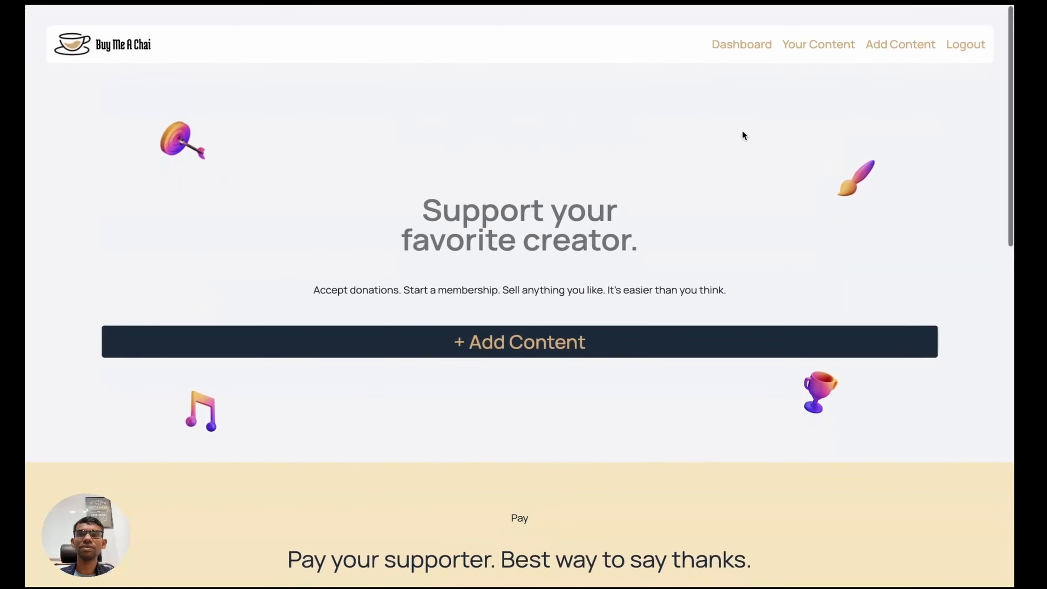
click(815, 44)
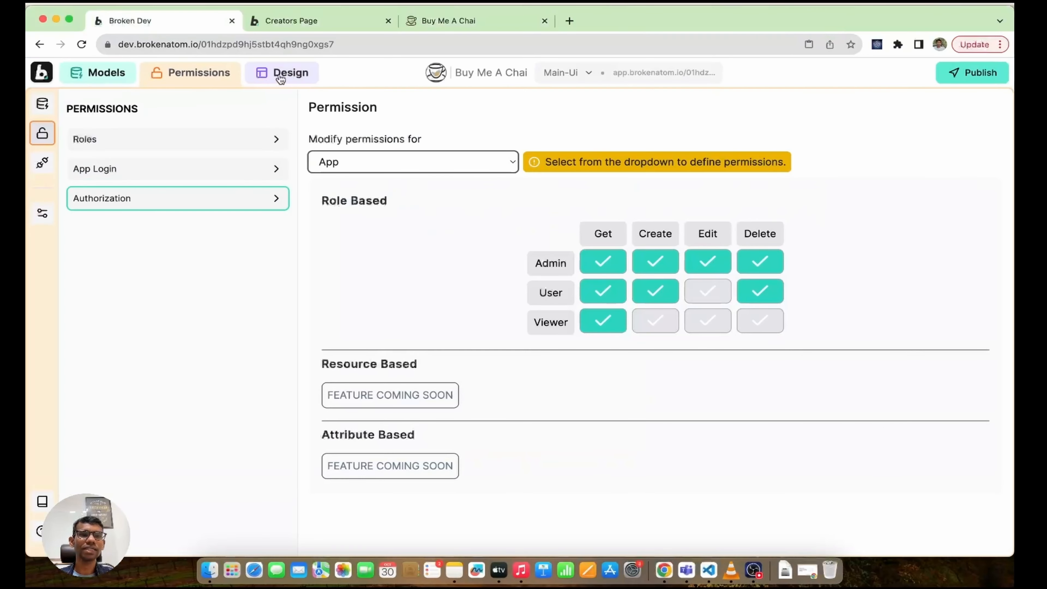
Step: In the designer's Layers, expand YOUR-CONTENTS > DIV and select the CONTENT layer
click(281, 78)
click(43, 173)
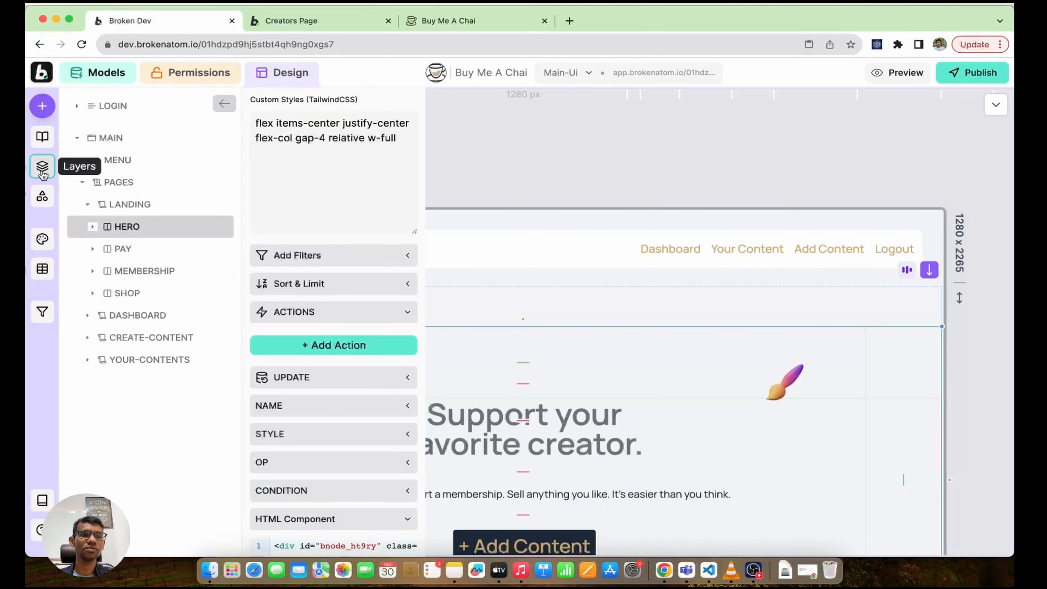
click(88, 205)
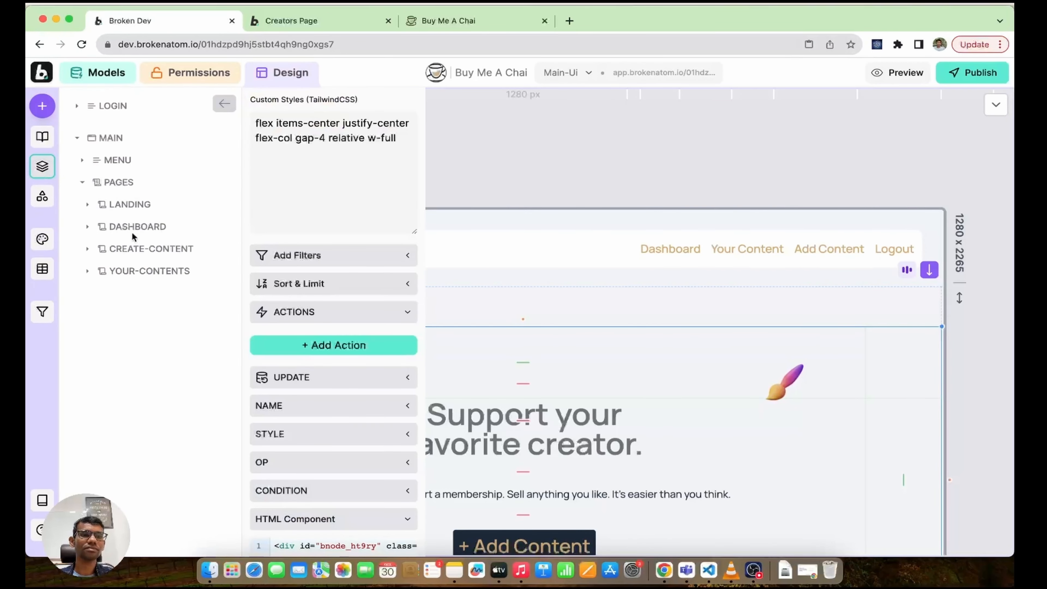
click(88, 272)
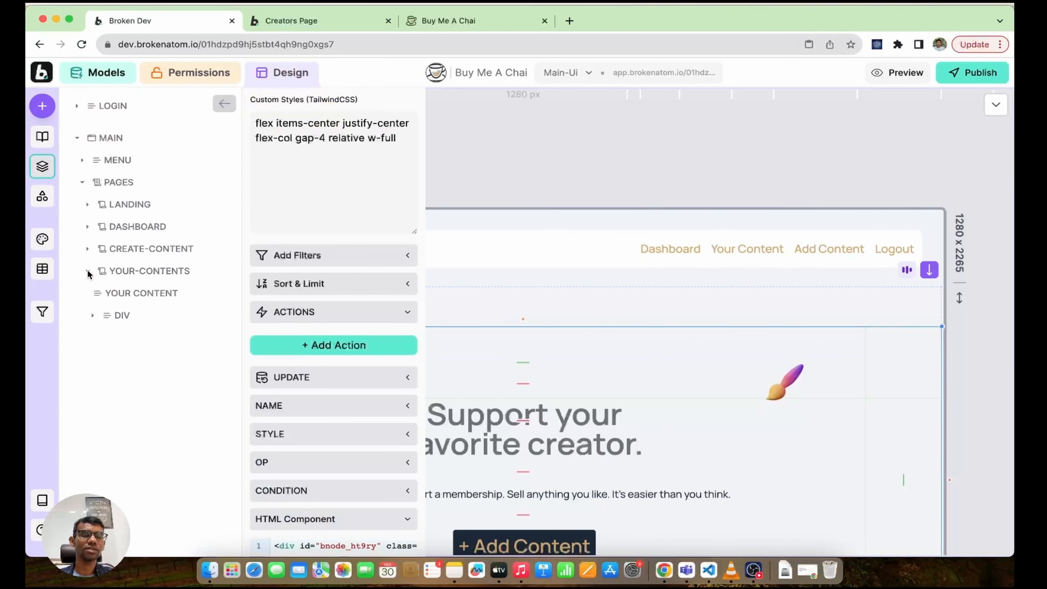
click(132, 293)
click(93, 315)
click(135, 337)
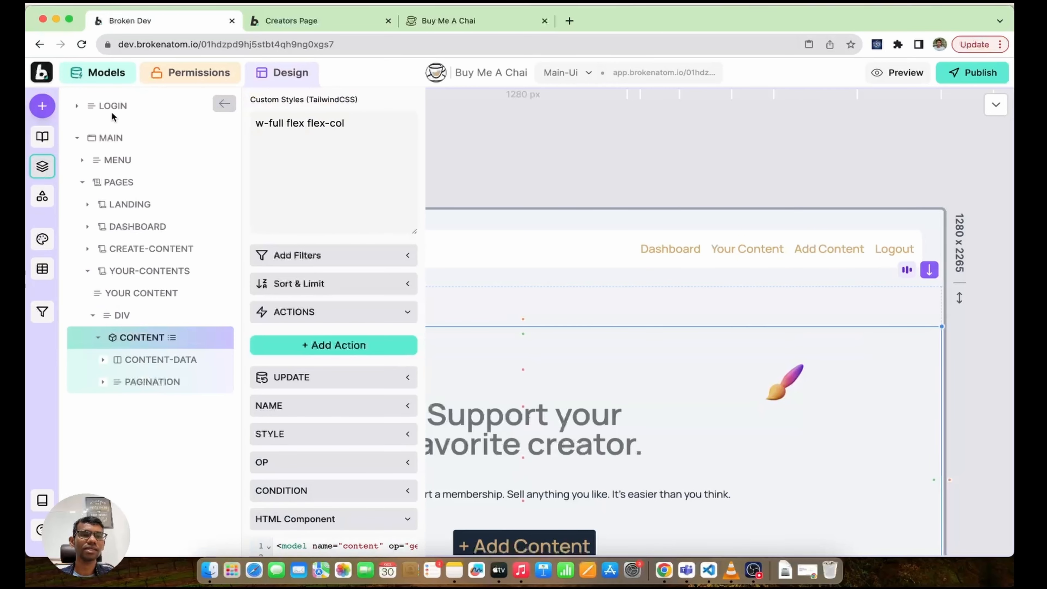
click(42, 106)
scroll(306, 202, down, 5)
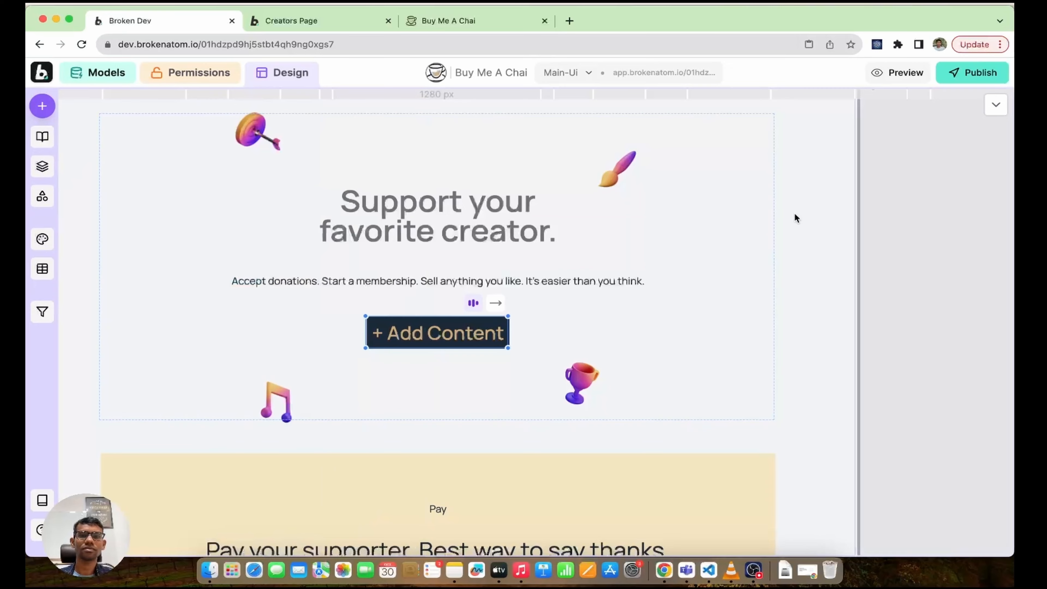
Step: Republish the app and reload the live Buy Me A Chai tab for the latest version
click(976, 76)
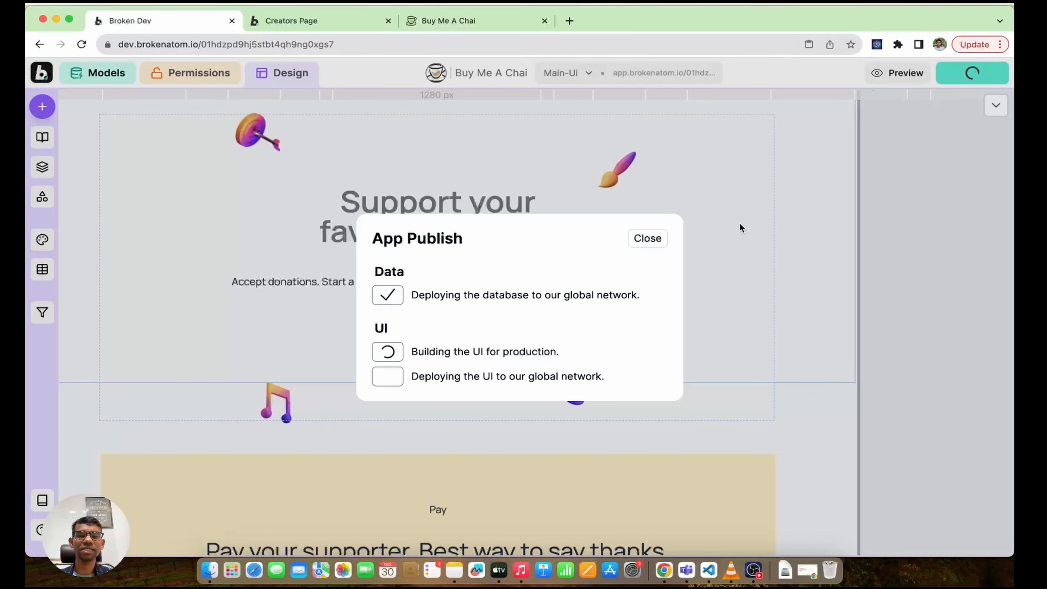
click(409, 25)
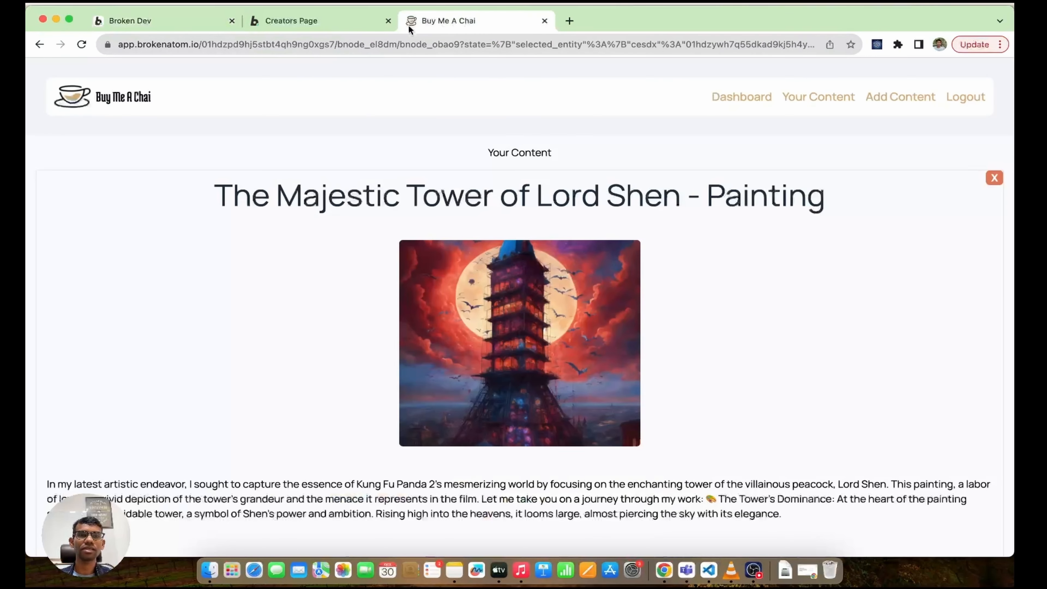
click(84, 42)
click(555, 214)
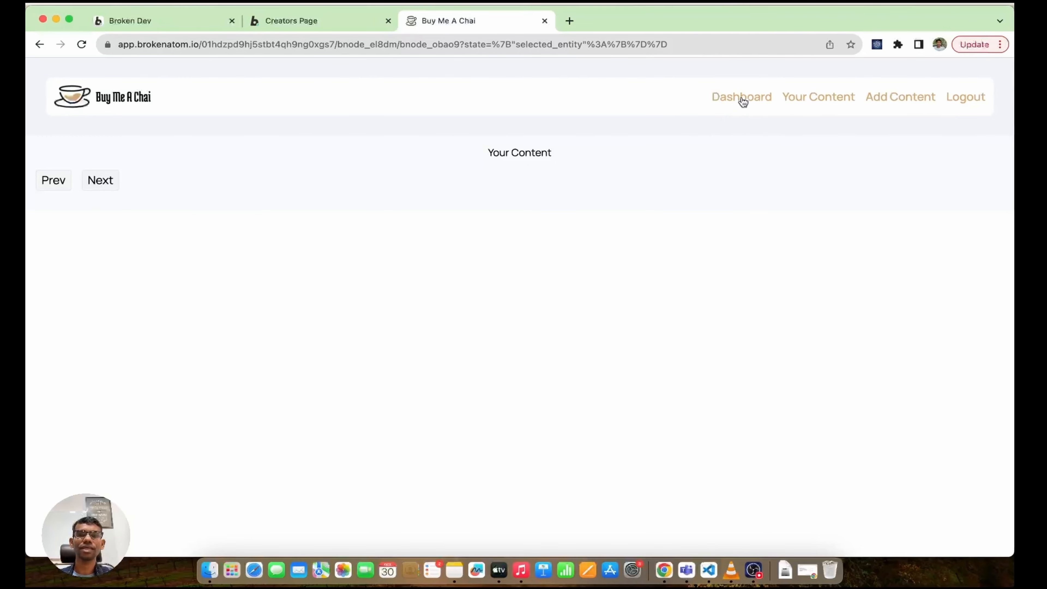
Step: Sign in again with Google, check Your Content, and dismiss the builder's publish confirmation
click(974, 105)
click(491, 232)
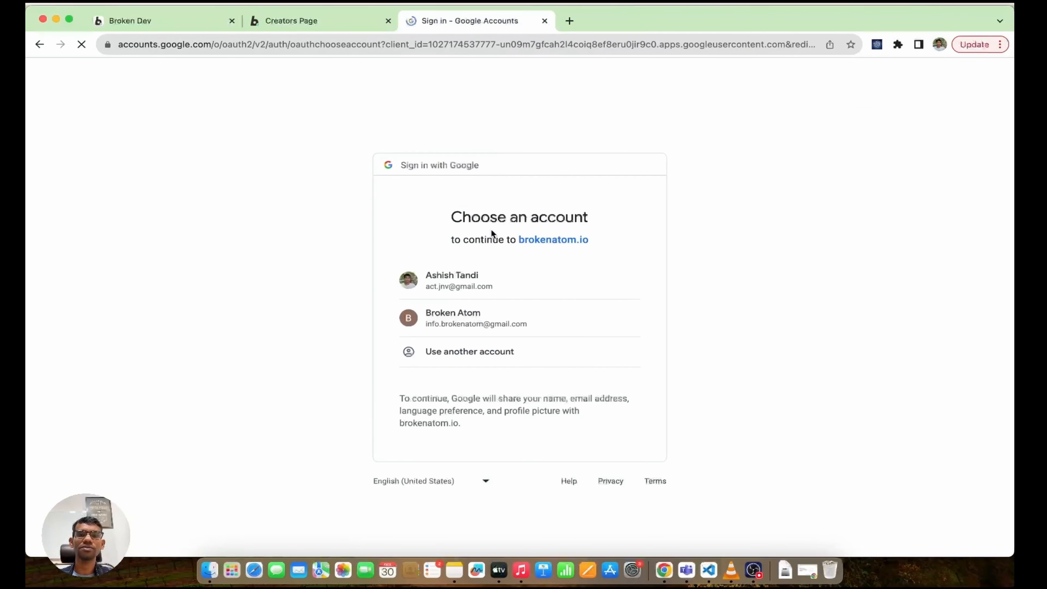
click(490, 267)
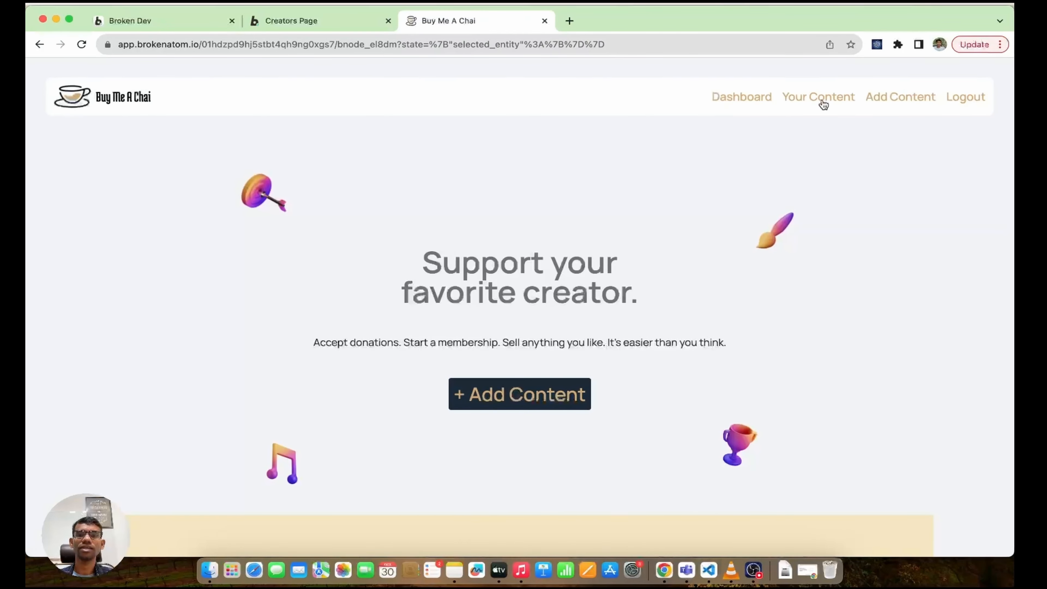
click(822, 104)
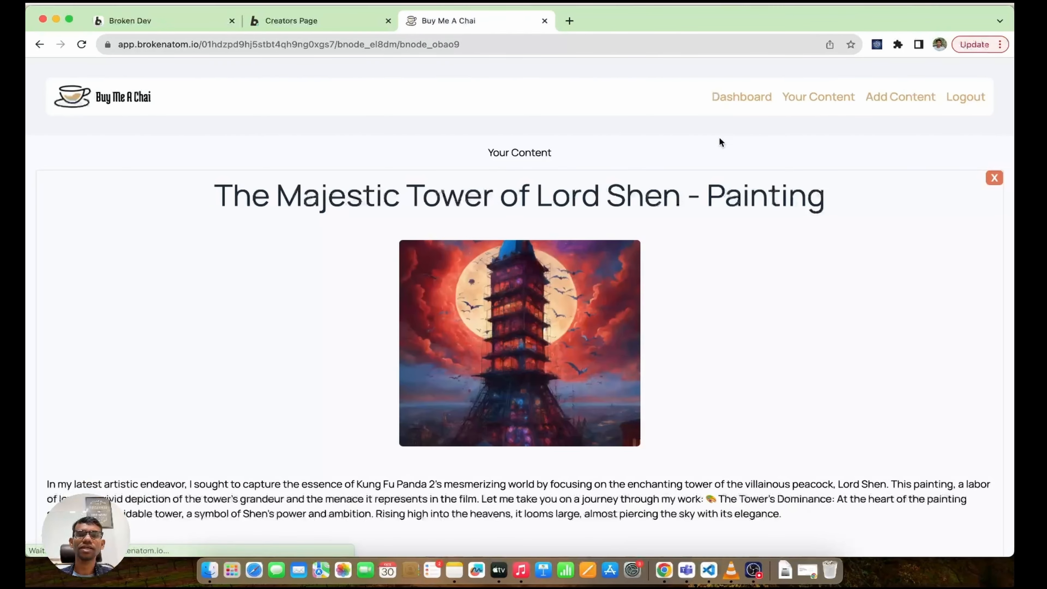
scroll(506, 233, down, 4)
scroll(506, 232, up, 4)
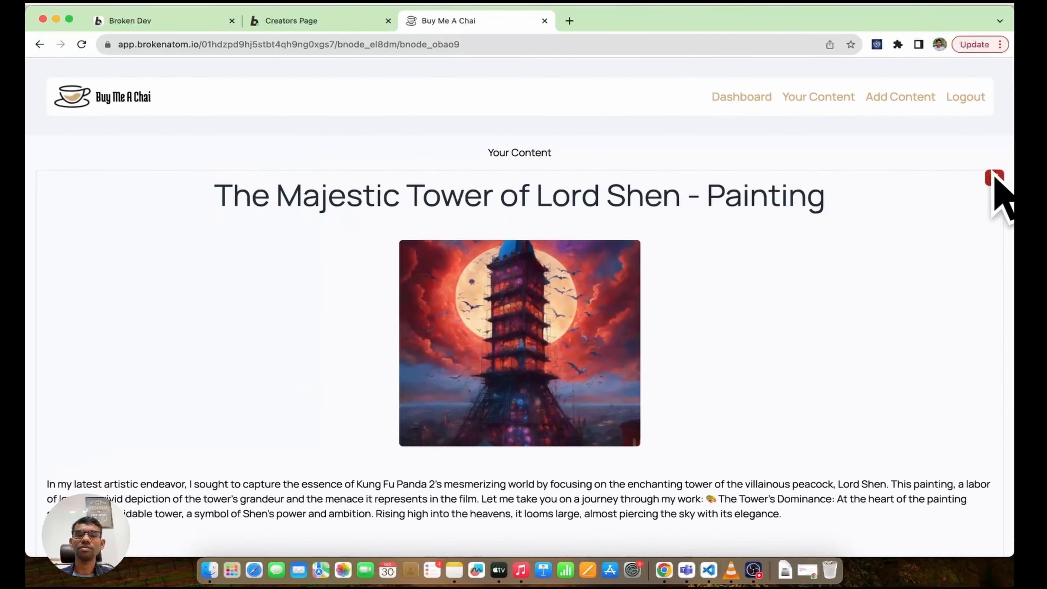
scroll(451, 197, up, 2)
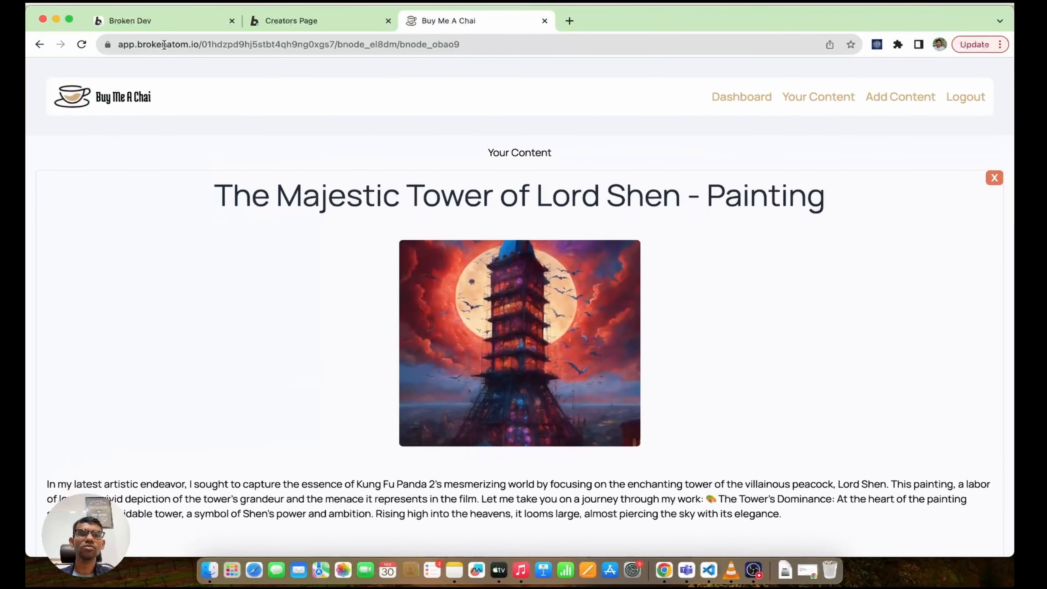
click(149, 28)
click(648, 154)
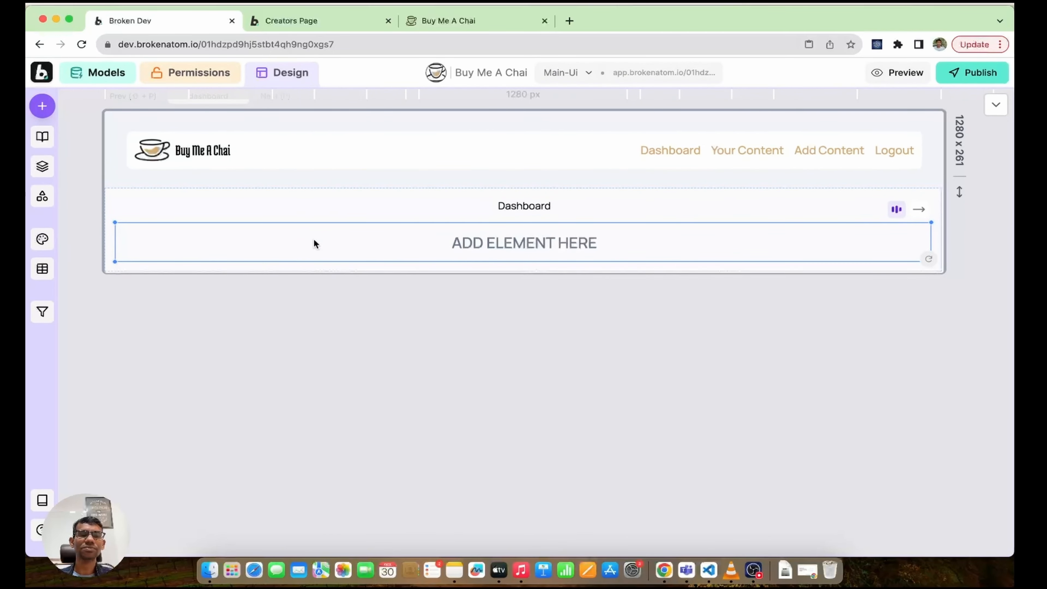
Step: Search components for 'hi' and add the Hi User! greeting to the Dashboard
click(42, 108)
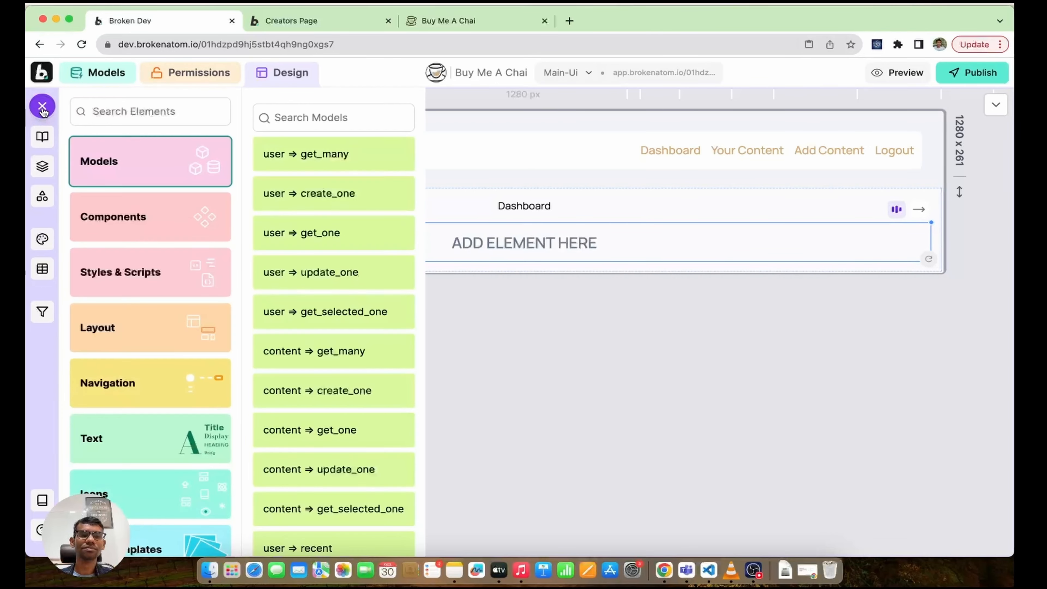
click(145, 206)
click(329, 145)
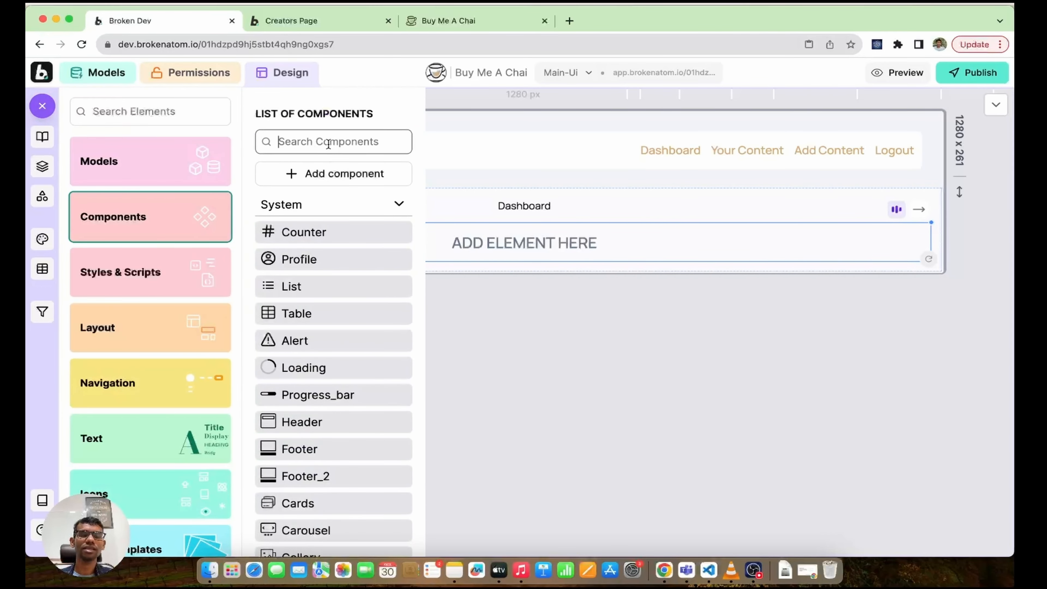
text(hi)
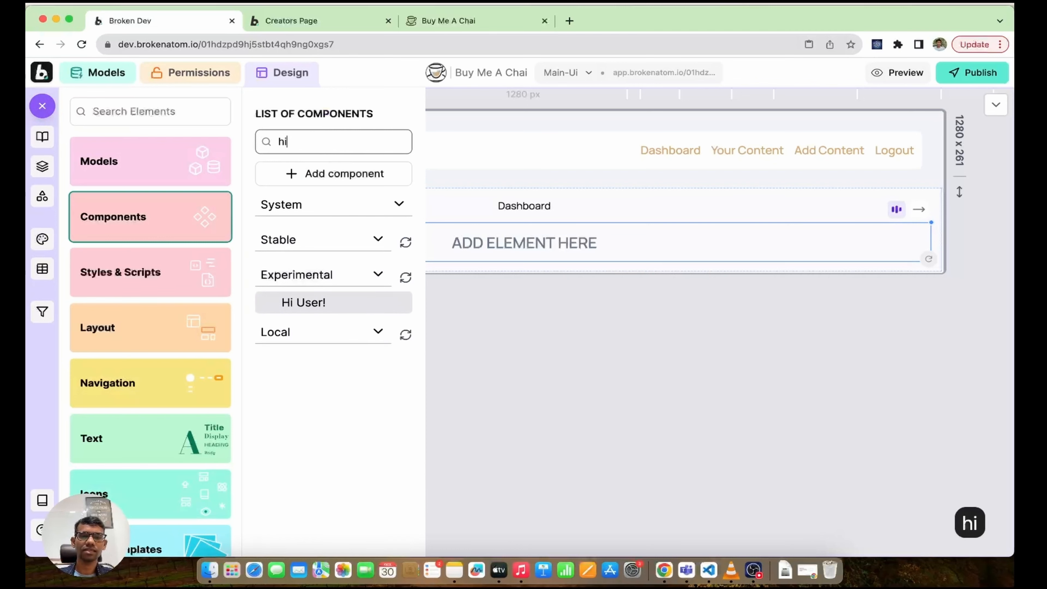
click(331, 303)
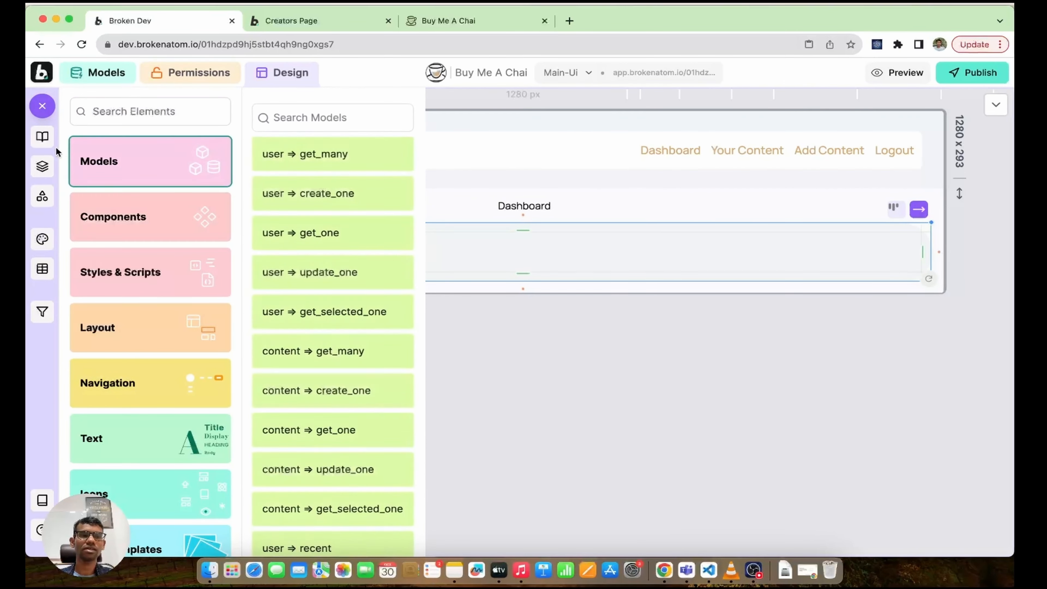
click(42, 163)
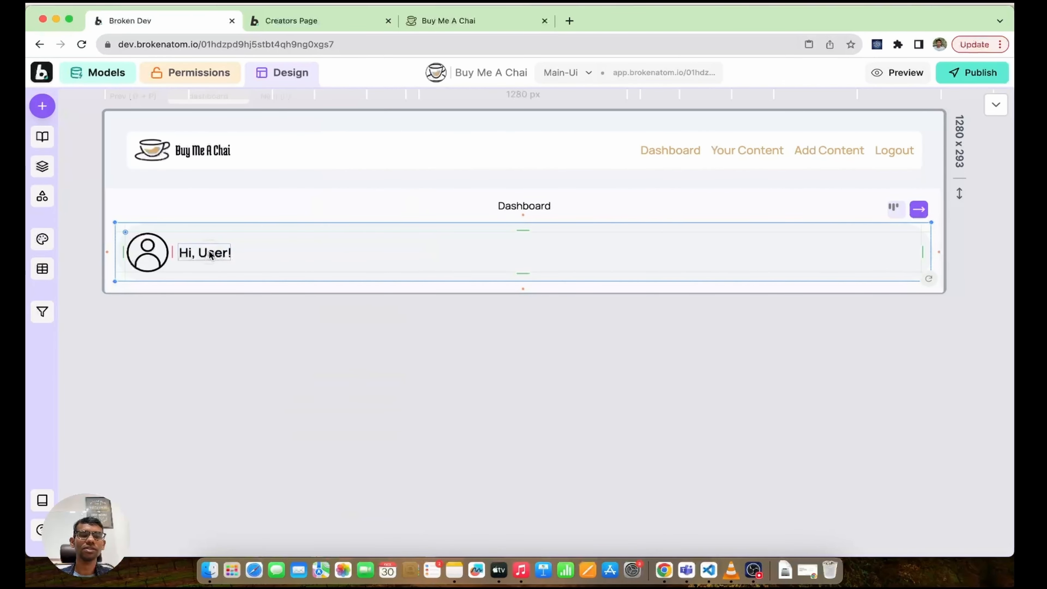
click(210, 255)
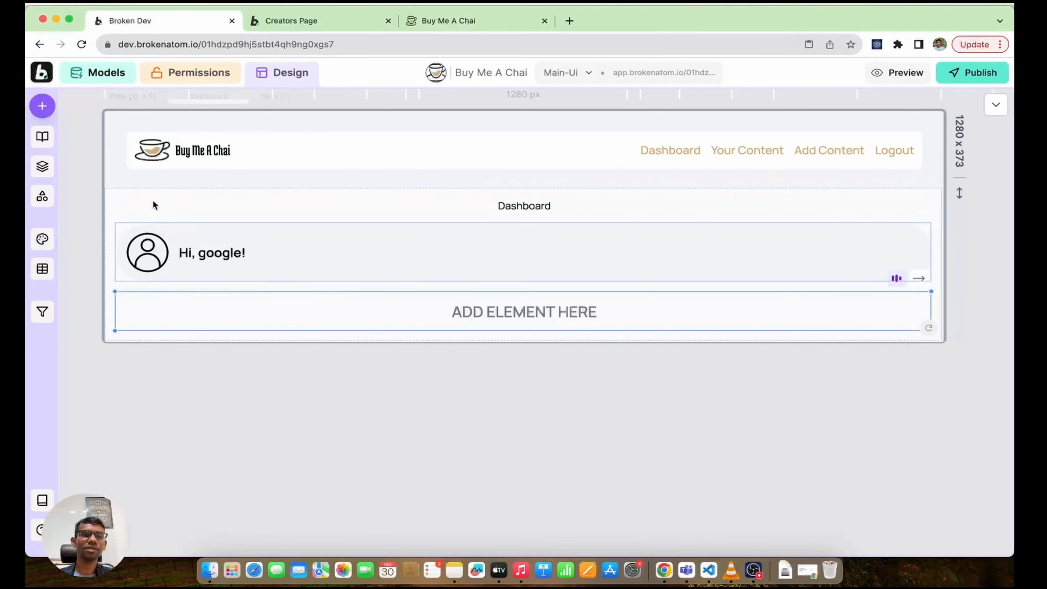
Step: Add a List Of user (user ⇒ get_many) below the greeting and delete its X button
click(42, 106)
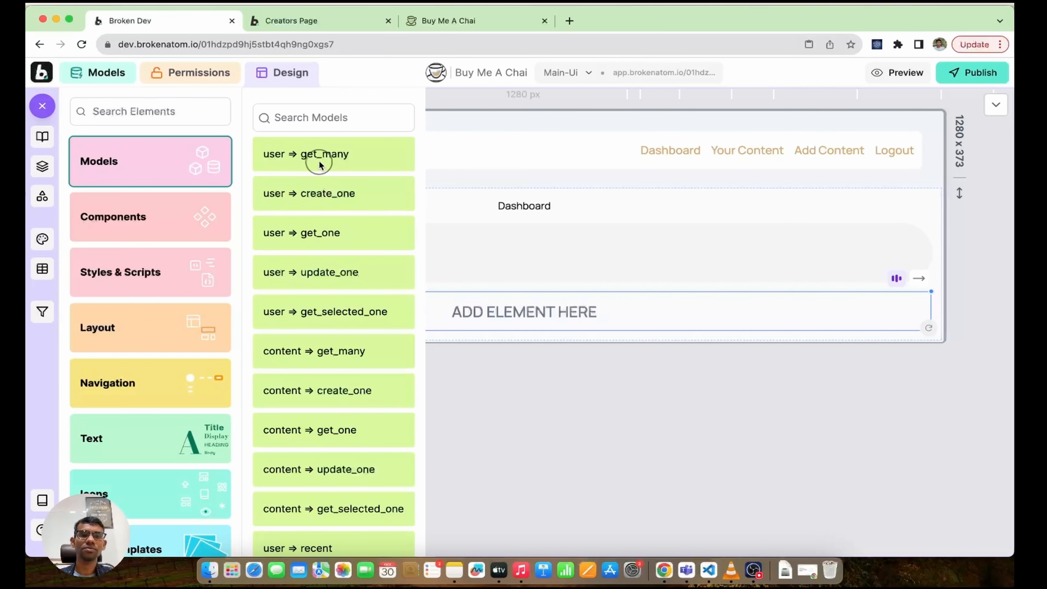
click(311, 155)
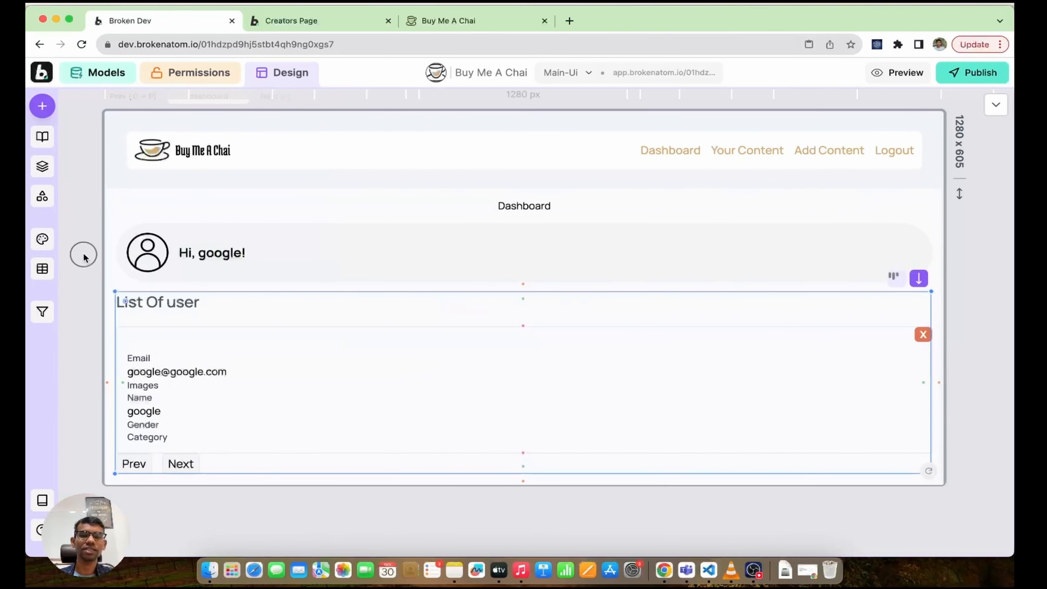
click(922, 335)
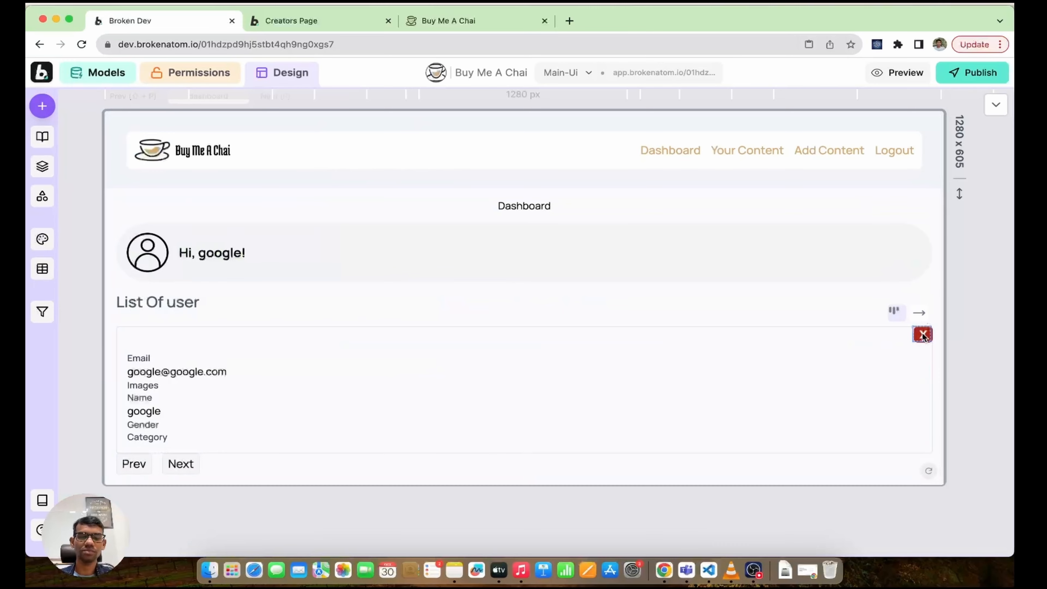
key(Delete)
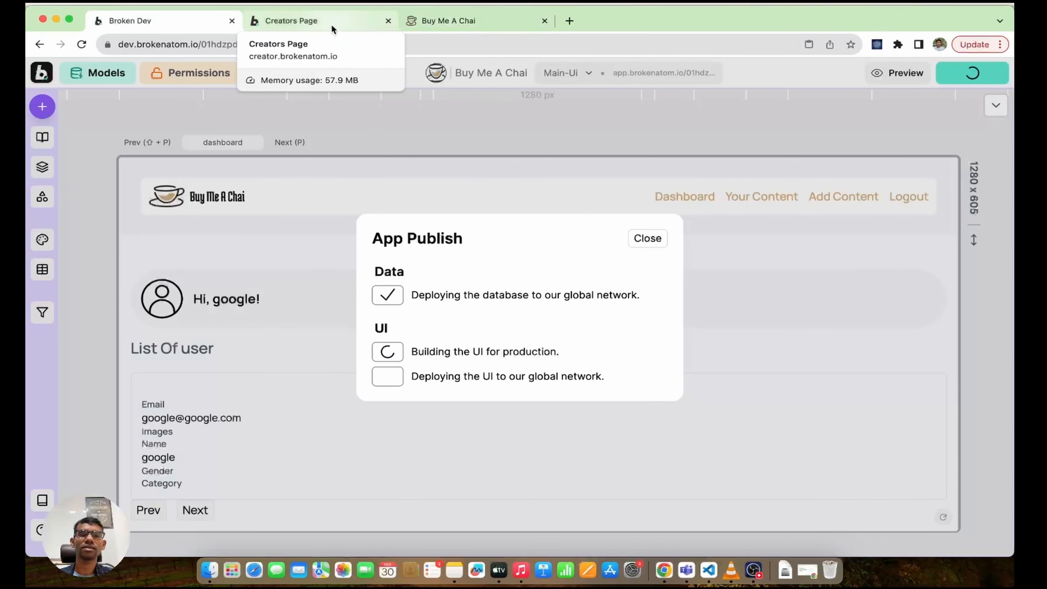
Step: Reload the Creators Page users table and open the new viewer user's details
click(333, 29)
click(82, 44)
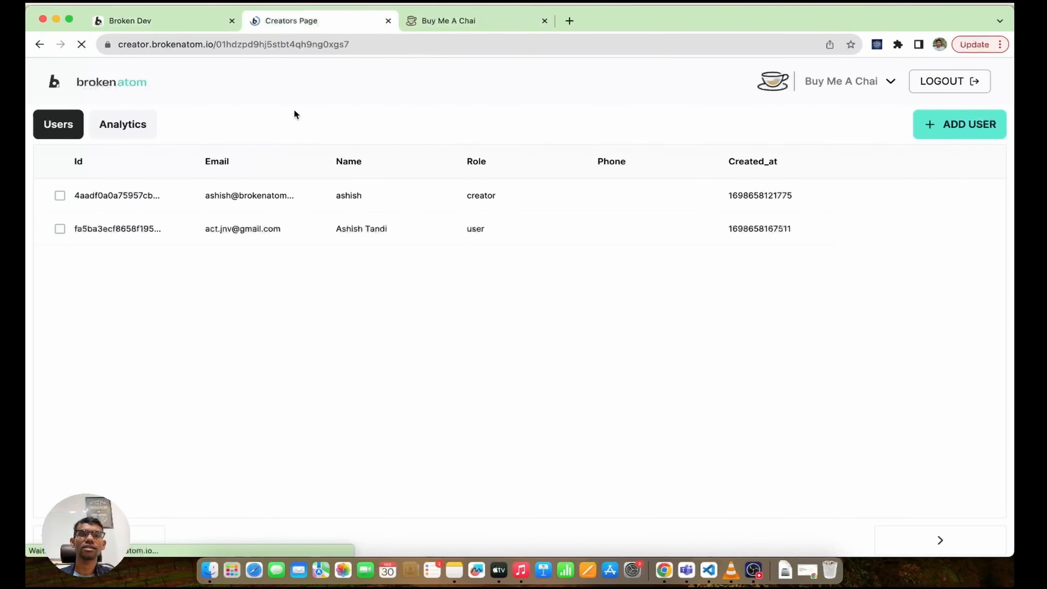
click(341, 231)
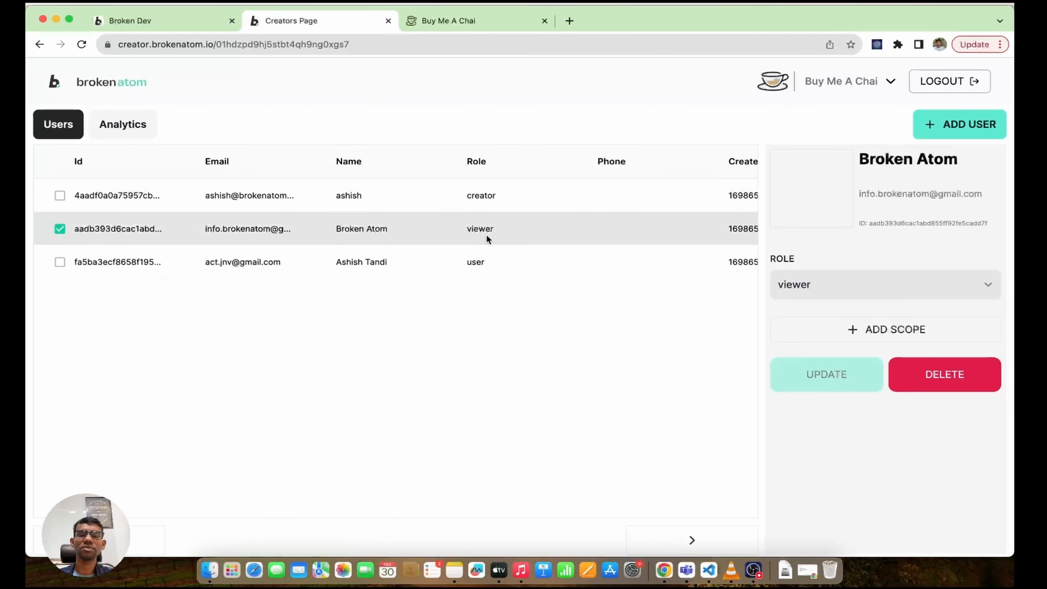
Step: Once publishing finishes, reload the live app and check the Dashboard's greeting and user list
click(465, 24)
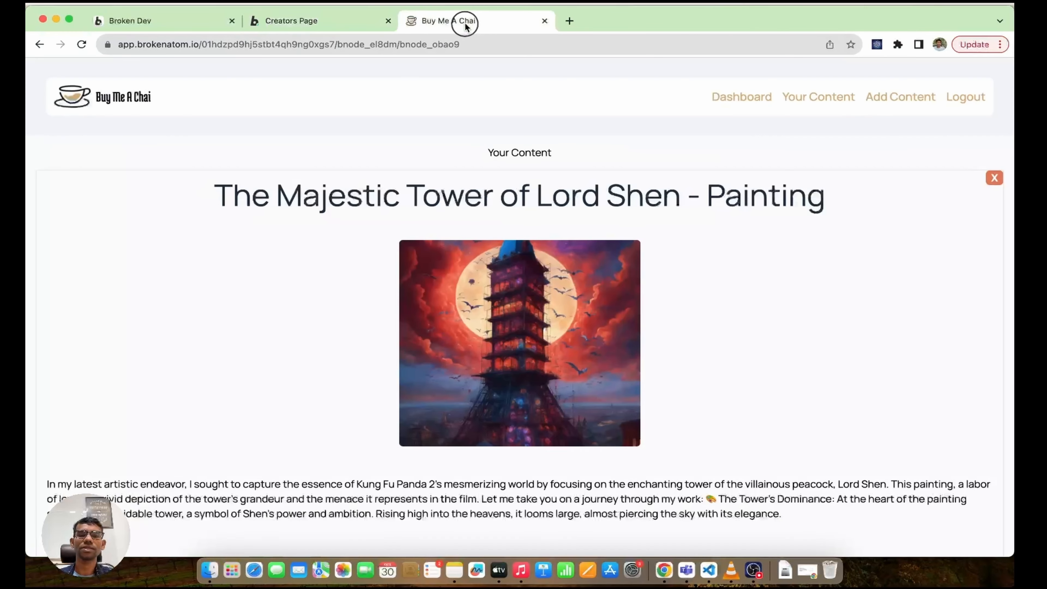
click(178, 17)
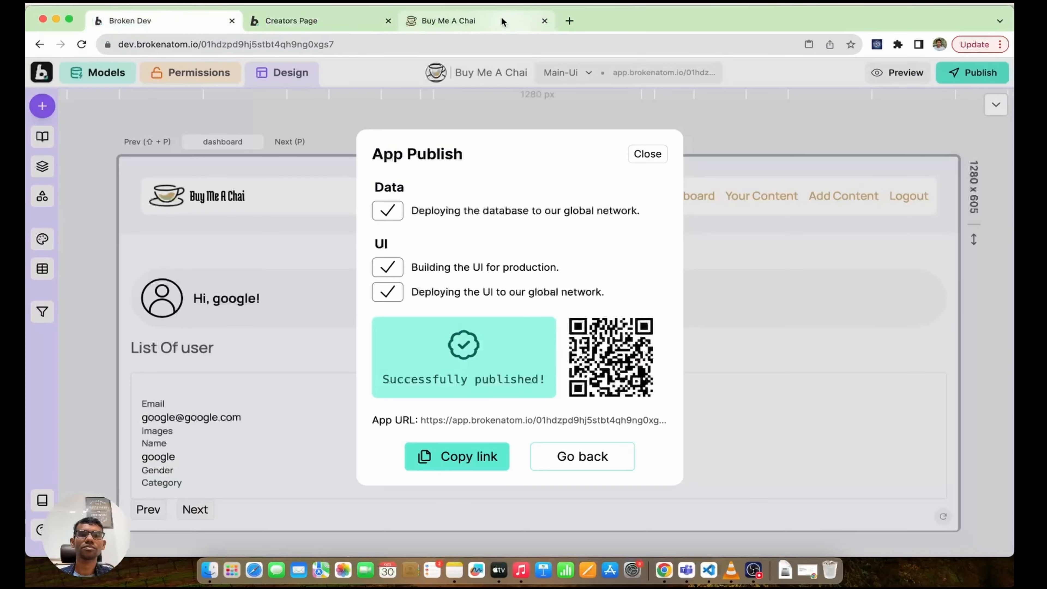
click(480, 18)
click(82, 45)
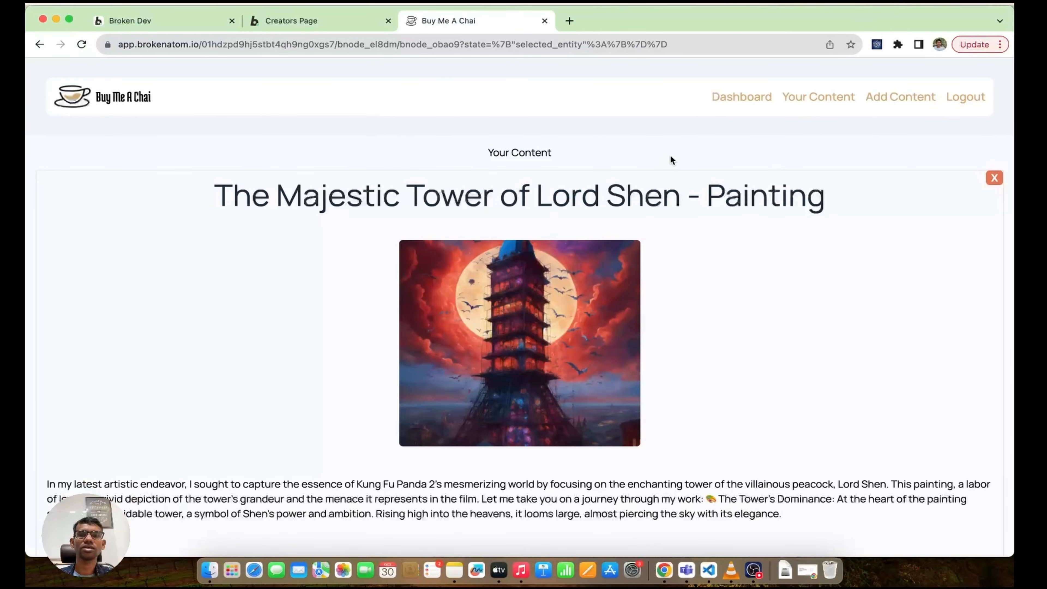
click(740, 101)
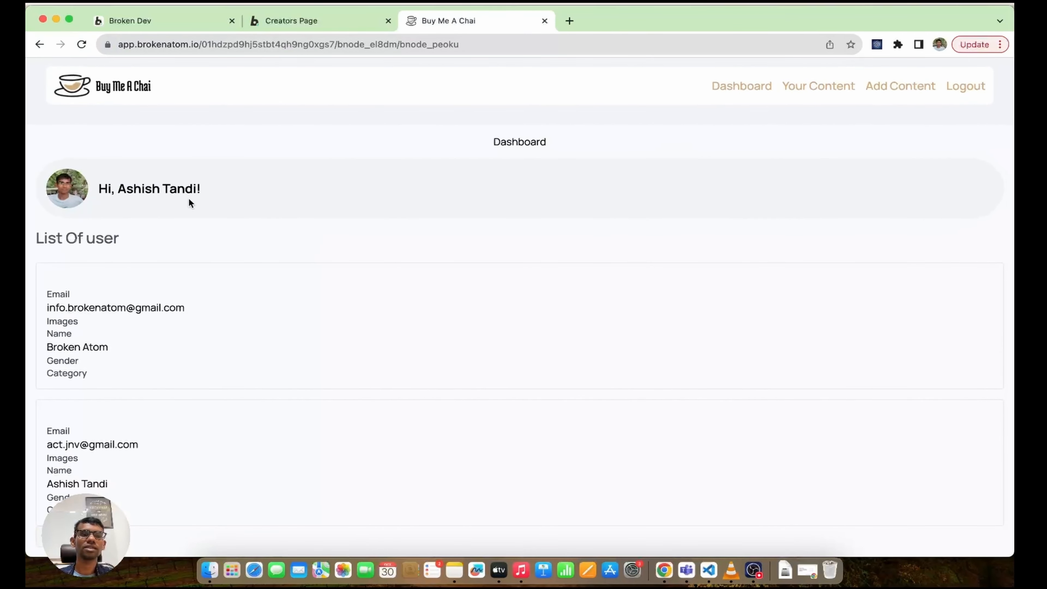
scroll(336, 297, down, 1)
scroll(336, 297, up, 1)
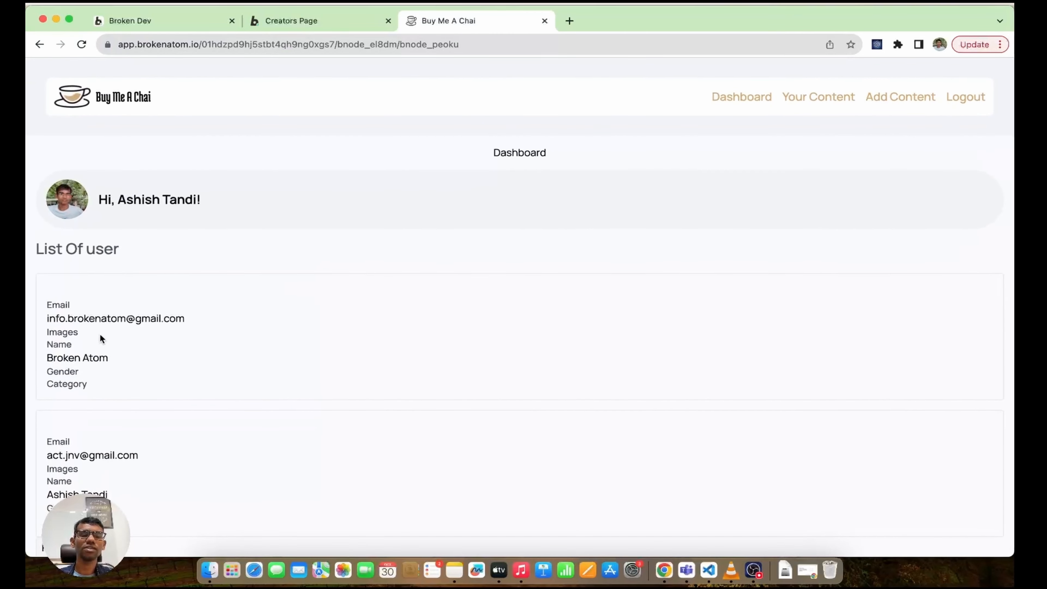
Step: Select the USER list and review the user model's category options MUSICIAN, ARTIST and BLOGGER
key(super+1)
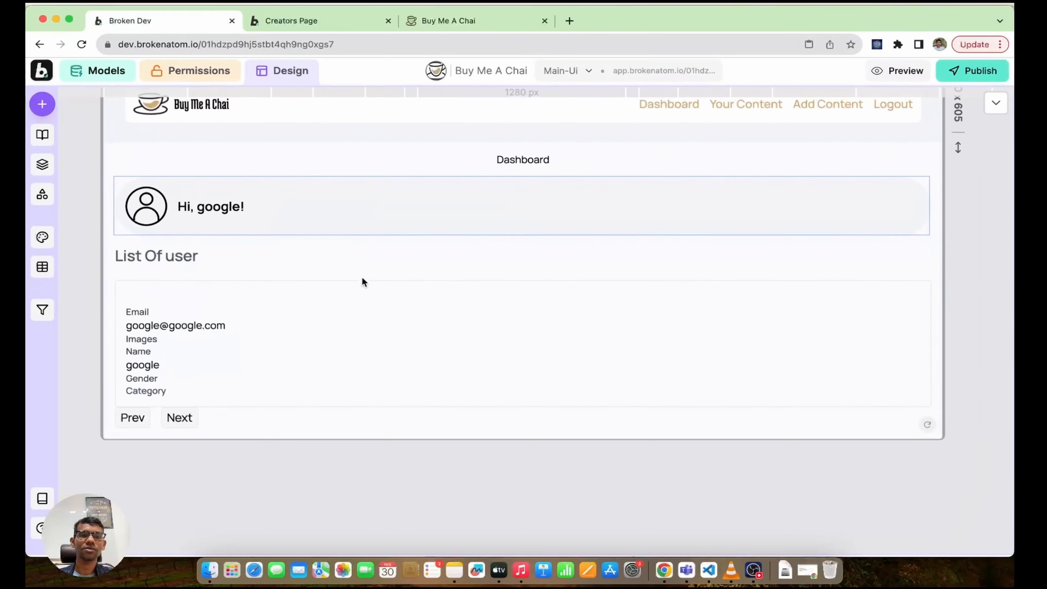
click(43, 166)
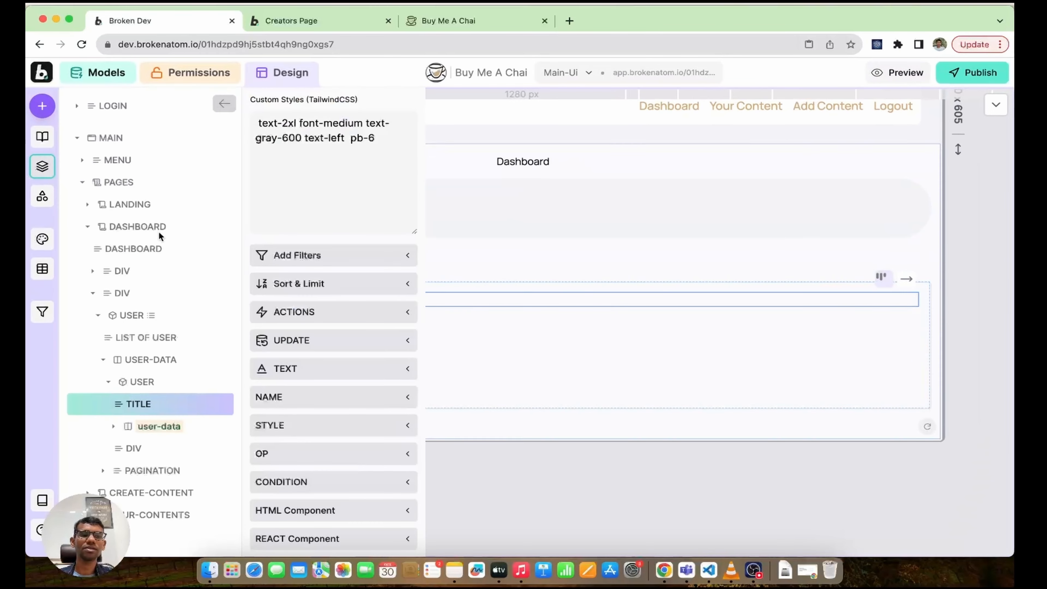
click(132, 316)
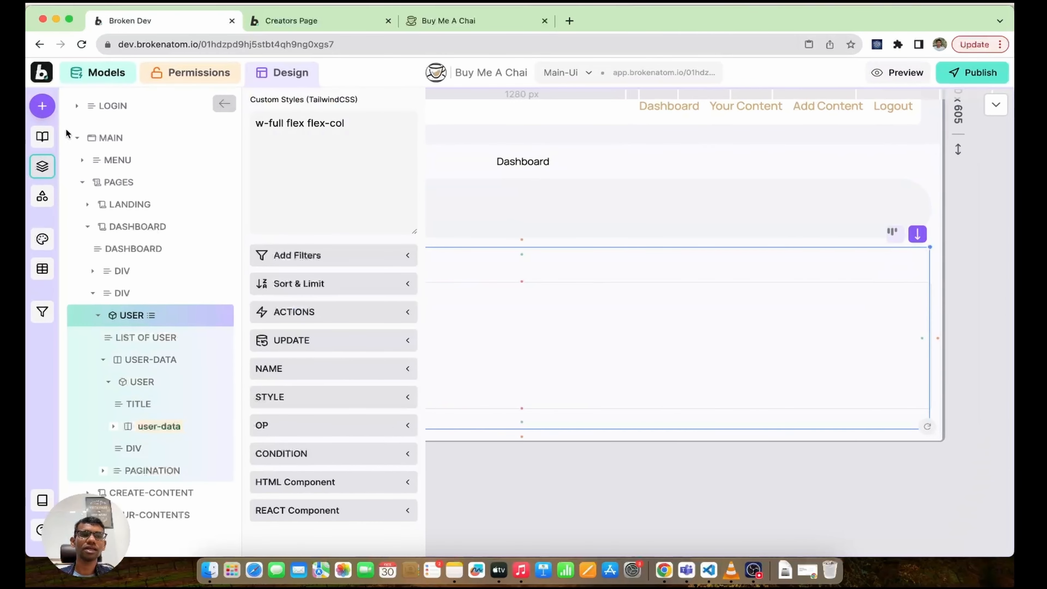
click(43, 106)
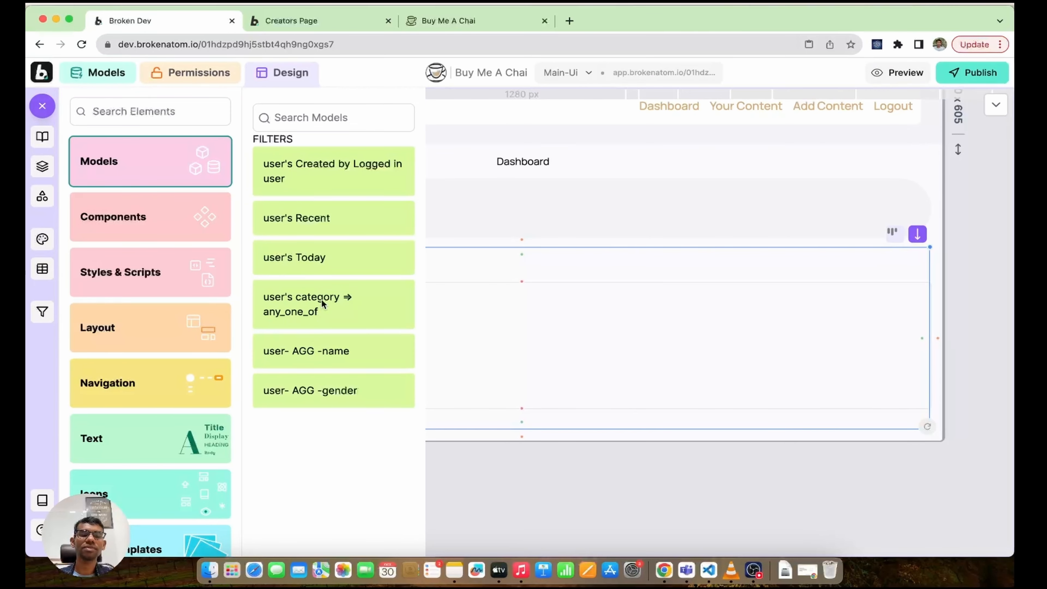
click(107, 73)
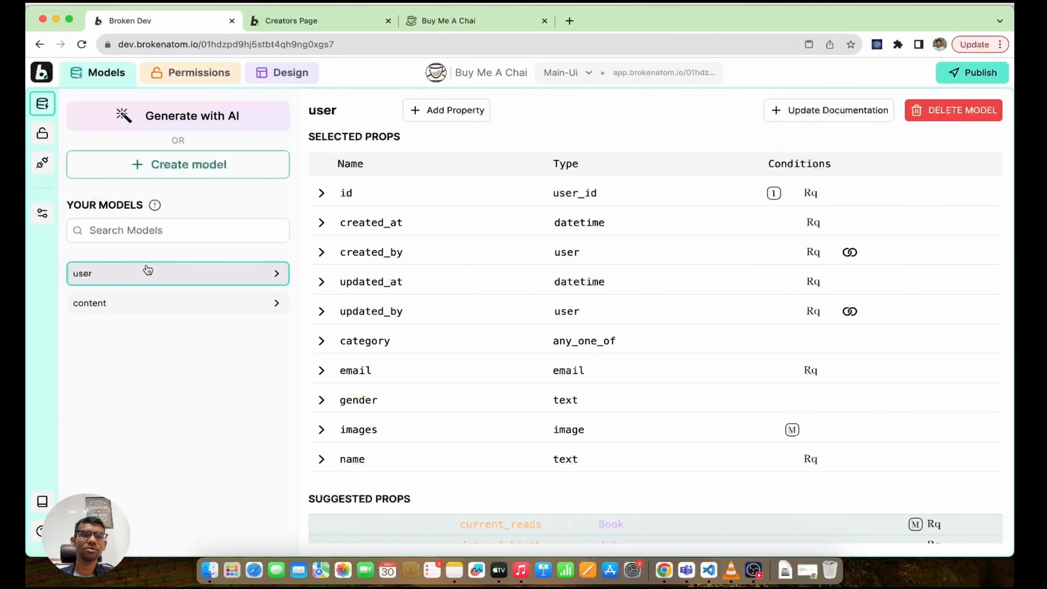
scroll(440, 365, down, 3)
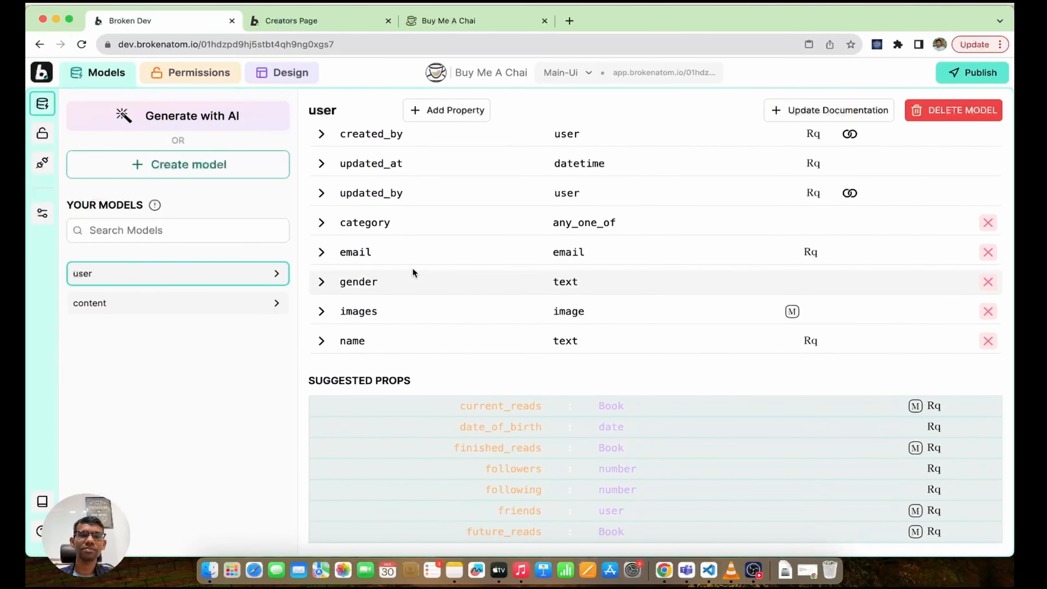
click(379, 224)
click(427, 241)
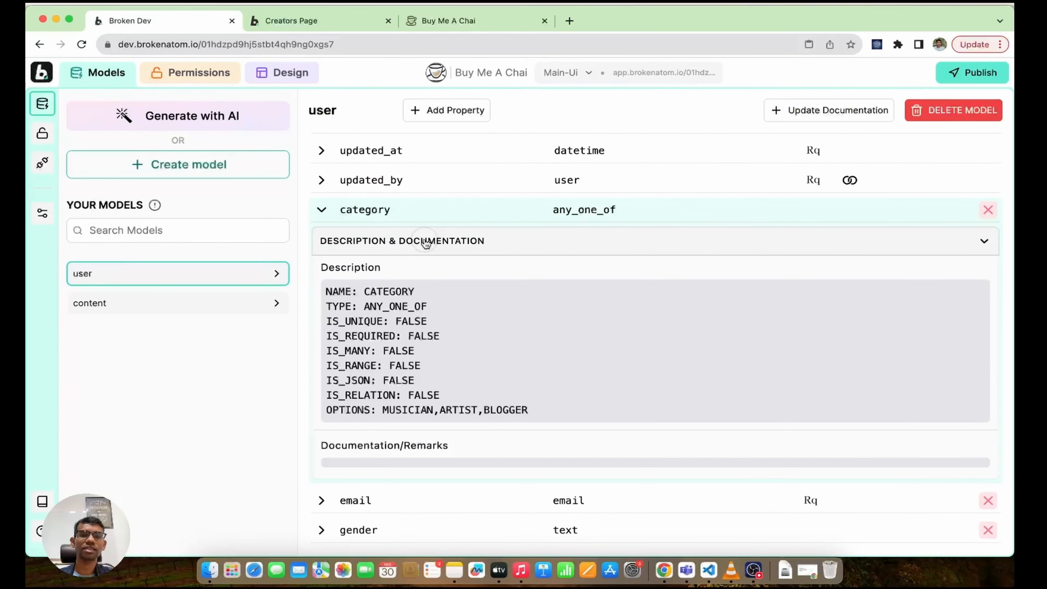
drag(385, 415, 534, 418)
click(413, 210)
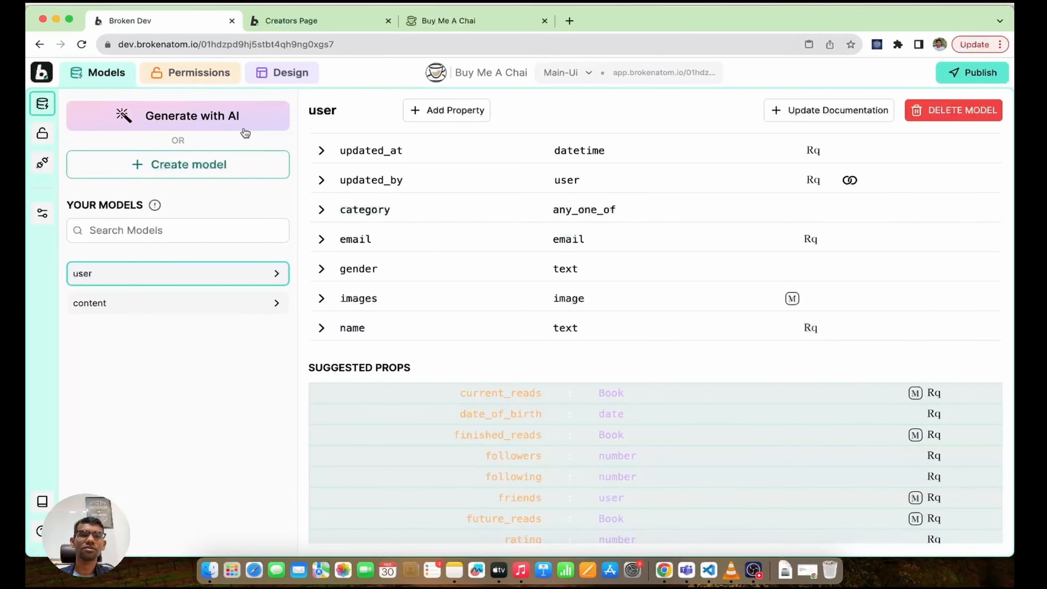
Step: Add the user category filter to the list and move the filter bar above it
click(286, 73)
click(157, 203)
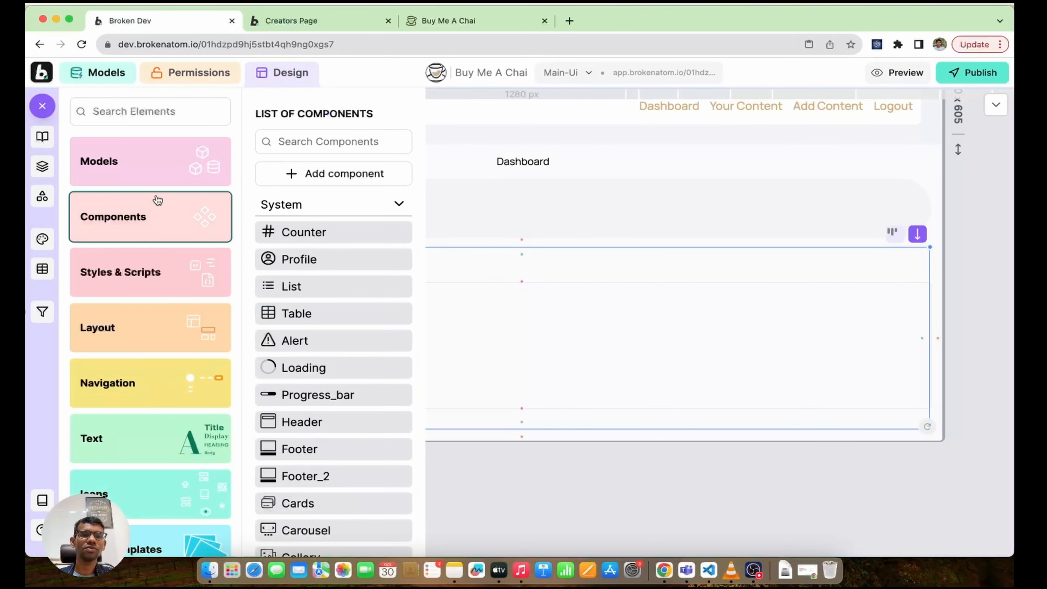
click(147, 161)
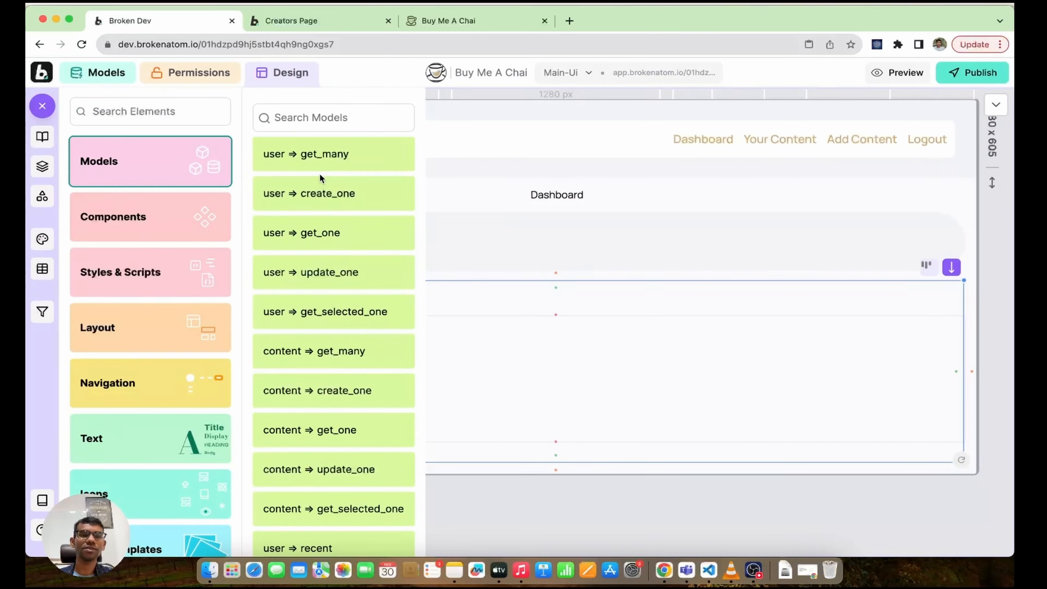
scroll(322, 179, down, 10)
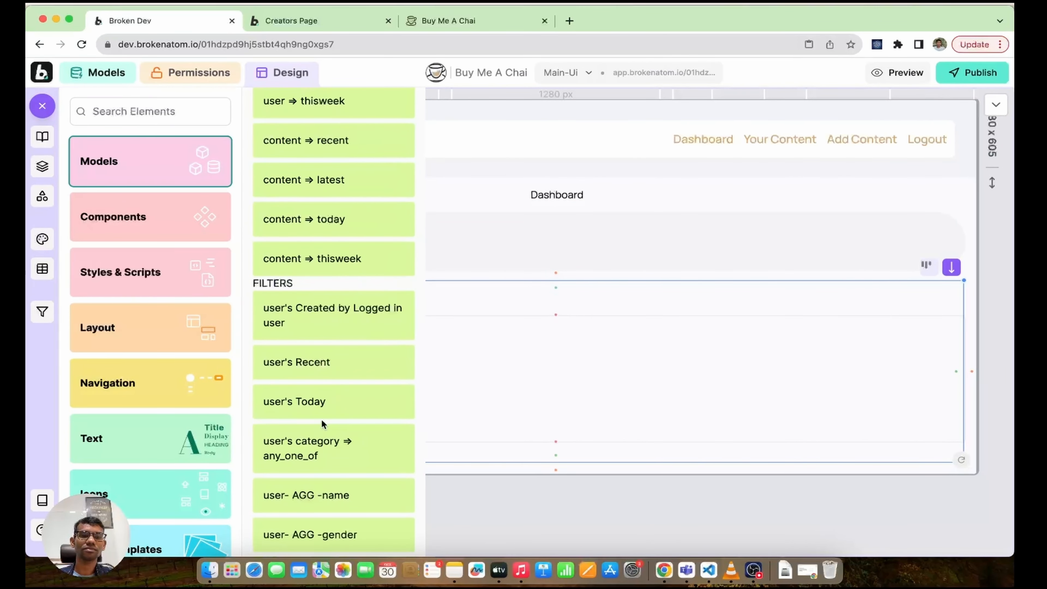
click(312, 447)
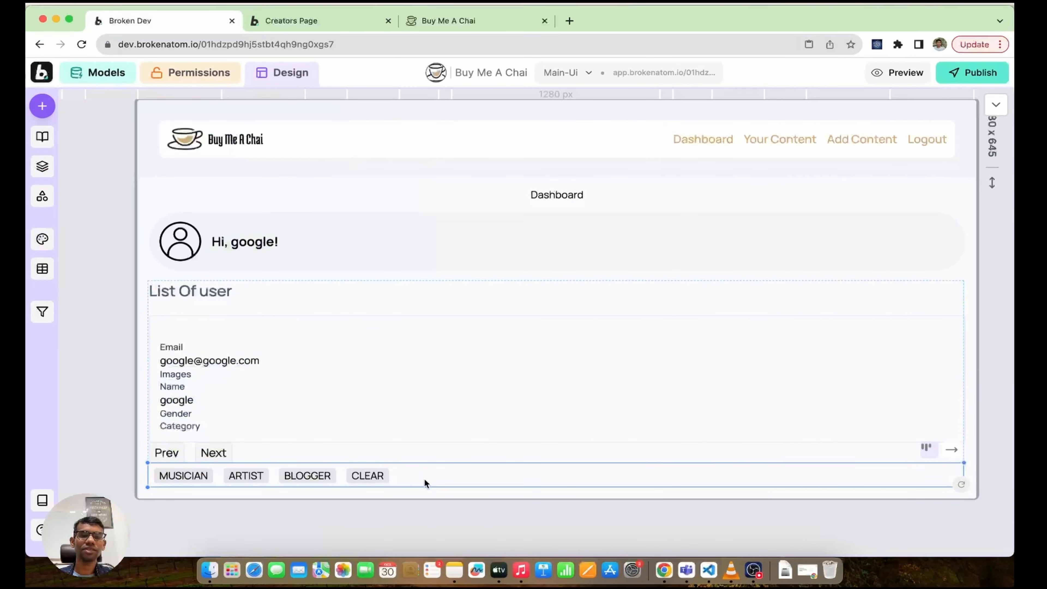
key(shift+Up)
key(shift+Up)
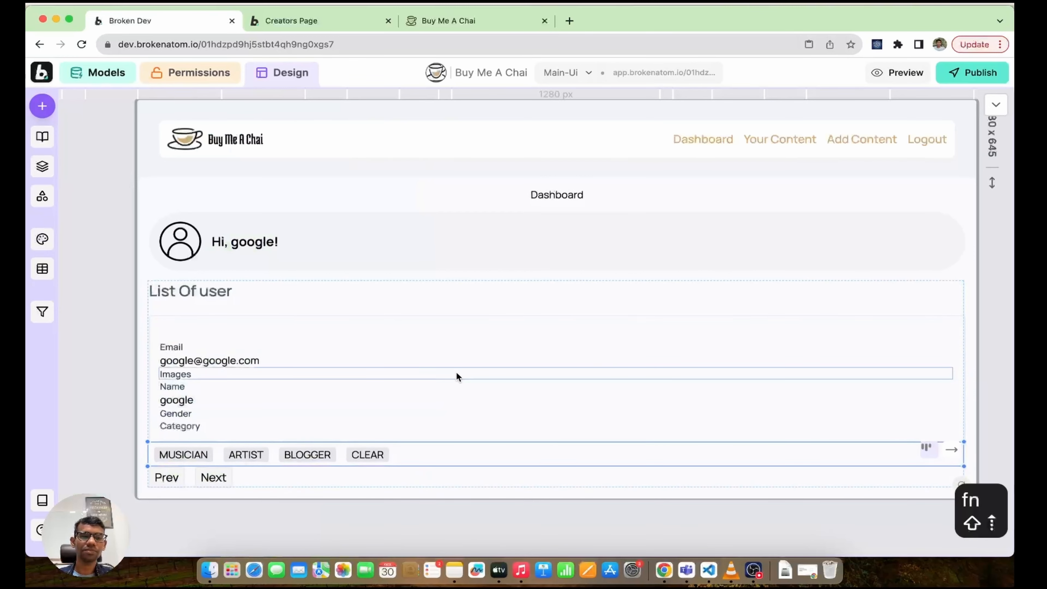
Step: Rename the 'List Of user' heading to 'All Users'
click(261, 291)
key(super+a)
text(All Y)
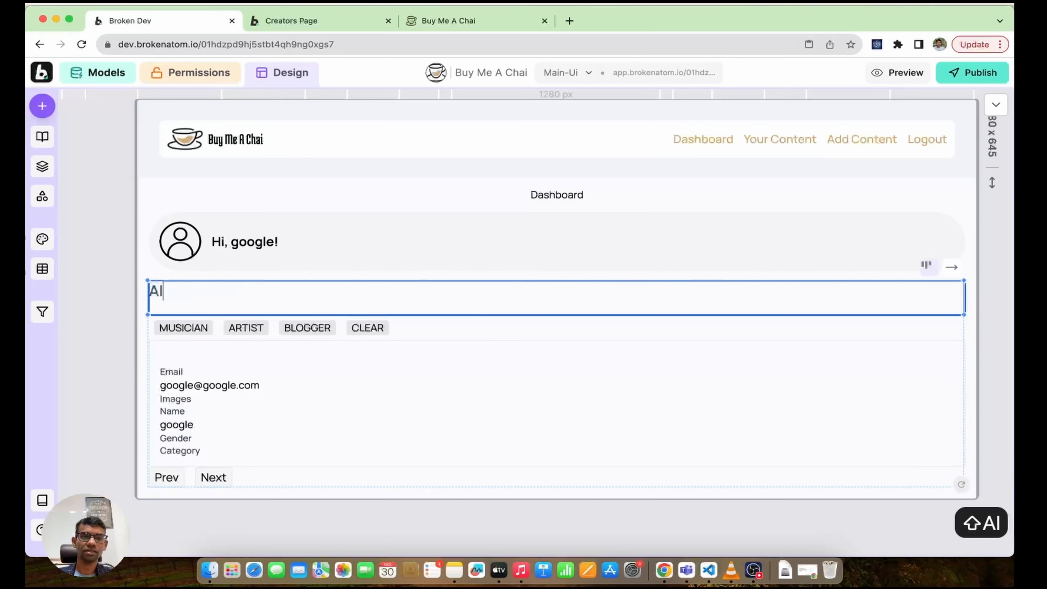
key(BackSpace)
text(Users)
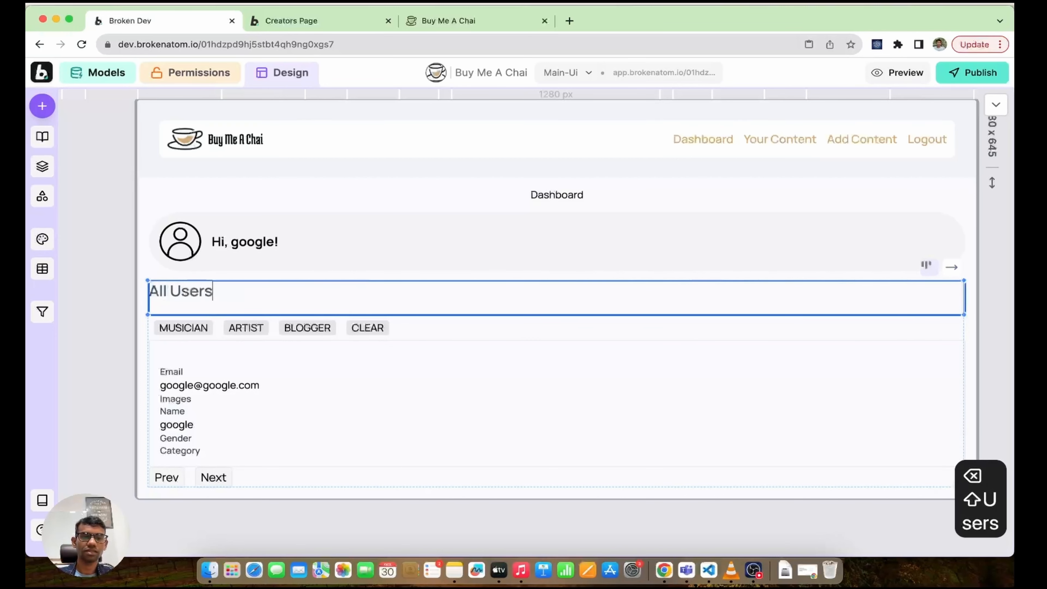
key(Return)
Step: In preview, try the MUSICIAN, ARTIST, BLOGGER and CLEAR filters on the user list
key(w)
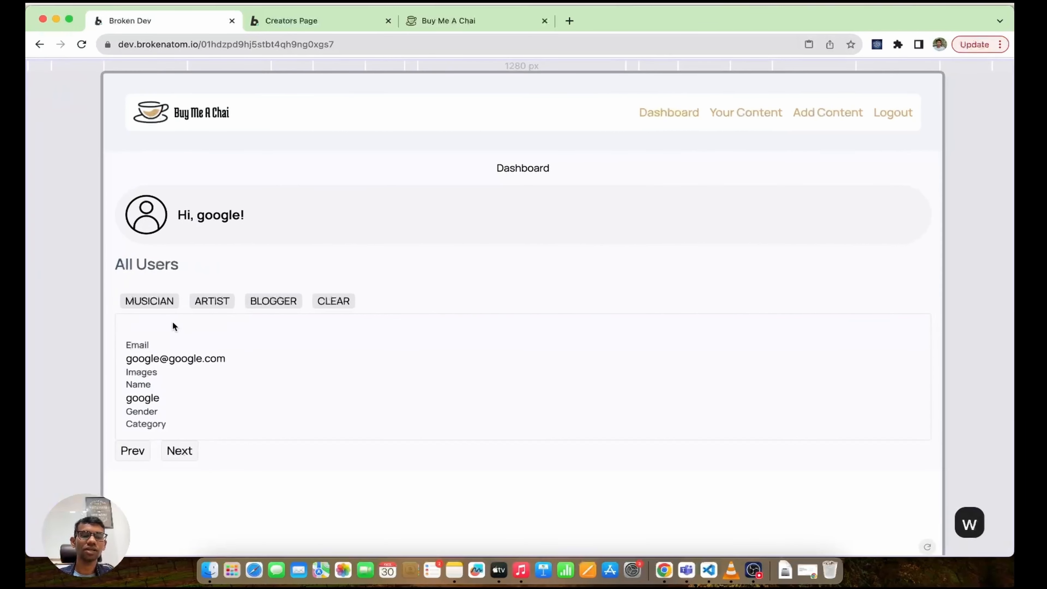
click(149, 302)
click(212, 301)
click(256, 305)
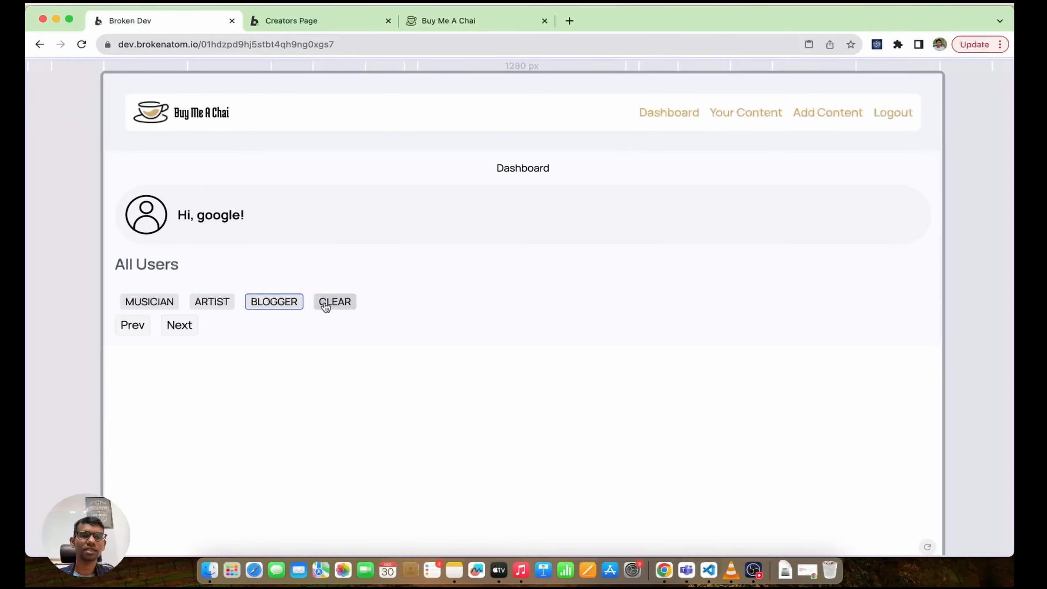
click(325, 301)
click(274, 302)
click(212, 302)
click(149, 301)
click(234, 300)
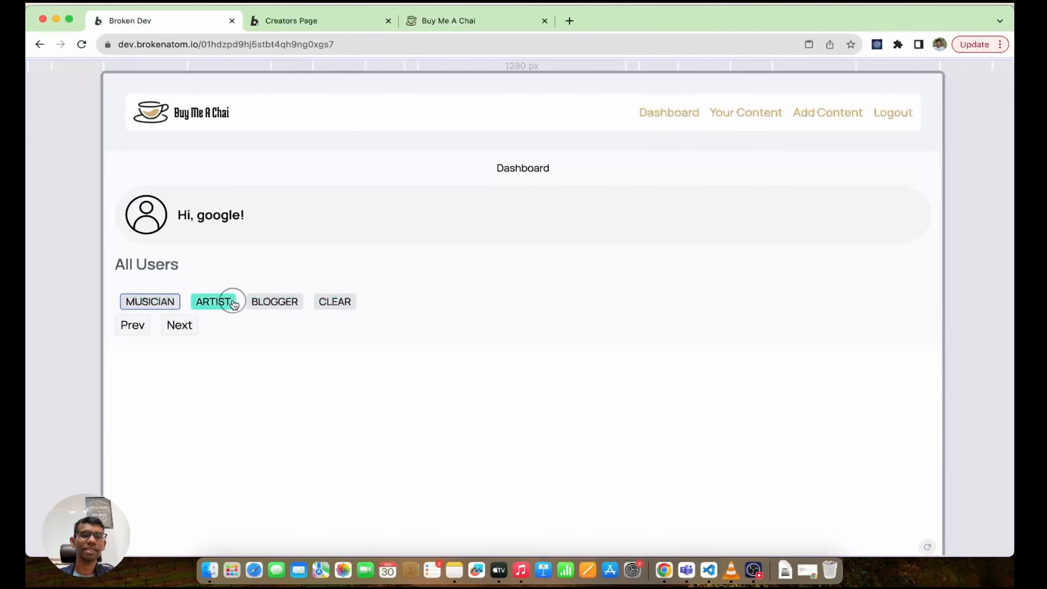
click(274, 303)
click(343, 303)
click(433, 303)
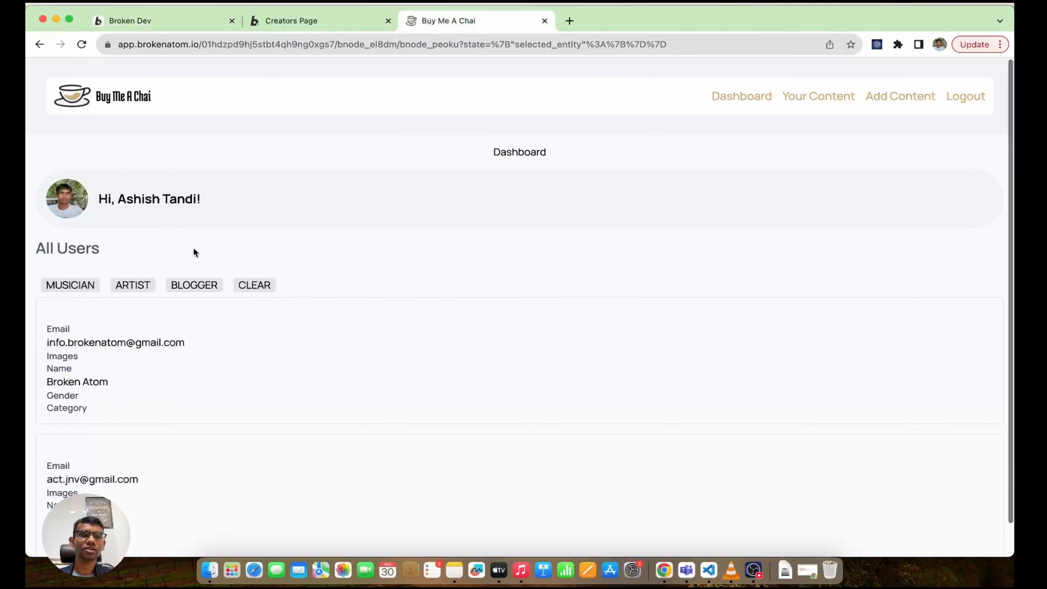
Step: Test the same category filters on the published app, ending with the full list cleared
scroll(193, 247, down, 1)
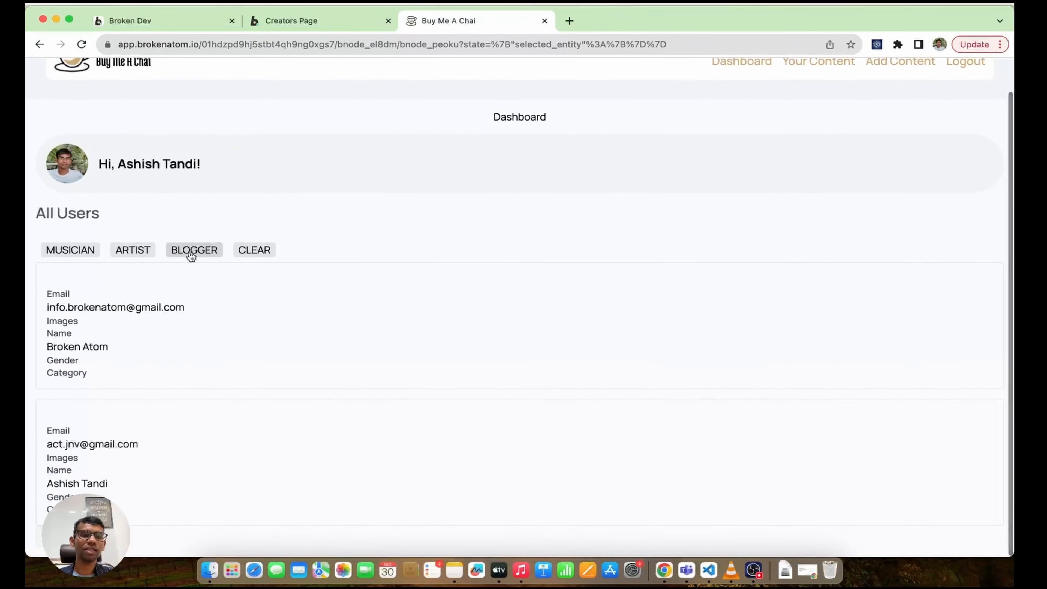
click(71, 256)
click(132, 287)
click(197, 288)
click(254, 286)
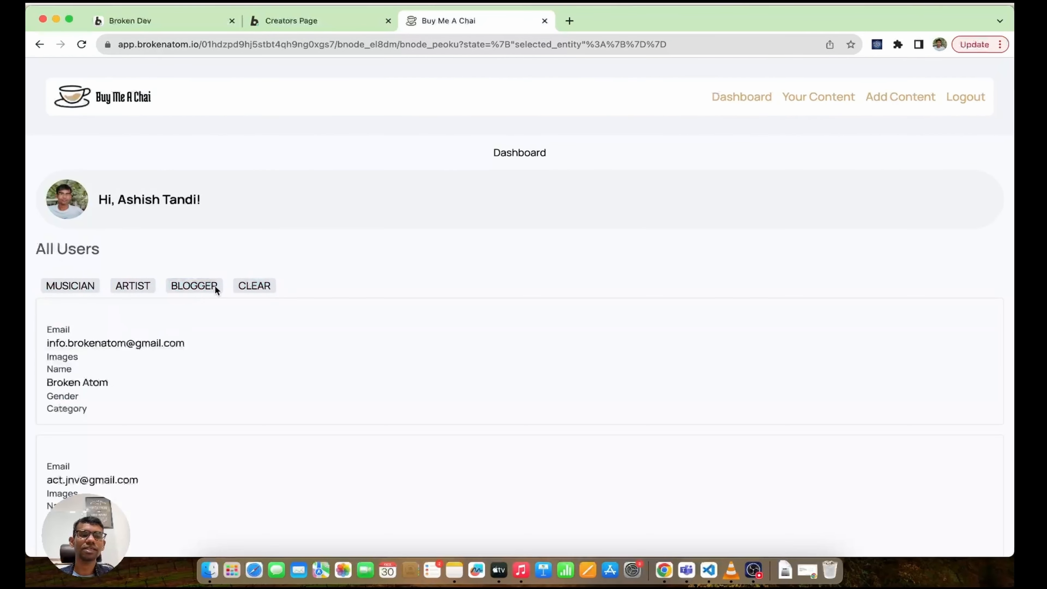
click(215, 286)
click(133, 286)
click(77, 284)
click(140, 286)
click(197, 286)
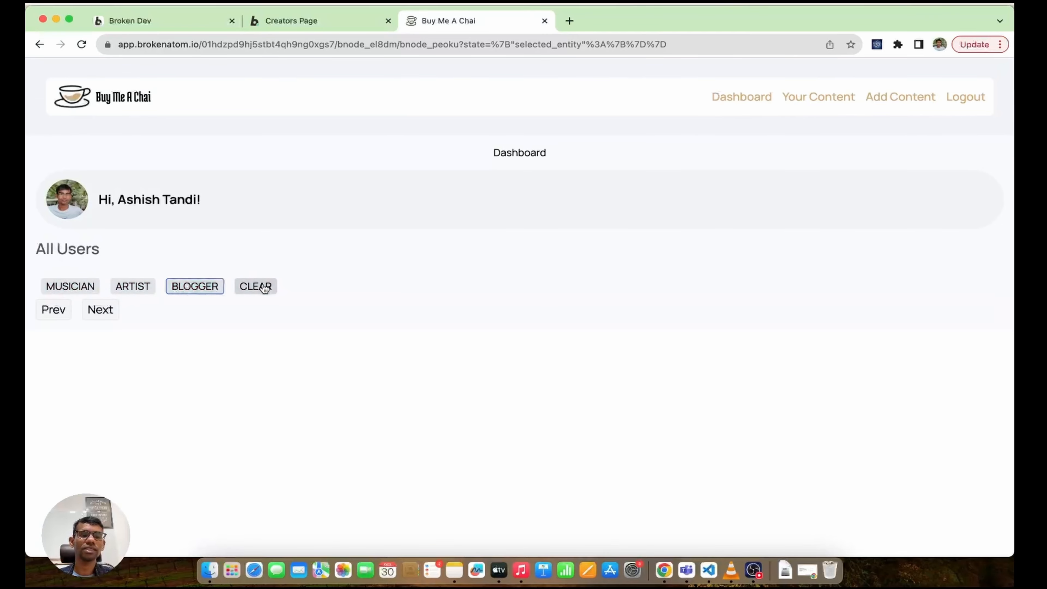
click(264, 287)
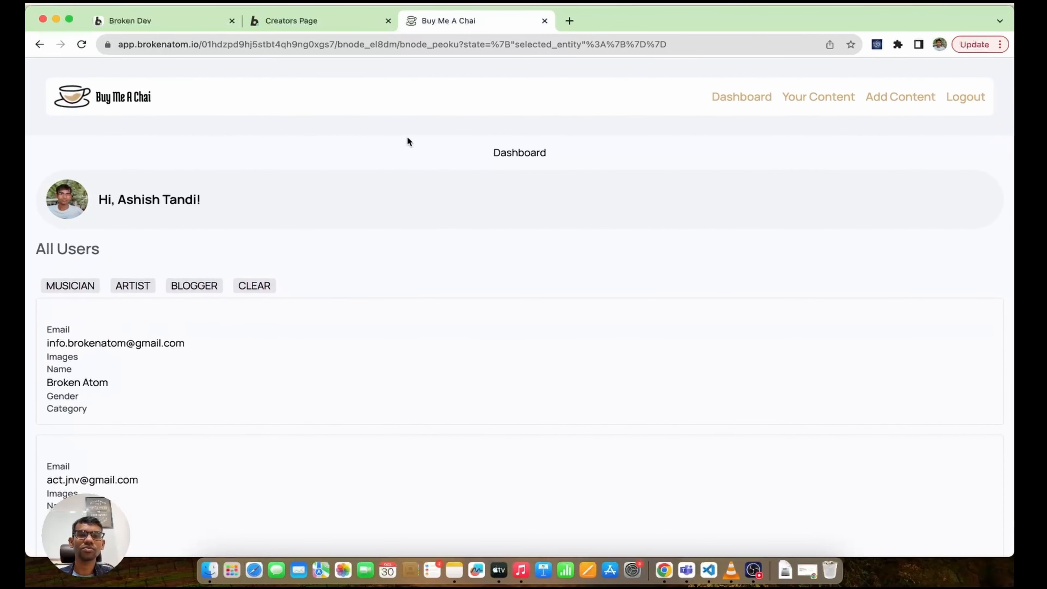
drag(479, 161, 576, 154)
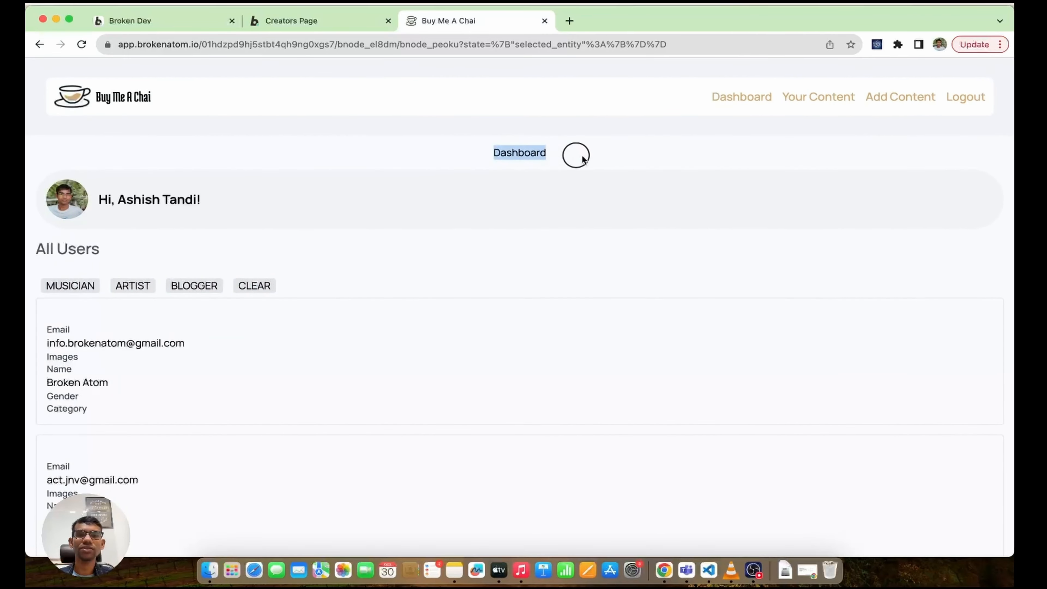
click(178, 21)
Step: Dismiss the publish confirmation and navigate the editor to the Create Content page
click(648, 156)
scroll(416, 289, down, 2)
key(p)
key(w)
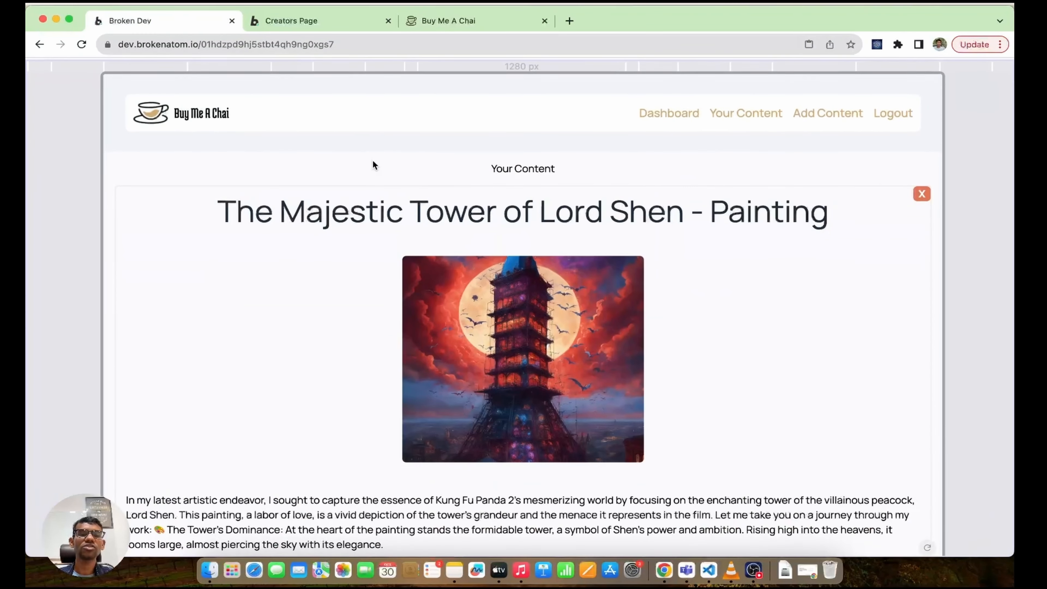
key(shift+p)
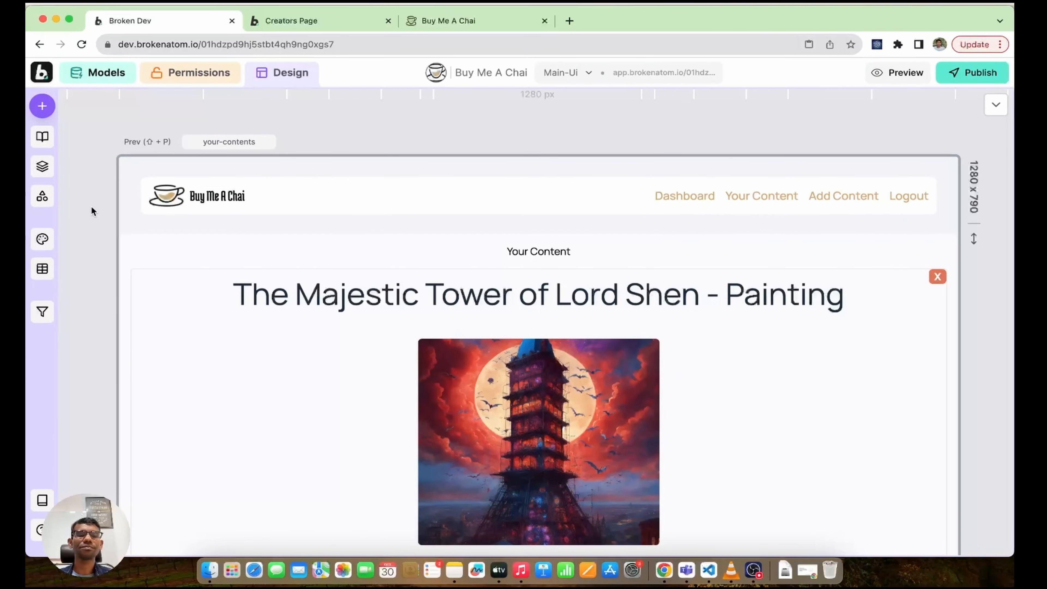
scroll(92, 210, down, 2)
key(p)
key(p)
key(p)
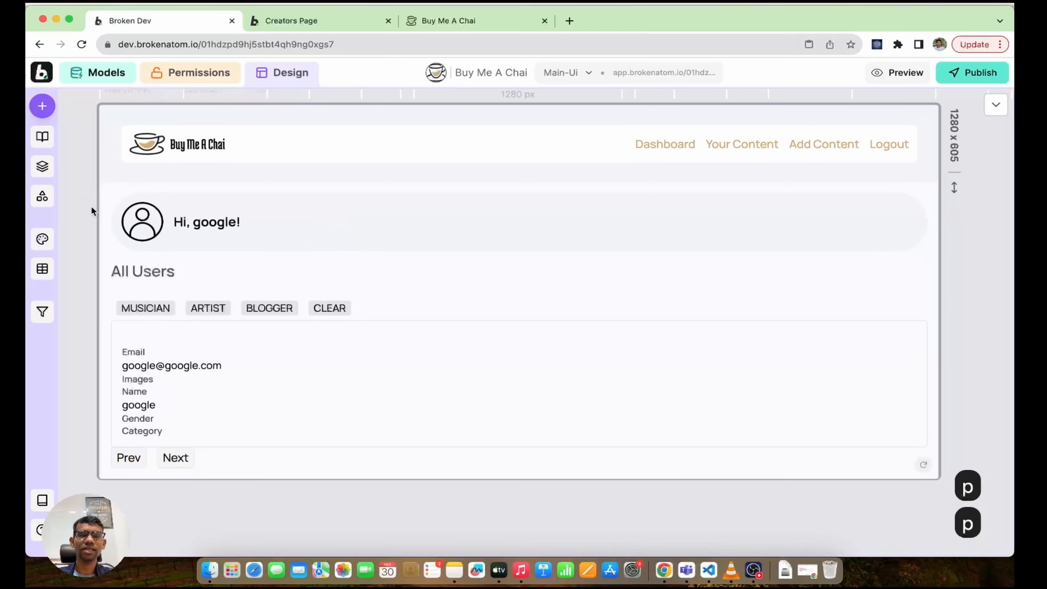
scroll(529, 252, down, 5)
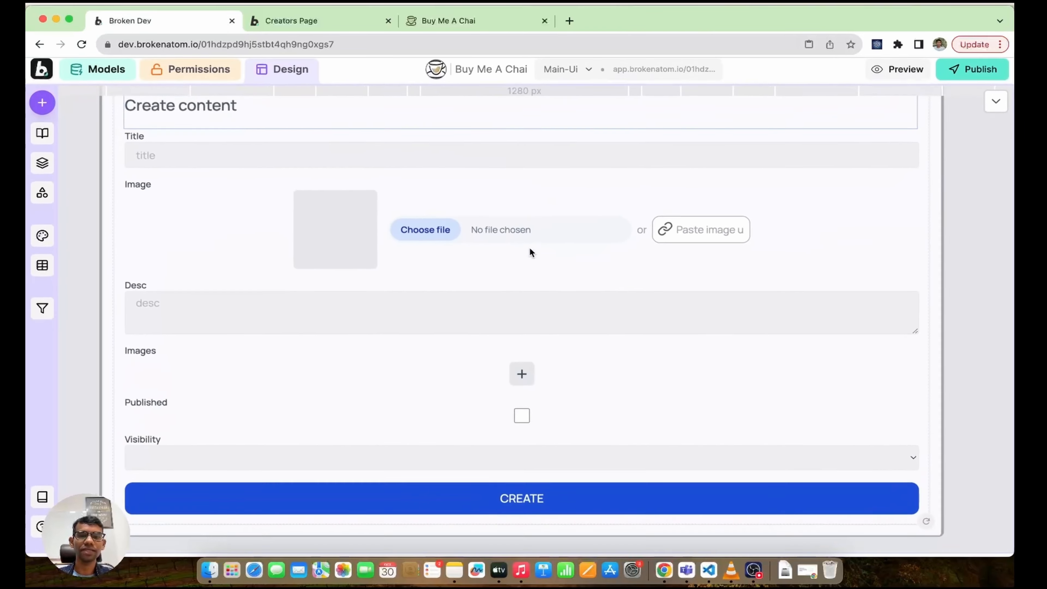
scroll(530, 248, up, 1)
scroll(530, 249, left, 1)
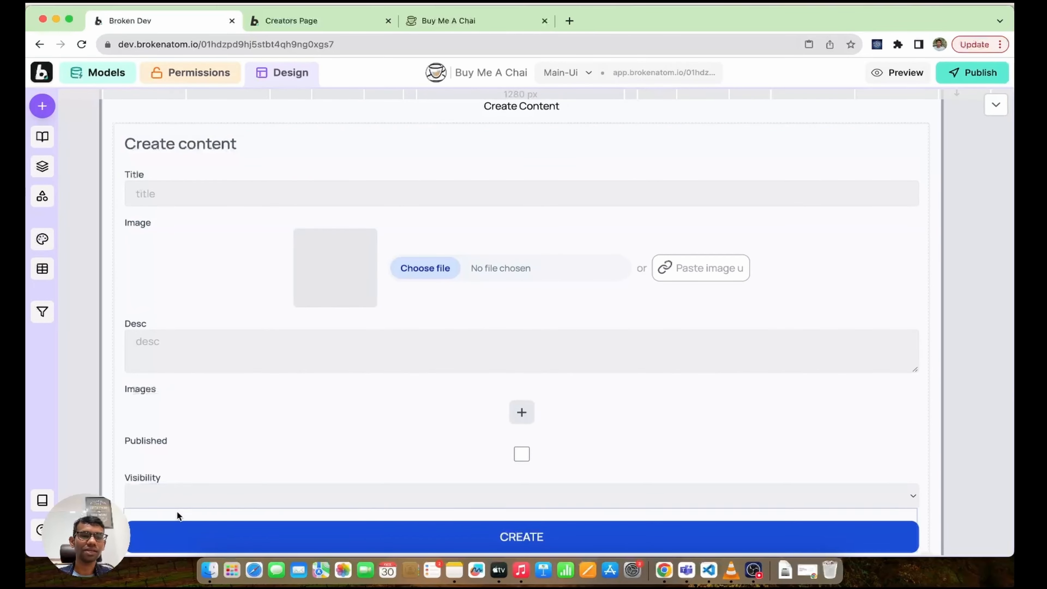
Step: Align the form's fields top centre so the Visibility field sits at top right
click(176, 474)
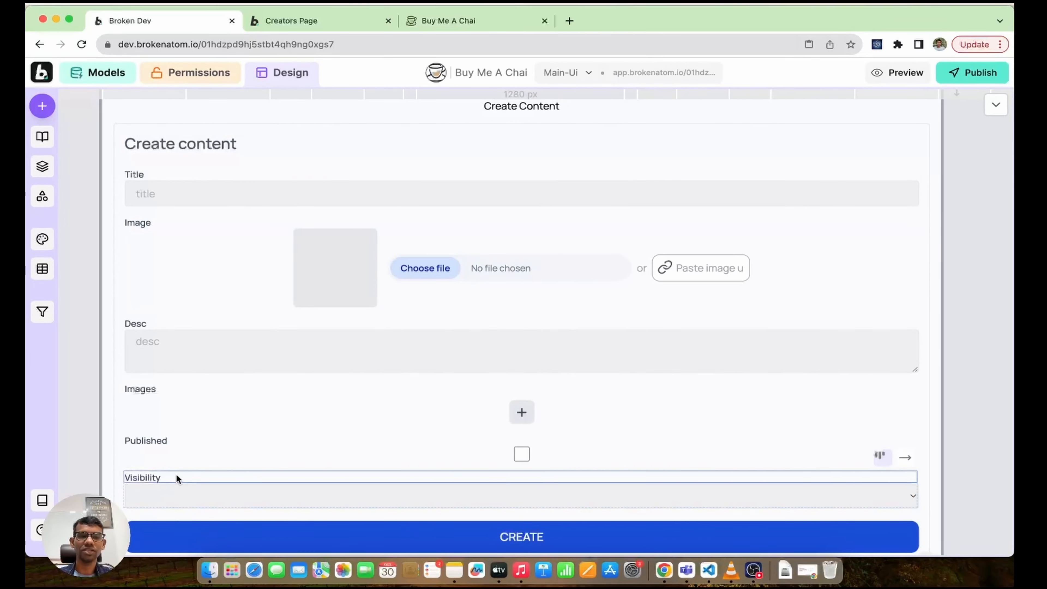
scroll(353, 409, down, 2)
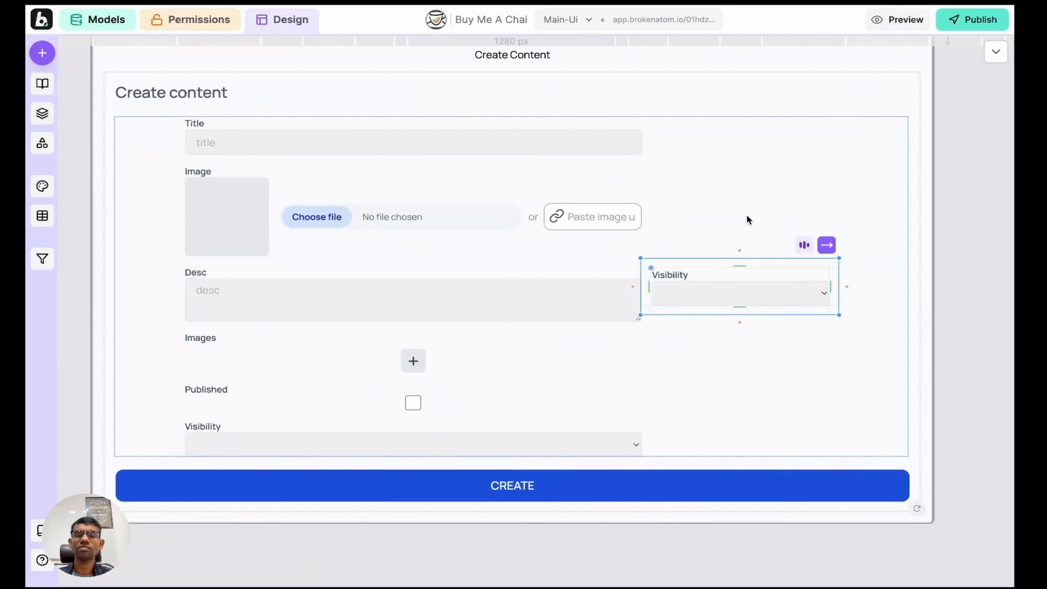
click(801, 185)
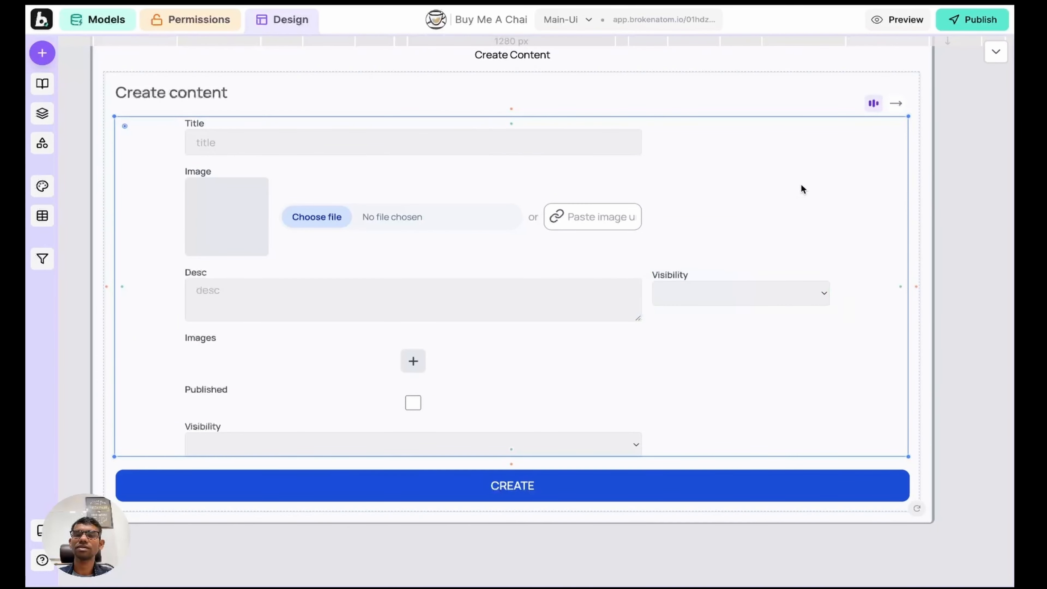
click(725, 265)
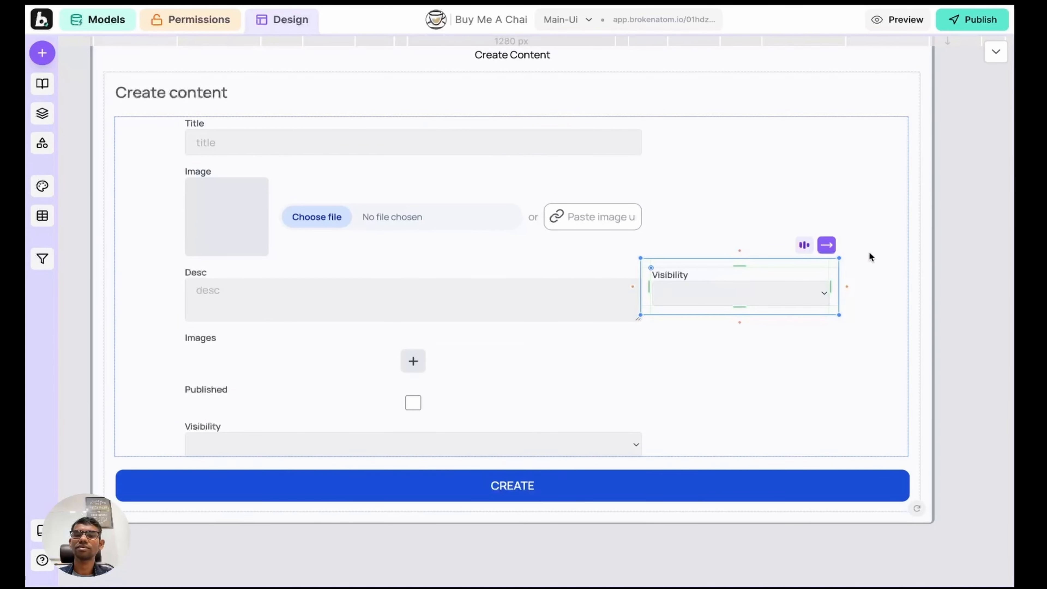
click(868, 207)
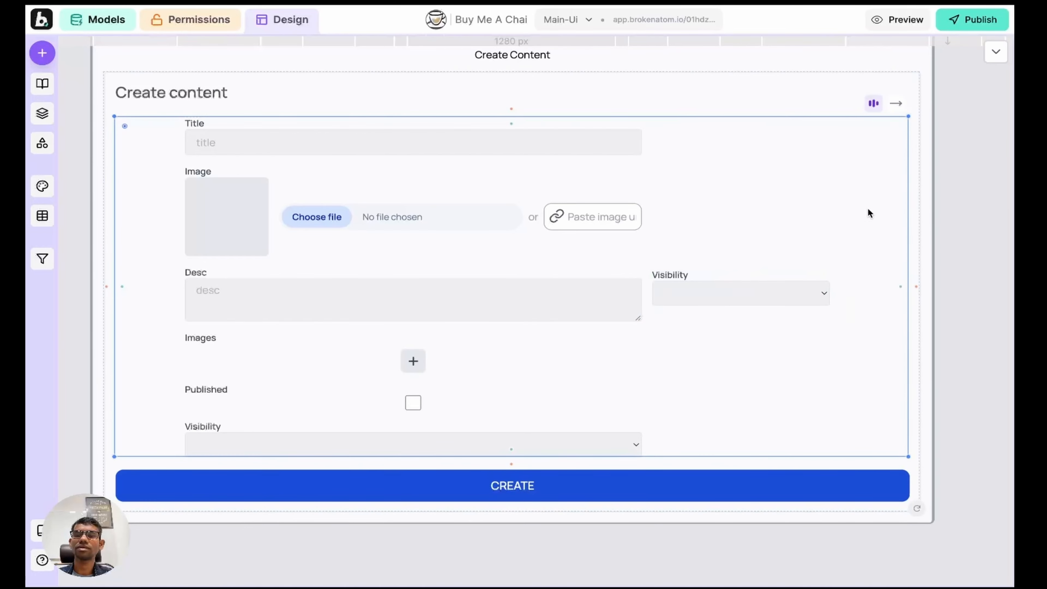
click(874, 103)
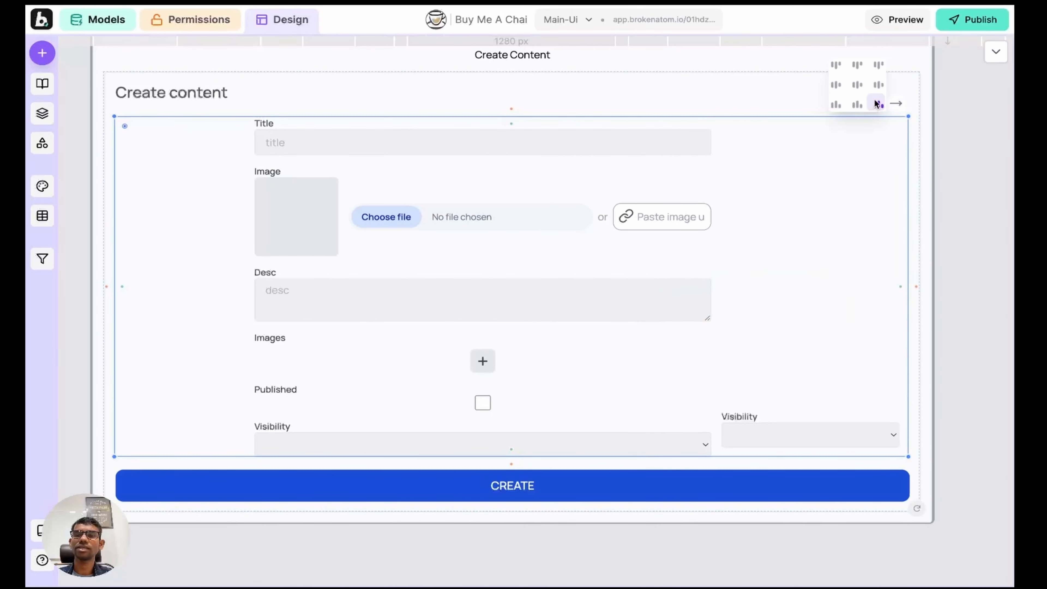
click(857, 66)
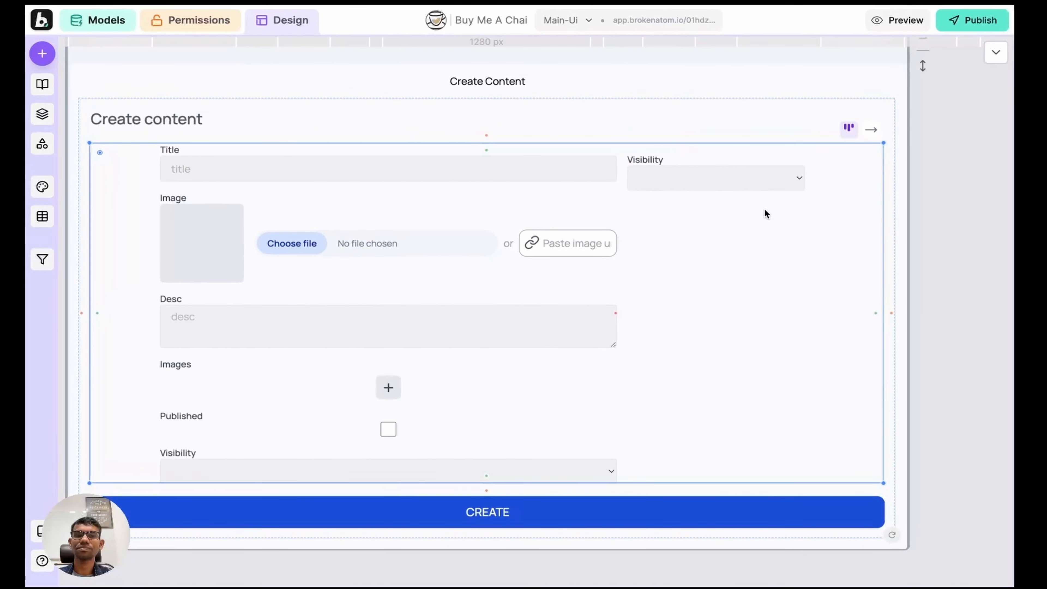
Step: Rename the Visibility label to 'Who Can View This Content'
double_click(647, 159)
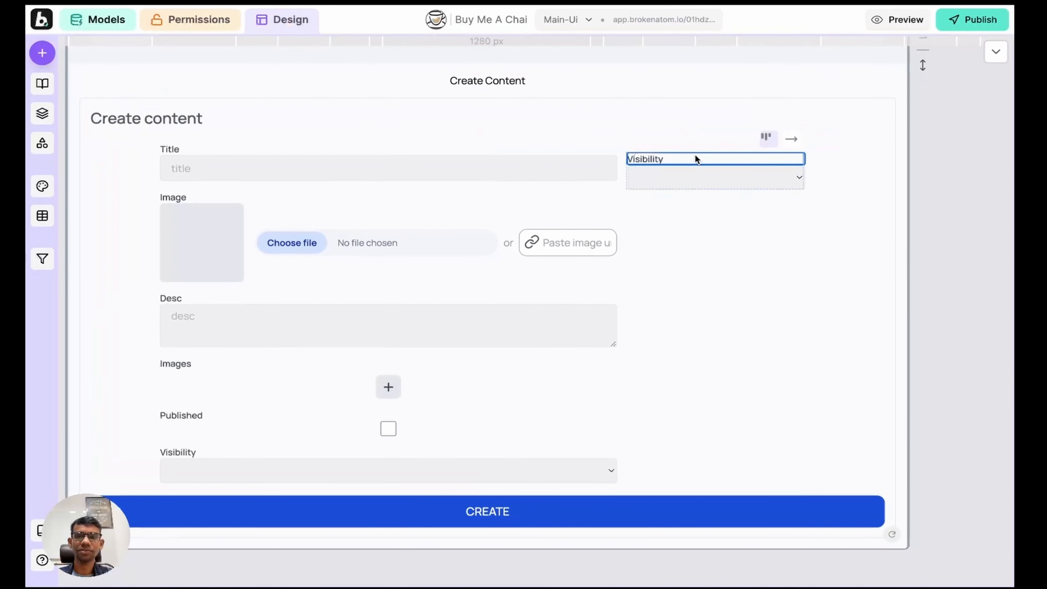
key(super+a)
text(Who Can )
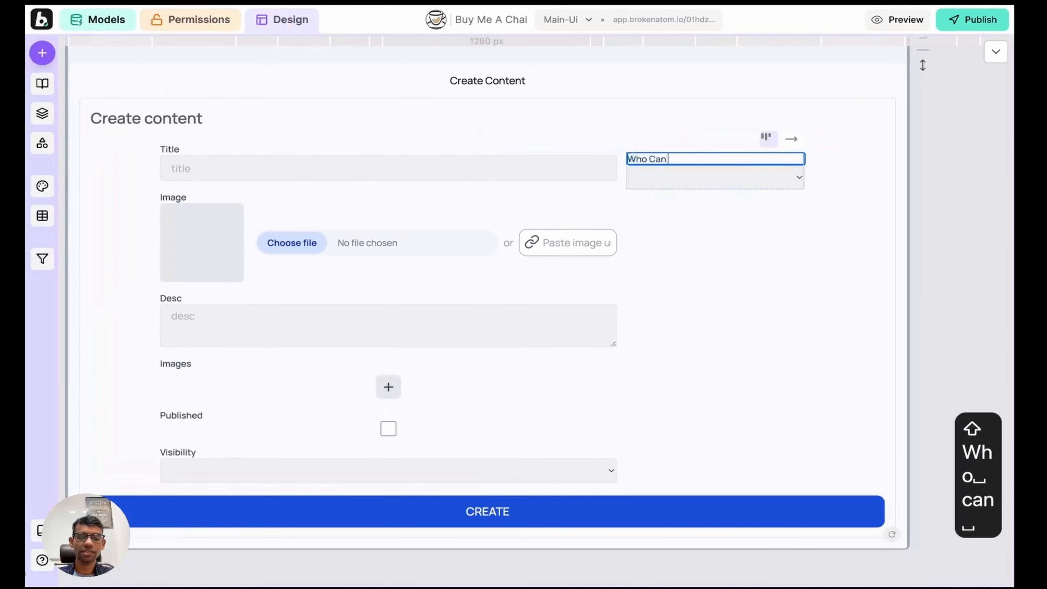
text(View This )
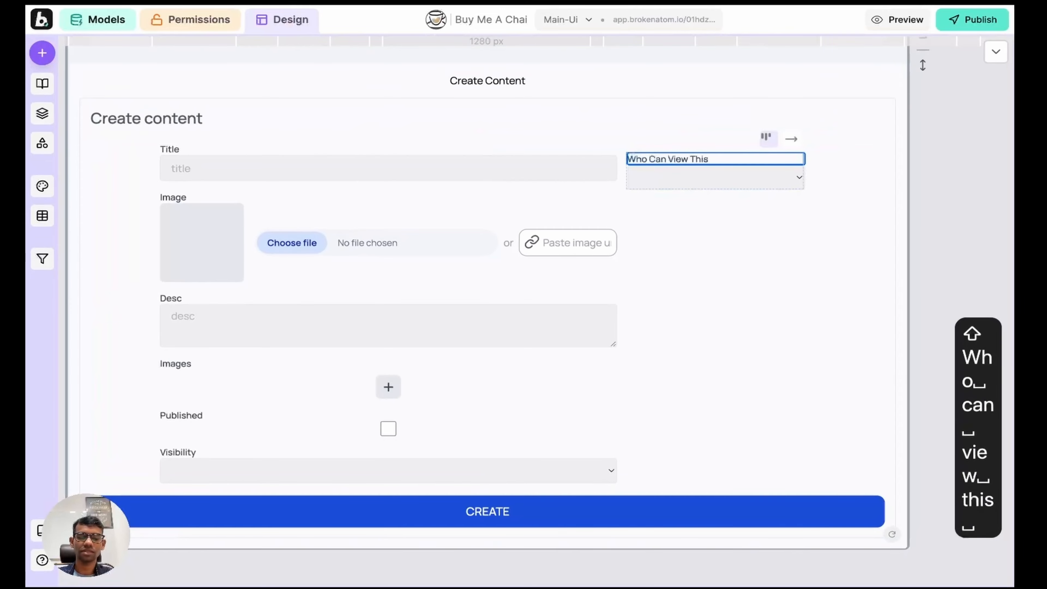
text(Content)
key(Return)
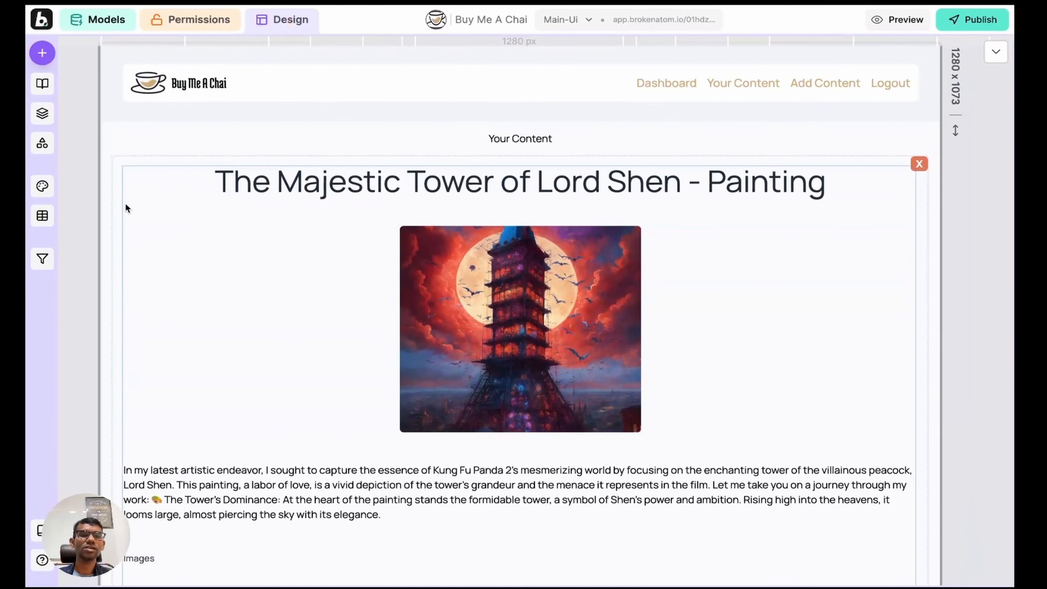
Step: Preview the app and open the Add Content form from the Your Content page
click(79, 192)
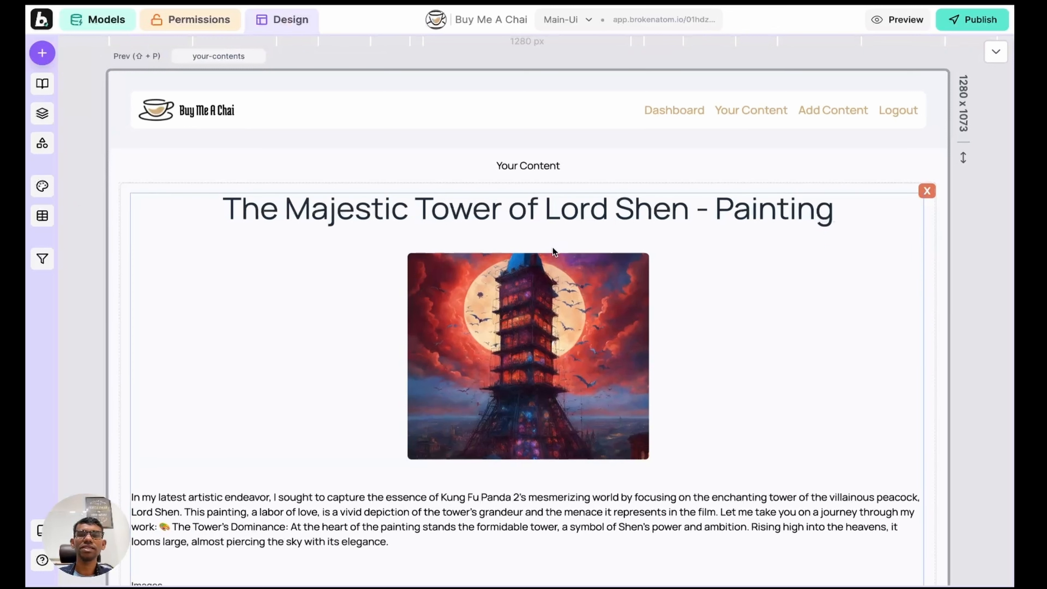
click(76, 159)
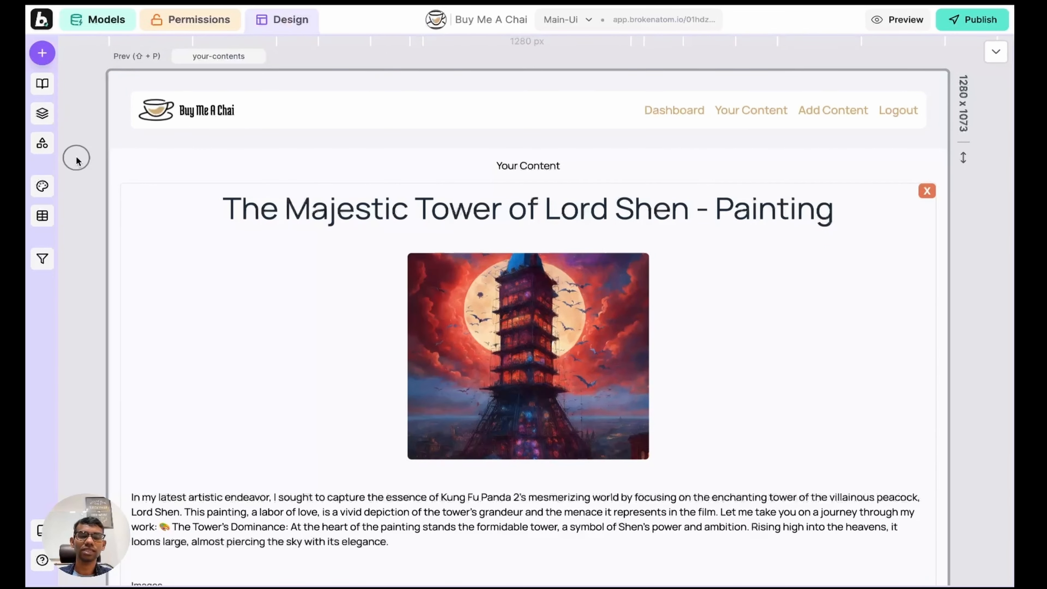
key(shift+p)
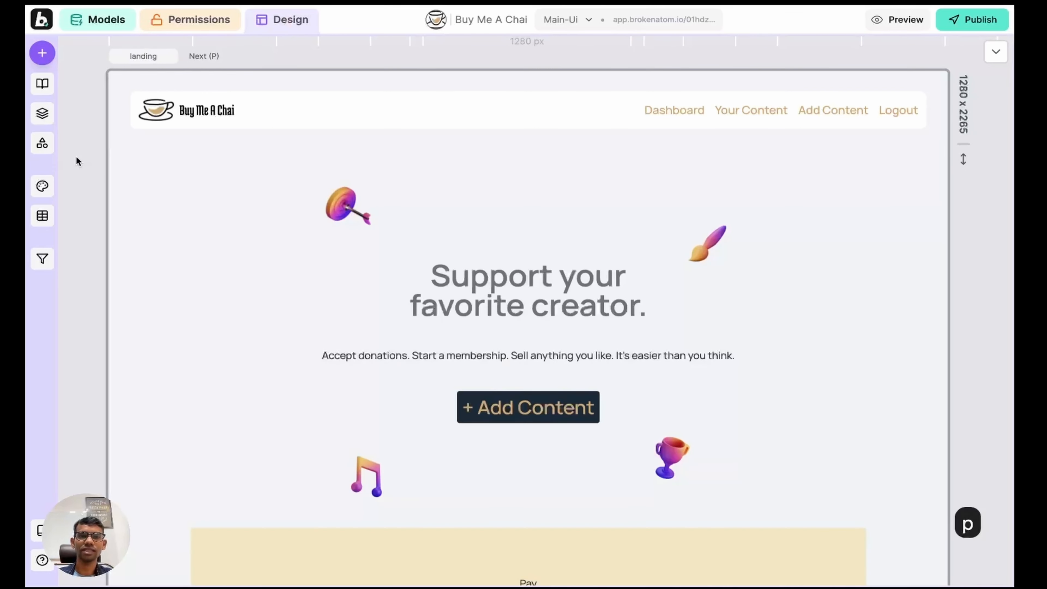
key(w)
click(749, 62)
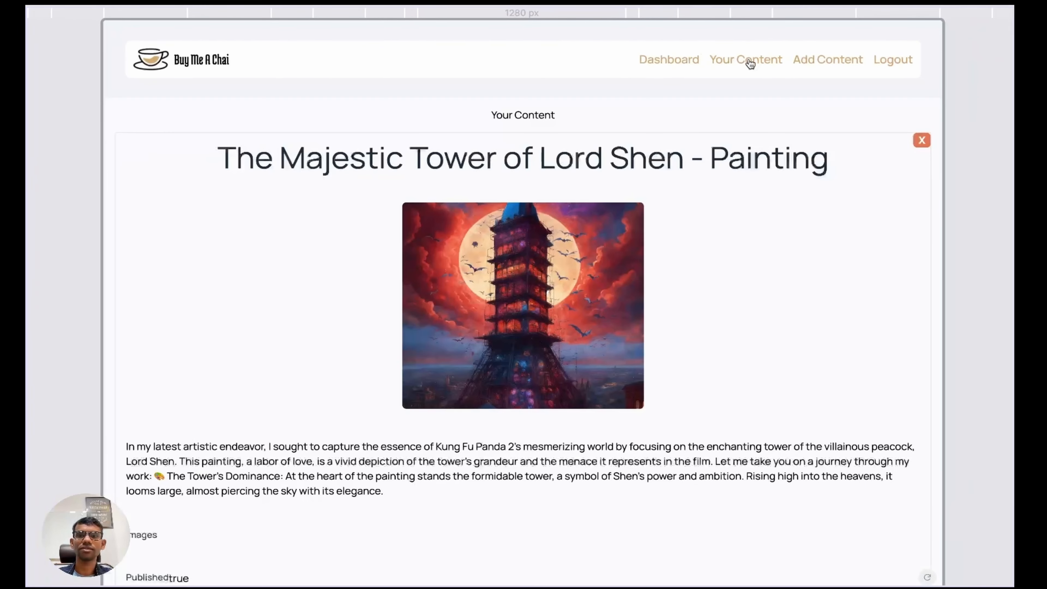
click(819, 65)
Step: Paste the Eagle of the West heading from the markdown notes into the Title field
click(363, 197)
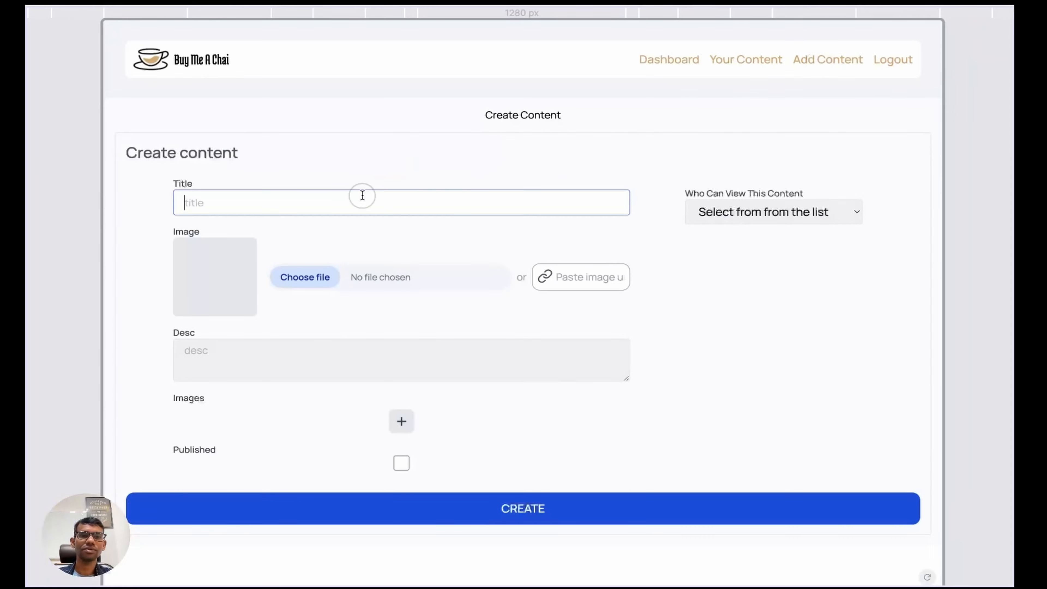
key(ctrl+Right)
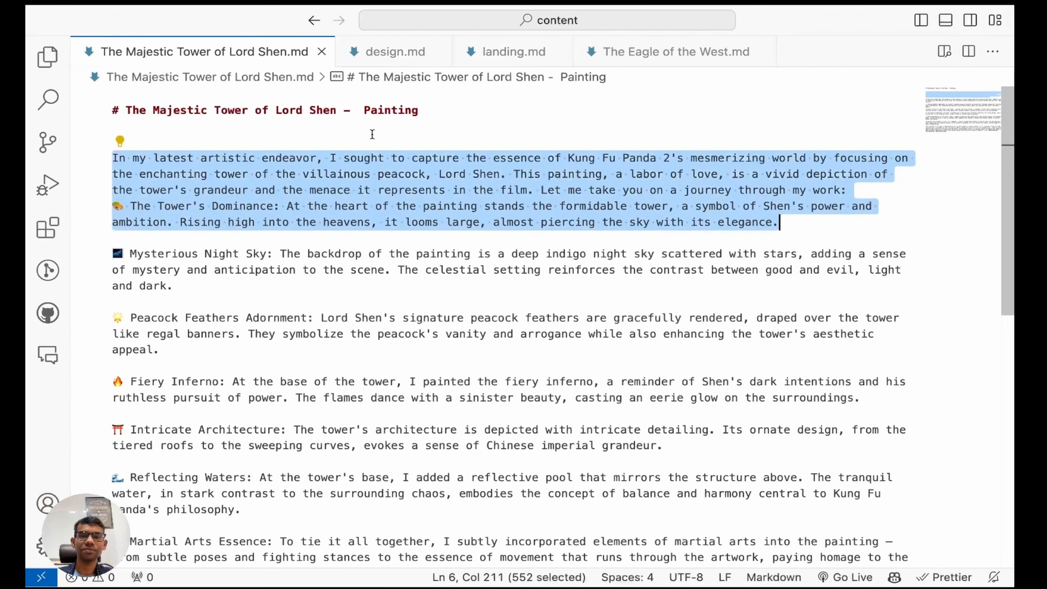
key(ctrl+Tab)
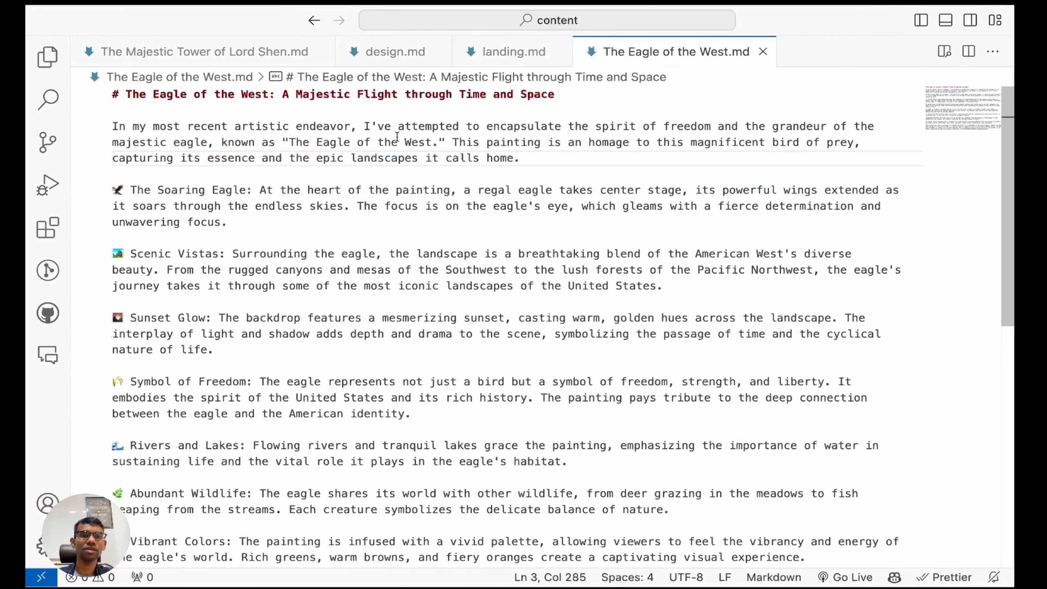
triple_click(127, 95)
key(super+c)
key(ctrl+Left)
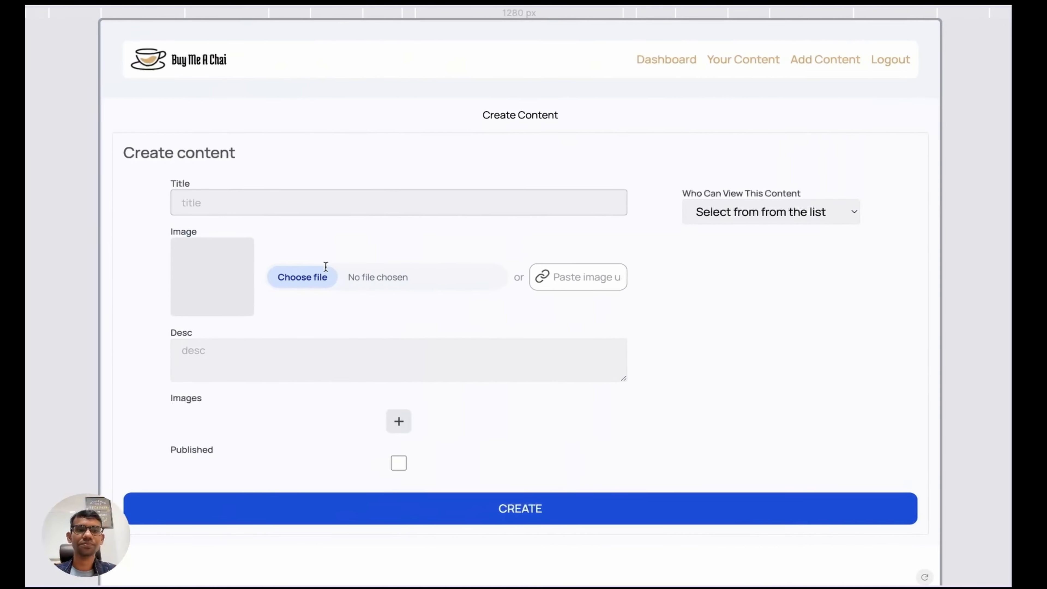
click(274, 206)
key(super+v)
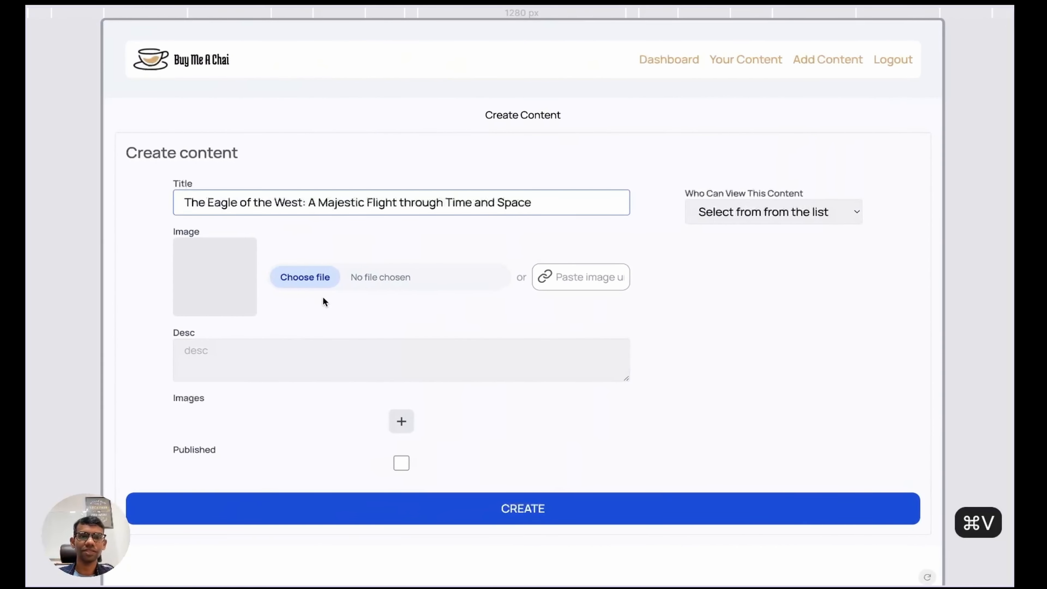
Step: Choose the eagle image file as the post's cover image
click(338, 283)
click(663, 219)
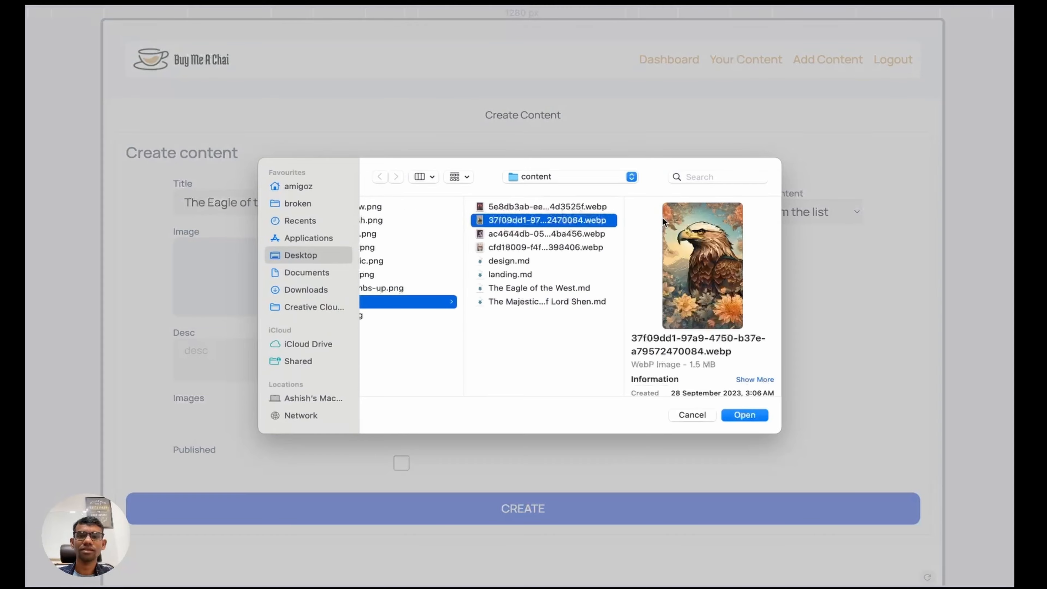
click(745, 415)
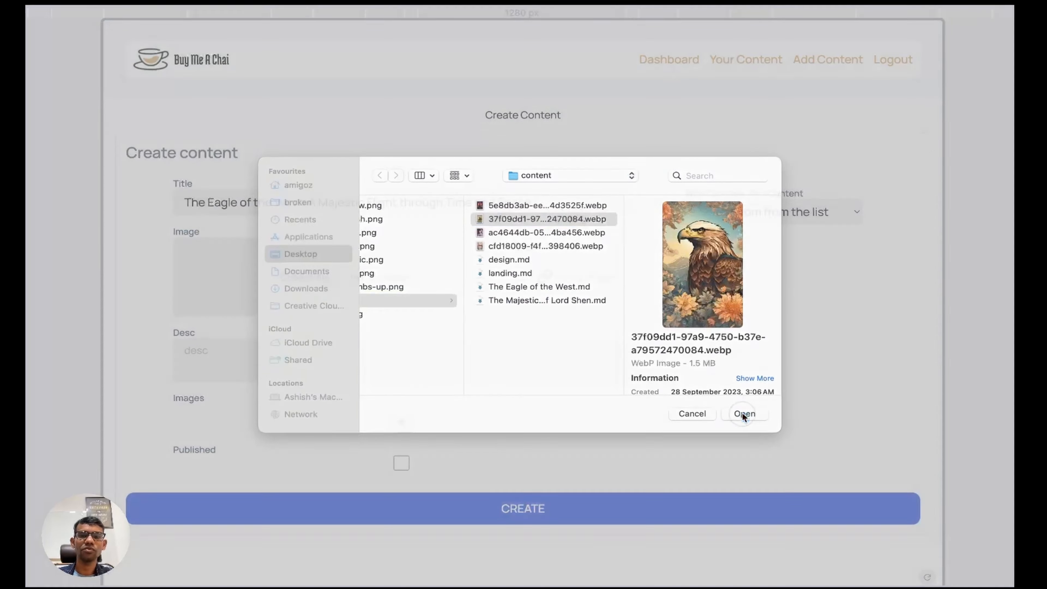
Step: Paste the notes' first paragraph into the description field
click(246, 355)
key(ctrl+Right)
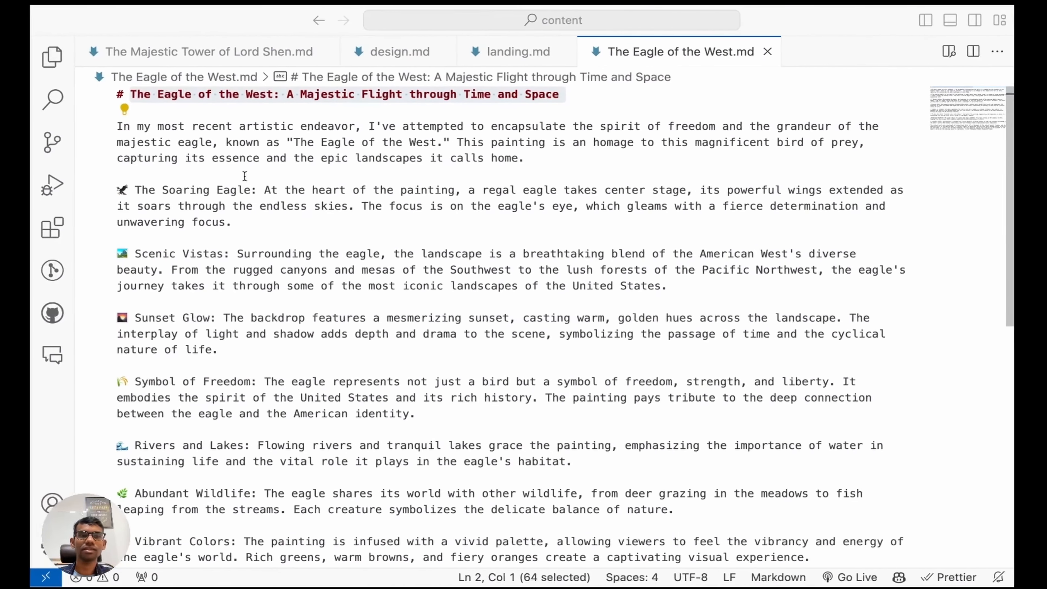
key(Down)
key(shift+Down)
key(shift+Down)
key(shift+Down)
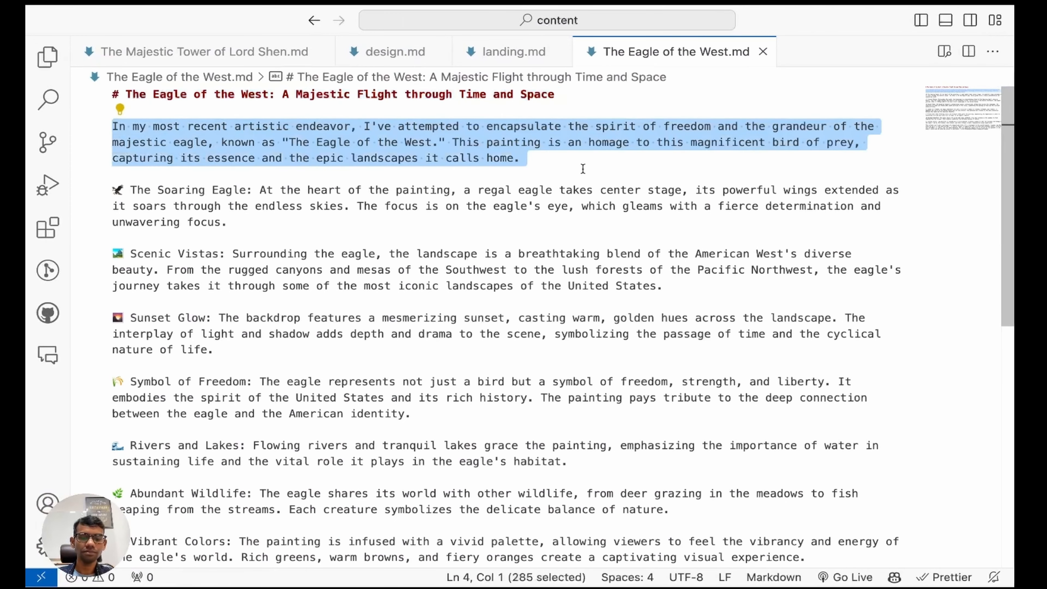
key(super+c)
key(ctrl+Left)
key(super+v)
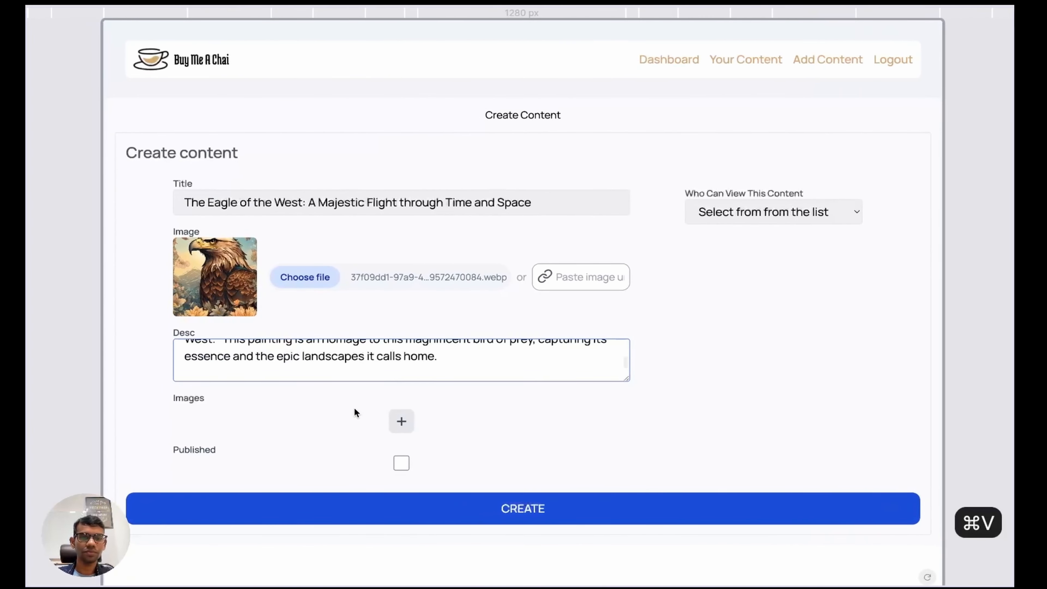
Step: Mark the post Published, set visibility to SUPPORTERS ONLY, and create it
click(396, 465)
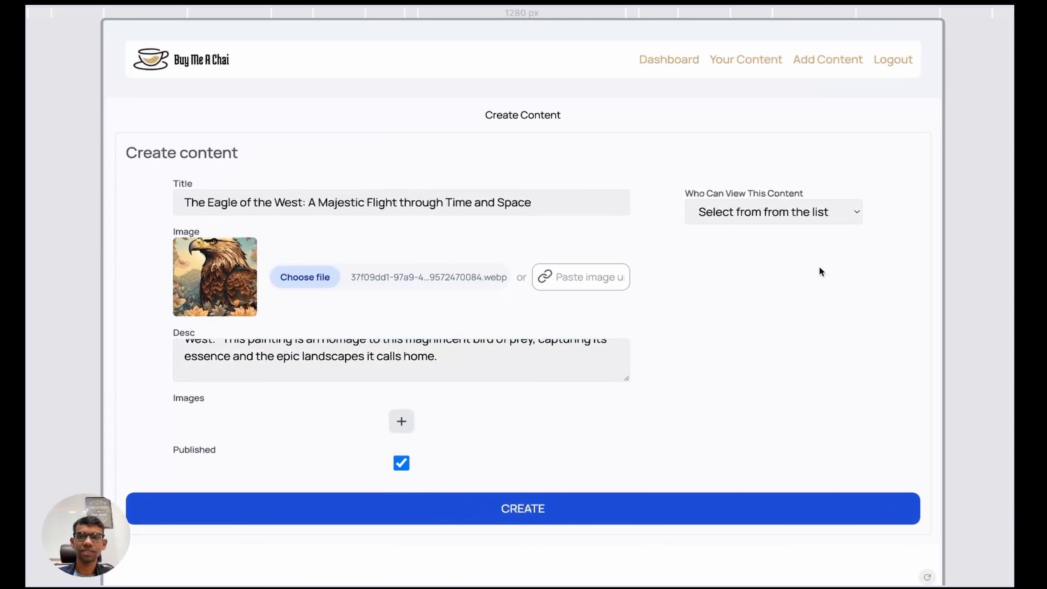
click(804, 212)
click(722, 247)
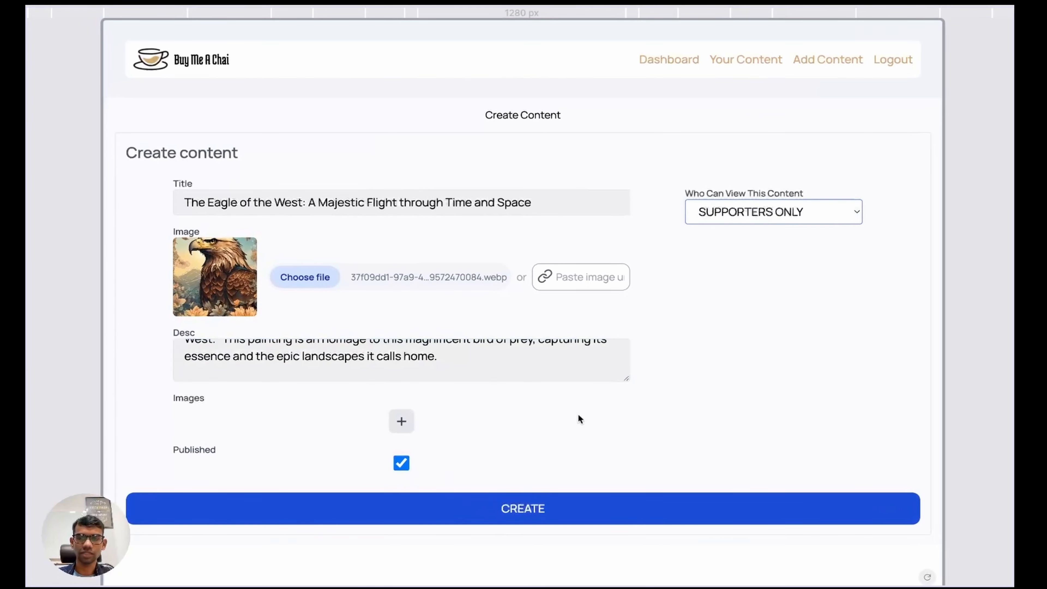
click(447, 511)
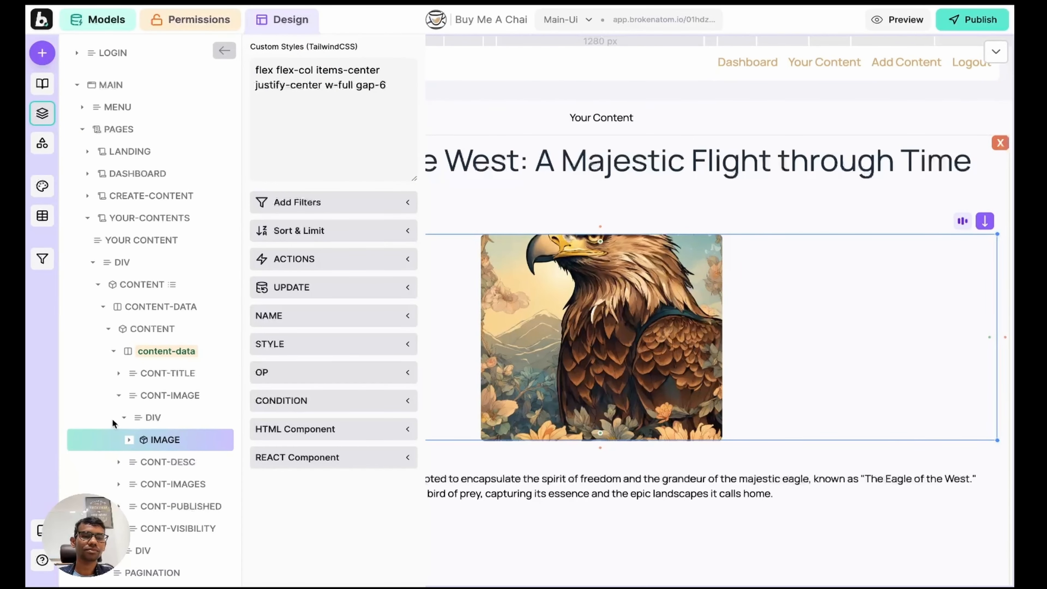
Step: Group CONT-TITLE and CONT-IMAGE into a side-by-side container with the image first
click(125, 417)
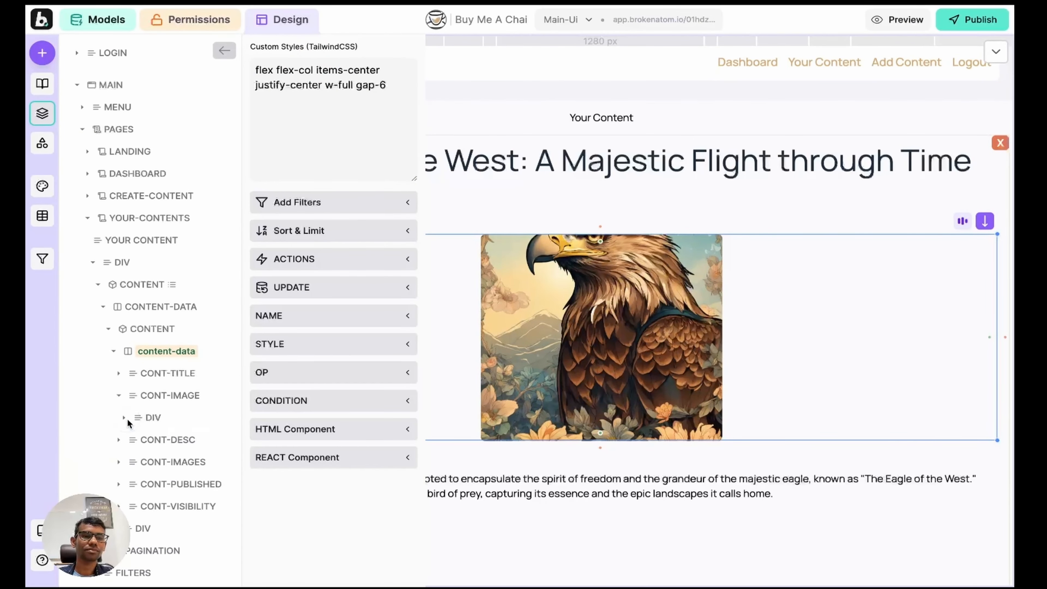
click(155, 396)
key(shift+Up)
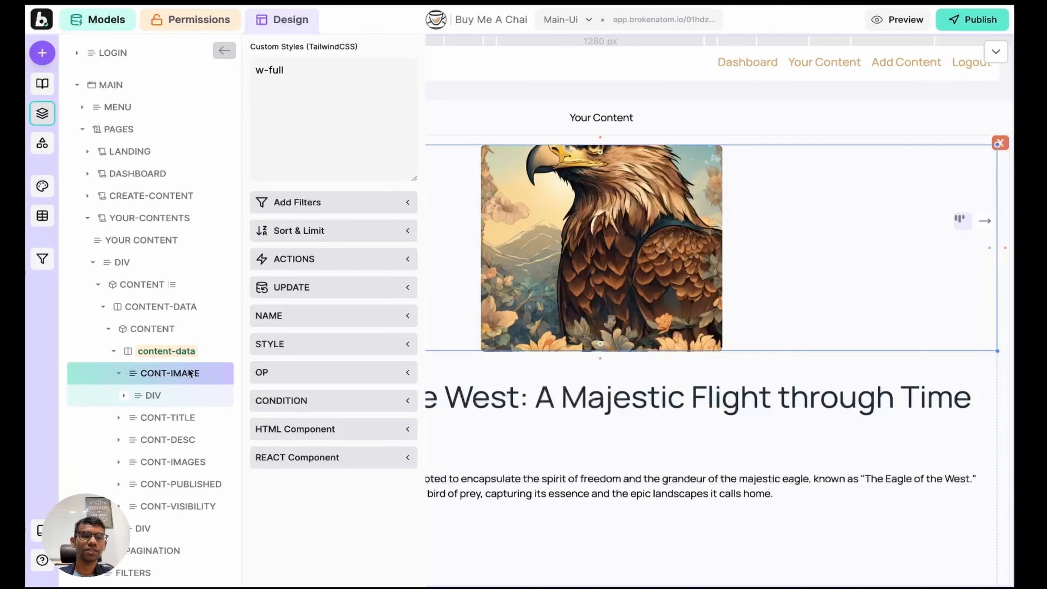
scroll(189, 368, down, 1)
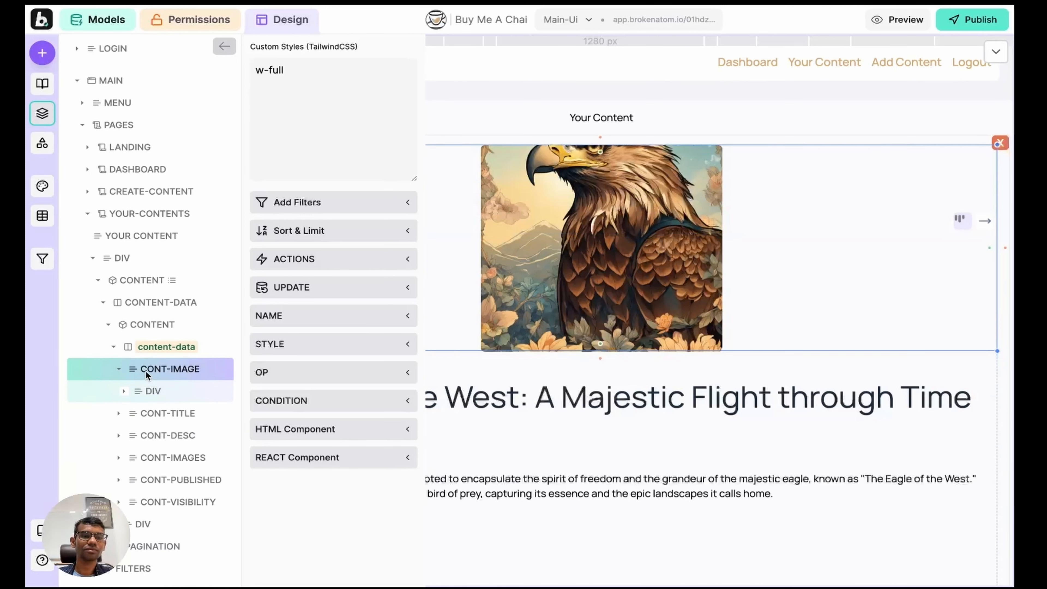
click(152, 395)
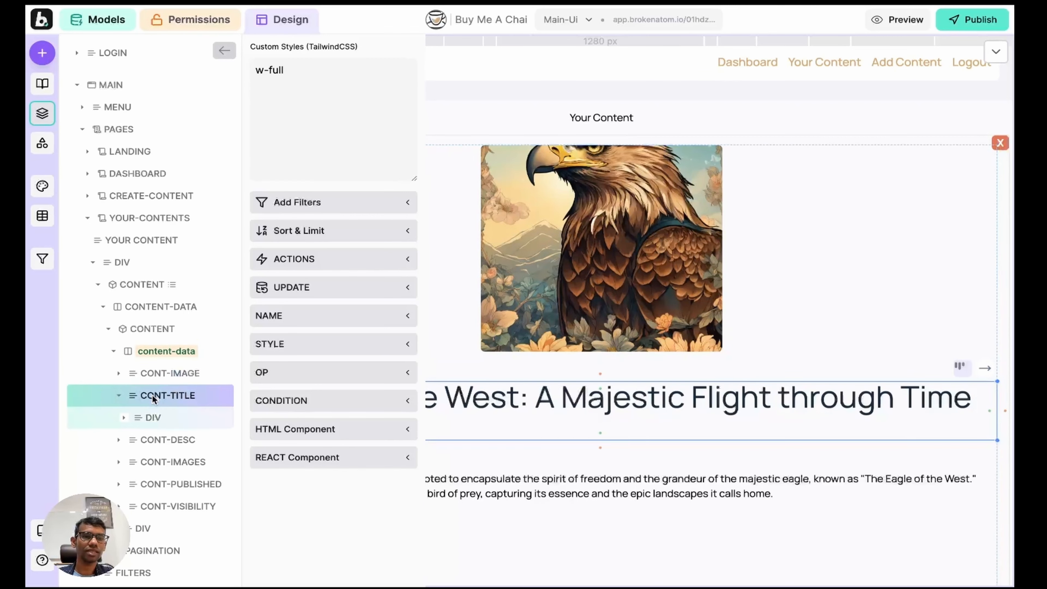
shift+click(155, 373)
key(ctrl+g)
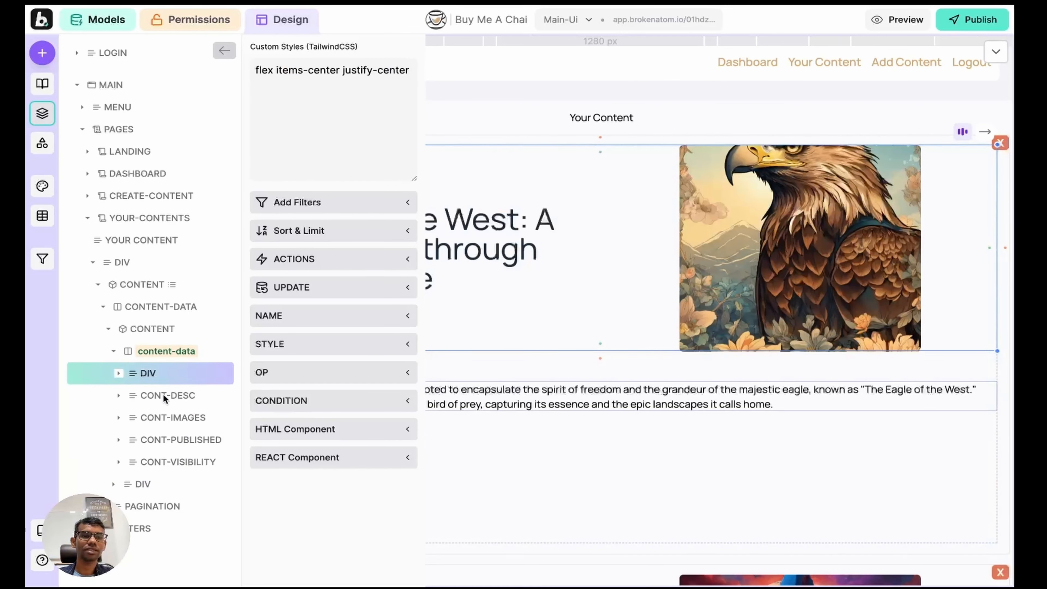
click(133, 381)
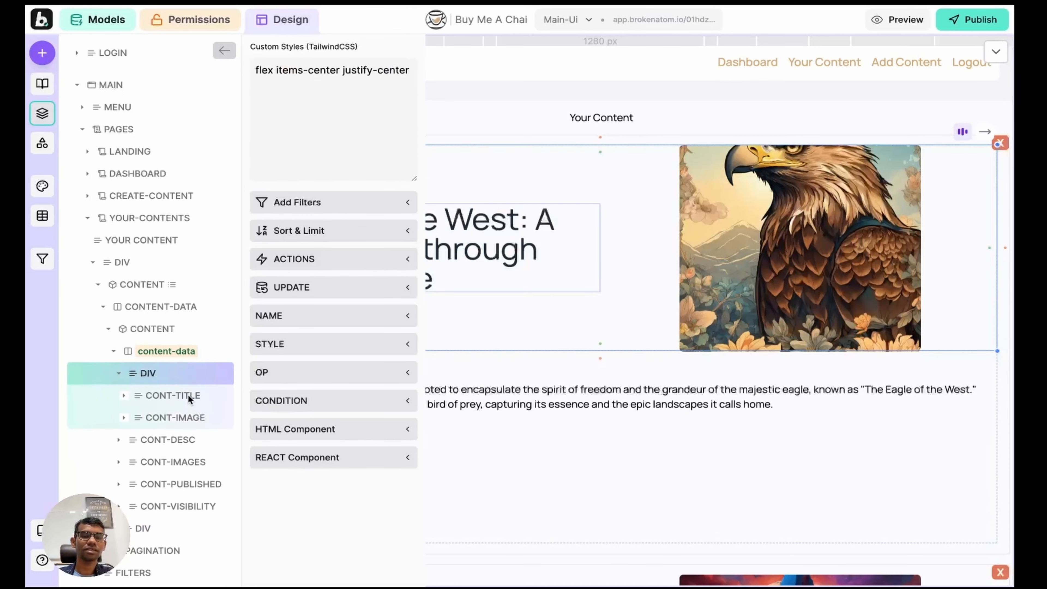
click(175, 417)
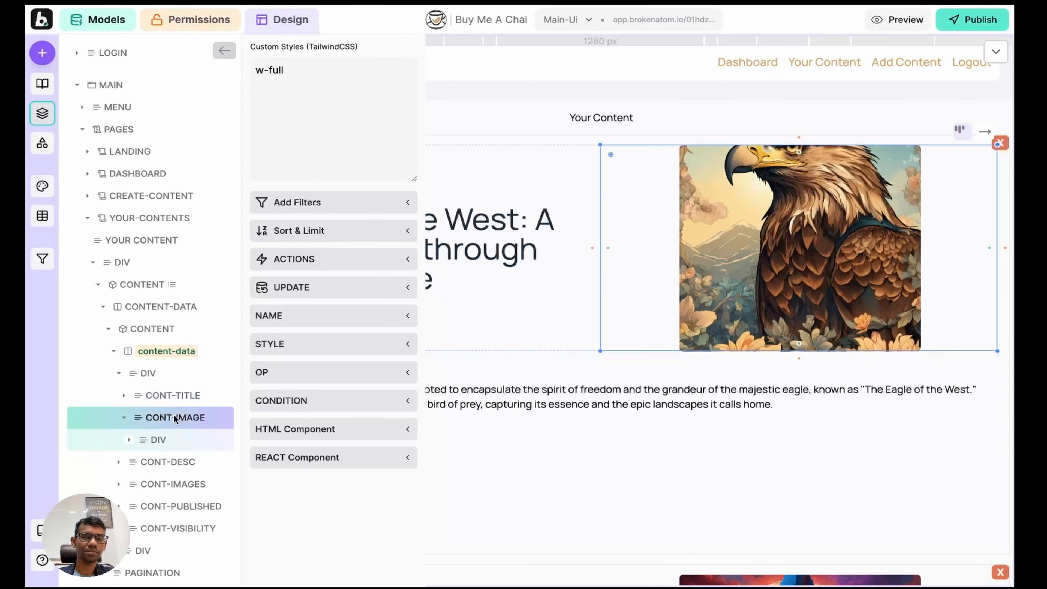
key(shift+Up)
Step: Delete the CONT-DESC and CONT-IMAGES sections from the content card
click(44, 116)
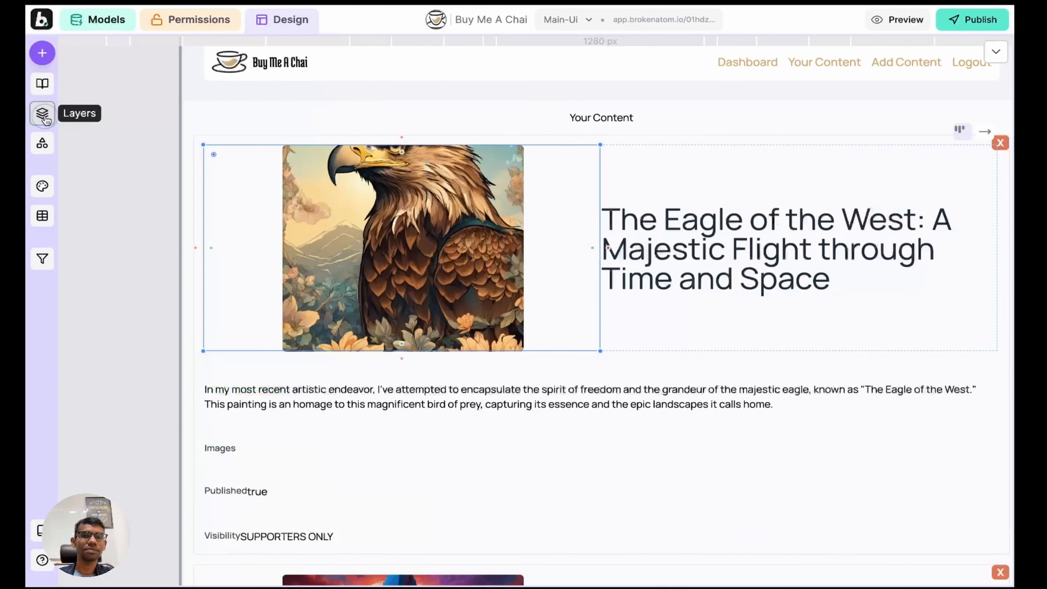
scroll(287, 220, right, 2)
scroll(287, 219, down, 1)
click(199, 335)
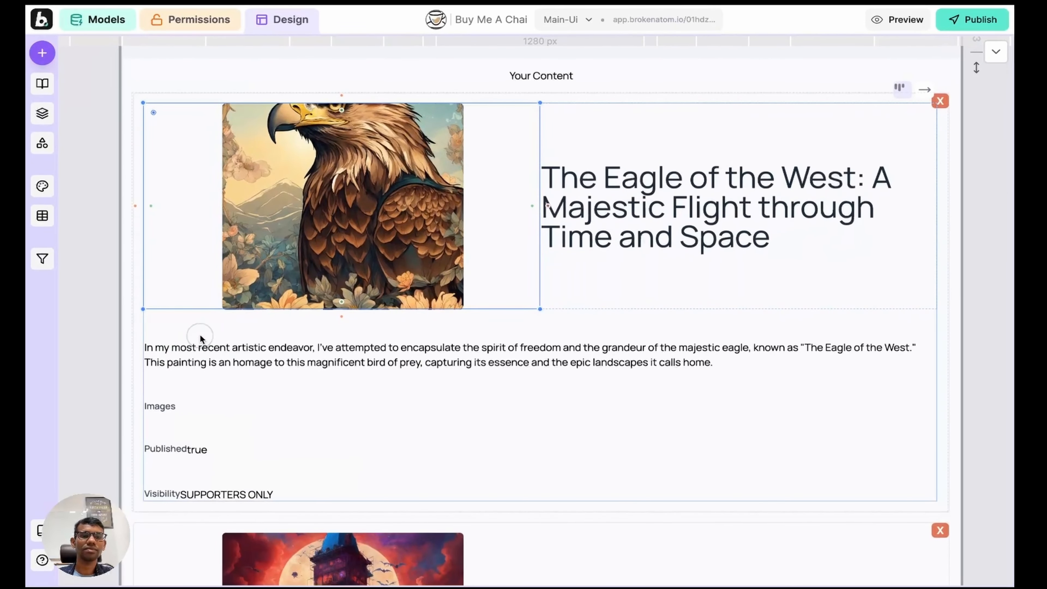
click(42, 113)
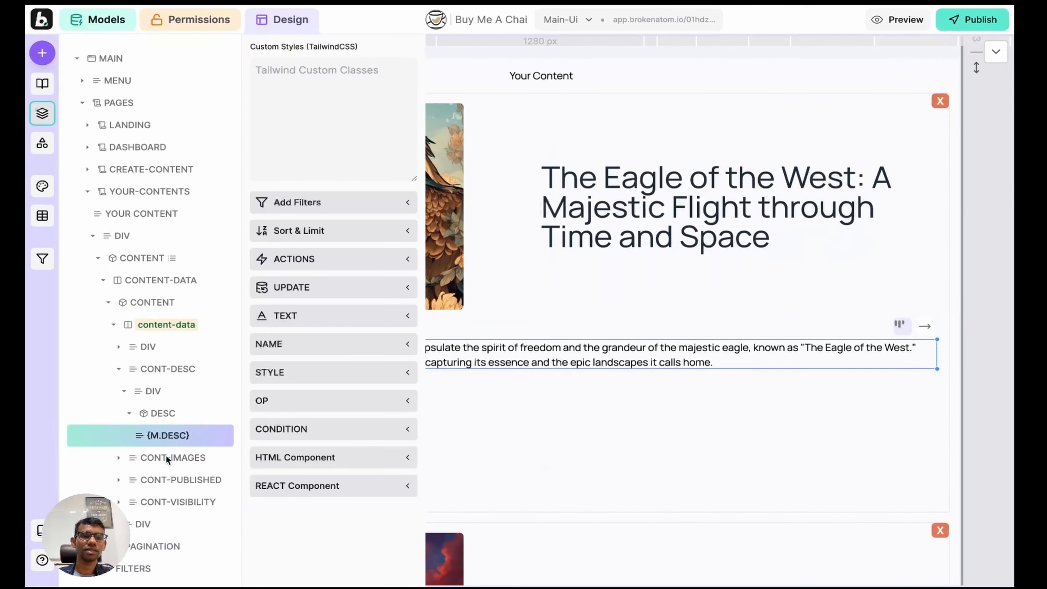
click(160, 373)
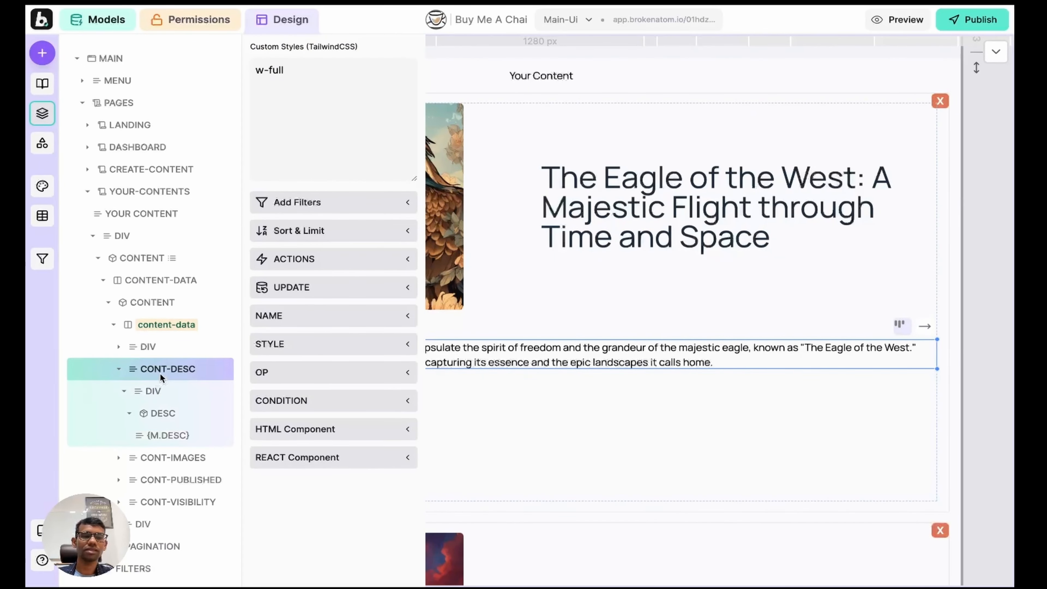
key(BackSpace)
click(160, 397)
key(BackSpace)
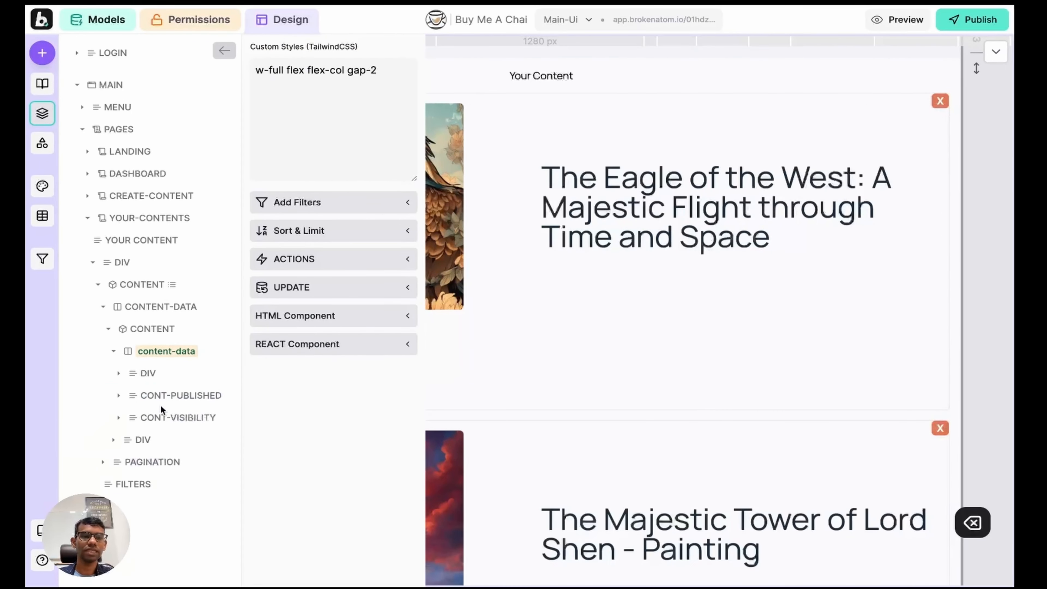
click(160, 399)
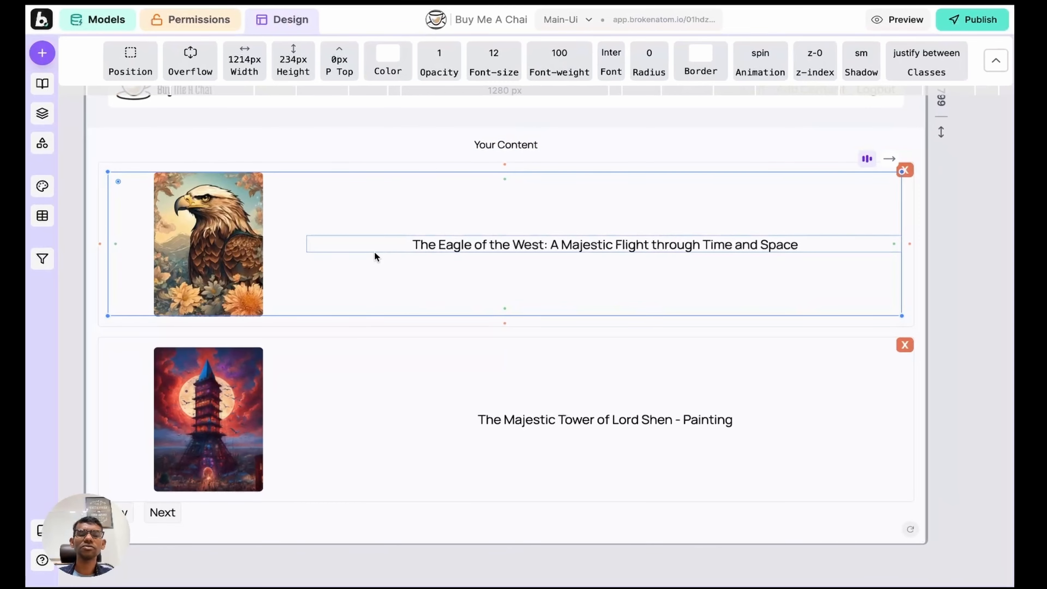
Step: Select the CONTENT-DATA list container inside the CONTENT layer
scroll(412, 216, up, 1)
scroll(411, 217, right, 1)
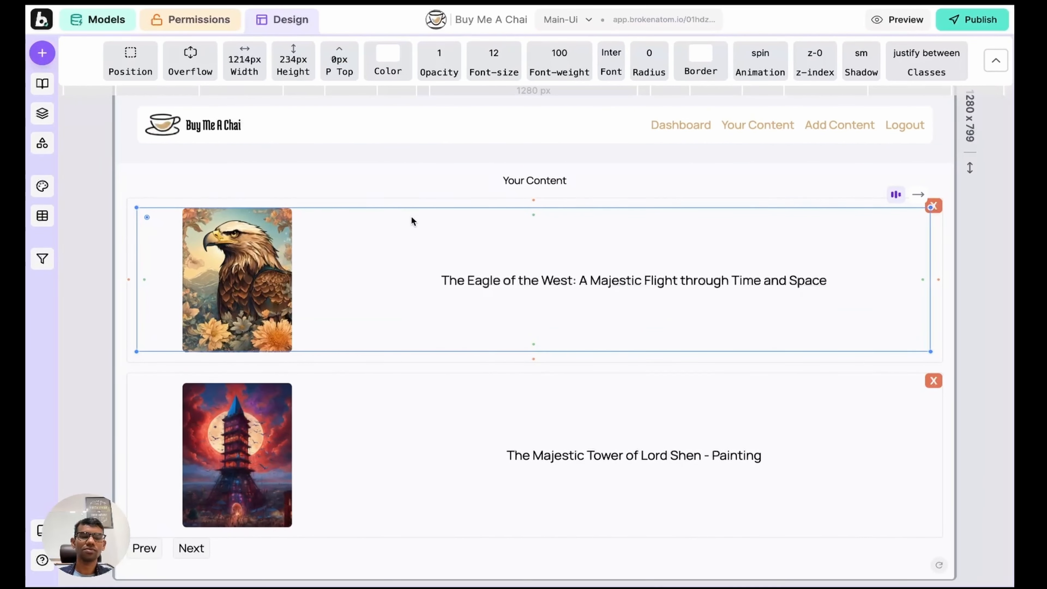
key(Escape)
key(Escape)
key(Escape)
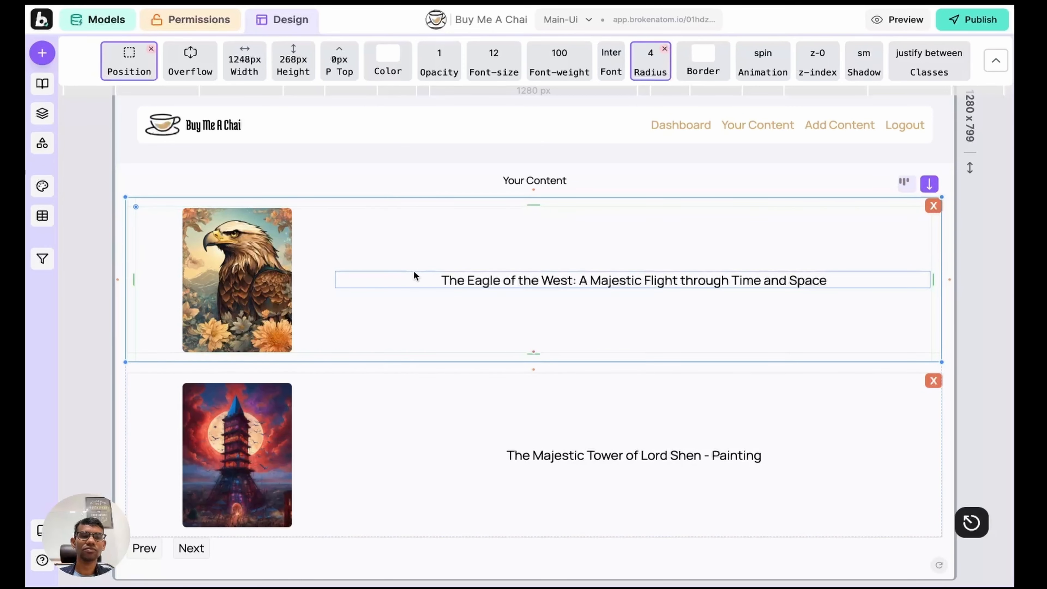
click(42, 113)
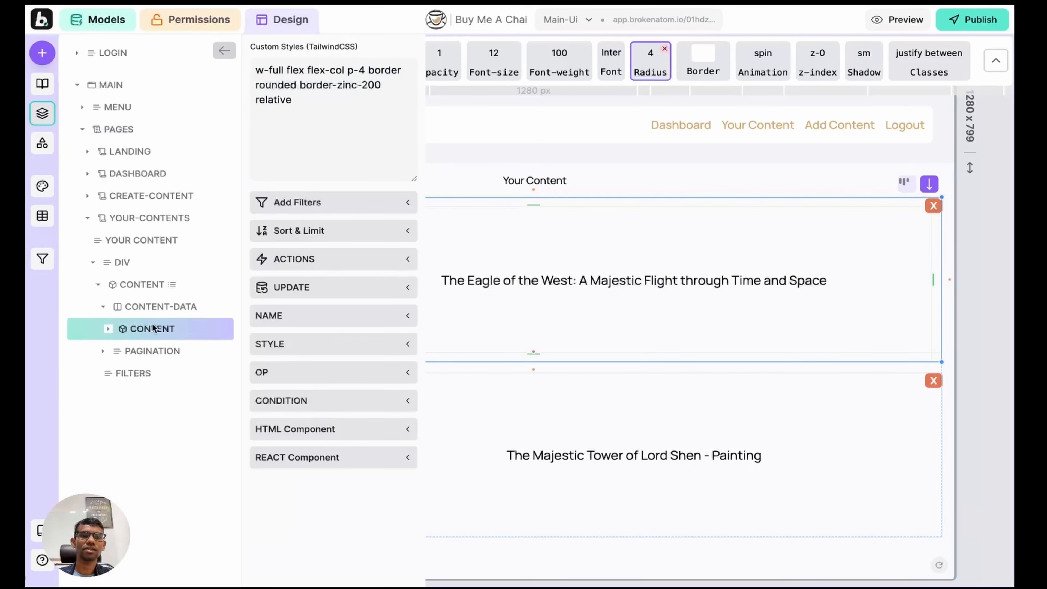
click(154, 285)
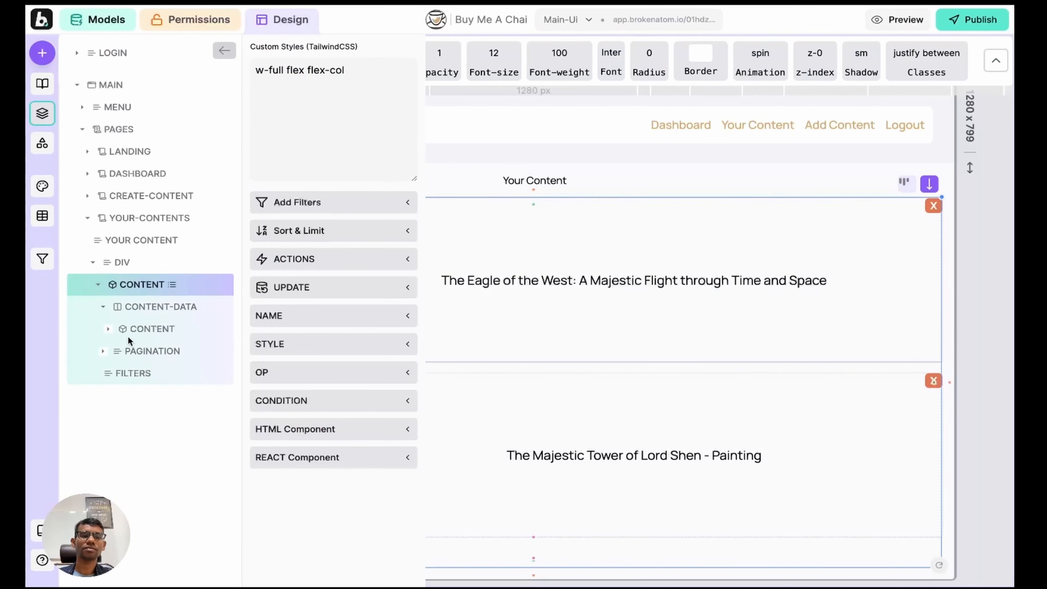
click(157, 329)
click(159, 306)
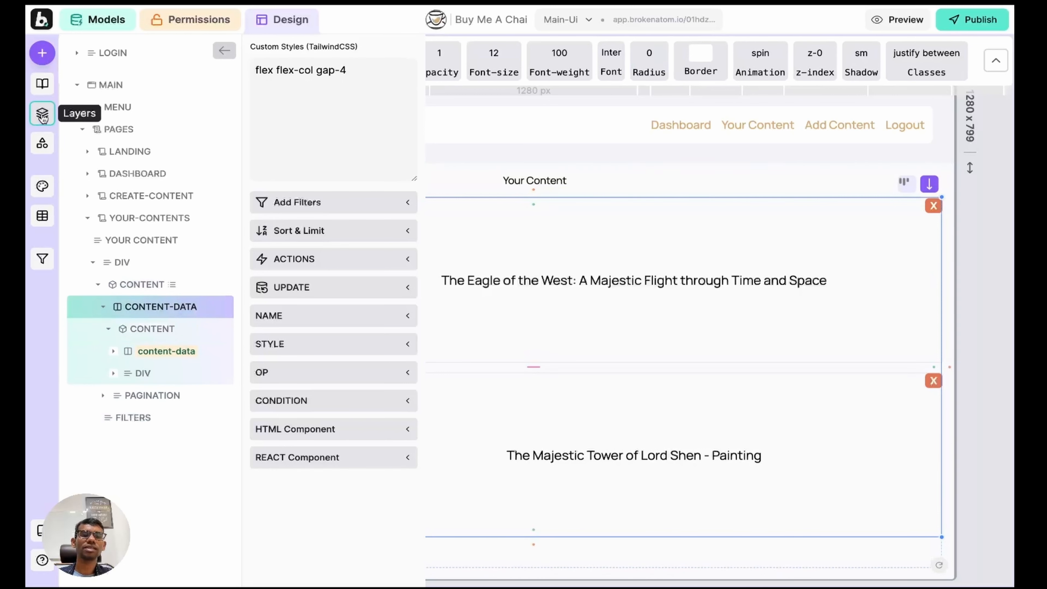
Step: Add 'grid grid-cols-3' to the list's custom styles, then change it to 'grid-cols-2'
click(391, 84)
text(grid )
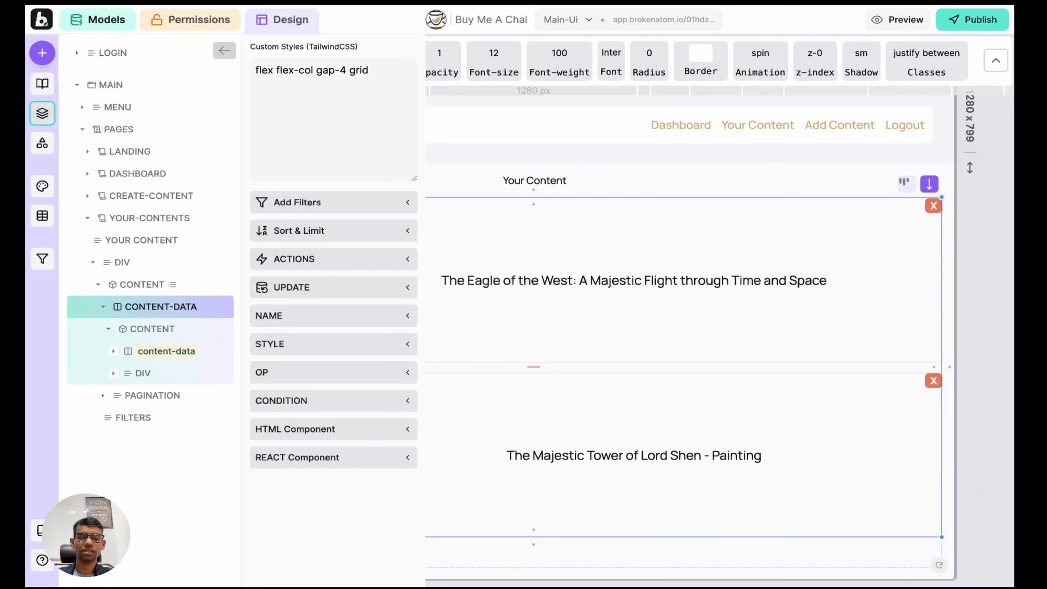
text(grid)
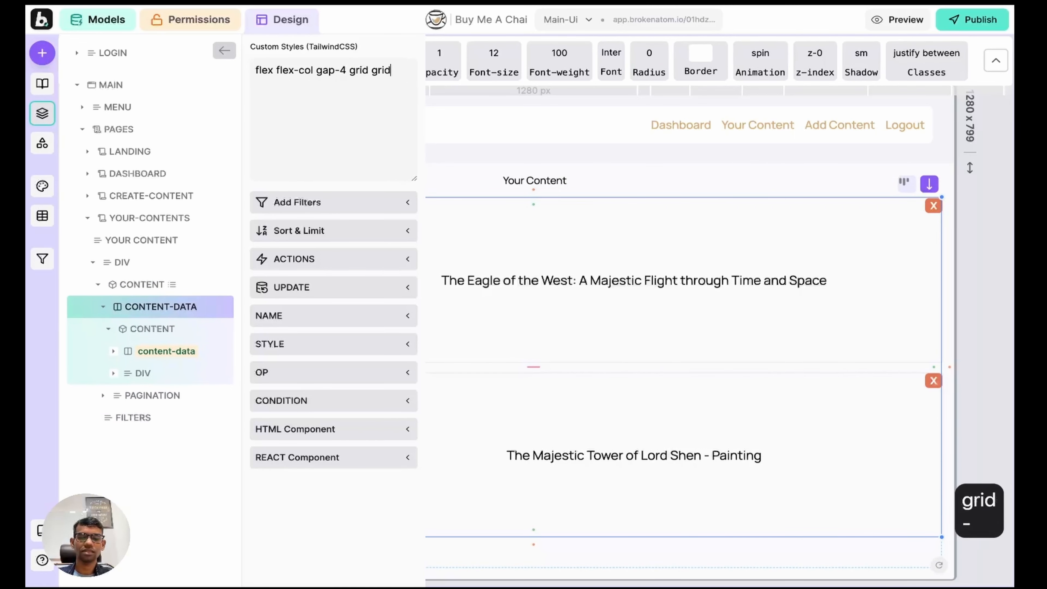
text(-cols-3)
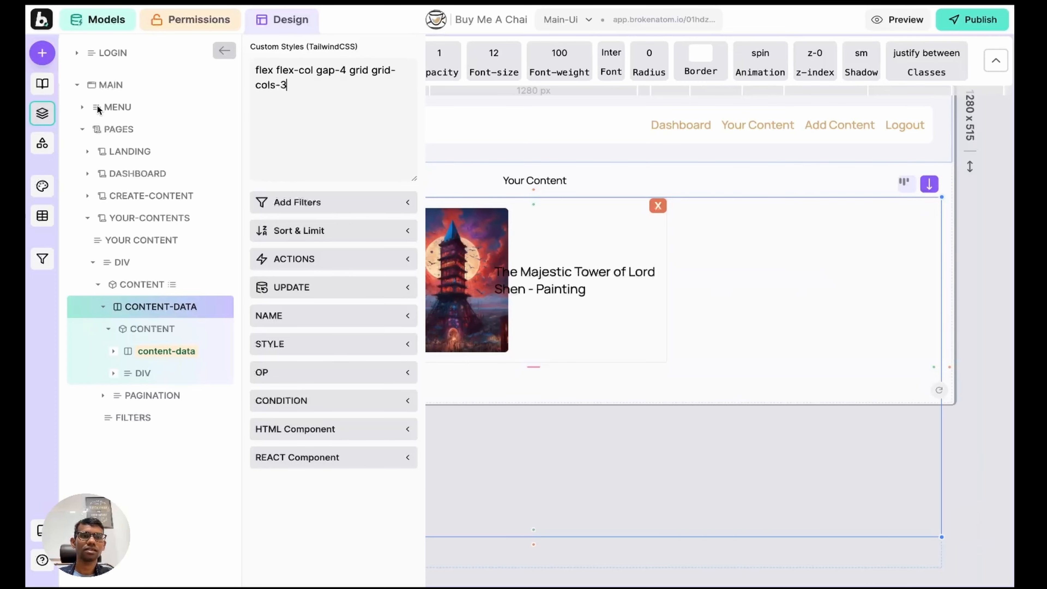
key(shift+Return)
click(42, 112)
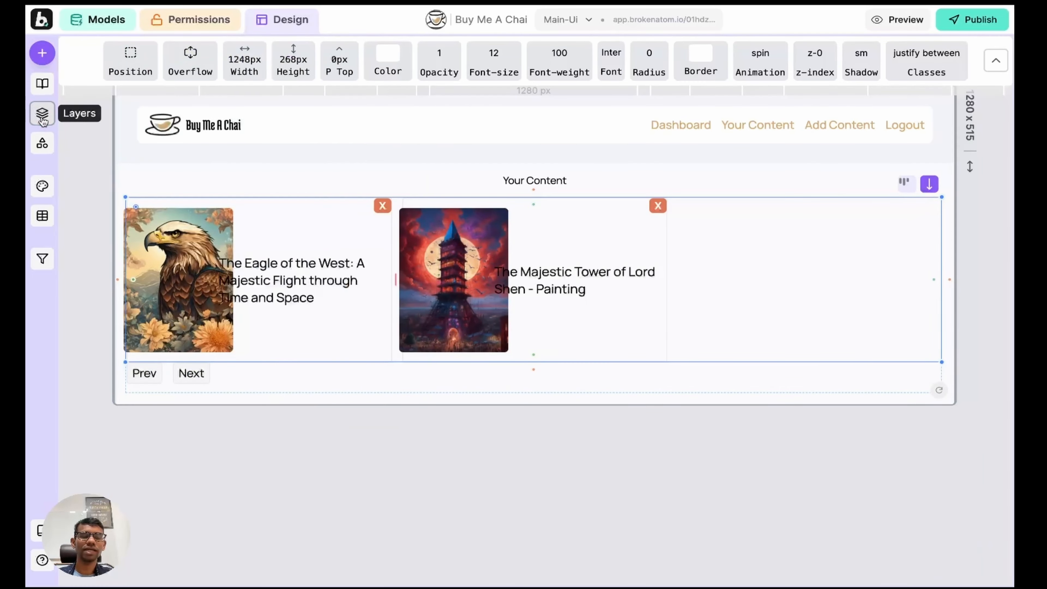
click(42, 113)
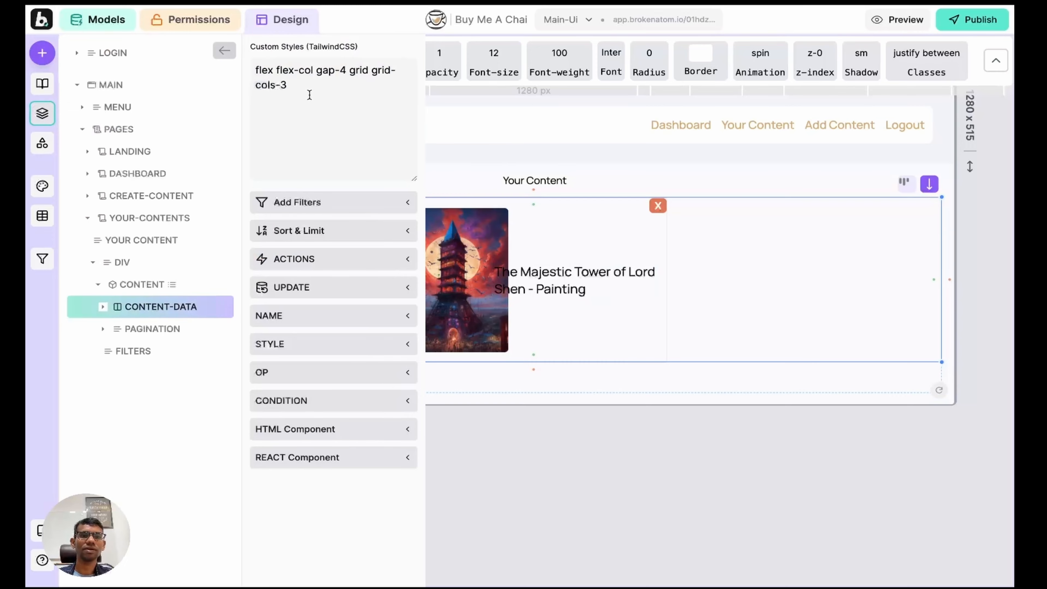
key(BackSpace)
text(2)
key(shift+Return)
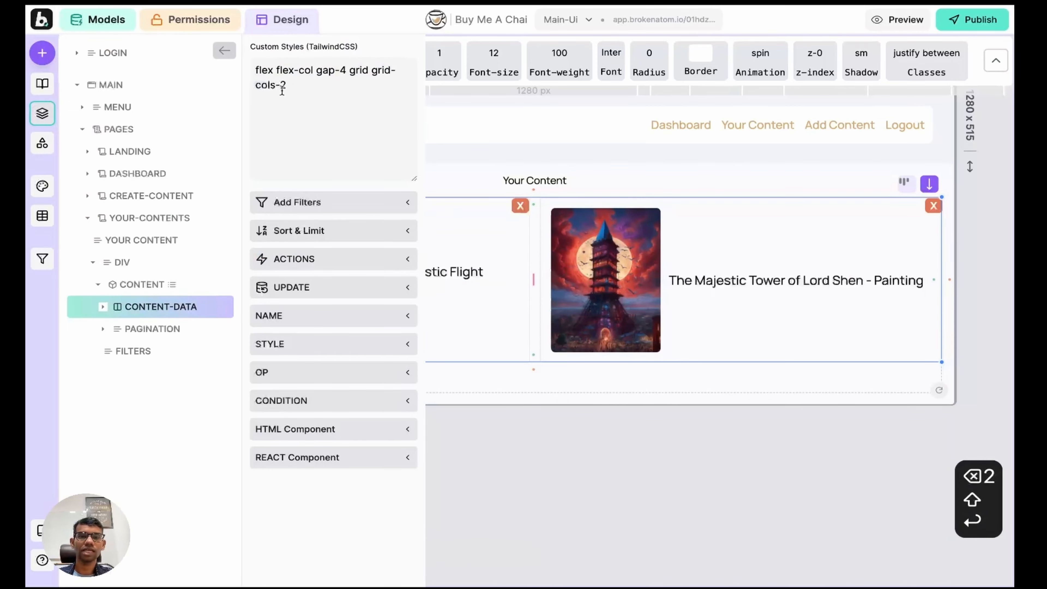
click(42, 113)
Step: Preview the two-column layout, then return to the editor's pages list
key(w)
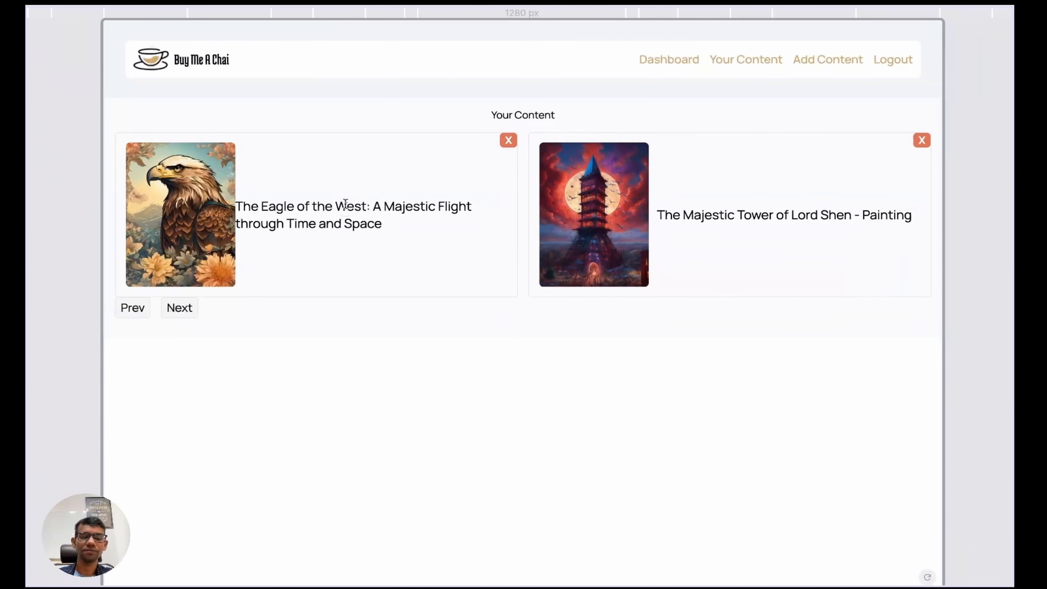
key(w)
click(42, 113)
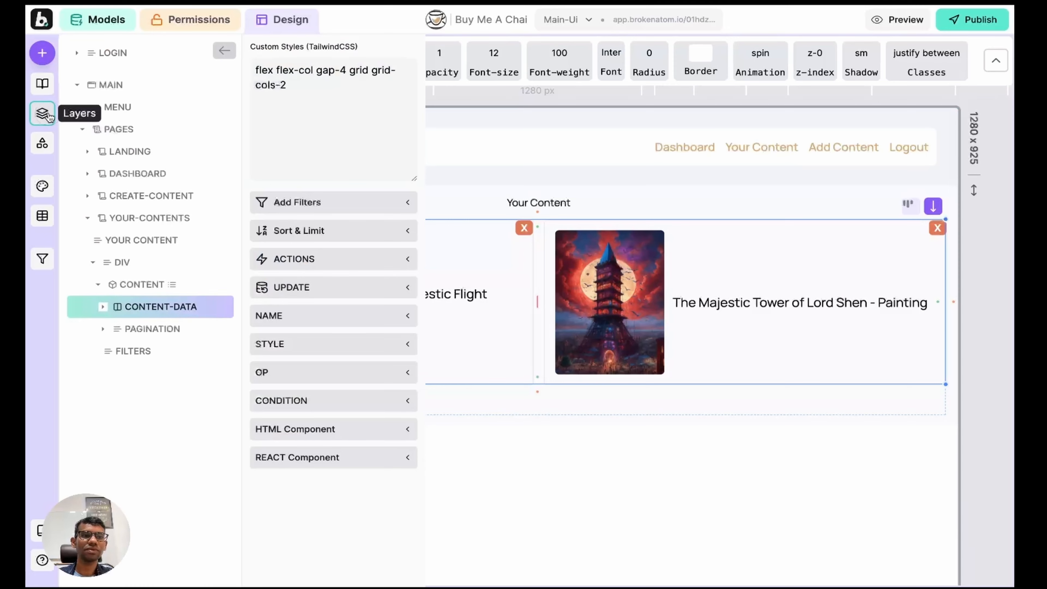
click(45, 86)
Step: Add a new page and name it content-view-one
click(145, 131)
double_click(114, 285)
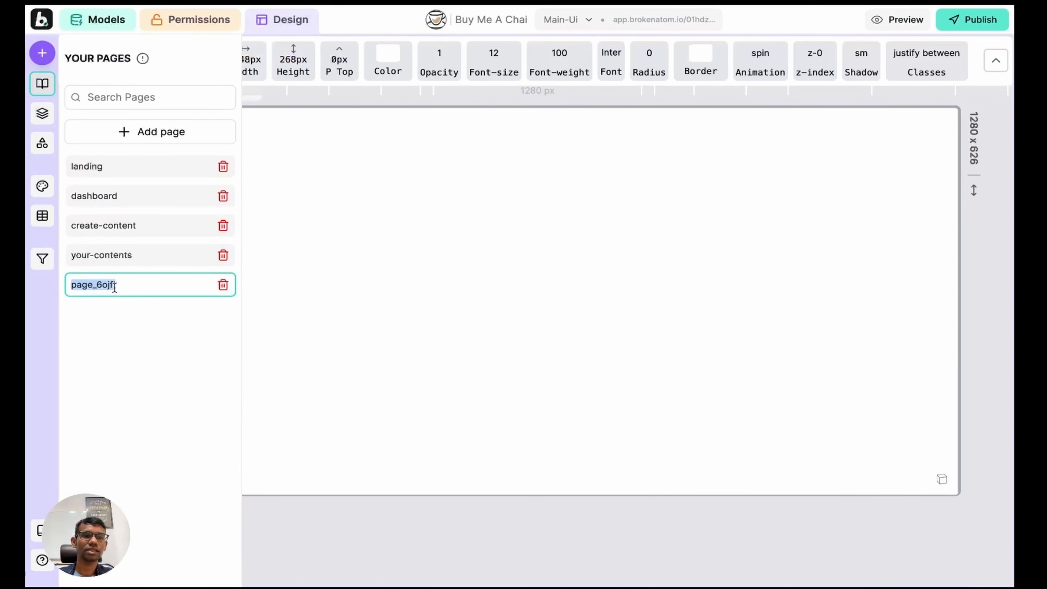
text(conten)
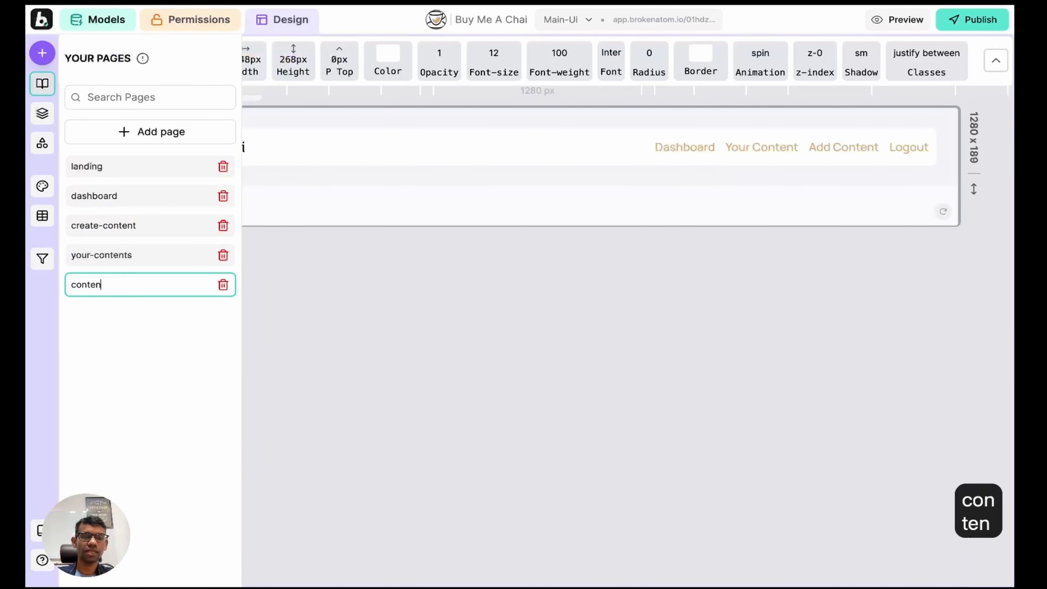
text(t-view)
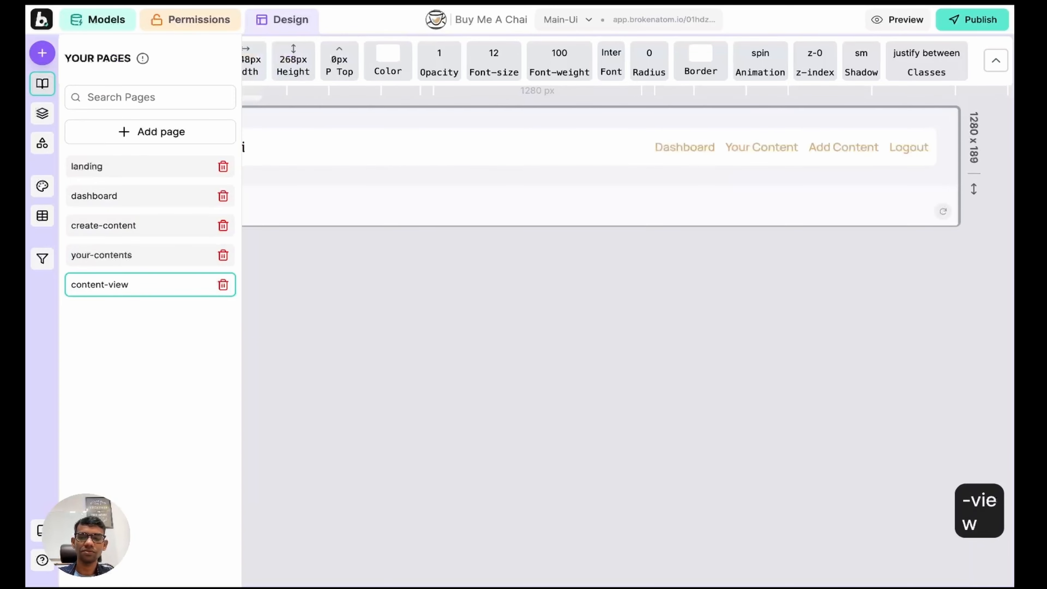
text(-one)
key(Return)
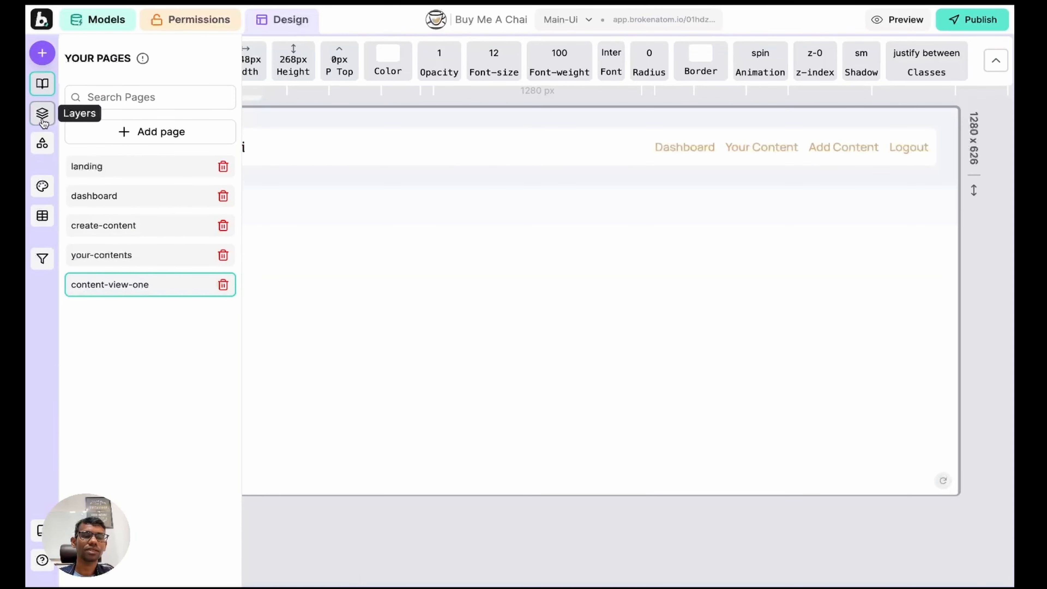
Step: Add two empty element slots to the page's container and stack them vertically
click(42, 120)
click(42, 119)
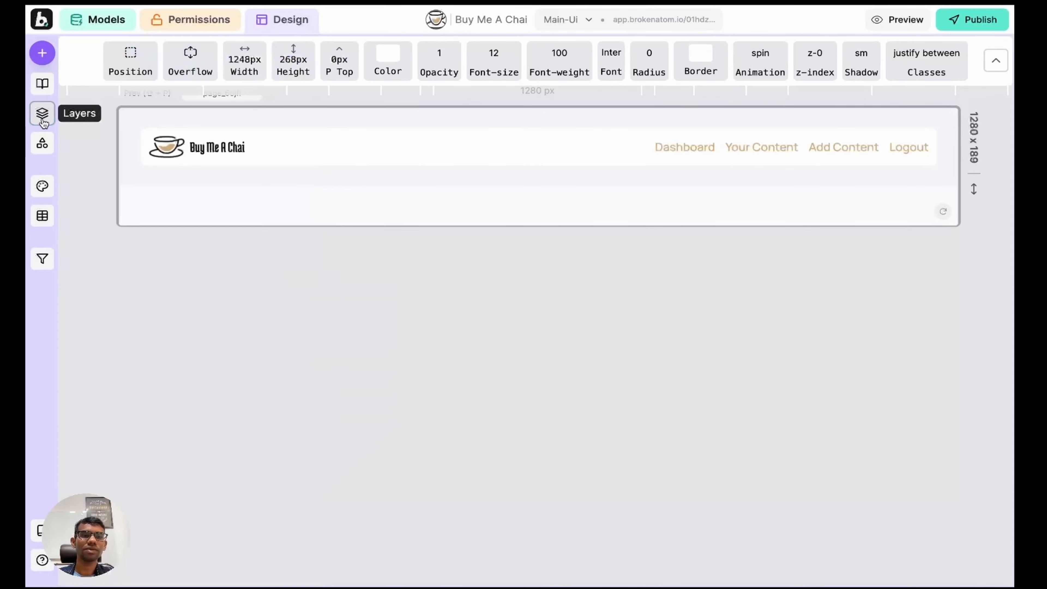
click(498, 208)
key(a)
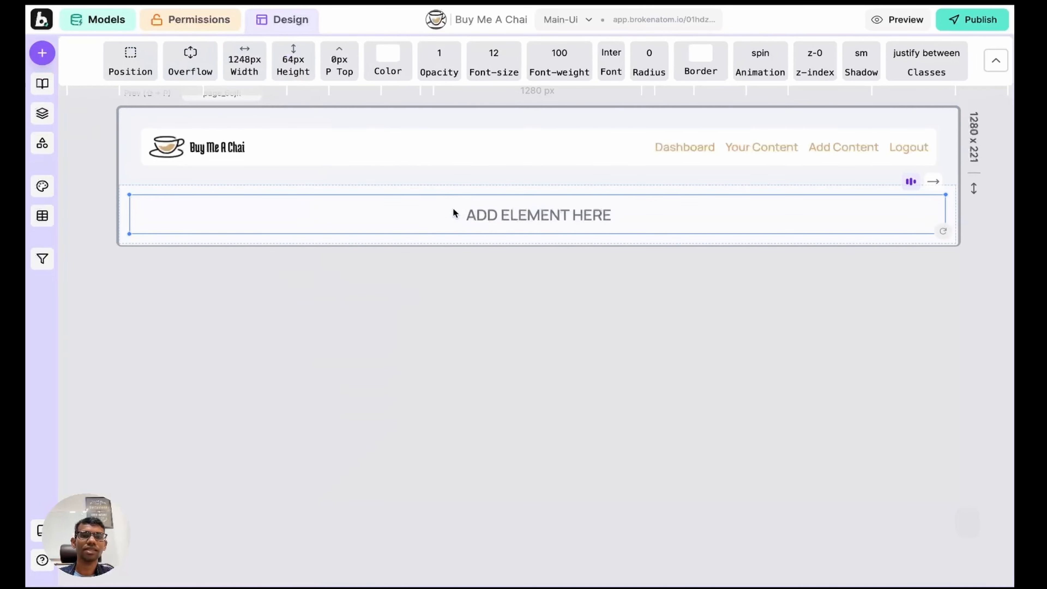
key(d)
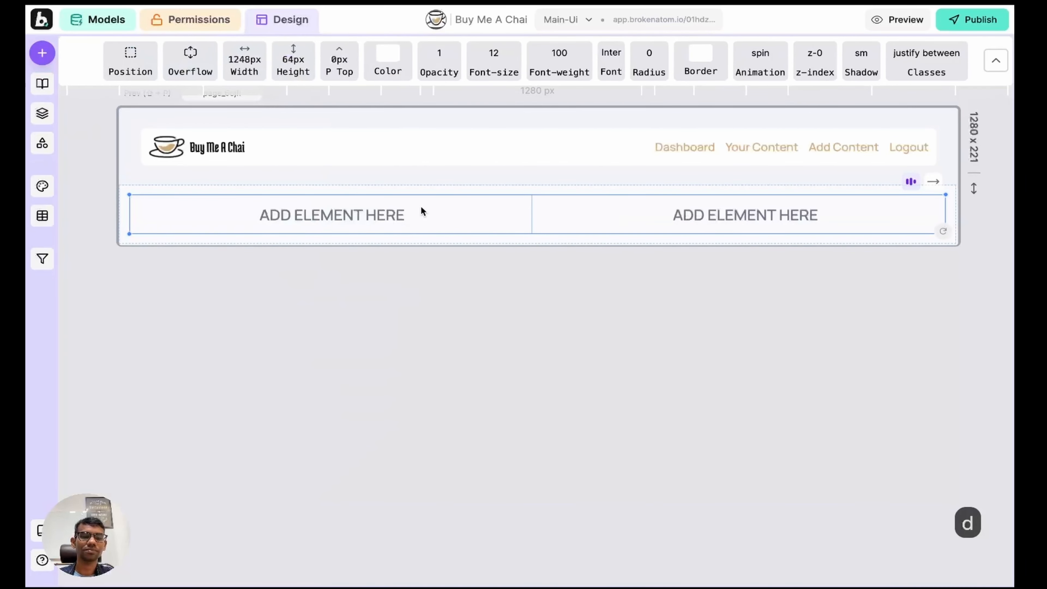
key(Escape)
key(r)
Step: Fill the lower slot with the single-content data model from the library
click(420, 274)
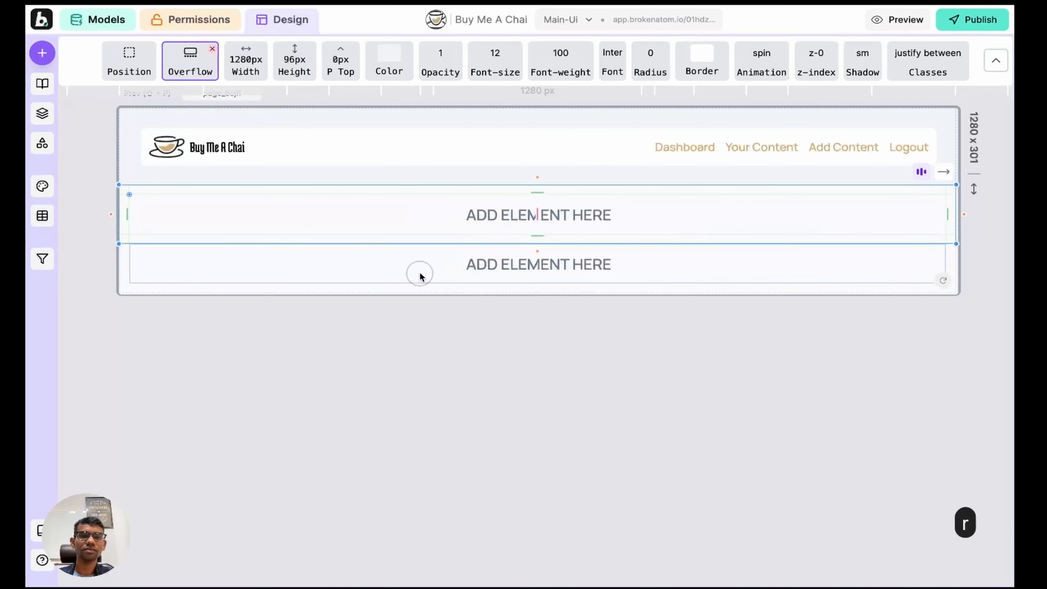
click(46, 55)
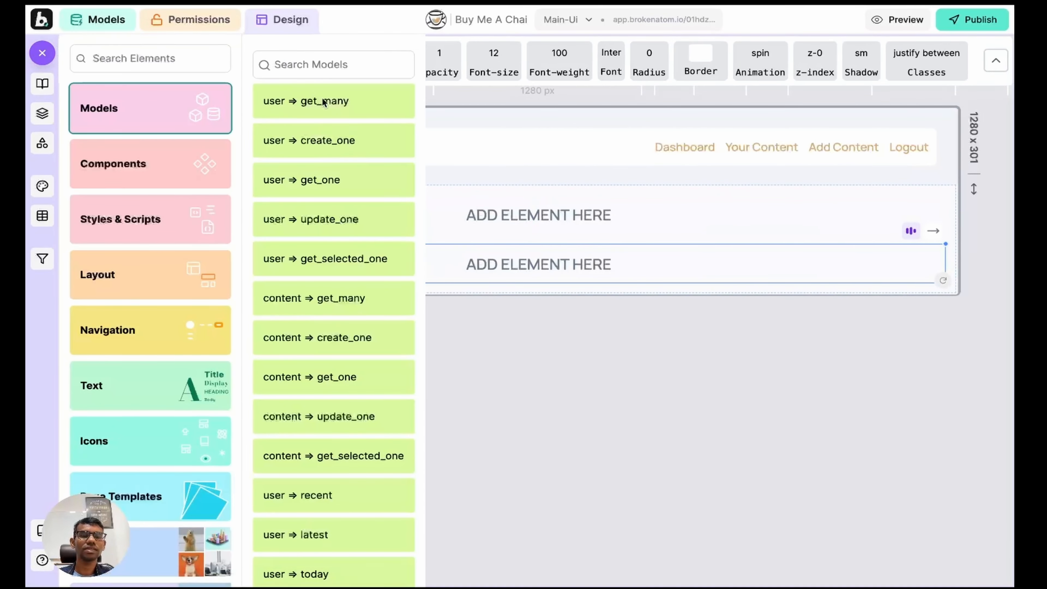
click(316, 64)
text(con)
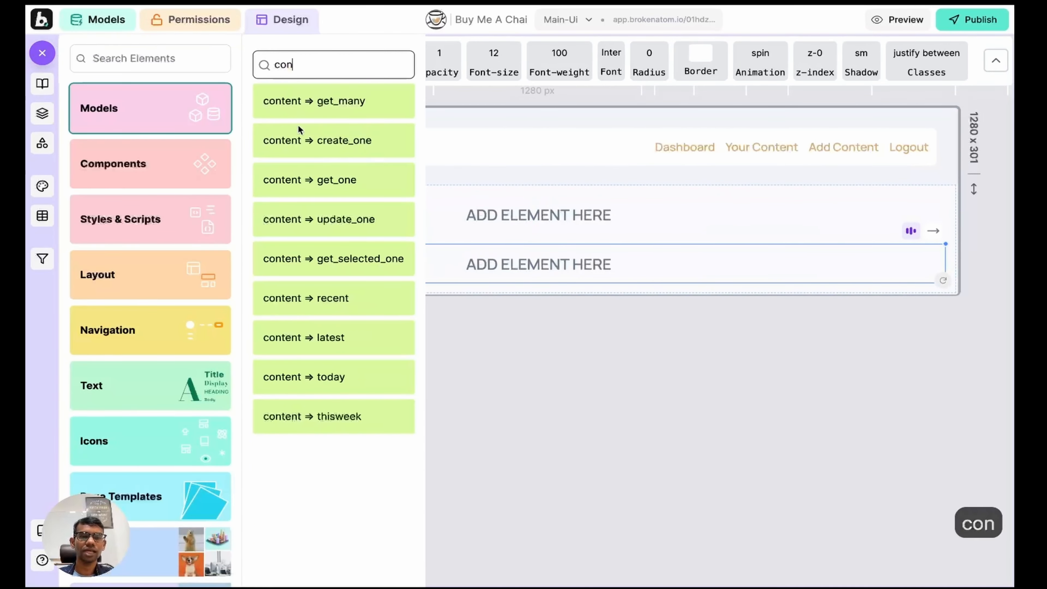
click(321, 258)
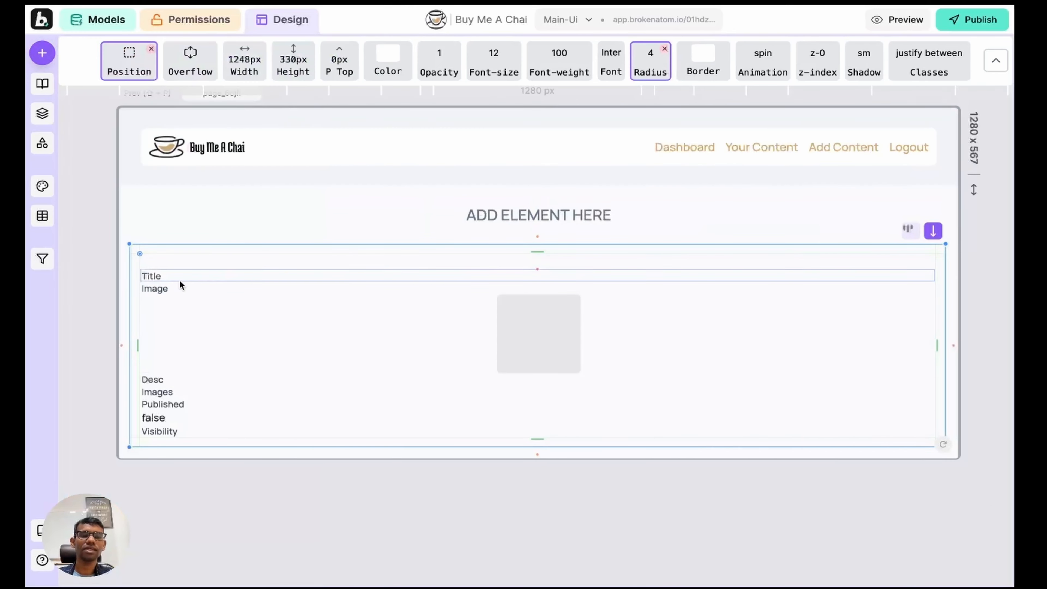
Step: Preview the app full screen and open the Your Content page
key(w)
key(w)
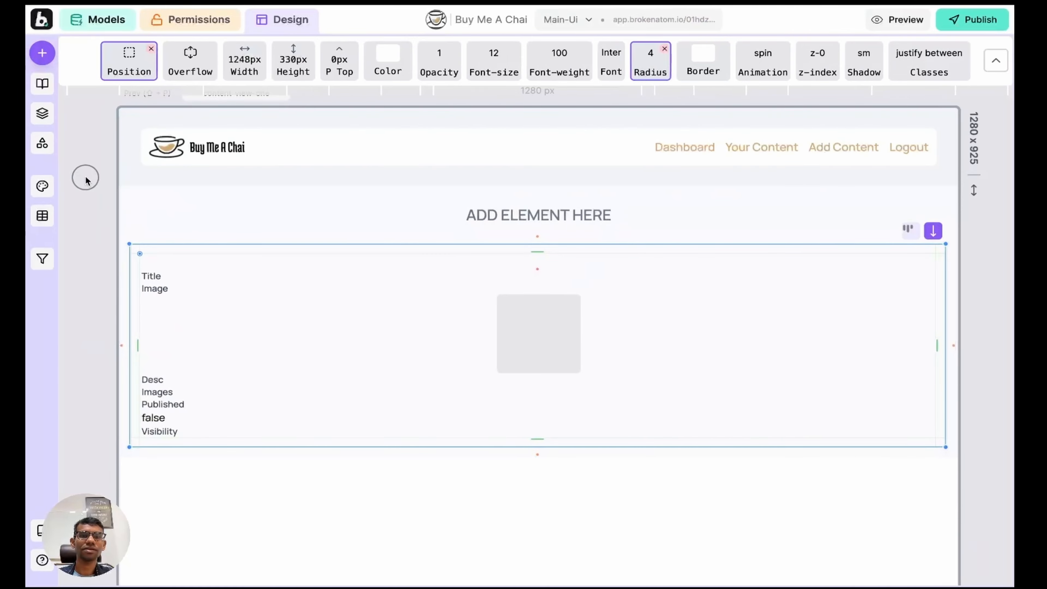
key(w)
click(744, 58)
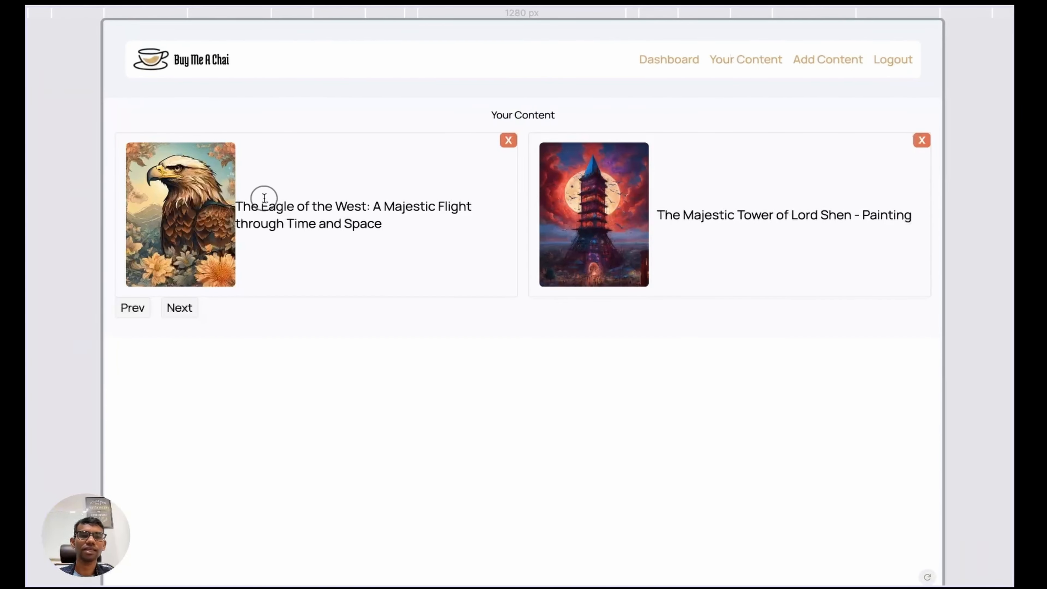
Step: Select the eagle card's content-data element in the Layers tree, showing its image and title children
key(w)
key(w)
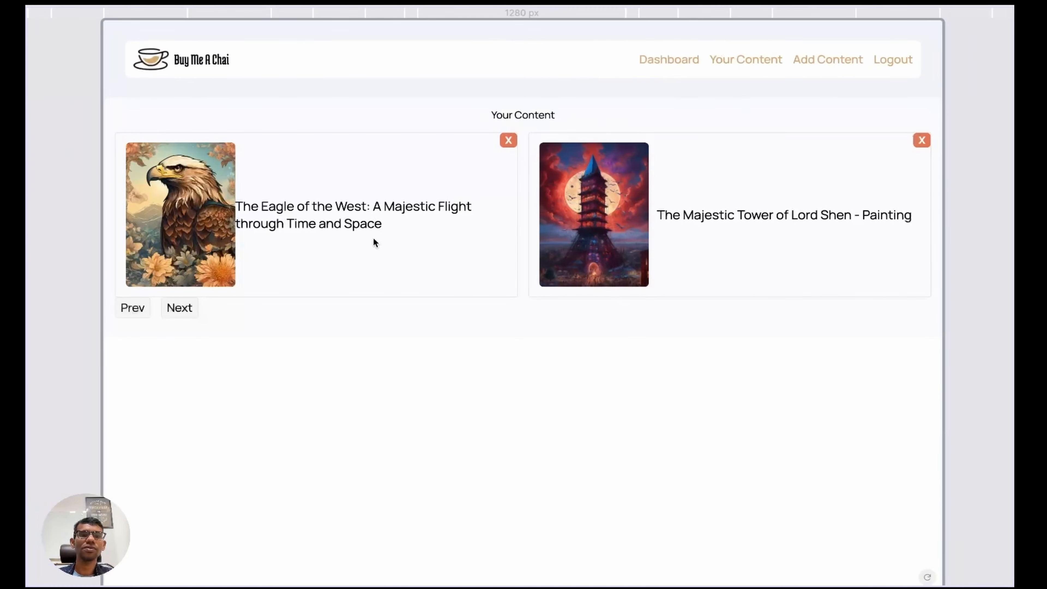
key(w)
click(304, 248)
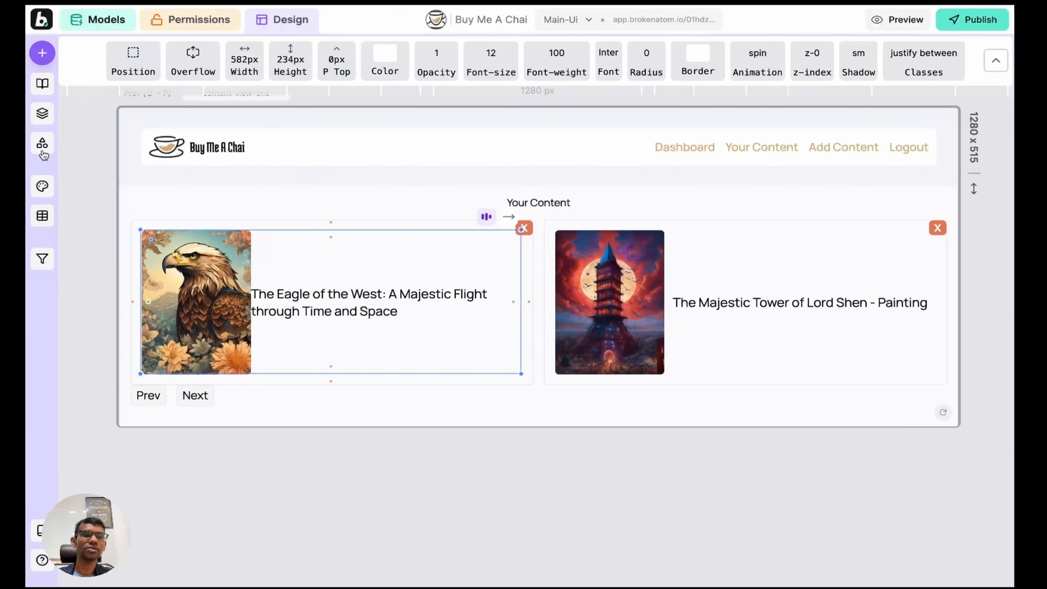
click(42, 113)
scroll(531, 266, left, 6)
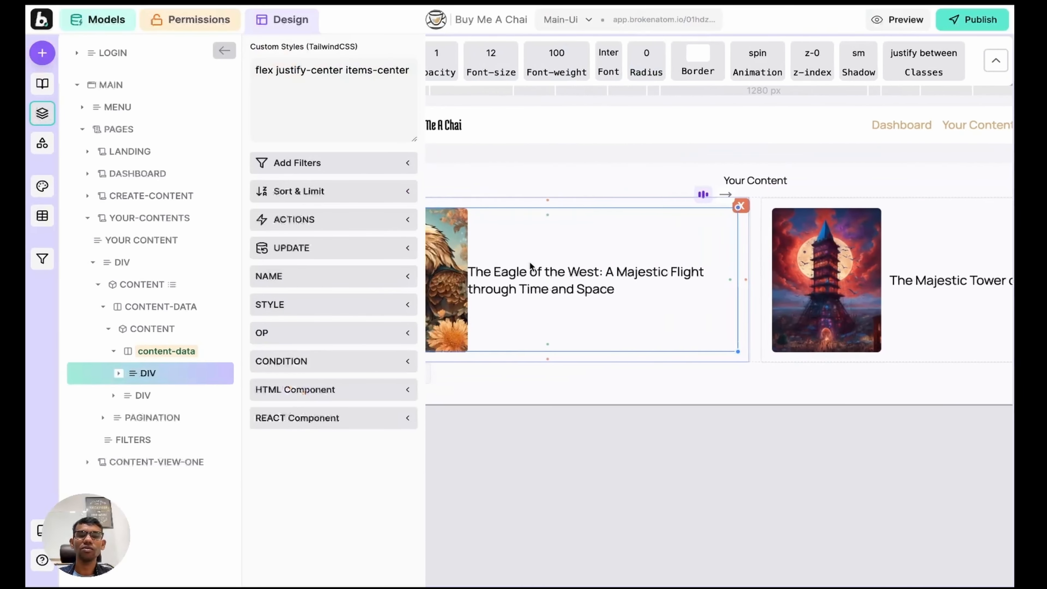
click(148, 374)
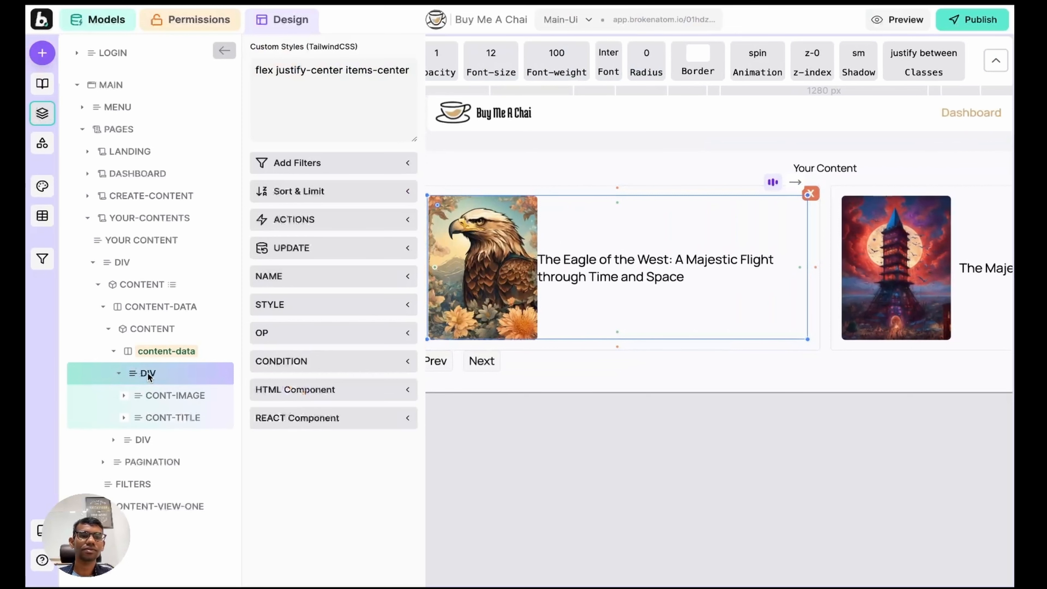
click(155, 353)
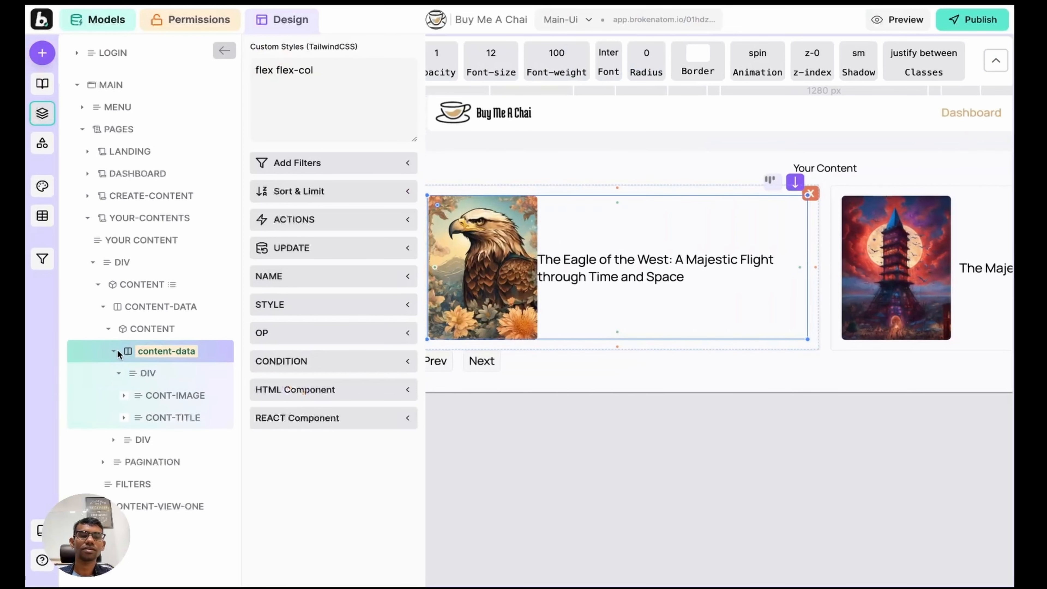
Step: Add a go-to-page action to the content-data card targeting content-view-one
click(114, 352)
click(163, 357)
click(340, 220)
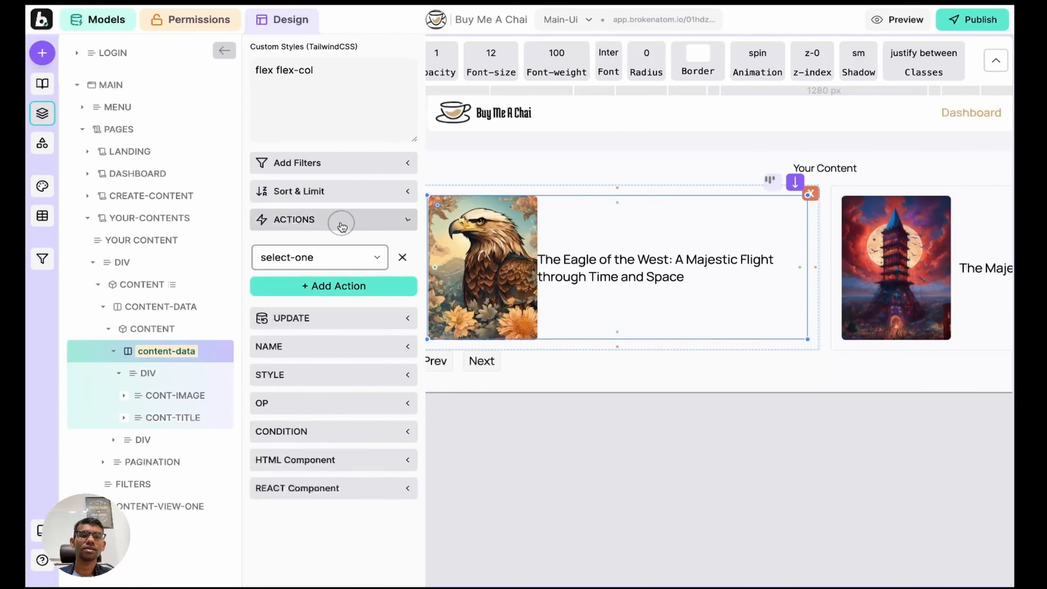
click(334, 289)
click(330, 292)
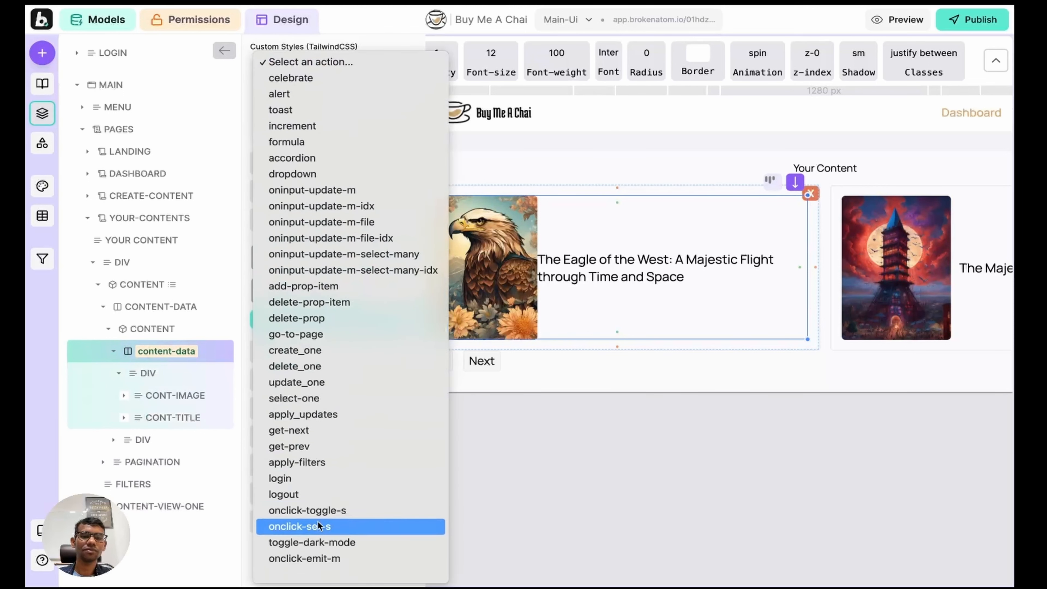
click(316, 339)
click(293, 333)
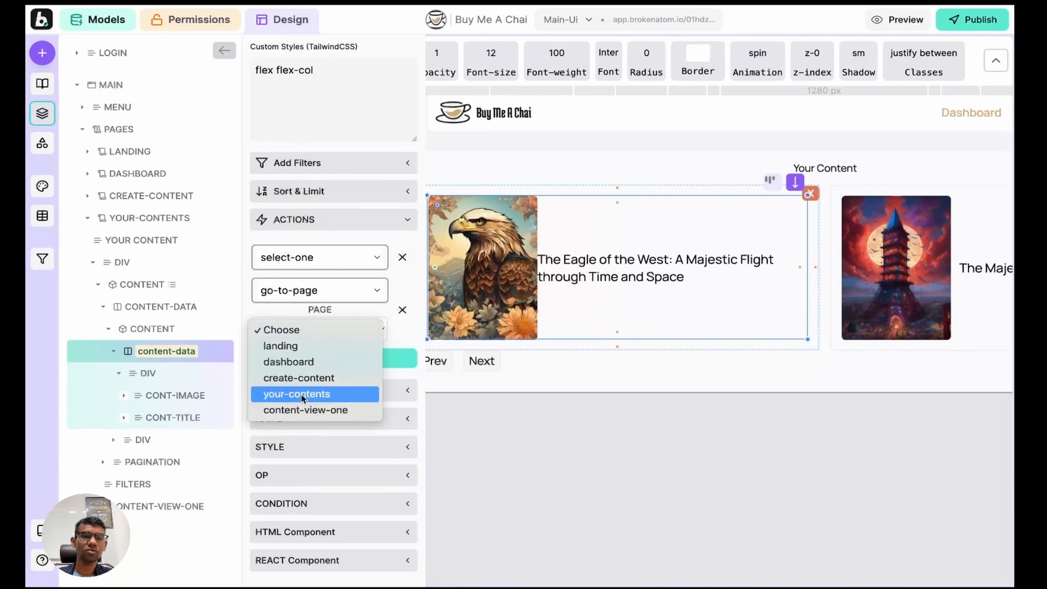
click(302, 409)
Step: Preview the app, open the tower painting's detail page, then return and open Add Content
click(43, 114)
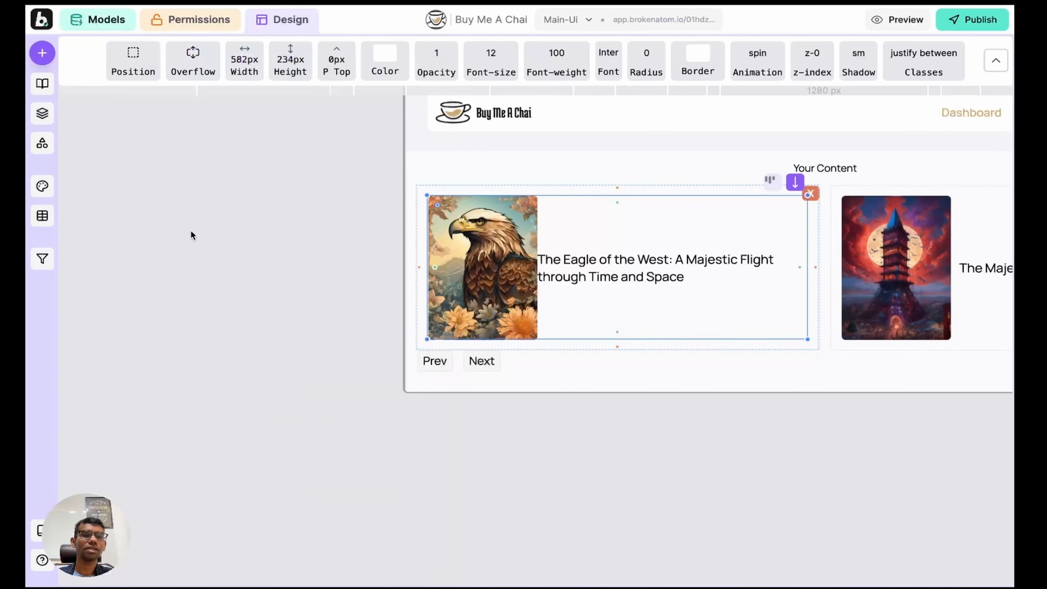
key(w)
click(603, 211)
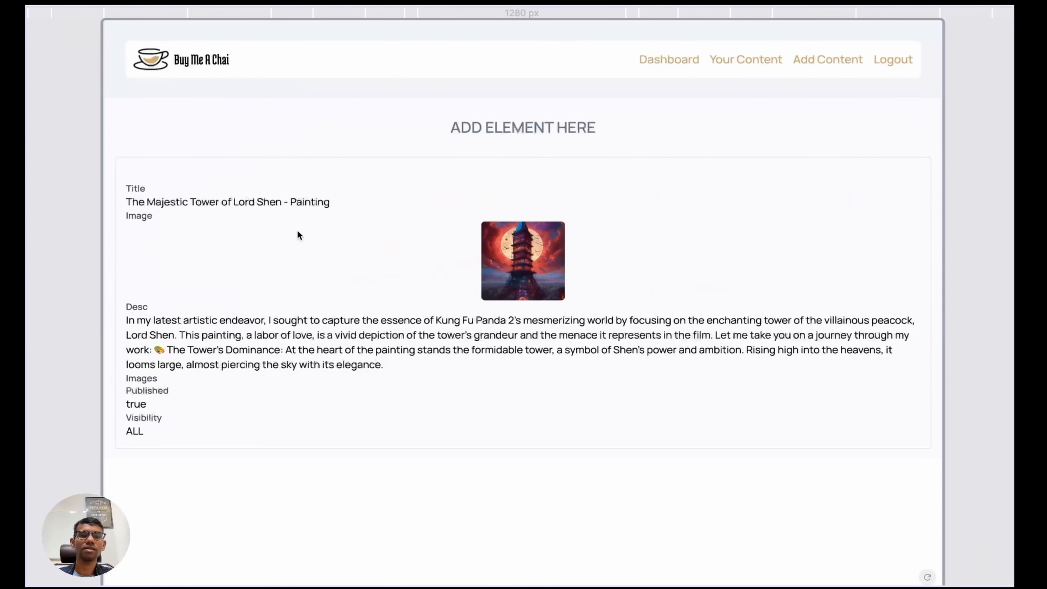
click(763, 61)
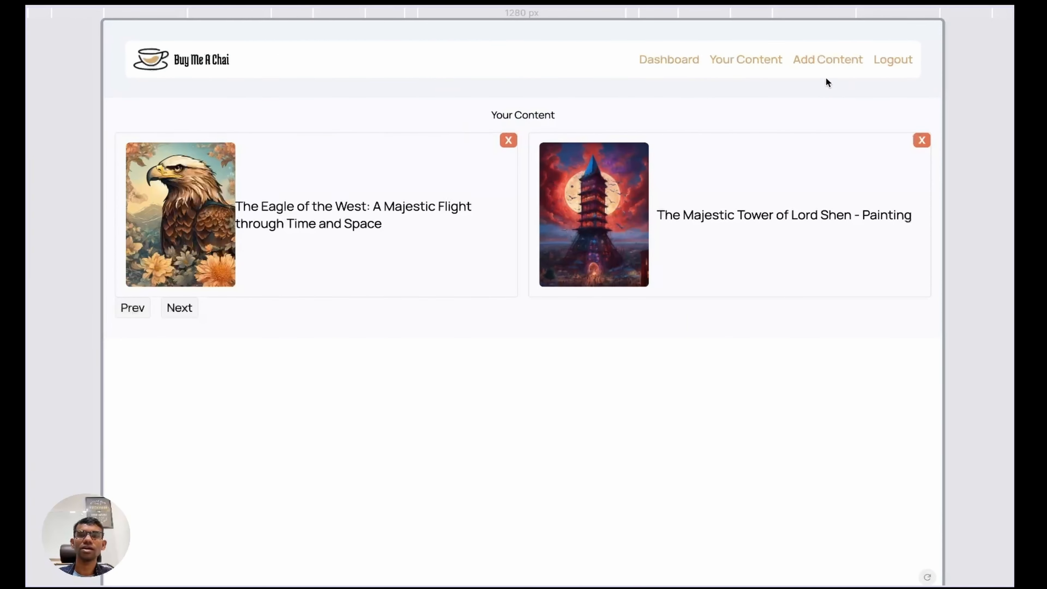
click(821, 65)
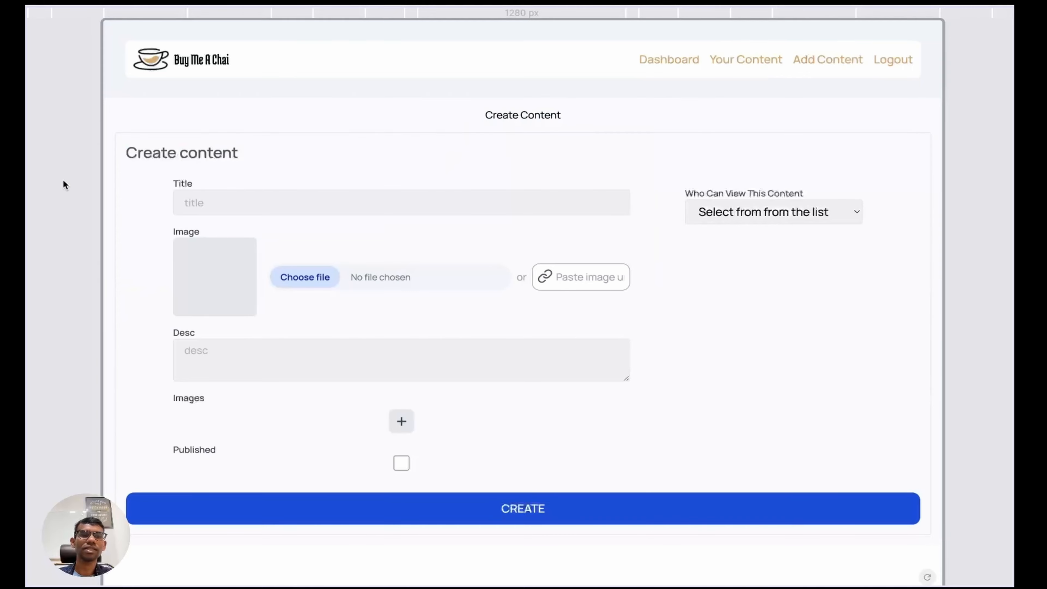
Step: On content-view-one, turn the empty placeholder above the details into 'Go Back' text
key(w)
key(p)
key(p)
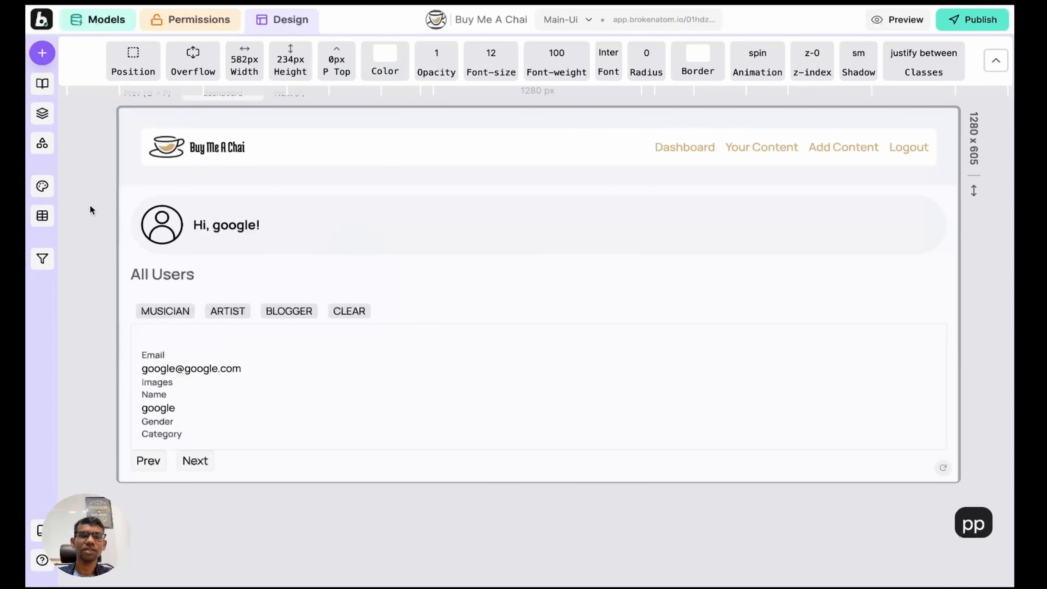
key(p)
key(p)
key(p)
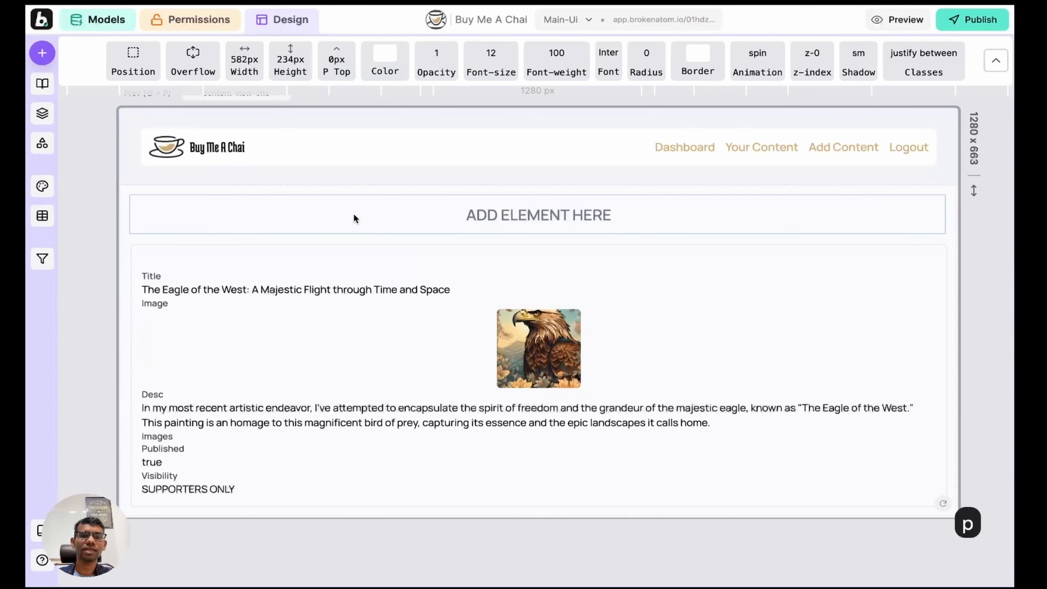
click(449, 221)
key(a)
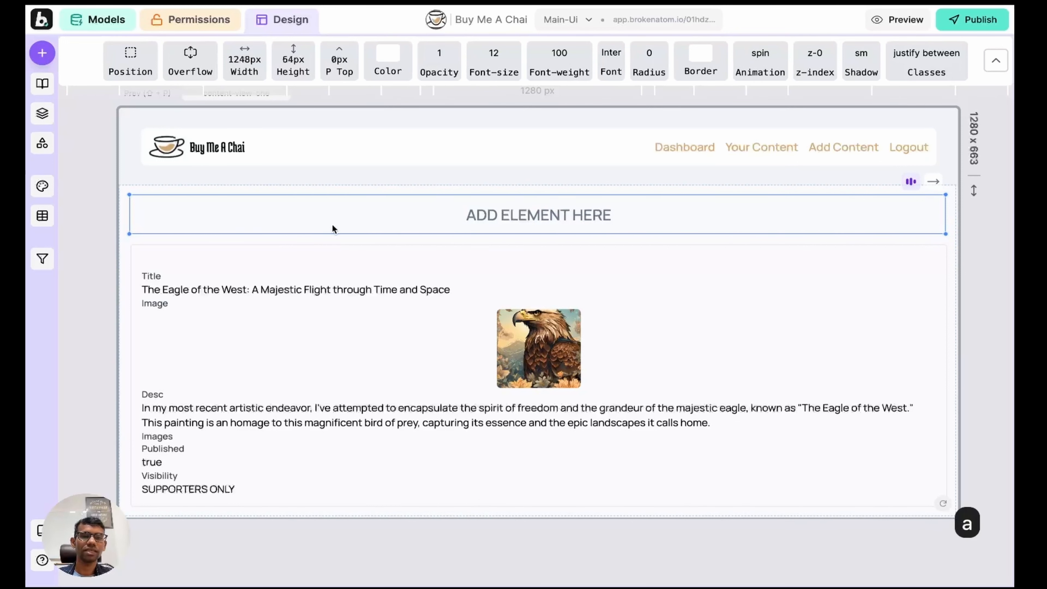
click(41, 113)
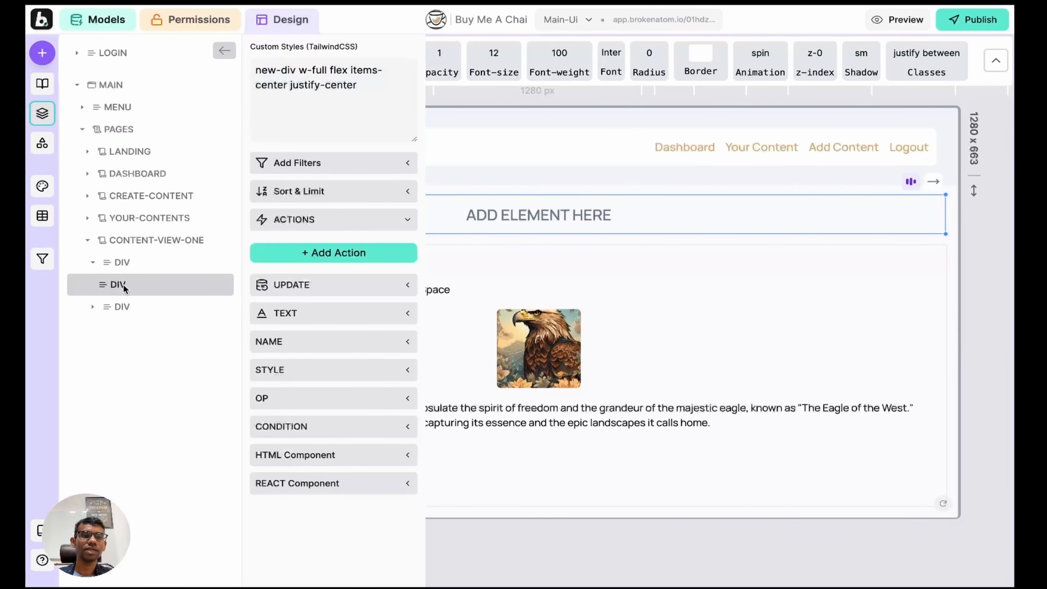
click(310, 312)
text(Go )
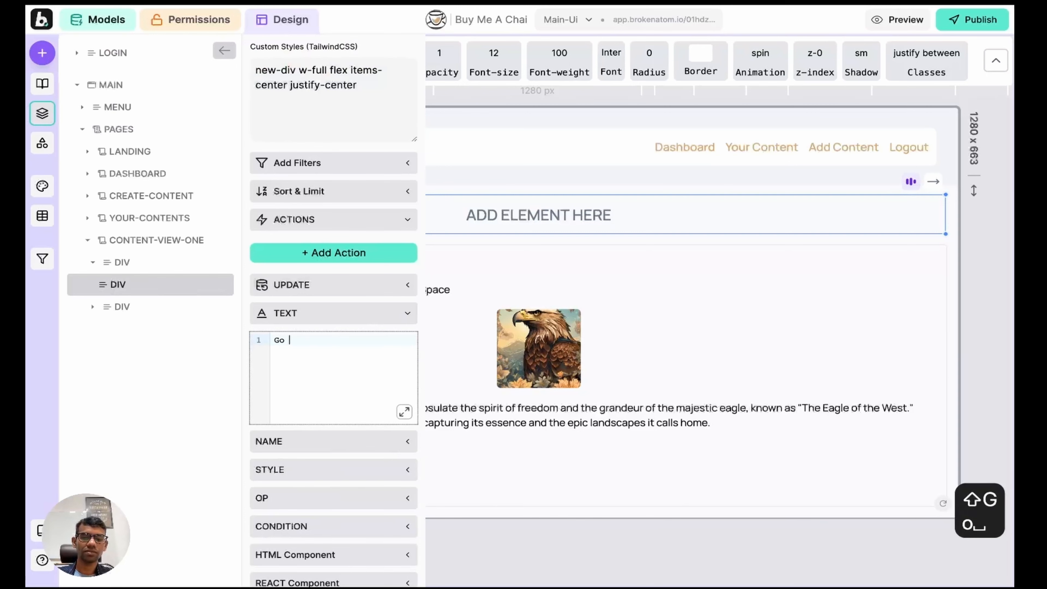
text(Back)
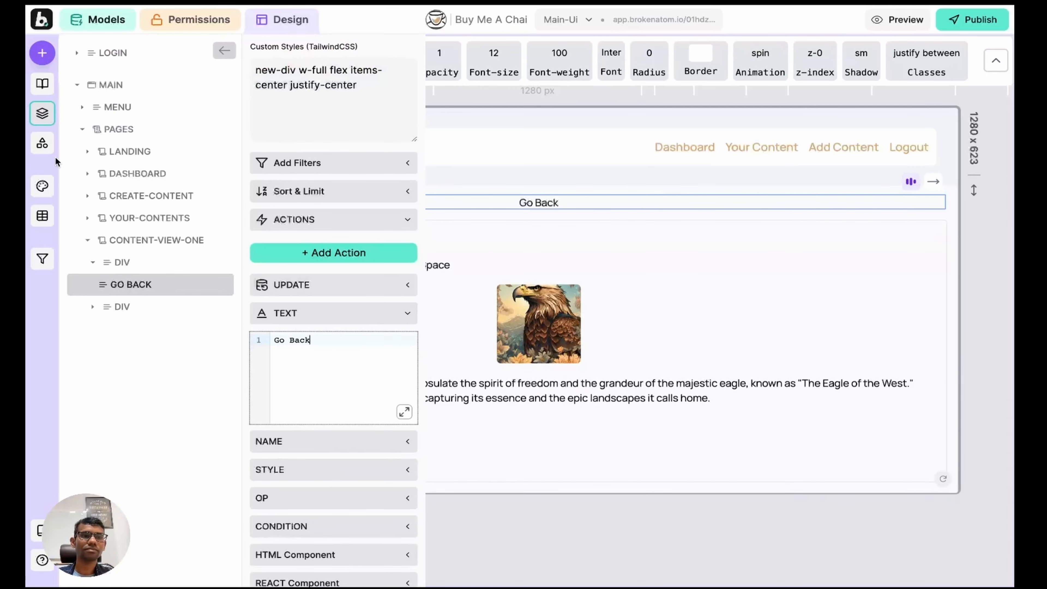
click(42, 113)
Step: Add the Lucide chevron-left icon to the Go Back bar
click(219, 201)
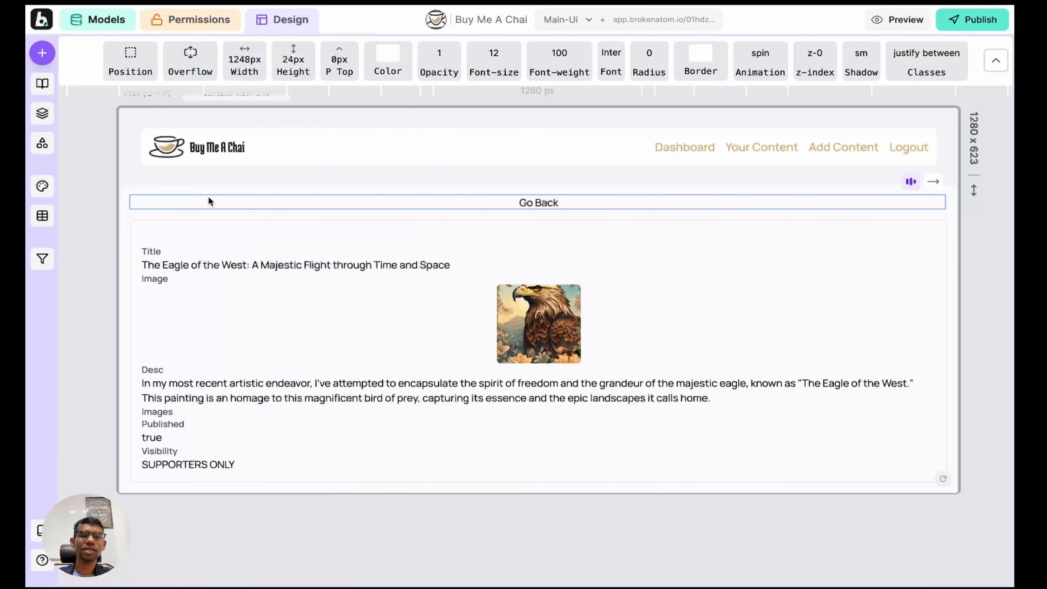
click(41, 57)
mouse_move(157, 385)
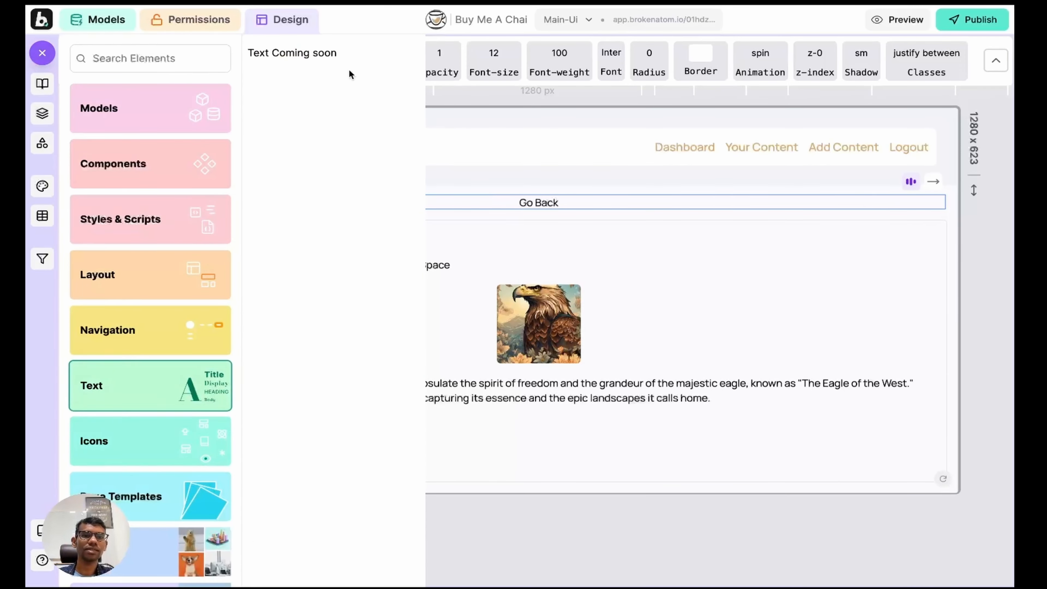
click(151, 447)
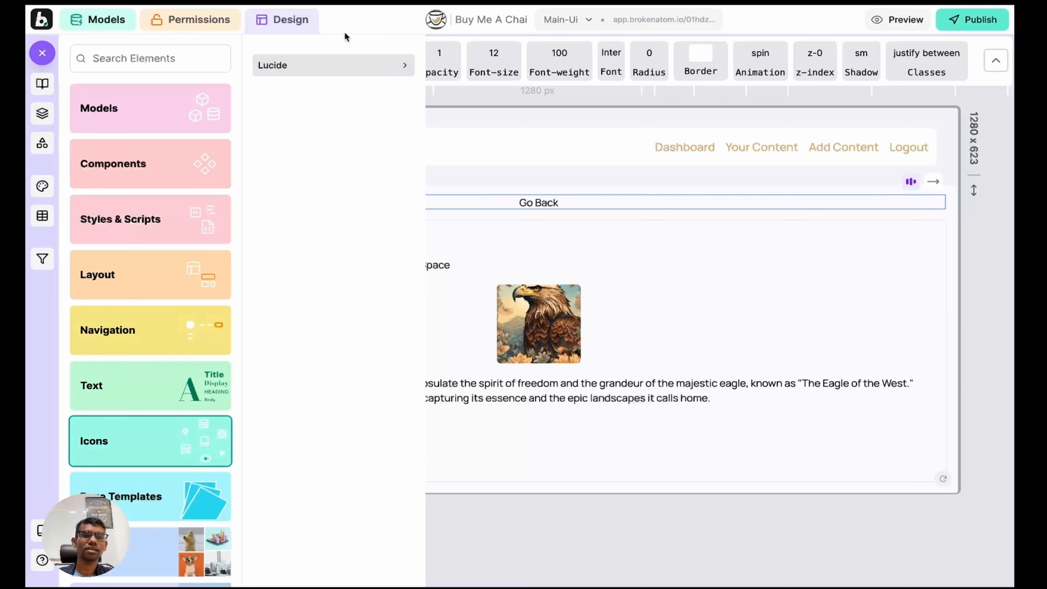
click(307, 66)
click(309, 97)
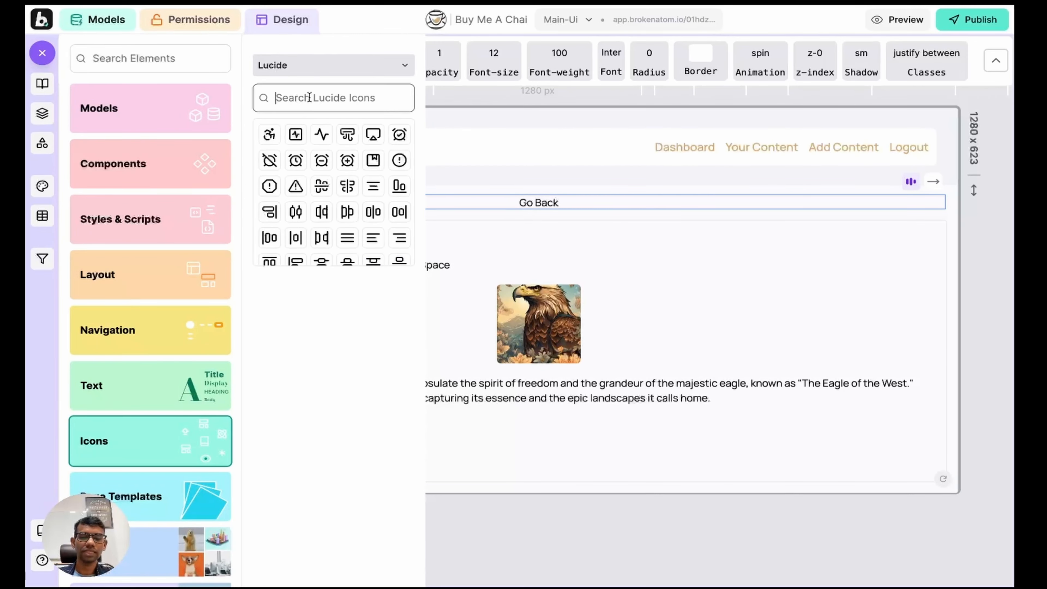
text(left)
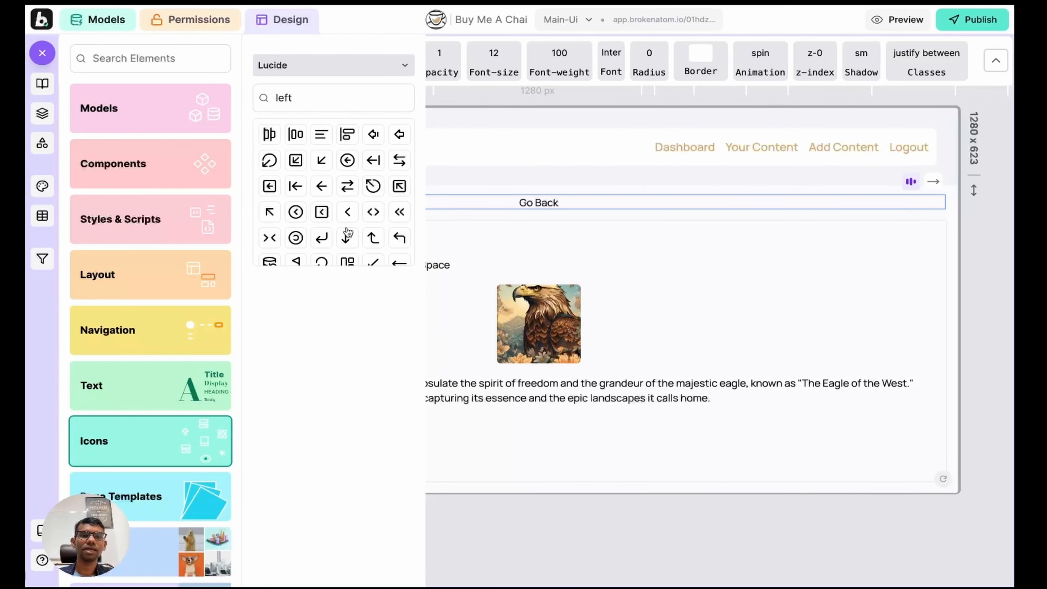
click(348, 212)
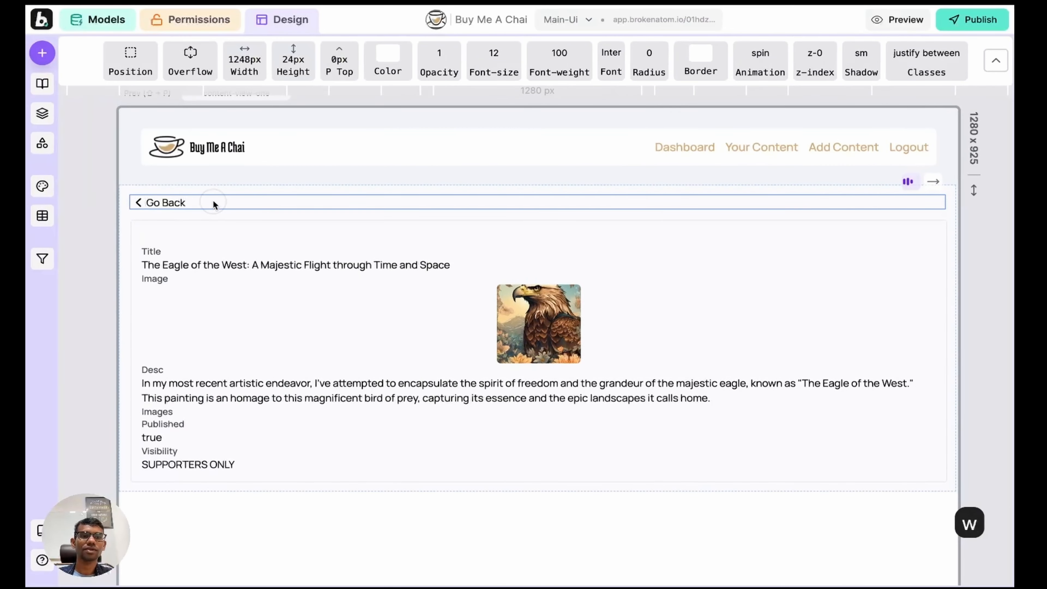
Step: Give the Go Back container a go-to-page action targeting your-contents
click(42, 113)
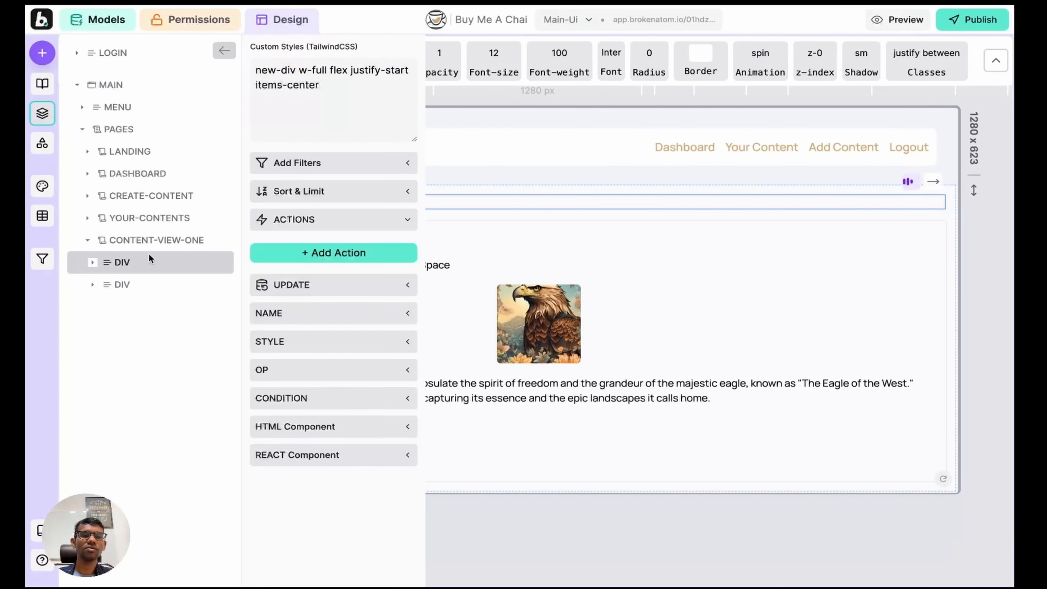
click(144, 263)
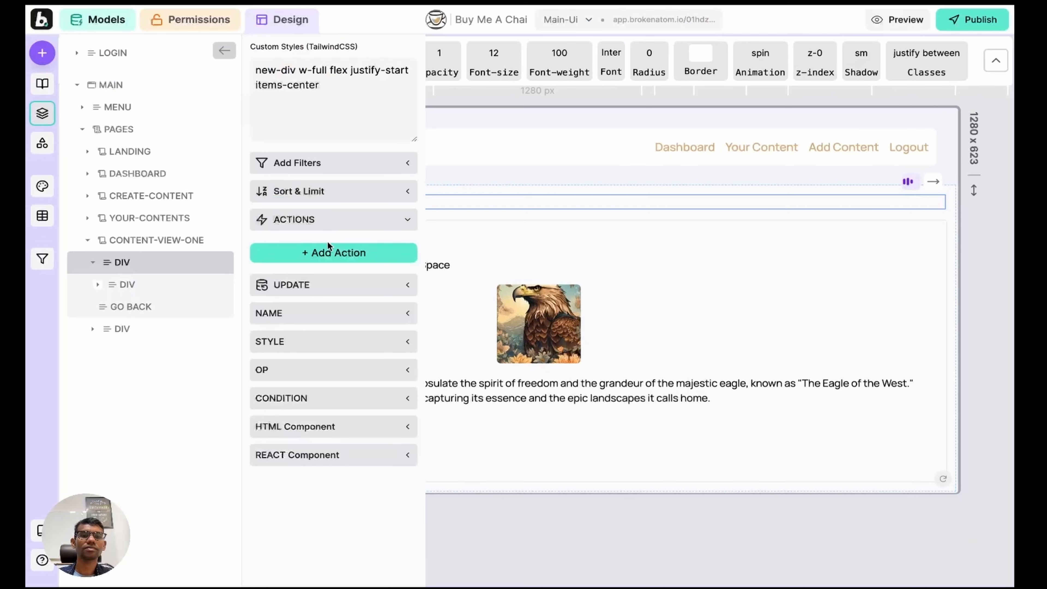
click(329, 253)
click(323, 254)
key(g)
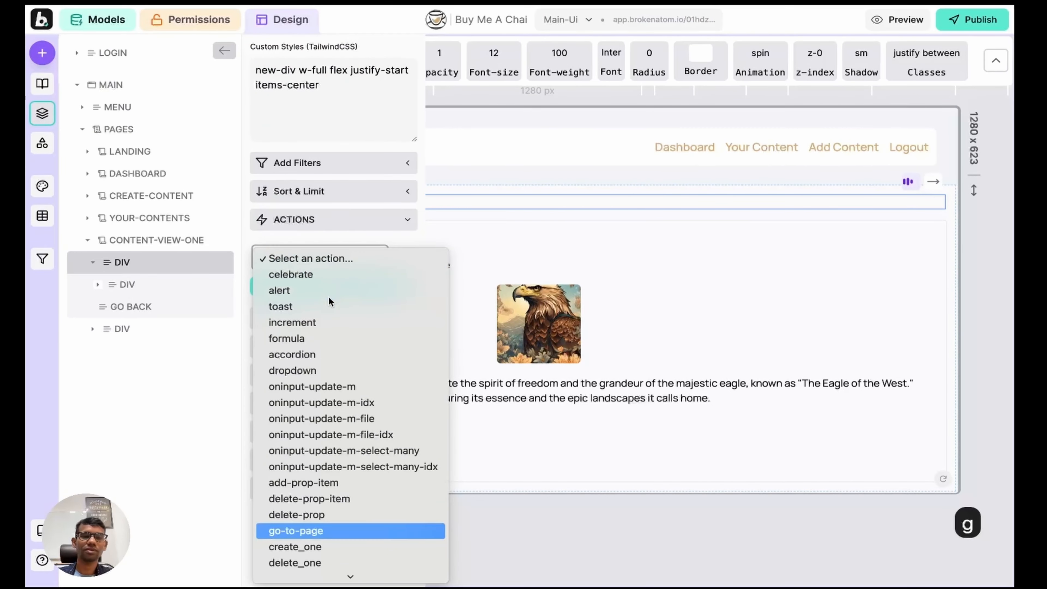
key(Return)
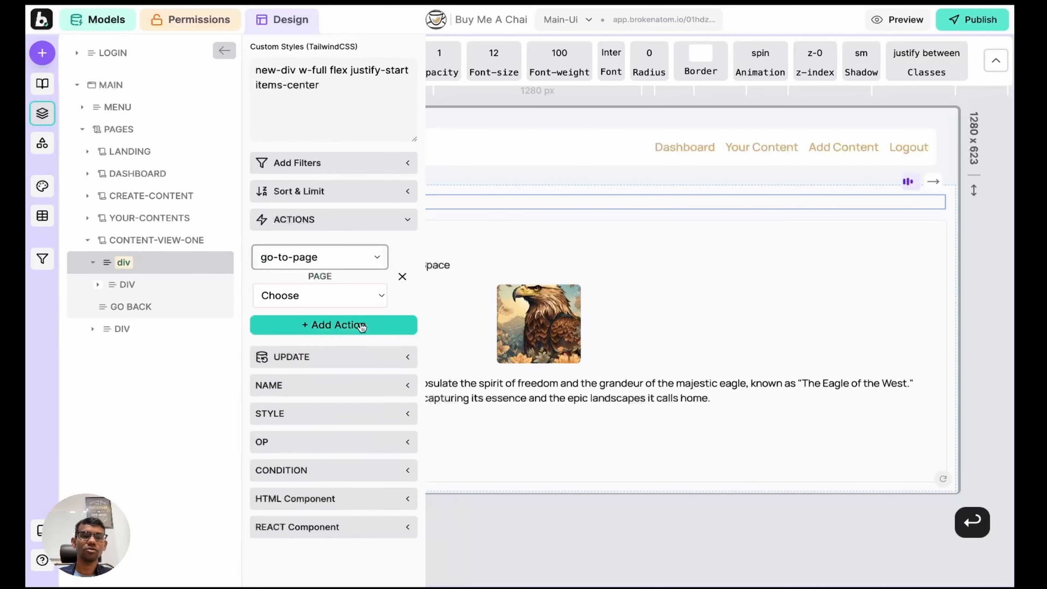
click(314, 301)
click(314, 362)
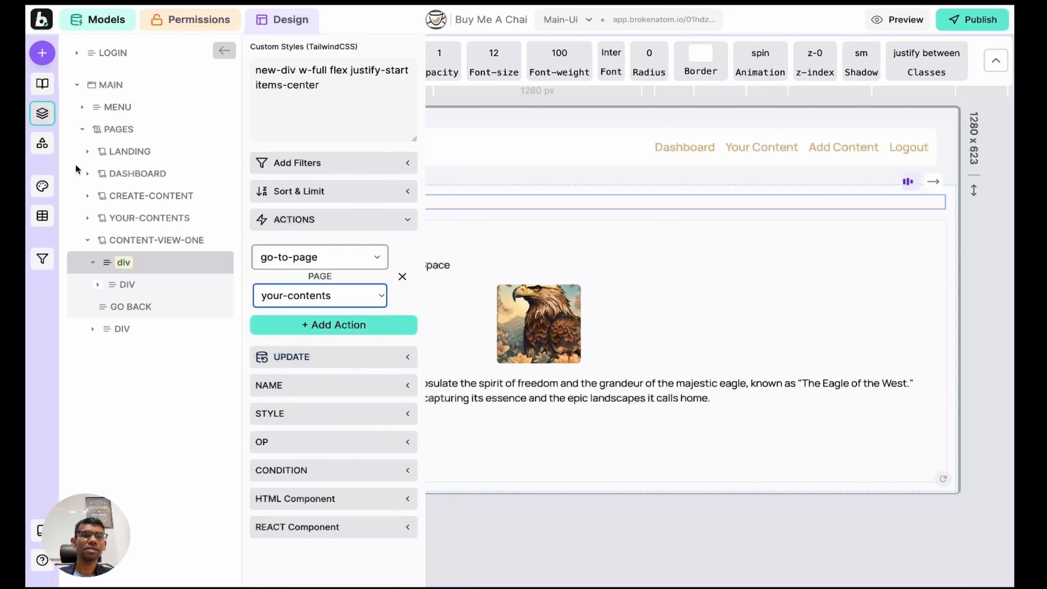
click(42, 113)
Step: Preview the app and confirm Go Back returns from the eagle detail page to the content list
key(super+p)
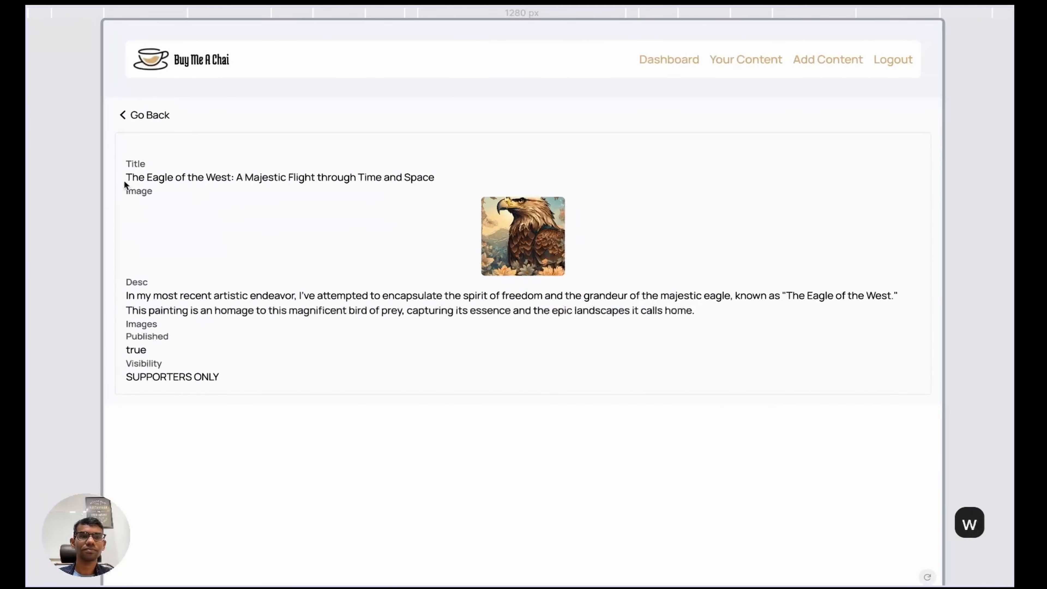
click(150, 112)
click(371, 208)
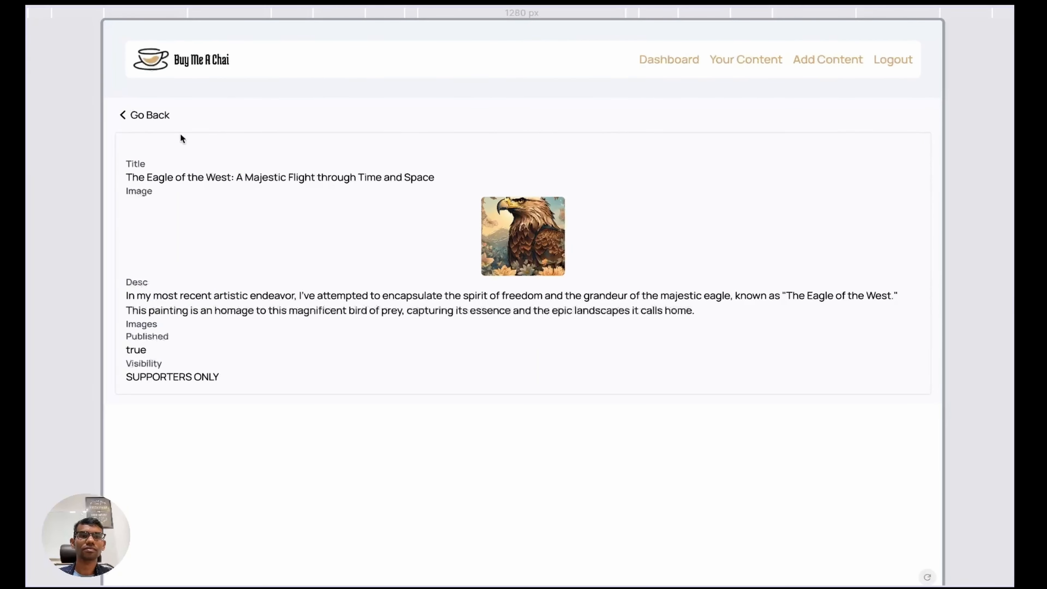
click(152, 113)
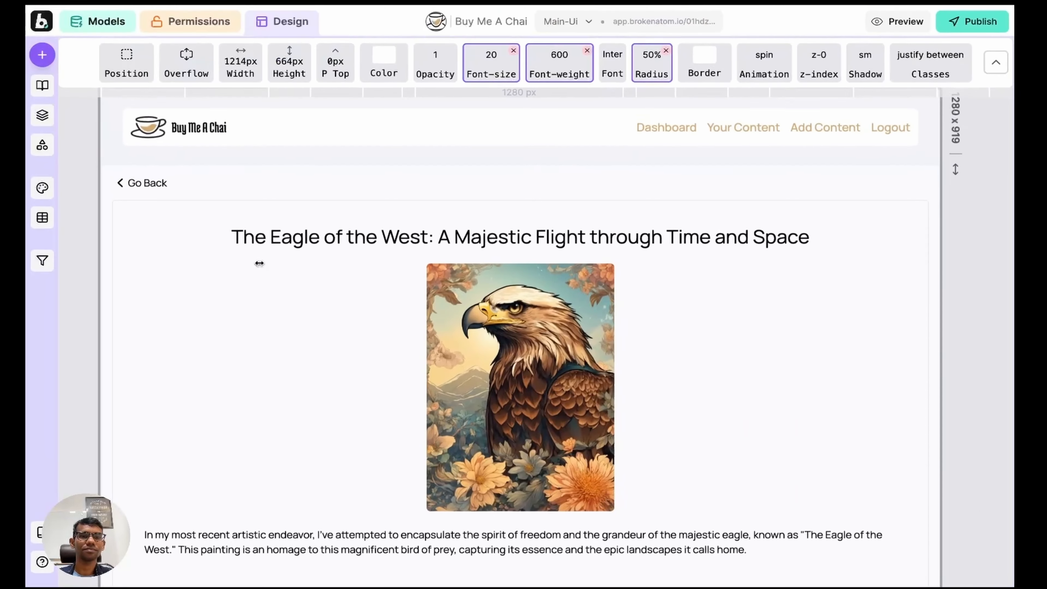
scroll(260, 263, down, 5)
scroll(259, 264, up, 5)
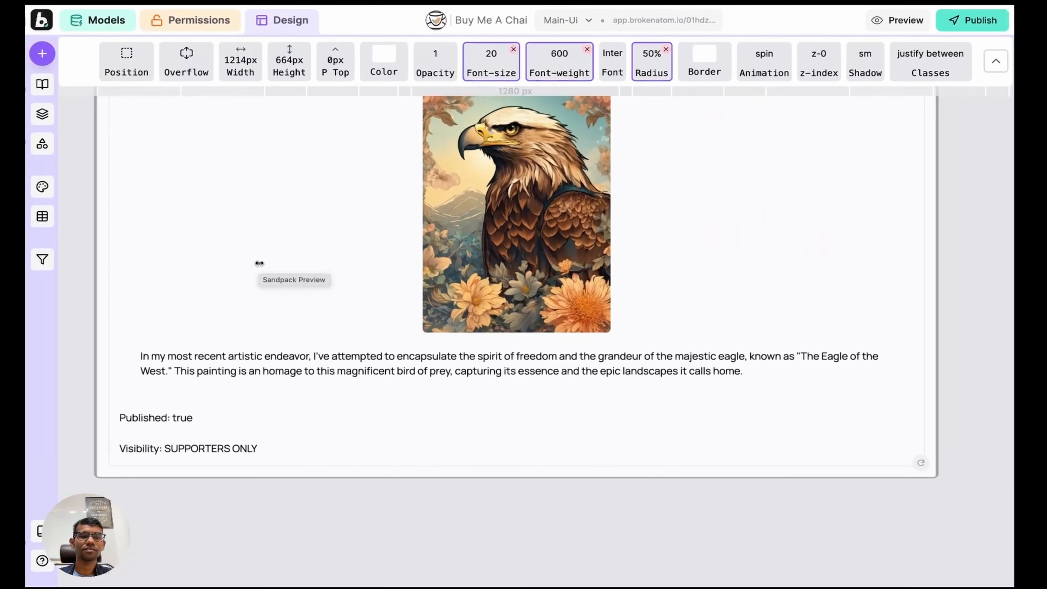
Step: Publish the app, copy its link and close the publish results
key(w)
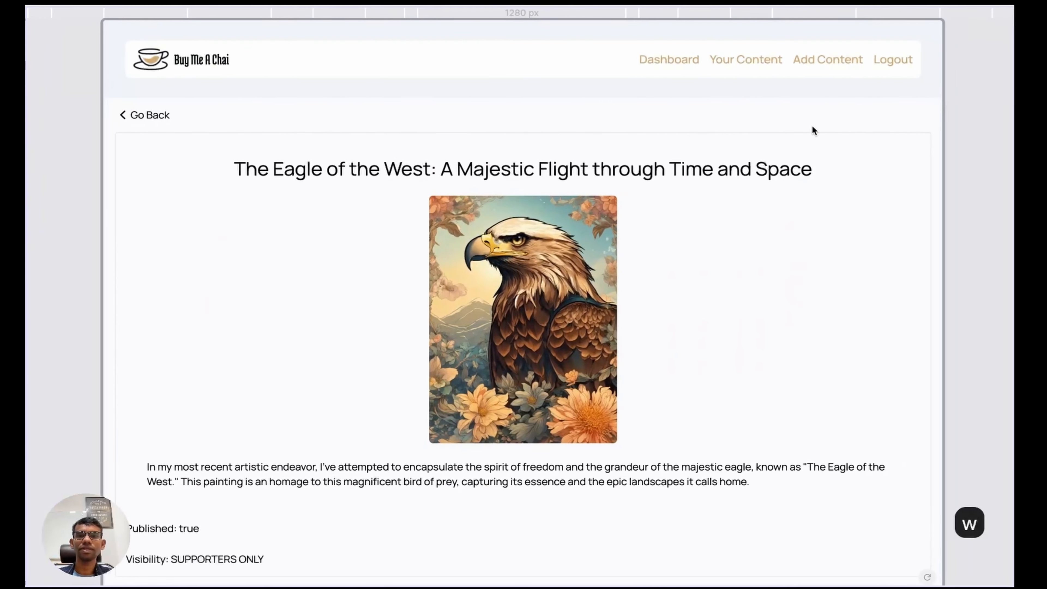
key(w)
click(996, 64)
click(981, 20)
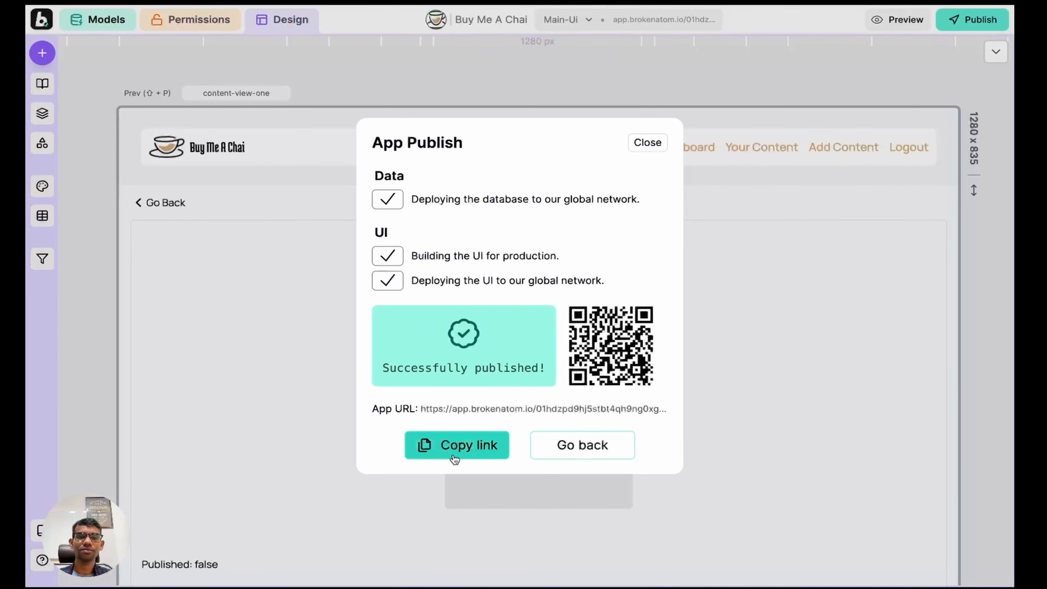
click(454, 446)
click(646, 144)
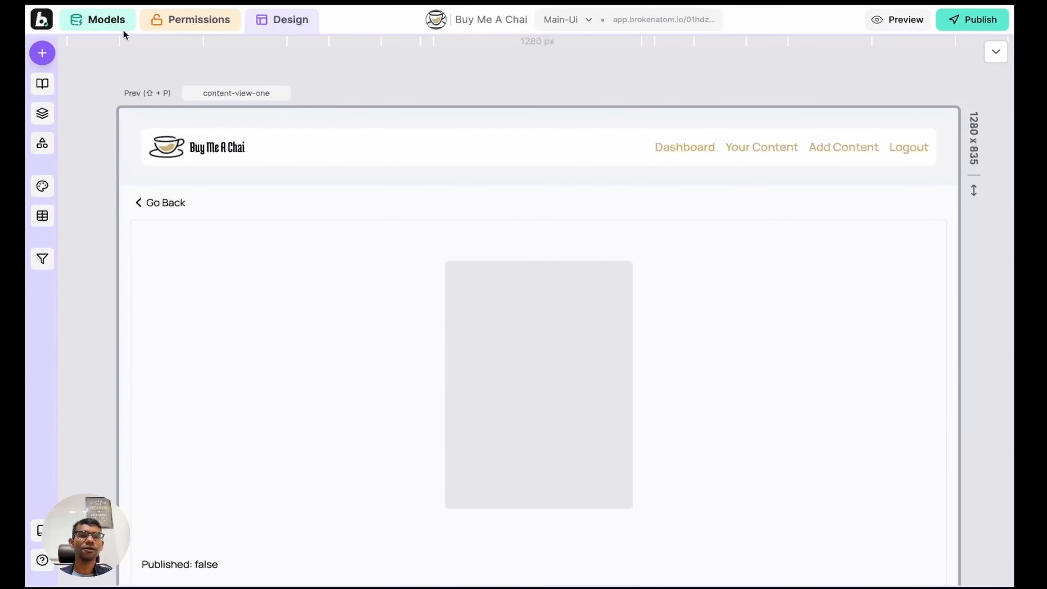
Step: Inspect the content model's properties in Models, then return to Design on the Dashboard page
click(115, 28)
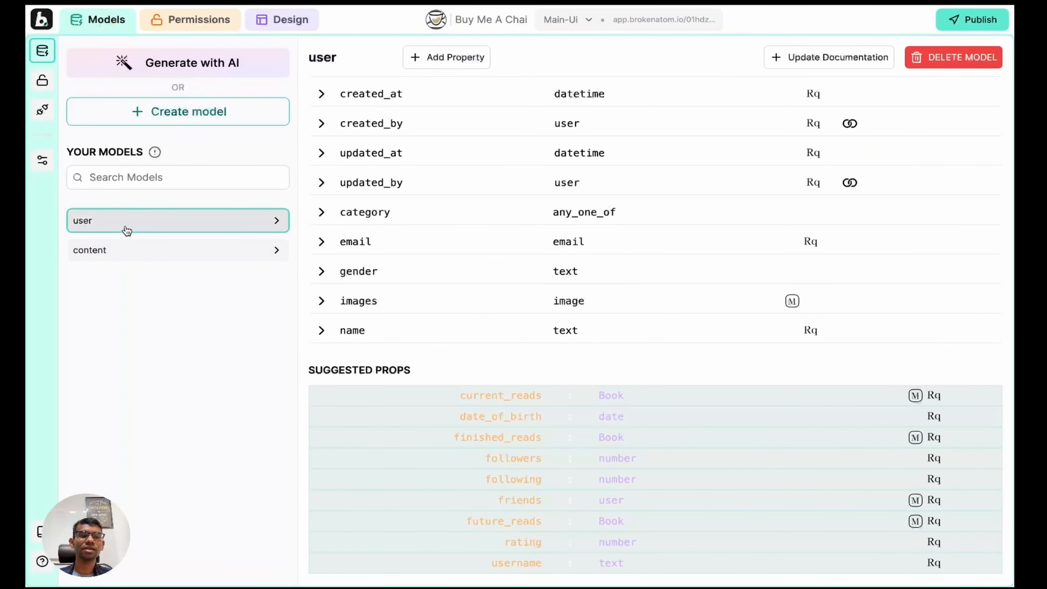
click(169, 256)
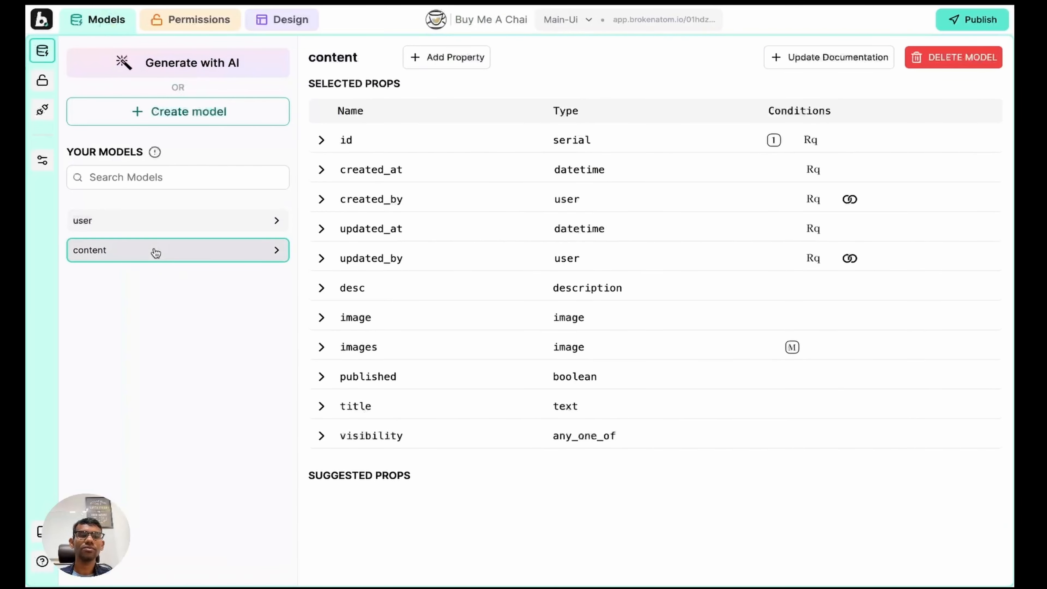
click(277, 20)
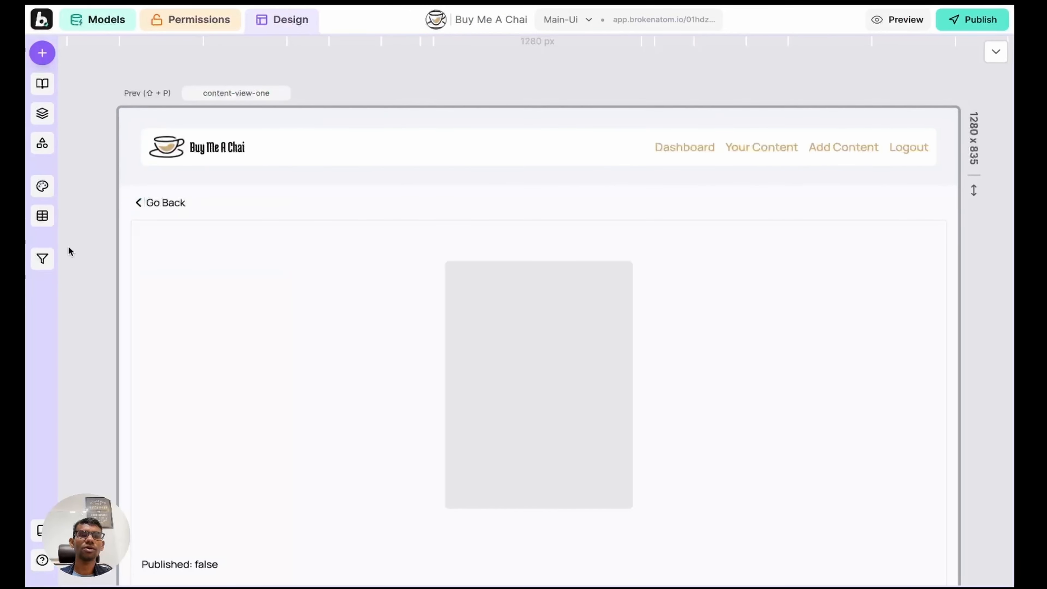
key(p)
key(p)
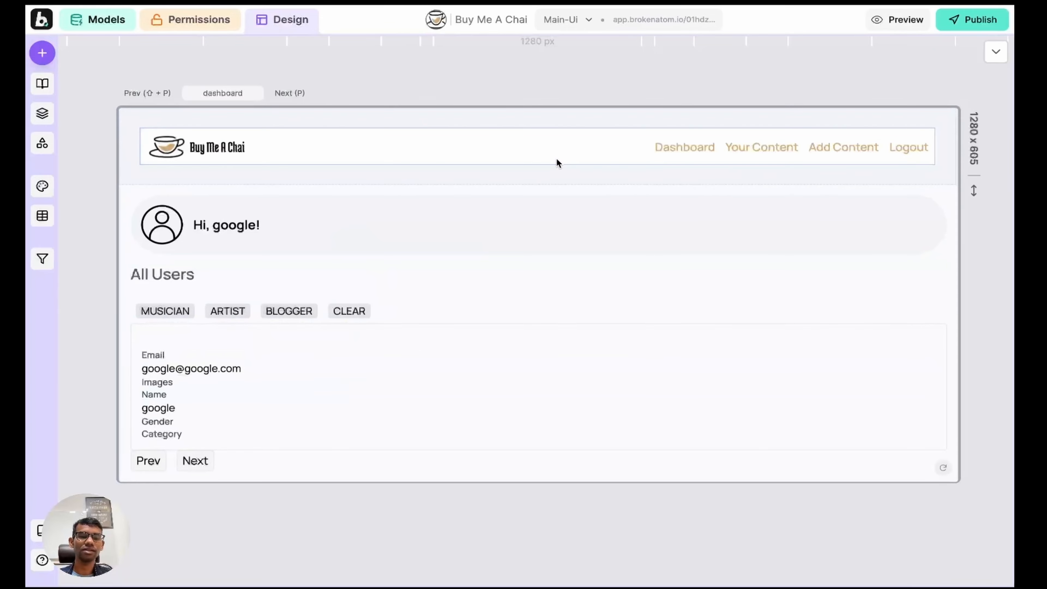
Step: Preview the dashboard, visit Your Content and Create Content, then exit preview and full screen
key(w)
click(748, 61)
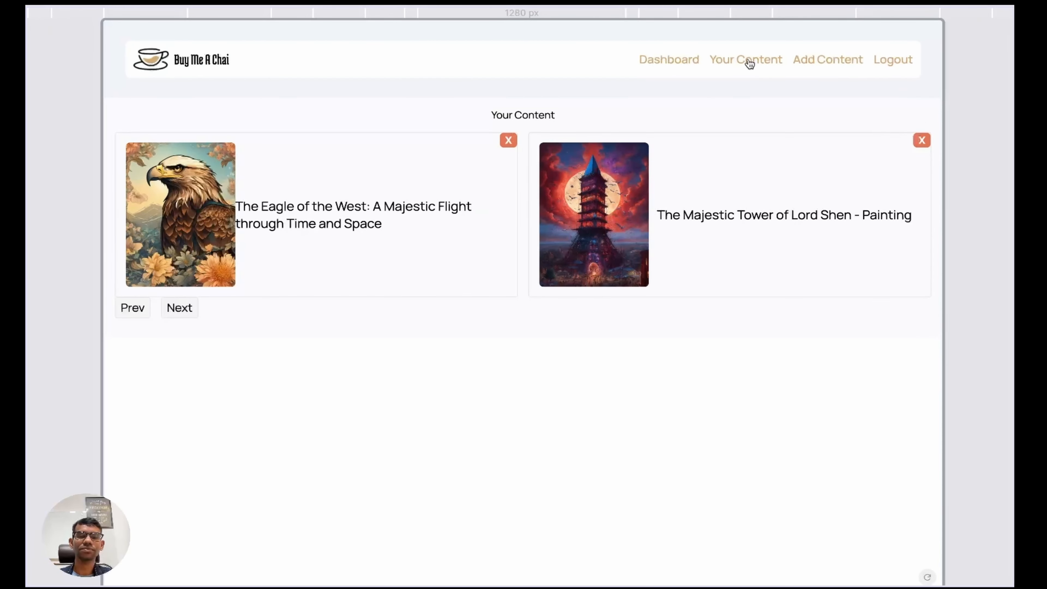
click(828, 62)
key(w)
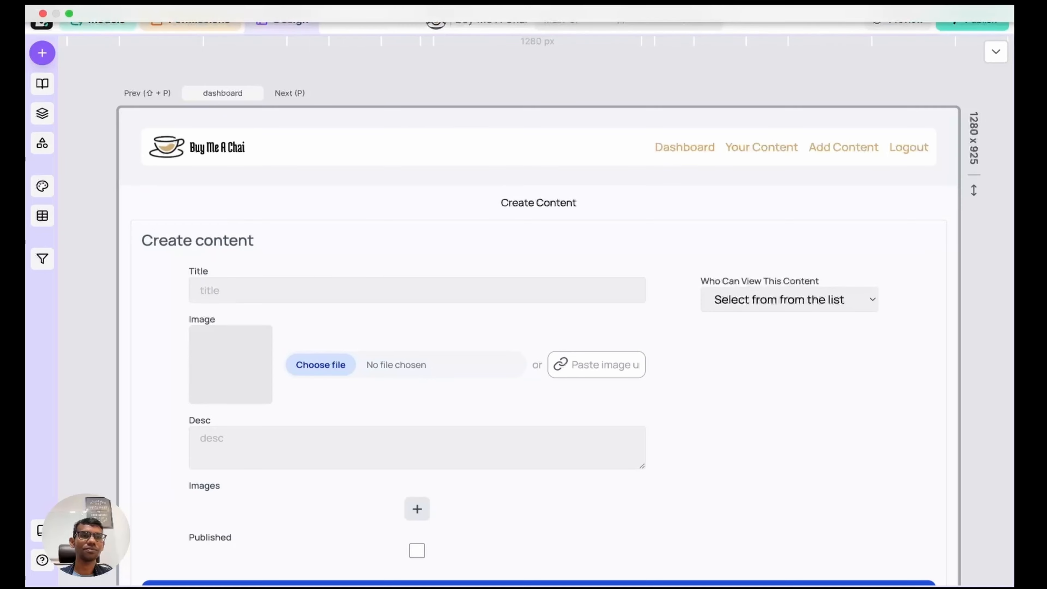
click(68, 14)
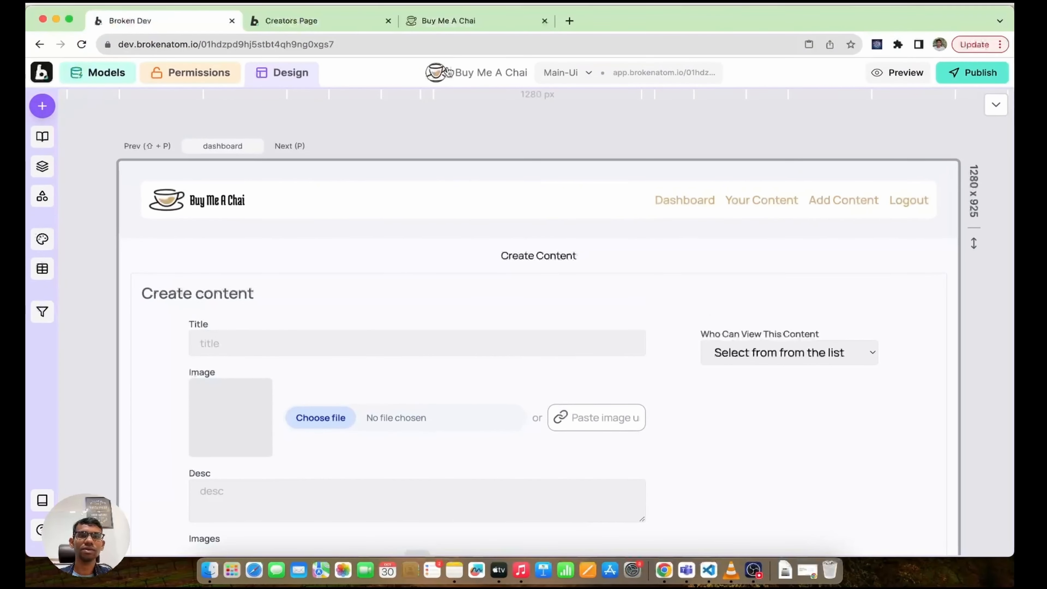
Step: In the published app tab, reload, open Your Content and view the Lord Shen painting's details
click(439, 19)
click(81, 44)
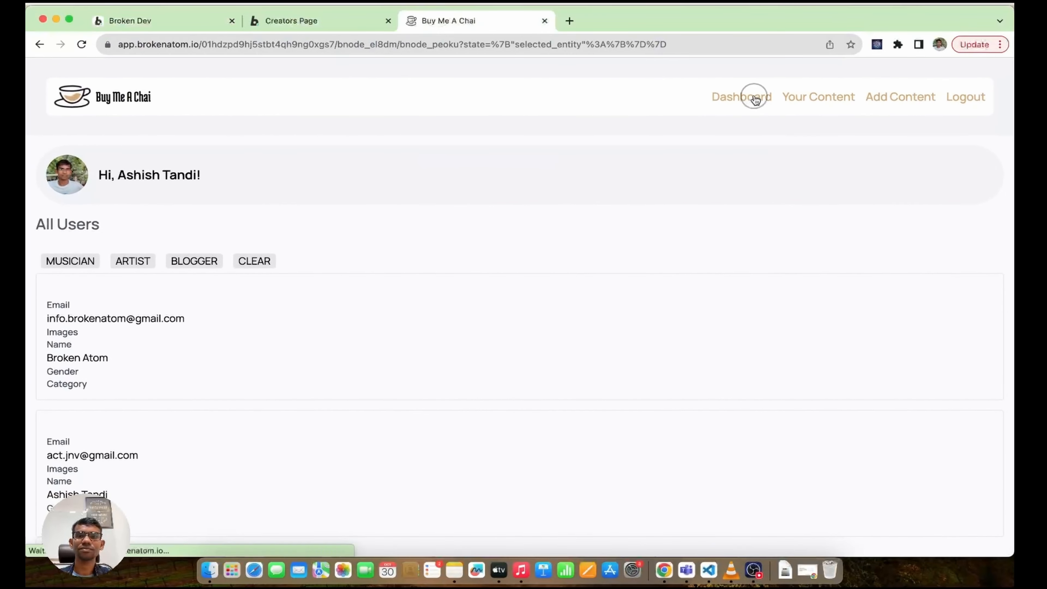
click(828, 99)
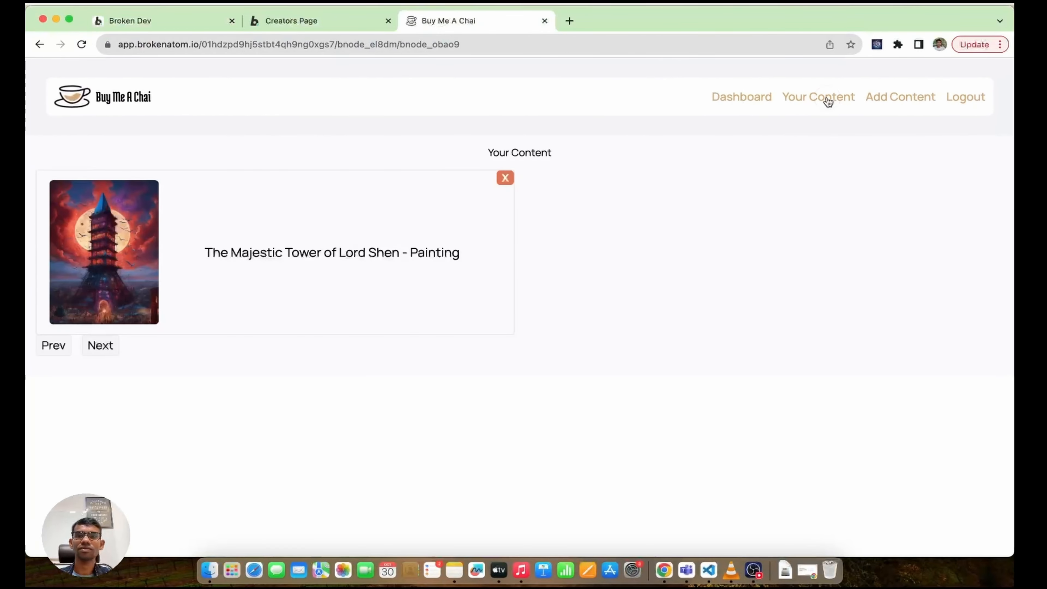
click(194, 243)
scroll(441, 358, down, 2)
scroll(449, 266, up, 2)
click(67, 149)
Step: Switch between Your Content and Create Content several times, then open the Creators Page tab
click(892, 99)
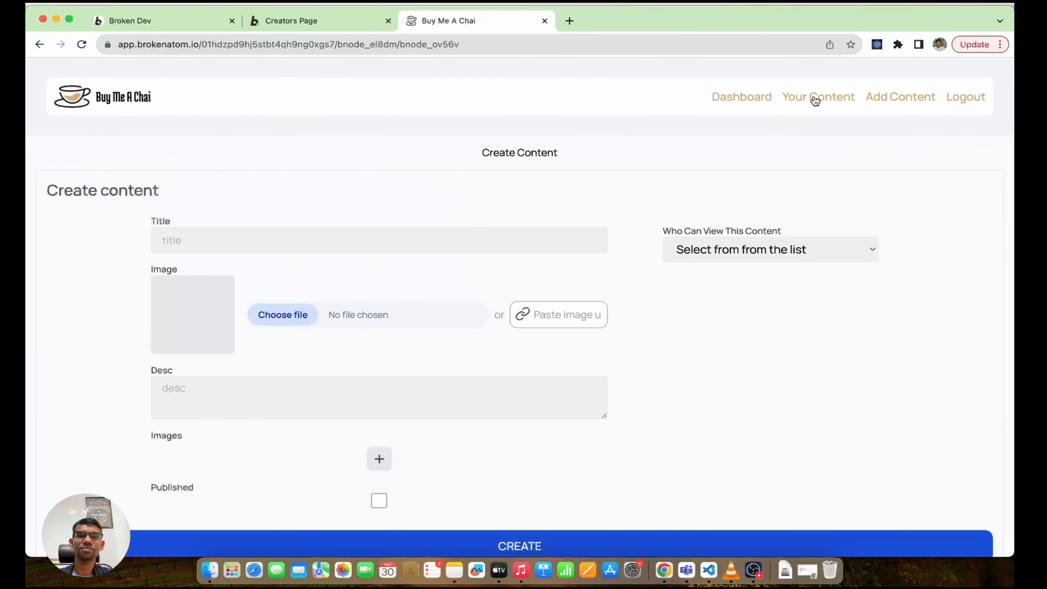
click(815, 100)
click(903, 97)
click(834, 96)
click(879, 98)
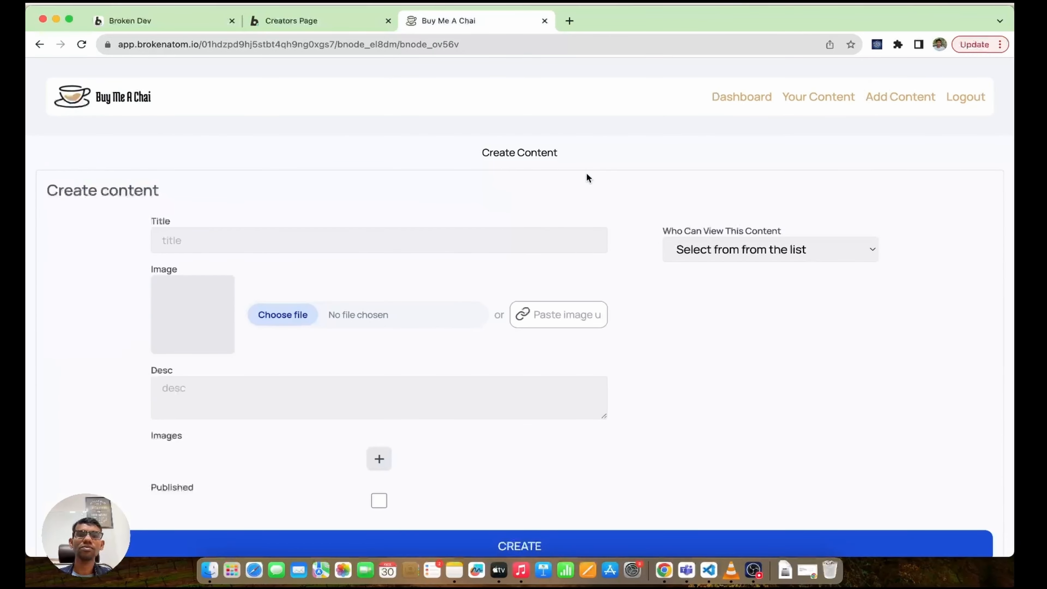
click(811, 98)
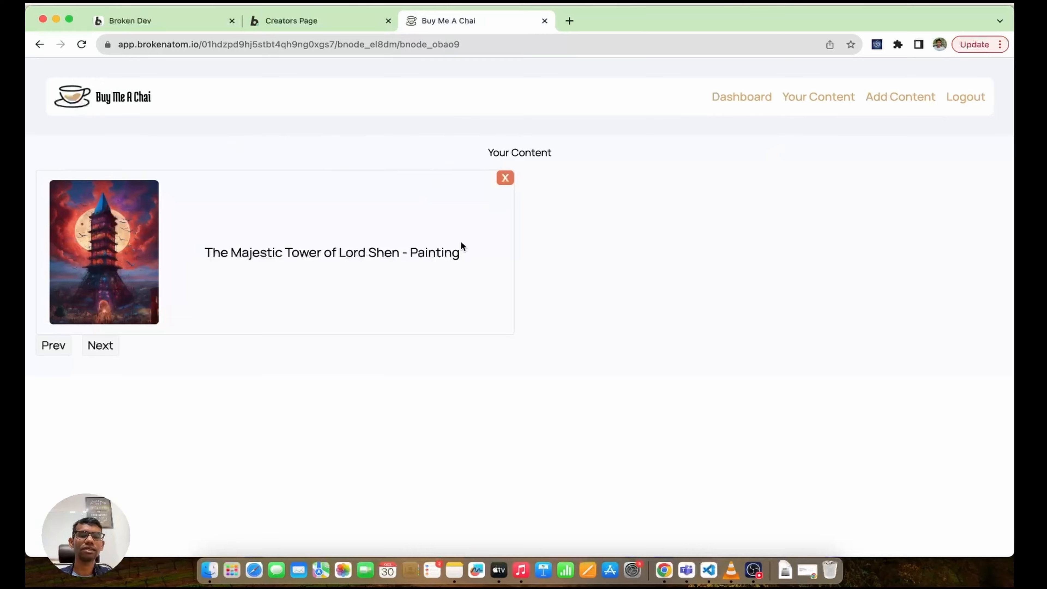
click(309, 23)
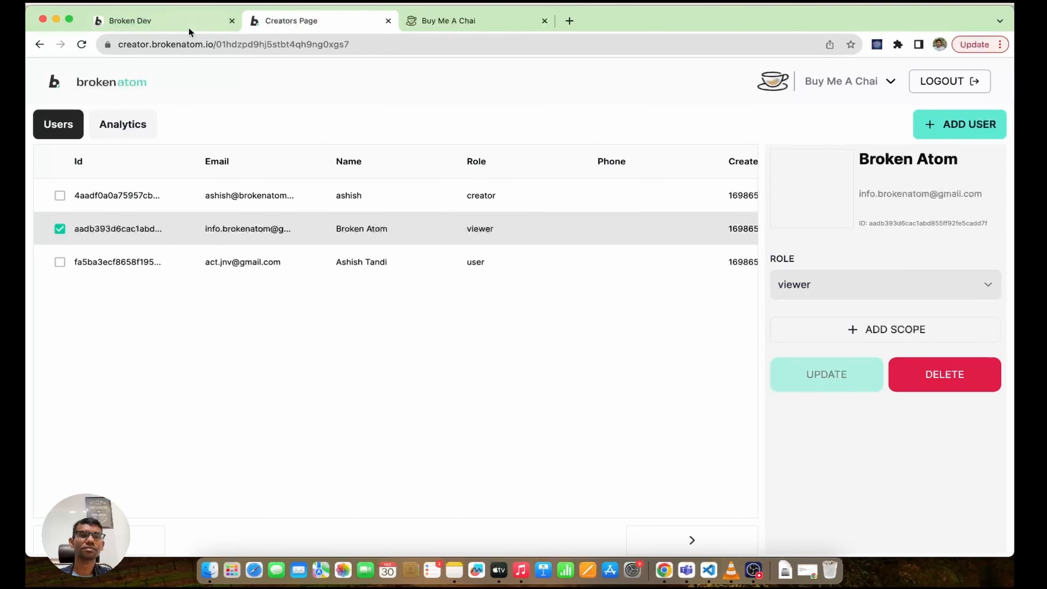
Step: On the your-contents page, move the FILTERS bar above the content cards
click(174, 24)
key(p)
key(p)
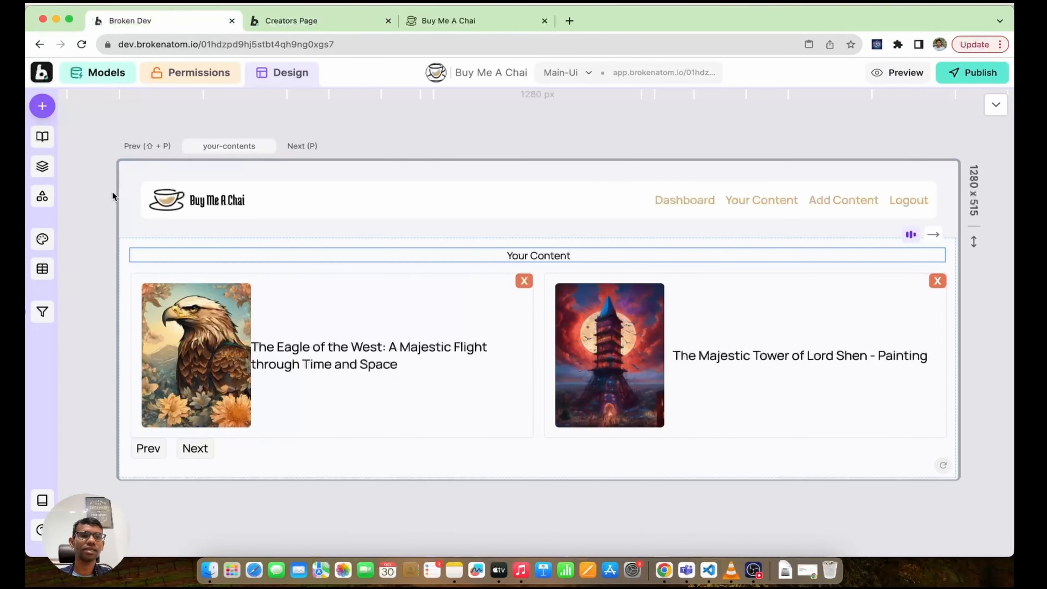
click(42, 106)
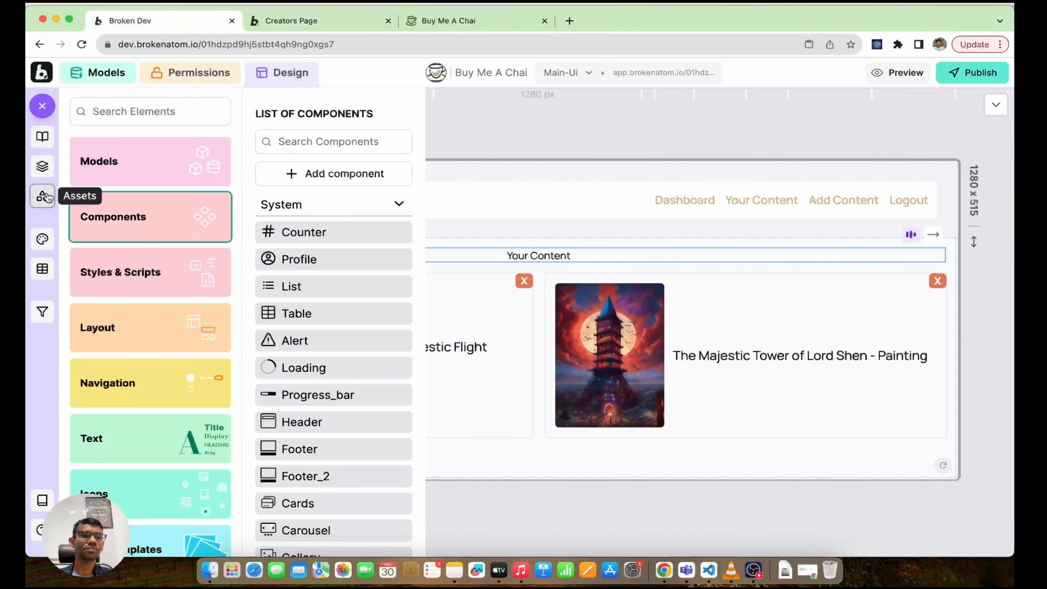
click(42, 106)
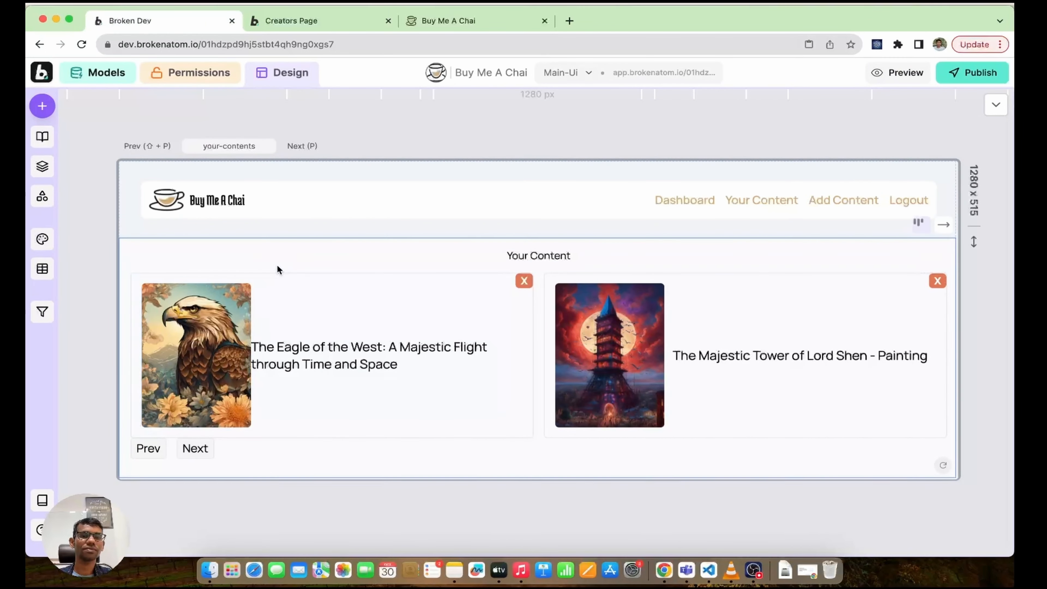
click(277, 282)
click(278, 282)
click(51, 166)
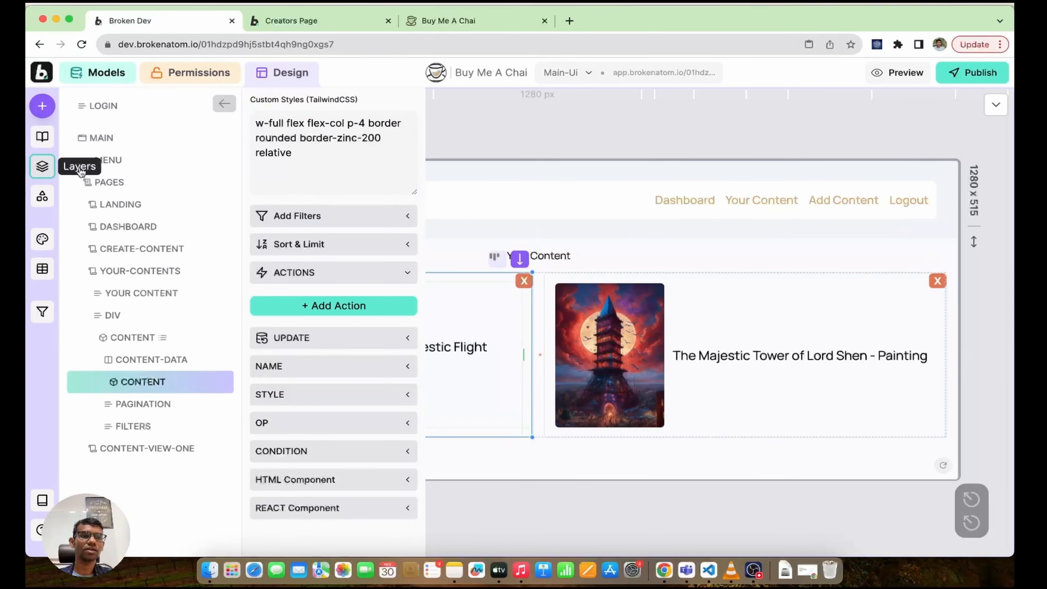
click(157, 336)
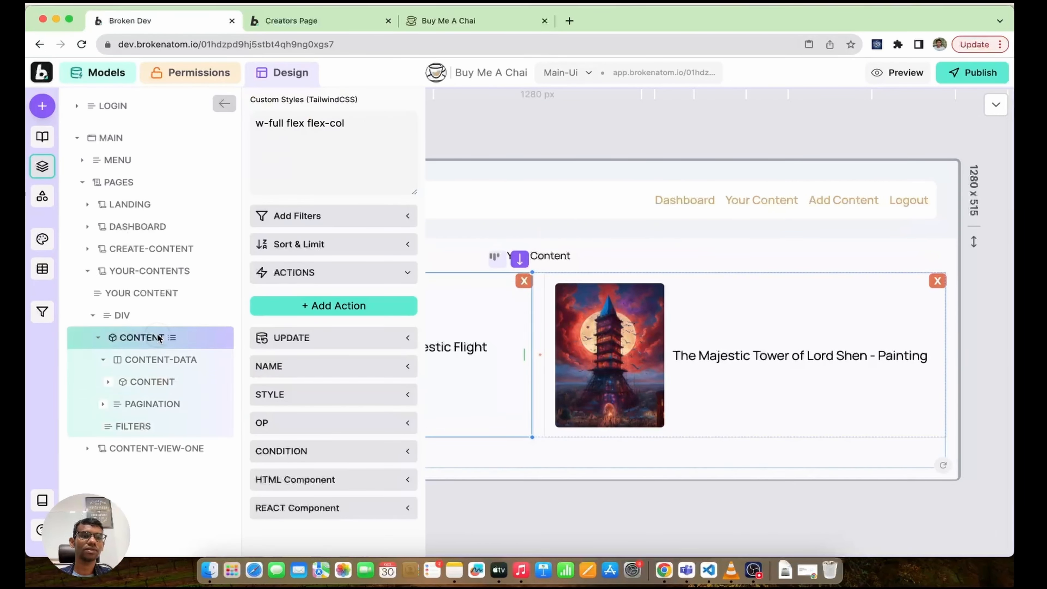
click(42, 106)
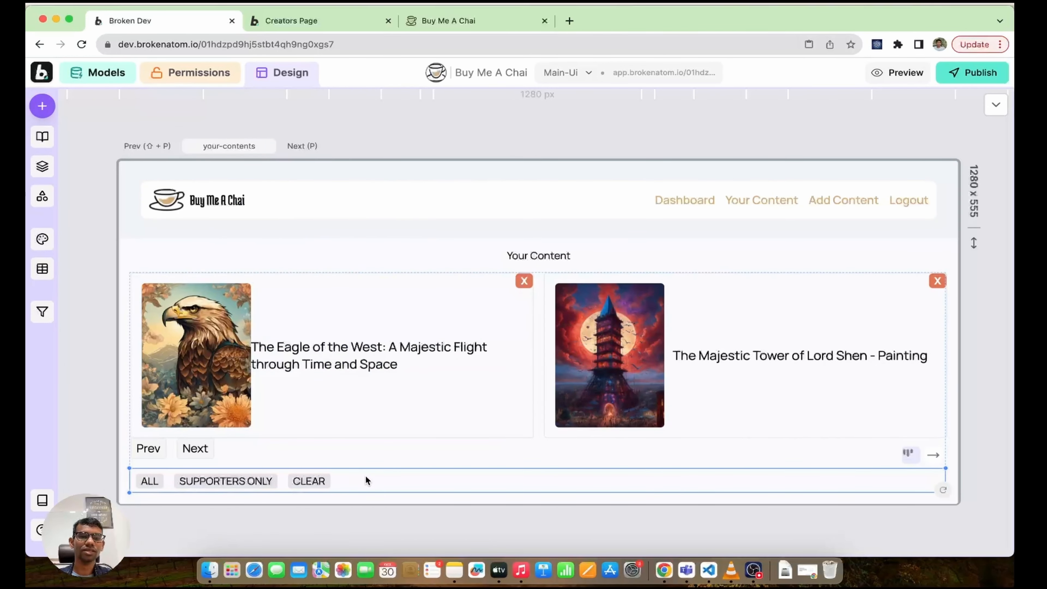
key(shift+Up)
key(shift+Up)
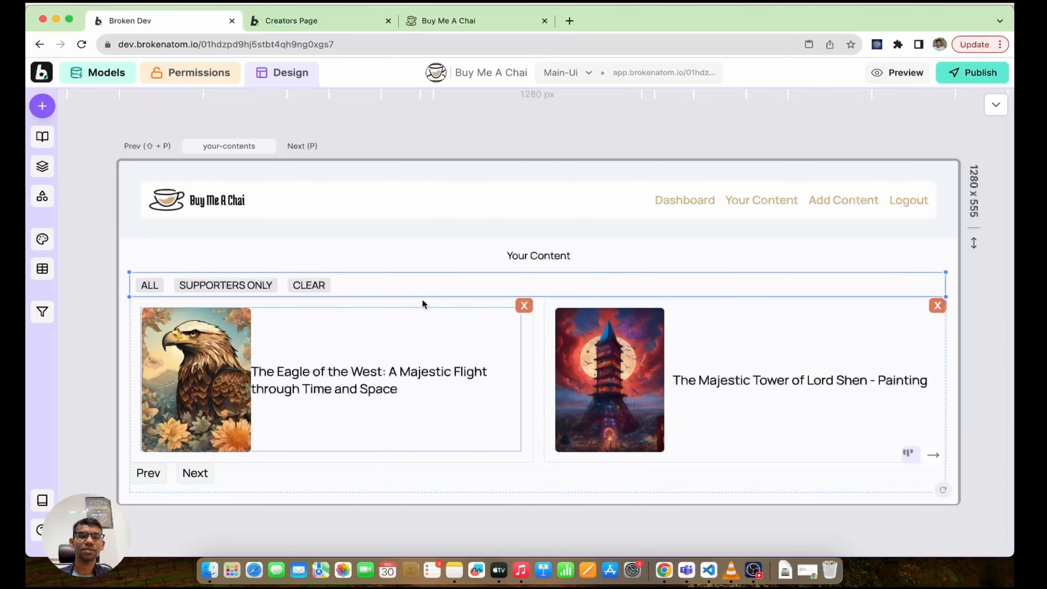
click(271, 256)
click(403, 283)
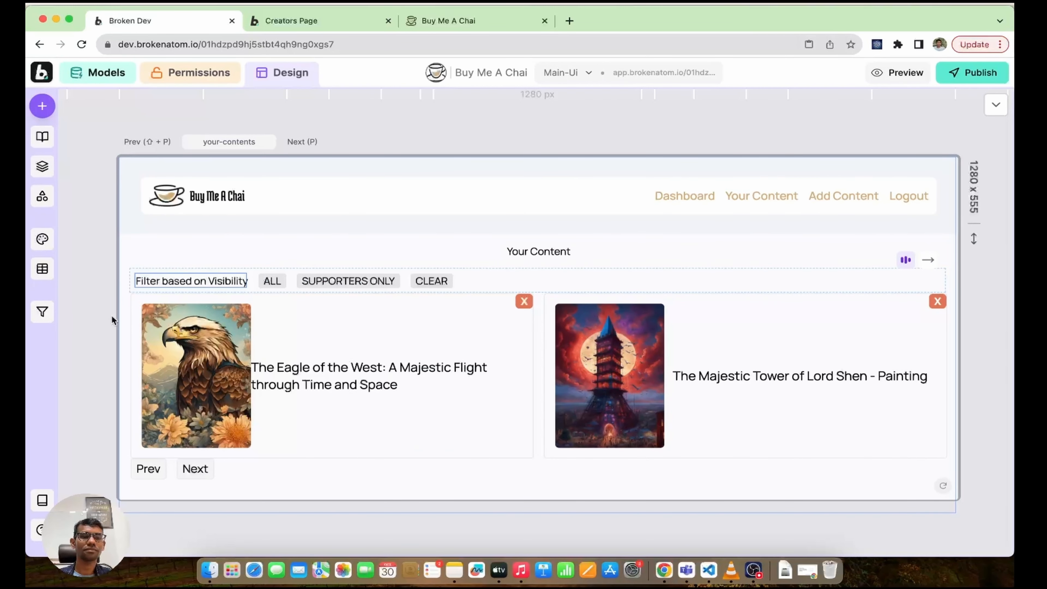
click(546, 286)
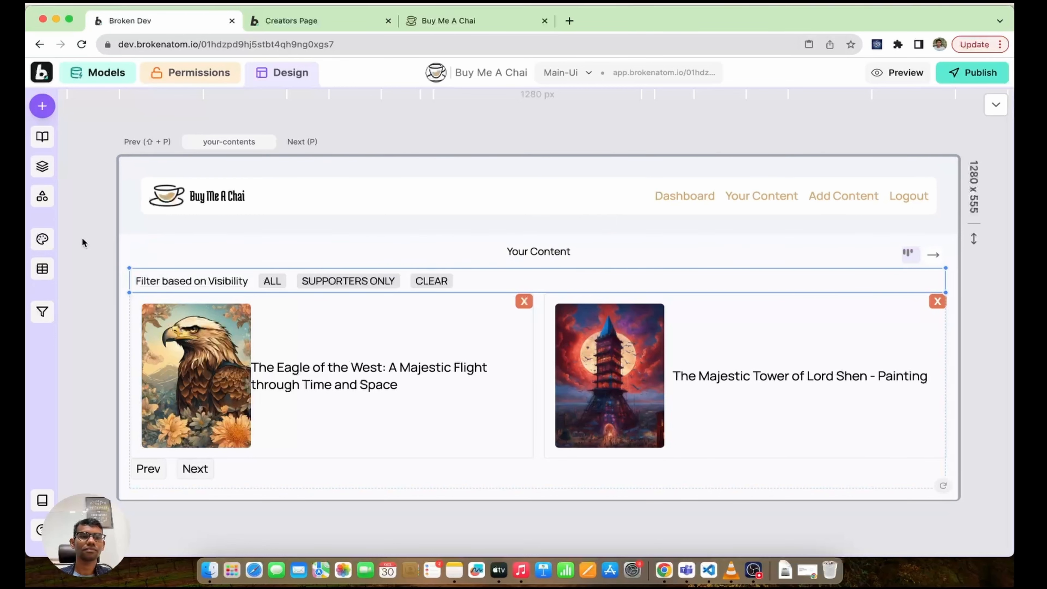
Step: Set the Your Content heading's font size to 36, preview it, and publish the app
key(w)
click(81, 200)
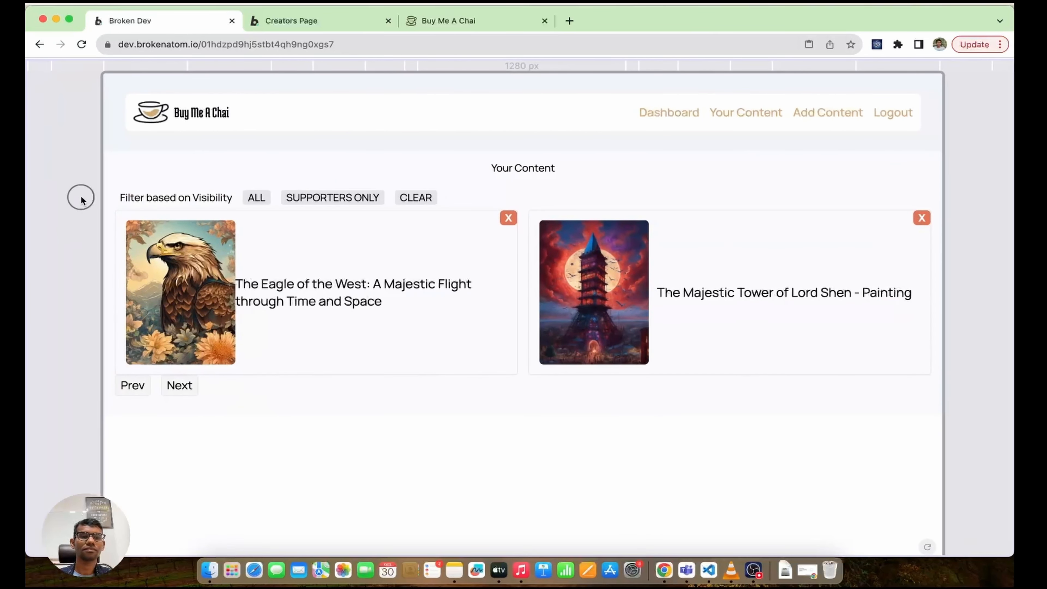
key(w)
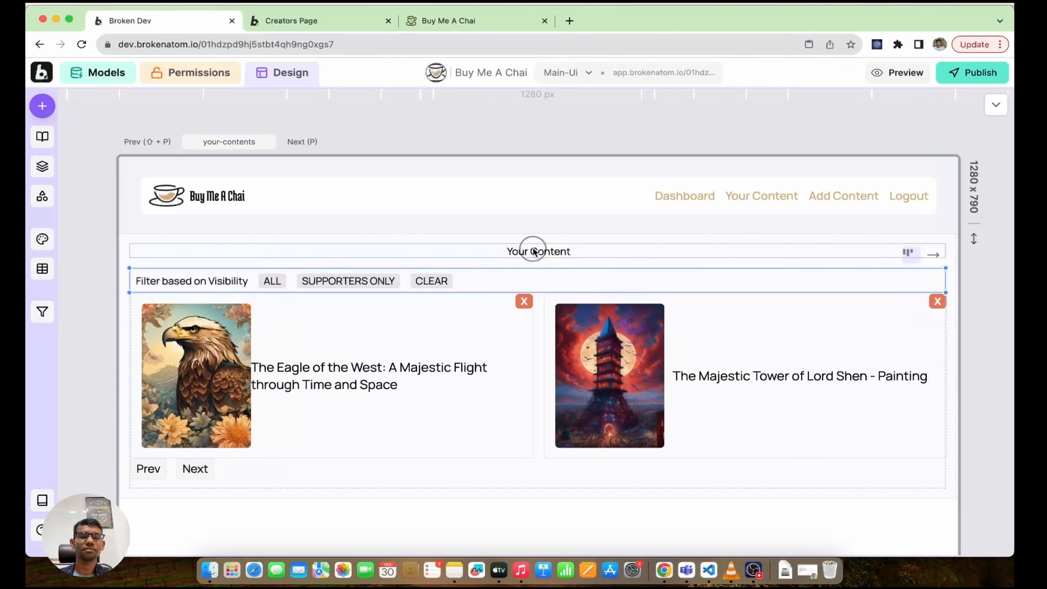
click(993, 107)
click(494, 114)
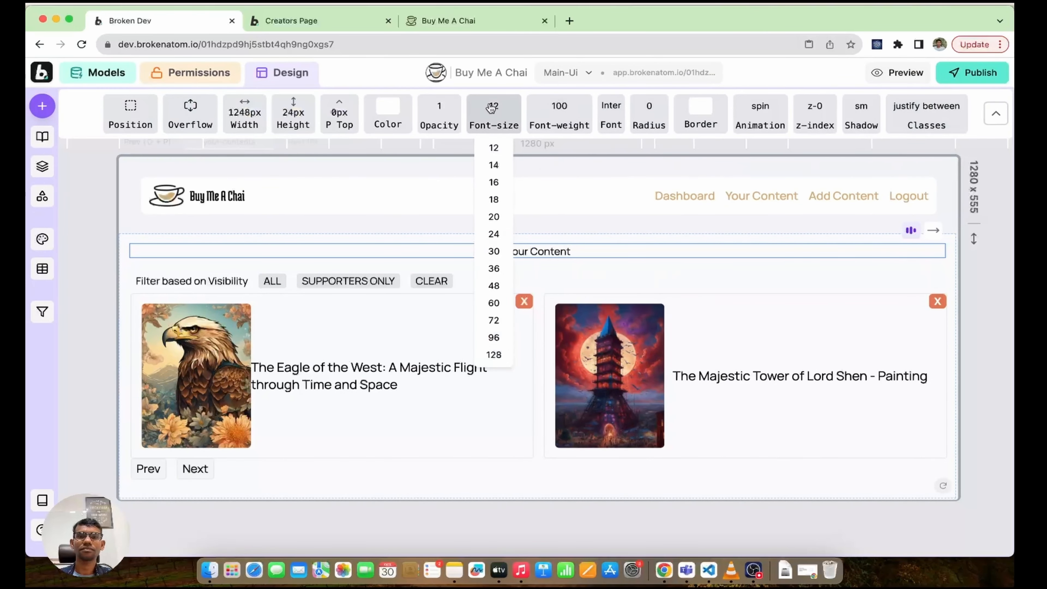
click(495, 268)
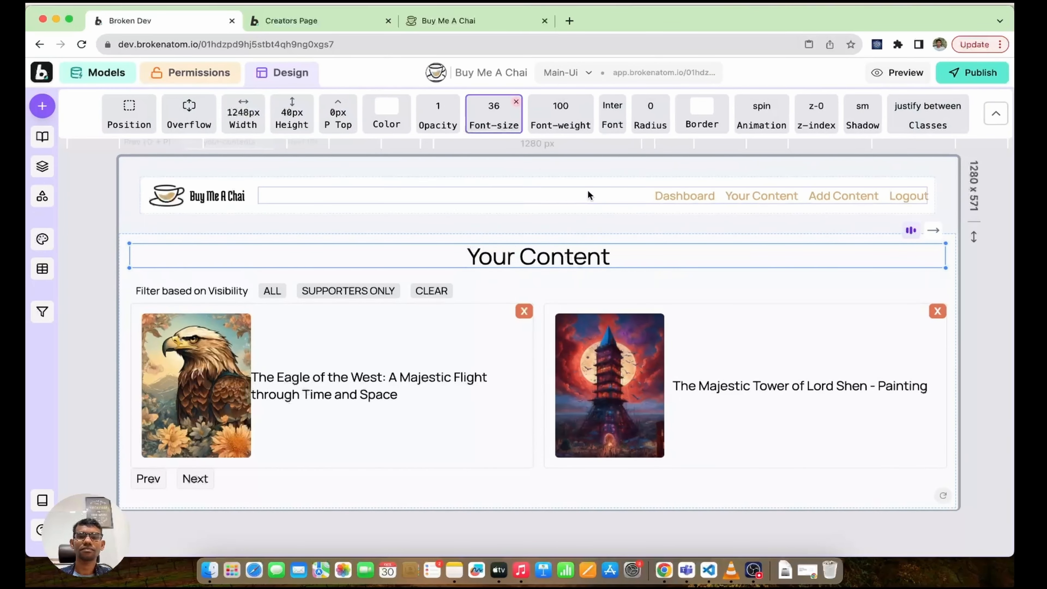
key(w)
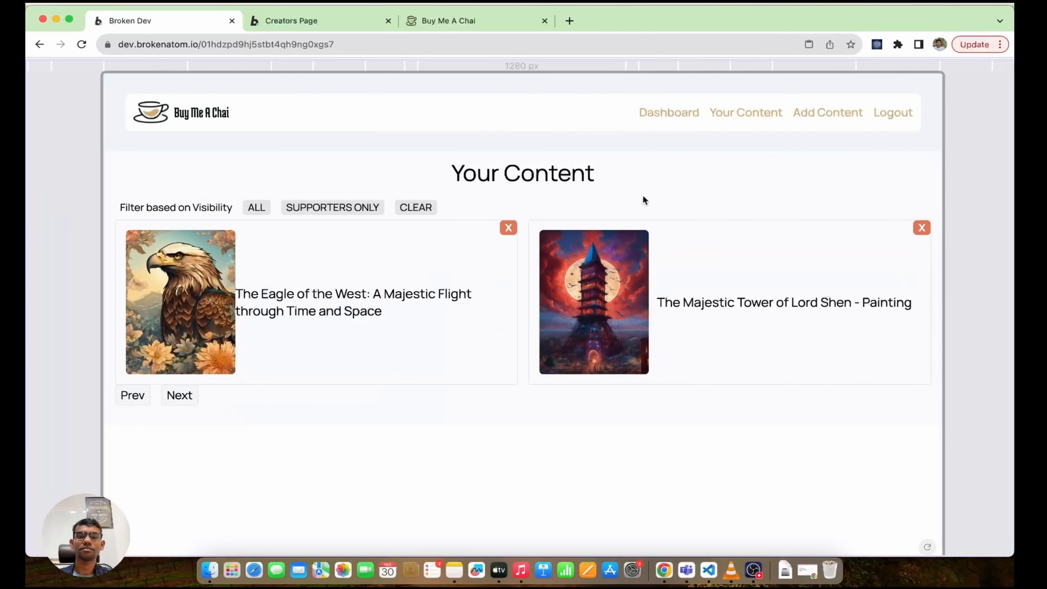
key(w)
key(w)
key(w)
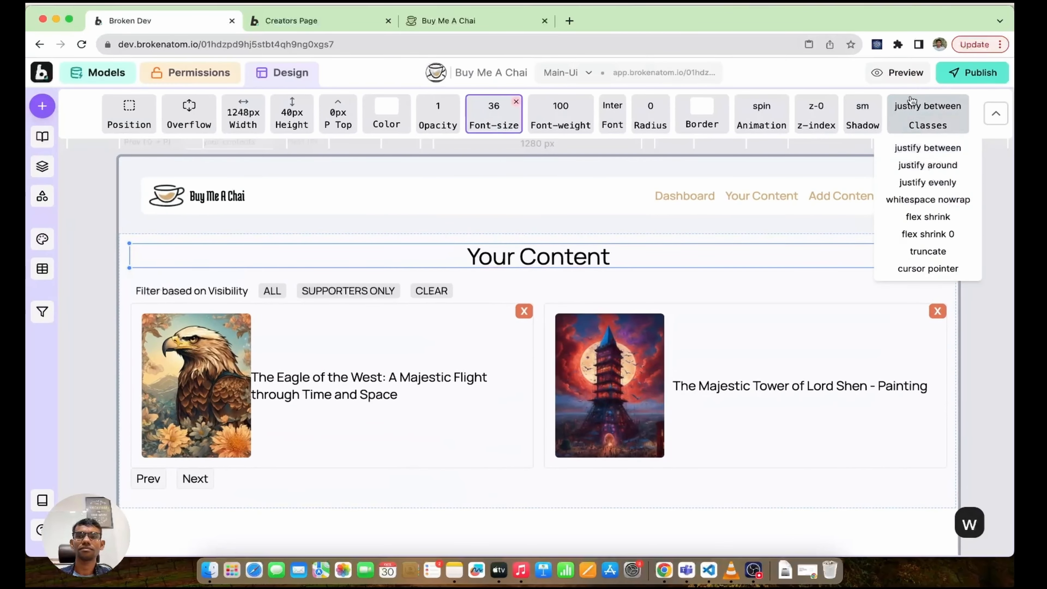
click(972, 74)
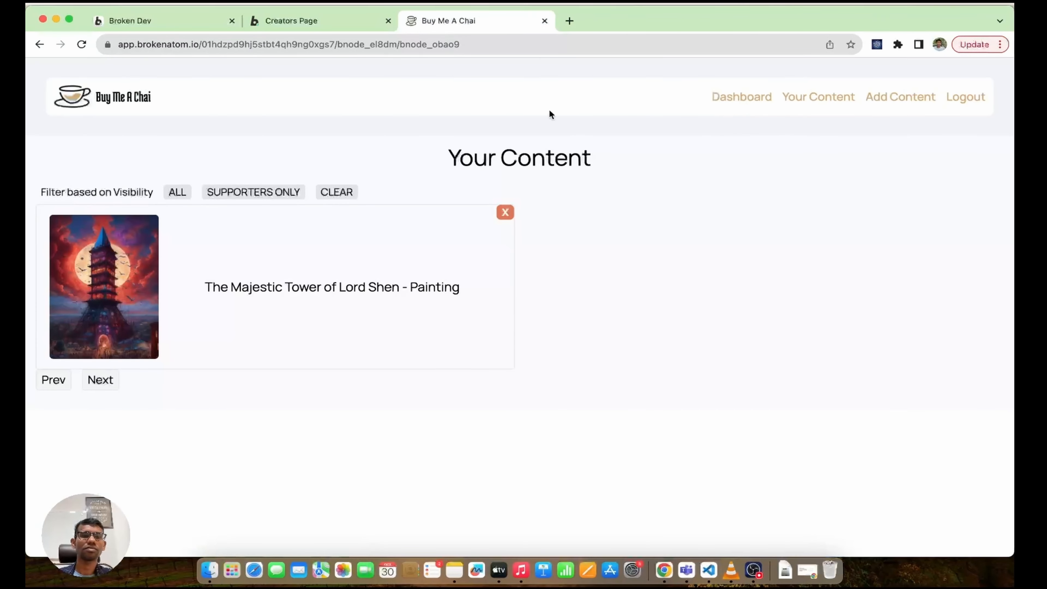
Step: Test the SUPPORTERS ONLY and ALL filters in the published app, then close the editor's publish dialog
click(233, 198)
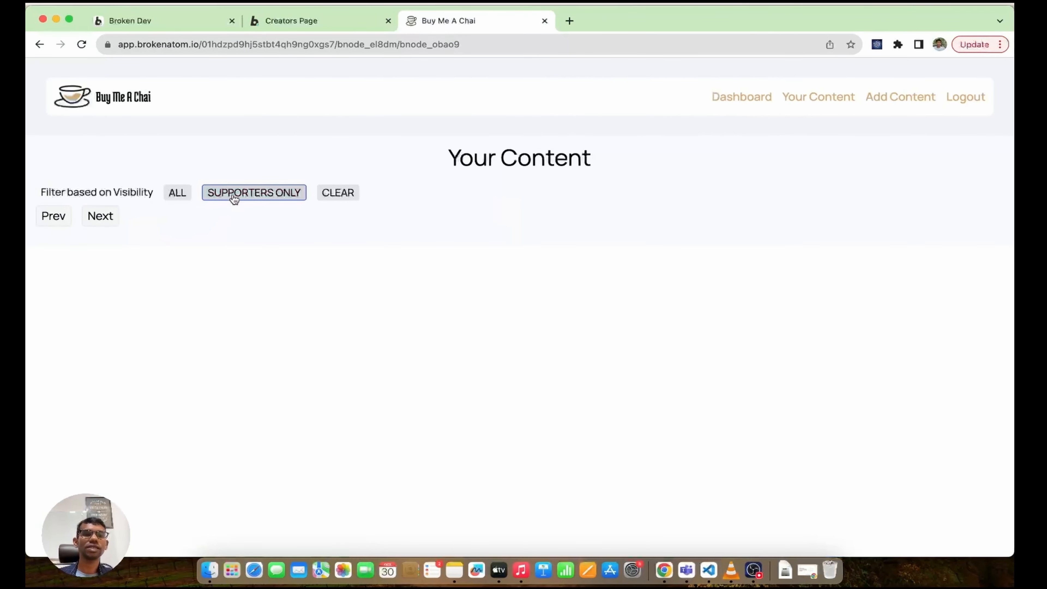
click(181, 196)
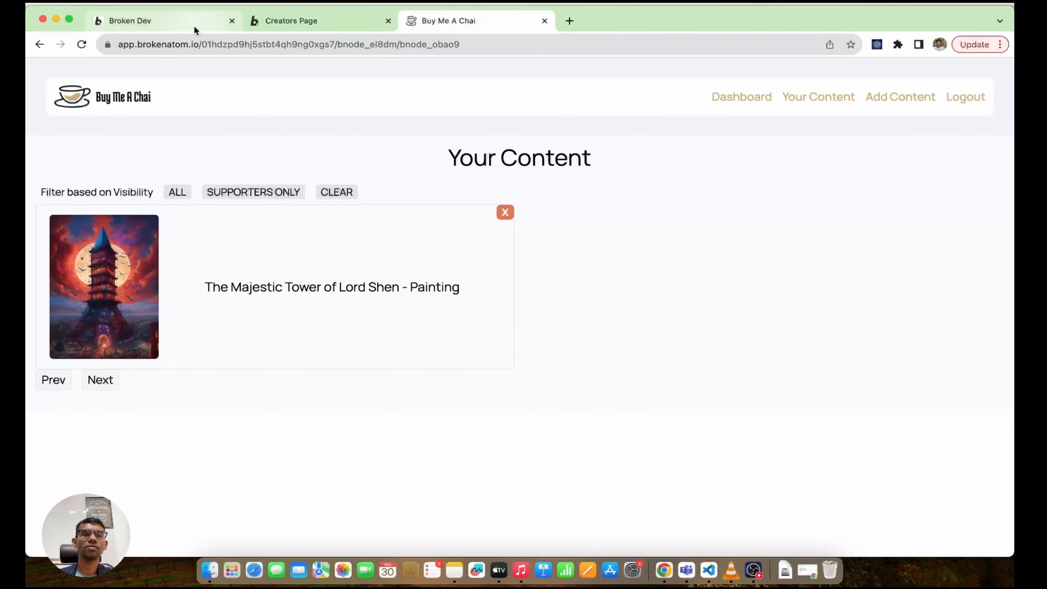
click(210, 32)
click(655, 158)
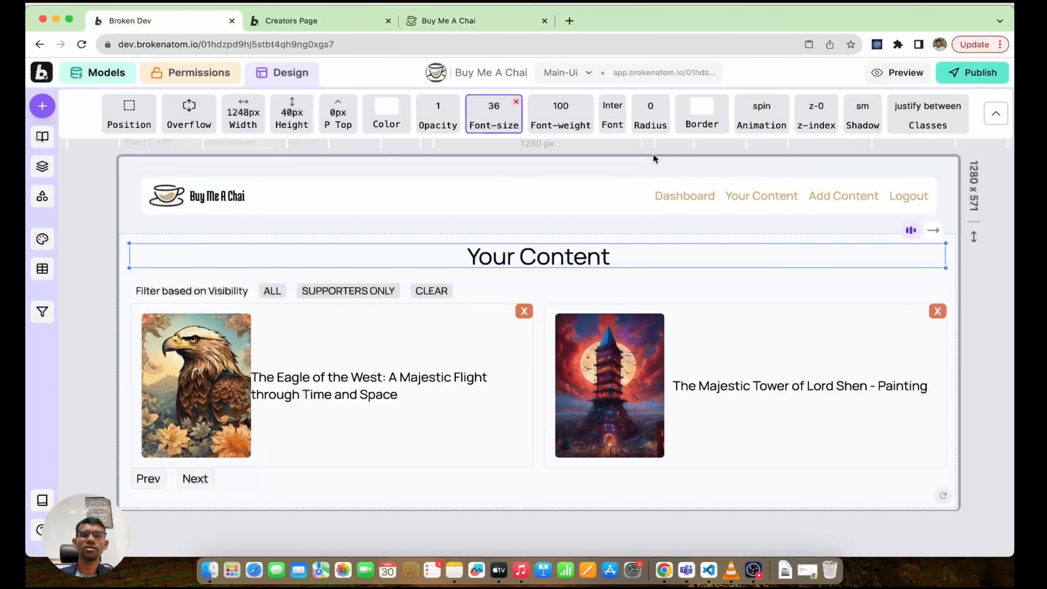
Step: Collapse the styling property bar and briefly check the app's pages list
click(1001, 120)
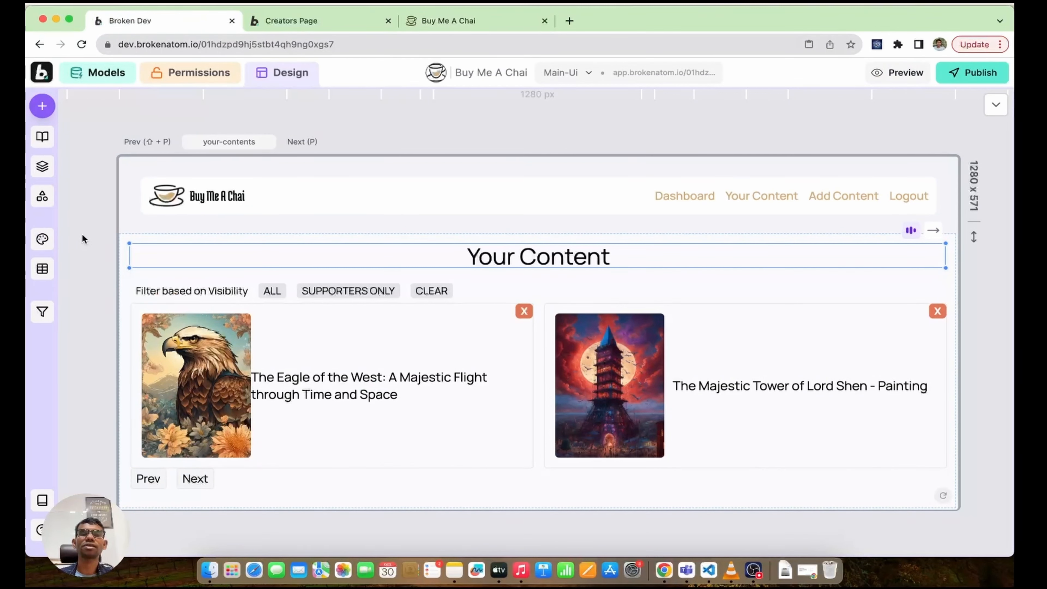
scroll(83, 227, down, 1)
scroll(83, 232, up, 1)
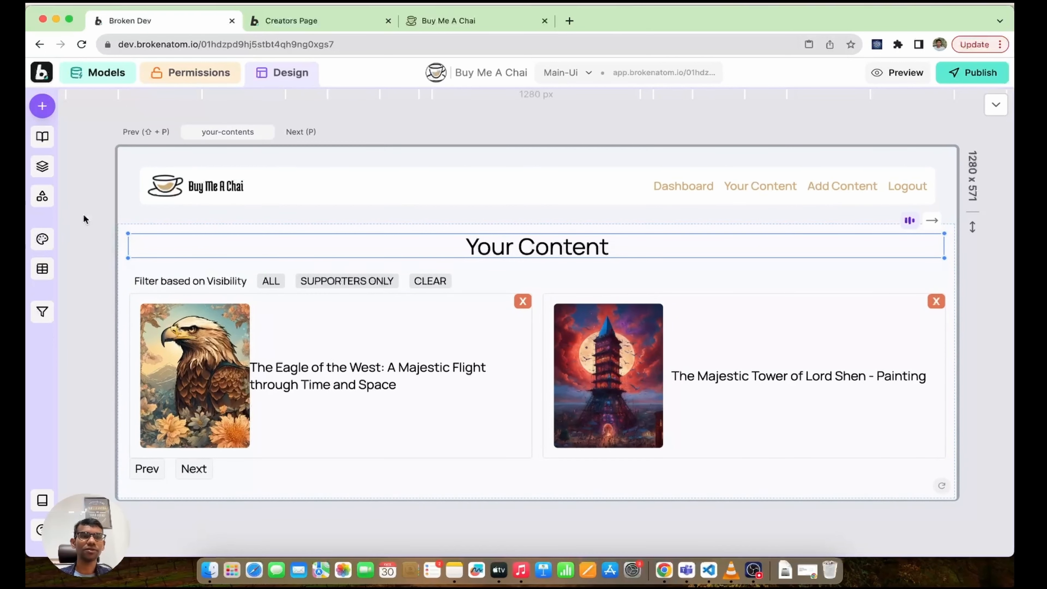
click(44, 138)
click(44, 137)
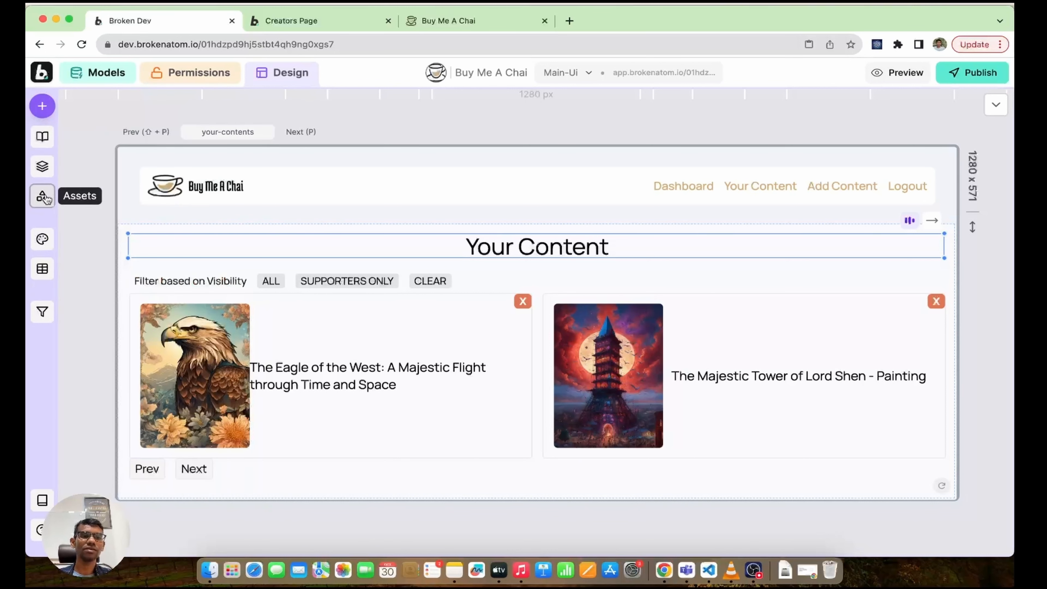
Step: Open the element library and scroll through its contents
click(42, 106)
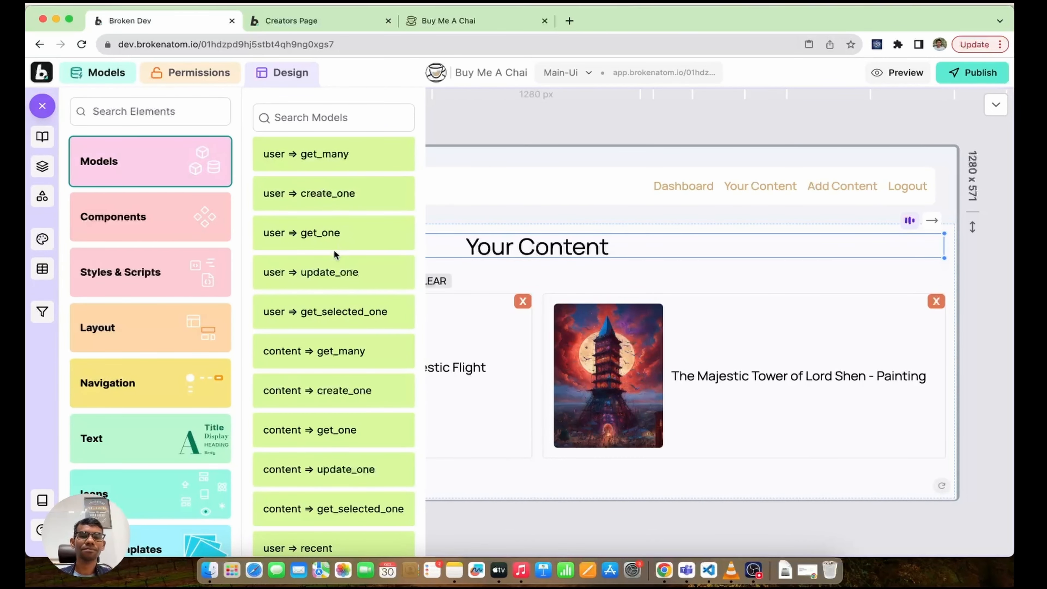
scroll(336, 221, down, 5)
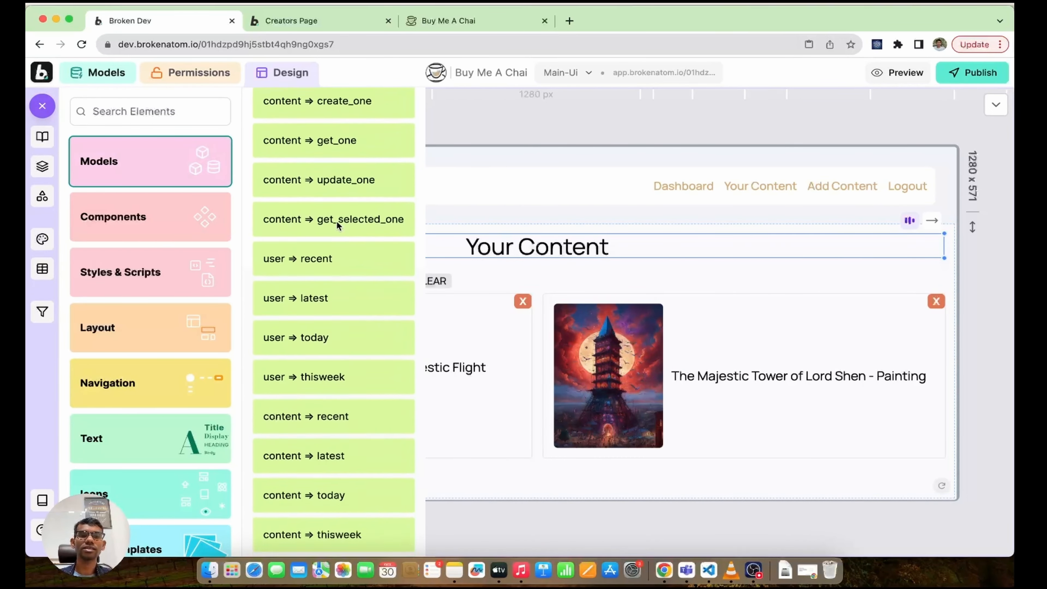
scroll(337, 221, up, 5)
scroll(337, 221, down, 5)
scroll(336, 221, up, 5)
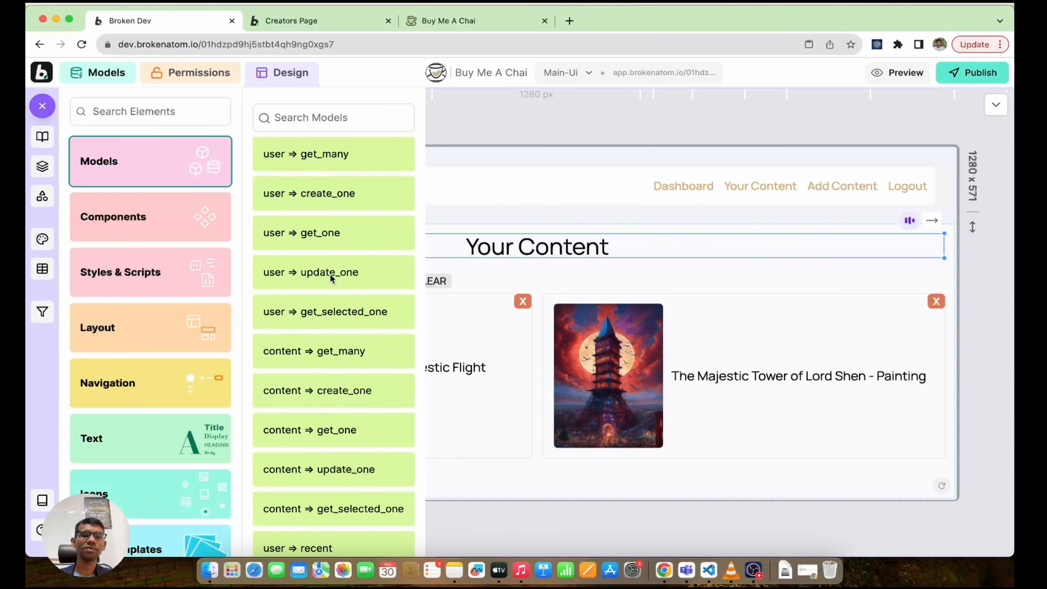
scroll(325, 273, down, 2)
scroll(325, 272, down, 5)
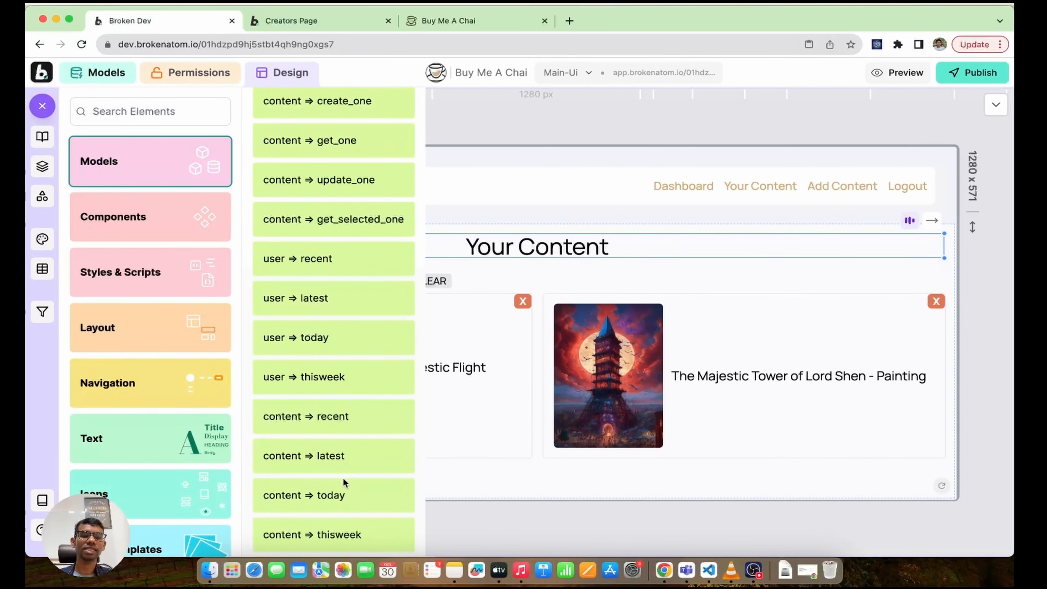
scroll(359, 310, up, 3)
scroll(354, 275, down, 3)
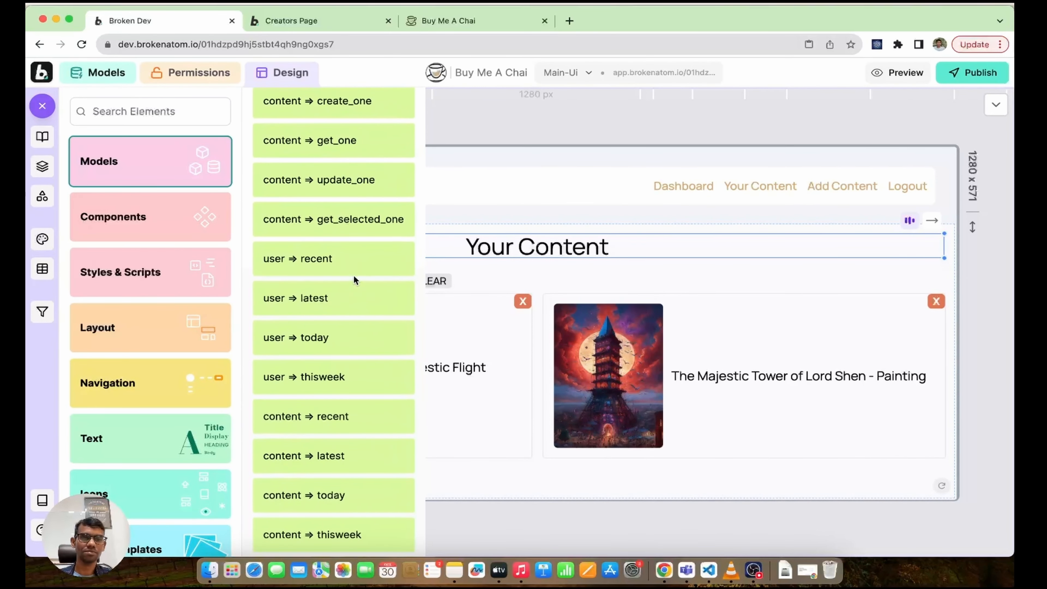
Step: Browse the available components in the element library
click(165, 216)
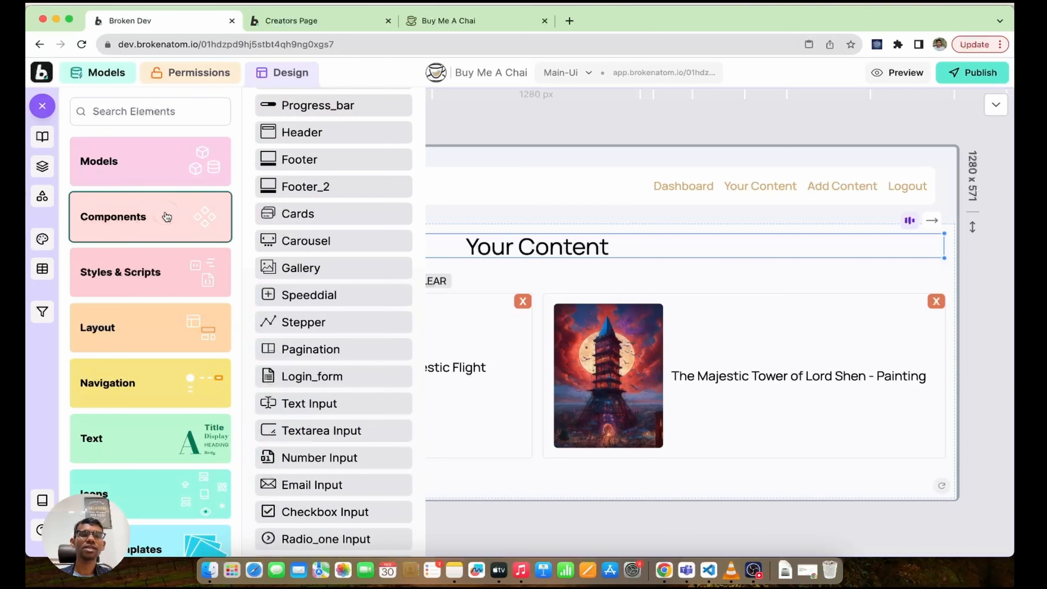
scroll(320, 257, up, 5)
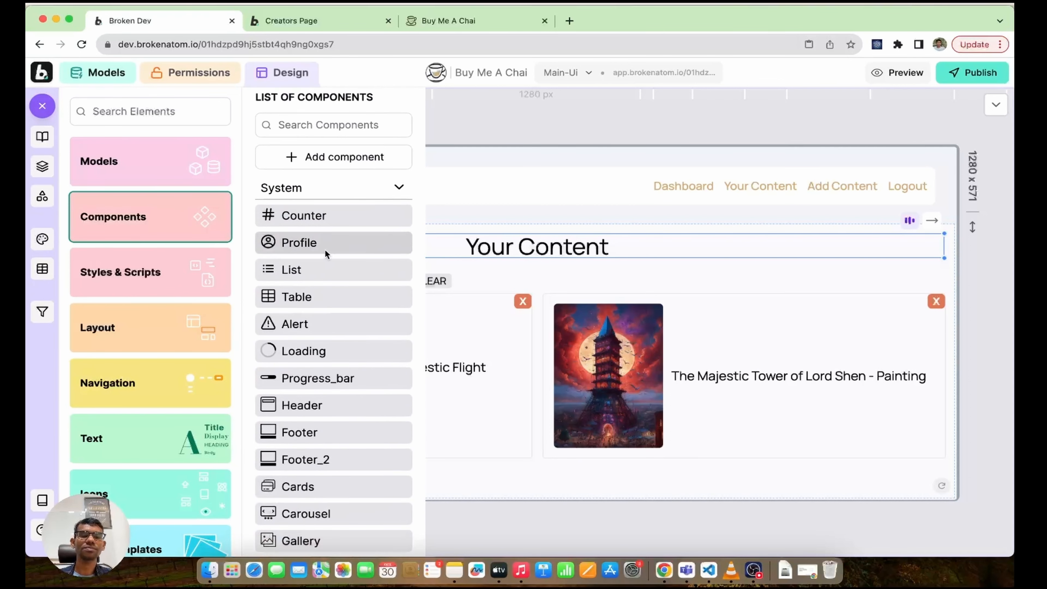
scroll(326, 253, down, 3)
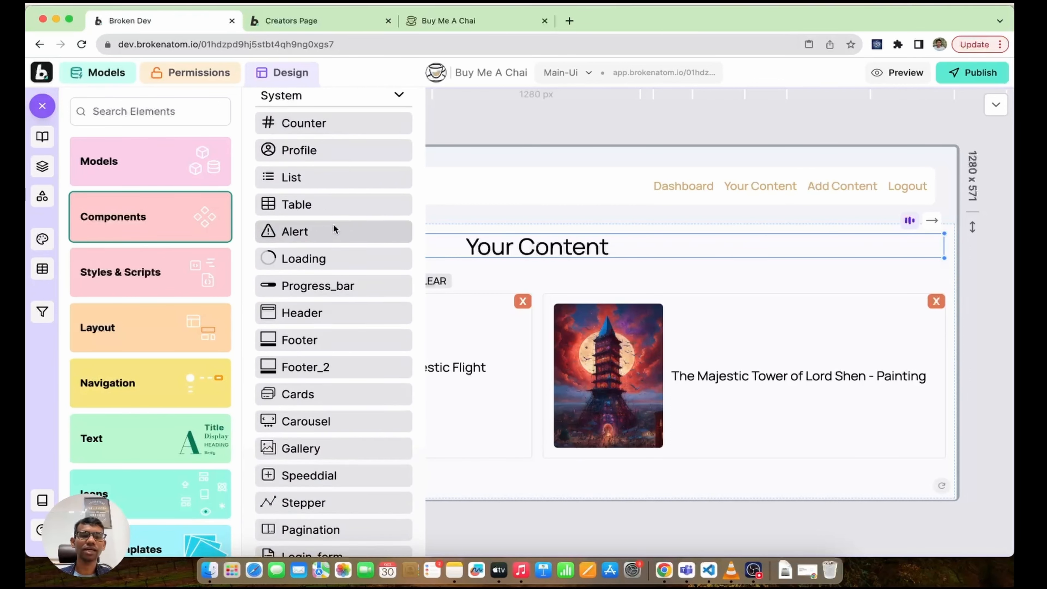
scroll(333, 227, down, 10)
scroll(335, 228, down, 11)
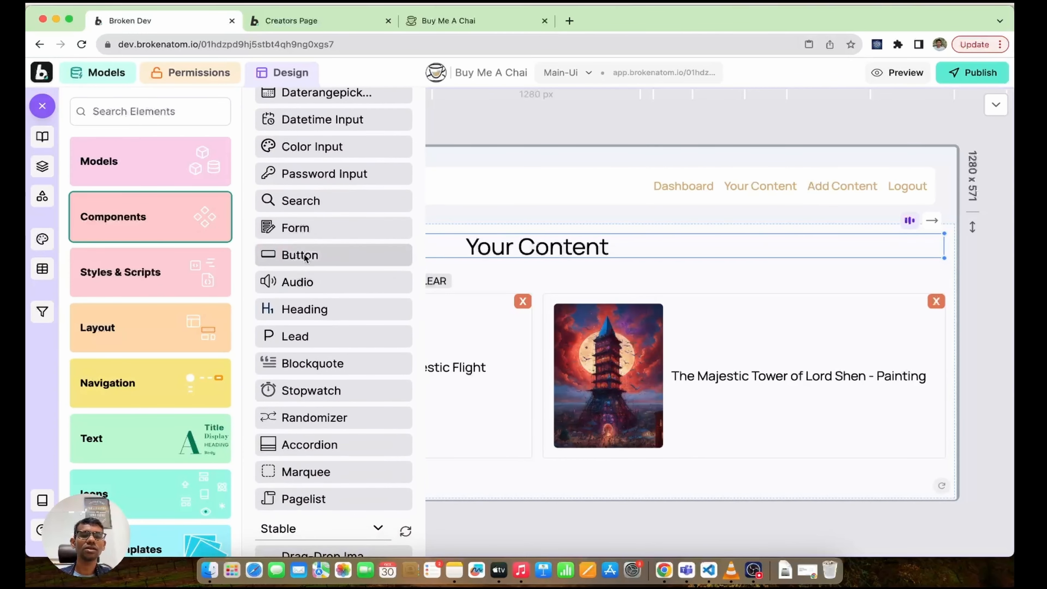
scroll(315, 243, down, 3)
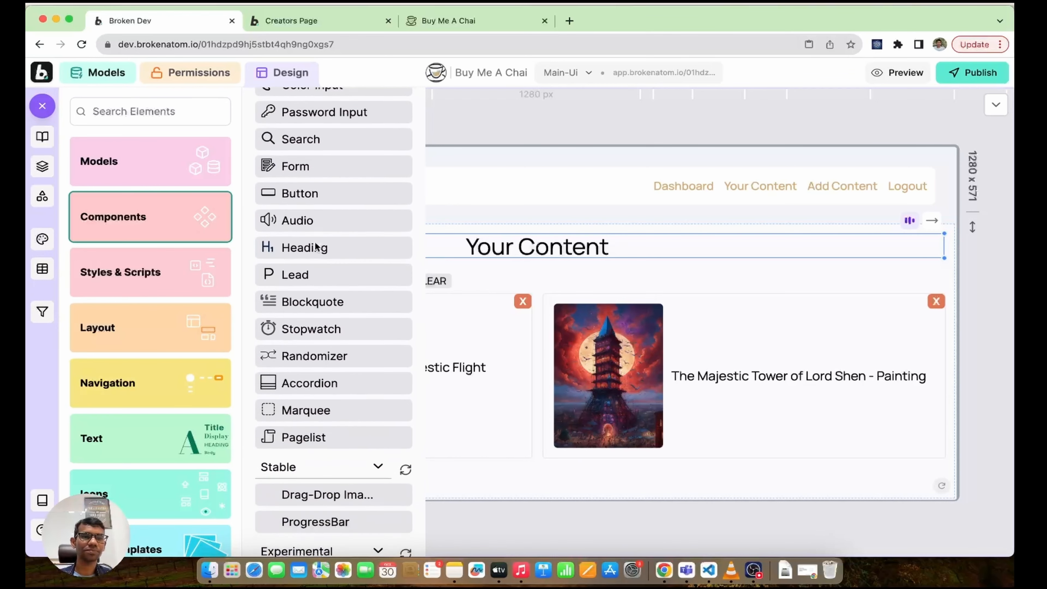
Step: Look through the styles-and-scripts options and the layout templates
click(117, 288)
click(133, 334)
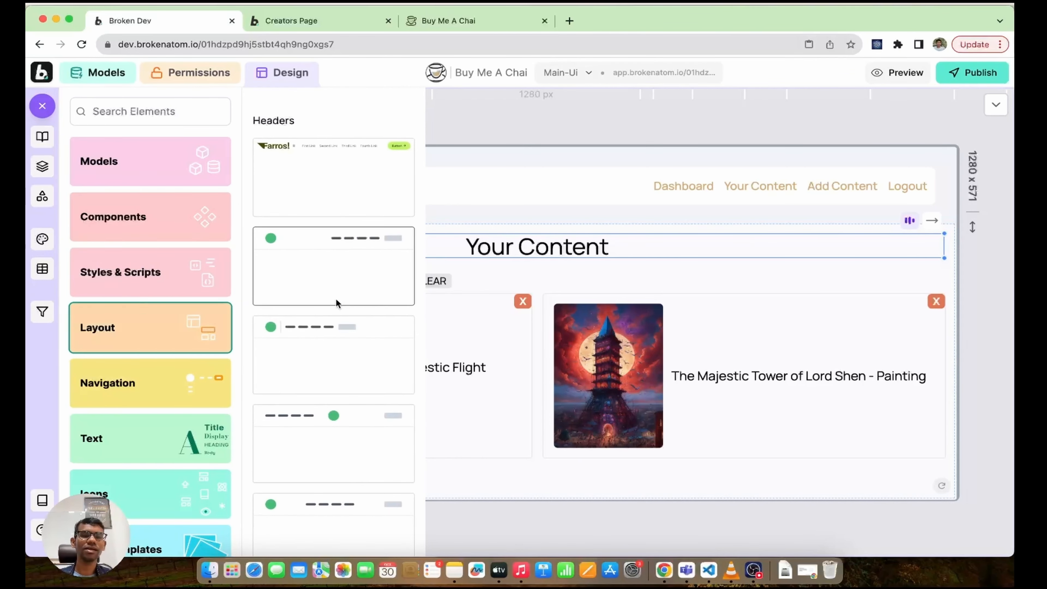
scroll(320, 324, down, 10)
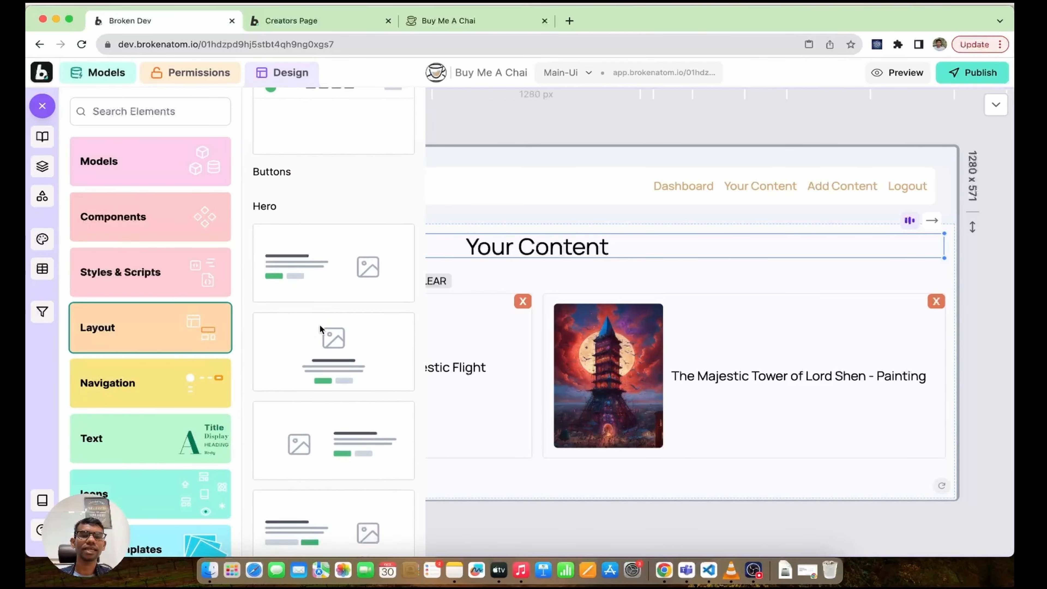
scroll(320, 329, down, 10)
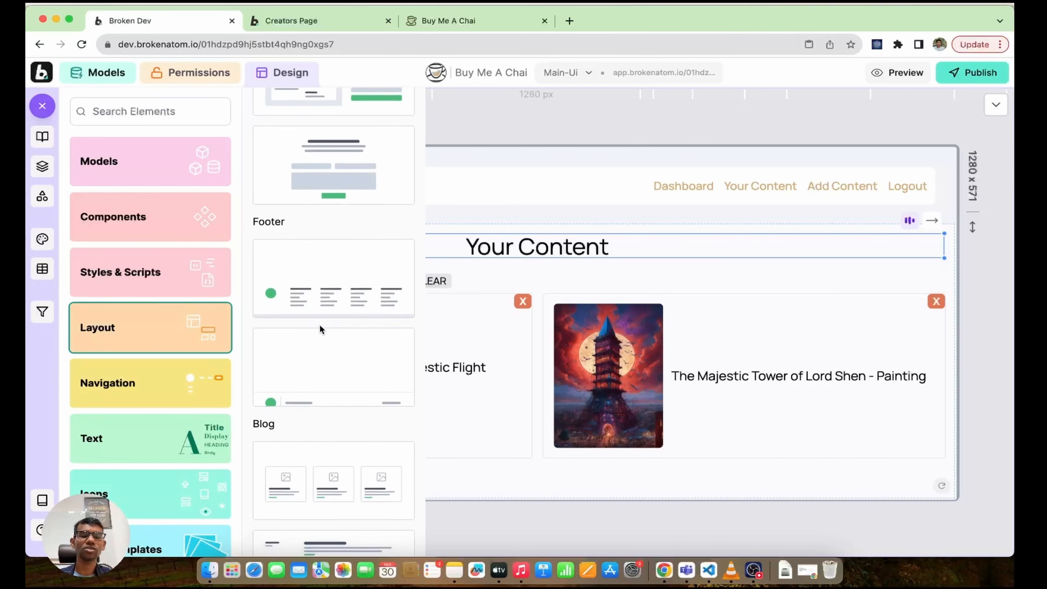
scroll(320, 324, down, 10)
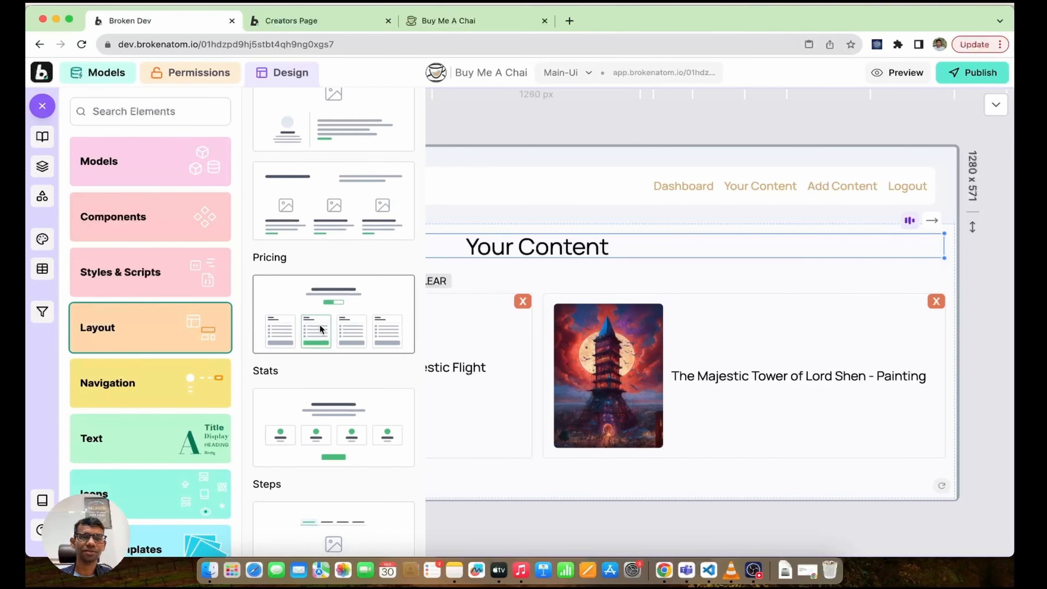
click(165, 280)
scroll(165, 280, down, 4)
Step: Check the icon sets, page templates, image sources, GIF and navigation categories, then close the library
click(132, 346)
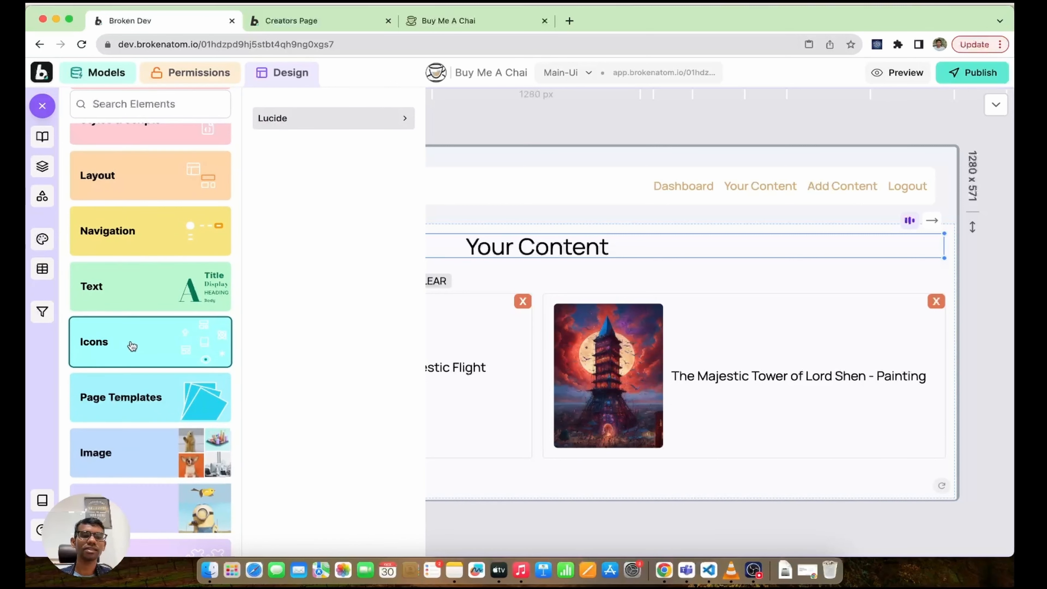
click(133, 394)
scroll(134, 408, down, 1)
click(136, 411)
click(132, 483)
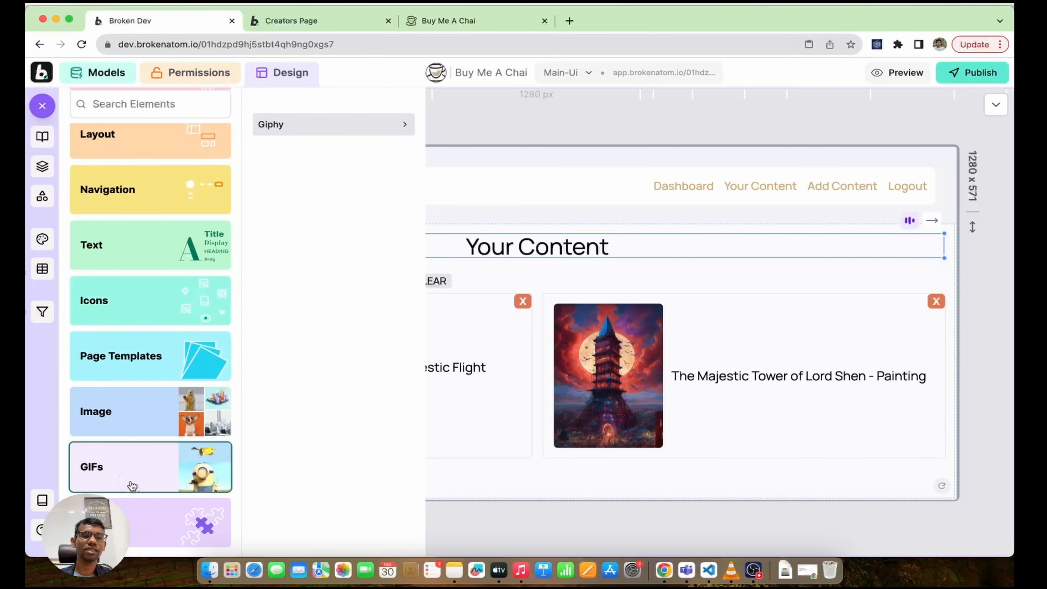
click(145, 423)
click(136, 355)
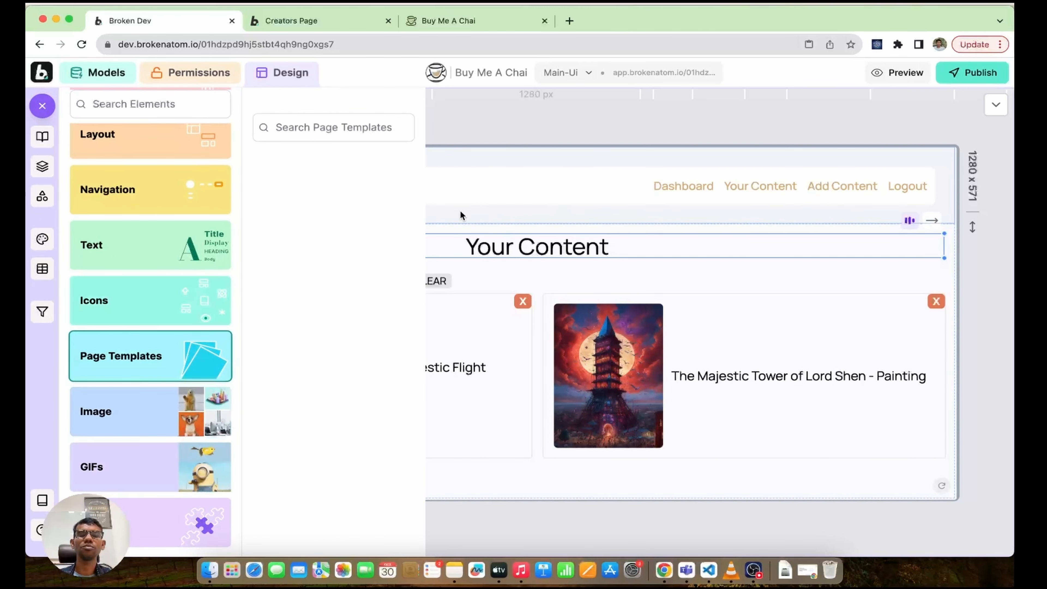
scroll(136, 376, up, 5)
click(136, 381)
click(138, 328)
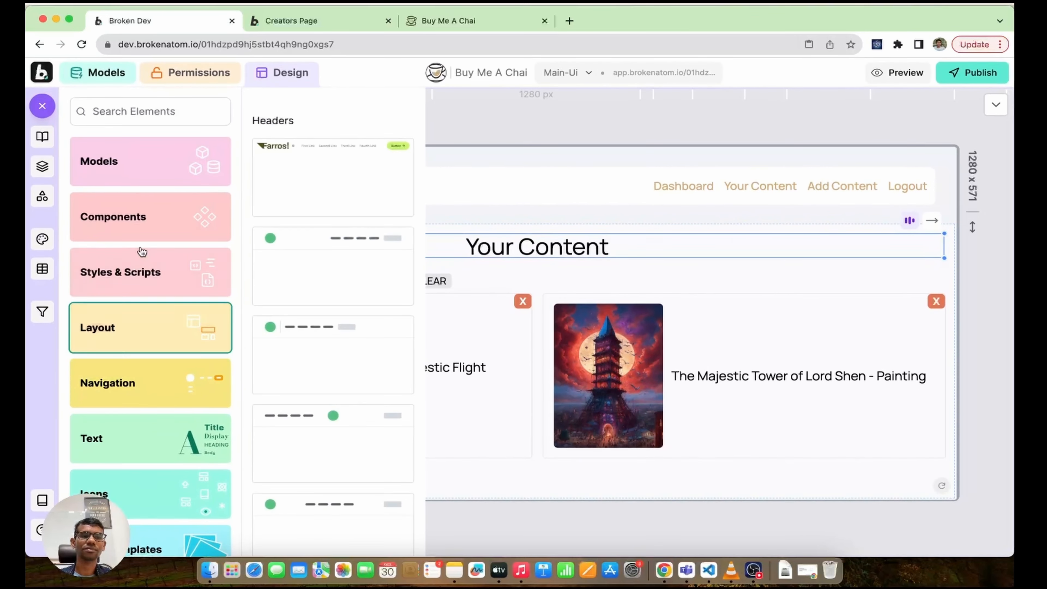